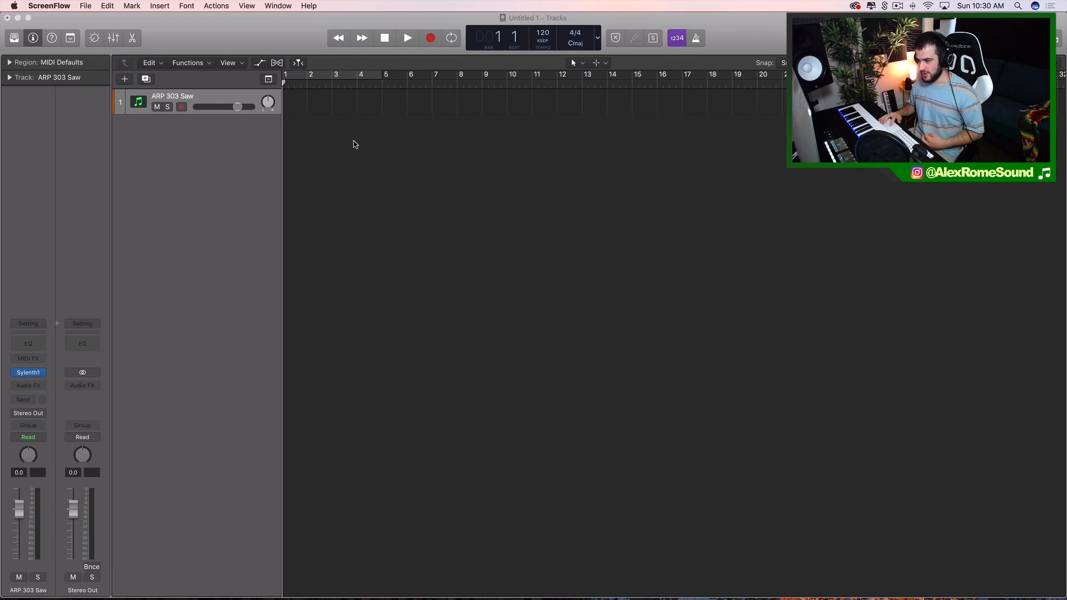
# Add three audio tracks below the ARP 303 Saw track, using Input 1 and Output 1 + 2.
pyautogui.click(299, 114)
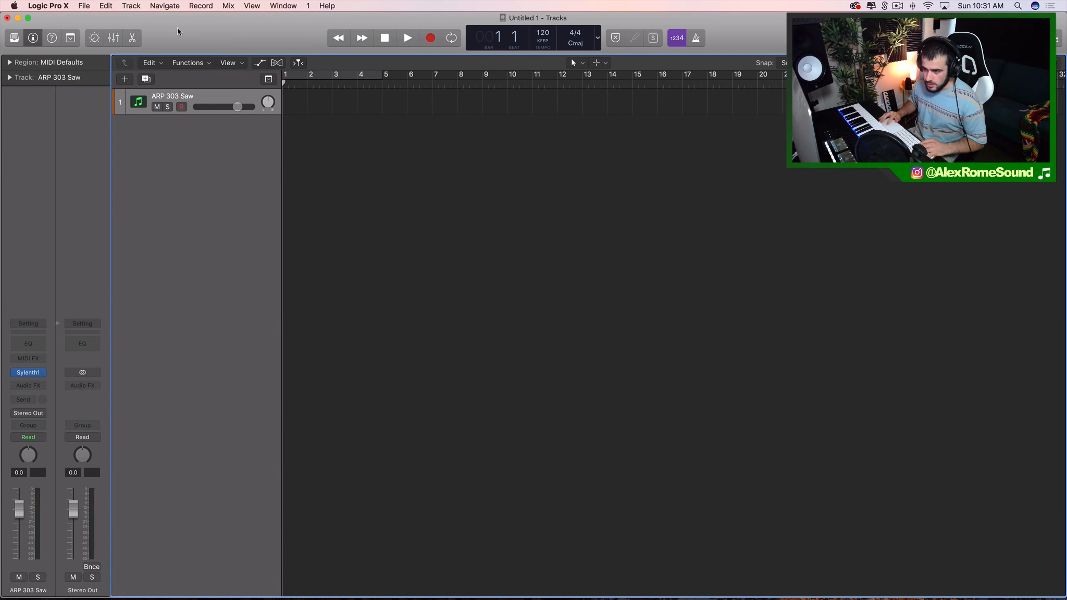
pyautogui.click(125, 79)
pyautogui.click(531, 51)
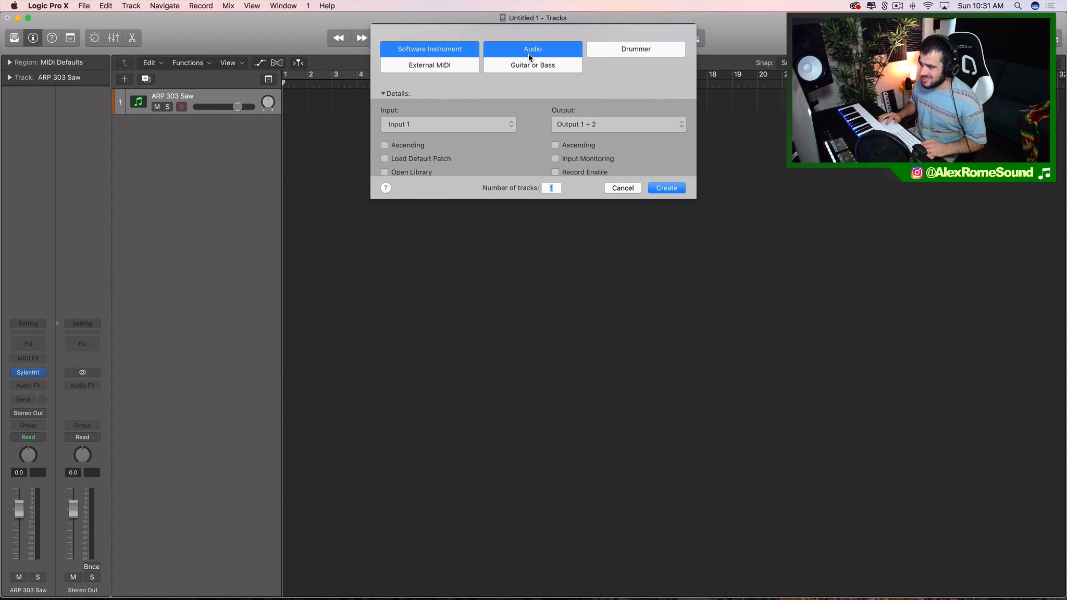
pyautogui.click(667, 210)
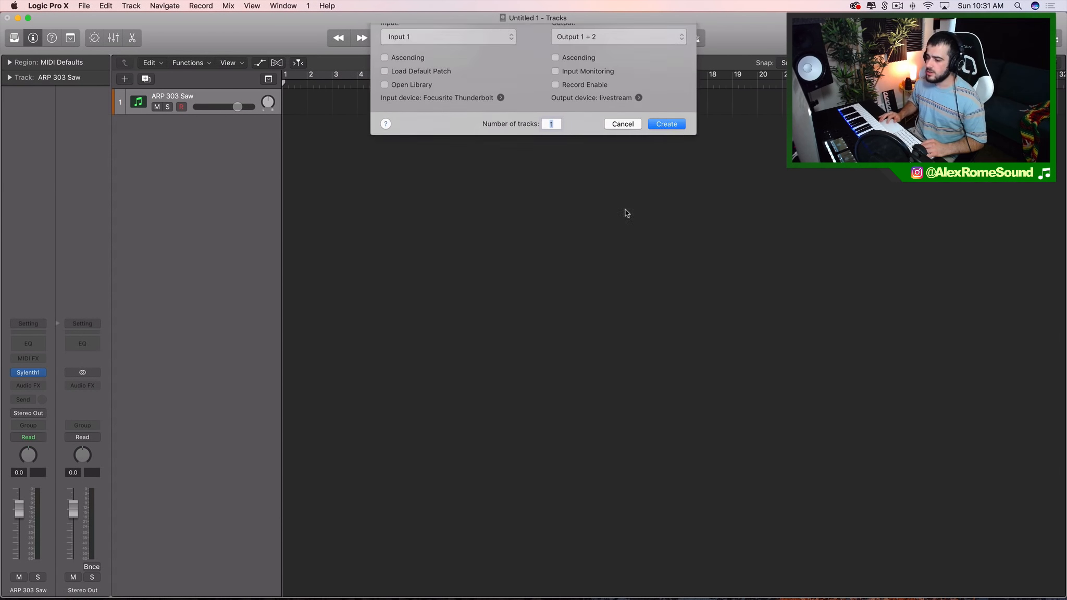
pyautogui.doubleClick(197, 167)
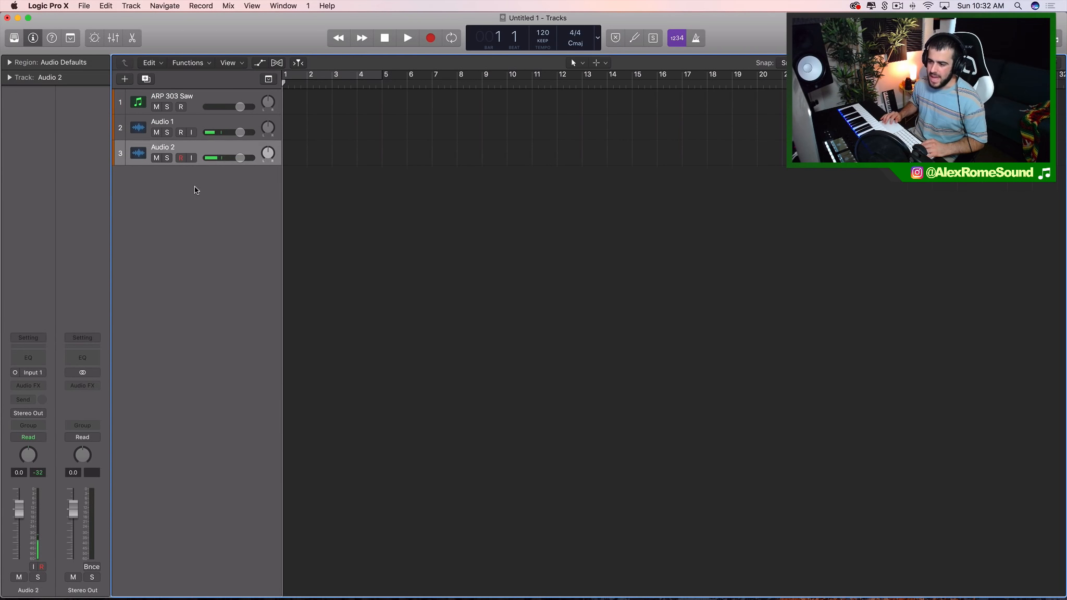
pyautogui.doubleClick(194, 186)
# Rename the three audio tracks to kick, snare and hatz'.
pyautogui.doubleClick(172, 120)
pyautogui.write('kick')
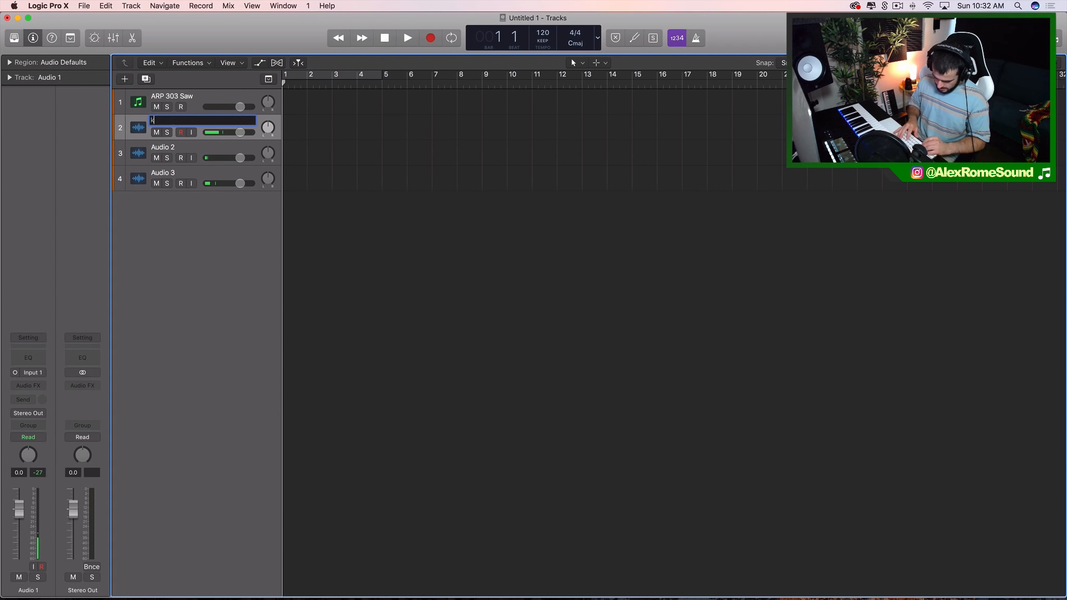
pyautogui.press('Return')
pyautogui.doubleClick(163, 147)
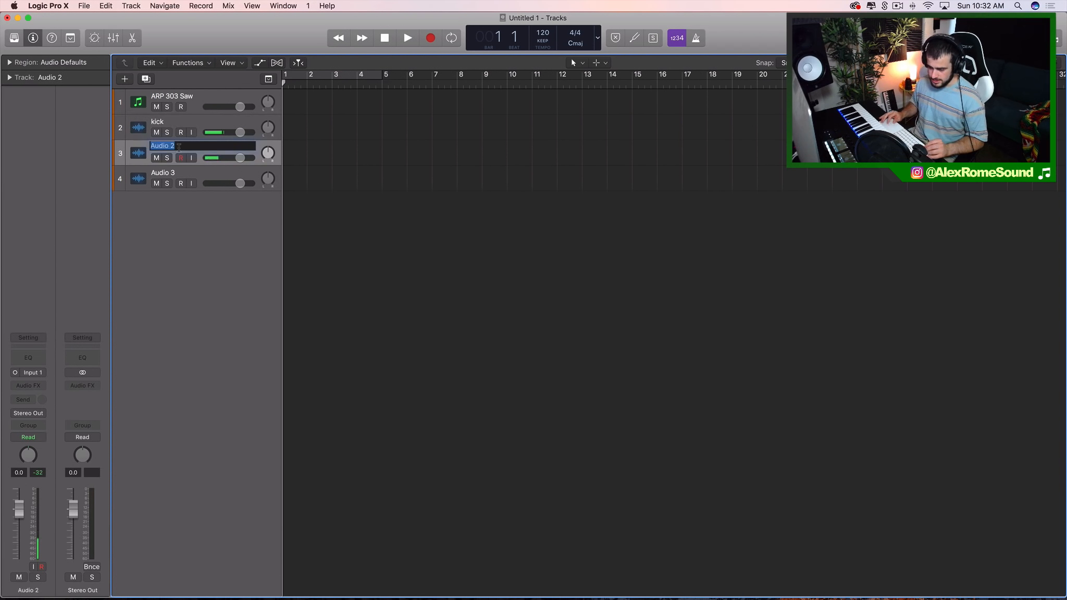
pyautogui.write('snar')
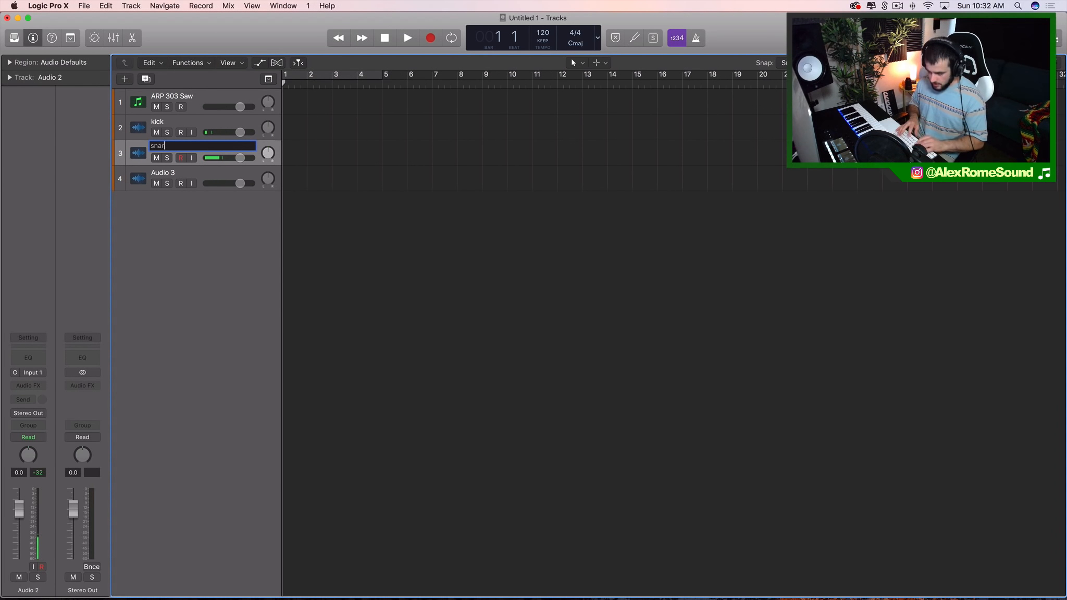
pyautogui.write('e')
pyautogui.press('Return')
pyautogui.doubleClick(175, 172)
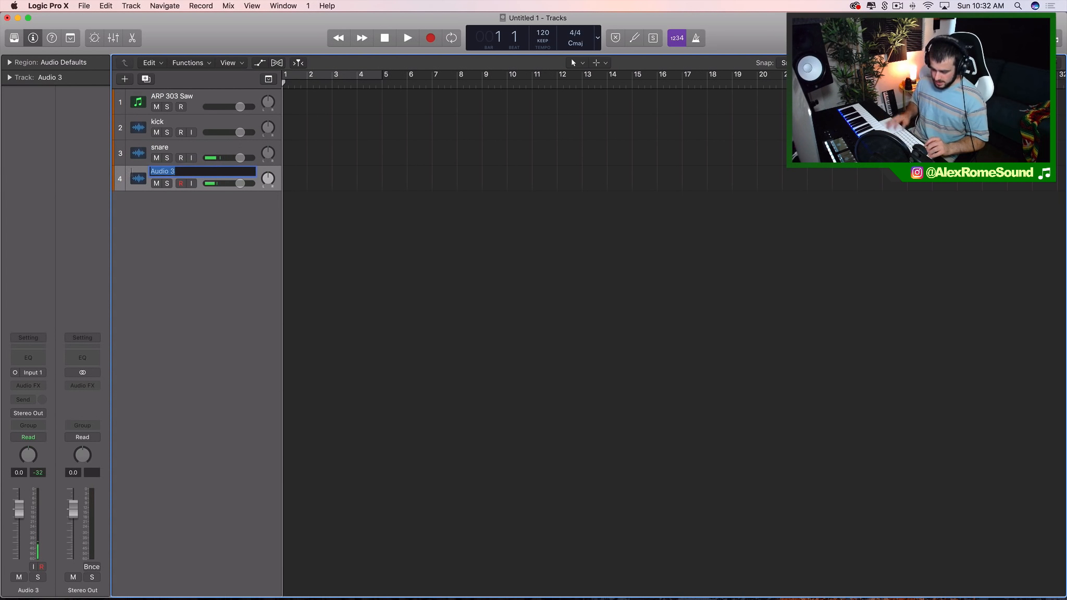
pyautogui.write("hatz'")
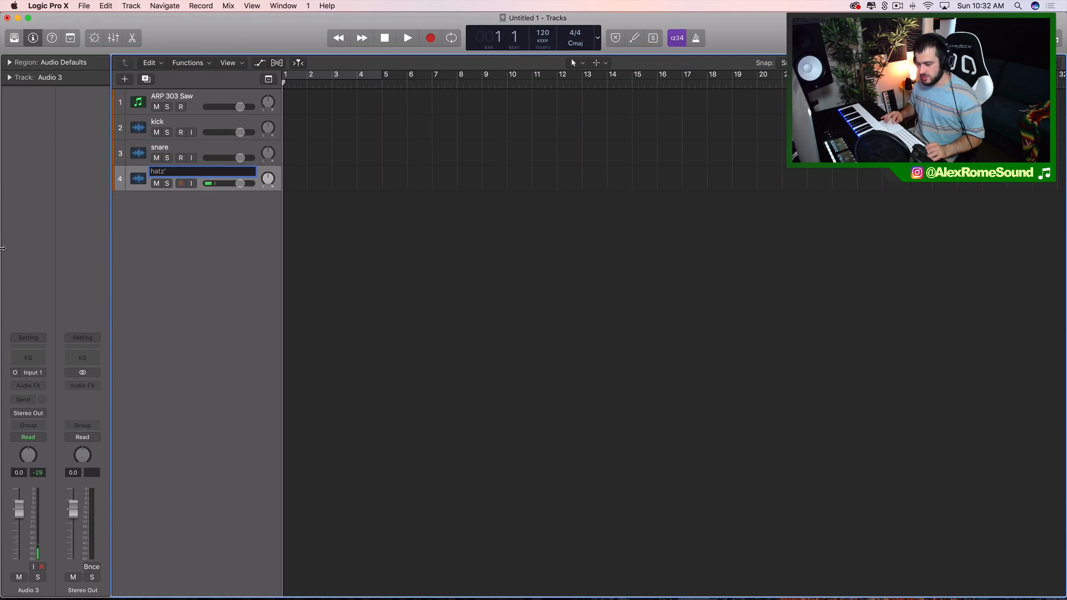
pyautogui.press('Return')
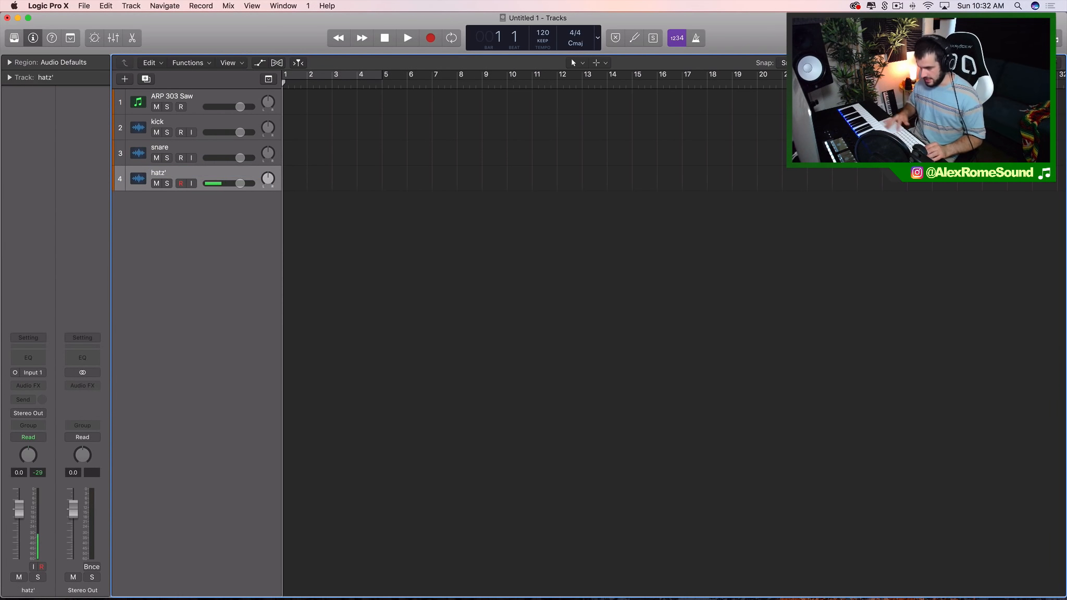
pyautogui.click(190, 124)
pyautogui.click(197, 144)
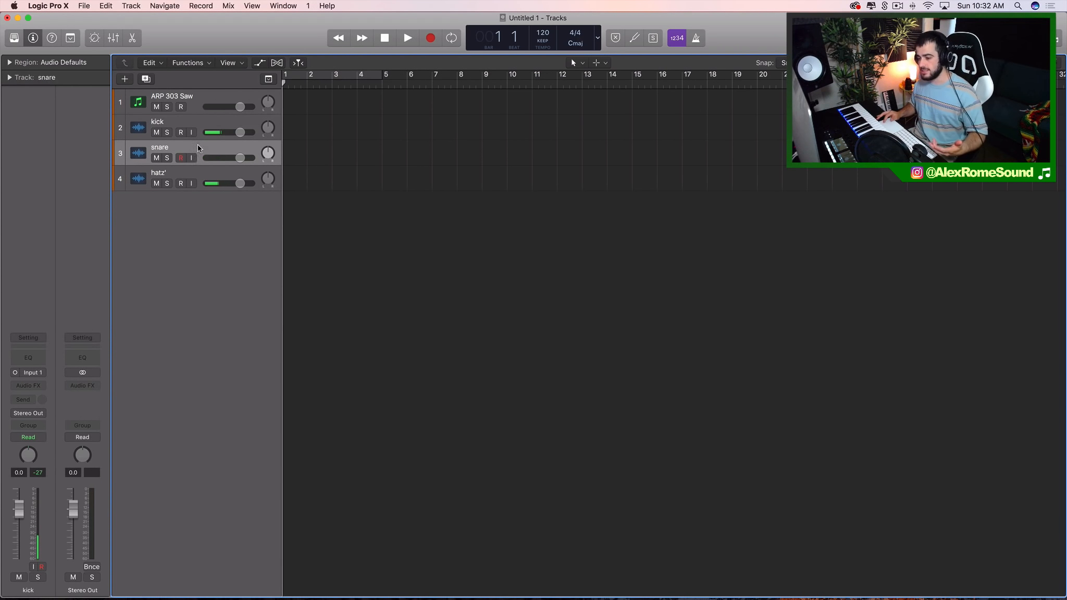
pyautogui.click(197, 175)
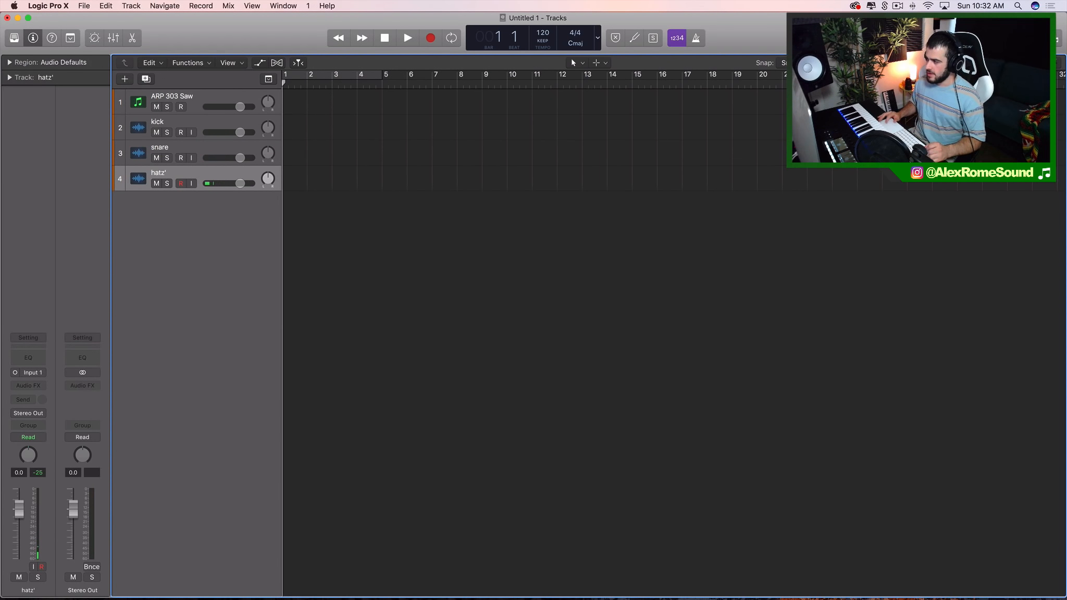
# Switch to Splice and search the sound library for "kick".
pyautogui.click(884, 6)
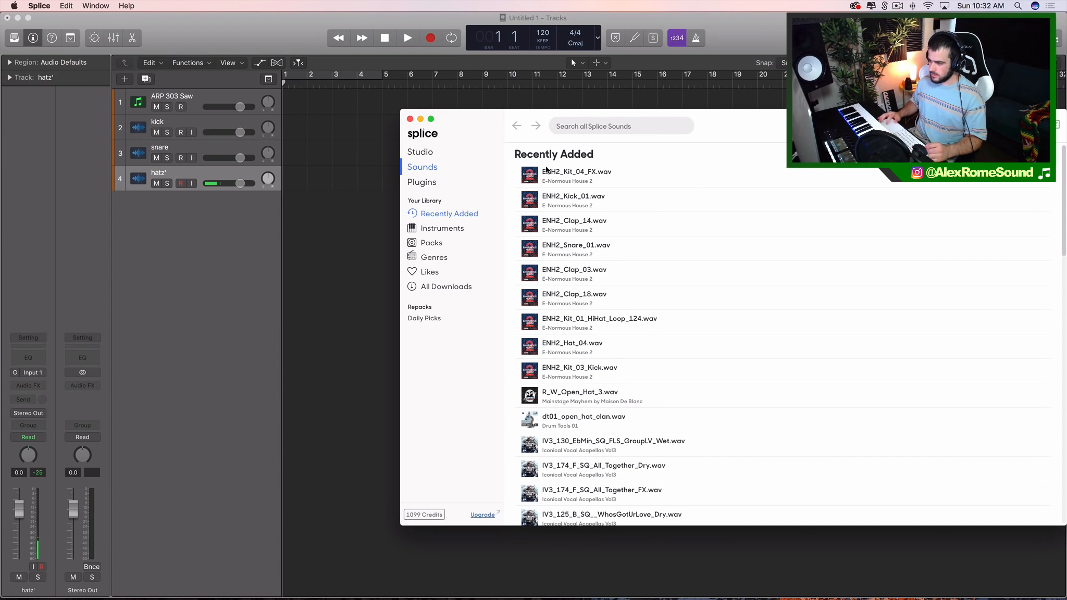
pyautogui.click(635, 127)
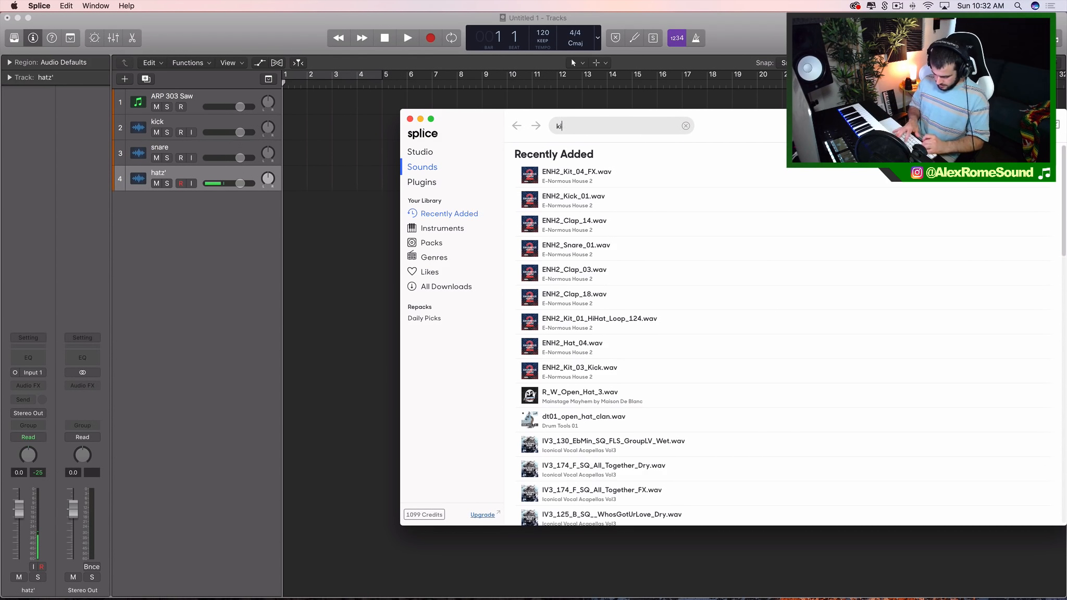
pyautogui.write('kick')
pyautogui.press('Return')
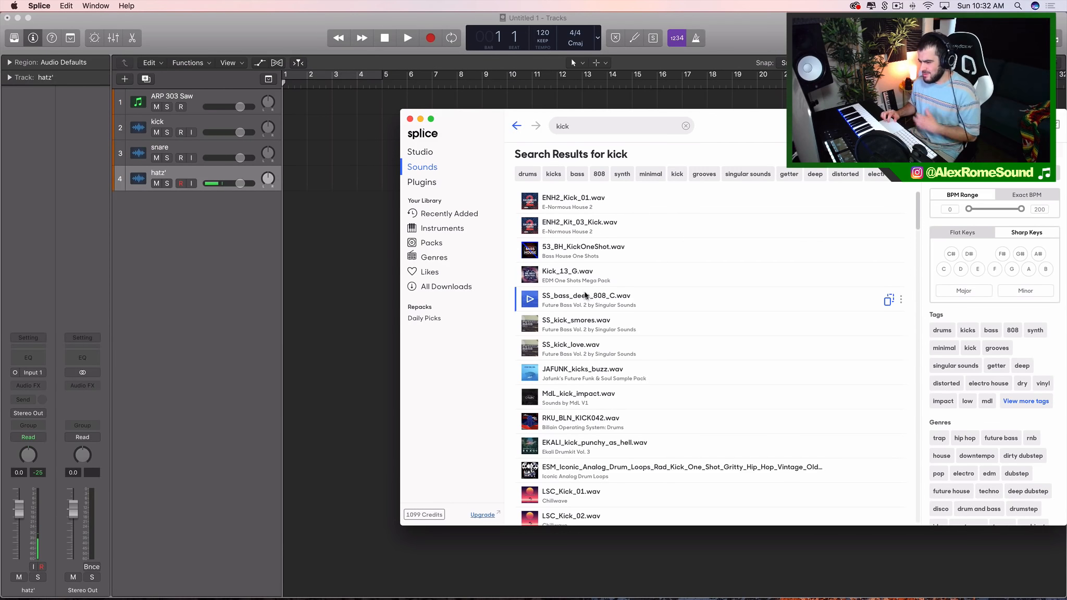
# Preview SS_kick_love.wav and SS_kick_smores.wav, and place SS_kick_smores.wav at bar 1 of Logic's kick track.
pyautogui.click(529, 348)
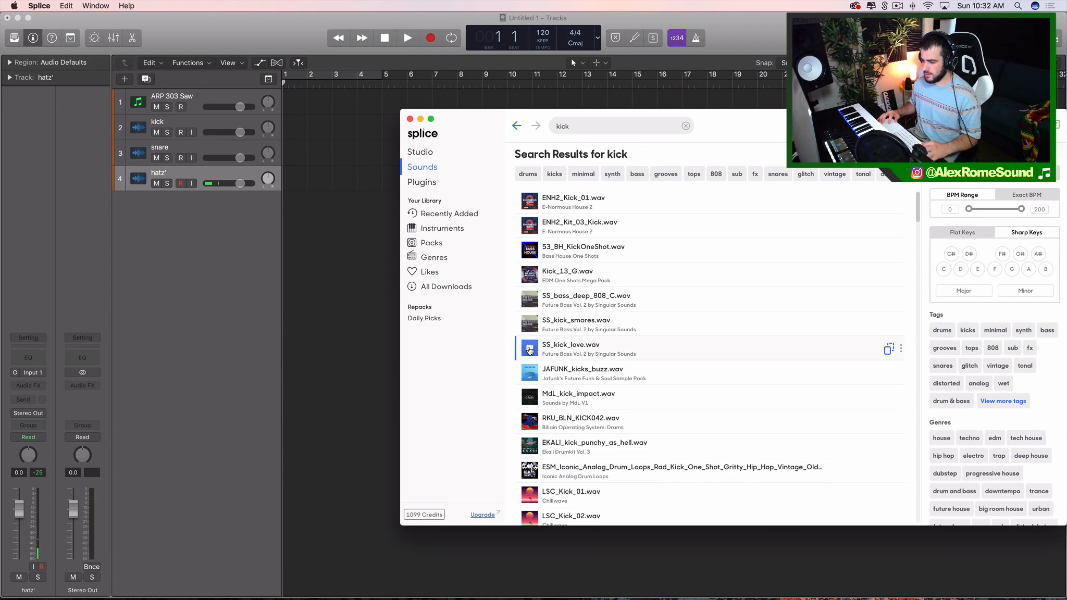
pyautogui.click(530, 323)
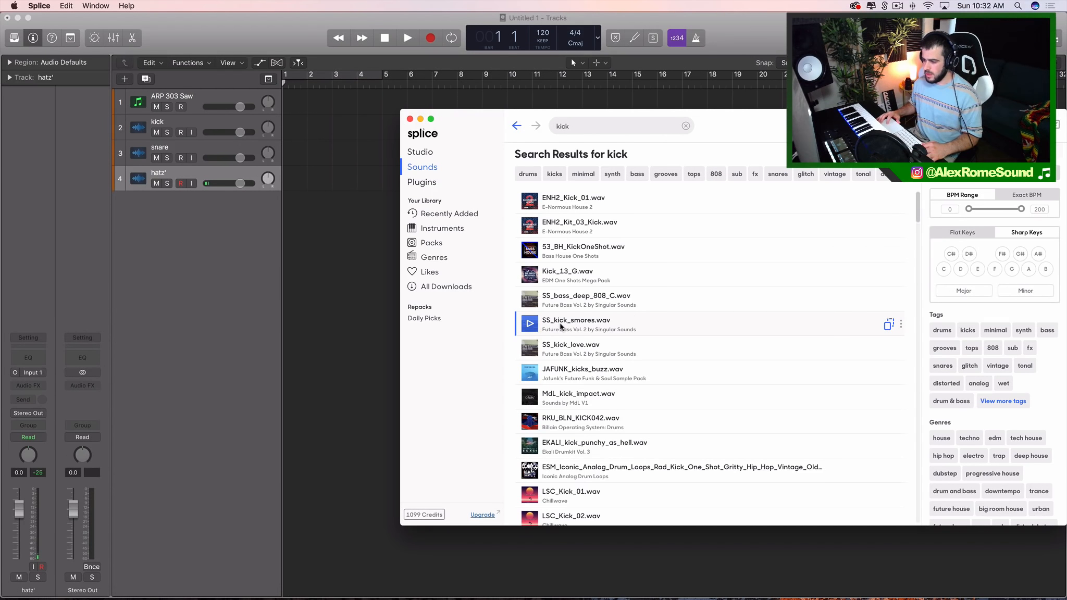
pyautogui.moveTo(555, 319); pyautogui.dragTo(286, 125)
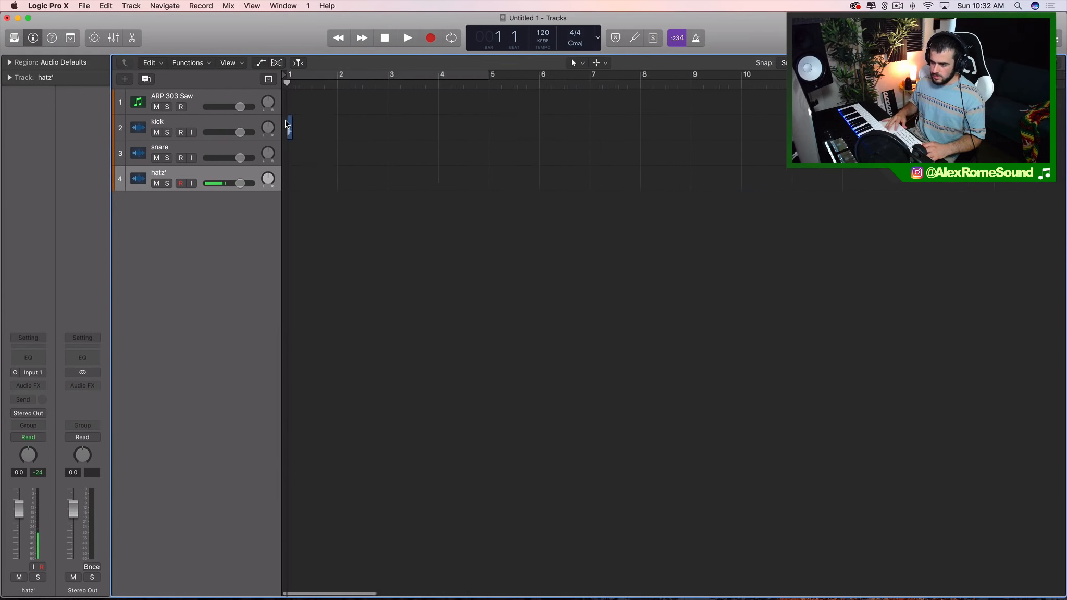
# Turn on cycle playback and lower the kick track's volume while listening to the loop.
pyautogui.press('c')
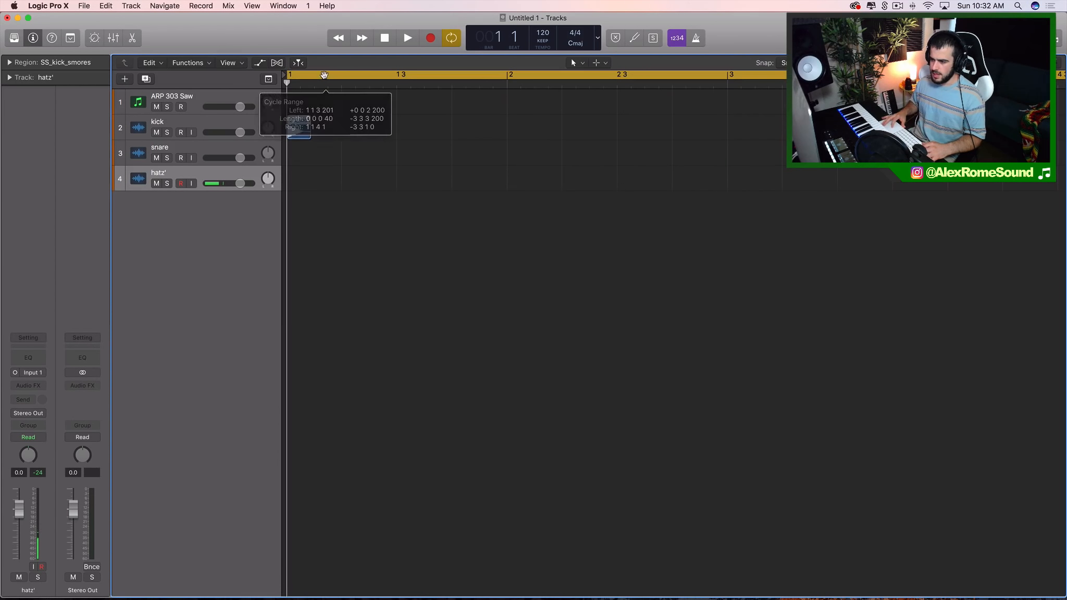
pyautogui.press('space')
pyautogui.moveTo(237, 134)
pyautogui.mouseDown()
pyautogui.moveTo(215, 134)
pyautogui.moveTo(231, 134)
pyautogui.mouseUp()
pyautogui.press('space')
pyautogui.press('space')
pyautogui.press('space')
pyautogui.press('space')
pyautogui.press('space')
# Select the snare track, switch back to Splice and search the sounds for "snare".
pyautogui.click(235, 148)
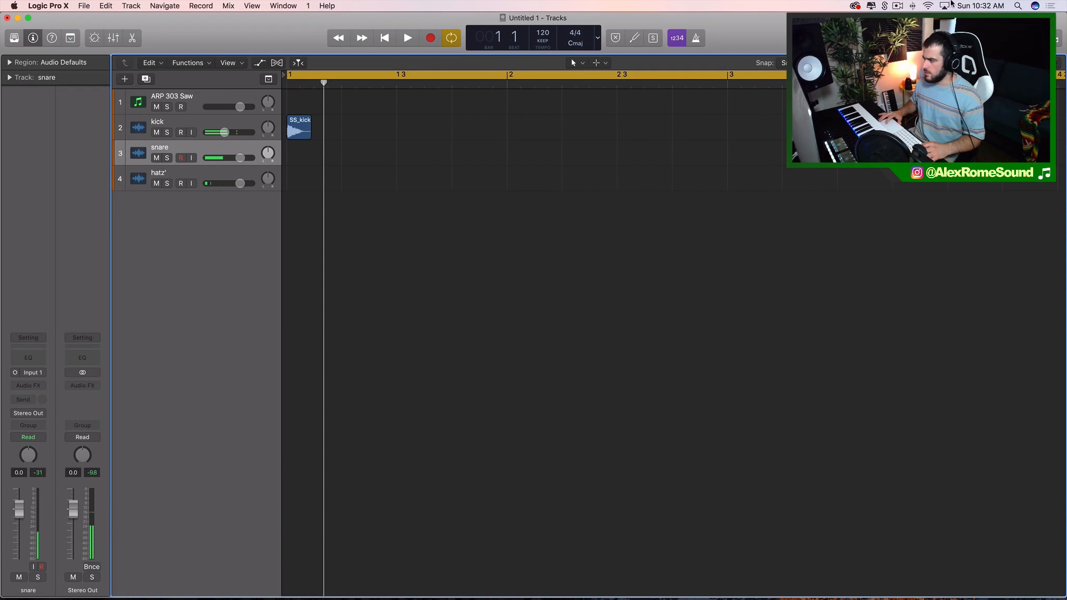
pyautogui.click(884, 4)
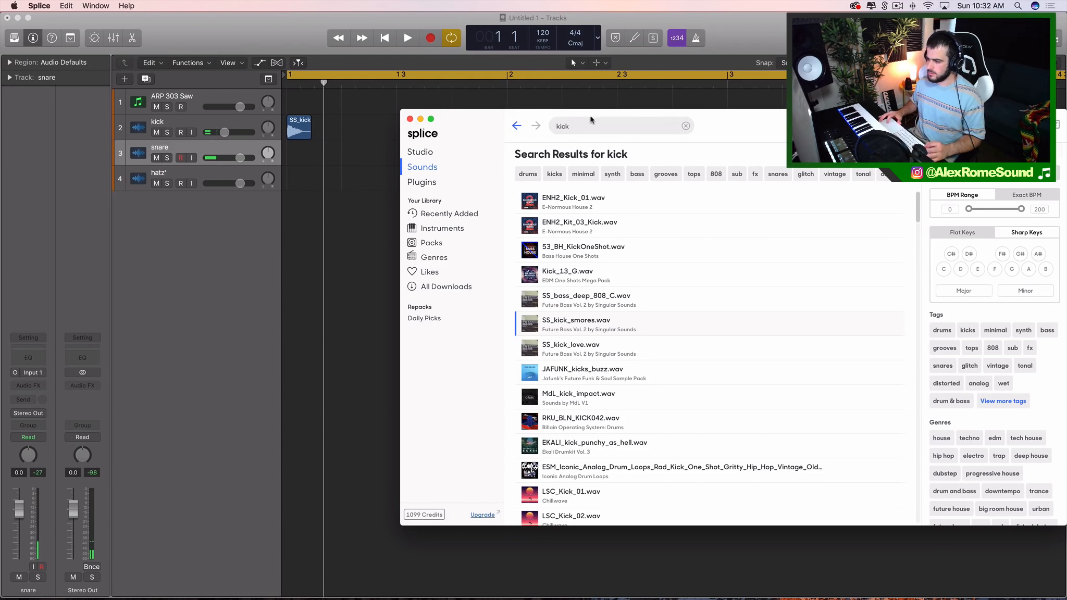
pyautogui.moveTo(590, 123); pyautogui.dragTo(387, 64)
pyautogui.write('snare')
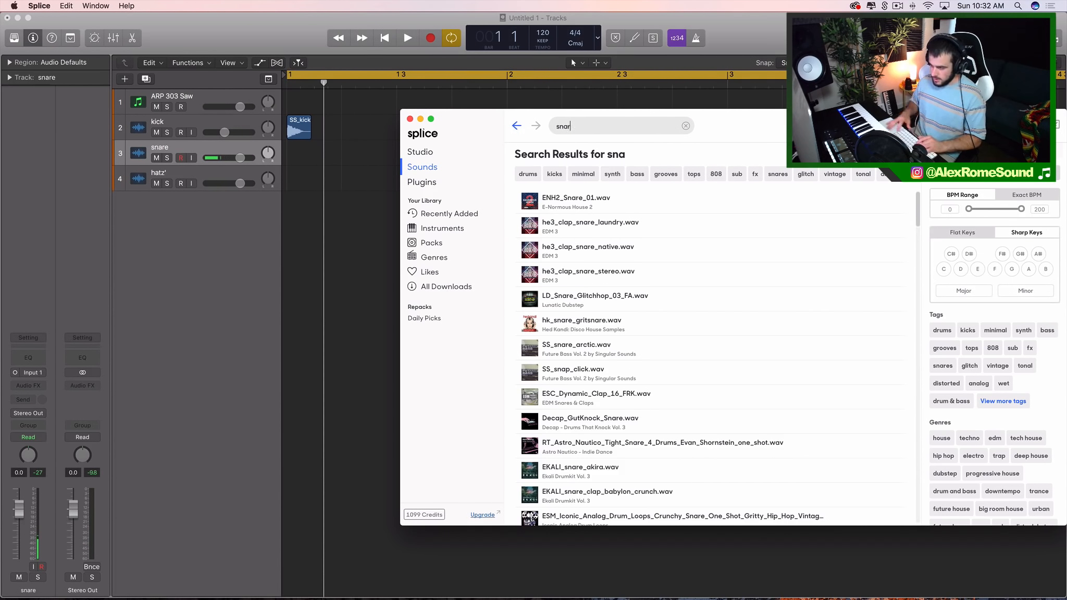
# Preview several snare samples and bring EKALI_snare_akira.wav into the Logic arrangement.
pyautogui.click(529, 302)
pyautogui.click(530, 349)
pyautogui.click(529, 369)
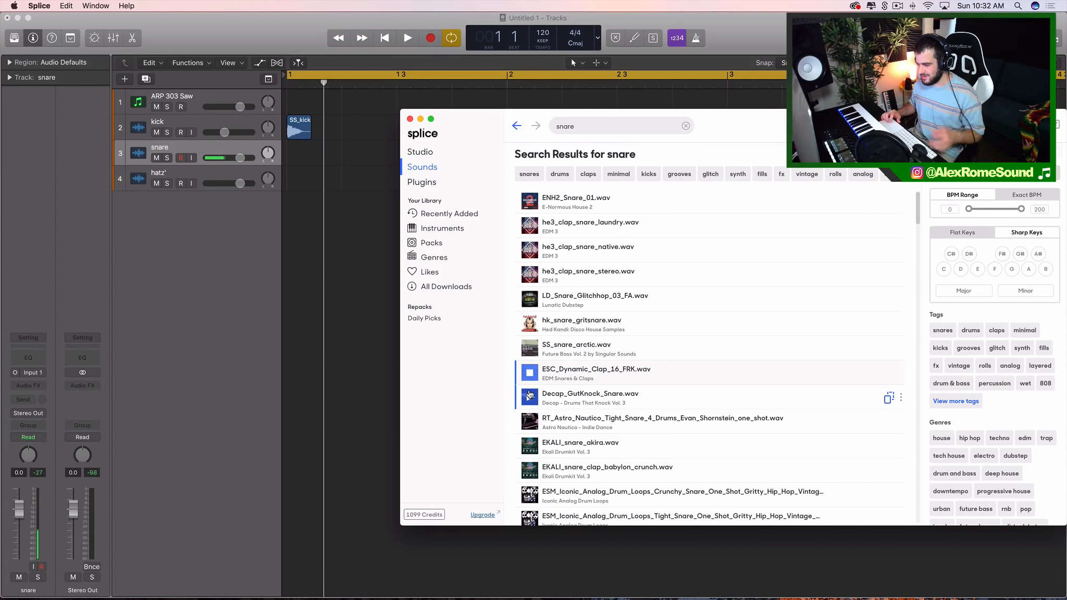
pyautogui.scroll(-3, 529, 399)
pyautogui.click(530, 335)
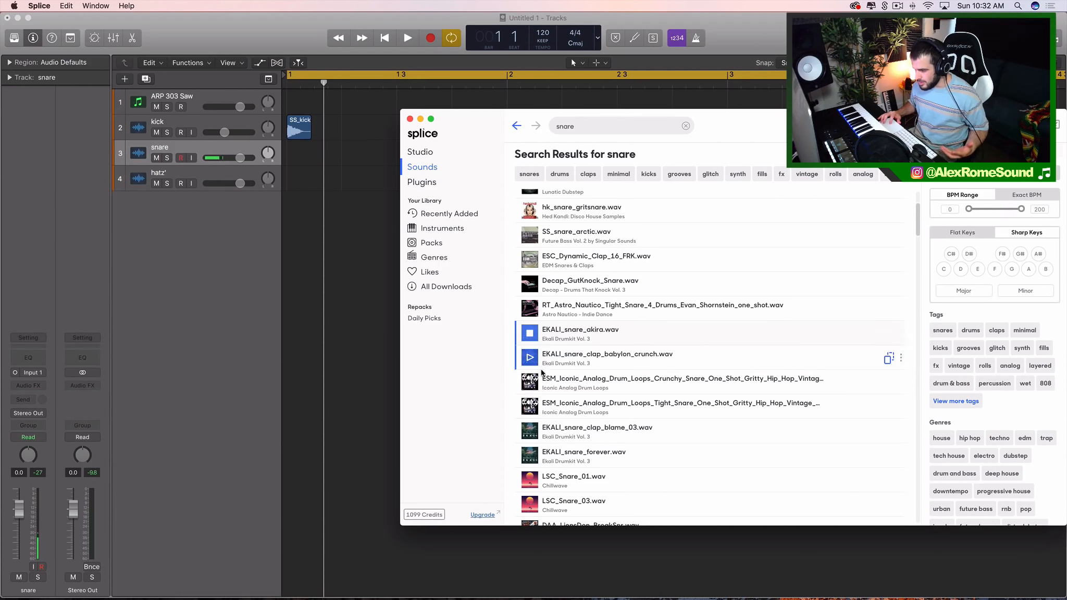
pyautogui.moveTo(531, 340); pyautogui.dragTo(445, 155)
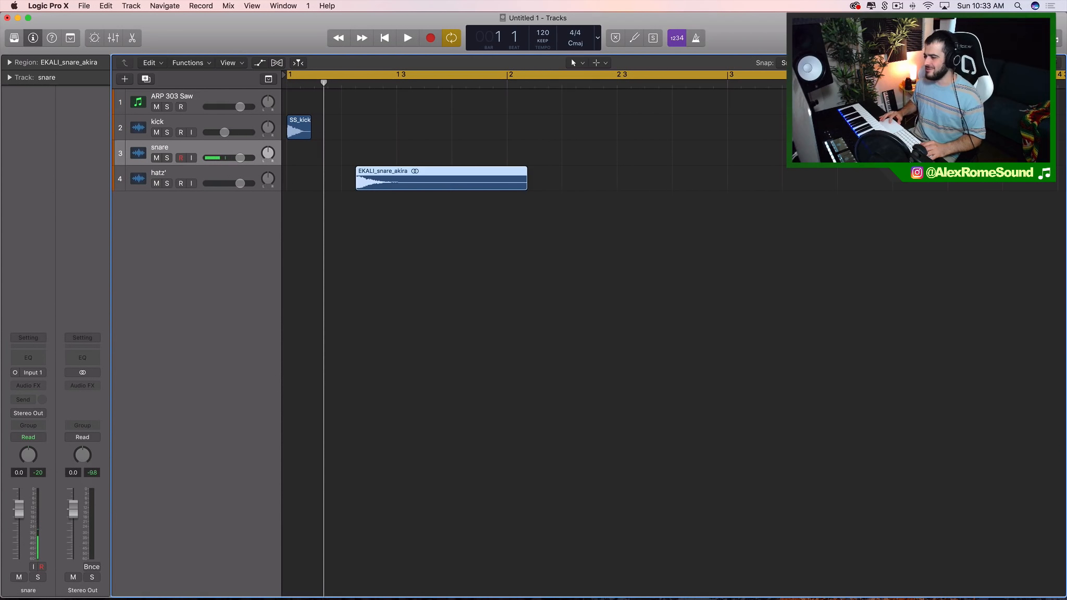
# Move the EKALI_snare_akira region onto the snare track at position 1 1 3 and play the loop.
pyautogui.click(783, 63)
pyautogui.click(412, 208)
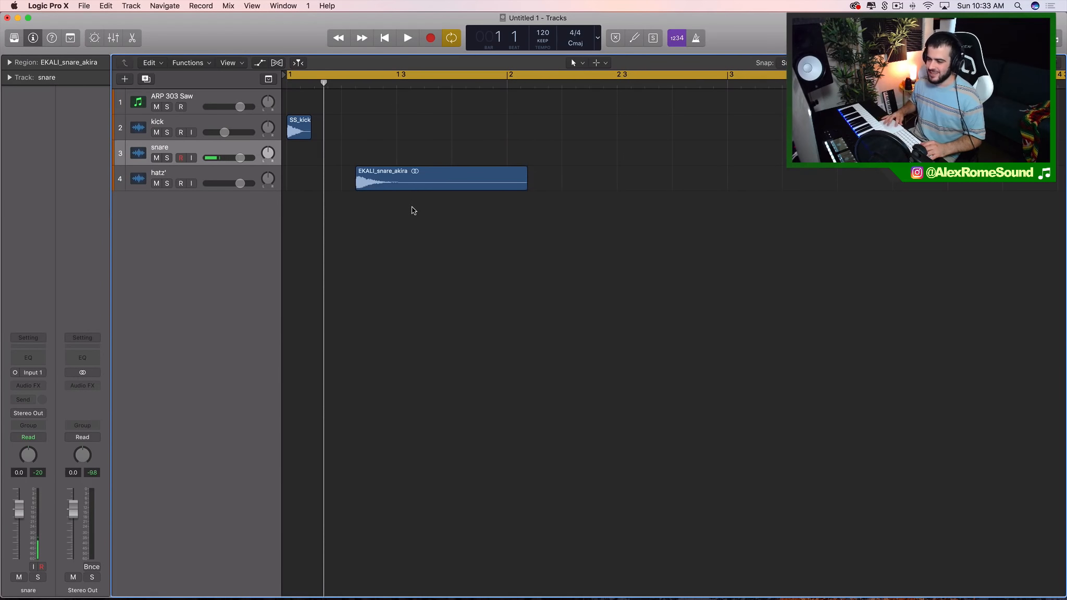
pyautogui.scroll(5, 412, 207)
pyautogui.hscroll(-3, 412, 207)
pyautogui.moveTo(592, 174); pyautogui.dragTo(462, 161)
pyautogui.scroll(-2, 467, 176)
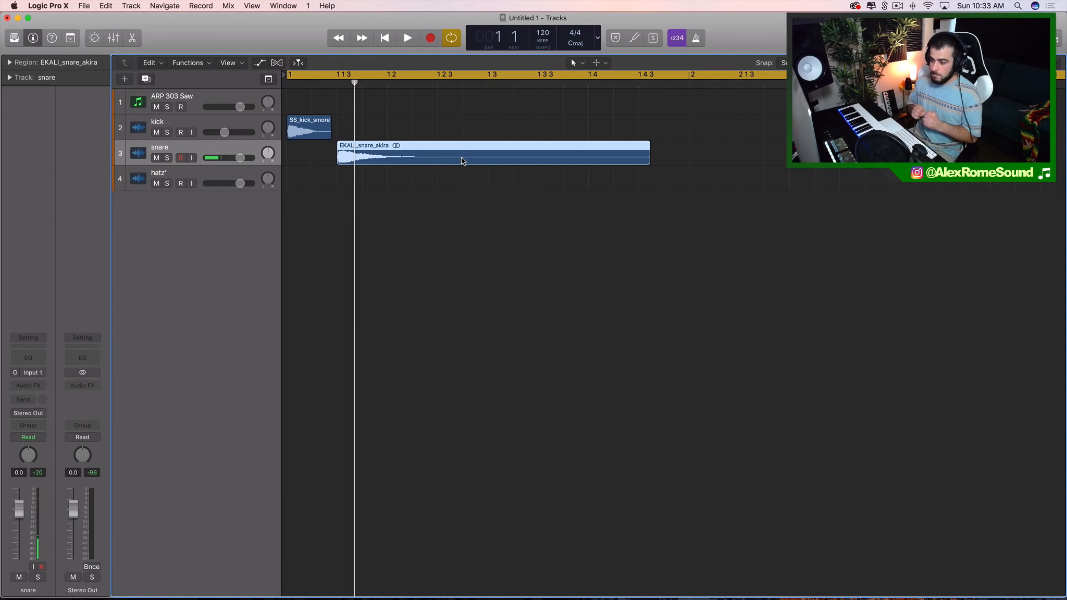
pyautogui.press('space')
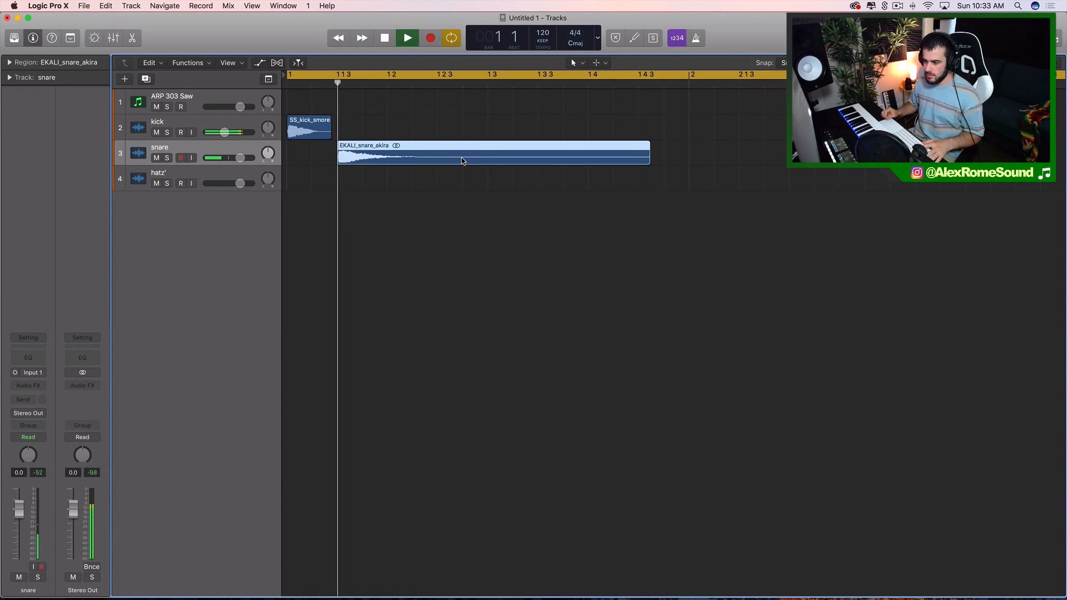
pyautogui.press('space')
# Move the snare region to position 1 2, set the project tempo to 140 BPM and play the loop.
pyautogui.moveTo(410, 161); pyautogui.dragTo(458, 164)
pyautogui.moveTo(542, 35); pyautogui.dragTo(543, 22)
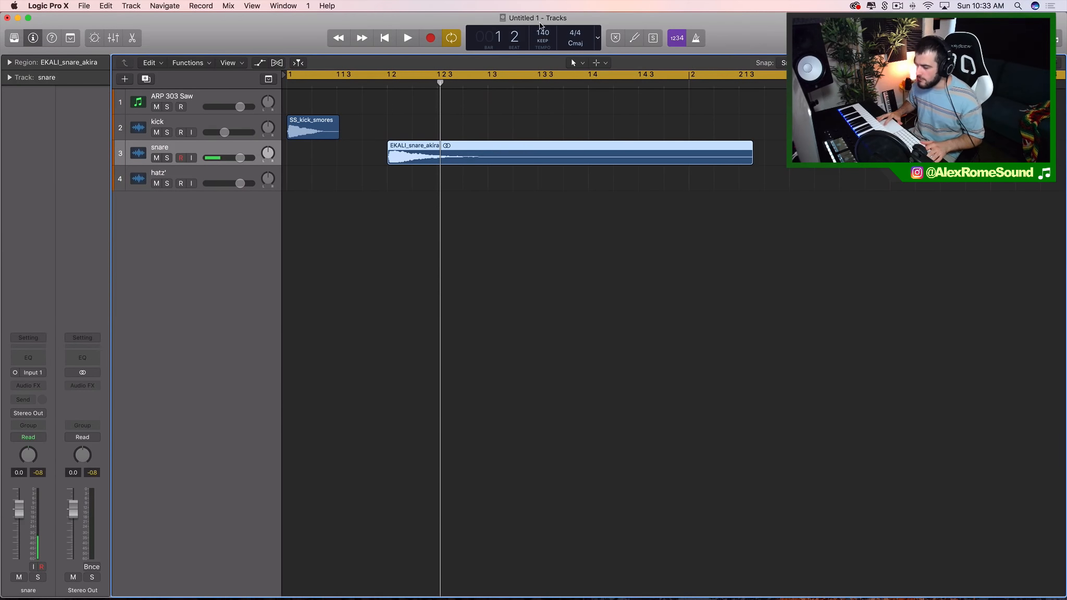
pyautogui.click(417, 278)
pyautogui.press('space')
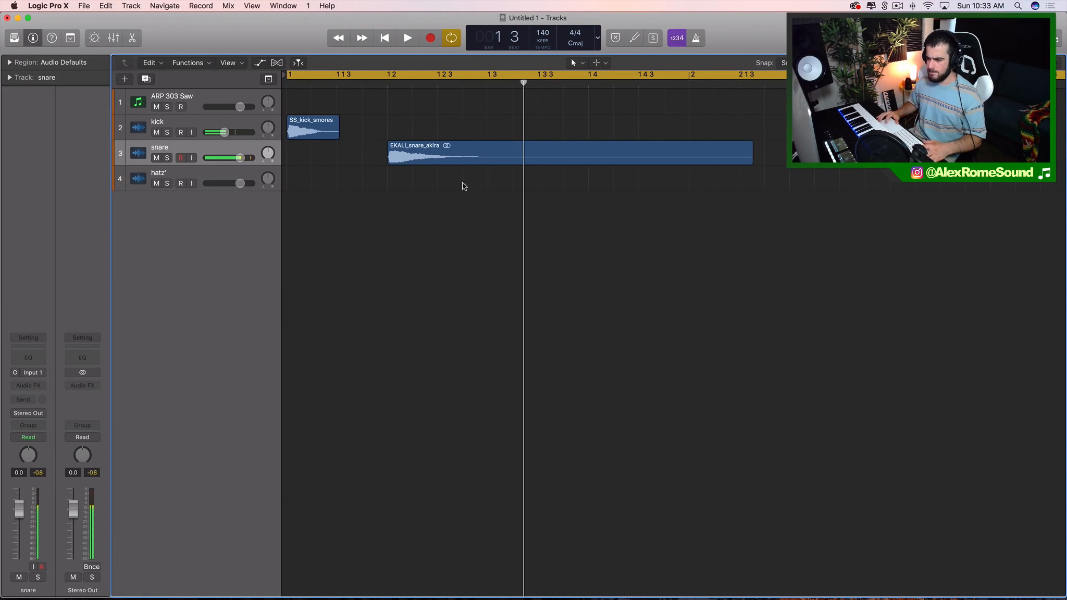
# Shift the snare region to position 1 3, copy the kick region to 1 2 3 and listen.
pyautogui.moveTo(432, 154); pyautogui.dragTo(531, 153)
pyautogui.moveTo(339, 131); pyautogui.dragTo(451, 132)
pyautogui.press('space')
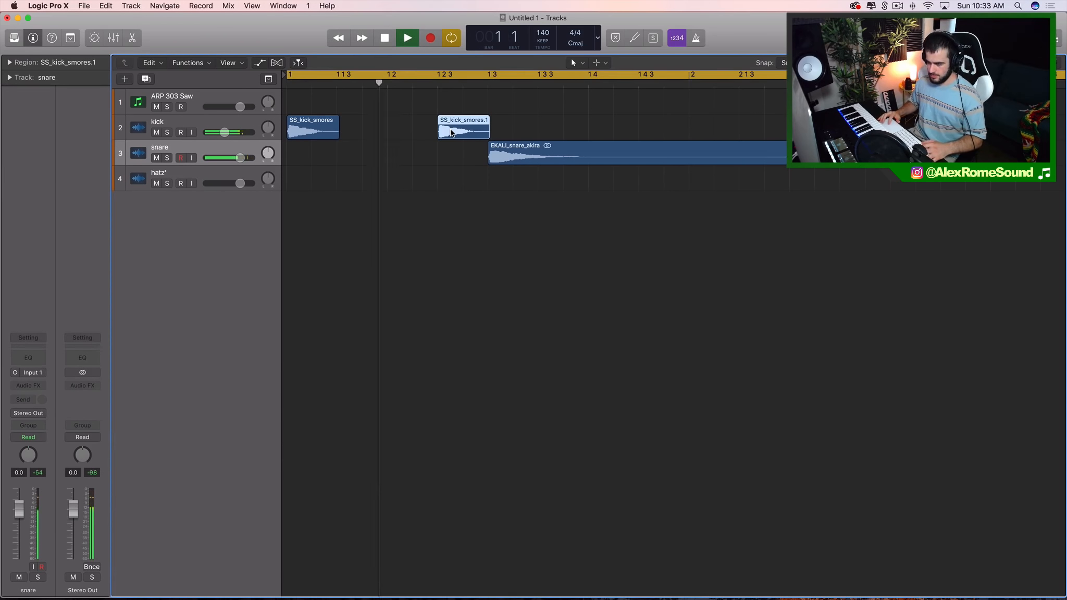
pyautogui.press('space')
# Move the copied kick region to just before bar 2 and play back the pattern with cycle mode on.
pyautogui.moveTo(467, 130); pyautogui.dragTo(697, 133)
pyautogui.press('space')
pyautogui.press('space')
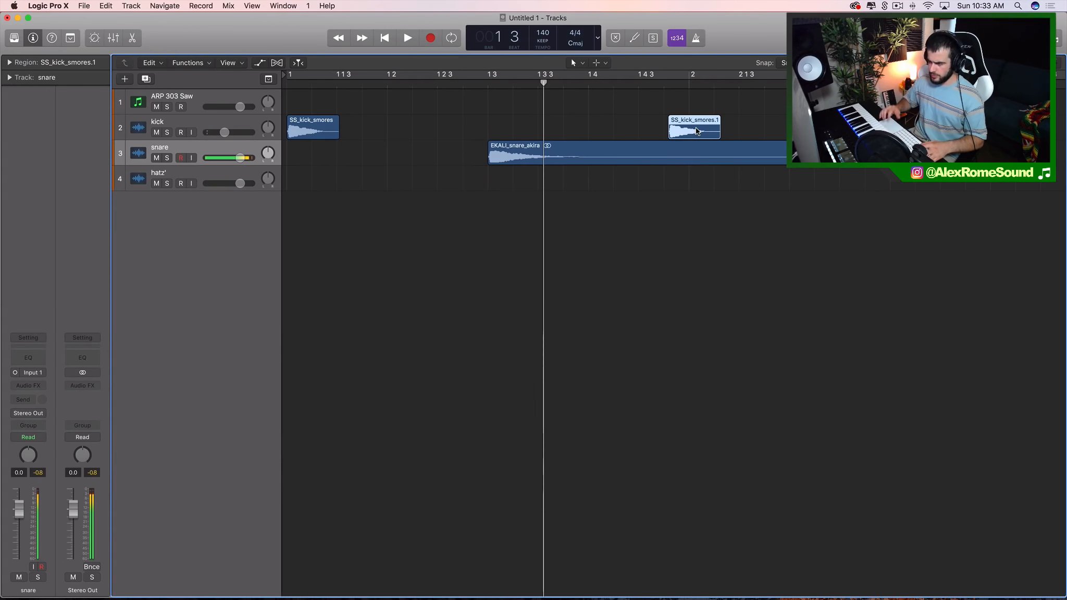
pyautogui.click(689, 74)
pyautogui.press('super+Left')
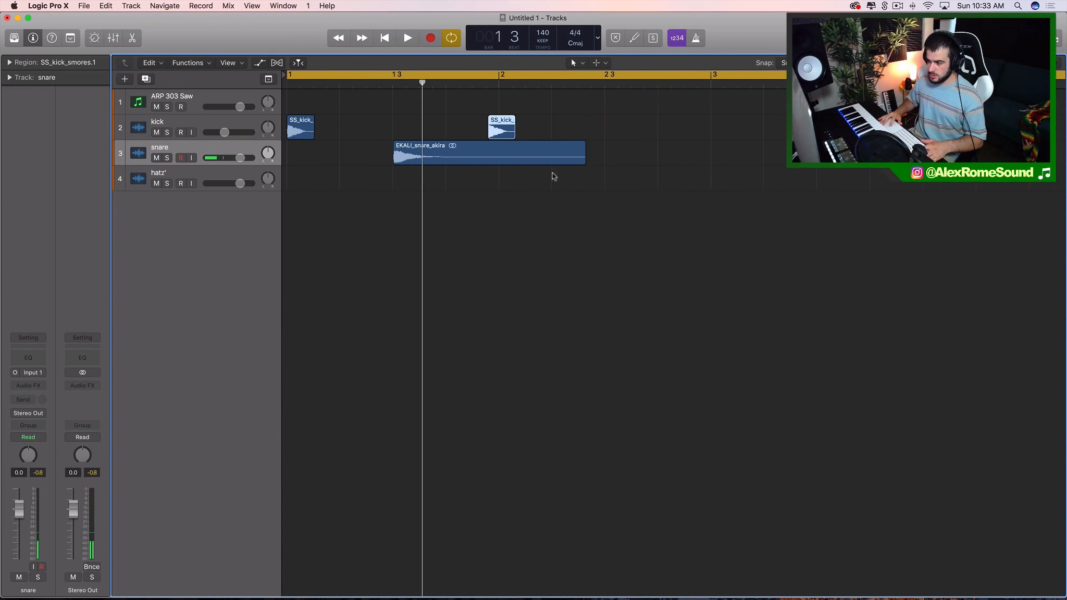
pyautogui.press('space')
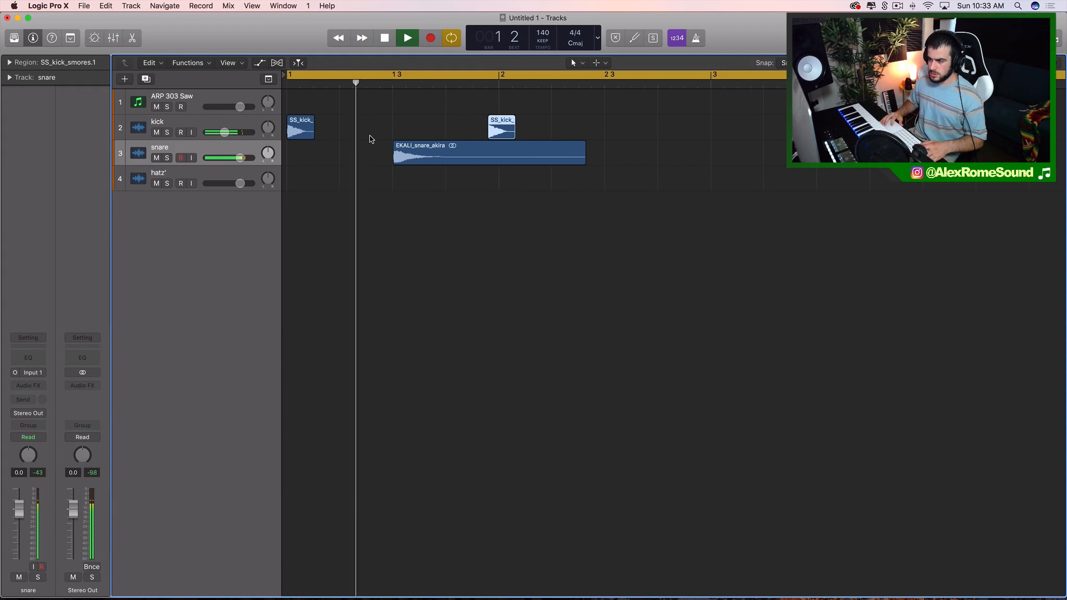
pyautogui.press('space')
# Add another copy of the kick region at position 1 2 3 and play the loop.
pyautogui.moveTo(360, 140); pyautogui.dragTo(382, 130)
pyautogui.press('super+r')
pyautogui.press('space')
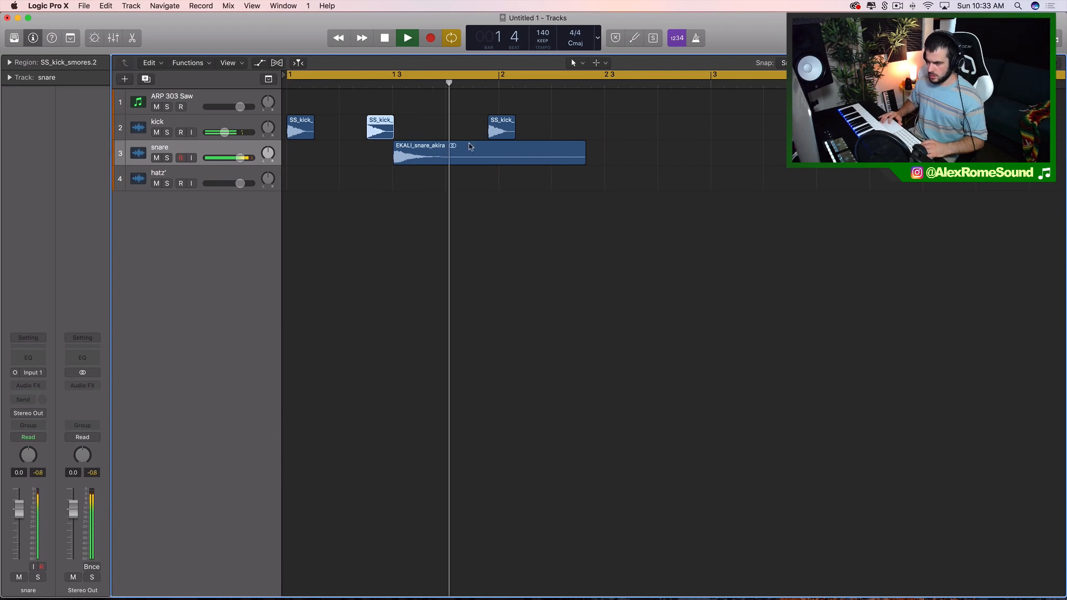
# Shift the third kick region earlier to 1 4 3 and repeat it at 2 2 3 on the kick track.
pyautogui.moveTo(500, 134); pyautogui.dragTo(484, 133)
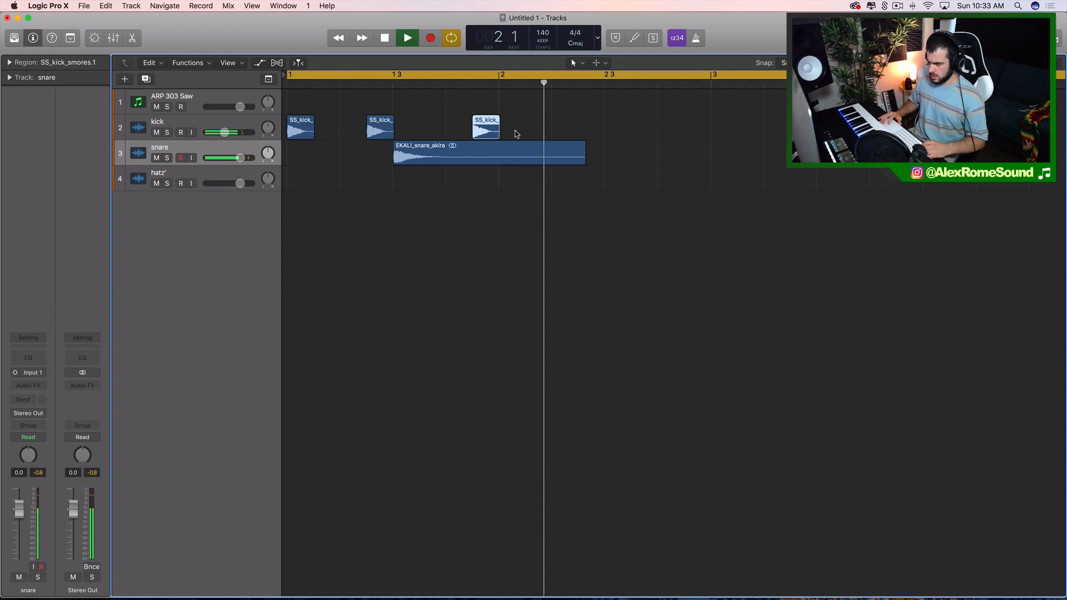
pyautogui.press('space')
pyautogui.press('super+r')
pyautogui.moveTo(509, 131); pyautogui.dragTo(587, 133)
# Repeat the snare region and place the copy at position 2 3.
pyautogui.click(506, 156)
pyautogui.press('super+r')
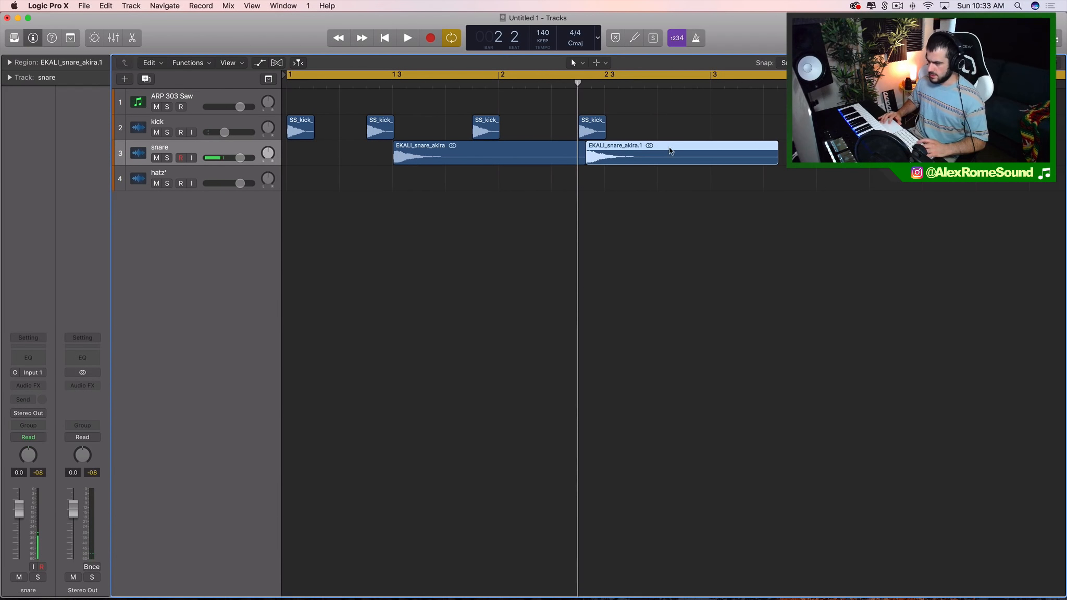
pyautogui.moveTo(669, 147); pyautogui.dragTo(685, 148)
pyautogui.press('super+Left')
pyautogui.press('super+Left')
pyautogui.press('super+Left')
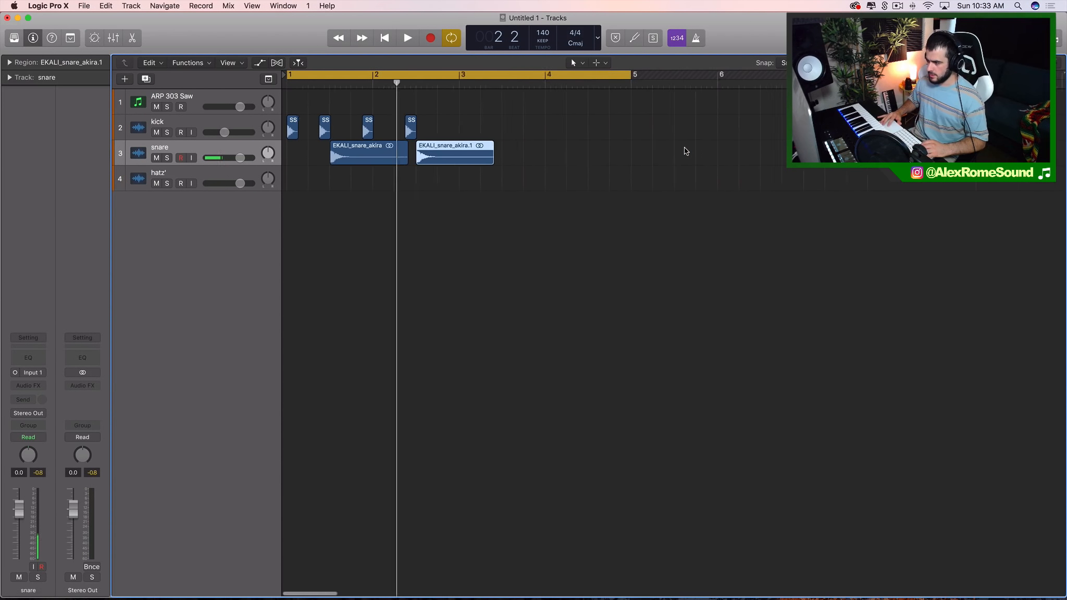
# Repeat both snare regions together and place the copies at positions 3 3 and 4 3.
pyautogui.press('super+Left')
pyautogui.keyDown('shift'); pyautogui.click(351, 154); pyautogui.keyUp('shift')
pyautogui.press('super+r')
pyautogui.moveTo(485, 154); pyautogui.dragTo(496, 157)
pyautogui.press('super+Right')
pyautogui.press('super+Right')
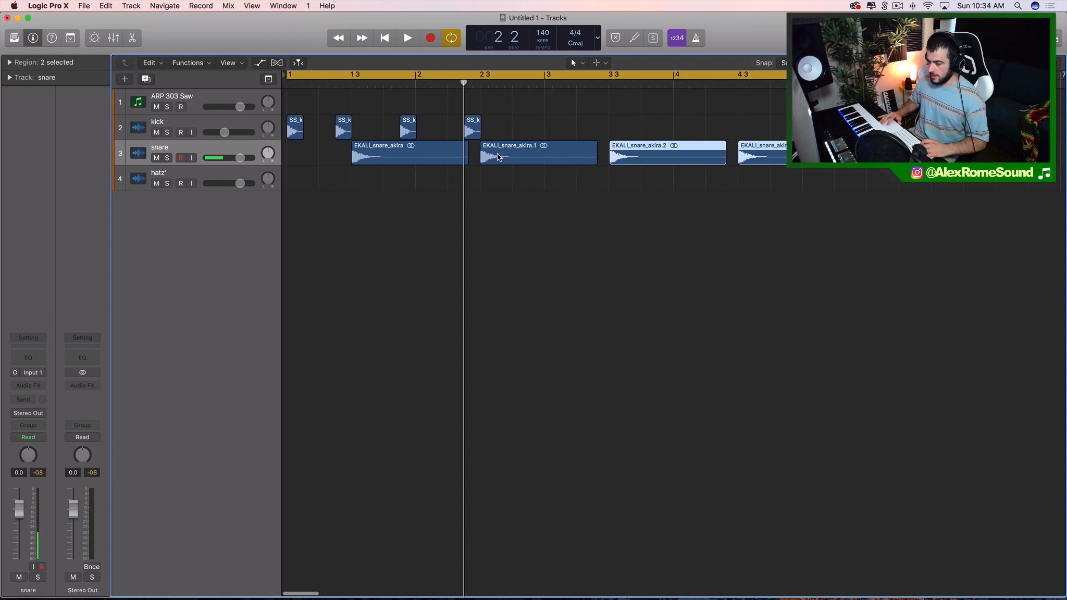
# Play the pattern and lower the snare track's volume to -8.2 dB.
pyautogui.press('space')
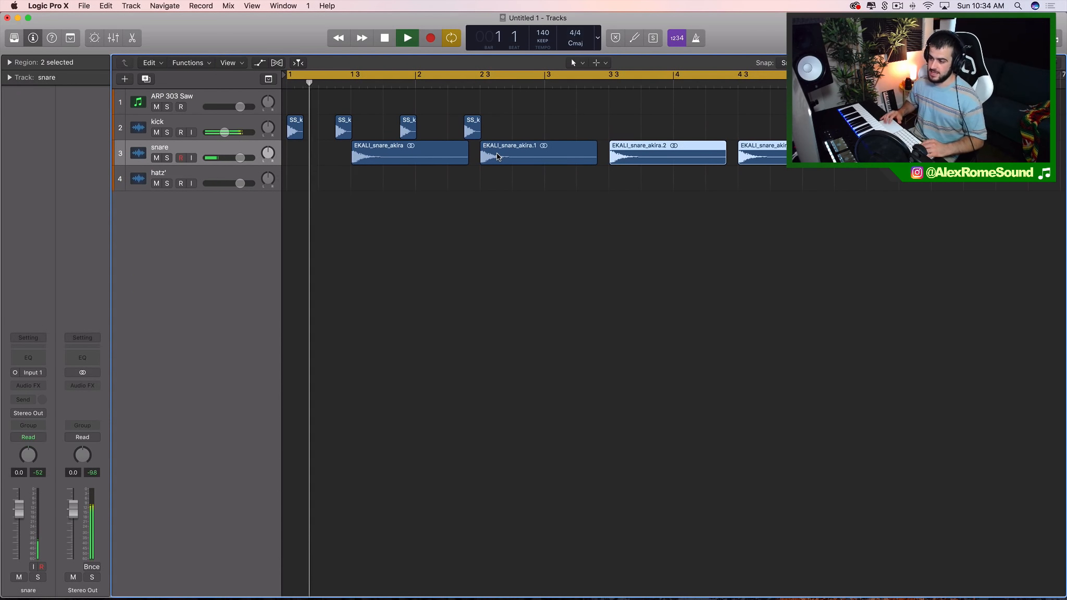
pyautogui.press('space')
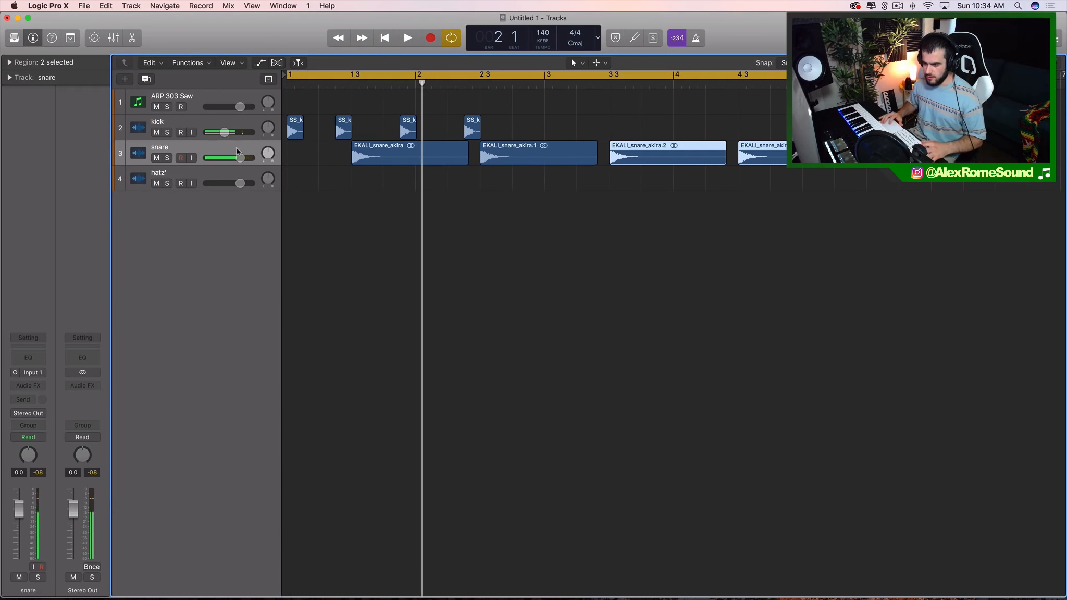
pyautogui.moveTo(240, 158); pyautogui.dragTo(226, 158)
pyautogui.press('space')
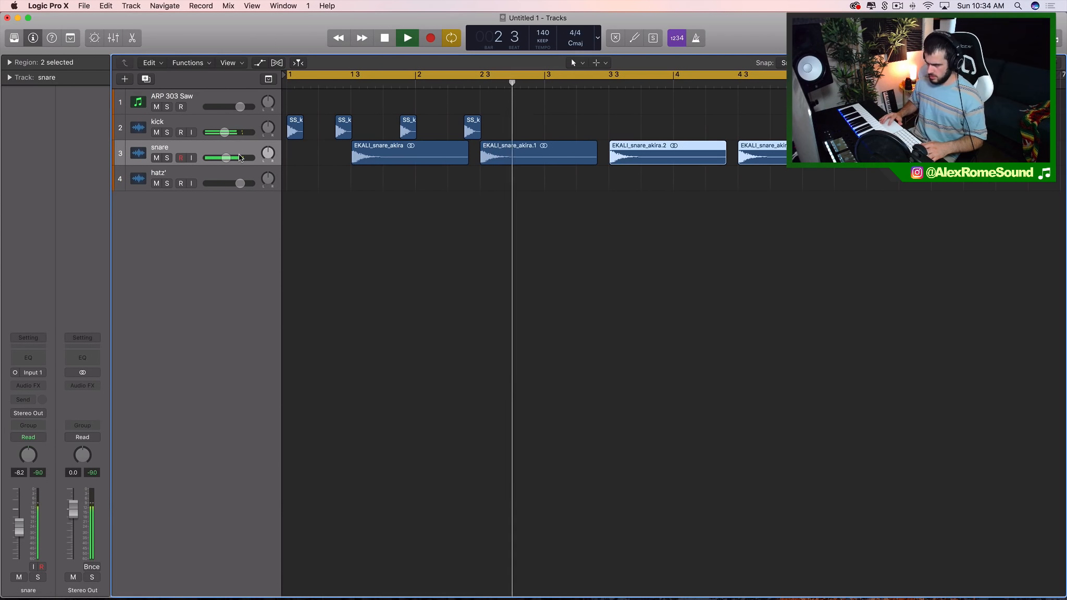
pyautogui.press('space')
# Repeat the four kick regions and move the copied group to start at bar 3.
pyautogui.moveTo(503, 130); pyautogui.dragTo(294, 119)
pyautogui.press('super+r')
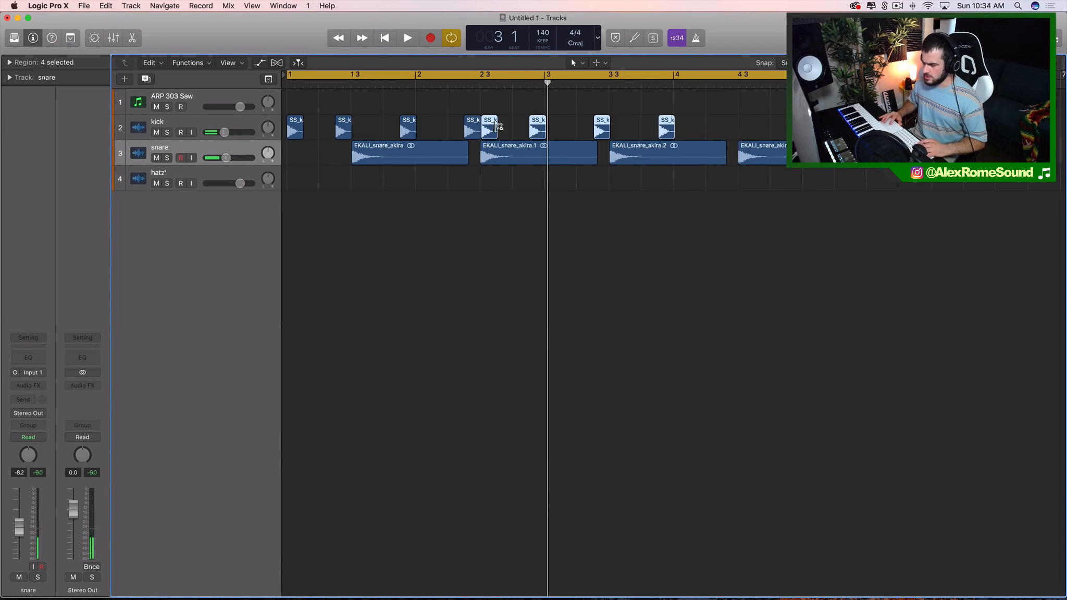
pyautogui.moveTo(491, 131); pyautogui.dragTo(550, 131)
pyautogui.moveTo(550, 132); pyautogui.dragTo(553, 132)
pyautogui.rightClick(553, 131)
pyautogui.click(547, 129)
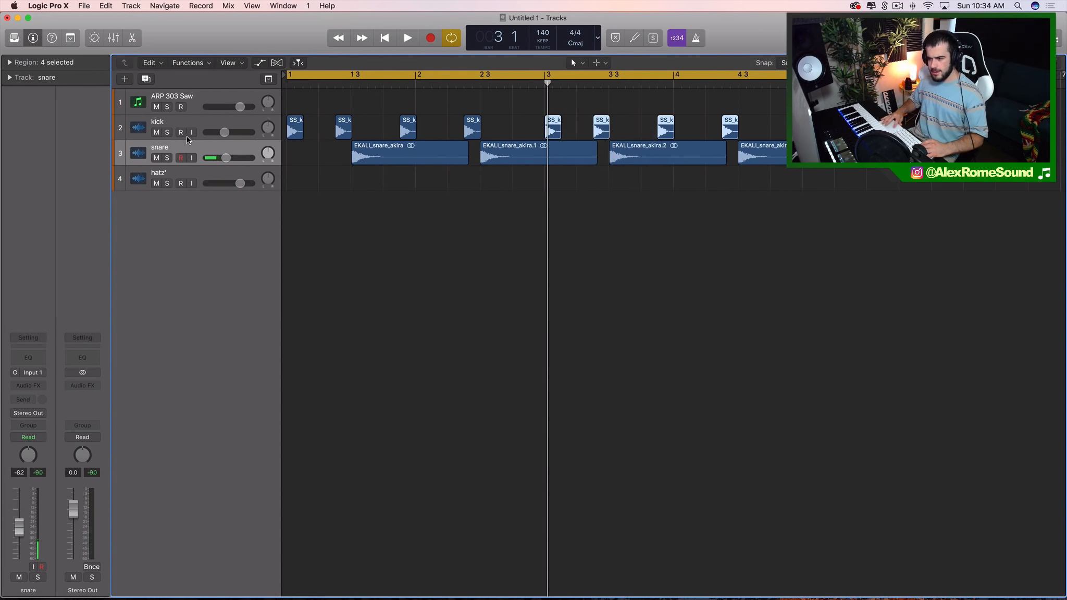
# Duplicate the kick track, and from a kick search in Splice place RKU_BLN_KICK042.wav at bar 1 on the duplicate.
pyautogui.click(201, 122)
pyautogui.click(148, 80)
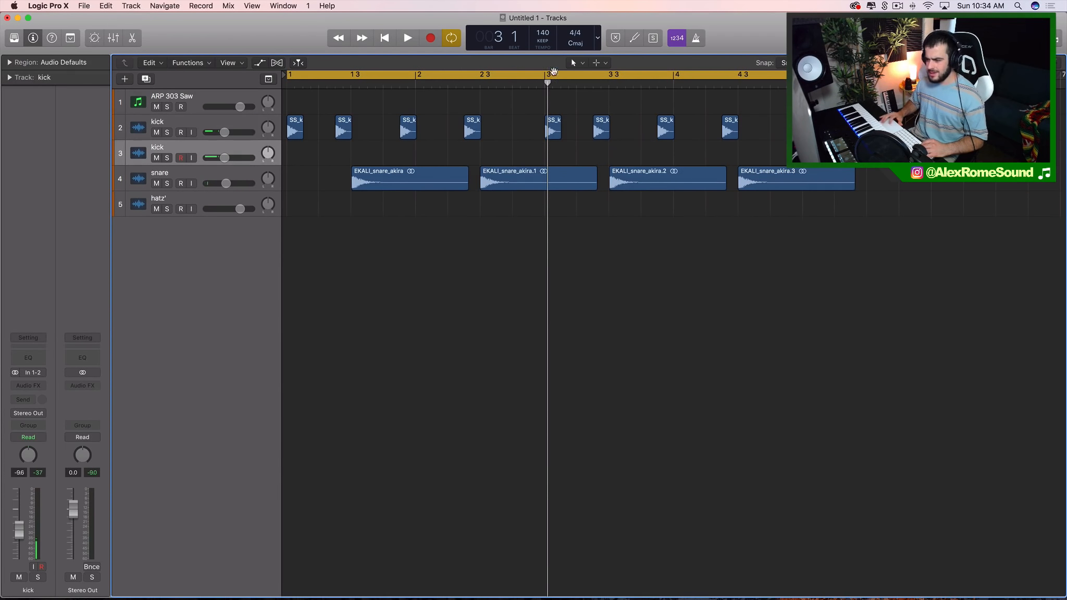
pyautogui.click(884, 5)
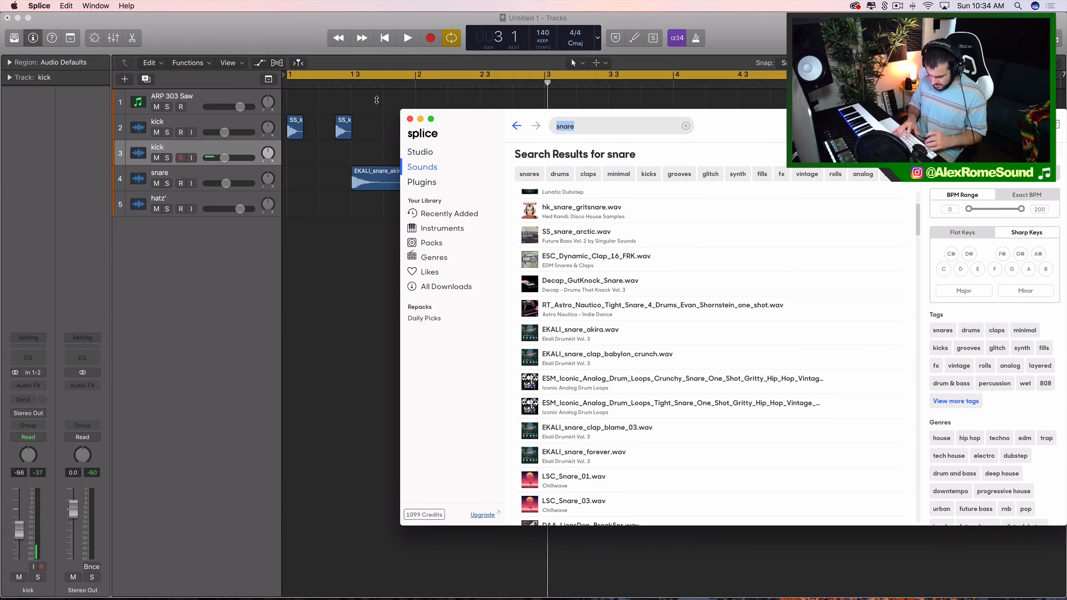
pyautogui.press('Return')
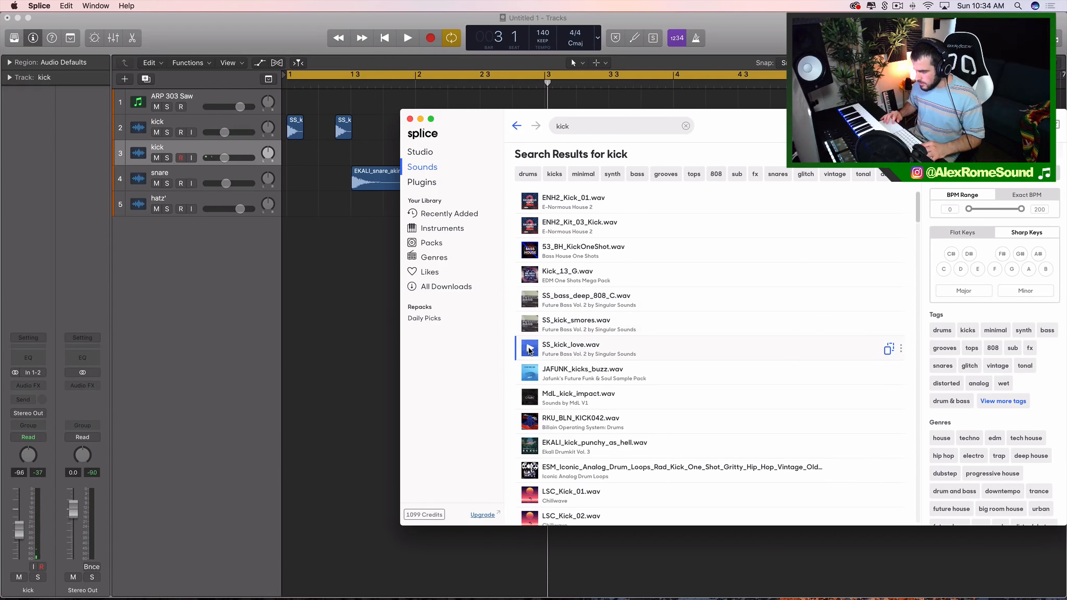
pyautogui.click(530, 397)
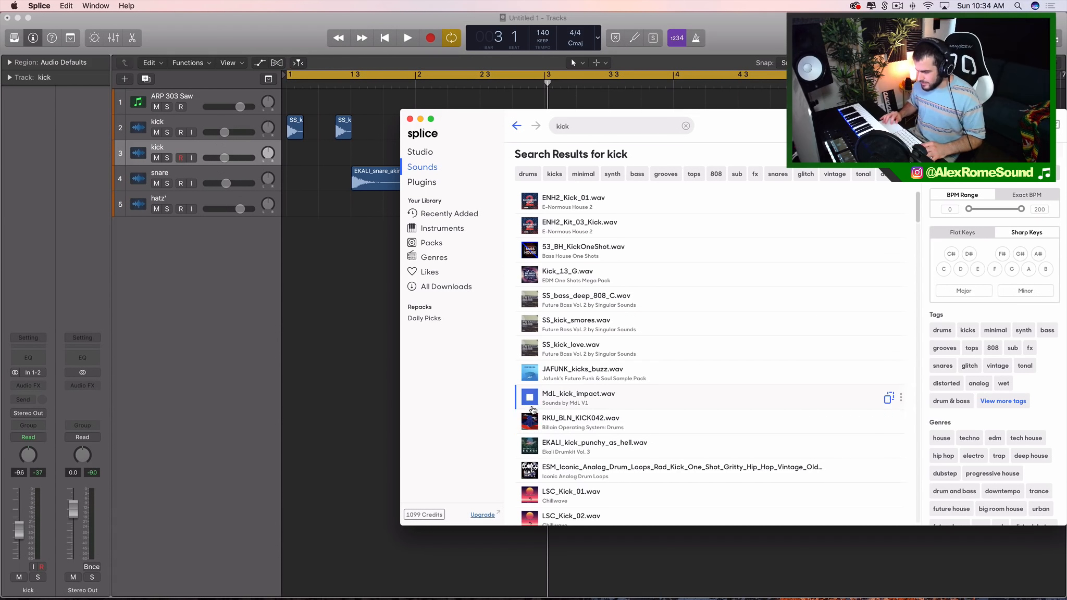
pyautogui.moveTo(539, 428); pyautogui.dragTo(299, 162)
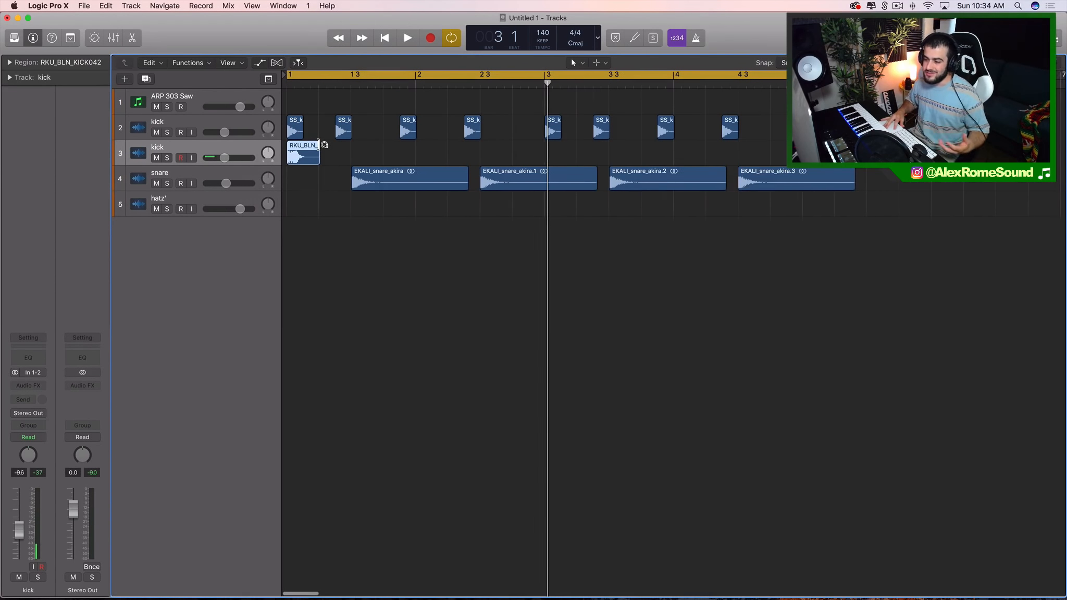
# Repeat the RKU_BLN_KICK042 region beneath the second kick and copy that pair so it starts beneath the third kick.
pyautogui.press('super+Right')
pyautogui.press('super+Right')
pyautogui.press('super+Right')
pyautogui.press('super+Right')
pyautogui.press('super+Right')
pyautogui.press('super+Right')
pyautogui.press('super+Left')
pyautogui.press('super+Left')
pyautogui.press('super+Left')
pyautogui.press('super+r')
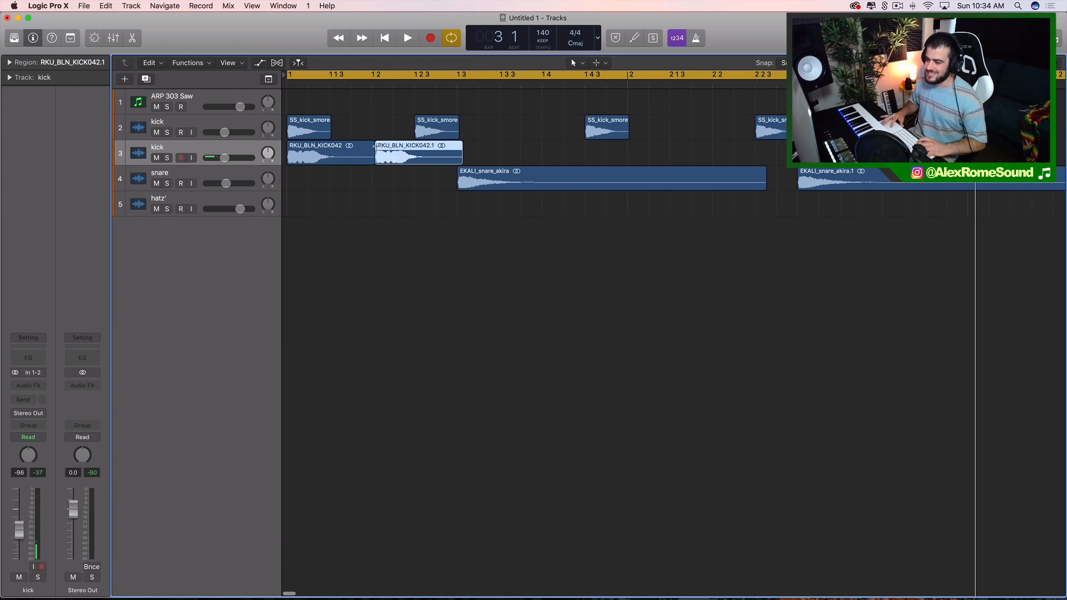
pyautogui.moveTo(376, 147); pyautogui.dragTo(415, 148)
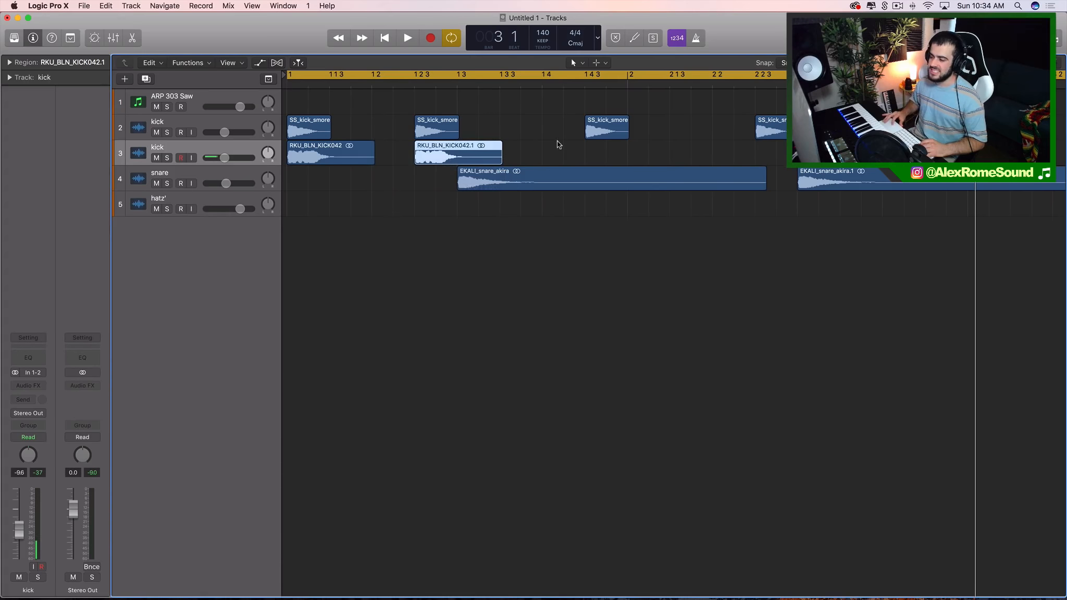
pyautogui.moveTo(525, 146); pyautogui.dragTo(304, 149)
pyautogui.press('super+r')
pyautogui.moveTo(564, 164); pyautogui.dragTo(323, 177)
pyautogui.press('super+Left')
pyautogui.press('super+Left')
pyautogui.press('super+r')
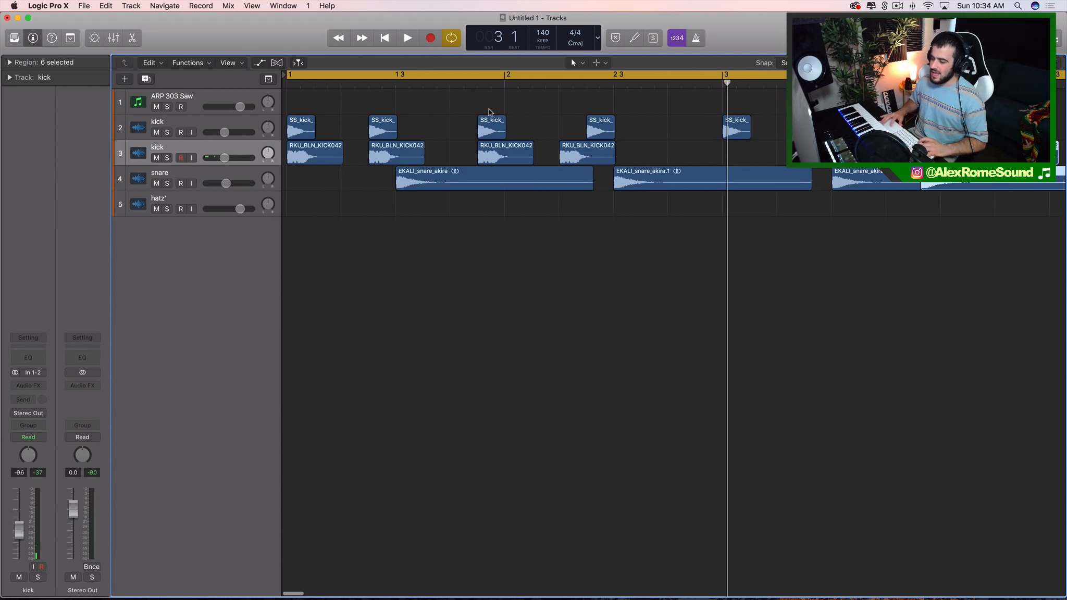
pyautogui.press('Delete')
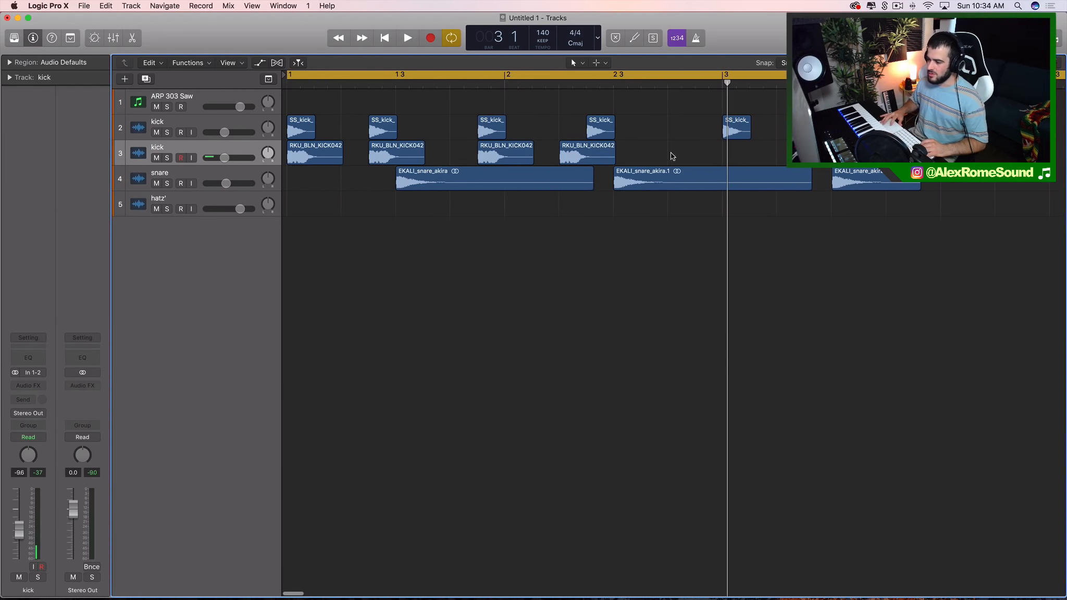
# Align the fourth RKU_BLN_KICK042 region with the fourth kick above it and copy all four layered regions to bar 3.
pyautogui.moveTo(672, 156); pyautogui.dragTo(255, 153)
pyautogui.moveTo(583, 148); pyautogui.dragTo(292, 156)
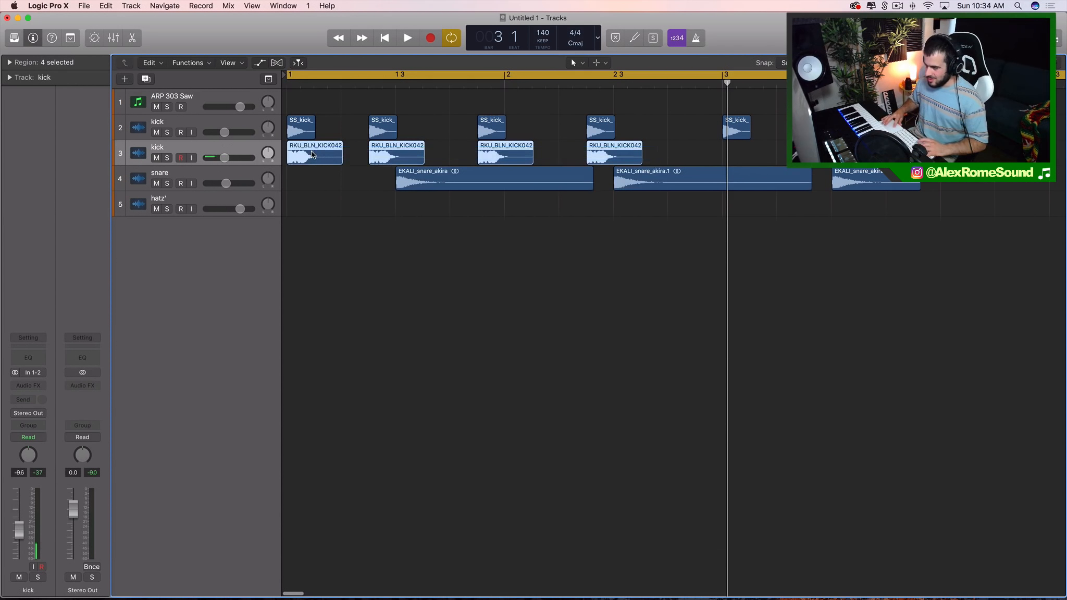
pyautogui.moveTo(633, 155); pyautogui.dragTo(783, 162)
pyautogui.scroll(-5, 746, 162)
pyautogui.hscroll(1, 744, 162)
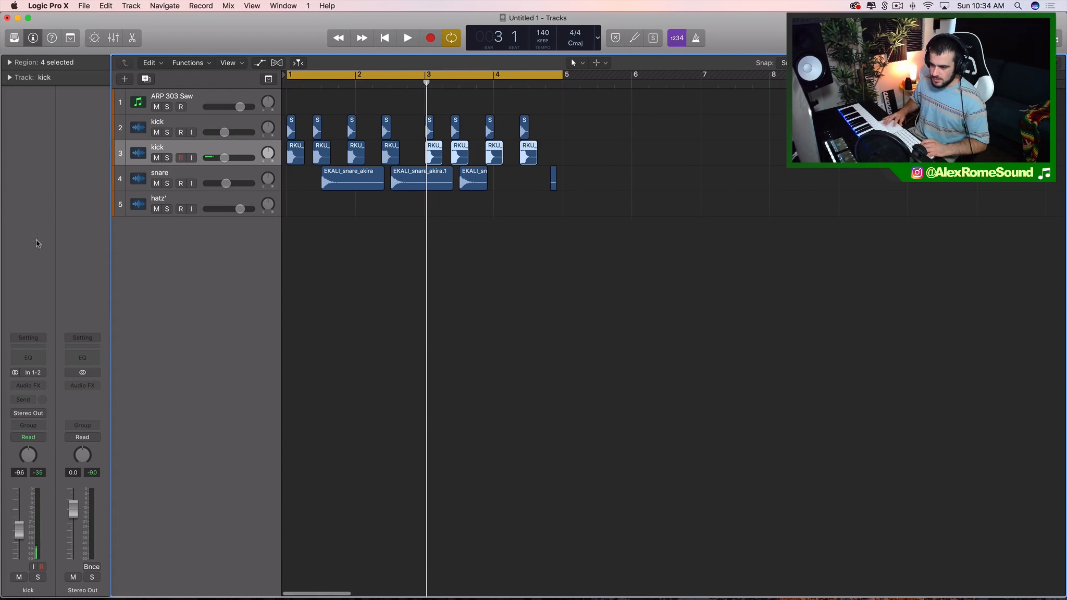
# Add a Channel EQ to the layered kick track and enable its low cut at 39 Hz during playback.
pyautogui.click(28, 356)
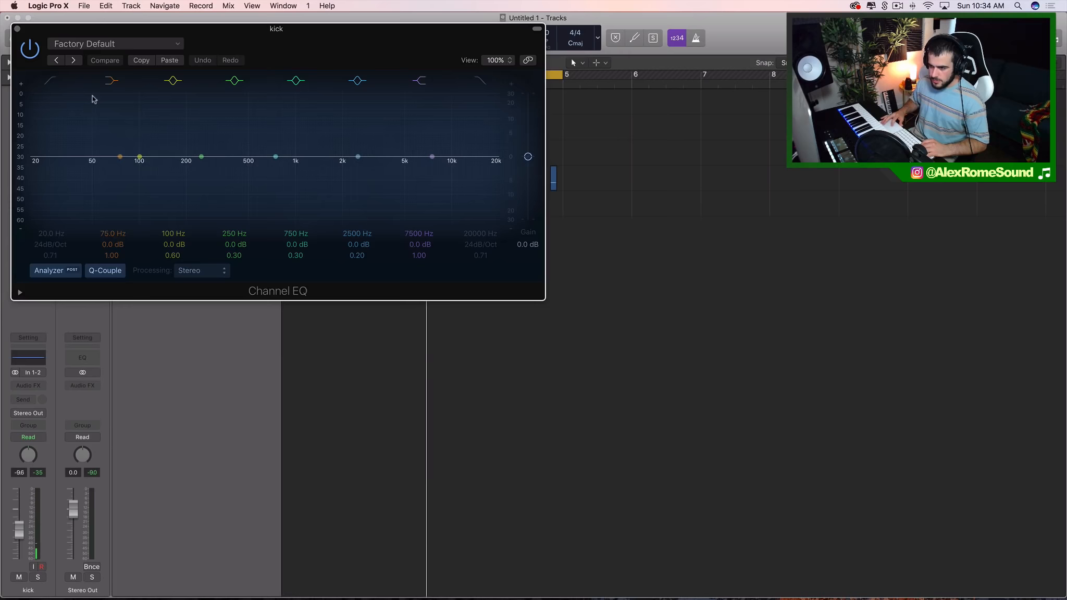
pyautogui.click(50, 80)
pyautogui.moveTo(59, 197); pyautogui.dragTo(105, 197)
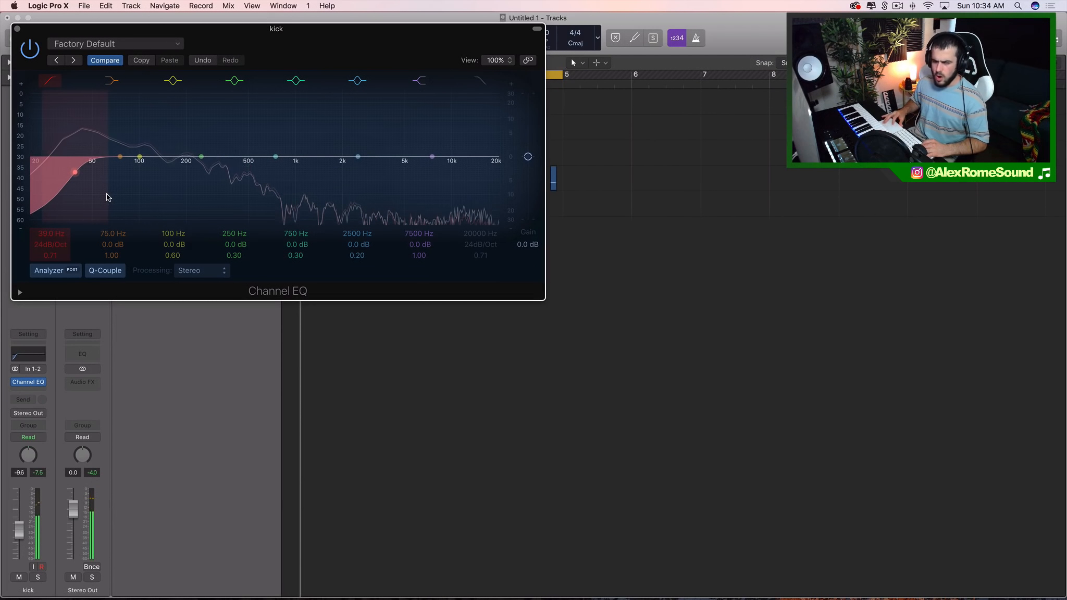
pyautogui.click(18, 29)
pyautogui.press('space')
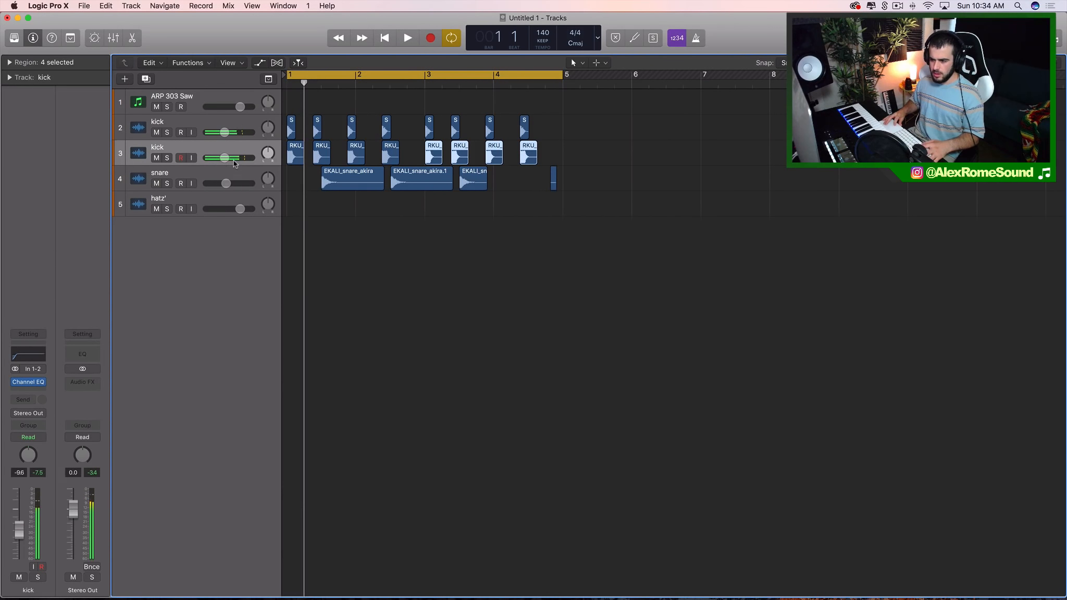
# Lower the layered kick track's volume to -16.6 dB while listening to the pattern.
pyautogui.moveTo(224, 157)
pyautogui.mouseDown()
pyautogui.moveTo(208, 163)
pyautogui.moveTo(217, 158)
pyautogui.mouseUp()
pyautogui.click(214, 158)
pyautogui.press('space')
pyautogui.press('space')
pyautogui.click(218, 157)
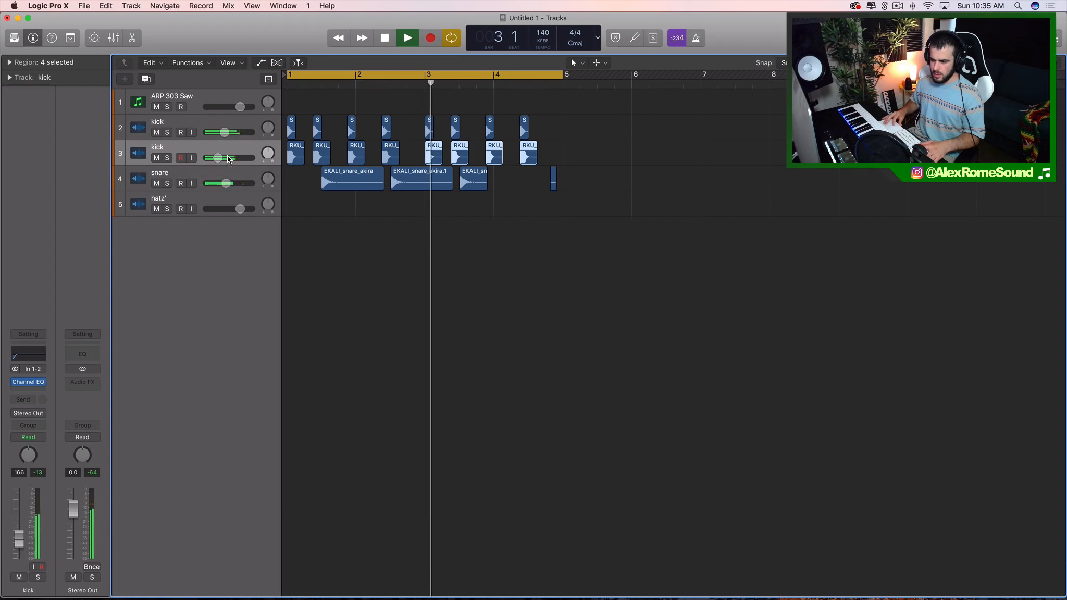
pyautogui.press('space')
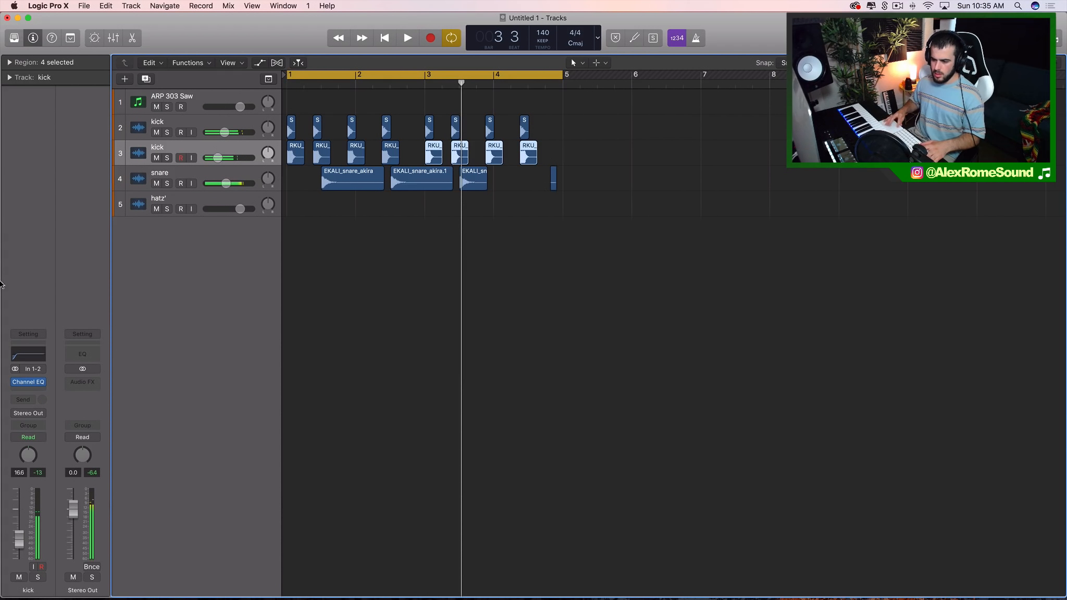
# Raise the low cut frequency in the layered kick's Channel EQ to 130 Hz.
pyautogui.click(30, 383)
pyautogui.moveTo(63, 198); pyautogui.dragTo(151, 209)
pyautogui.press('space')
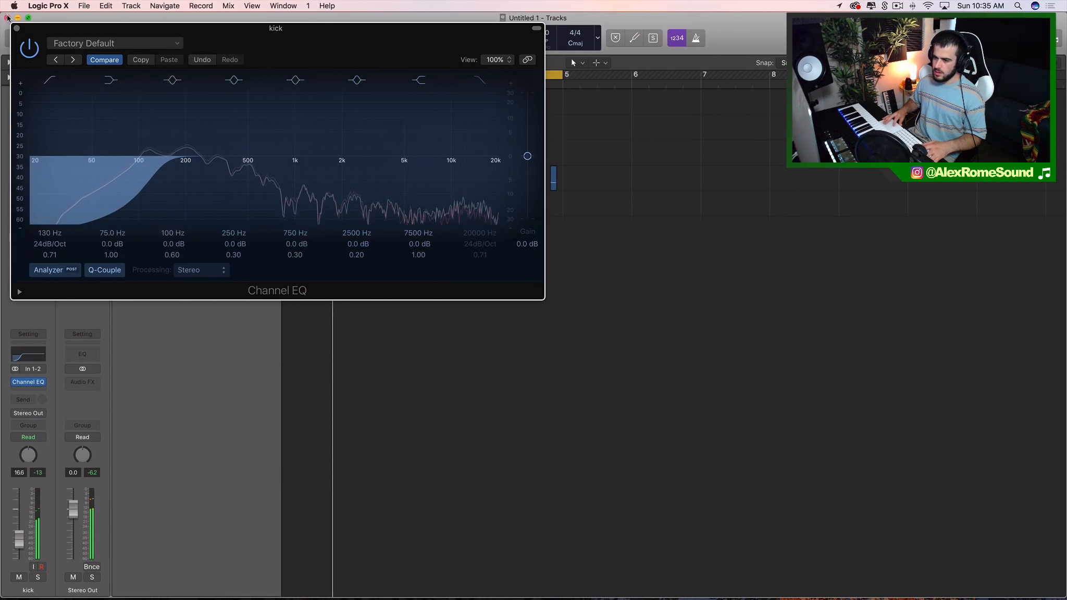
pyautogui.click(17, 28)
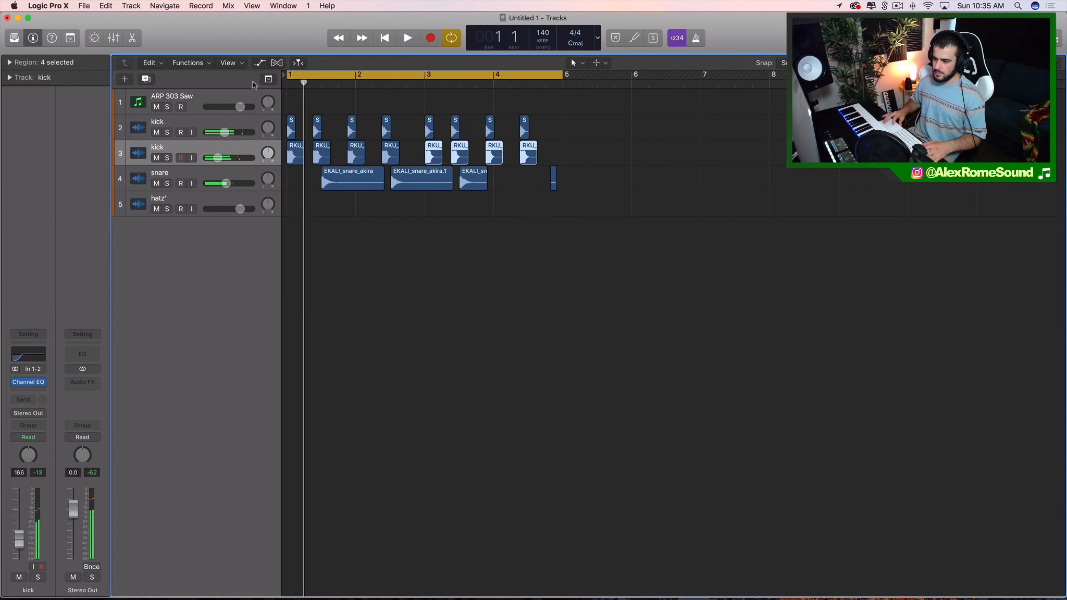
# Group both kick tracks into a Summing Stack.
pyautogui.click(192, 121)
pyautogui.rightClick(193, 122)
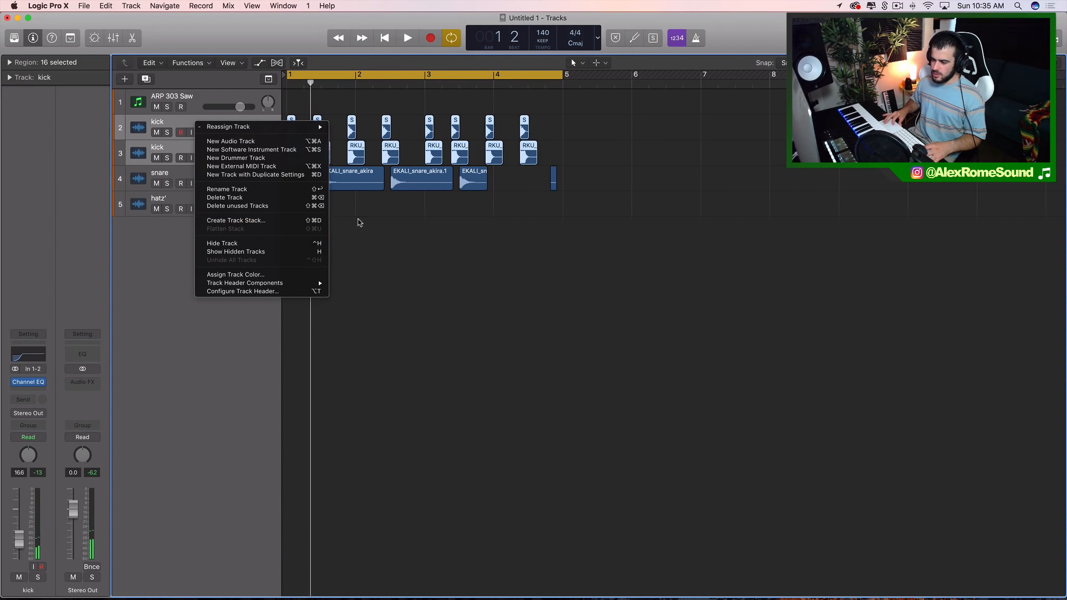
pyautogui.click(260, 221)
pyautogui.click(623, 101)
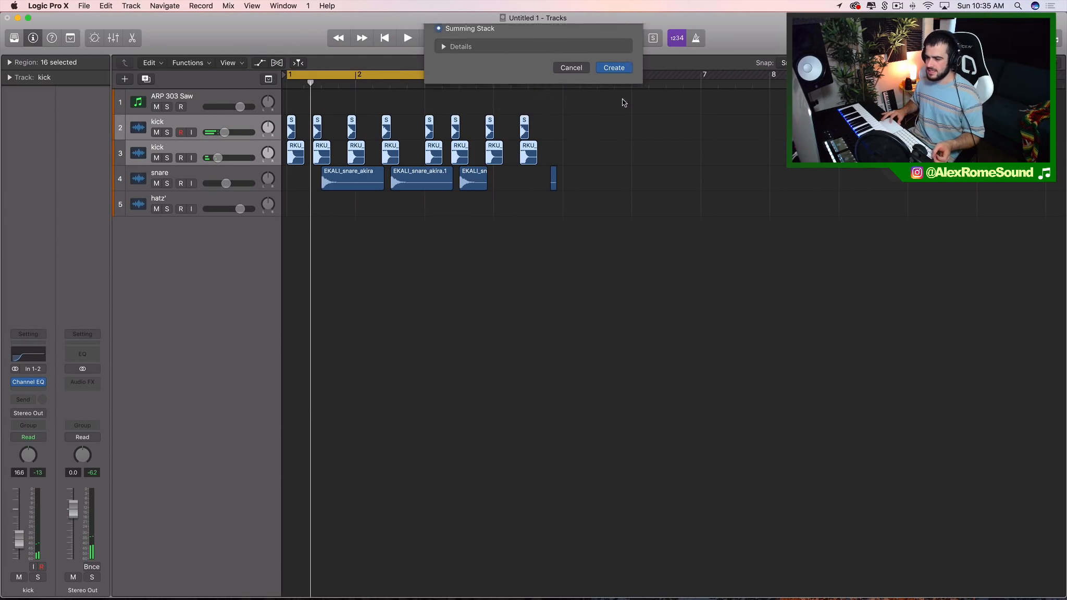
# Add a Channel EQ to the kick stack and boost 82 Hz by 4.5 dB.
pyautogui.click(33, 356)
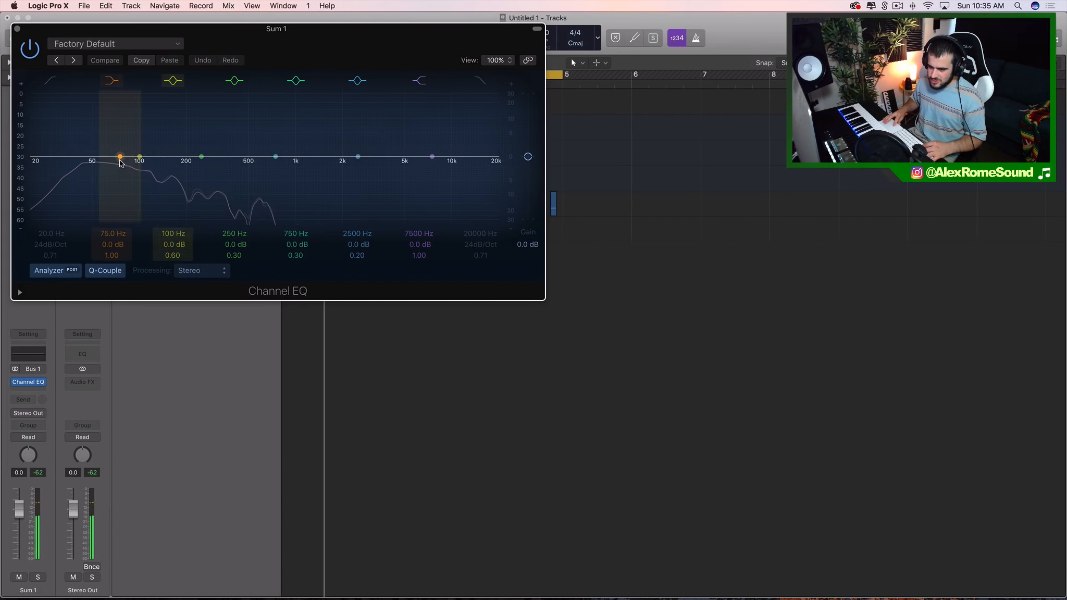
pyautogui.moveTo(121, 156)
pyautogui.mouseDown()
pyautogui.moveTo(129, 139)
pyautogui.moveTo(130, 153)
pyautogui.mouseUp()
pyautogui.press('space')
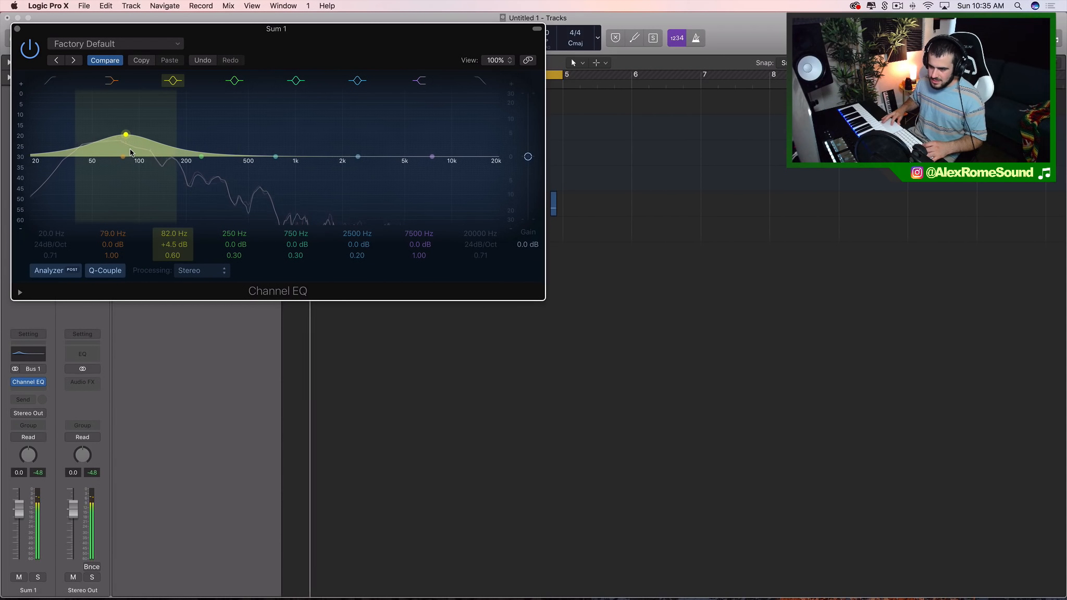
pyautogui.click(18, 28)
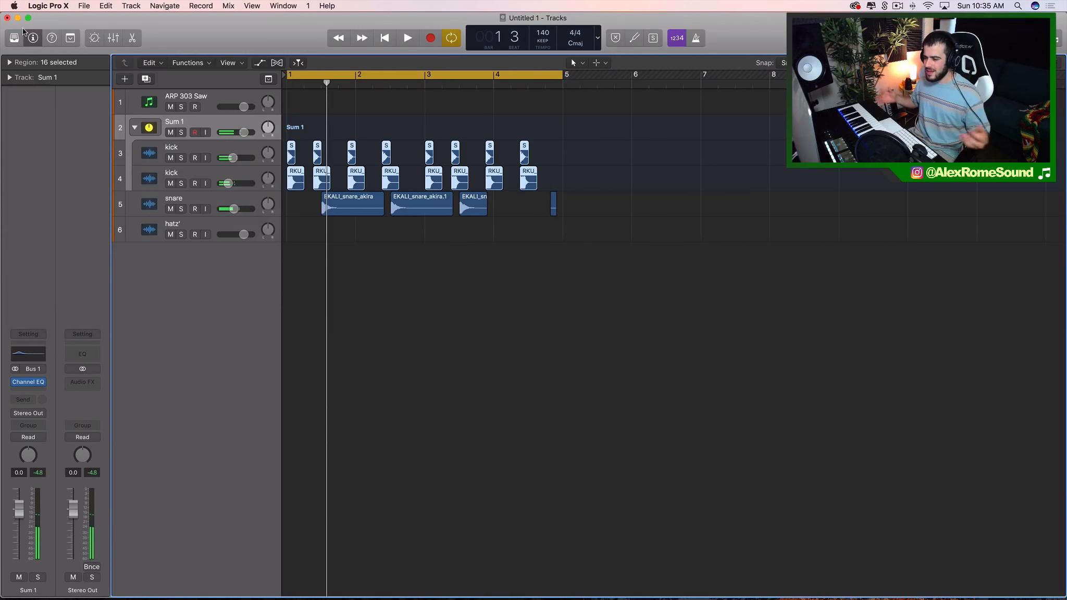
# Restore the third snare region to full length, repeat it at 4 3 in place of the leftover fragment, and play the loop.
pyautogui.click(520, 235)
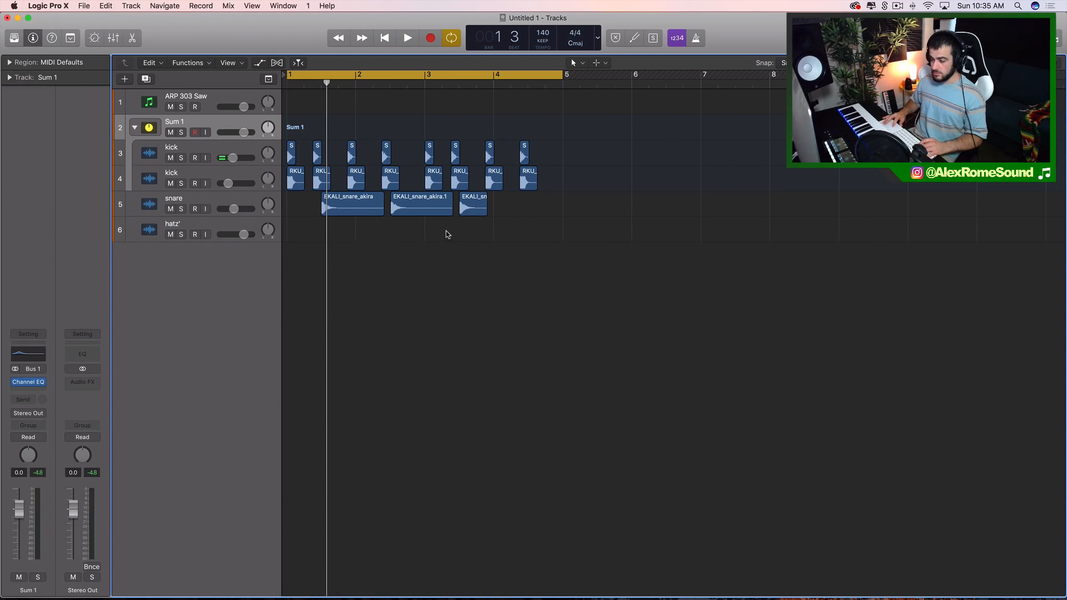
pyautogui.moveTo(484, 211); pyautogui.dragTo(544, 212)
pyautogui.press('super+r')
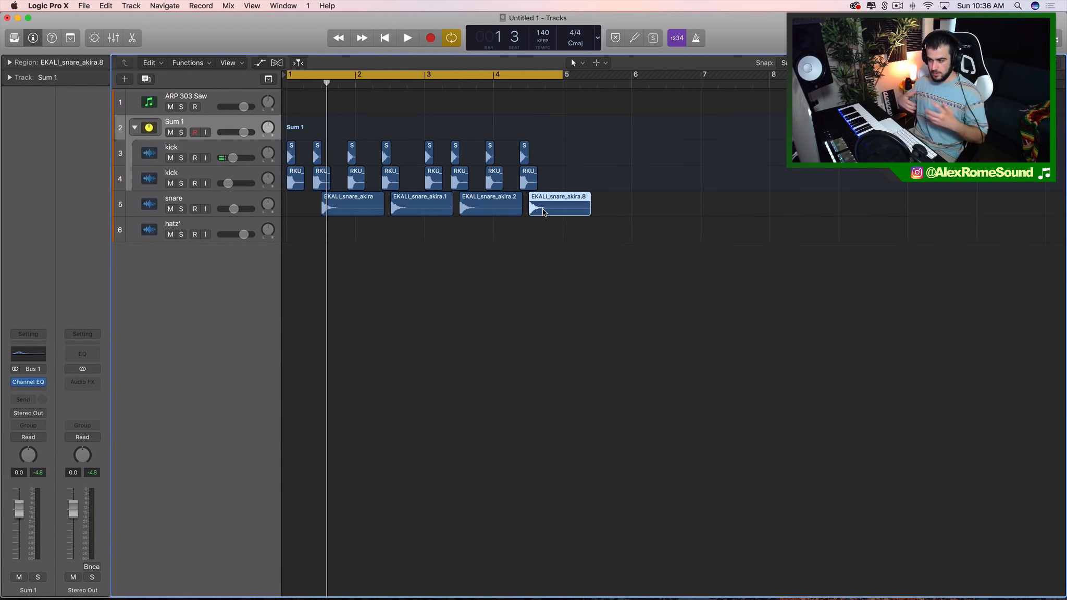
pyautogui.press('space')
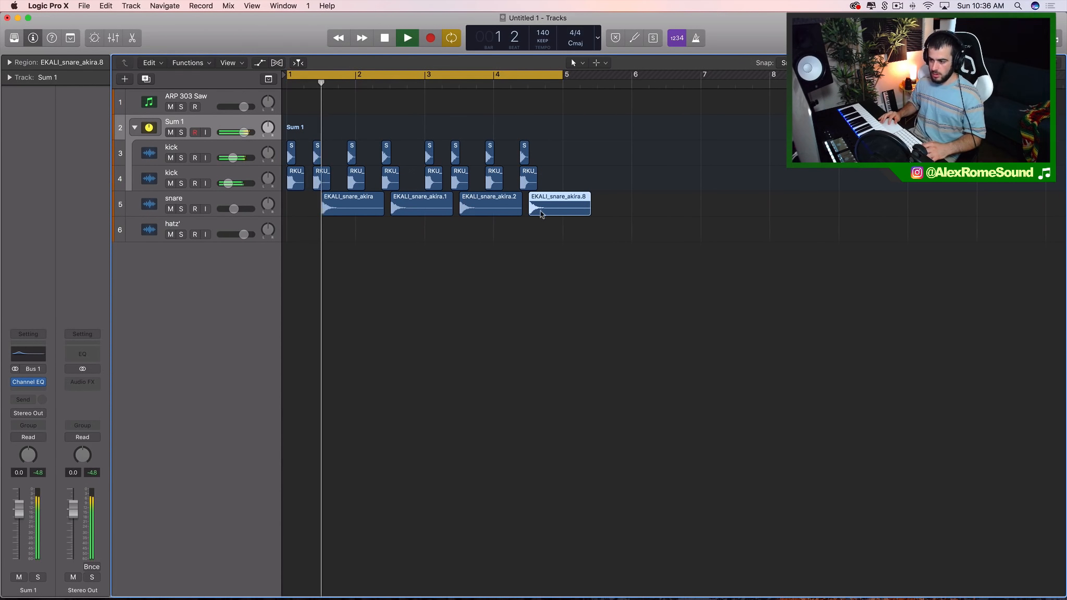
# Lower the snare track's volume slightly while the loop plays, then stop playback.
pyautogui.moveTo(226, 208); pyautogui.dragTo(223, 209)
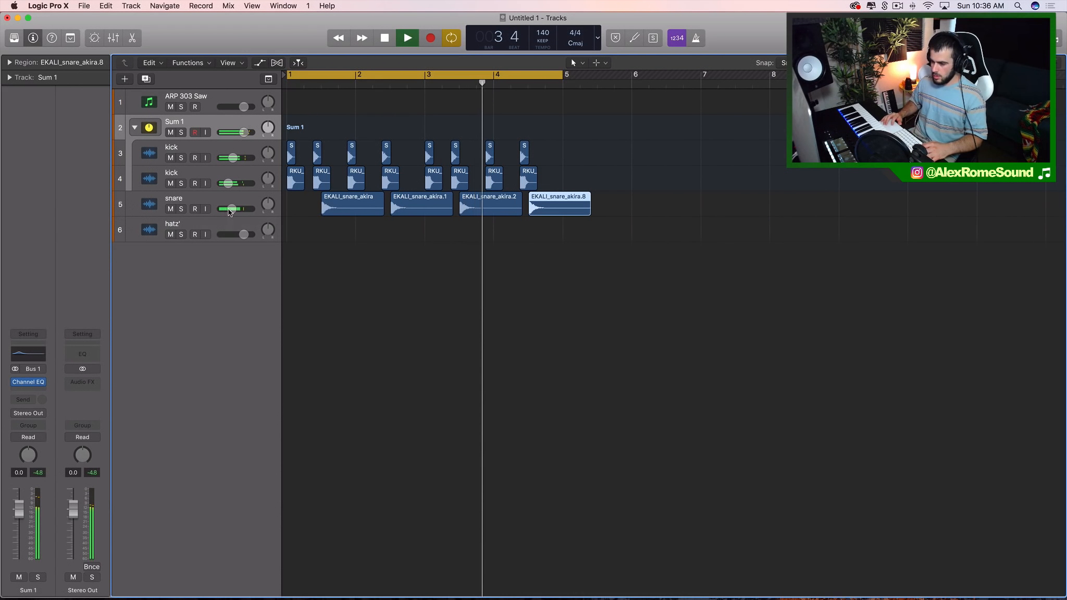
pyautogui.press('space')
# Target the hatz' track, then switch to Splice and search the sounds for "hihat".
pyautogui.click(189, 229)
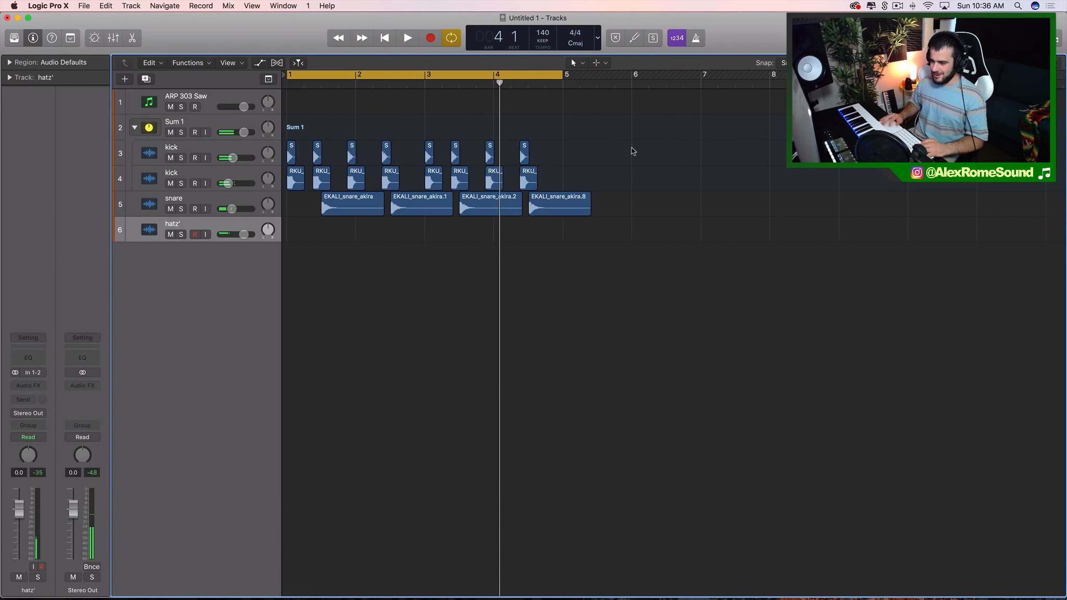
pyautogui.click(884, 6)
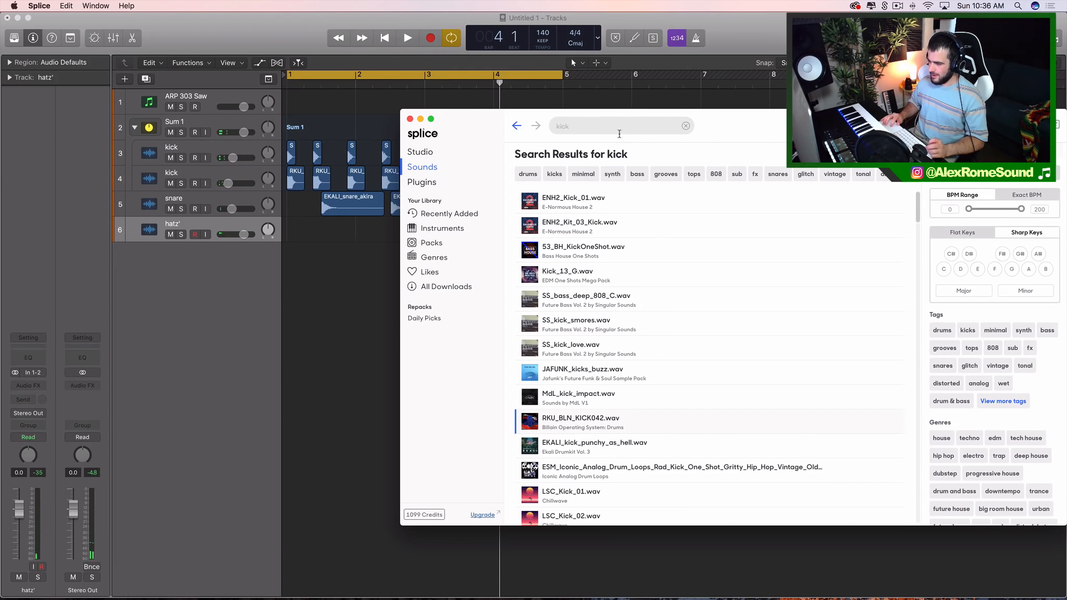
pyautogui.write('hihat')
pyautogui.press('Return')
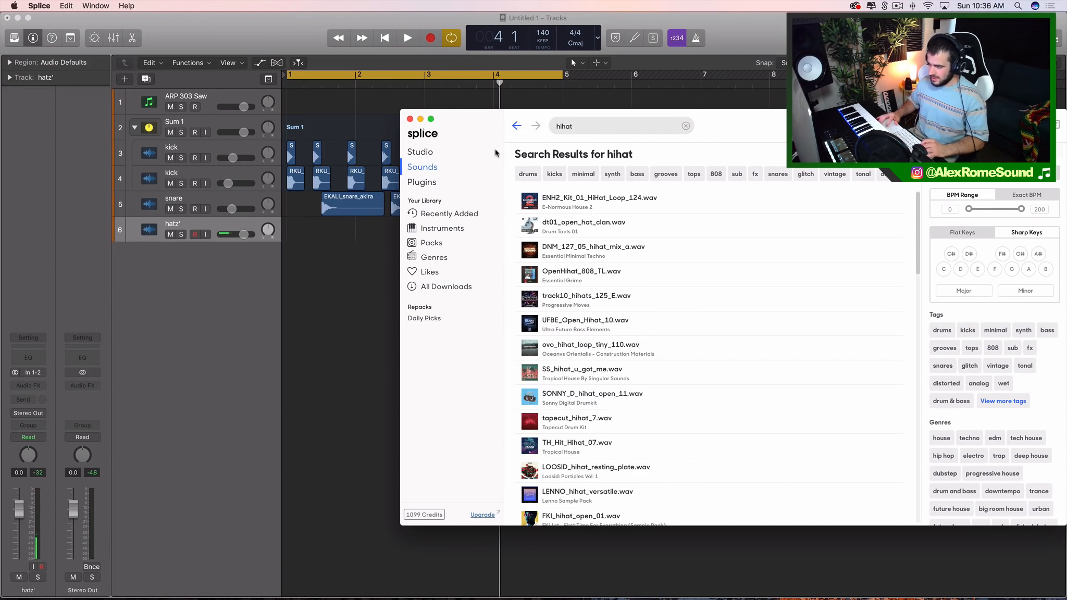
# Audition hi-hat samples and place LENNO_hihat_versatile.wav at the start of bar 1 on the hatz' track.
pyautogui.click(530, 225)
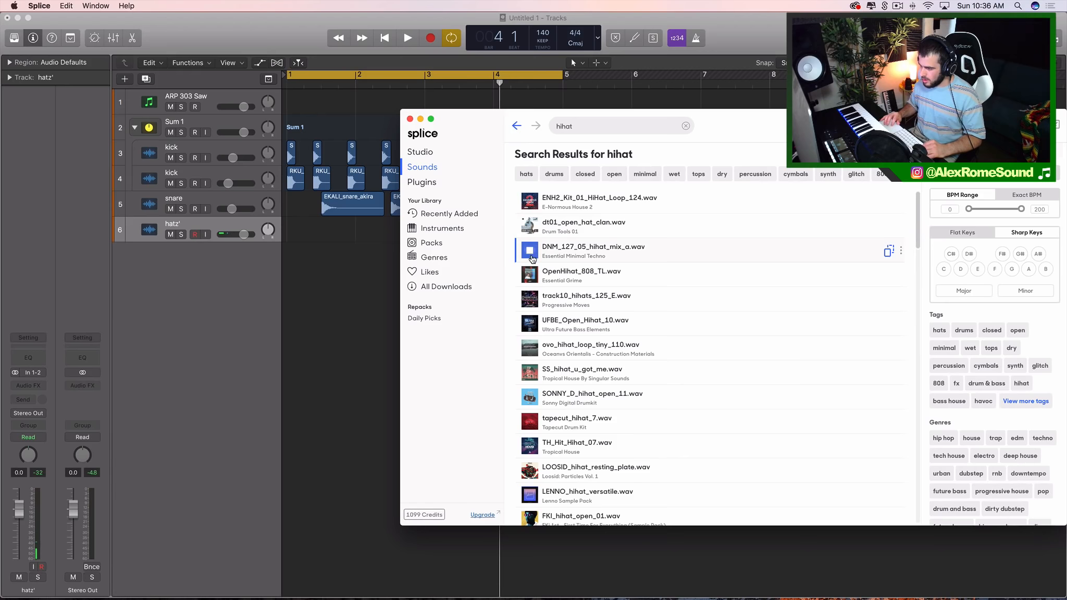
pyautogui.click(530, 323)
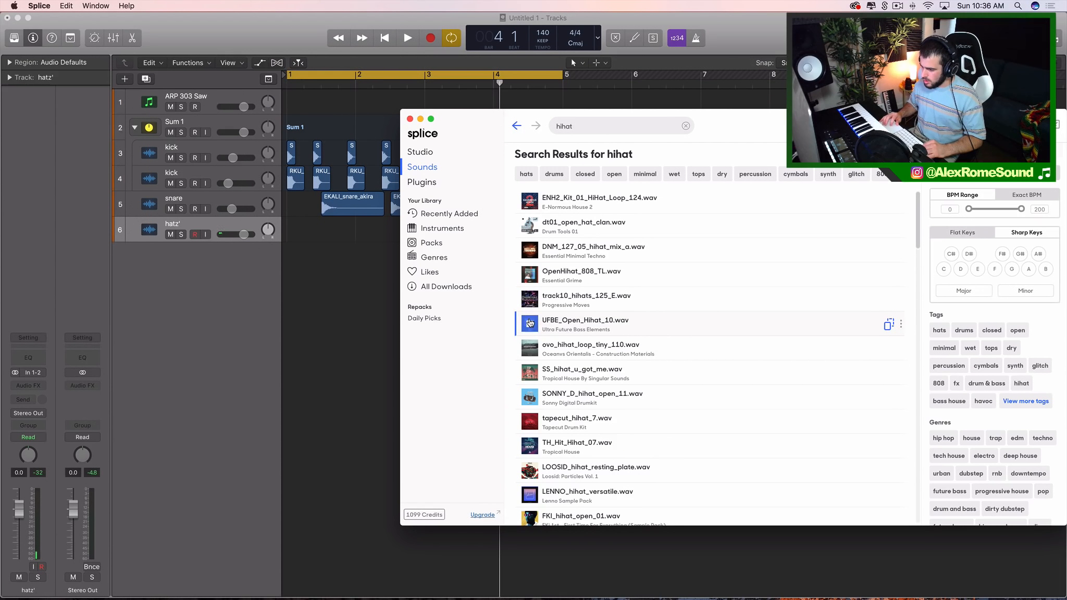
pyautogui.click(527, 389)
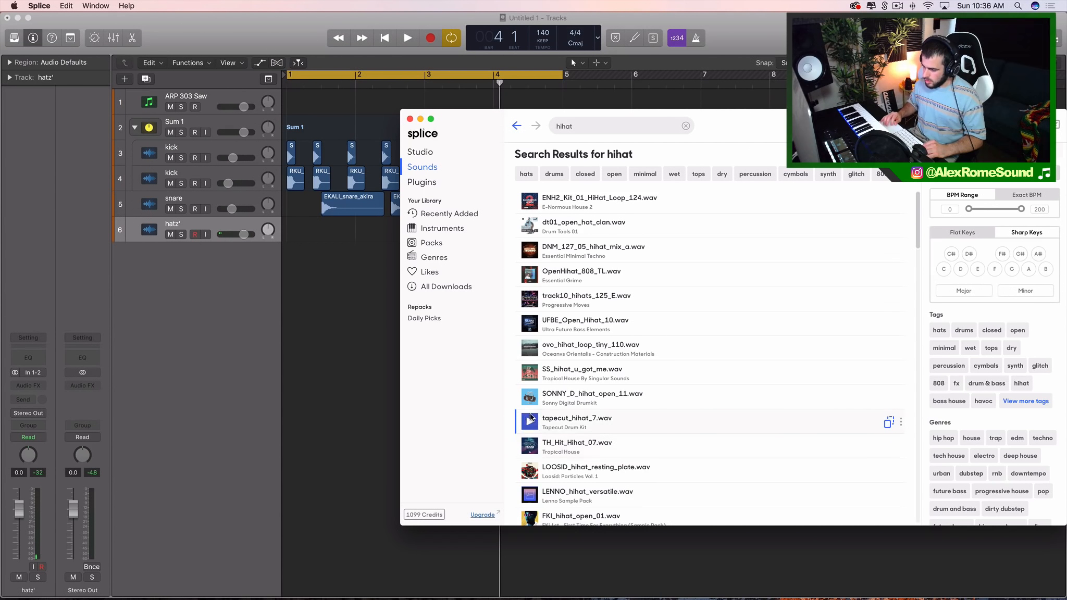
pyautogui.click(529, 444)
pyautogui.scroll(-3, 533, 432)
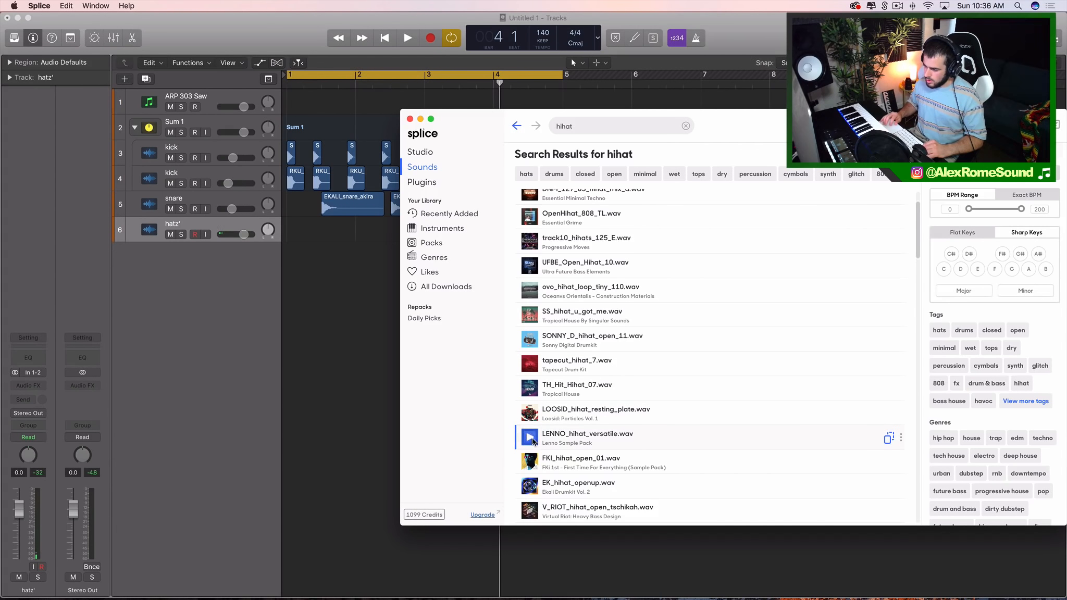
pyautogui.moveTo(550, 435); pyautogui.dragTo(300, 239)
pyautogui.scroll(2, 300, 237)
pyautogui.hscroll(-3, 301, 237)
pyautogui.press('space')
pyautogui.press('space')
# Repeat the hi-hat region once, align the copy to 1 2, and play it with the beat.
pyautogui.moveTo(403, 235); pyautogui.dragTo(317, 236)
pyautogui.press('super+r')
pyautogui.press('space')
pyautogui.press('space')
pyautogui.moveTo(403, 234); pyautogui.dragTo(411, 237)
pyautogui.press('space')
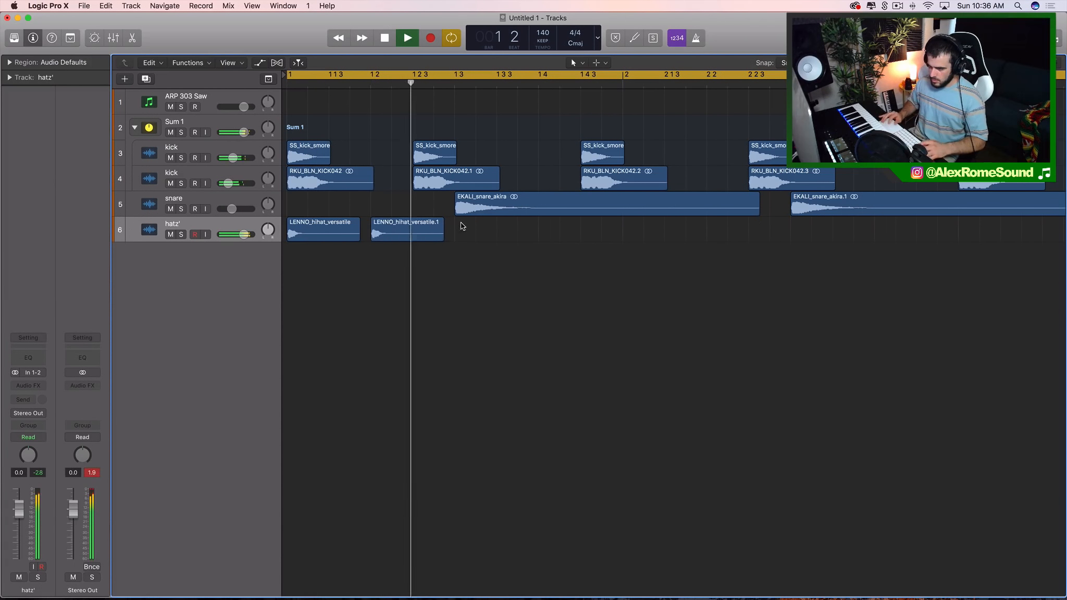
# Lower the hatz' track's volume to -13.0 dB and play the beat.
pyautogui.press('space')
pyautogui.moveTo(243, 235); pyautogui.dragTo(231, 234)
pyautogui.press('space')
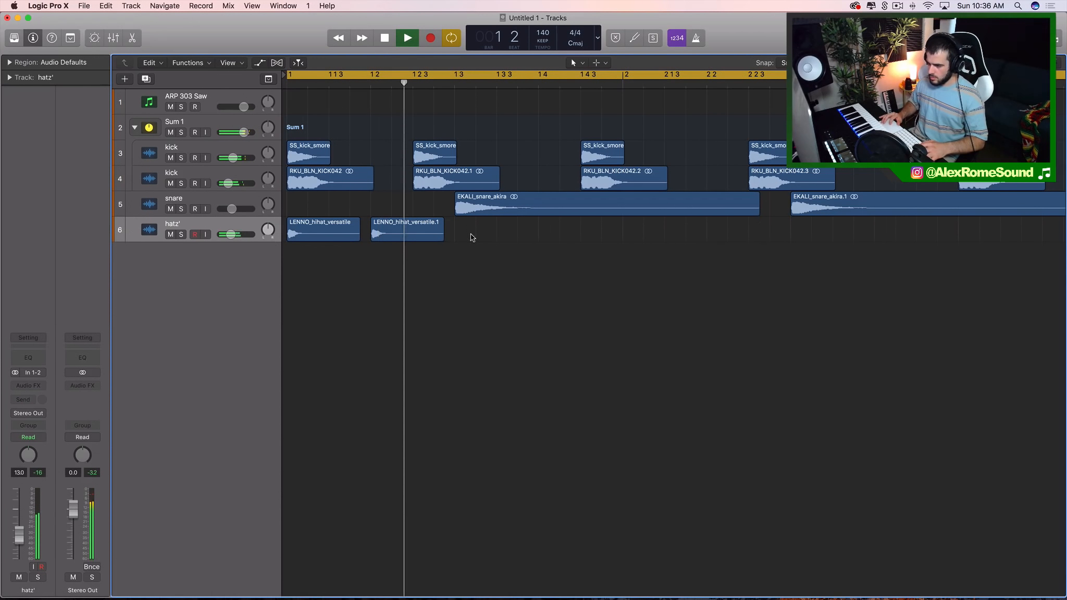
pyautogui.press('space')
# Repeat the two hi-hat regions together and align the copies to start at 1 3.
pyautogui.moveTo(470, 234); pyautogui.dragTo(318, 220)
pyautogui.press('super+r')
pyautogui.moveTo(479, 234)
pyautogui.mouseDown()
pyautogui.moveTo(499, 235)
pyautogui.moveTo(490, 236)
pyautogui.mouseUp()
pyautogui.press('super+Left')
pyautogui.press('super+Left')
pyautogui.press('super+Left')
pyautogui.press('super+Left')
pyautogui.press('super+Left')
pyautogui.press('super+Left')
# Repeat the four hi-hat regions of bar 1 and align the copies to start at bar 2.
pyautogui.moveTo(419, 236); pyautogui.dragTo(221, 233)
pyautogui.press('super+r')
pyautogui.press('super+Right')
pyautogui.press('super+Right')
pyautogui.press('super+Right')
pyautogui.press('super+Right')
pyautogui.press('super+Right')
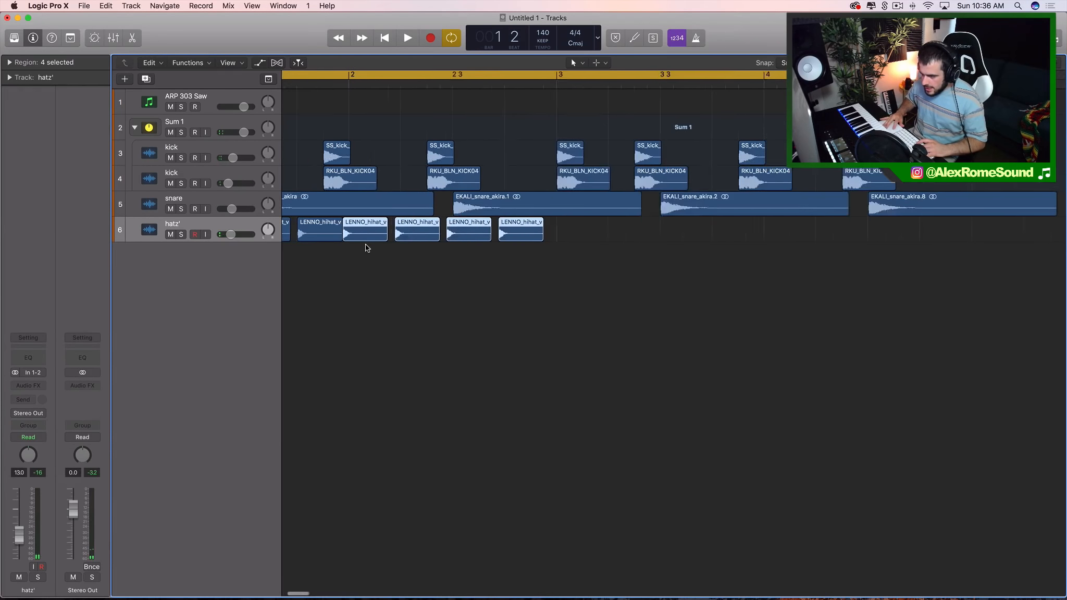
pyautogui.moveTo(364, 235)
pyautogui.mouseDown()
pyautogui.moveTo(382, 235)
pyautogui.moveTo(371, 232)
pyautogui.mouseUp()
pyautogui.press('super+Left')
pyautogui.press('super+Left')
pyautogui.press('super+Left')
pyautogui.press('super+Left')
pyautogui.press('super+Left')
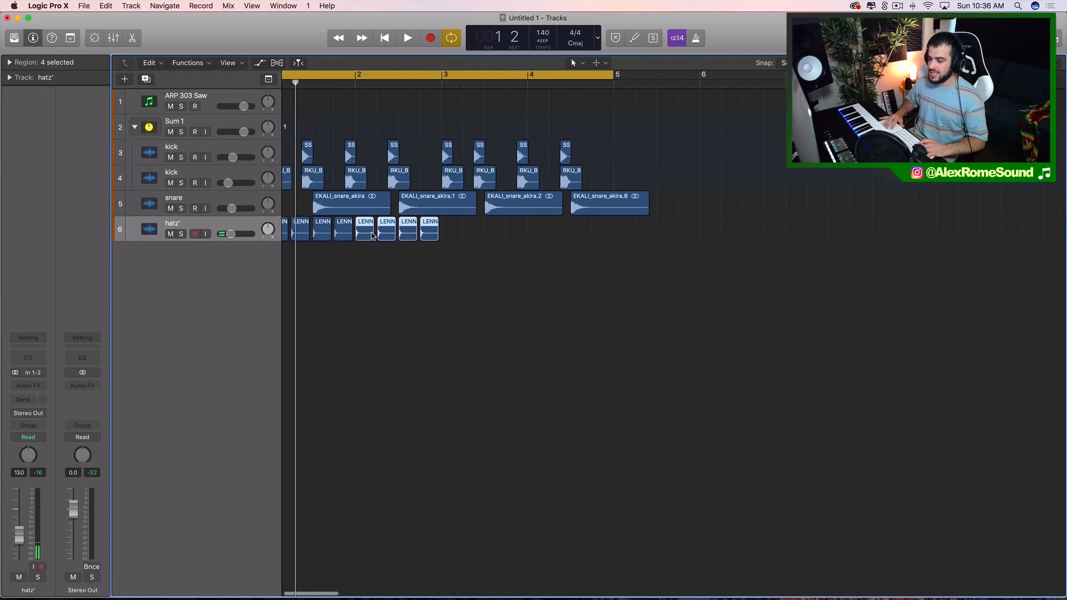
# Repeat all eight hi-hat regions and align the copies to start at bar 3.
pyautogui.click(177, 239)
pyautogui.press('super+r')
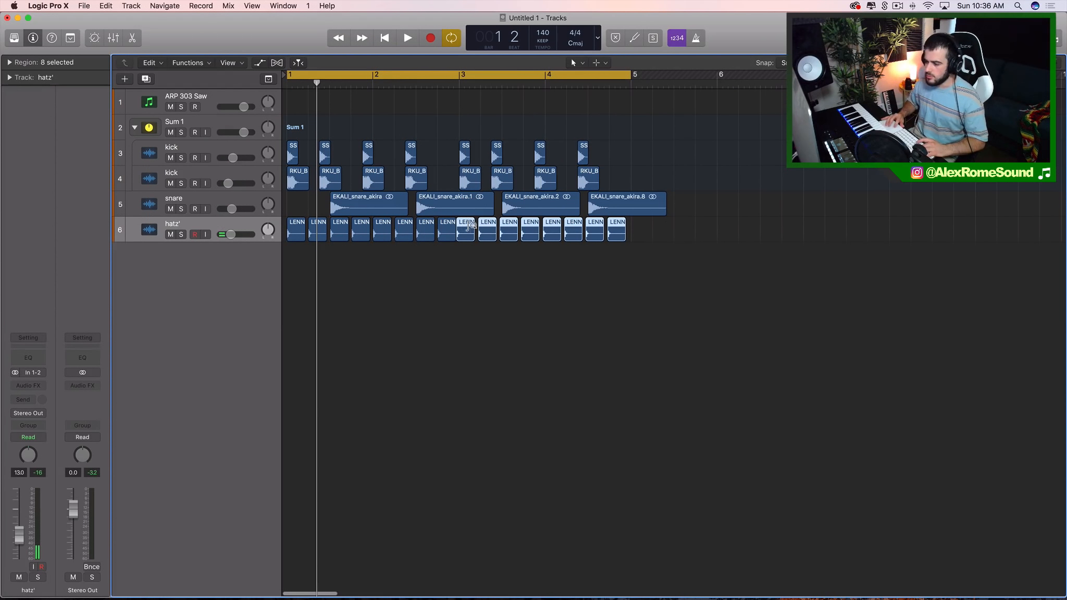
pyautogui.moveTo(470, 225); pyautogui.dragTo(472, 231)
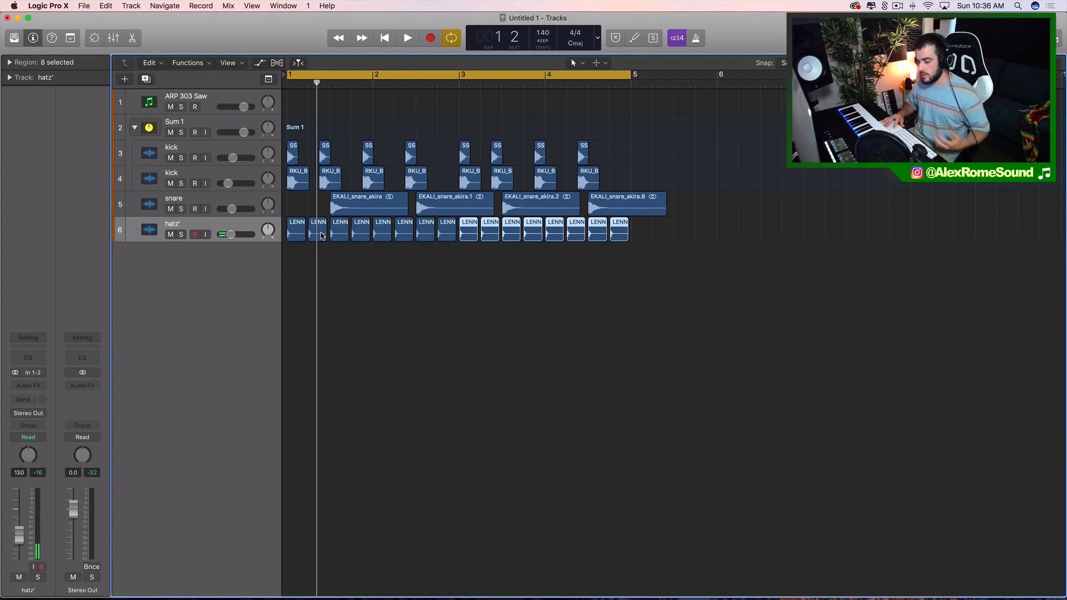
# Play the loop and lower the hatz' track's volume to -15.2 dB.
pyautogui.press('space')
pyautogui.moveTo(231, 234); pyautogui.dragTo(228, 234)
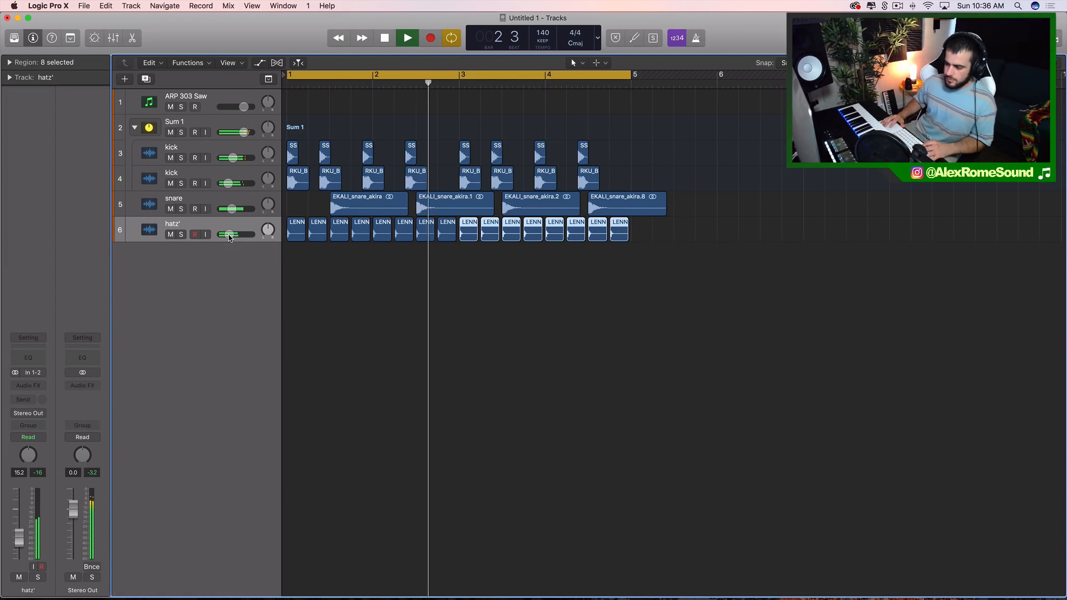
# Create a new audio track below the hatz' track and play the loop from the start.
pyautogui.doubleClick(219, 279)
pyautogui.press('space')
pyautogui.scroll(5, 499, 243)
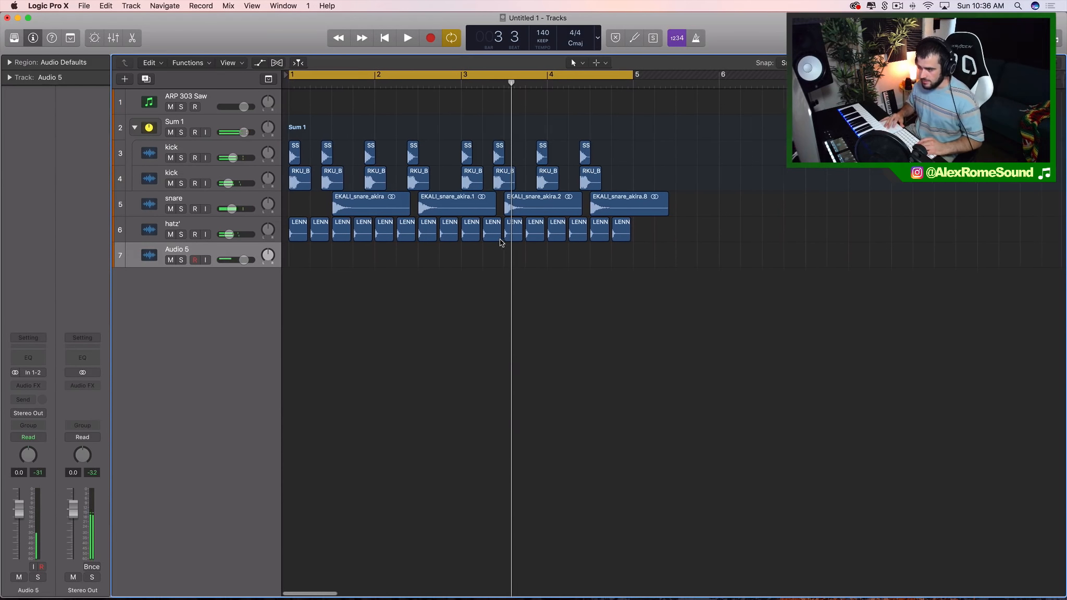
pyautogui.hscroll(-8, 499, 243)
pyautogui.press('space')
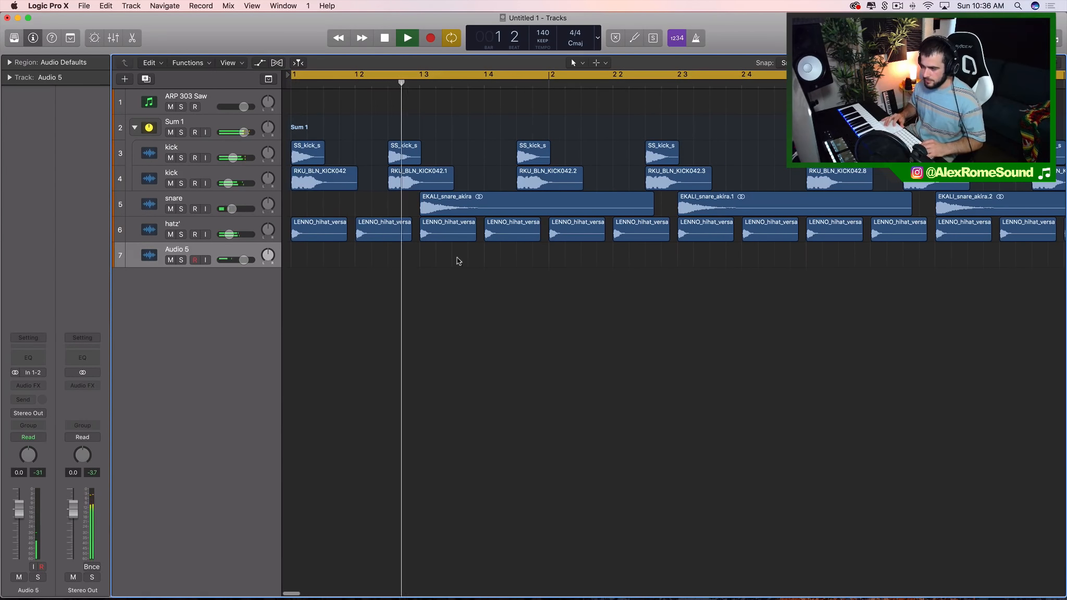
pyautogui.press('space')
# Copy a hi-hat region onto the new audio track at 1 4 3 and place a second copy at 1 3 3.
pyautogui.click(511, 225)
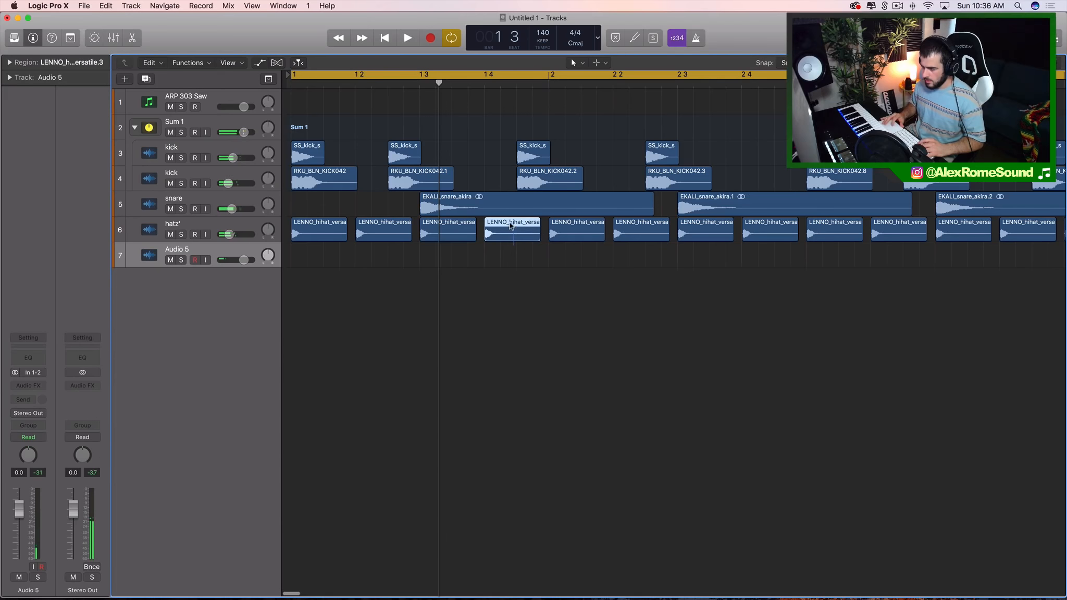
pyautogui.click(575, 226)
pyautogui.moveTo(505, 88); pyautogui.dragTo(517, 87)
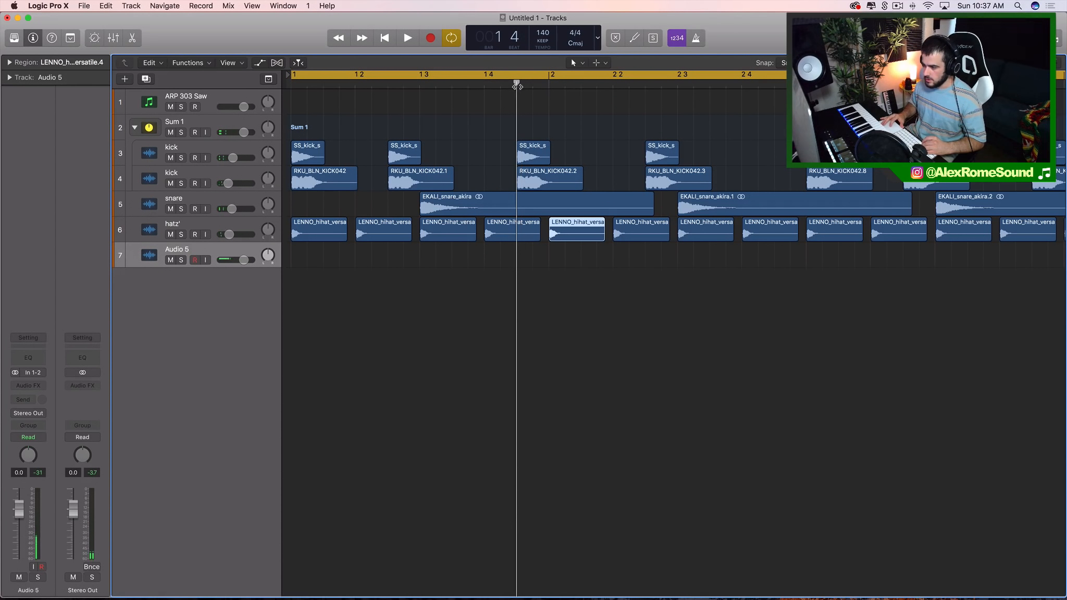
pyautogui.click(564, 258)
pyautogui.press('super+v')
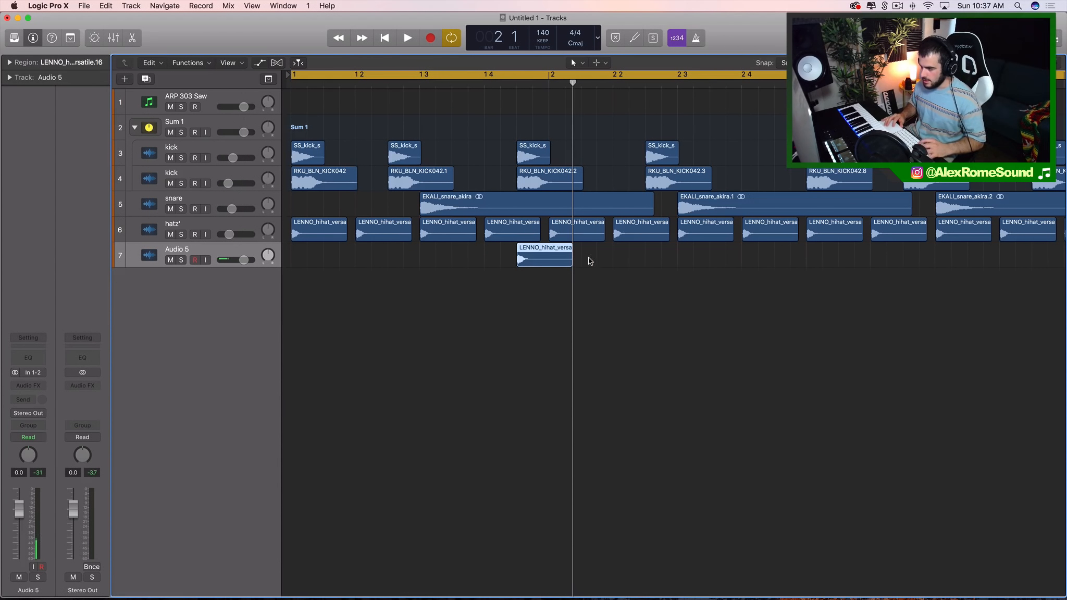
pyautogui.press('super+v')
pyautogui.moveTo(620, 261); pyautogui.dragTo(505, 260)
pyautogui.press('super+Right')
pyautogui.press('super+Left')
pyautogui.press('super+Left')
# Play the loop and lower the new hi-hat track's volume to -22.5 dB.
pyautogui.press('space')
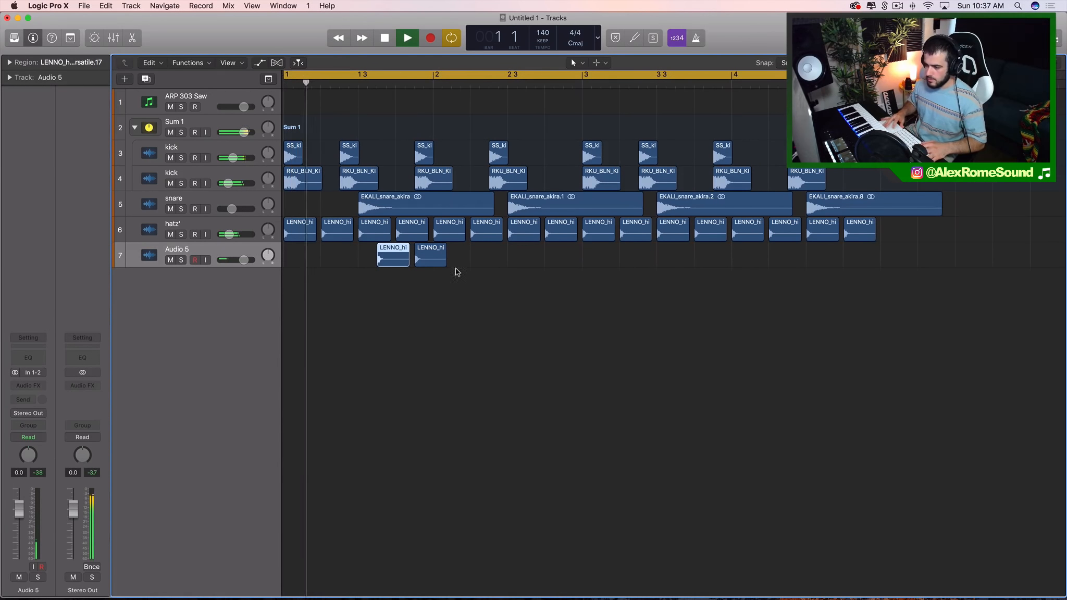
pyautogui.moveTo(243, 260); pyautogui.dragTo(226, 260)
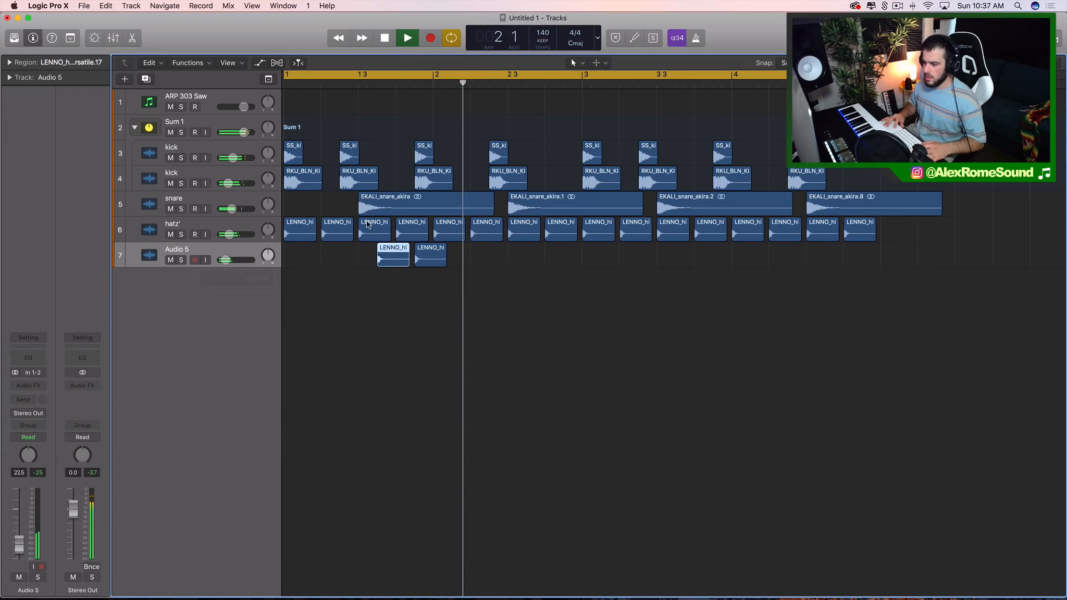
# Repeat the two off-beat hats into bar 2 and delete the first copy, leaving one hit at 2 4 3.
pyautogui.moveTo(461, 252); pyautogui.dragTo(390, 255)
pyautogui.press('super+r')
pyautogui.press('space')
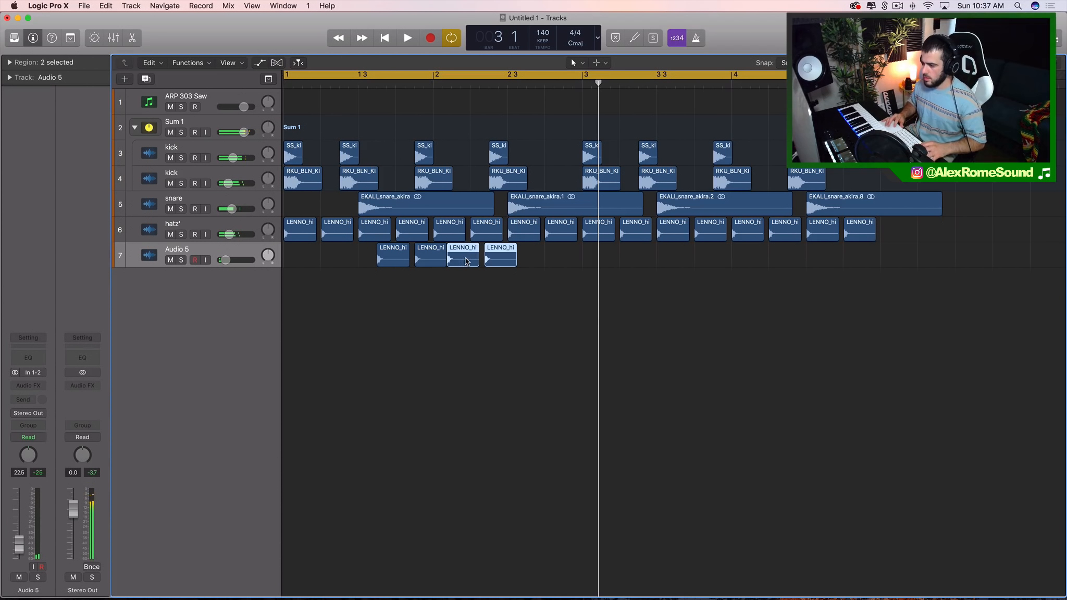
pyautogui.moveTo(465, 254); pyautogui.dragTo(295, 260)
pyautogui.click(617, 254)
pyautogui.press('Delete')
# Repeat the three off-beat hats, align the copies to 3 3 3, 3 4 3 and 4 4 3, and play from the start.
pyautogui.press('super+r')
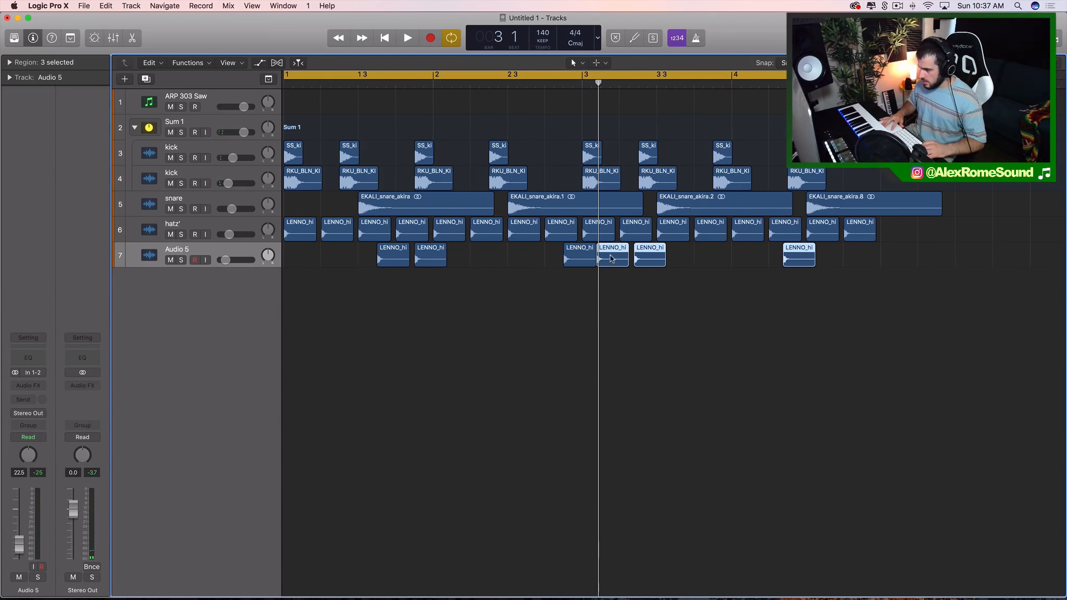
pyautogui.moveTo(611, 259); pyautogui.dragTo(728, 264)
pyautogui.scroll(-5, 726, 262)
pyautogui.scroll(4, 386, 245)
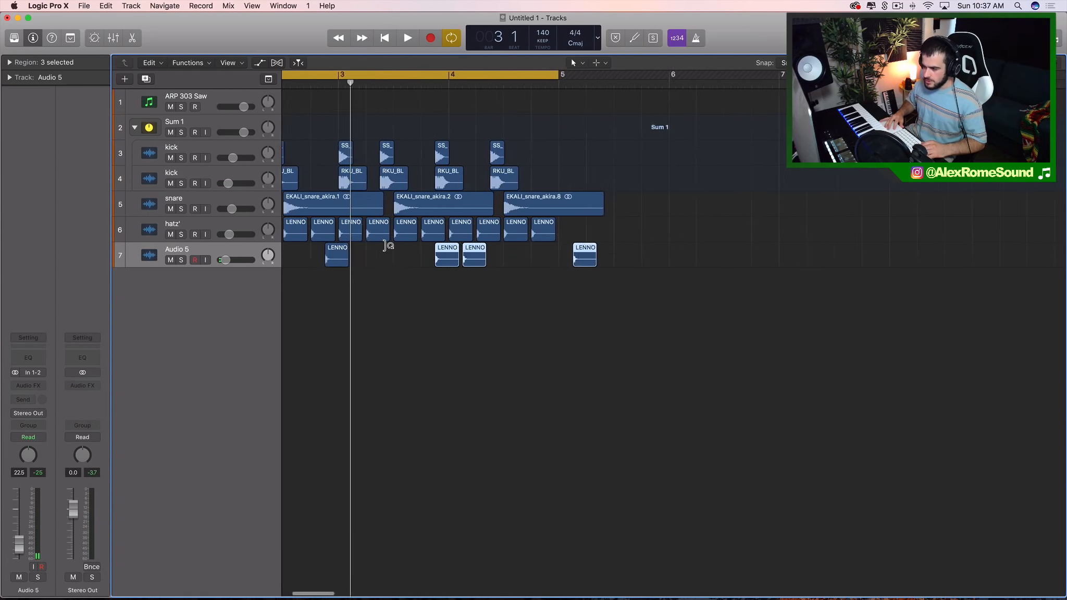
pyautogui.hscroll(-5, 386, 246)
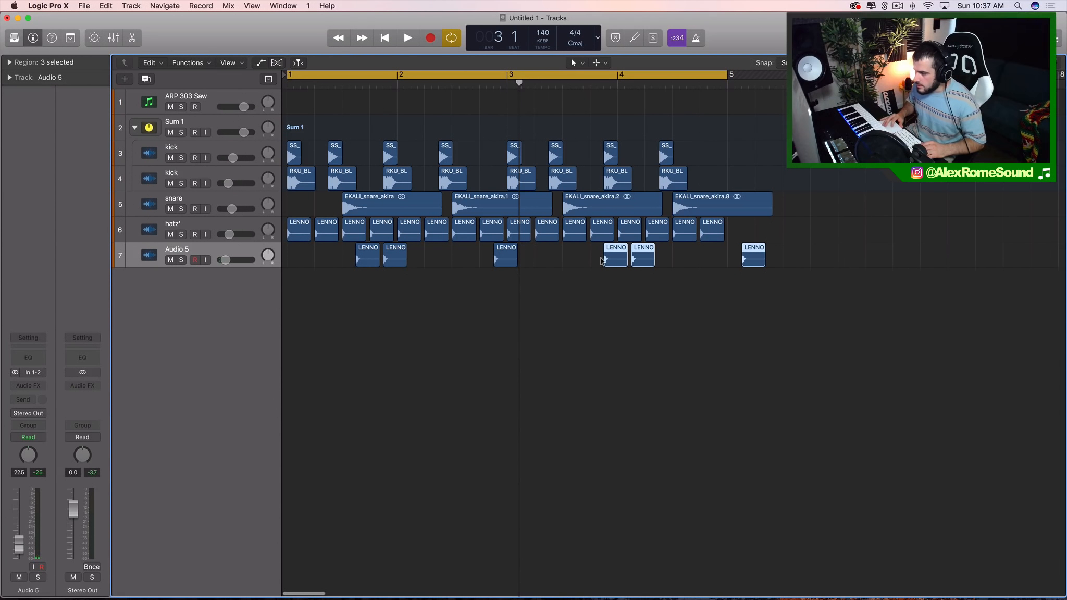
pyautogui.moveTo(613, 260); pyautogui.dragTo(569, 258)
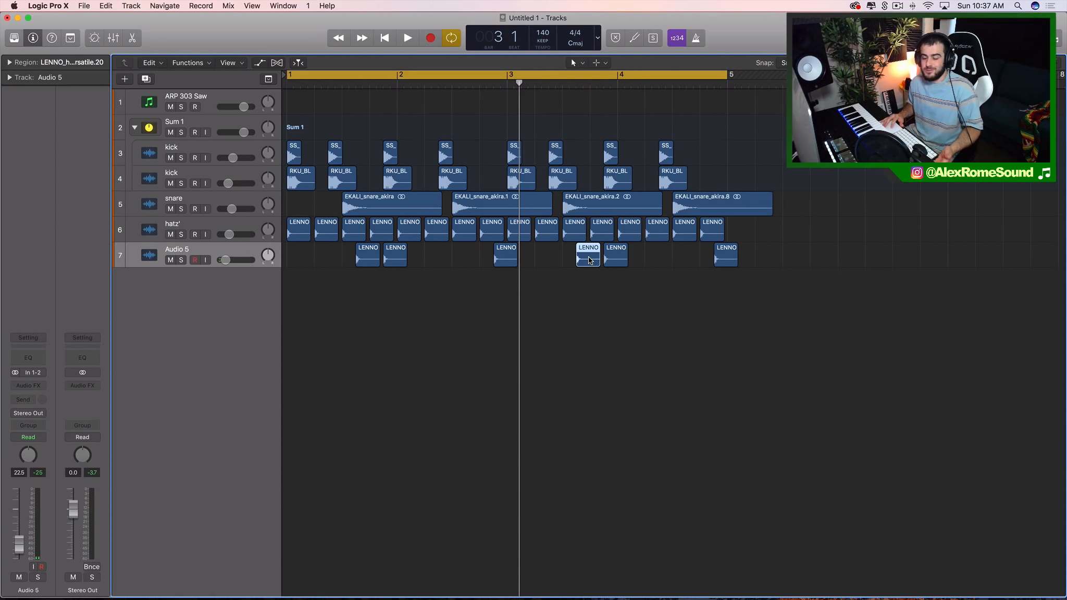
pyautogui.press('Return')
pyautogui.press('space')
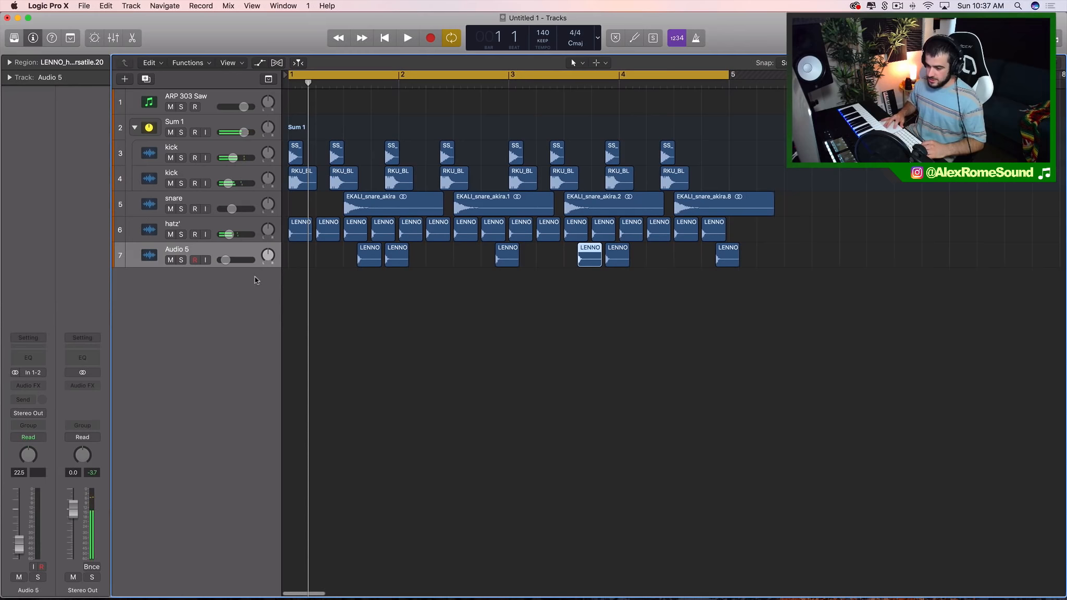
# Draw a MIDI region on the ARP 303 Saw track with the Pencil Tool and extend it across all four bars.
pyautogui.click(236, 97)
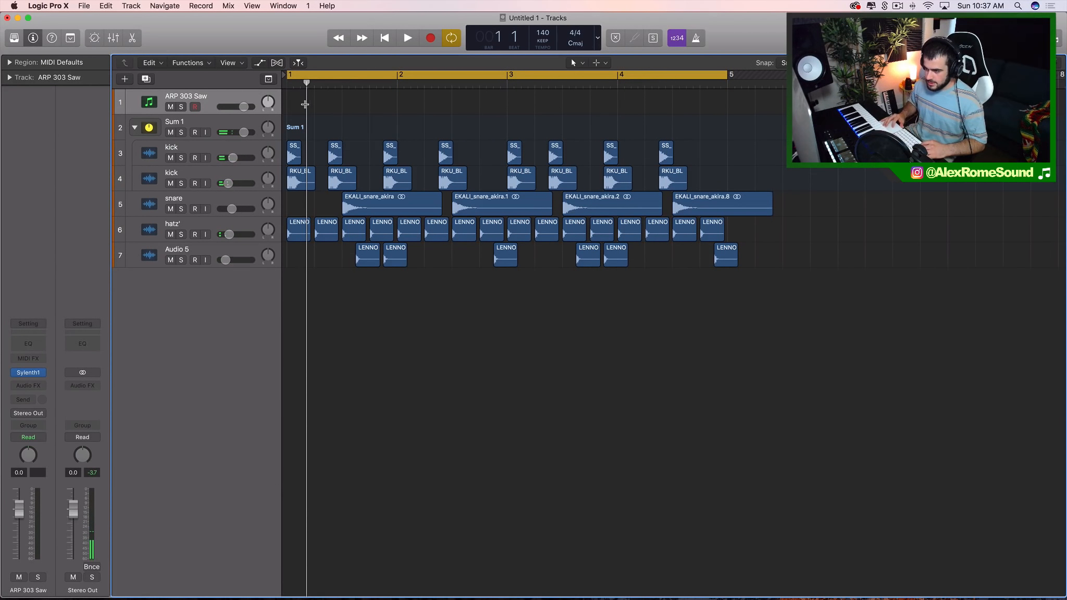
pyautogui.click(606, 62)
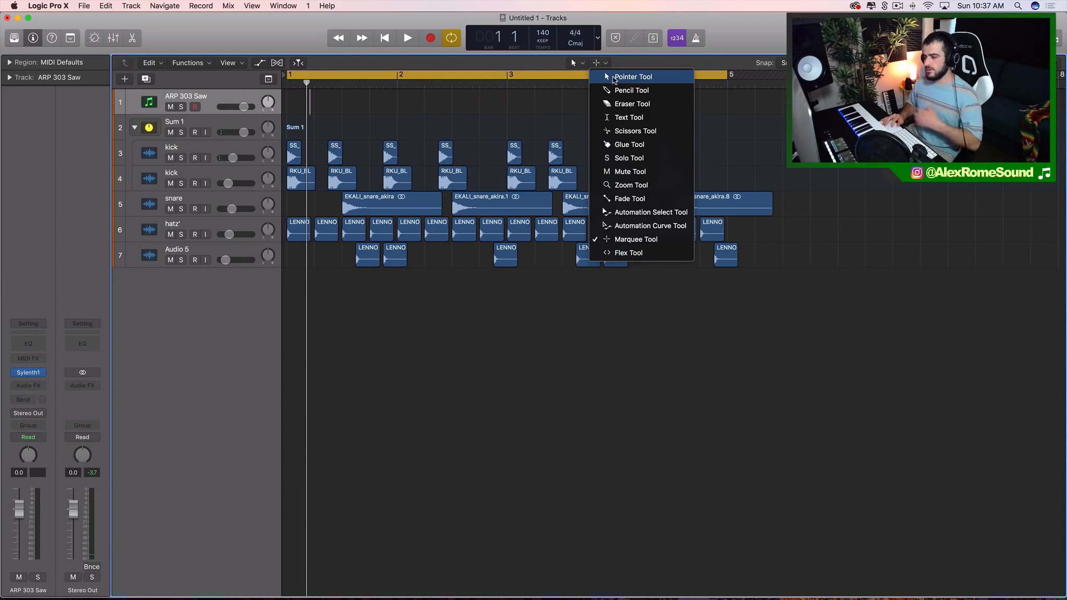
pyautogui.click(620, 91)
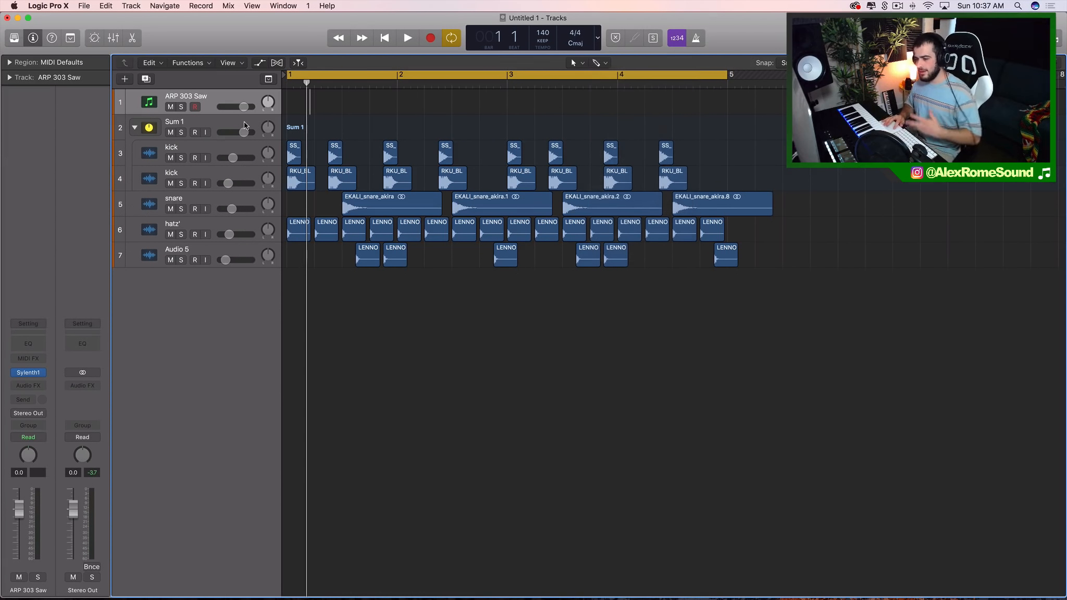
pyautogui.click(301, 111)
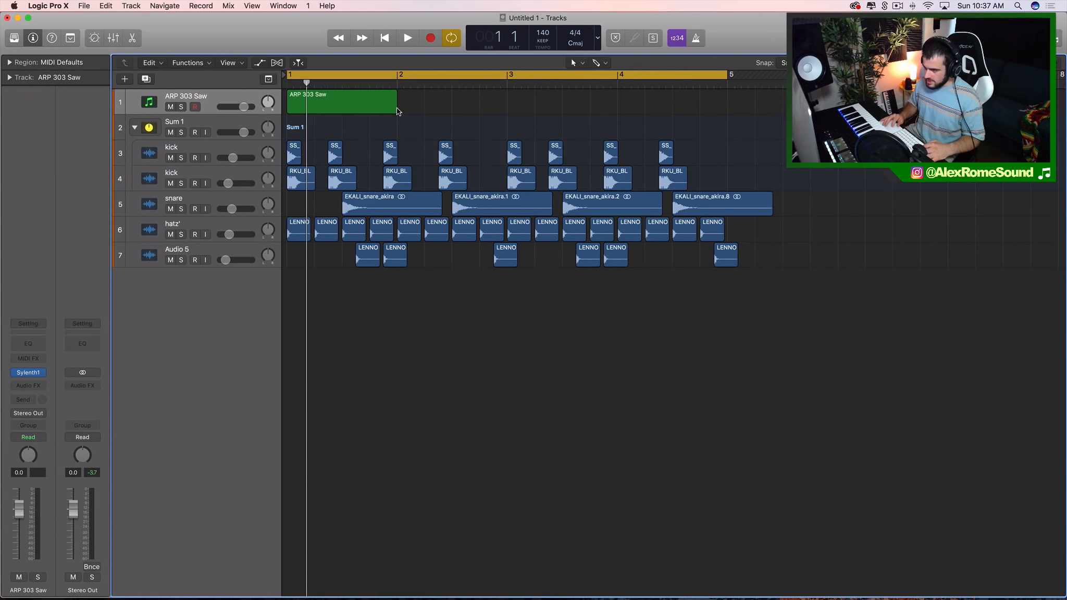
pyautogui.moveTo(397, 107); pyautogui.dragTo(729, 110)
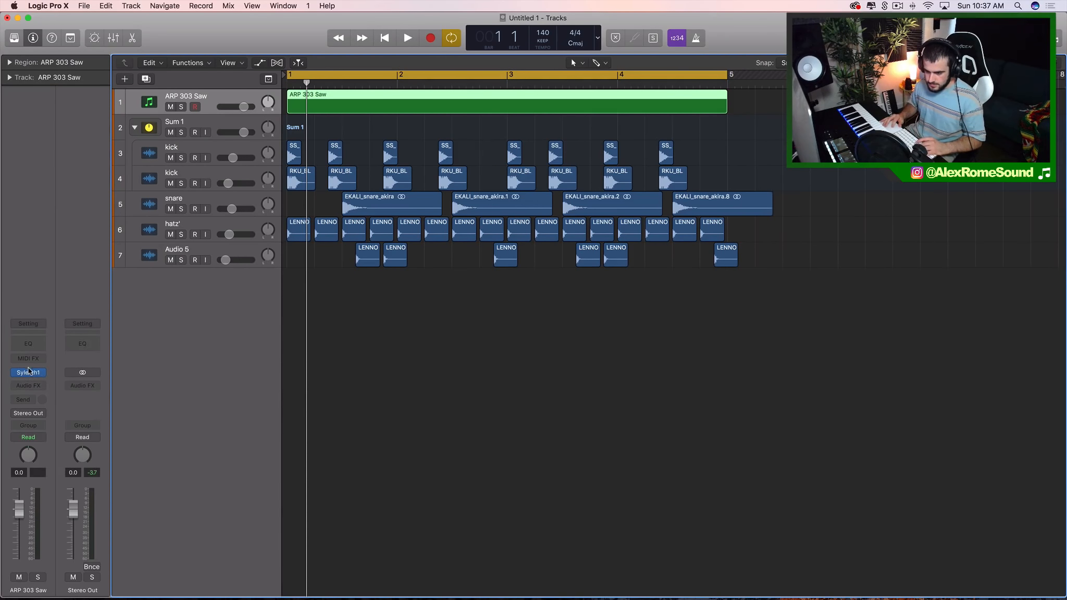
# Open the ARP 303 Saw track's Sylenth1 and reset it to the Init preset.
pyautogui.press('v')
pyautogui.click(211, 173)
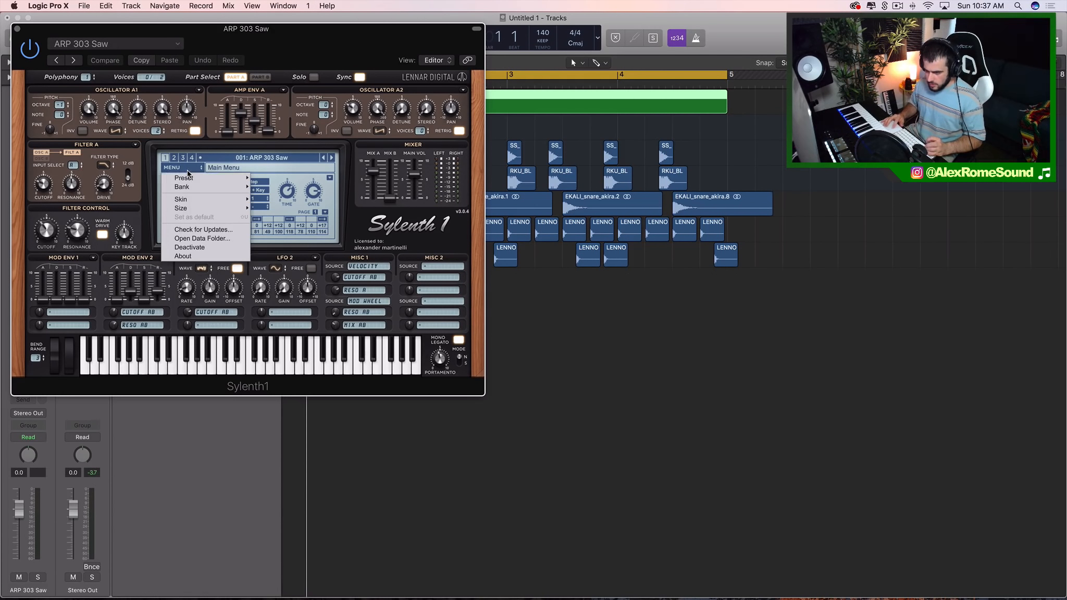
pyautogui.click(295, 215)
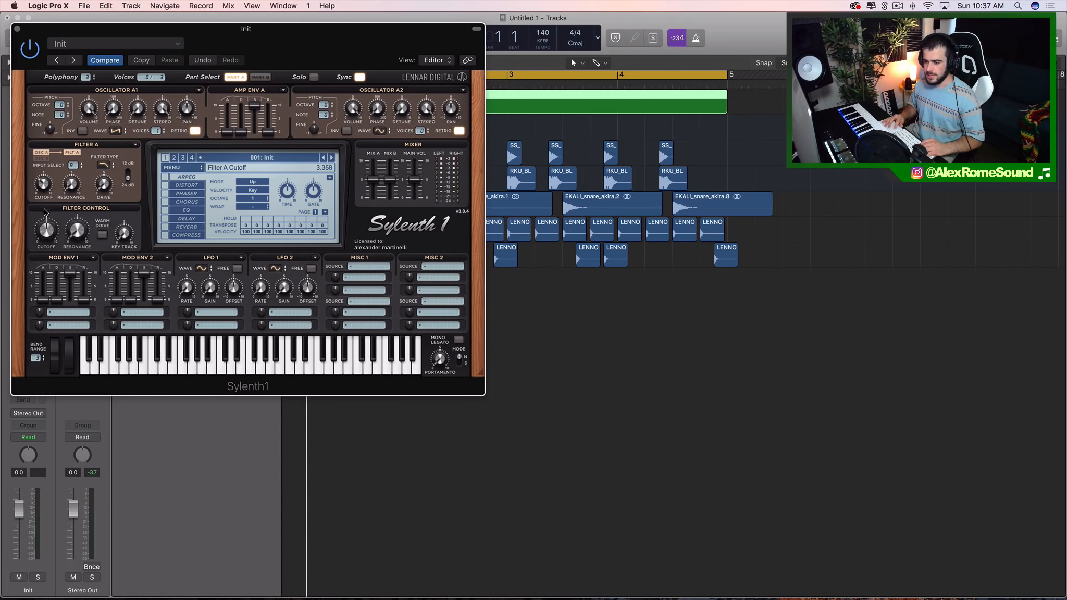
# Close the Sylenth1 window and open the ARP 303 Saw region in an enlarged Piano Roll.
pyautogui.click(17, 29)
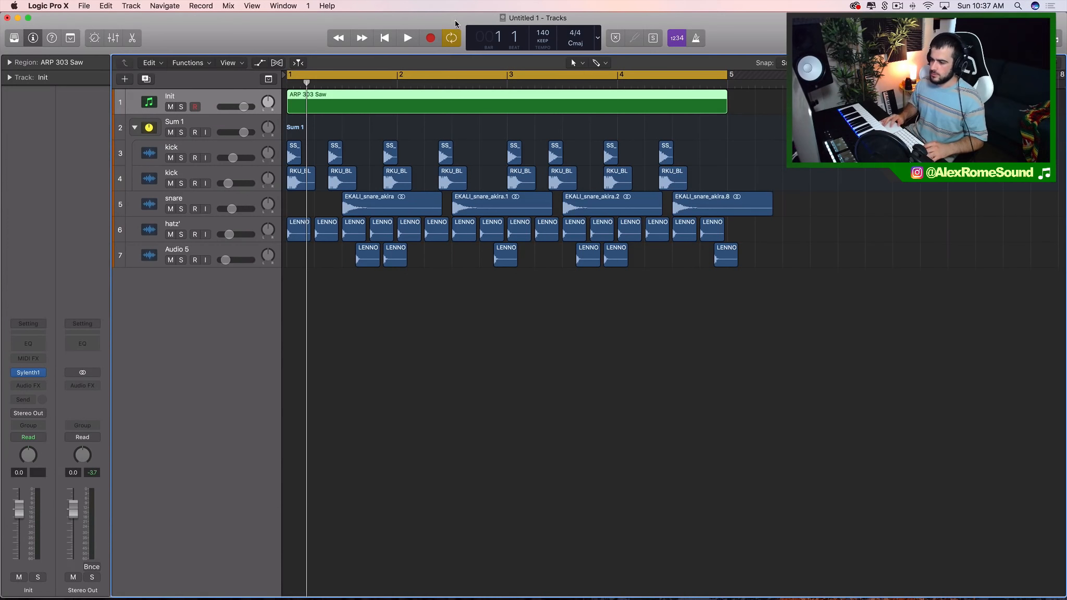
pyautogui.doubleClick(437, 109)
pyautogui.press('p')
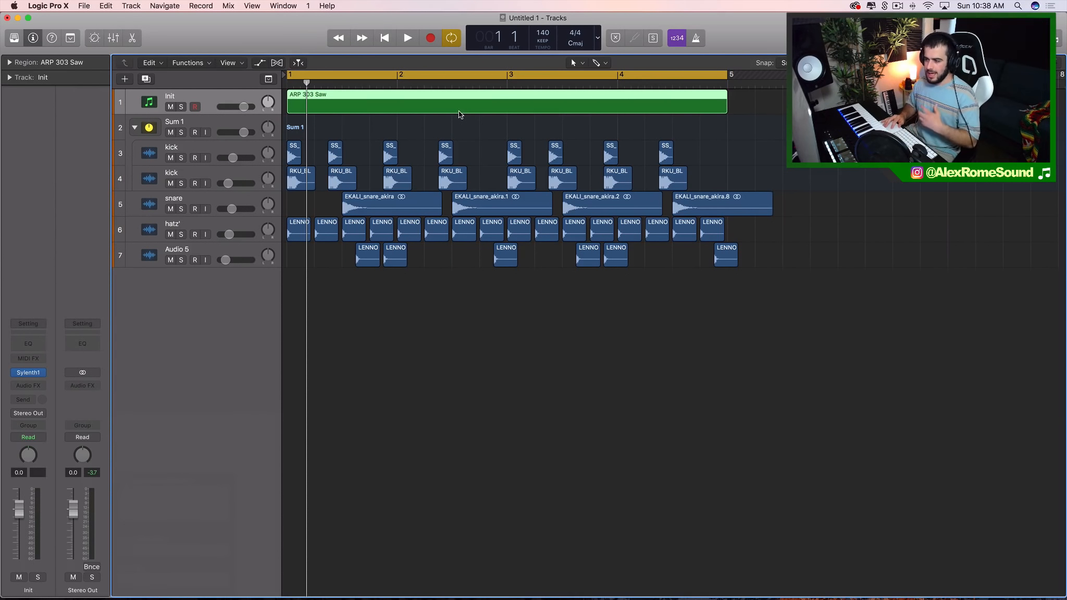
pyautogui.press('p')
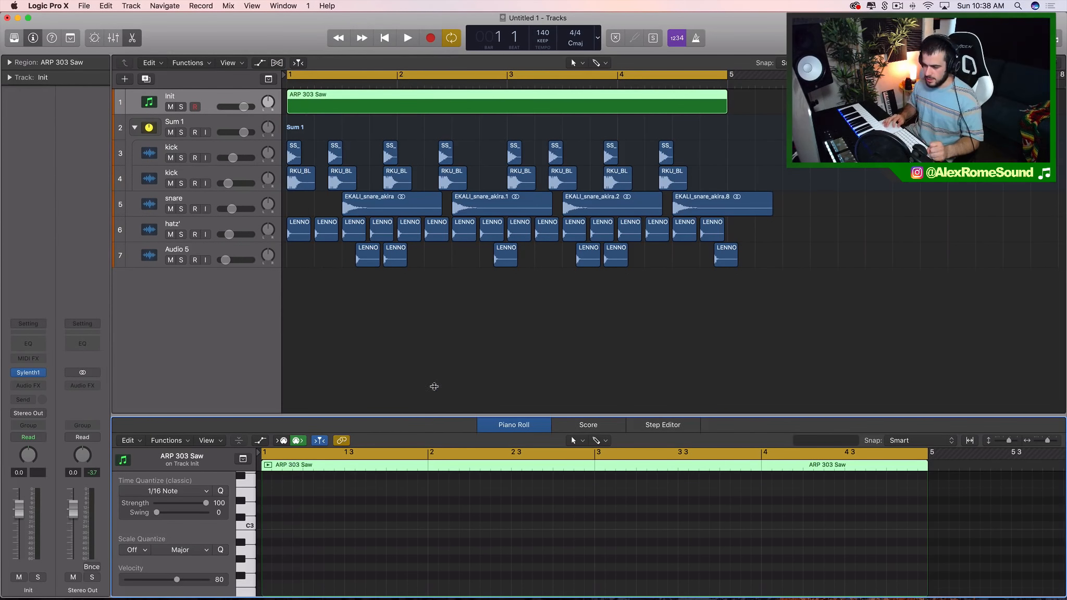
pyautogui.moveTo(434, 387); pyautogui.dragTo(438, 187)
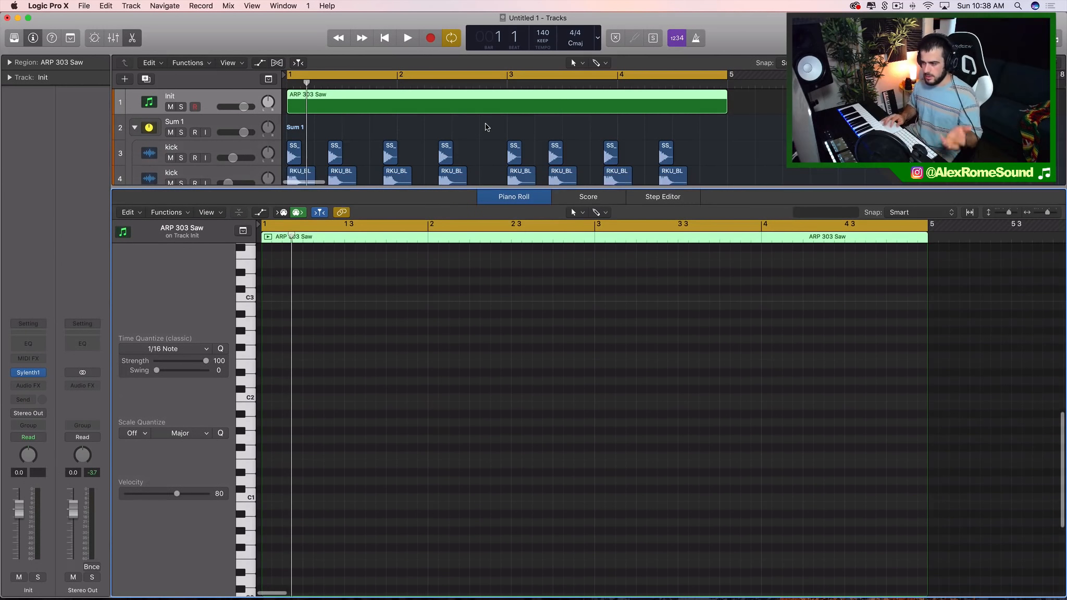
# Add an A#0 bass note with a length of 0 1 2 0 at the start of bar 1.
pyautogui.scroll(-2, 485, 128)
pyautogui.scroll(2, 485, 127)
pyautogui.press('super+Right')
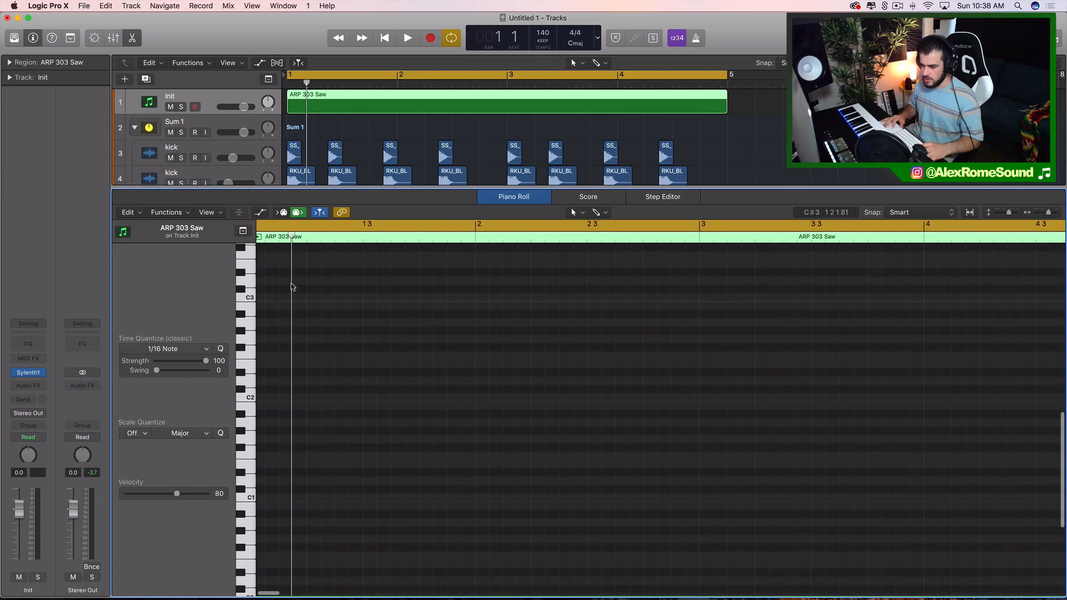
pyautogui.hscroll(-1, 293, 288)
pyautogui.moveTo(299, 238); pyautogui.dragTo(168, 236)
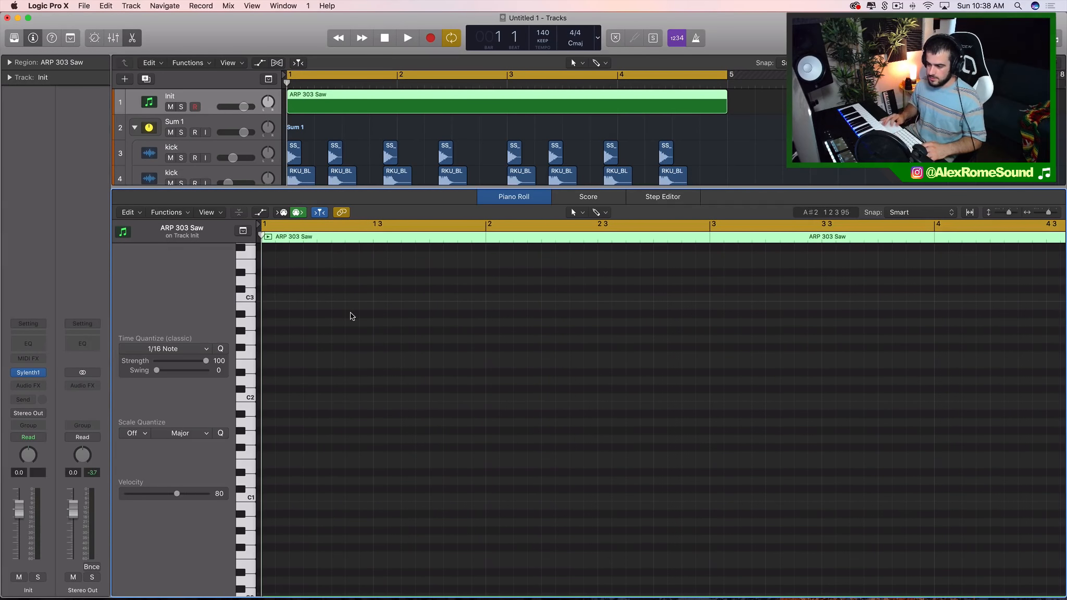
pyautogui.scroll(-3, 317, 436)
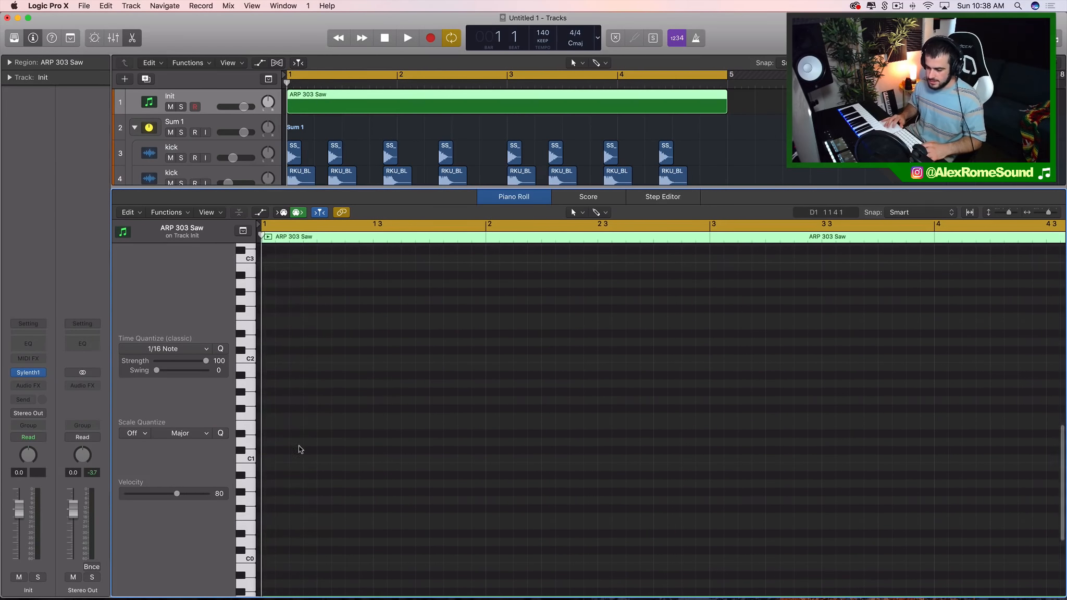
pyautogui.press('space')
pyautogui.moveTo(278, 463); pyautogui.dragTo(146, 506)
pyautogui.moveTo(539, 459); pyautogui.dragTo(352, 482)
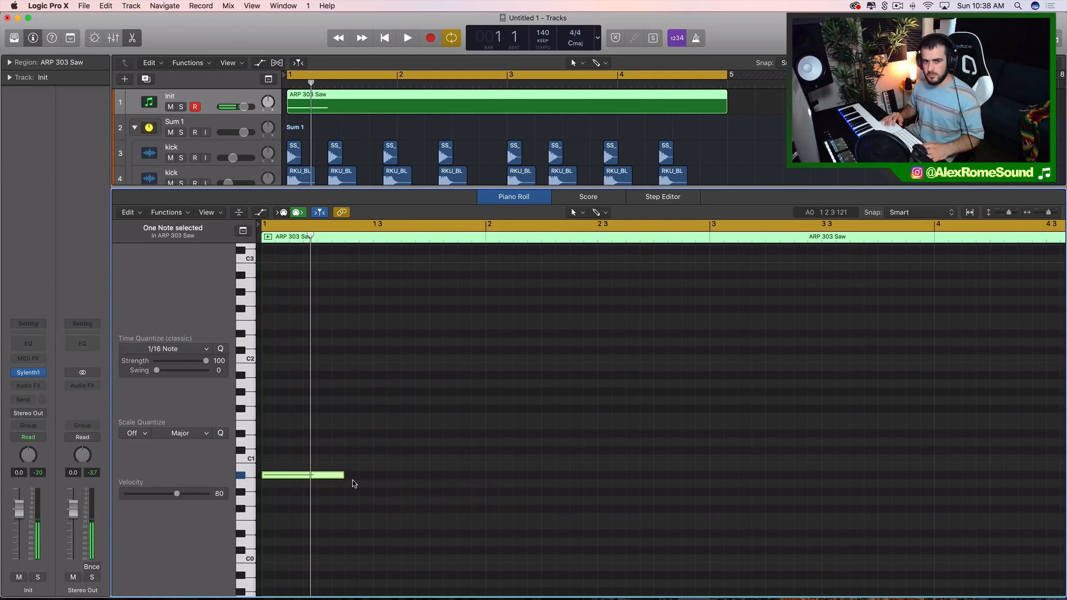
pyautogui.click(353, 483)
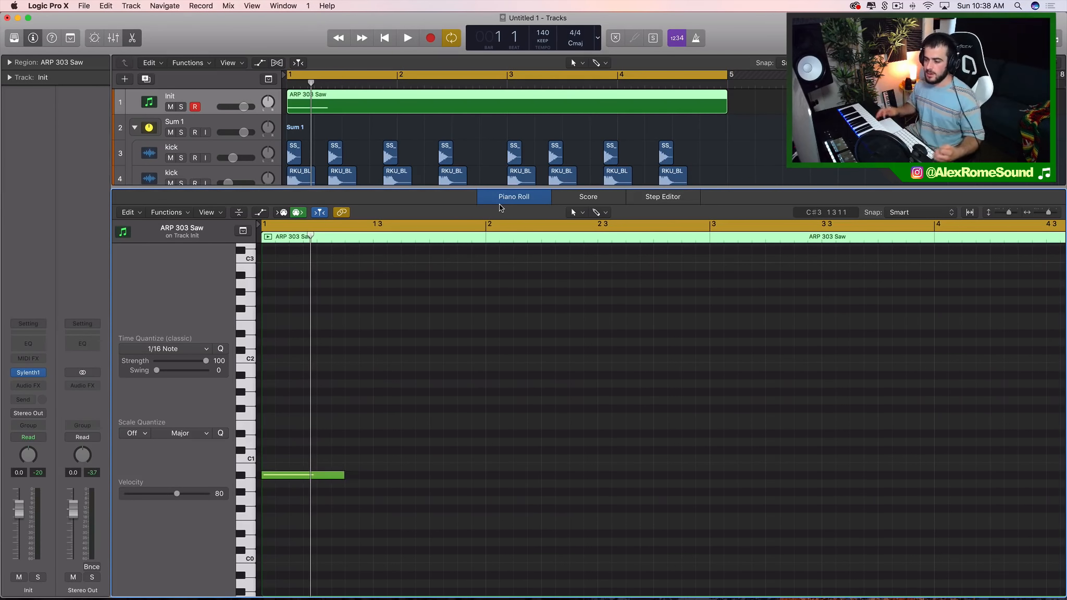
# Play from the start and add C1 bass notes at 1 4 3 and 2 2 3, matching the first note's length.
pyautogui.press('space')
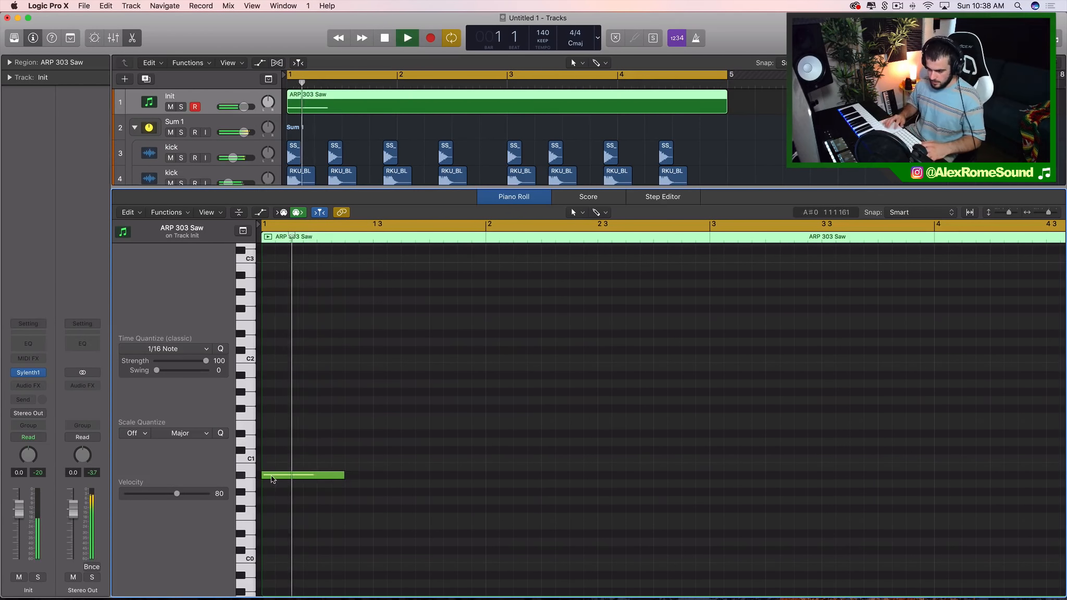
pyautogui.press('space')
pyautogui.moveTo(459, 449); pyautogui.dragTo(474, 460)
pyautogui.press('space')
pyautogui.click(474, 479)
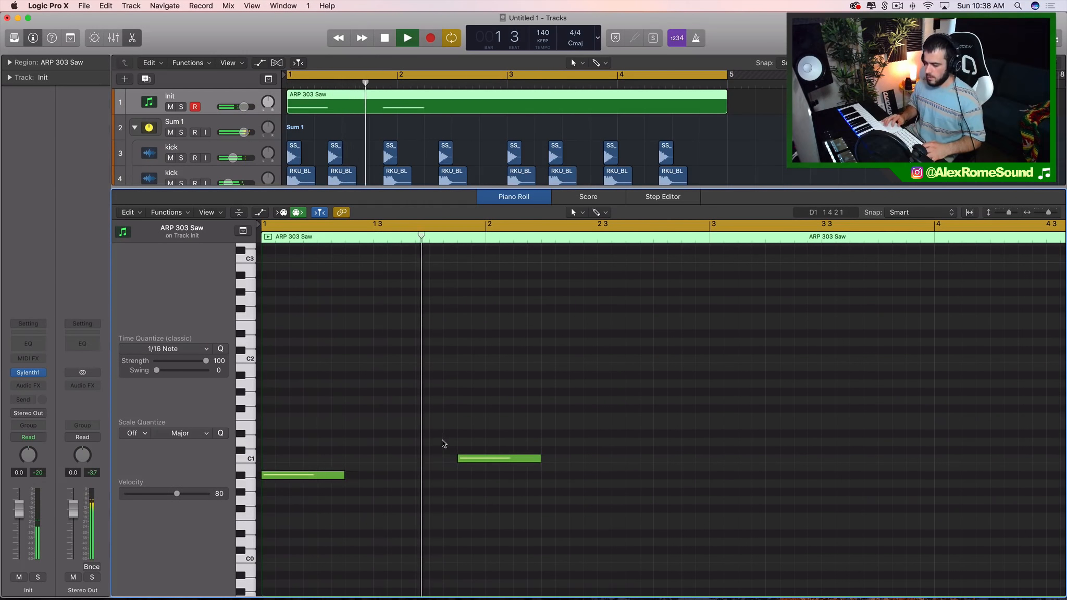
pyautogui.click(587, 462)
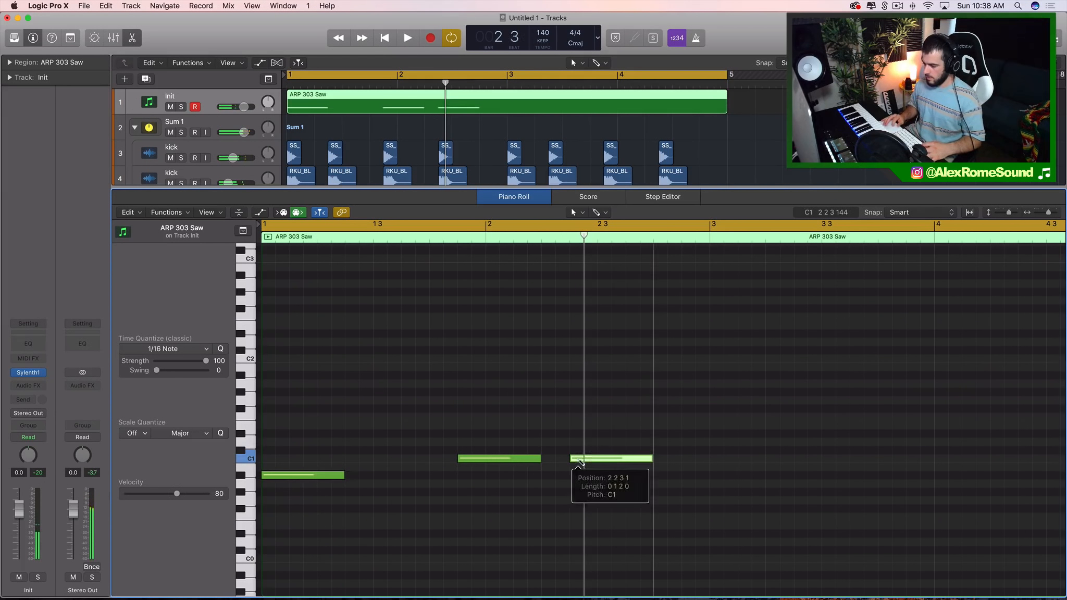
pyautogui.press('space')
pyautogui.click(626, 531)
# Add an A0 bass note at the start of bar 3 and play the pattern from the beginning.
pyautogui.scroll(-2, 626, 531)
pyautogui.hscroll(4, 627, 530)
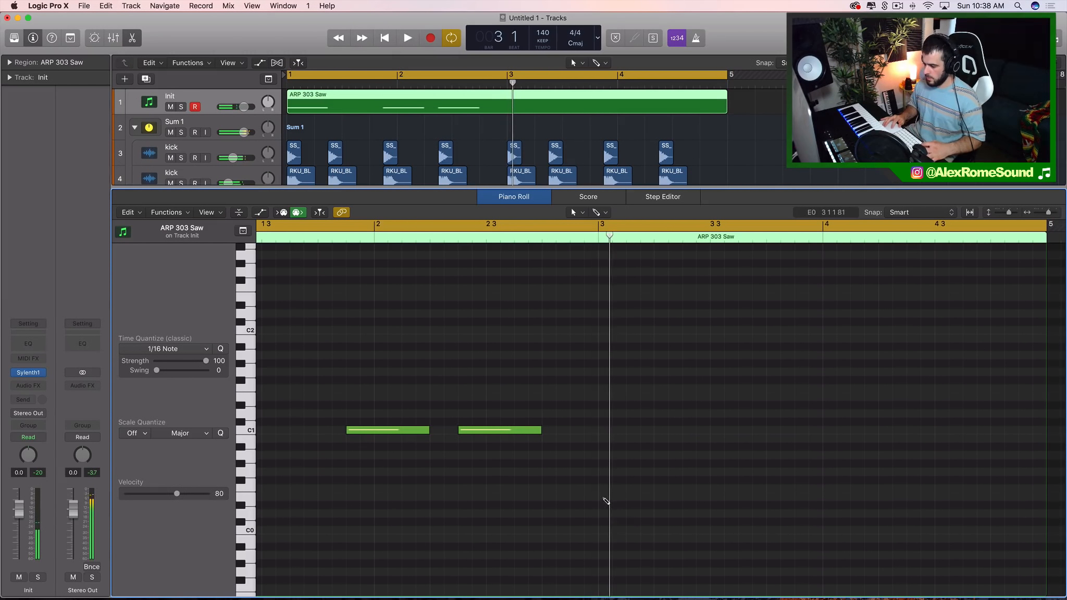
pyautogui.moveTo(600, 488); pyautogui.dragTo(604, 459)
pyautogui.press('space')
pyautogui.press('space')
pyautogui.scroll(-3, 604, 459)
pyautogui.hscroll(-3, 604, 458)
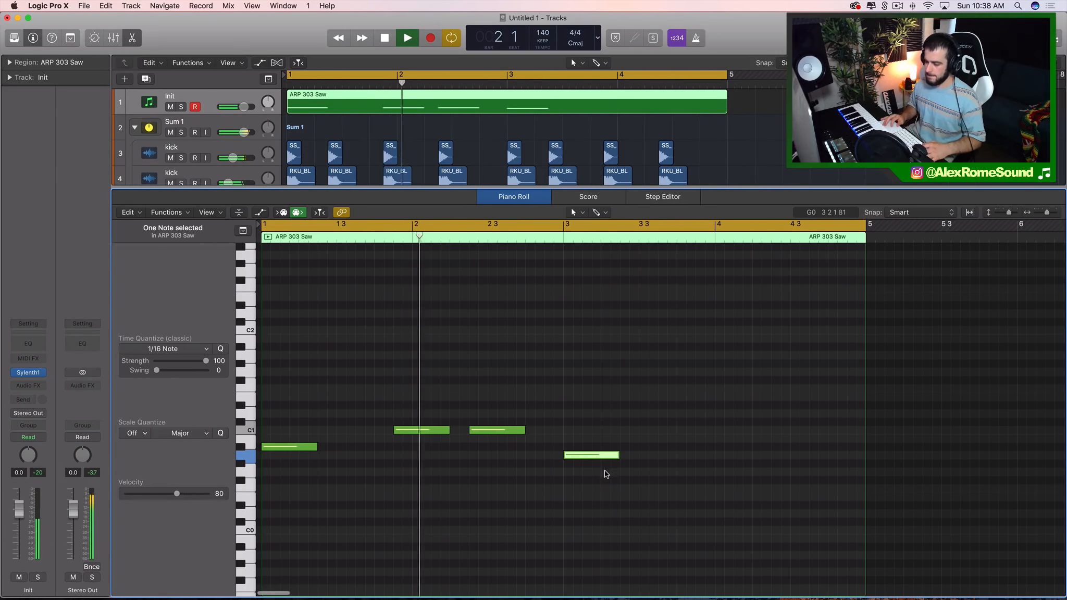
pyautogui.click(603, 496)
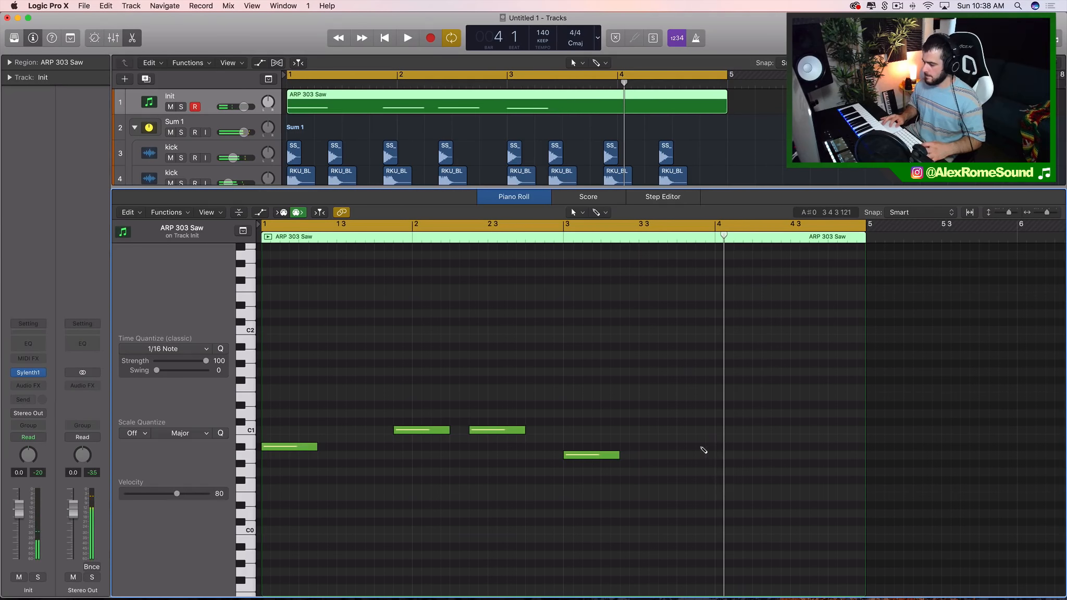
# Add D1 bass notes at 3 4 3 and 4 2 3 to finish the bass line.
pyautogui.moveTo(703, 450); pyautogui.dragTo(705, 415)
pyautogui.click(772, 413)
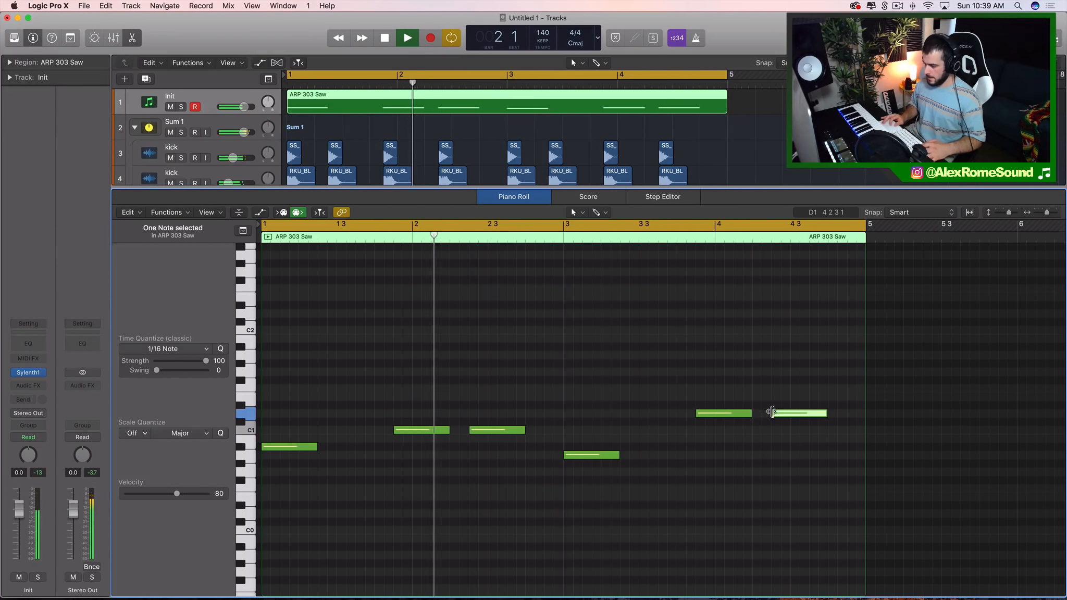
pyautogui.click(750, 456)
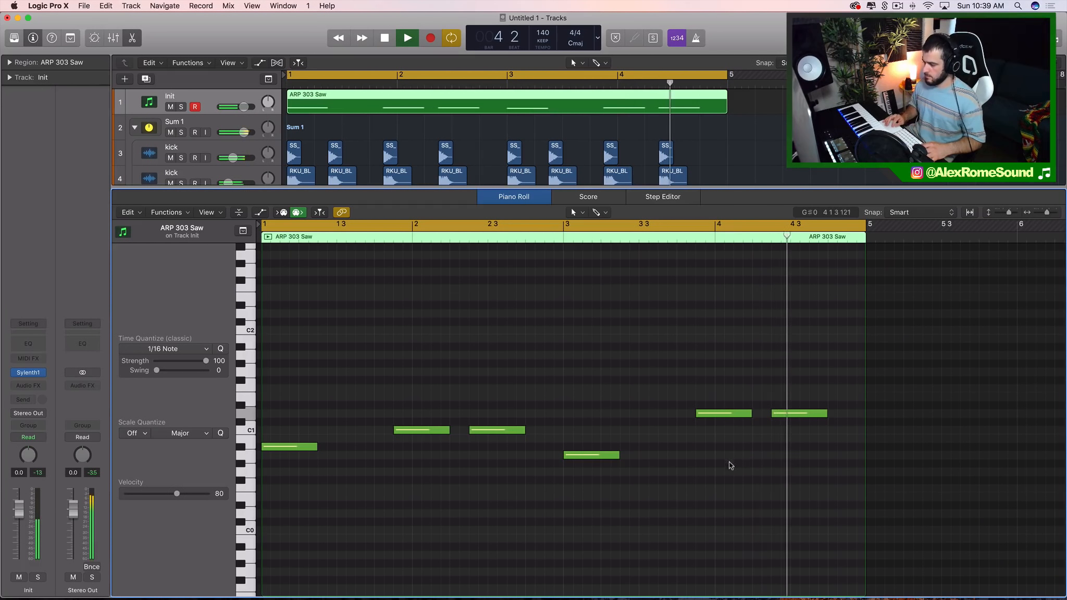
# Stack F2 and C3 above the bass note at the start of bar 1 and play the chord.
pyautogui.click(274, 389)
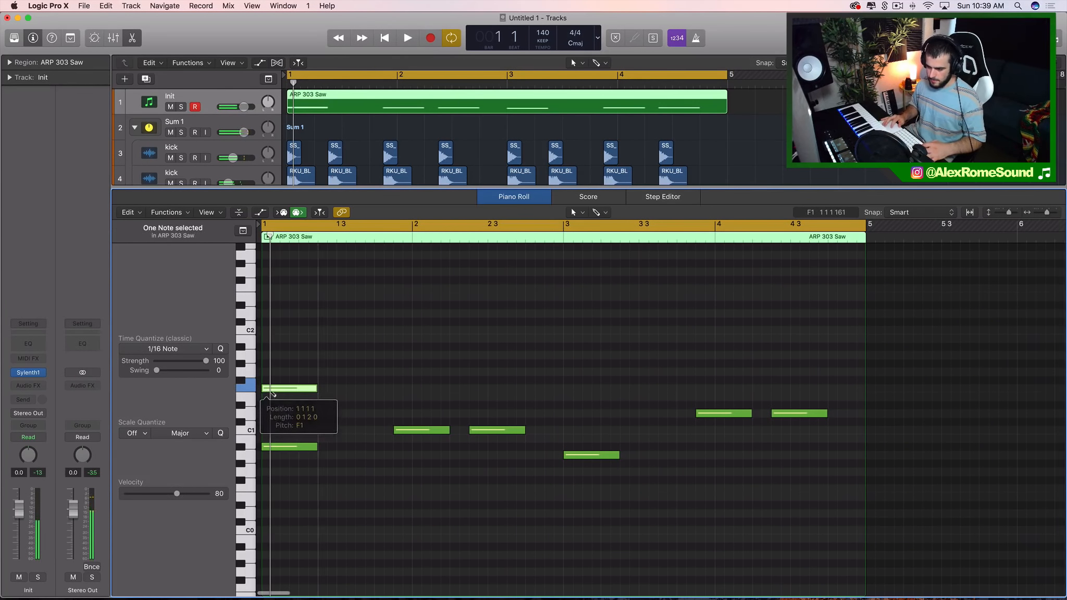
pyautogui.click(28, 373)
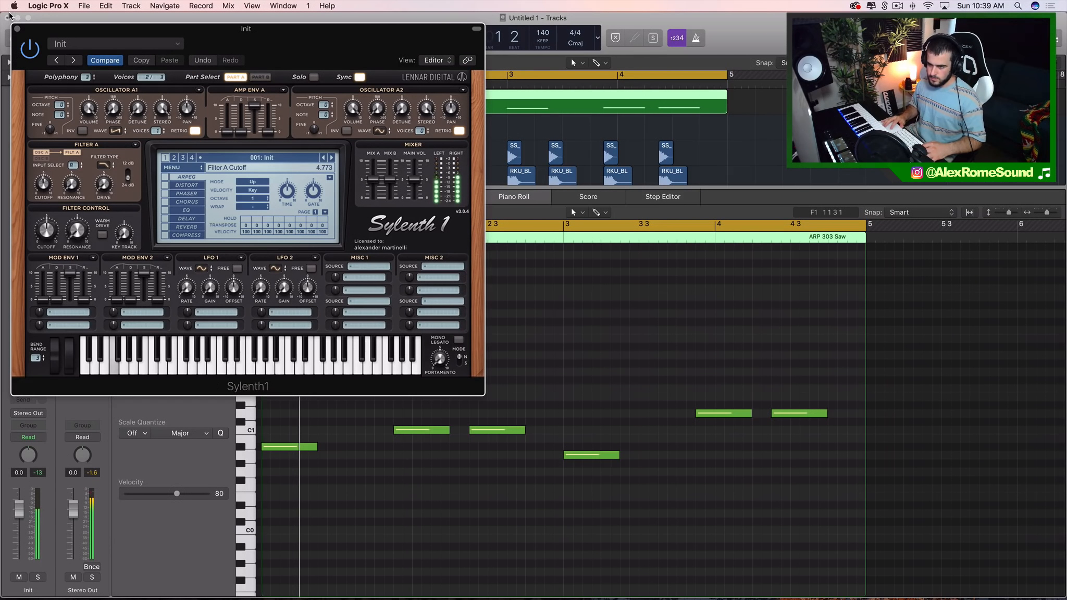
pyautogui.click(16, 29)
pyautogui.scroll(3, 388, 410)
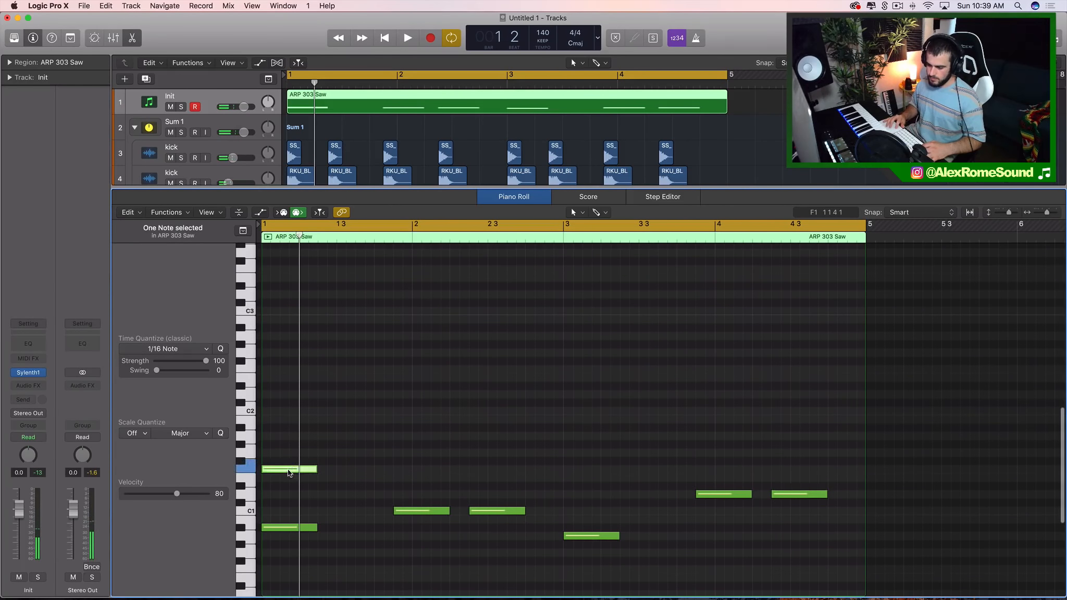
pyautogui.moveTo(289, 472); pyautogui.dragTo(289, 371)
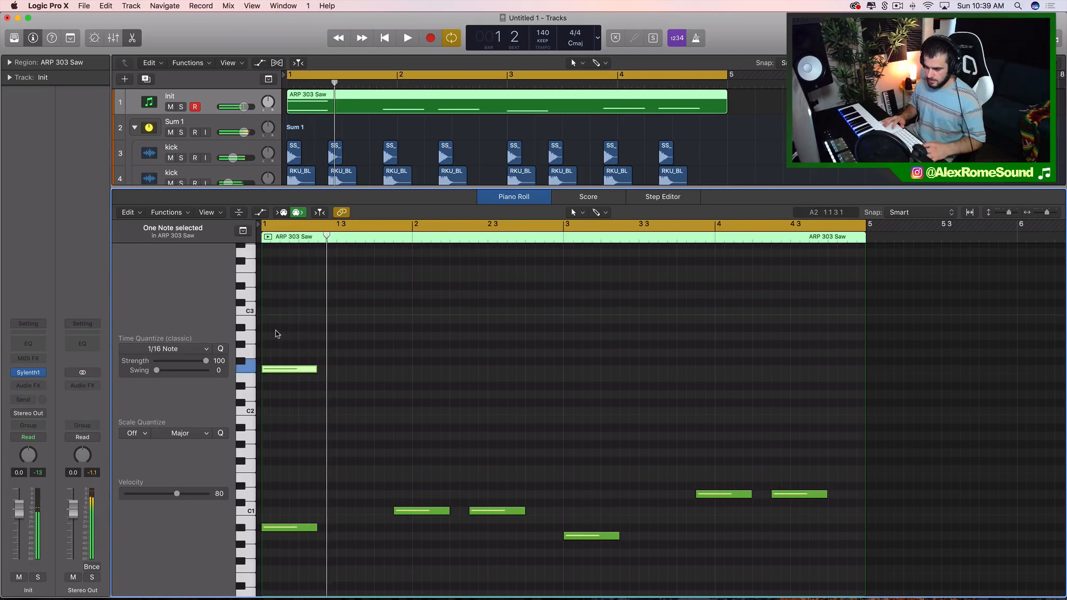
pyautogui.moveTo(287, 330); pyautogui.dragTo(278, 312)
pyautogui.press('space')
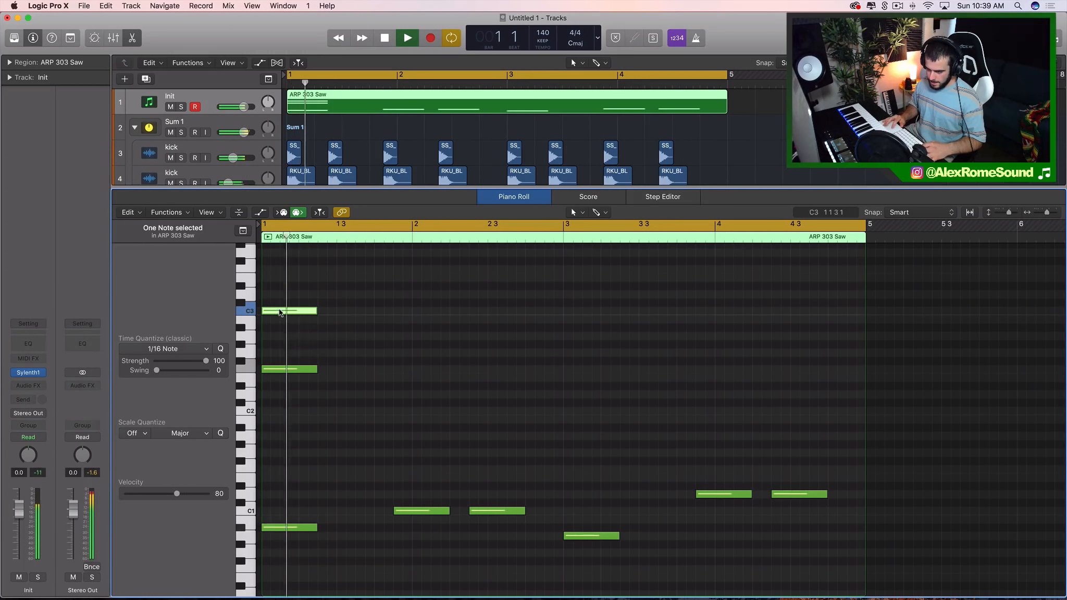
pyautogui.press('space')
# Copy bar 1's two upper chord notes to 1 4 3, change their pitches to A2 and F3, and play the result.
pyautogui.moveTo(327, 396); pyautogui.dragTo(297, 283)
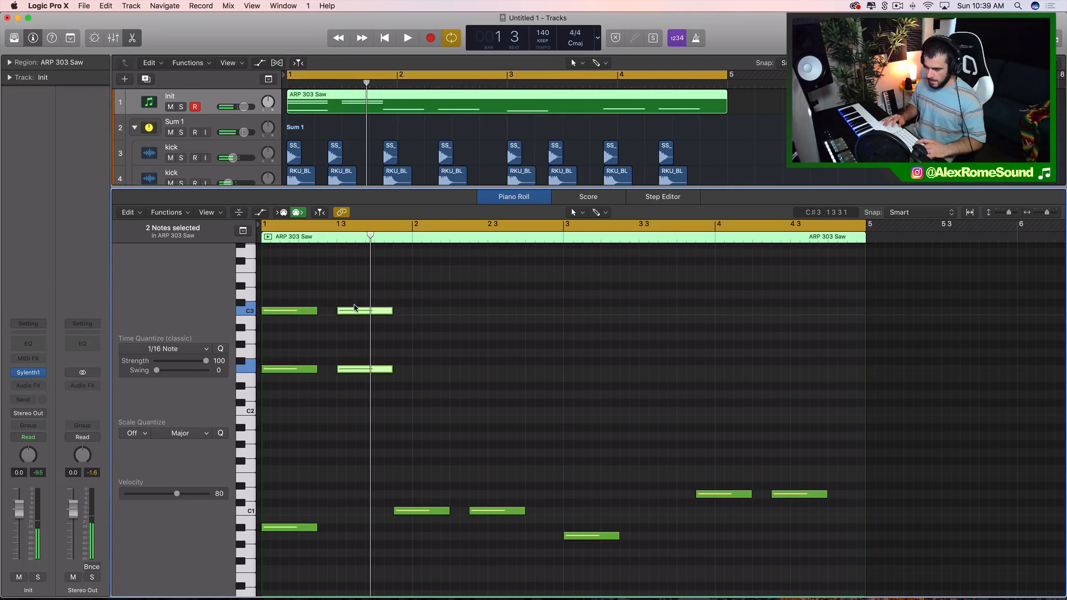
pyautogui.moveTo(354, 307); pyautogui.dragTo(409, 267)
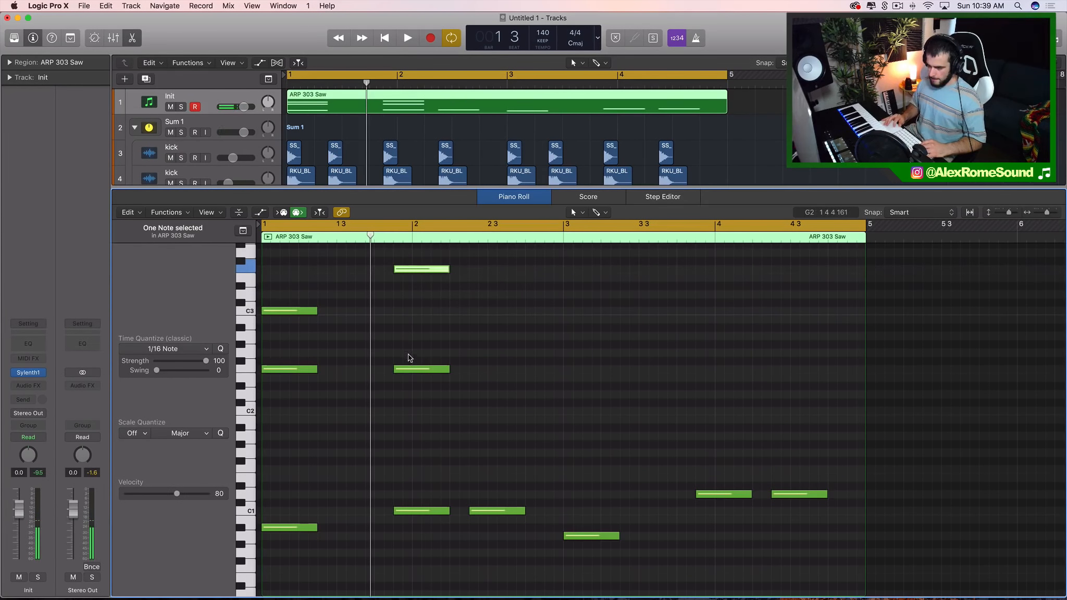
pyautogui.moveTo(409, 371); pyautogui.dragTo(409, 336)
pyautogui.press('space')
pyautogui.click(423, 367)
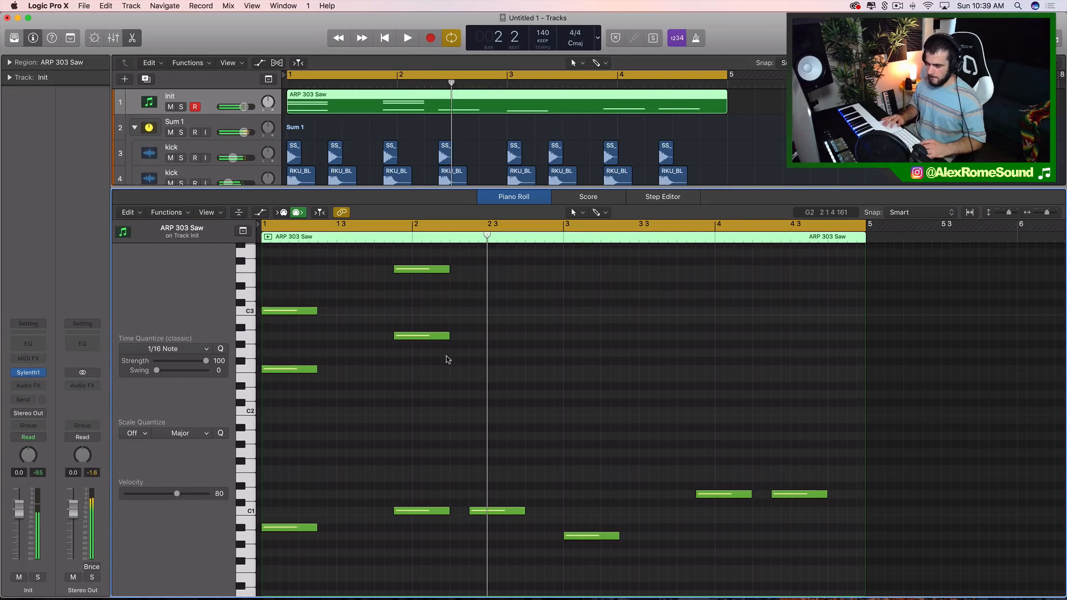
# Repeat the A2 and F3 notes above the C1 bass note at 2 2 3 and play through them.
pyautogui.press('super+r')
pyautogui.press('space')
pyautogui.scroll(2, 495, 287)
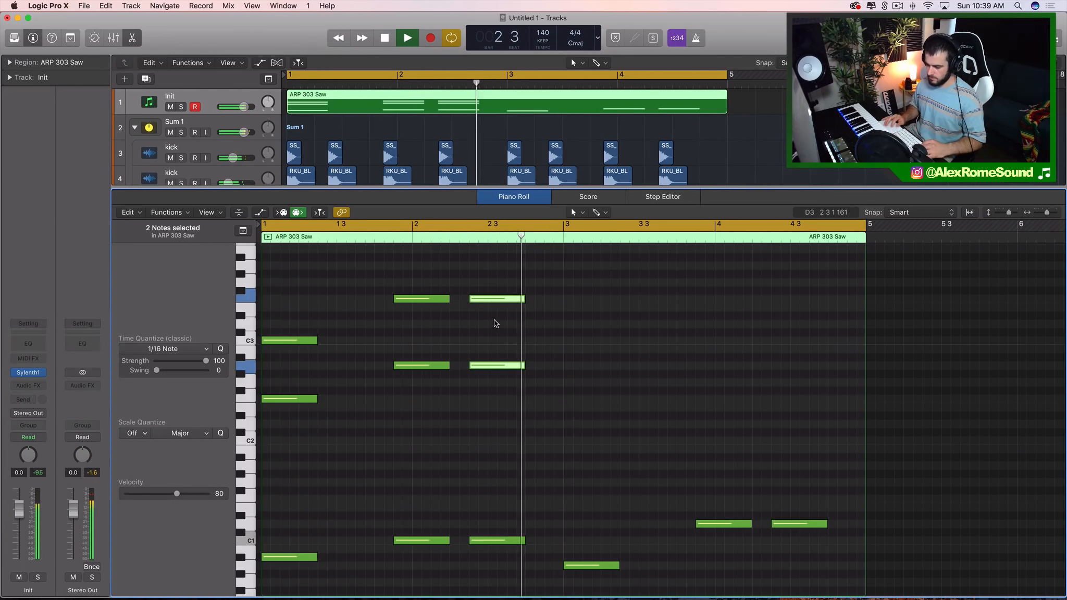
pyautogui.press('space')
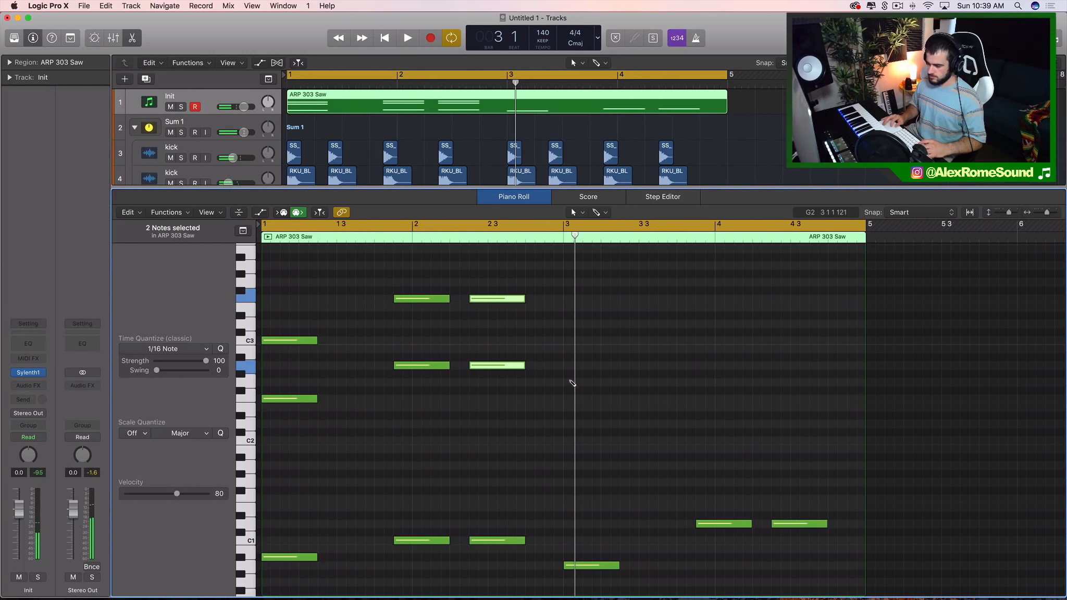
# Add E3 and C2 above the bass note at the start of bar 3 and play from the beginning.
pyautogui.click(571, 299)
pyautogui.moveTo(573, 299); pyautogui.dragTo(574, 306)
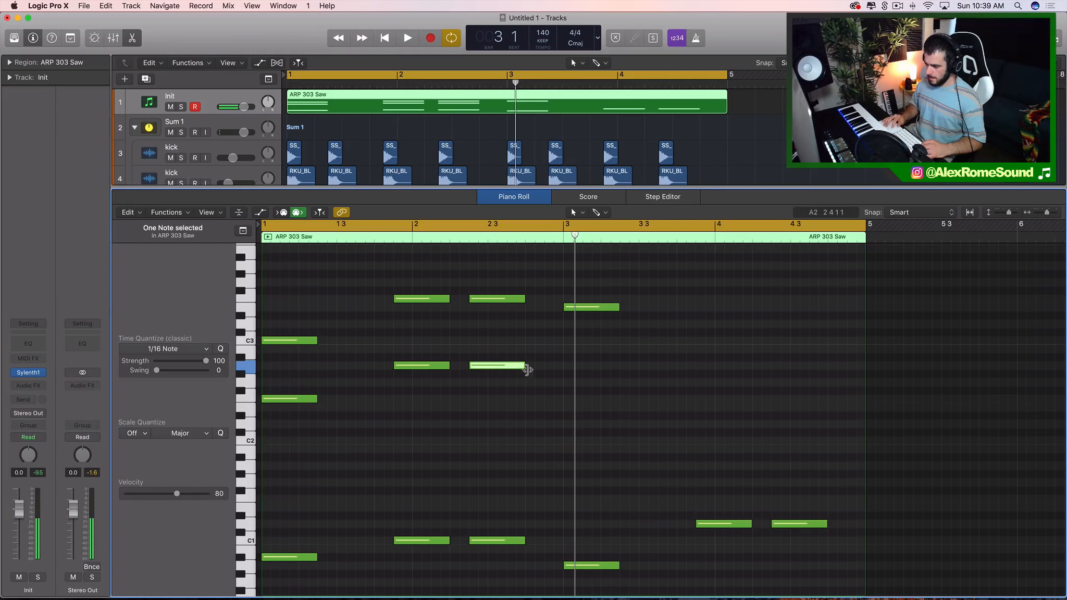
pyautogui.keyDown('super'); pyautogui.click(545, 415); pyautogui.keyUp('super')
pyautogui.moveTo(553, 416); pyautogui.dragTo(582, 442)
pyautogui.press('space')
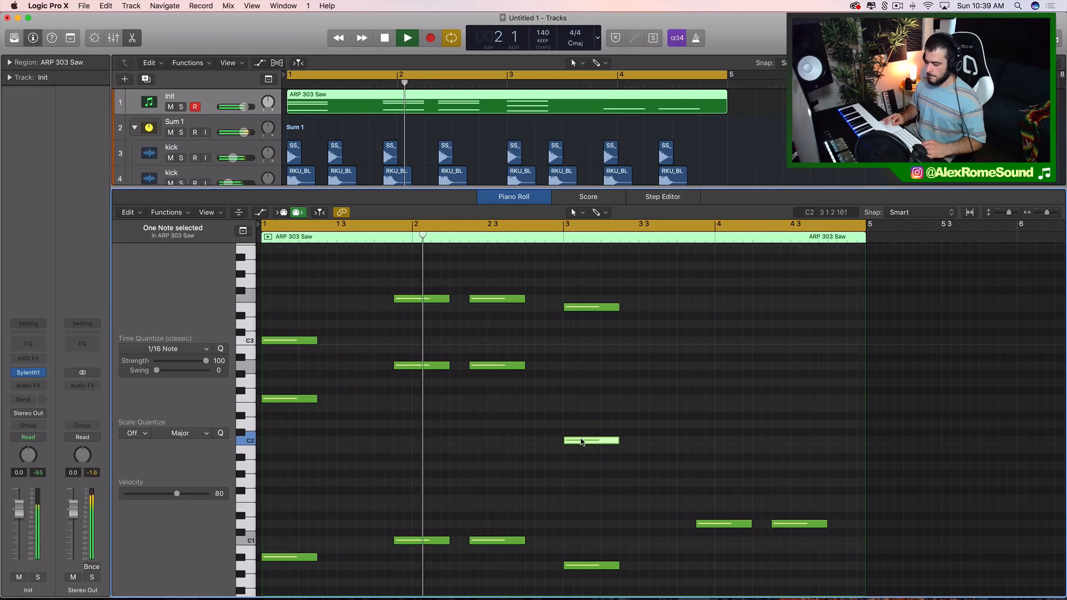
pyautogui.scroll(-3, 583, 442)
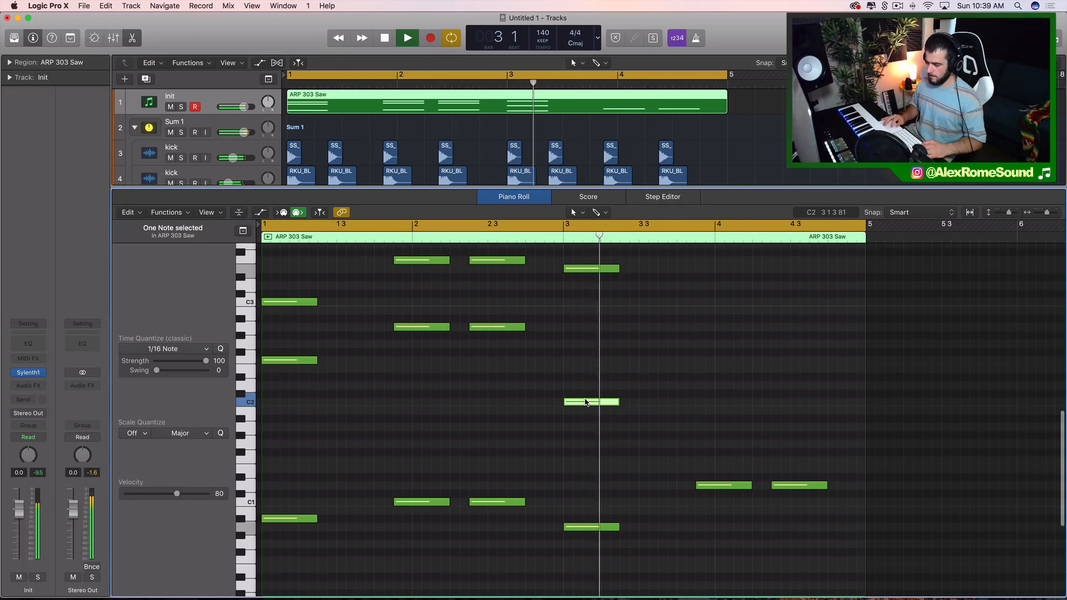
# Copy bar 3's two upper chord notes to 3 4 3 and change their pitches to A3 and A2.
pyautogui.moveTo(622, 438); pyautogui.dragTo(607, 234)
pyautogui.press('super+r')
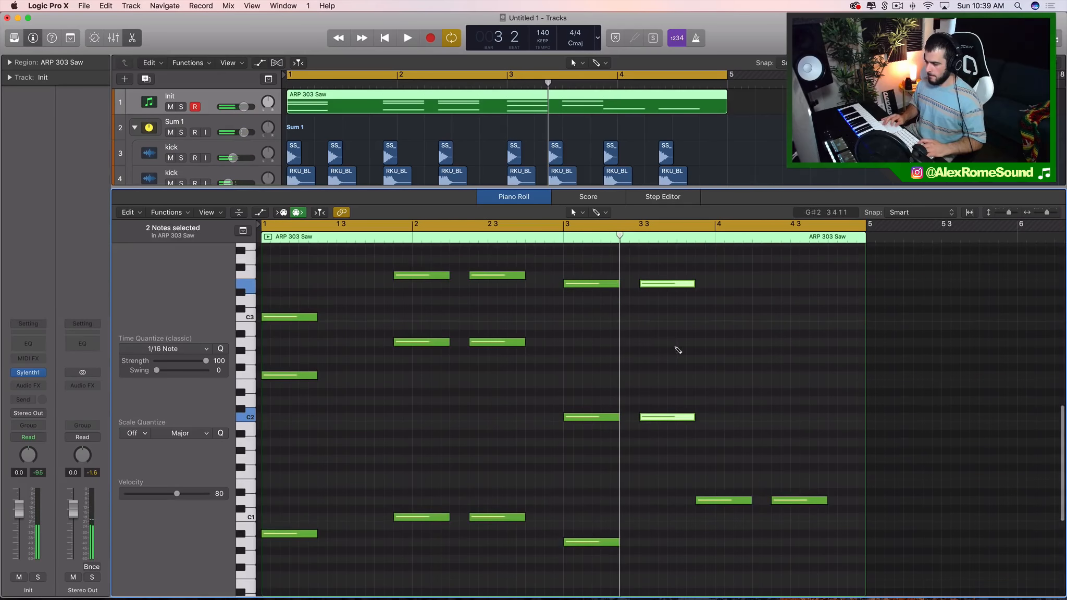
pyautogui.hscroll(3, 674, 345)
pyautogui.scroll(1, 673, 346)
pyautogui.moveTo(579, 306); pyautogui.dragTo(640, 262)
pyautogui.click(640, 321)
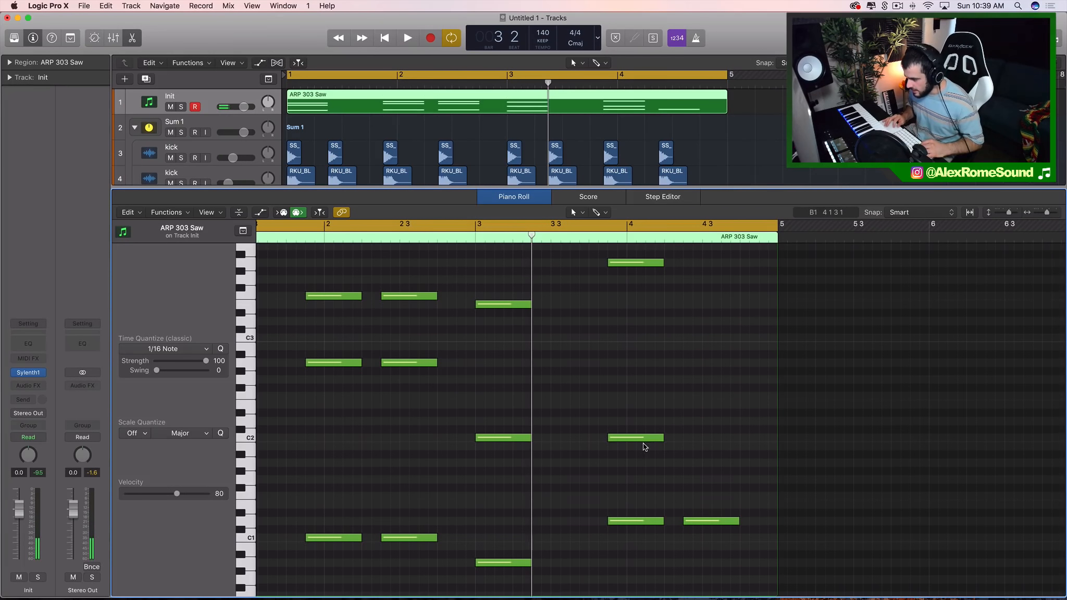
pyautogui.moveTo(645, 443); pyautogui.dragTo(644, 363)
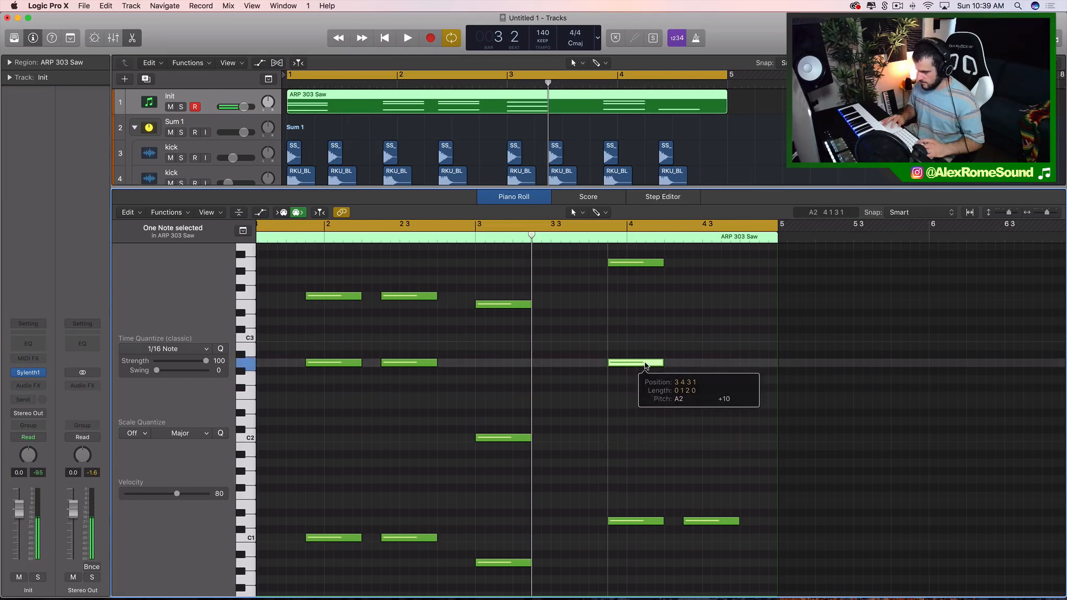
# Copy the A2 and A3 notes to 4 2 3 and play the chord progression from the start.
pyautogui.keyDown('super'); pyautogui.click(683, 363); pyautogui.keyUp('super')
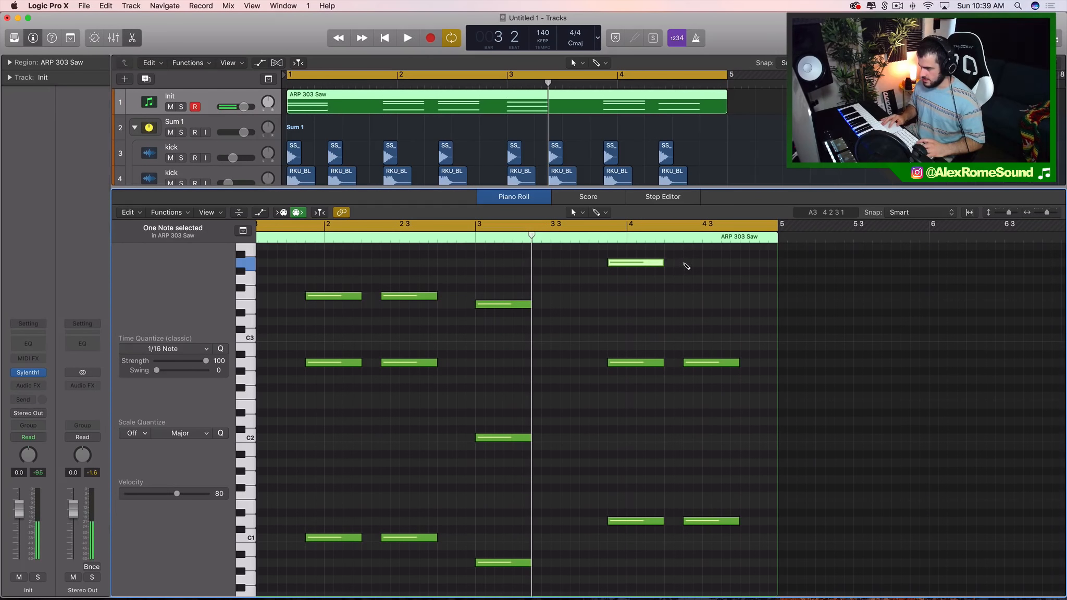
pyautogui.press('space')
pyautogui.press('super+Left')
pyautogui.hscroll(-3, 706, 296)
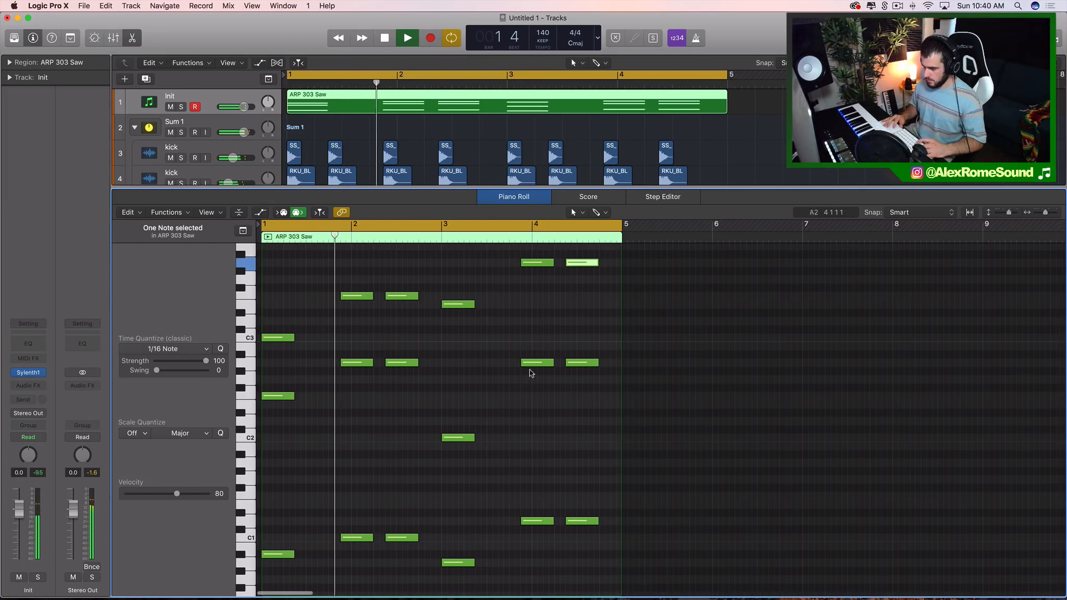
# Lower bar 3's C2 note to E1 and play it with the cycle range set to bars 3 and 4.
pyautogui.scroll(2, 523, 338)
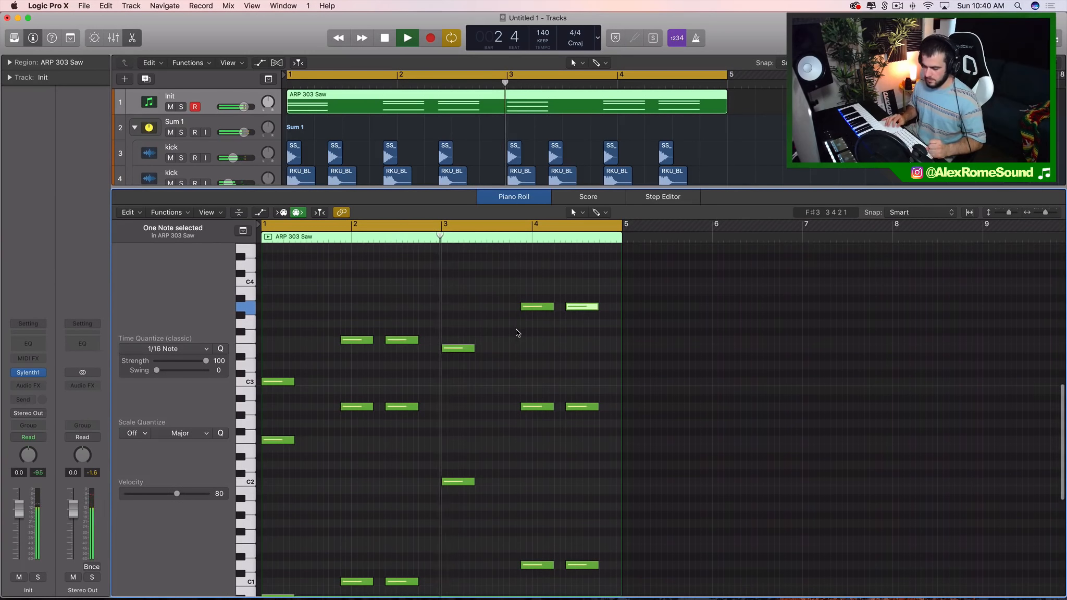
pyautogui.scroll(-4, 518, 332)
pyautogui.press('space')
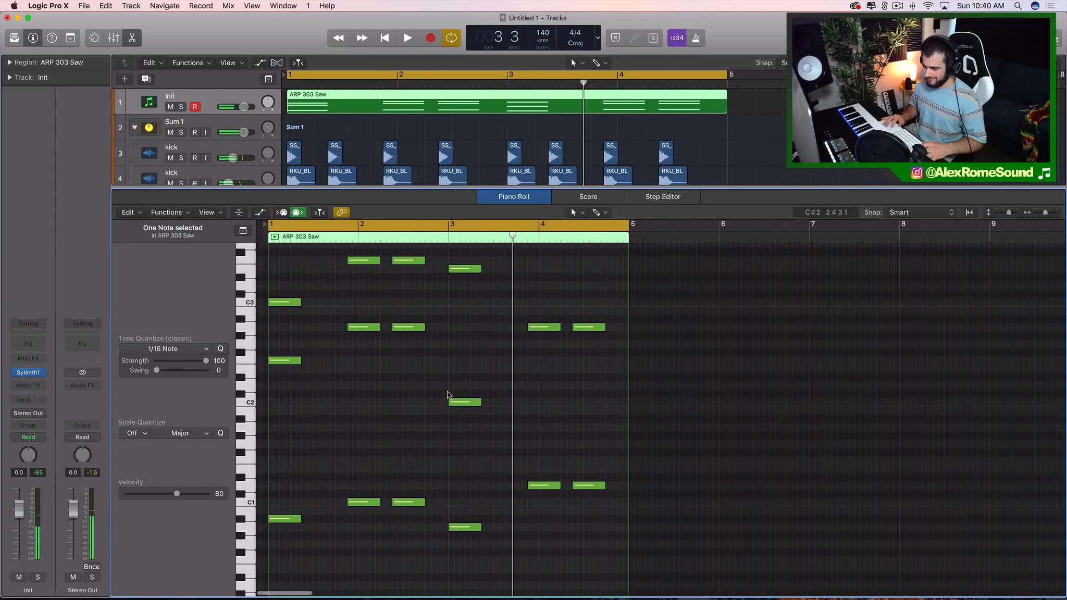
pyautogui.moveTo(455, 402); pyautogui.dragTo(454, 470)
pyautogui.press('space')
pyautogui.press('space')
pyautogui.moveTo(452, 226); pyautogui.dragTo(645, 231)
pyautogui.press('space')
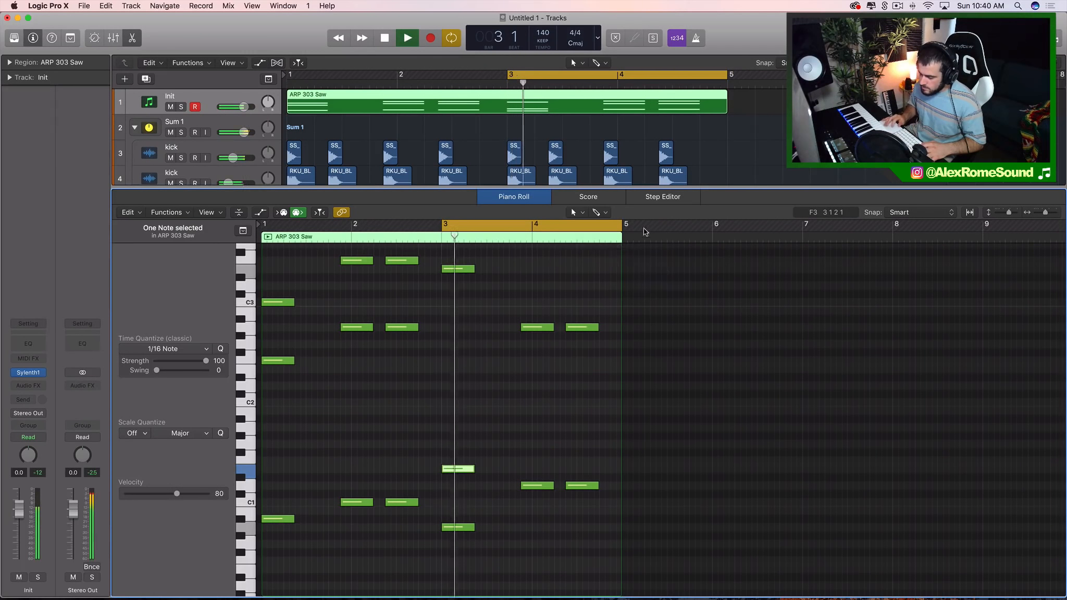
# Change bar 3's two upper chord notes to E2 and C3 and play the loop.
pyautogui.press('space')
pyautogui.moveTo(456, 467); pyautogui.dragTo(458, 367)
pyautogui.press('space')
pyautogui.press('space')
pyautogui.scroll(3, 461, 338)
pyautogui.press('space')
pyautogui.press('space')
pyautogui.press('space')
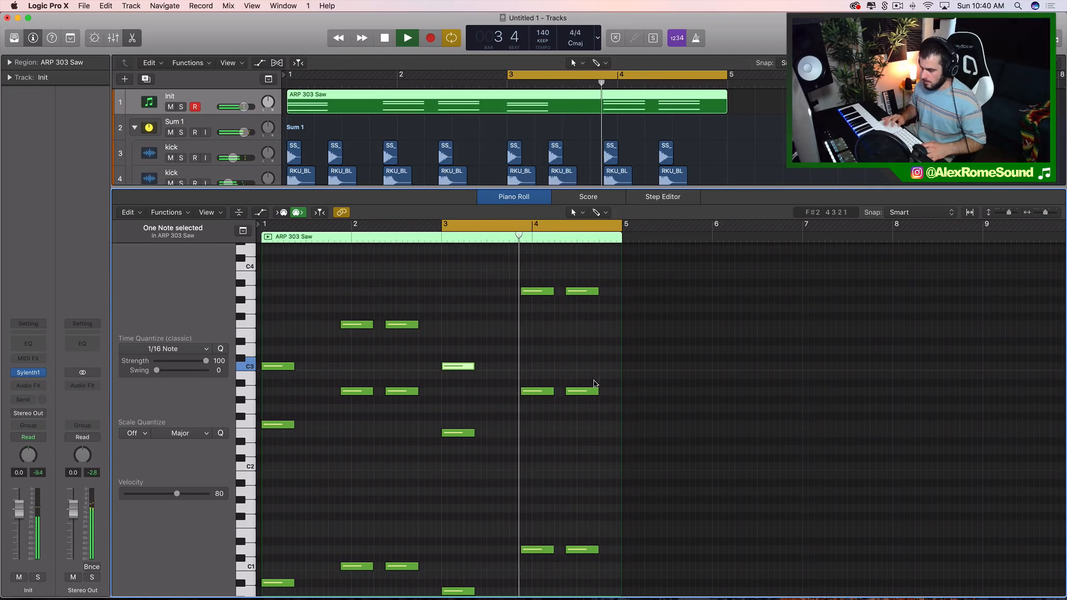
# Lower the last two chords' A3 notes to G3 and drop all four of their upper notes an octave.
pyautogui.moveTo(520, 278); pyautogui.dragTo(519, 307)
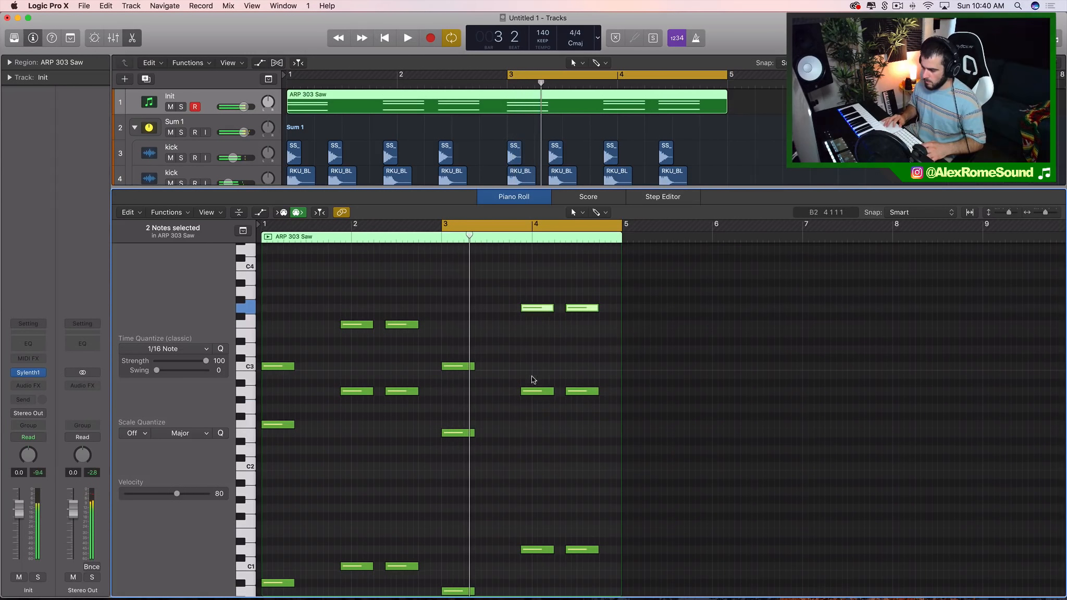
pyautogui.moveTo(532, 377); pyautogui.dragTo(645, 475)
pyautogui.moveTo(582, 433); pyautogui.dragTo(513, 235)
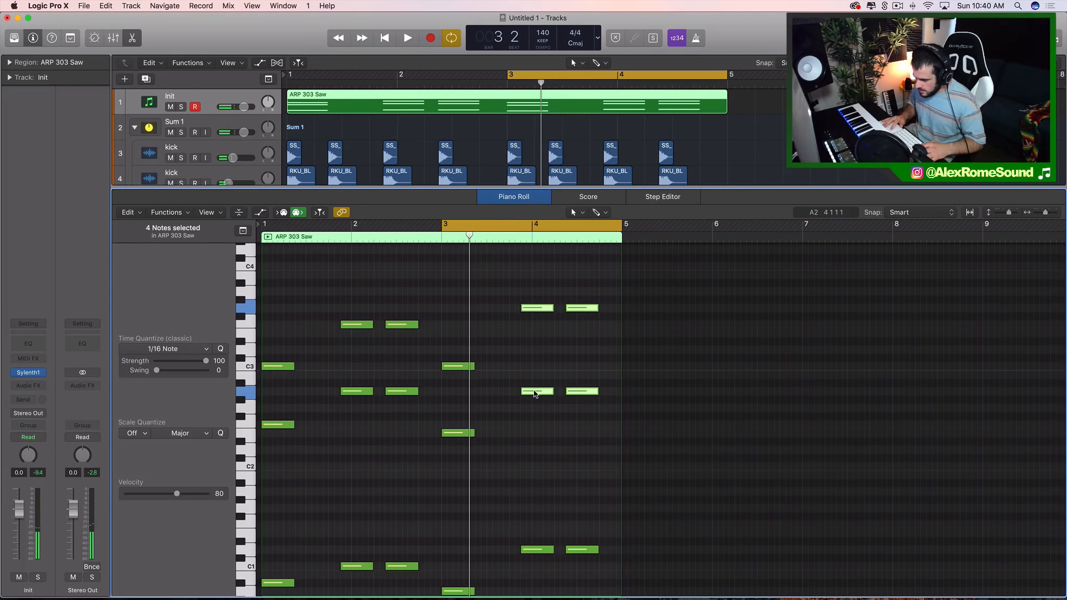
pyautogui.moveTo(535, 393); pyautogui.dragTo(540, 494)
# Change the upper notes of the chords at 3 4 3 and 4 2 3 to F3 and A2.
pyautogui.moveTo(498, 390); pyautogui.dragTo(617, 415)
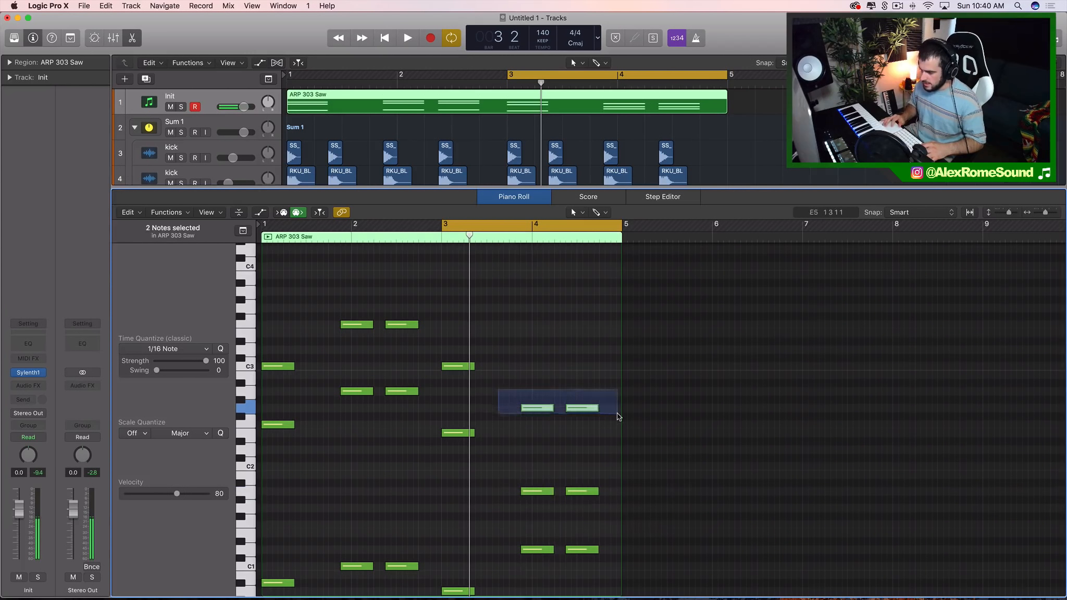
pyautogui.moveTo(545, 410)
pyautogui.mouseDown()
pyautogui.moveTo(547, 527)
pyautogui.moveTo(546, 426)
pyautogui.mouseUp()
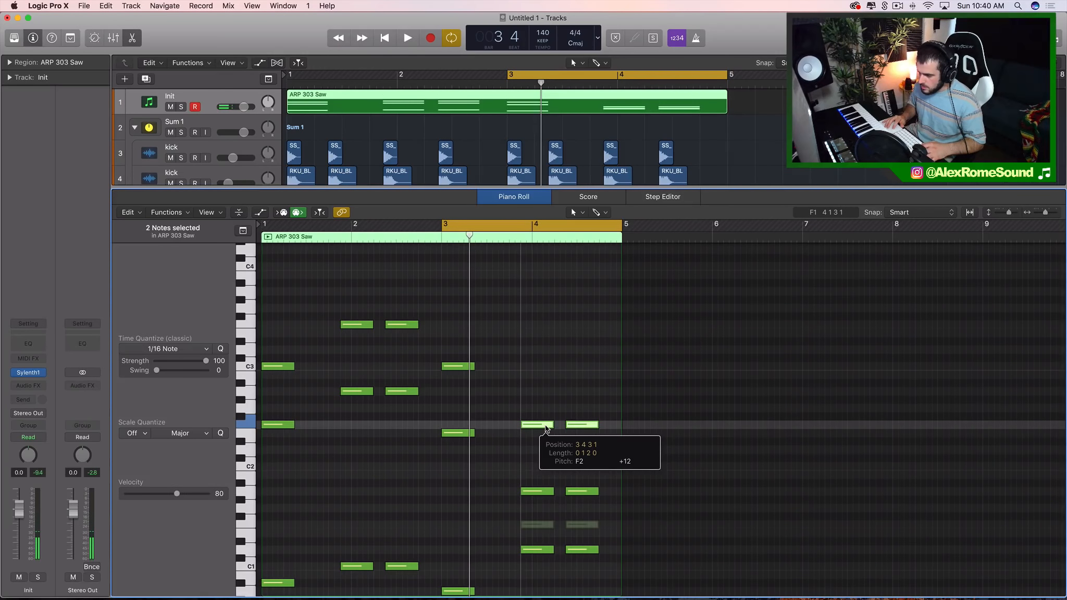
pyautogui.moveTo(546, 427); pyautogui.dragTo(544, 327)
pyautogui.moveTo(522, 453); pyautogui.dragTo(607, 520)
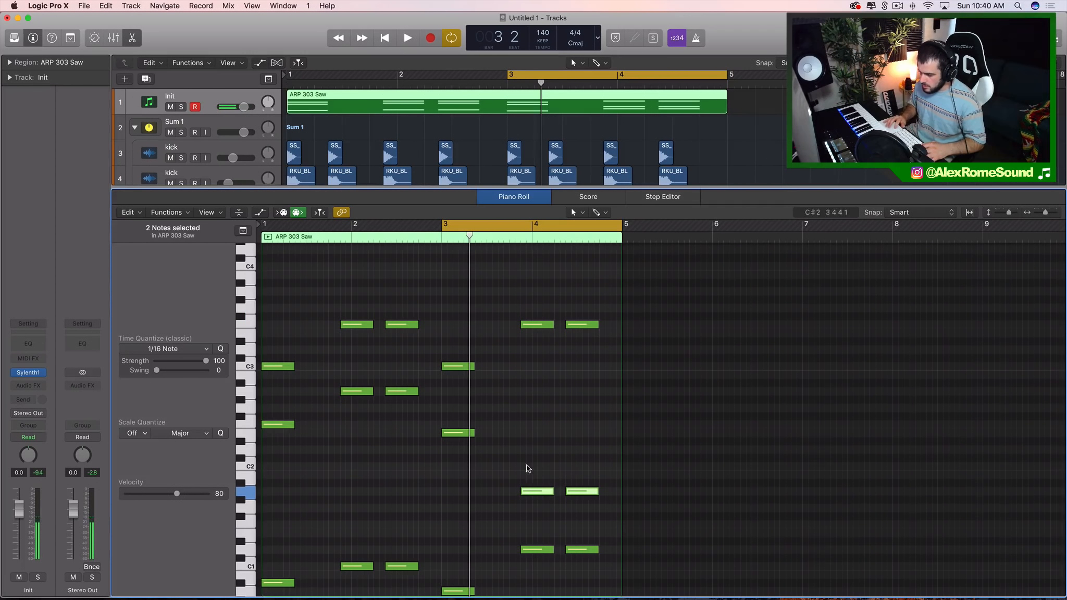
pyautogui.moveTo(533, 478); pyautogui.dragTo(533, 390)
# Play through the revised chords in bars 3 and 4 with the notes magnified.
pyautogui.press('super+Left')
pyautogui.press('super+Left')
pyautogui.press('space')
pyautogui.press('super+Right')
pyautogui.press('super+Right')
pyautogui.press('super+Right')
pyautogui.press('super+Right')
pyautogui.press('super+Right')
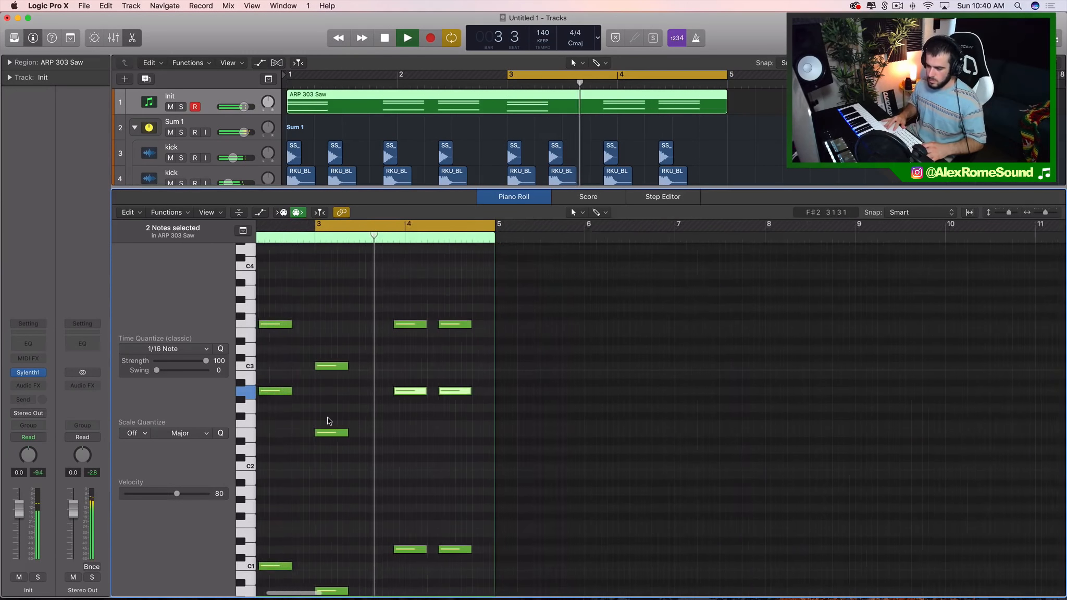
pyautogui.hscroll(-5, 384, 419)
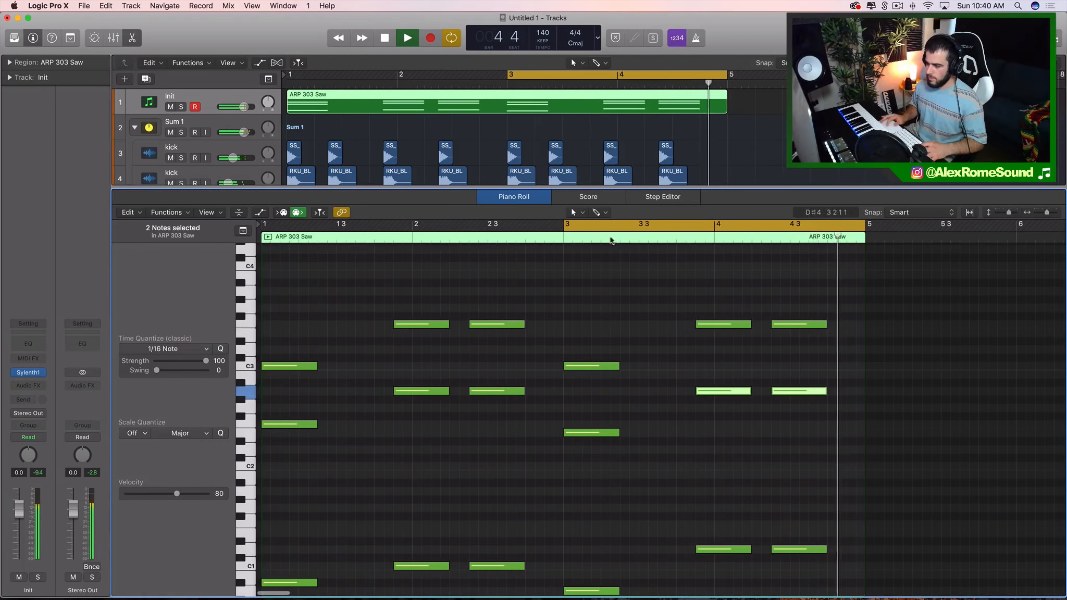
# Extend the cycle back to bar 1, lower the Init track's volume to about -11.2 dB and enlarge the arrangement view.
pyautogui.moveTo(566, 224); pyautogui.dragTo(114, 254)
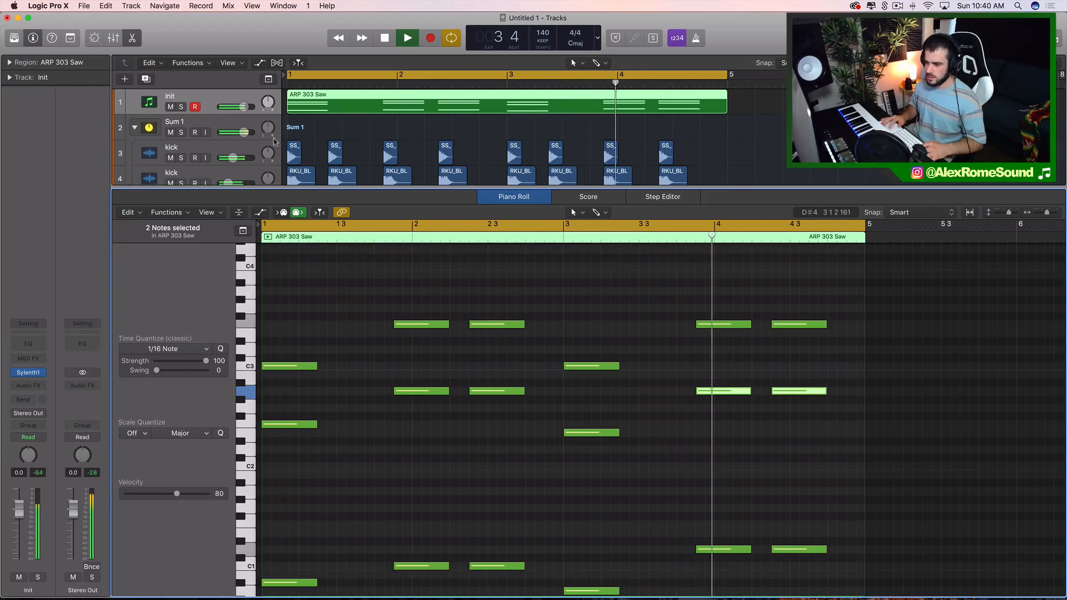
pyautogui.moveTo(243, 106); pyautogui.dragTo(231, 106)
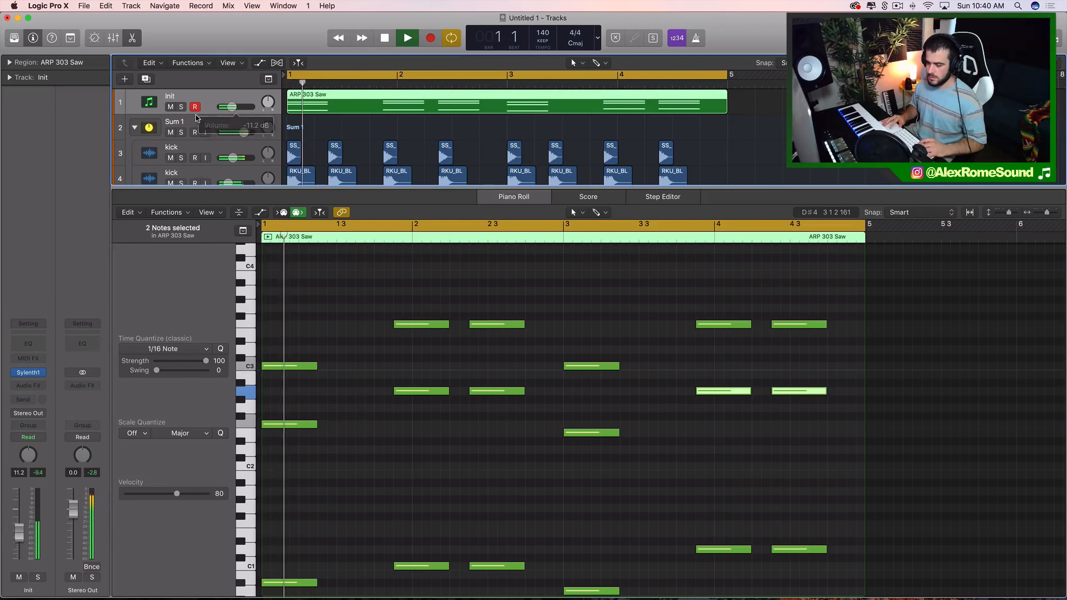
pyautogui.moveTo(351, 187); pyautogui.dragTo(351, 511)
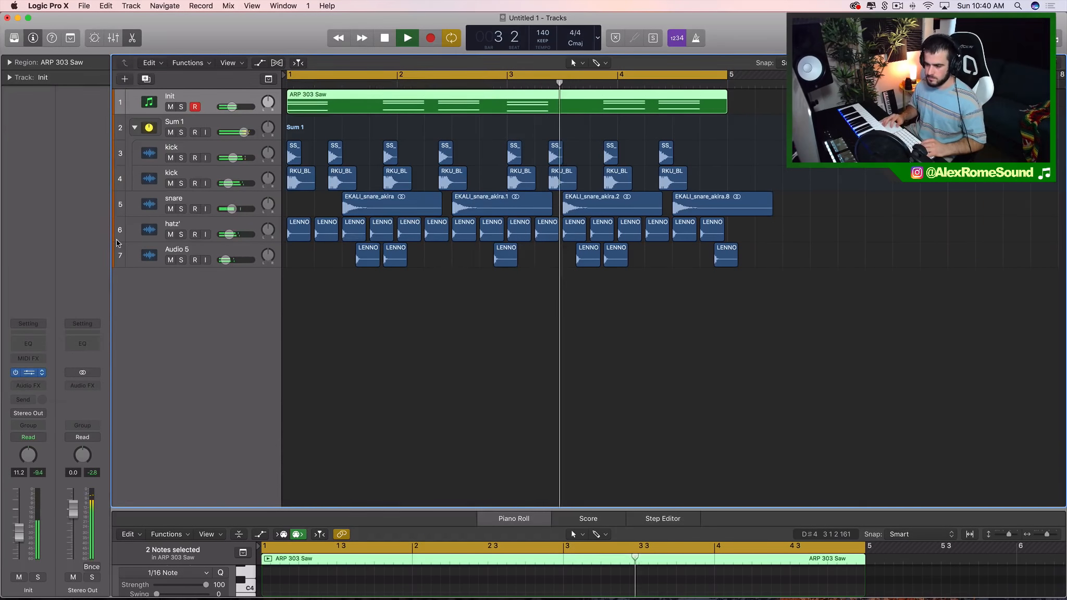
# Set Sylenth1's oscillator A1 to 6 voices with retrigger off and Filter A's cutoff to about 7.4.
pyautogui.click(28, 373)
pyautogui.moveTo(156, 131); pyautogui.dragTo(157, 112)
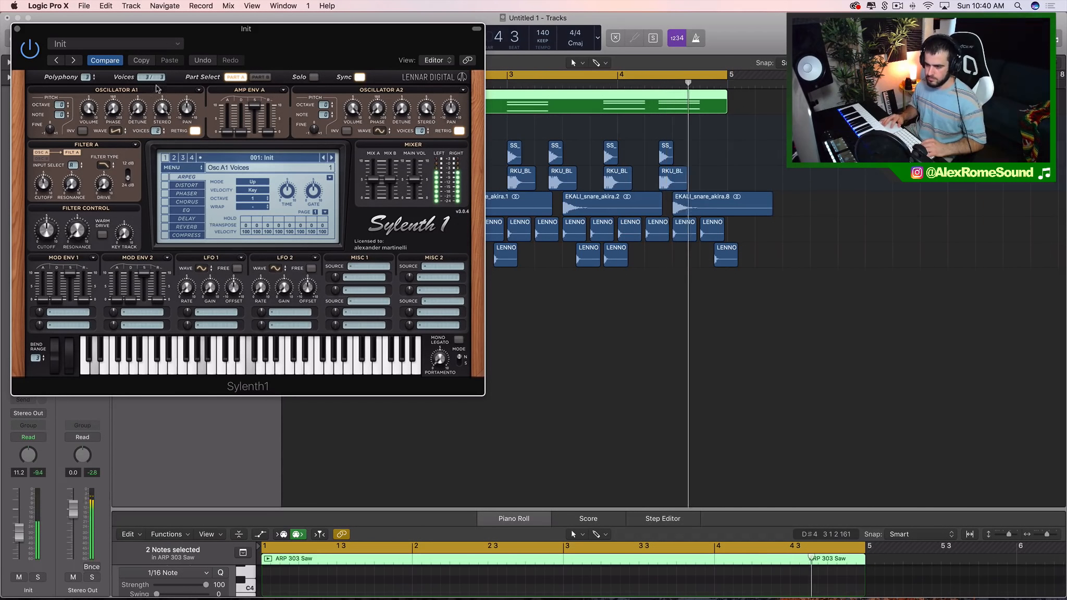
pyautogui.click(194, 131)
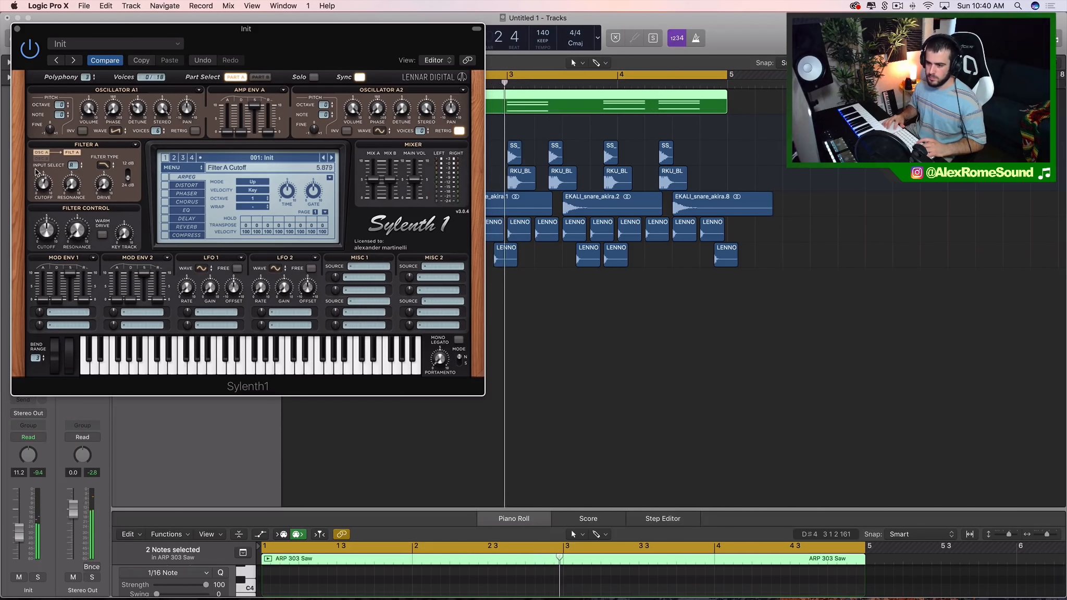
pyautogui.moveTo(37, 171); pyautogui.dragTo(44, 163)
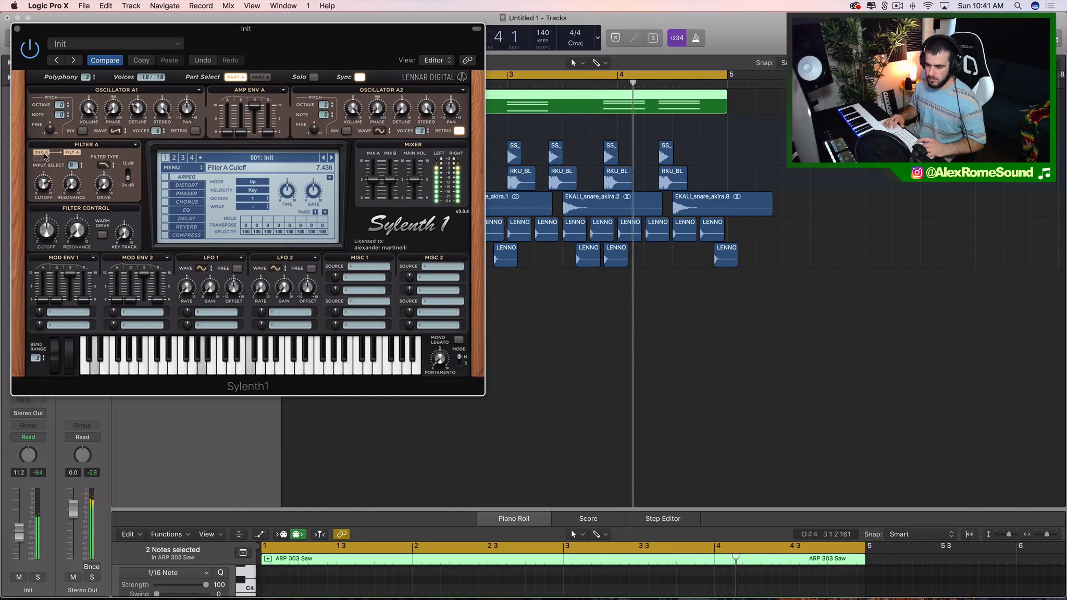
pyautogui.press('super+w')
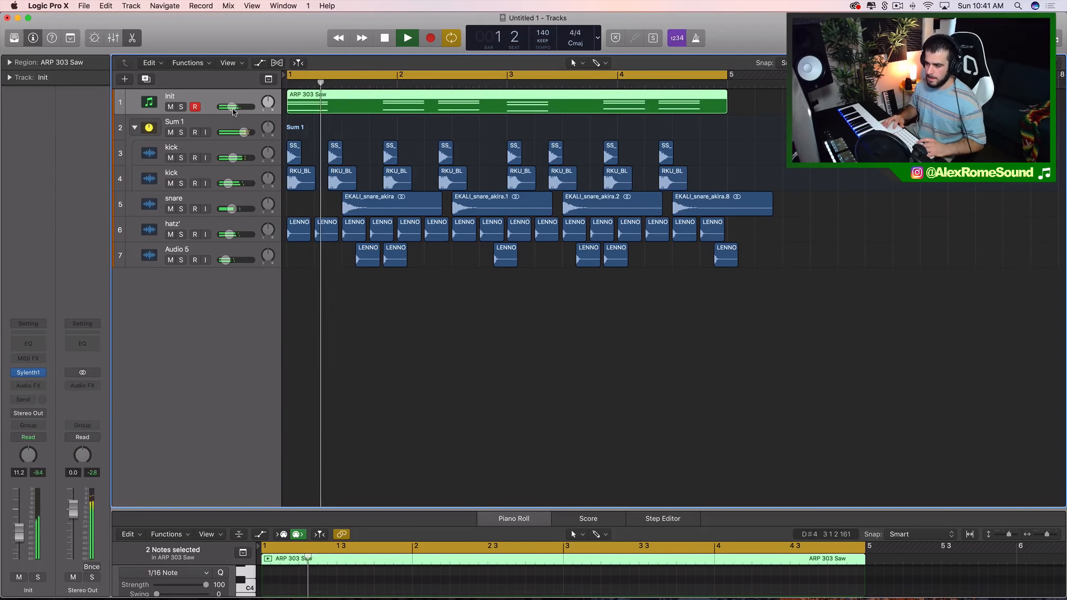
# Duplicate the Init synth track and copy the ARP 303 Saw region onto the new track.
pyautogui.press('super+d')
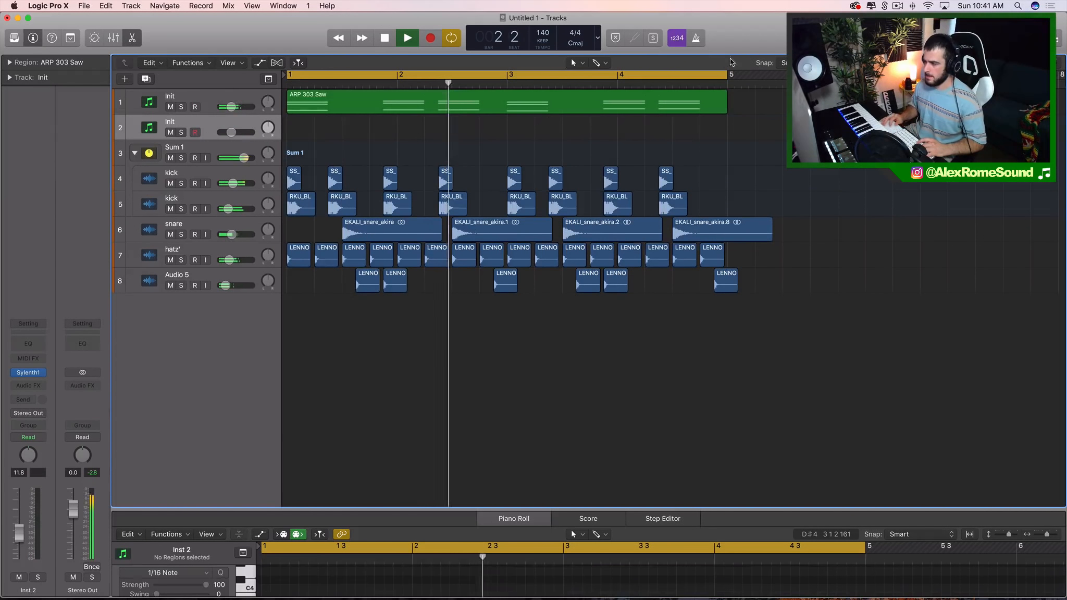
pyautogui.press('super+r')
pyautogui.moveTo(740, 96); pyautogui.dragTo(354, 122)
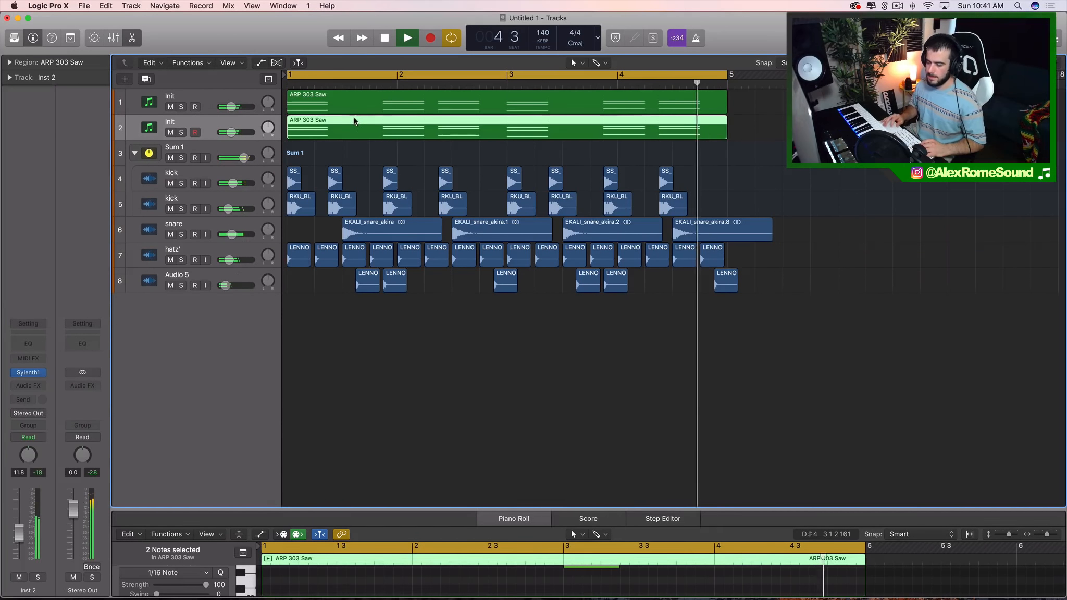
# Replace Sylenth1 with Serum on the duplicated track and initialise the Serum preset.
pyautogui.press('e')
pyautogui.click(42, 372)
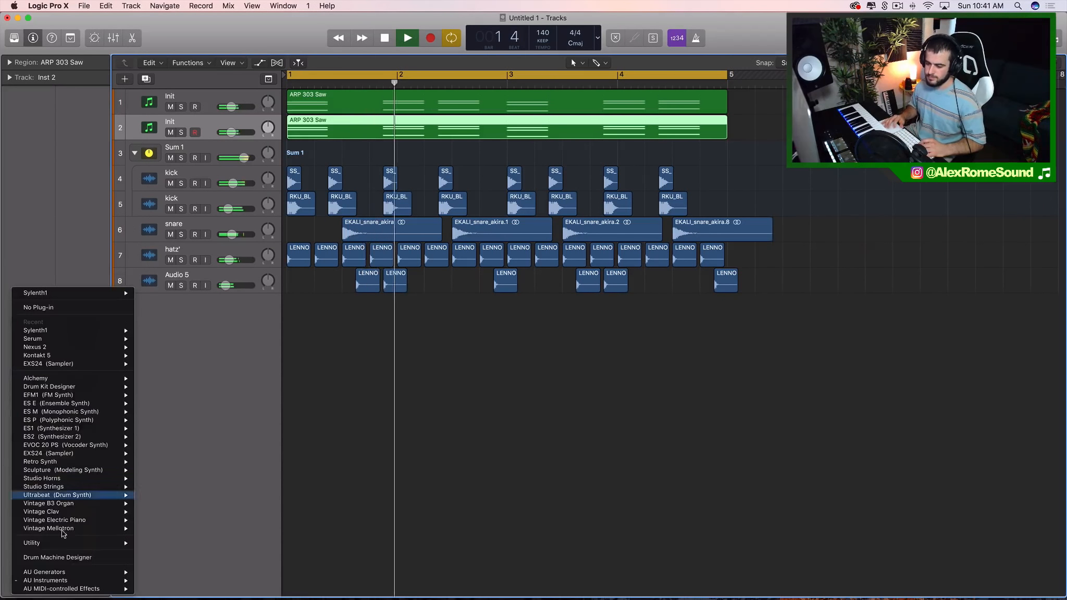
pyautogui.moveTo(47, 580)
pyautogui.moveTo(221, 588)
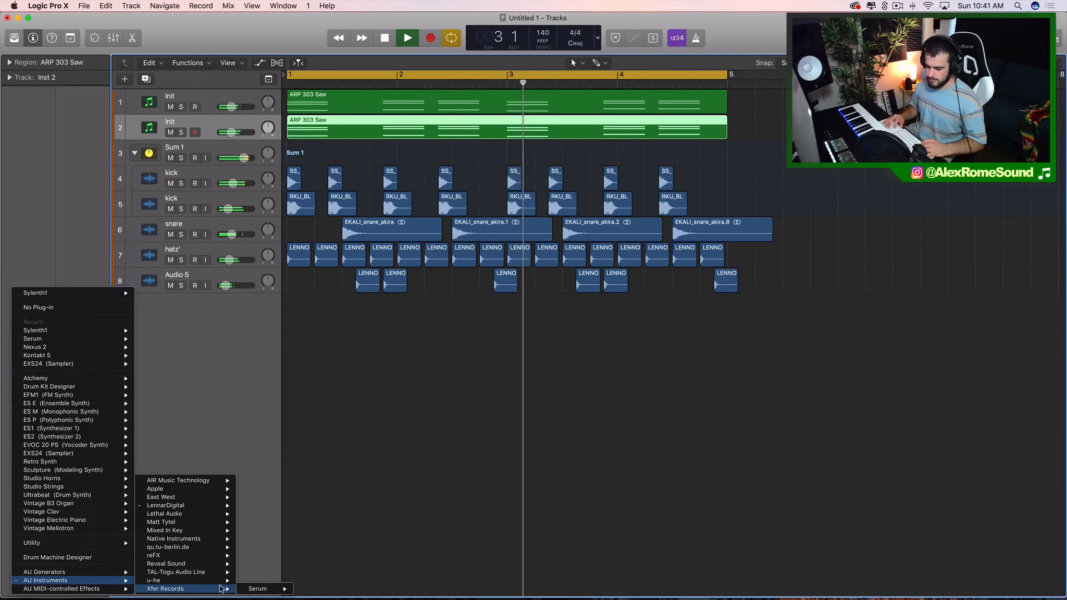
pyautogui.moveTo(265, 589)
pyautogui.click(311, 589)
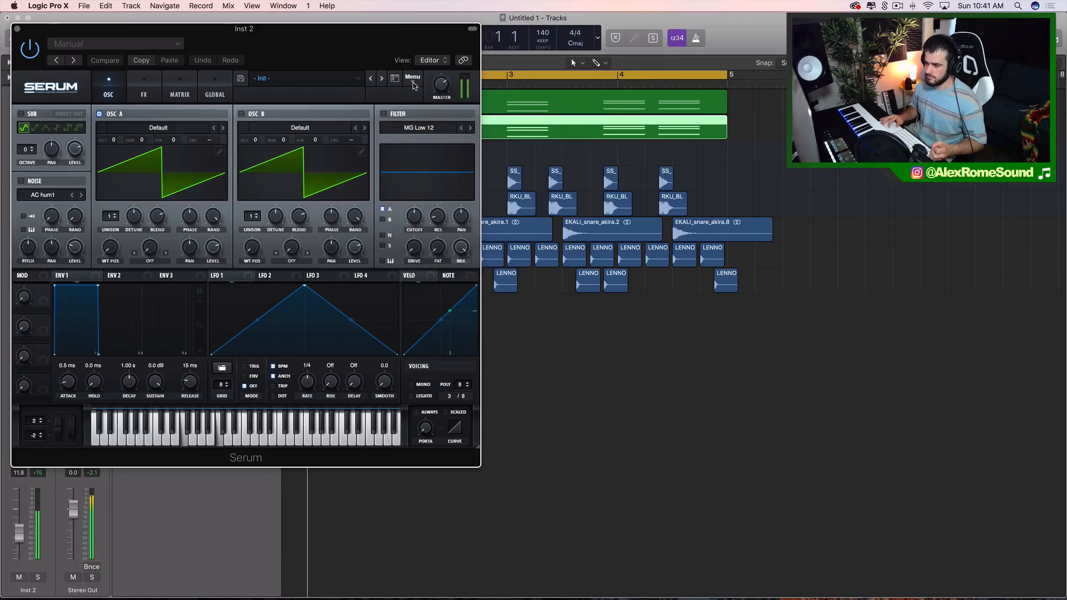
pyautogui.click(413, 84)
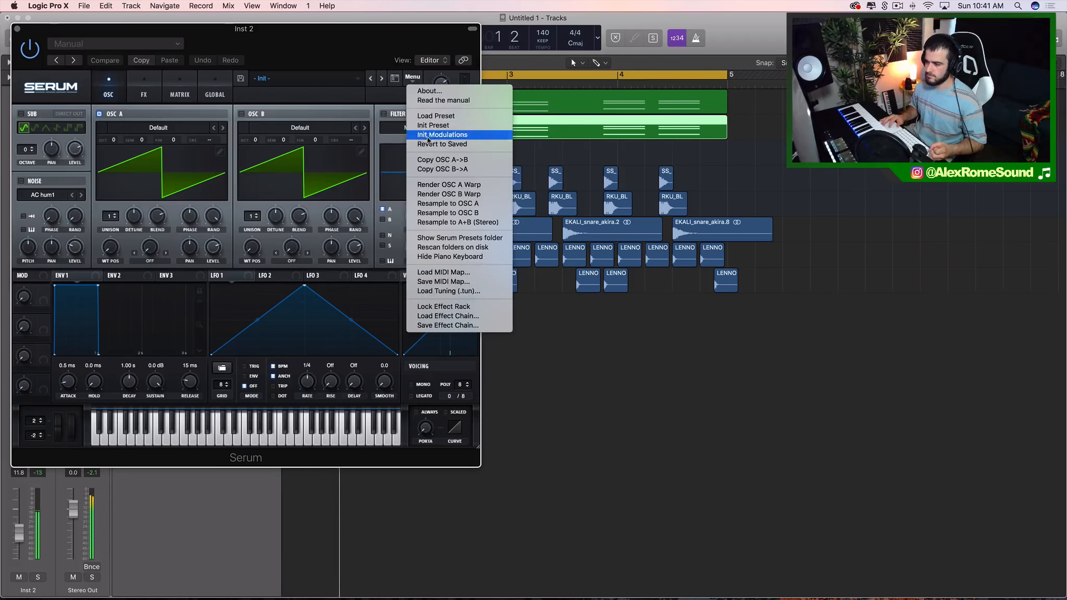
pyautogui.click(432, 126)
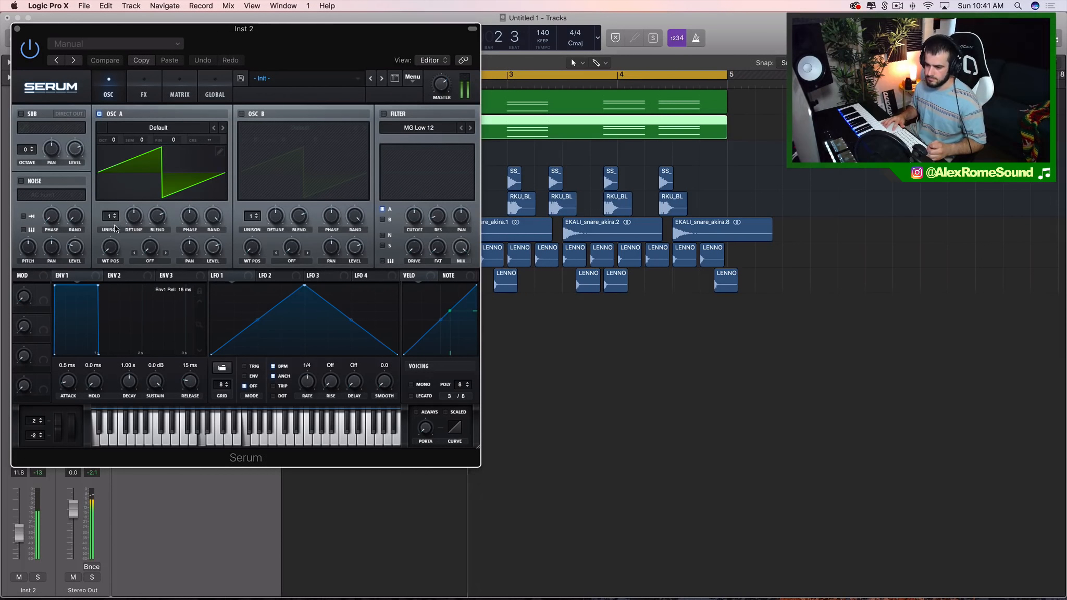
# Set Serum's oscillator A to 11 unison voices and browse its Analog wavetables.
pyautogui.moveTo(111, 218); pyautogui.dragTo(113, 177)
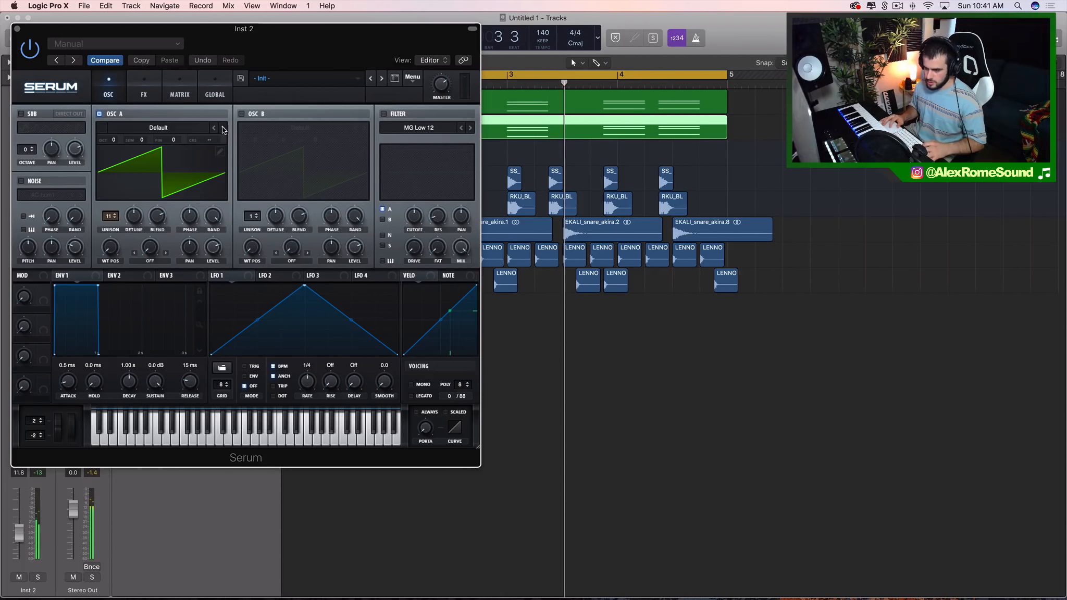
pyautogui.click(219, 152)
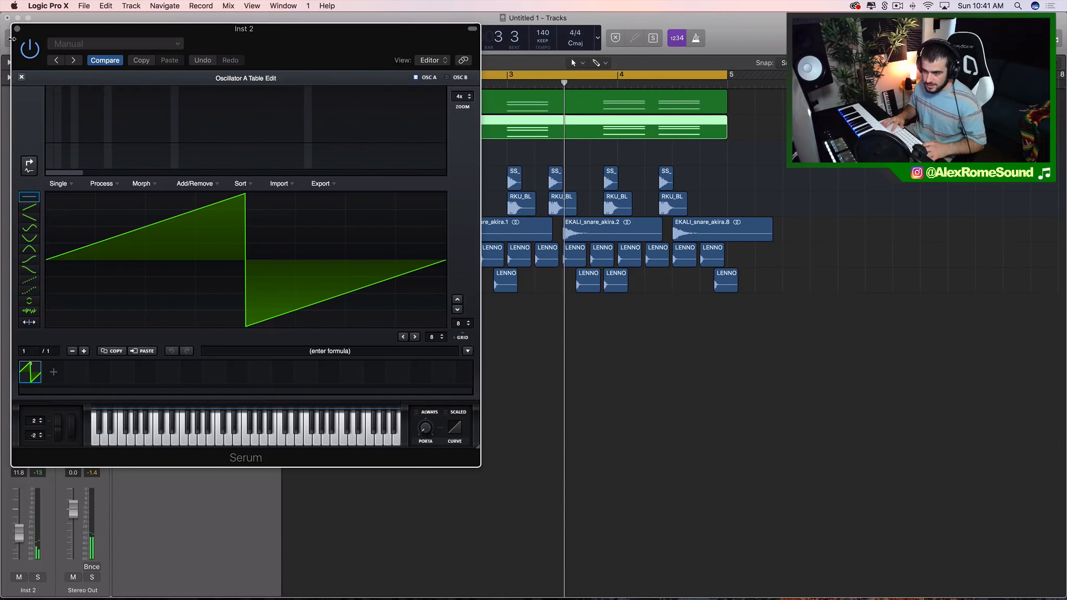
pyautogui.click(21, 76)
pyautogui.click(184, 127)
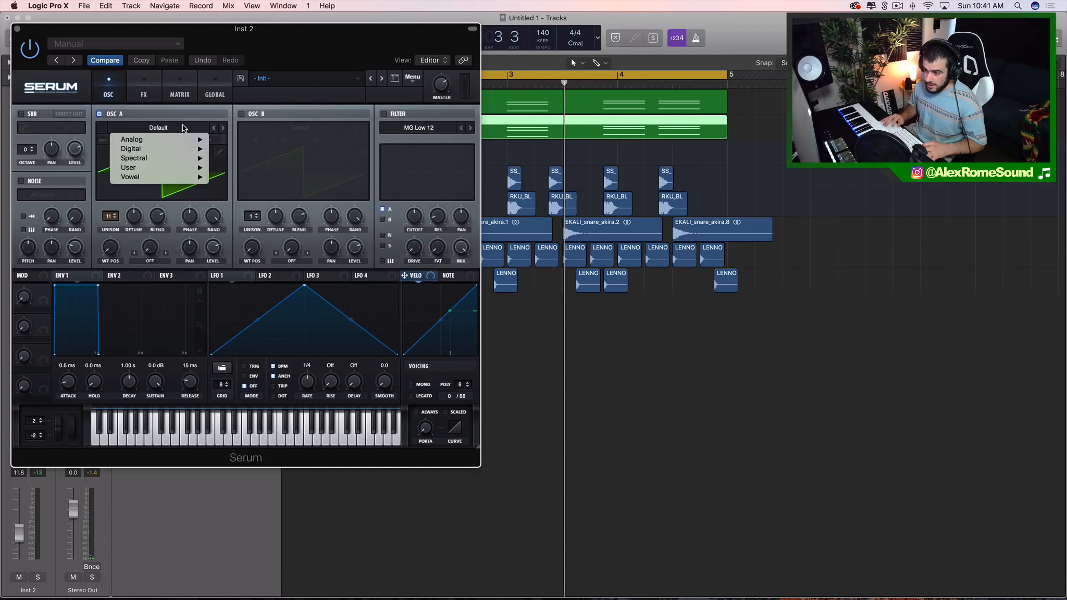
pyautogui.moveTo(182, 139)
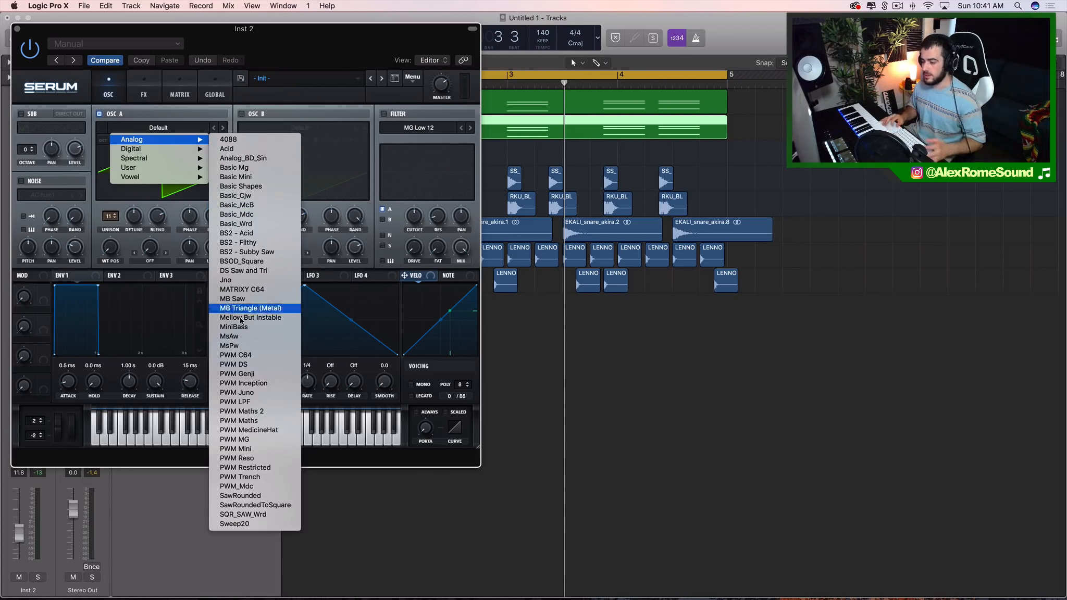
pyautogui.click(164, 117)
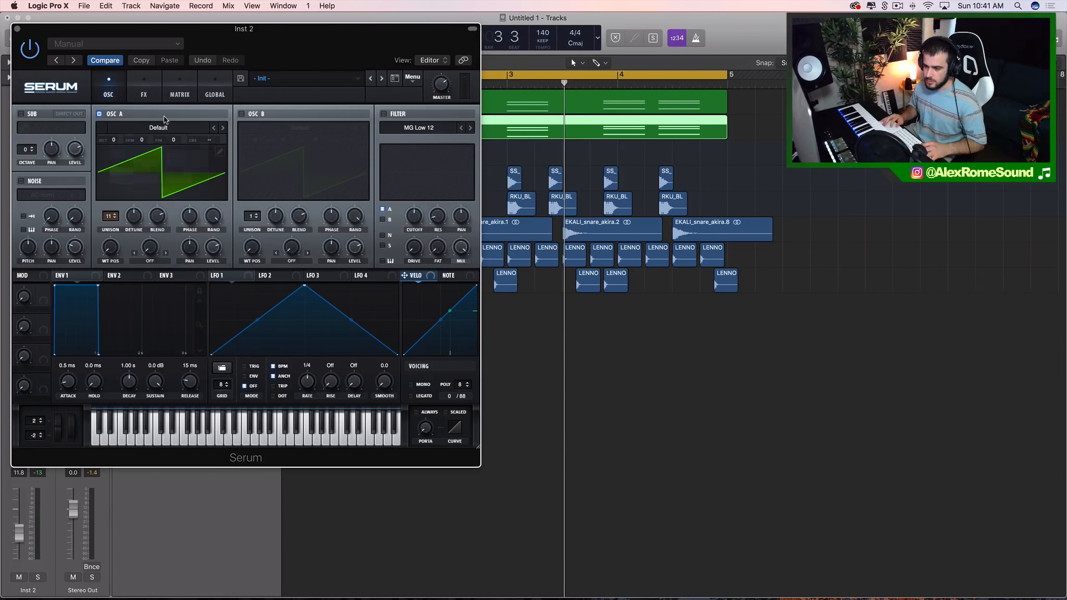
# Switch Serum's oscillator A to the MB Saw wavetable and set its unison detune to about 0.17.
pyautogui.click(223, 128)
pyautogui.click(223, 128)
pyautogui.click(223, 129)
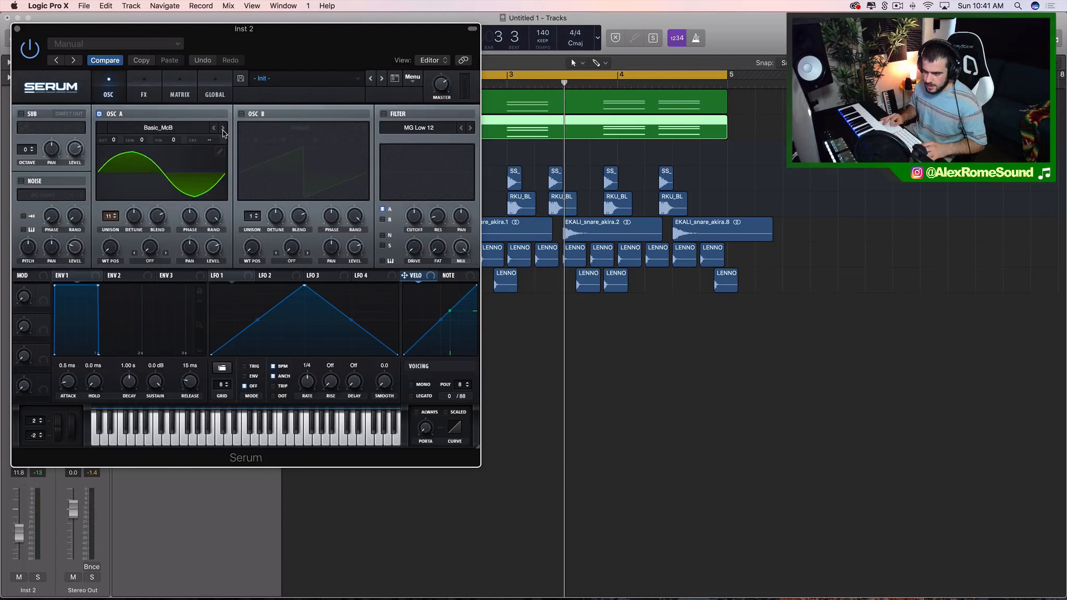
pyautogui.click(577, 103)
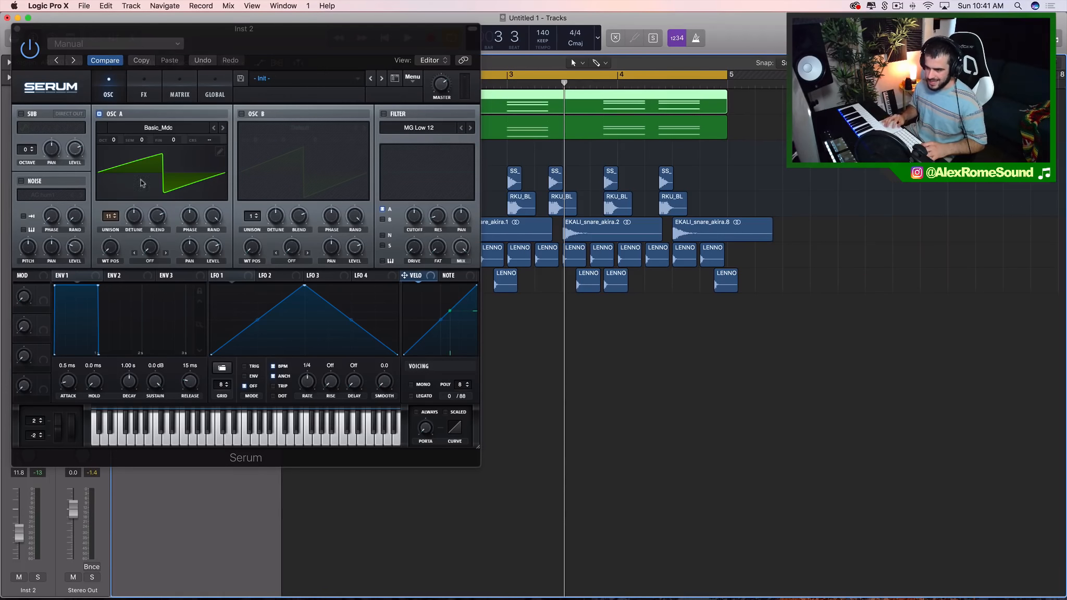
pyautogui.click(220, 131)
pyautogui.click(223, 129)
pyautogui.click(223, 129)
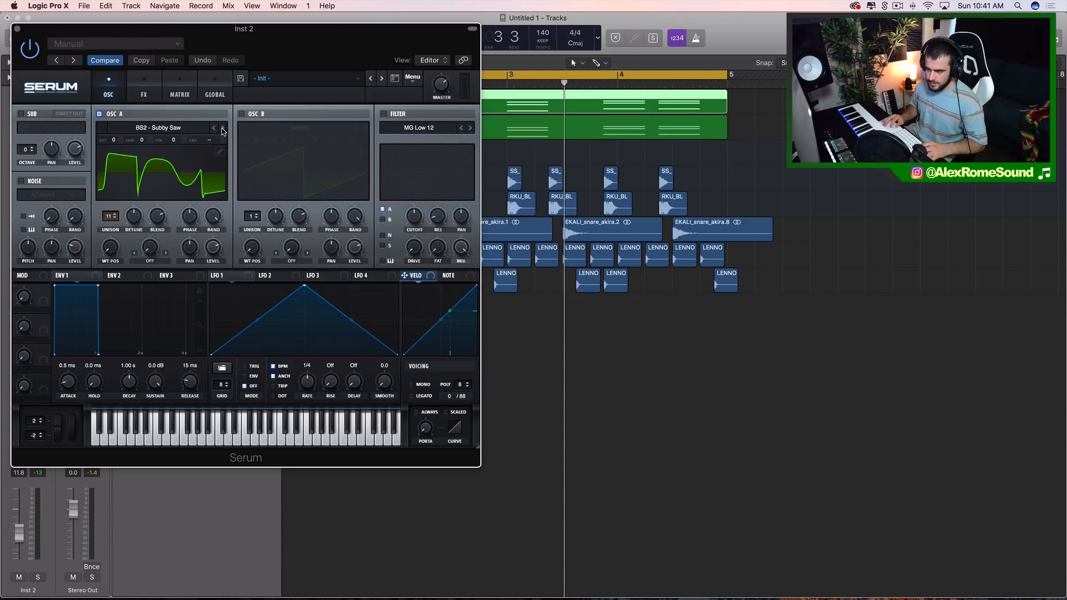
pyautogui.click(223, 130)
pyautogui.click(223, 130)
pyautogui.click(222, 130)
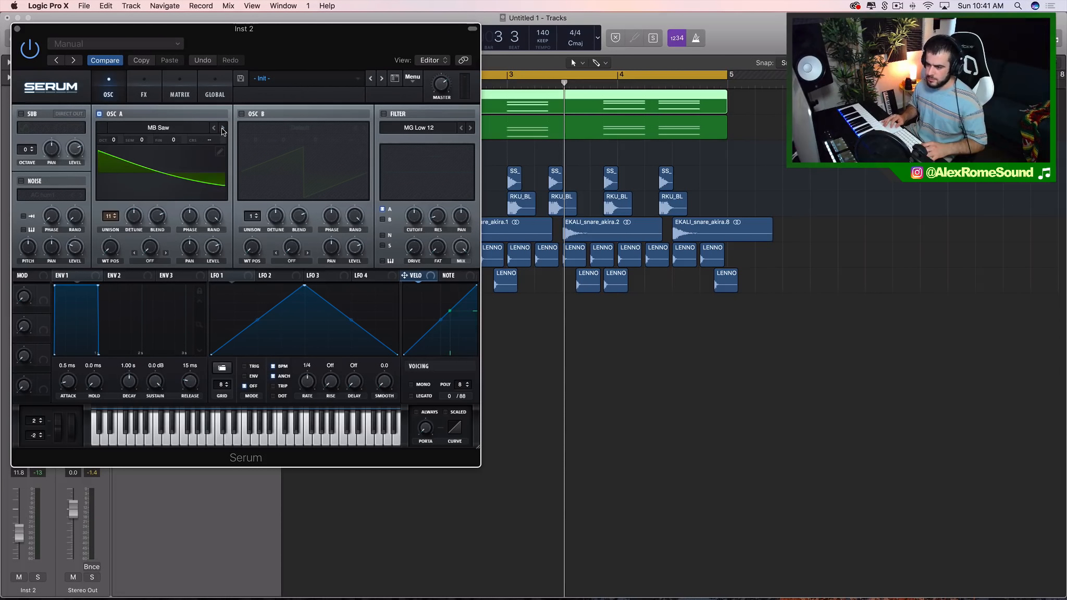
pyautogui.click(136, 212)
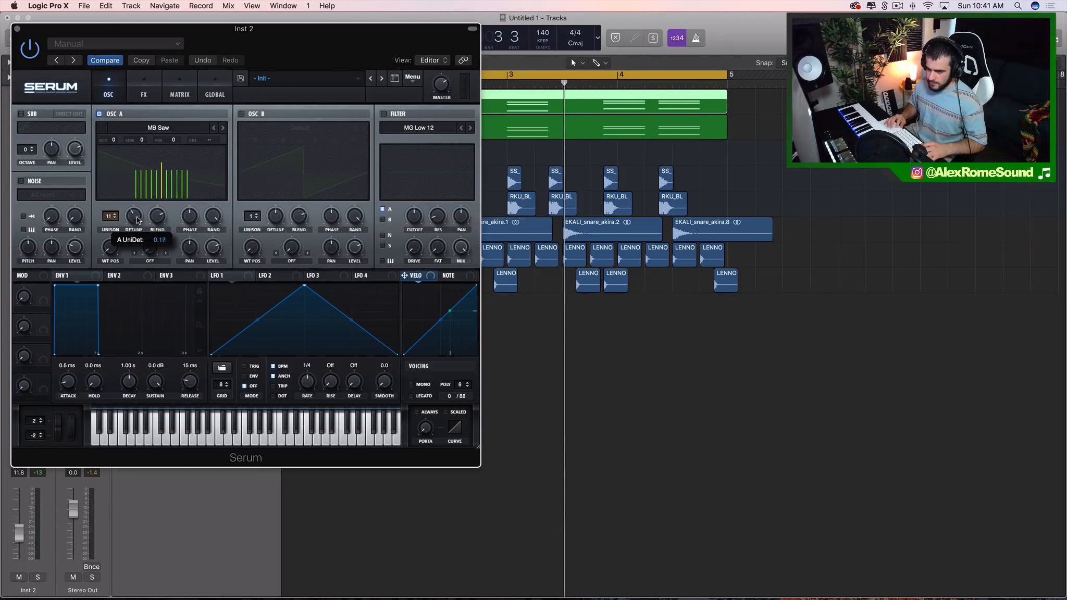
# Enable Serum's oscillator B with 9 unison voices and load the MB Saw wavetable into it.
pyautogui.click(241, 114)
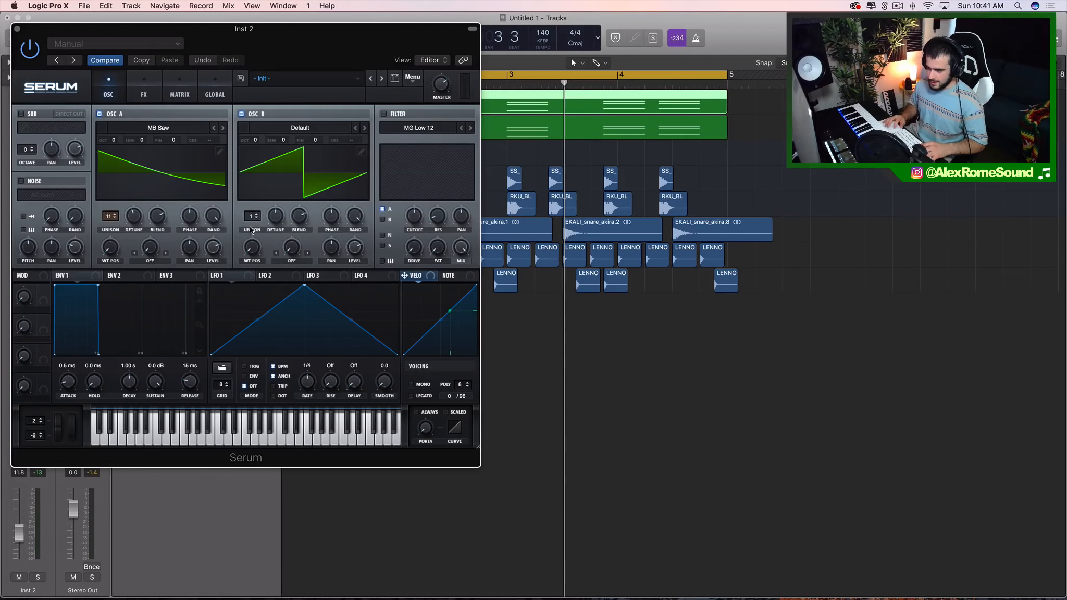
pyautogui.moveTo(251, 215); pyautogui.dragTo(252, 193)
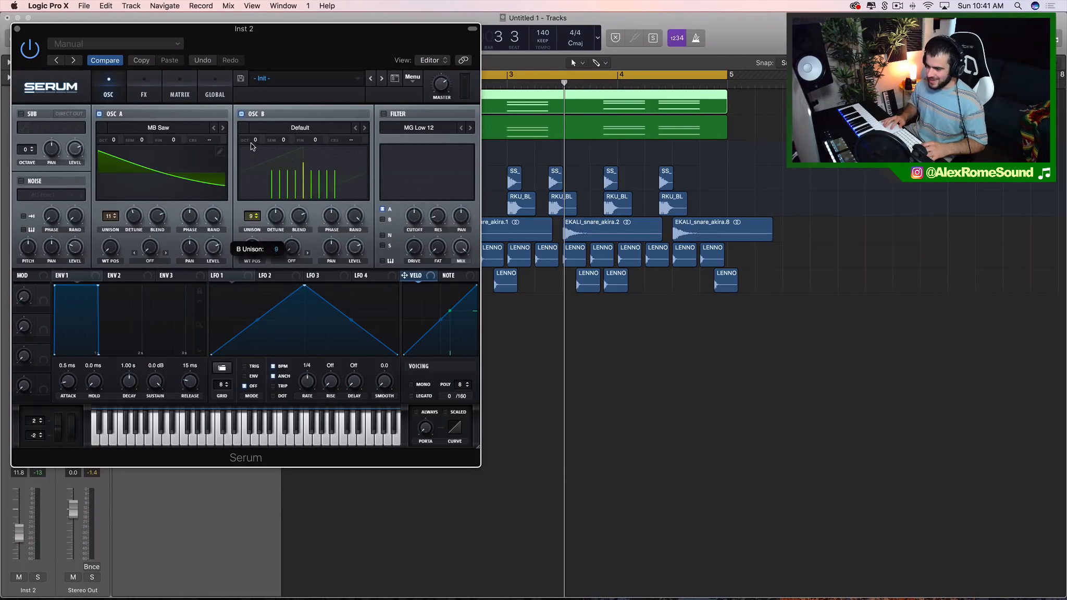
pyautogui.click(365, 127)
pyautogui.click(365, 128)
pyautogui.click(365, 128)
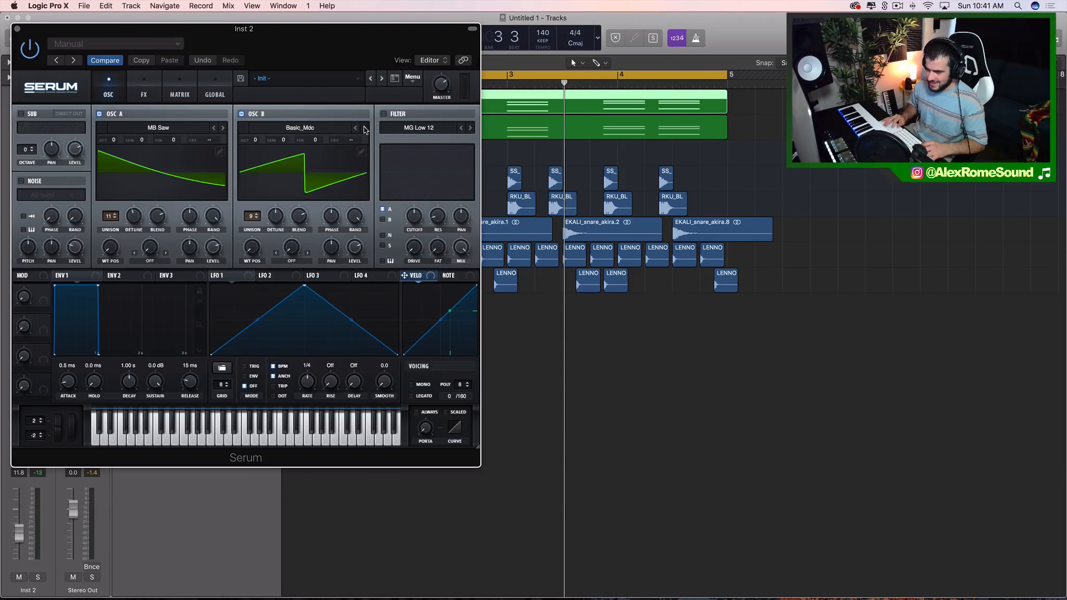
pyautogui.click(365, 127)
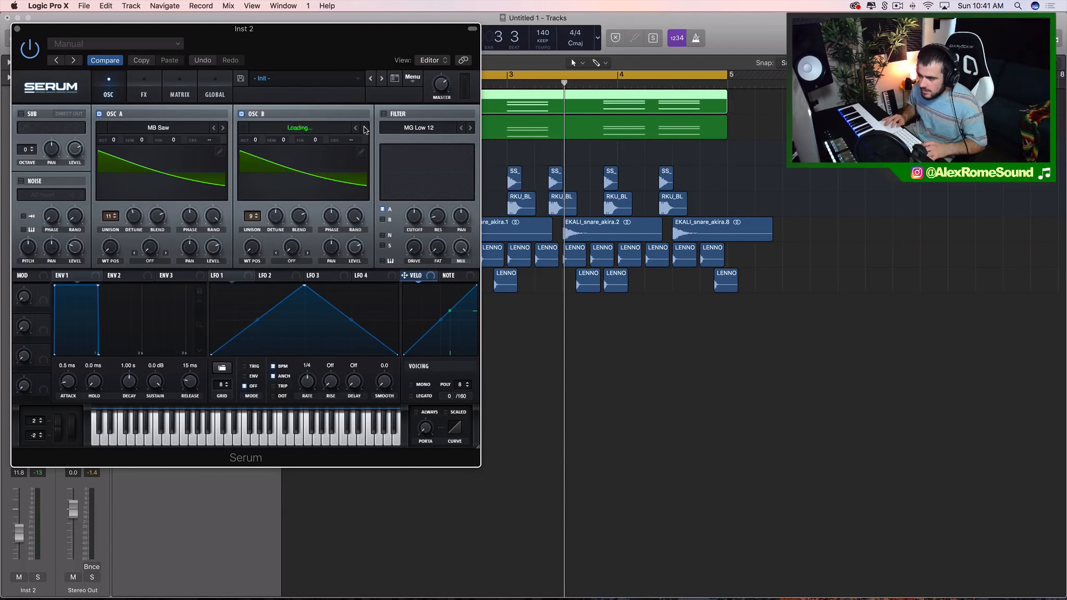
pyautogui.click(355, 127)
# Adjust oscillator B's unison detune, then raise it one octave at a level of about 40%.
pyautogui.moveTo(275, 216); pyautogui.dragTo(275, 219)
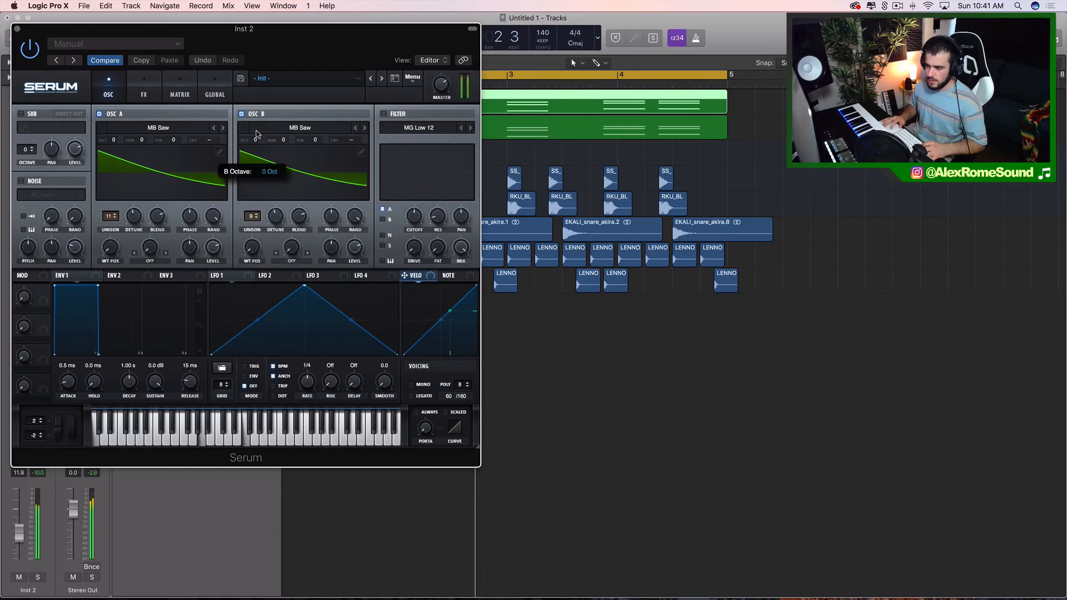
pyautogui.moveTo(256, 134); pyautogui.dragTo(256, 131)
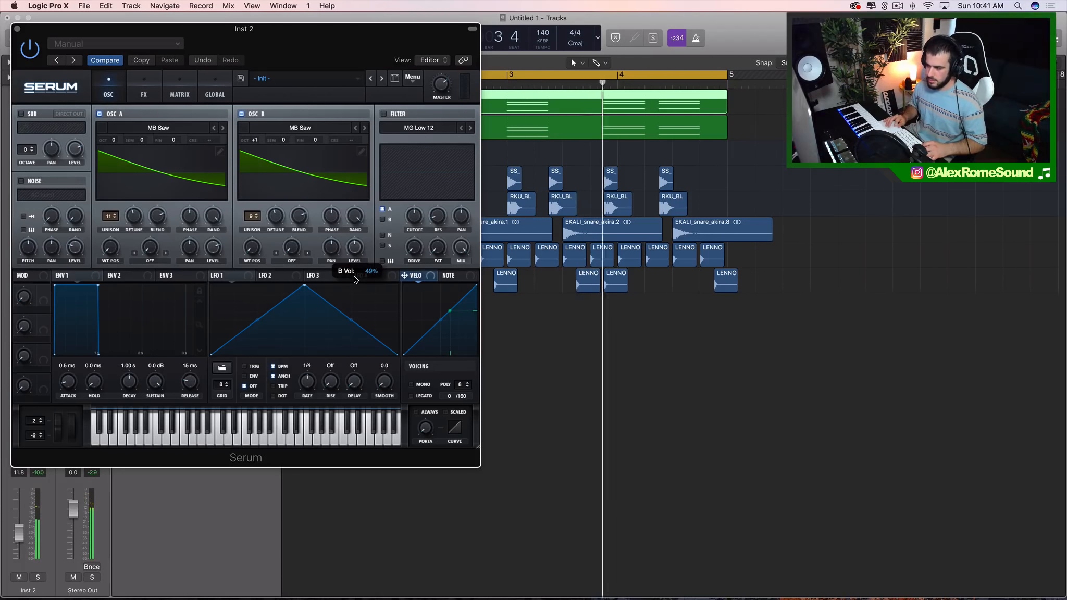
pyautogui.click(17, 29)
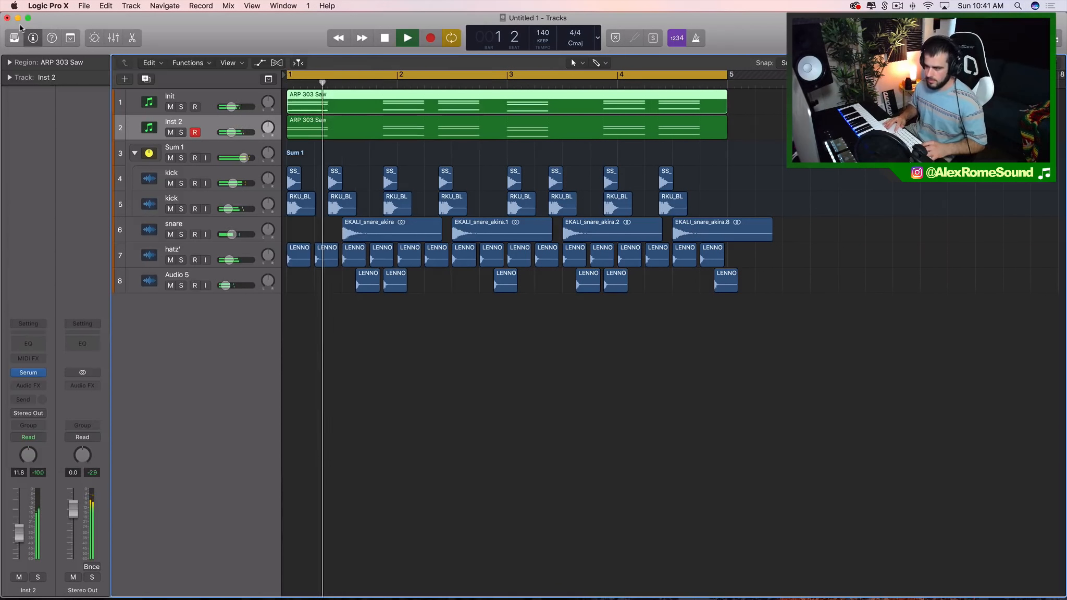
# Group the Init and Inst 2 tracks into a summing track stack.
pyautogui.rightClick(207, 101)
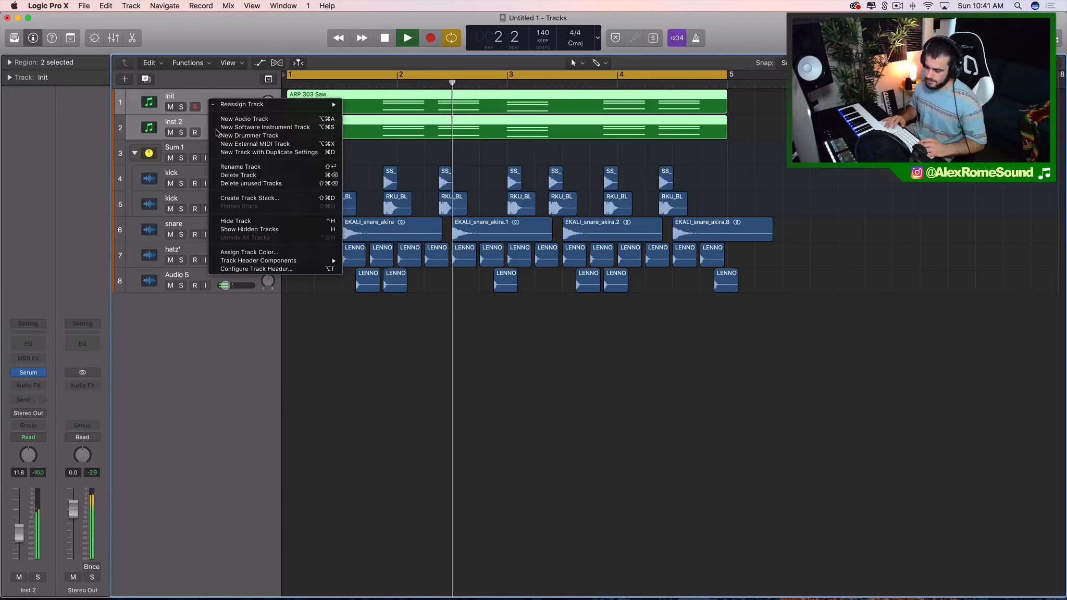
pyautogui.click(265, 198)
pyautogui.click(621, 101)
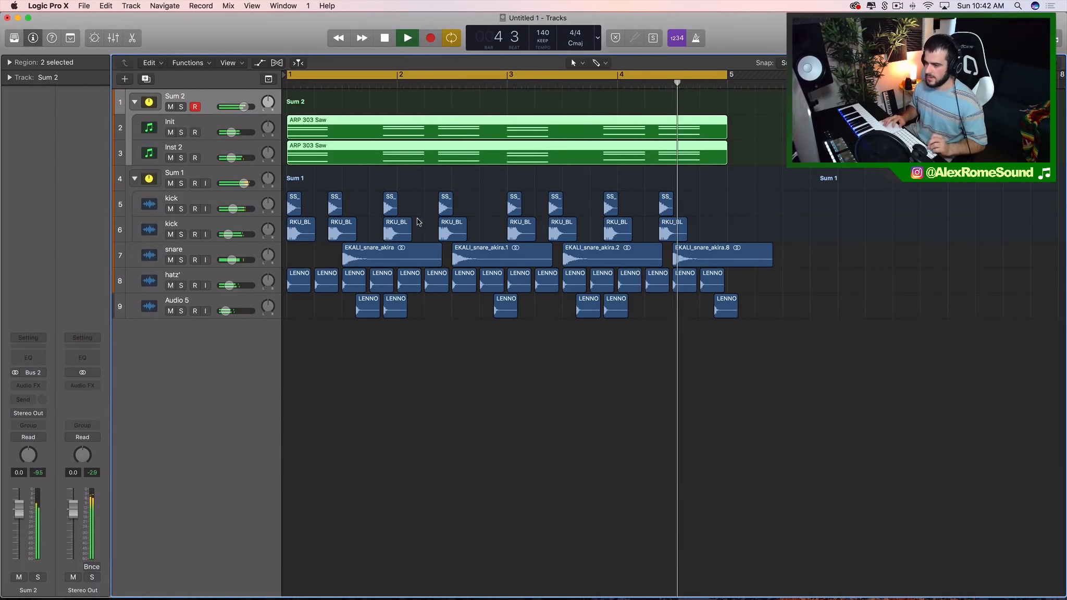
pyautogui.click(419, 222)
# Lower the Sum 2 stack's volume to -3.5 dB and audition it soloed.
pyautogui.moveTo(244, 107); pyautogui.dragTo(238, 106)
pyautogui.click(182, 107)
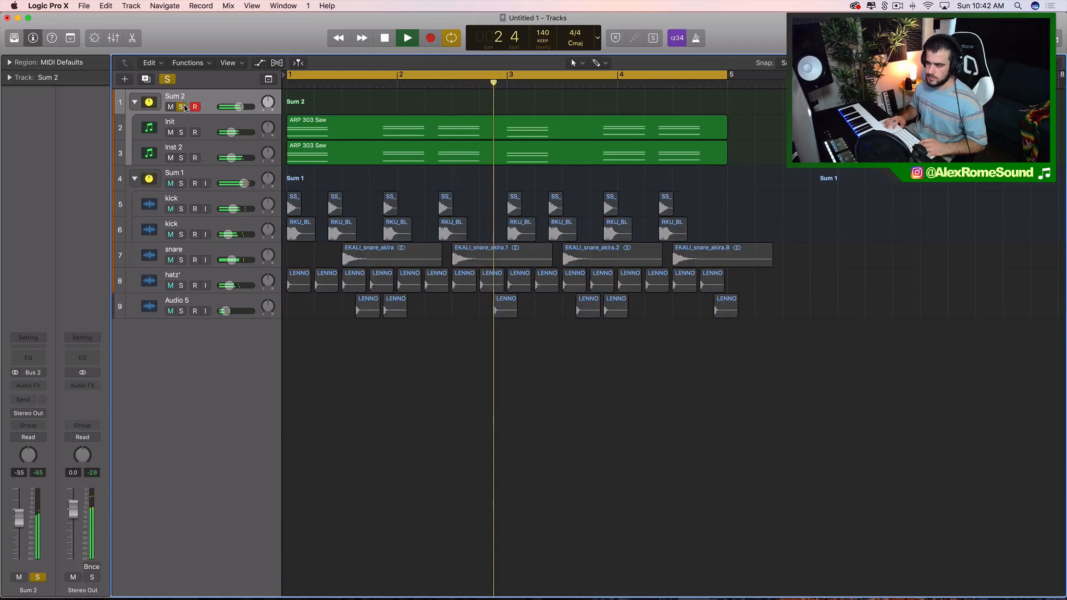
pyautogui.press('space')
pyautogui.press('space')
pyautogui.press('space')
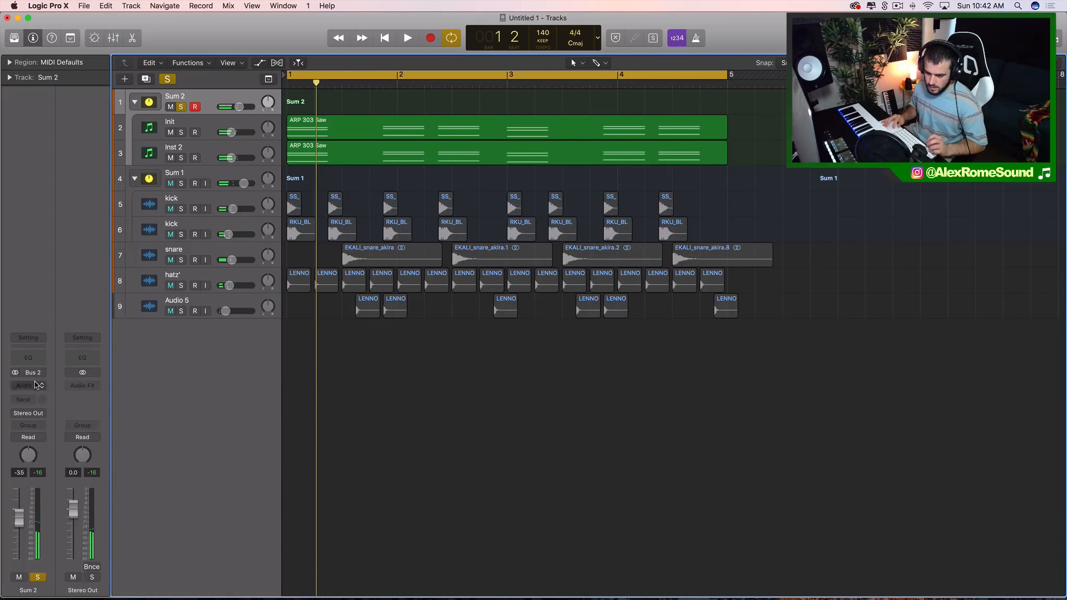
# Insert the Nicky Romero Kickstart plug-in on the Sum 2 stack and audition it.
pyautogui.click(35, 385)
pyautogui.moveTo(77, 576)
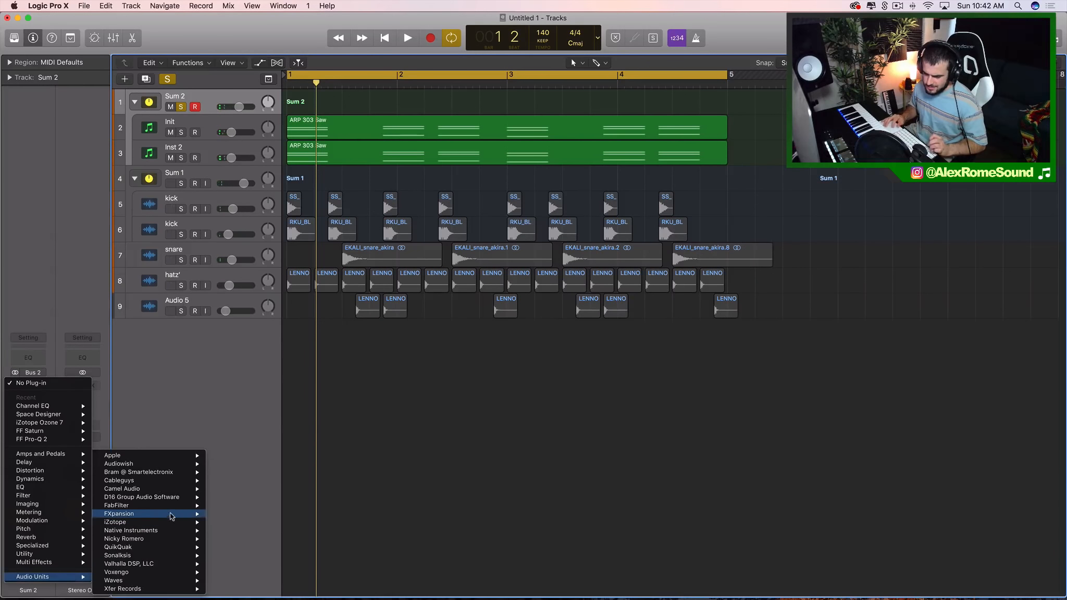
pyautogui.moveTo(151, 546)
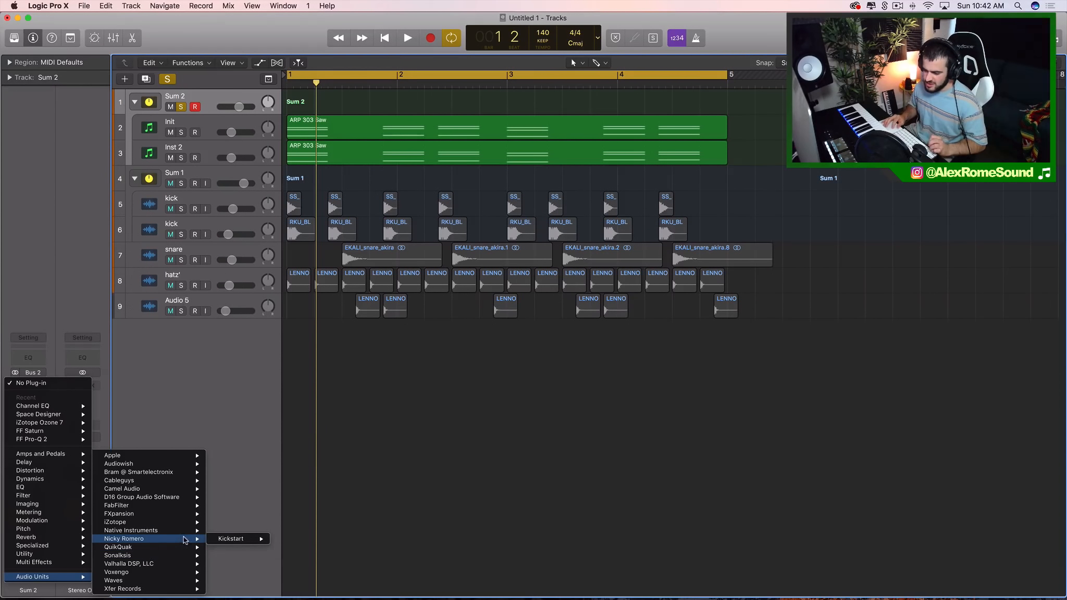
pyautogui.moveTo(251, 540)
pyautogui.click(290, 538)
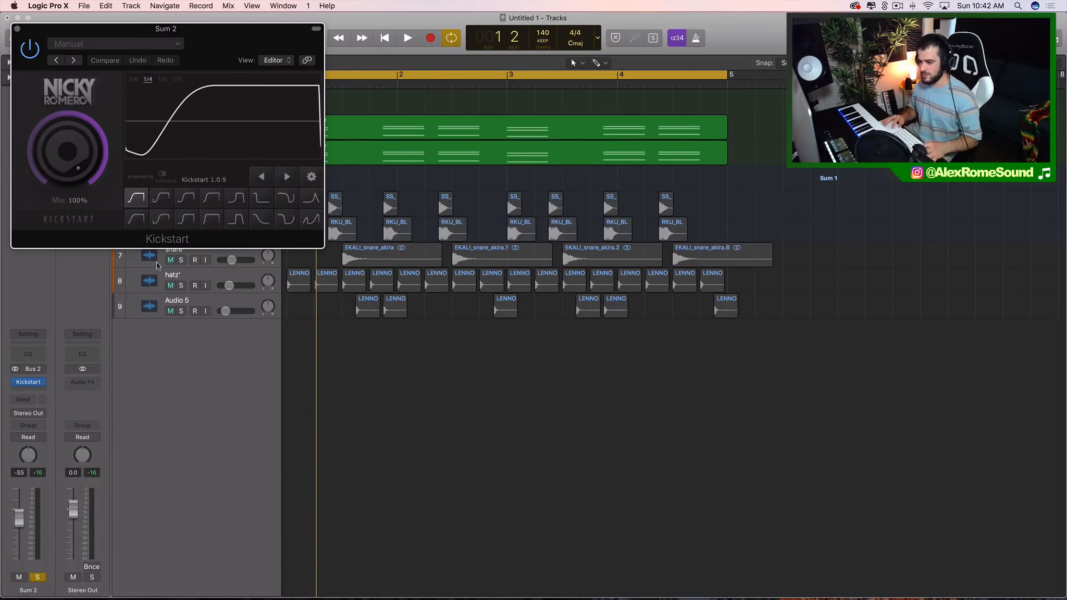
pyautogui.press('space')
pyautogui.click(17, 28)
pyautogui.press('space')
# Replace Kickstart on the Sum 2 stack with the stereo FabFilter Pro-C 2 compressor.
pyautogui.click(43, 385)
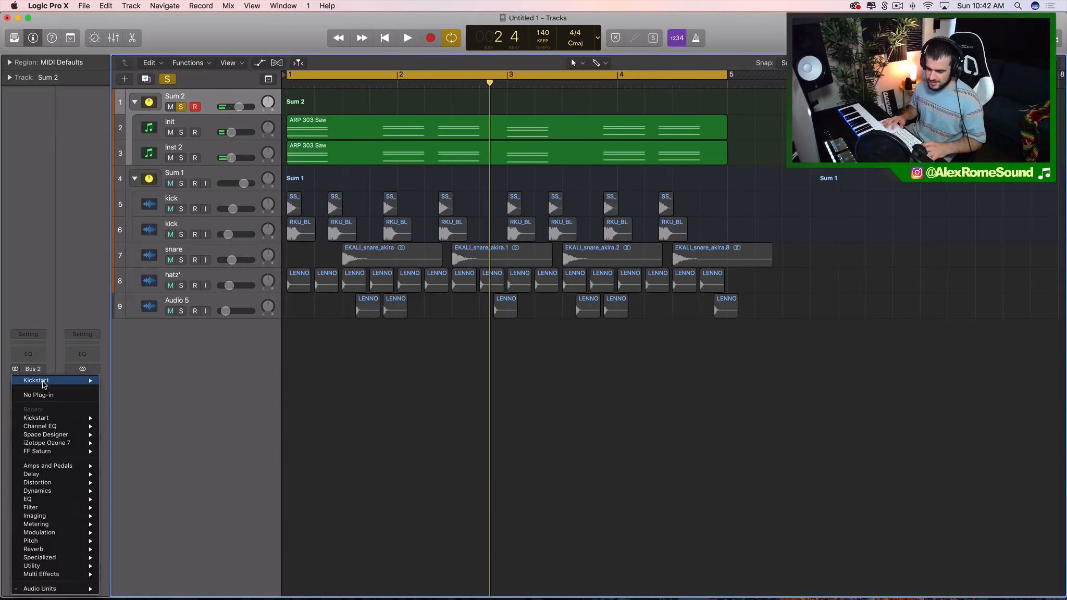
pyautogui.moveTo(65, 589)
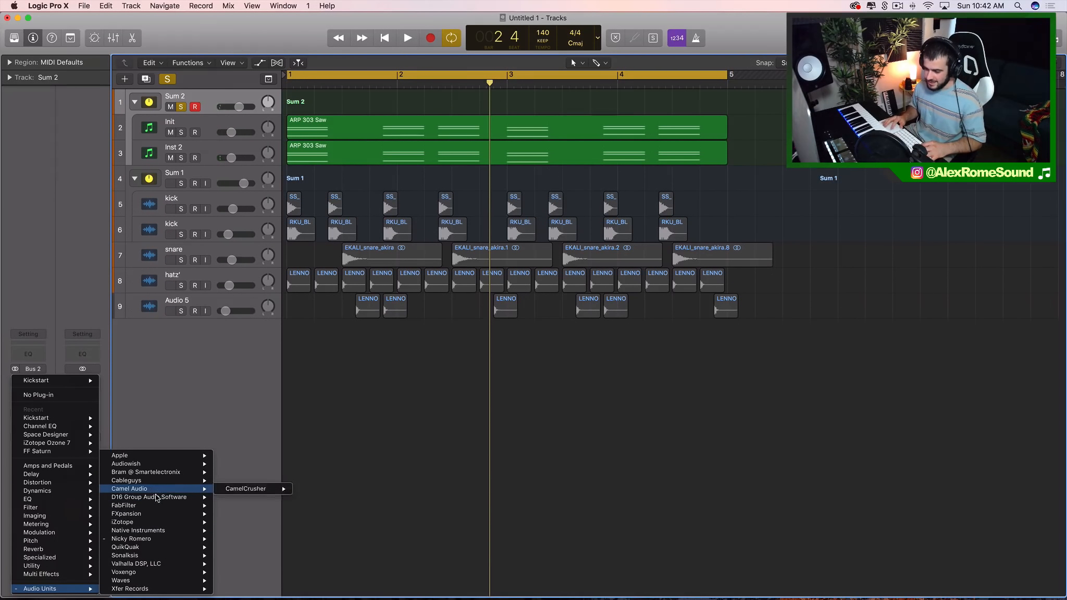
pyautogui.moveTo(160, 519)
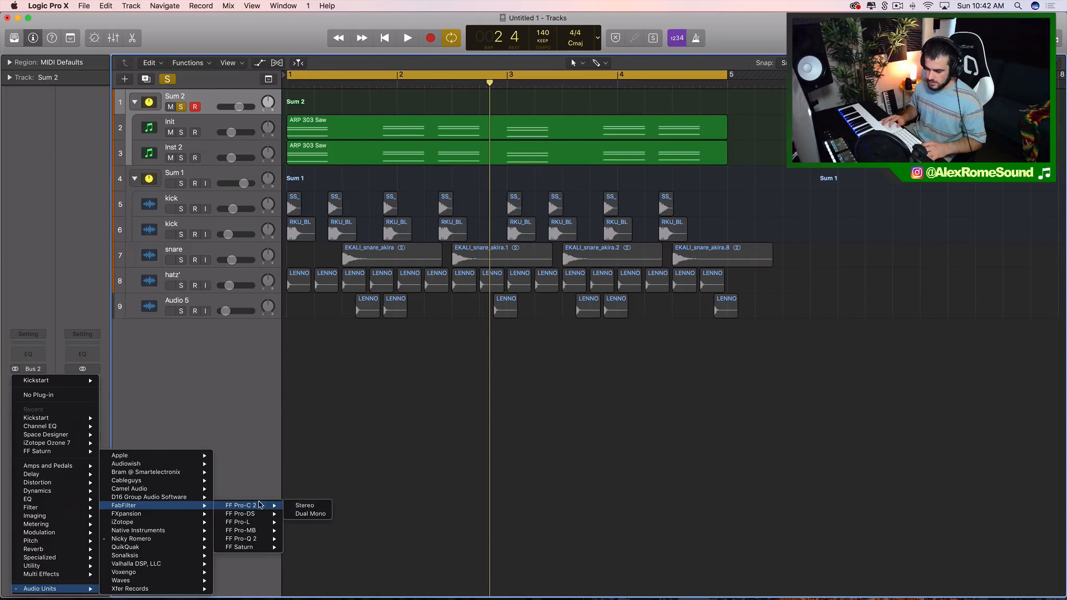
pyautogui.click(304, 505)
# Set Pro-C 2's side-chain source to kick (Audio 1) and expand its side-chain section.
pyautogui.moveTo(381, 42); pyautogui.dragTo(477, 57)
pyautogui.click(470, 53)
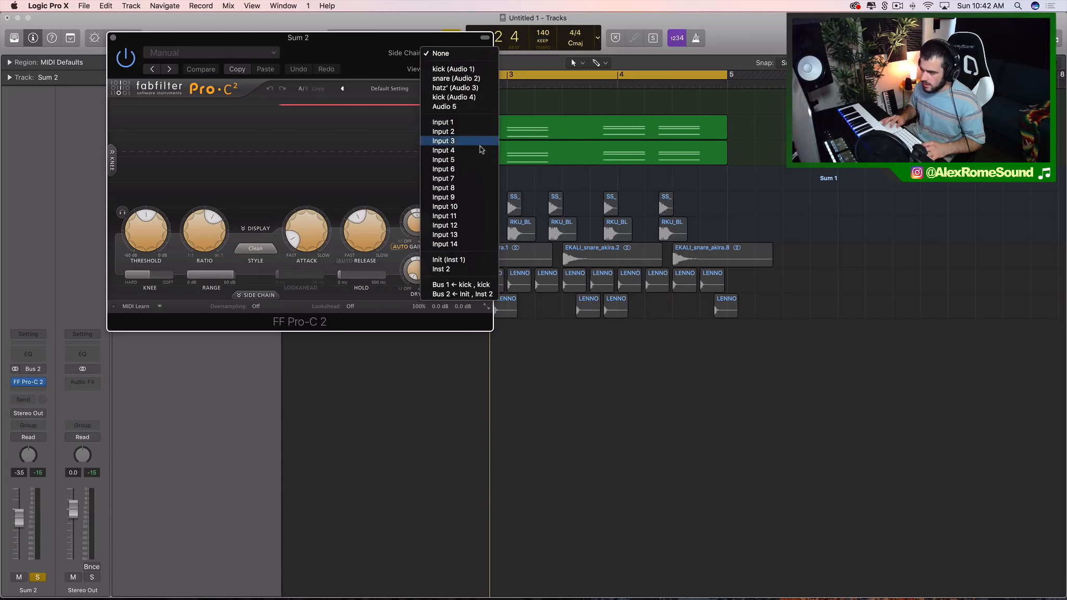
pyautogui.click(455, 70)
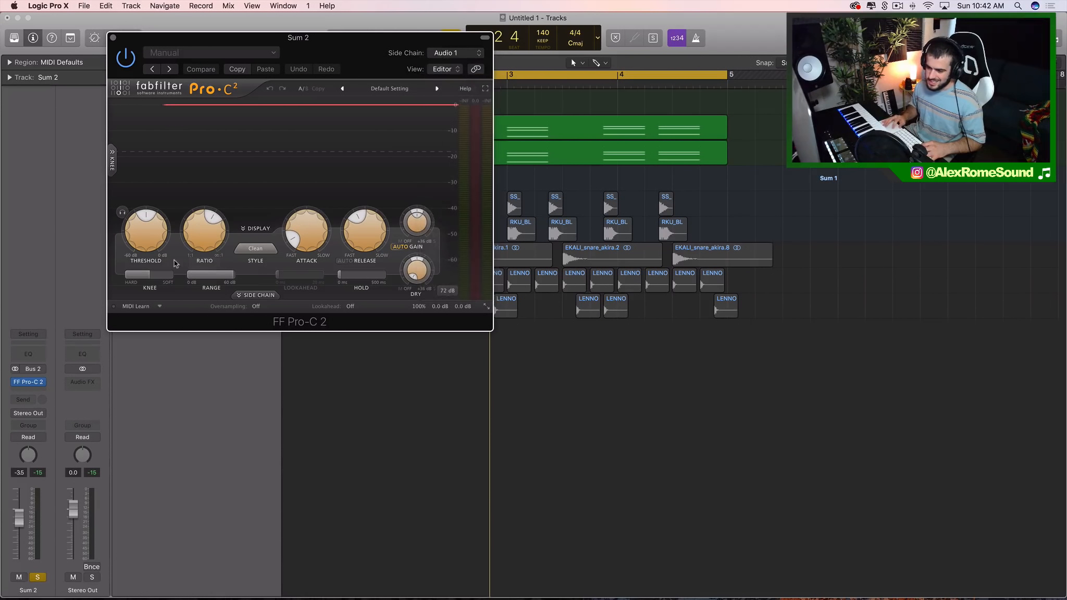
pyautogui.click(265, 296)
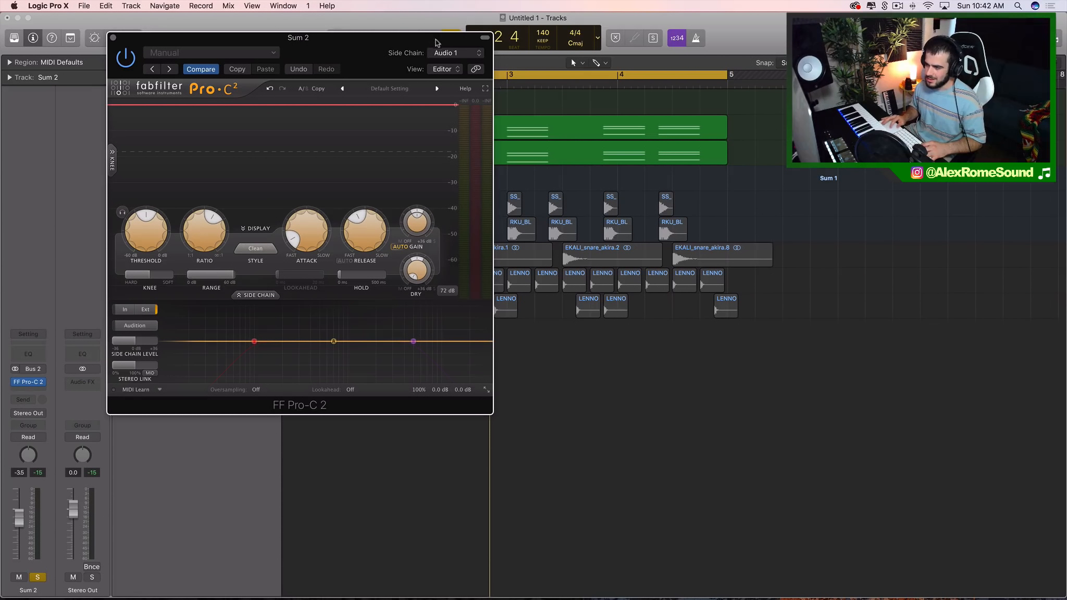
pyautogui.click(451, 53)
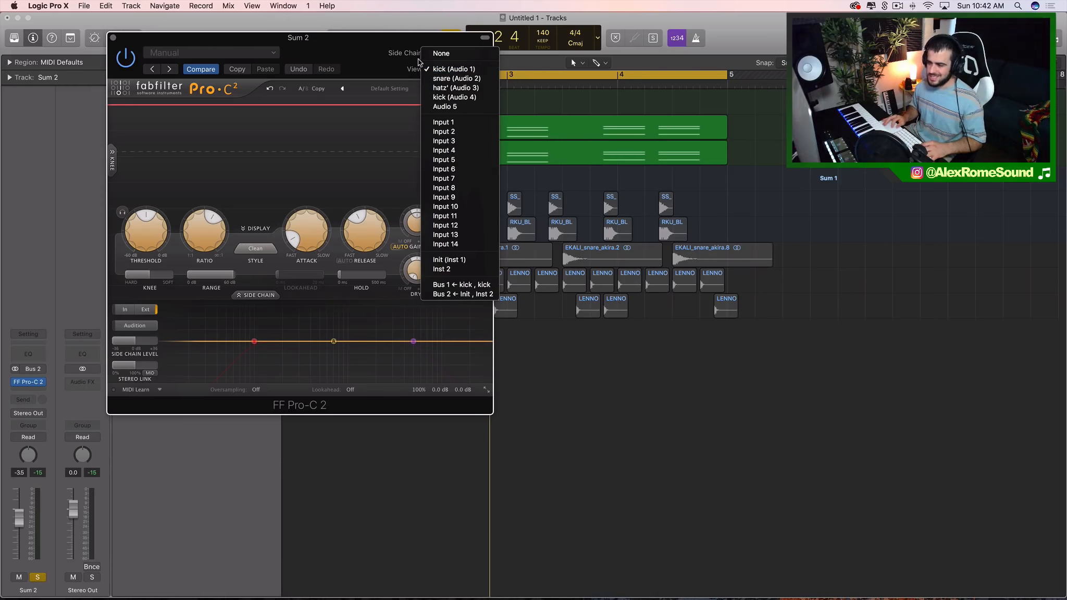
pyautogui.click(397, 51)
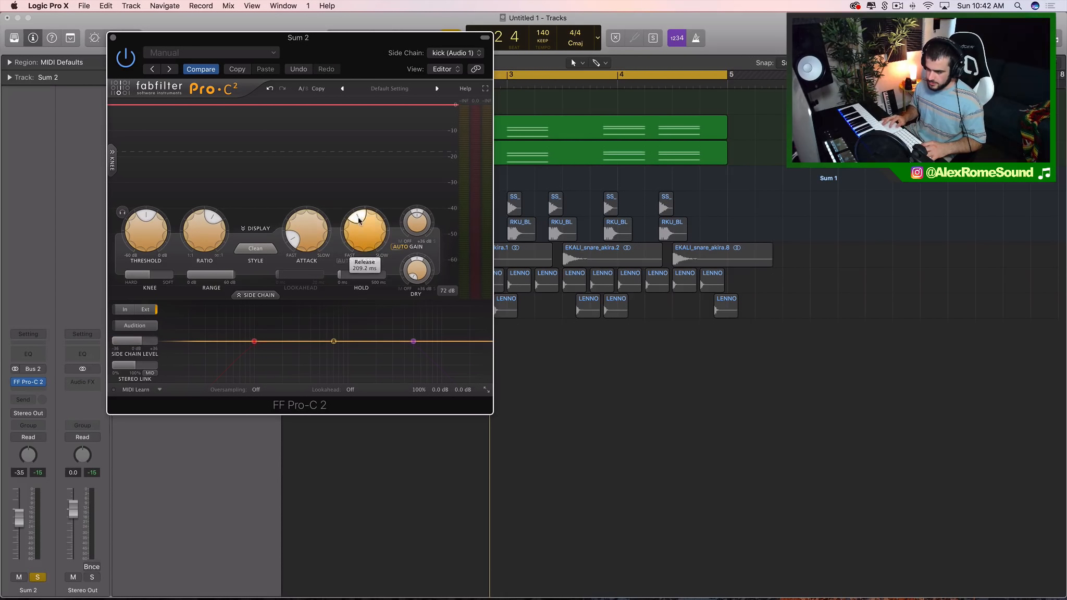
# Play the loop, unsolo the Sum 2 stack and lower its volume to -5.8 dB.
pyautogui.press('space')
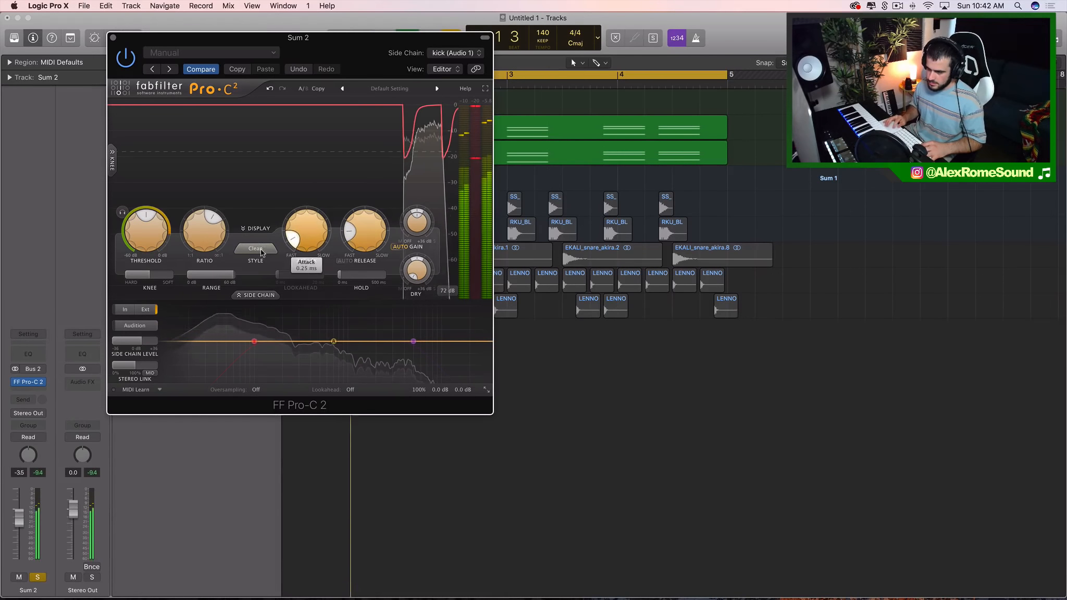
pyautogui.press('s')
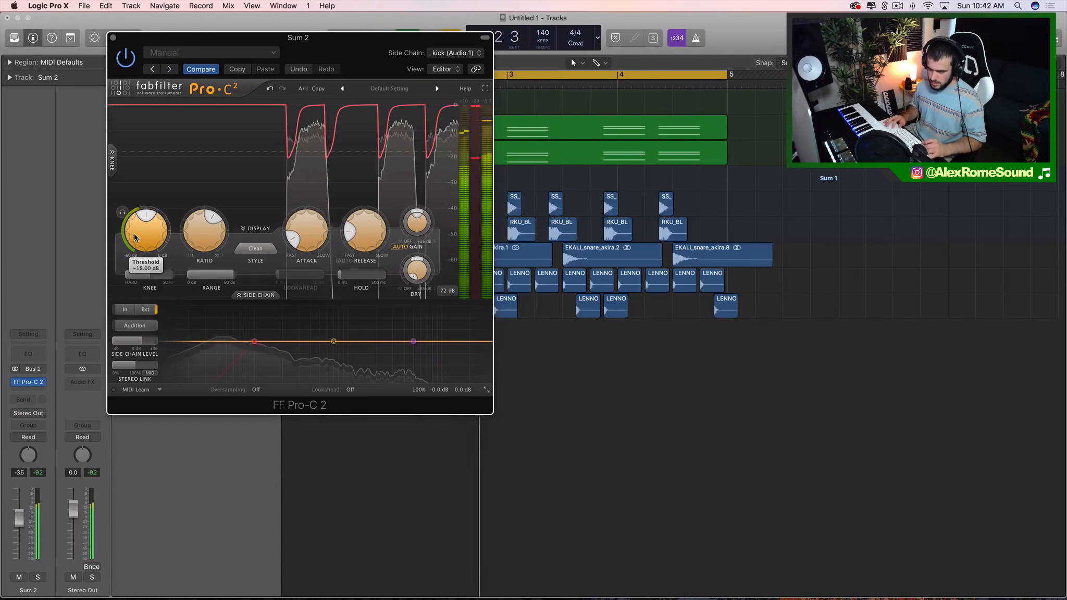
pyautogui.click(113, 38)
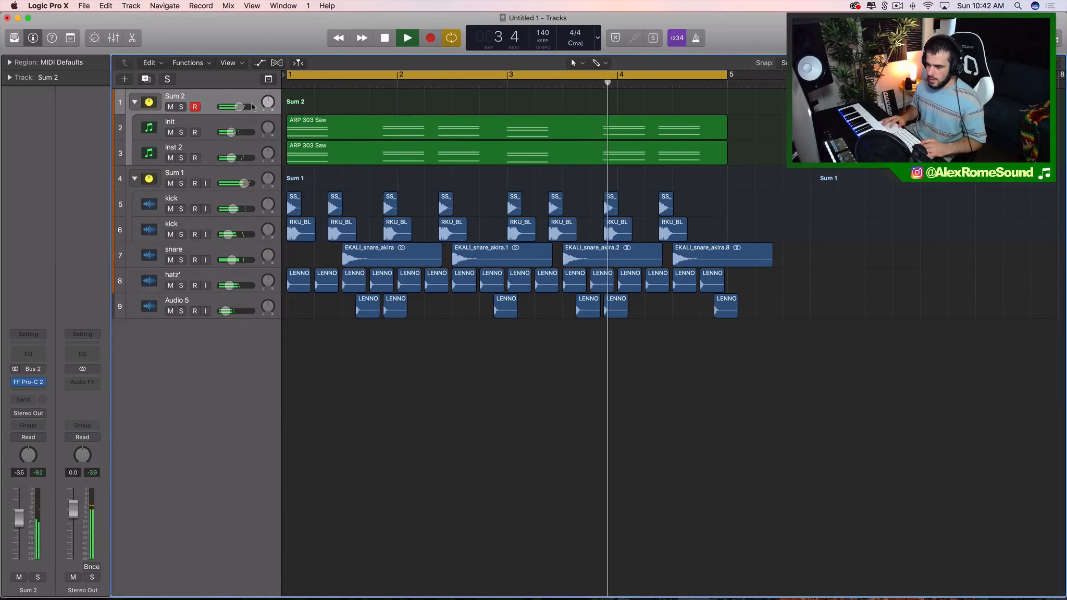
pyautogui.moveTo(240, 107); pyautogui.dragTo(236, 106)
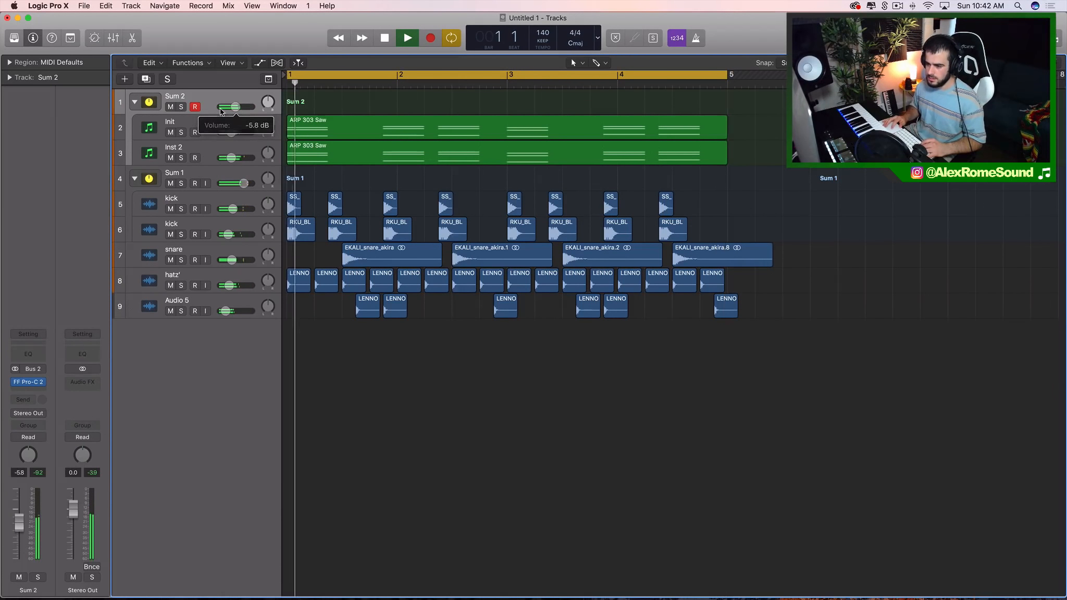
# Insert ValhallaVintageVerb after Pro-C 2 on the Sum 2 stack with its mix at about 6.4%.
pyautogui.click(26, 385)
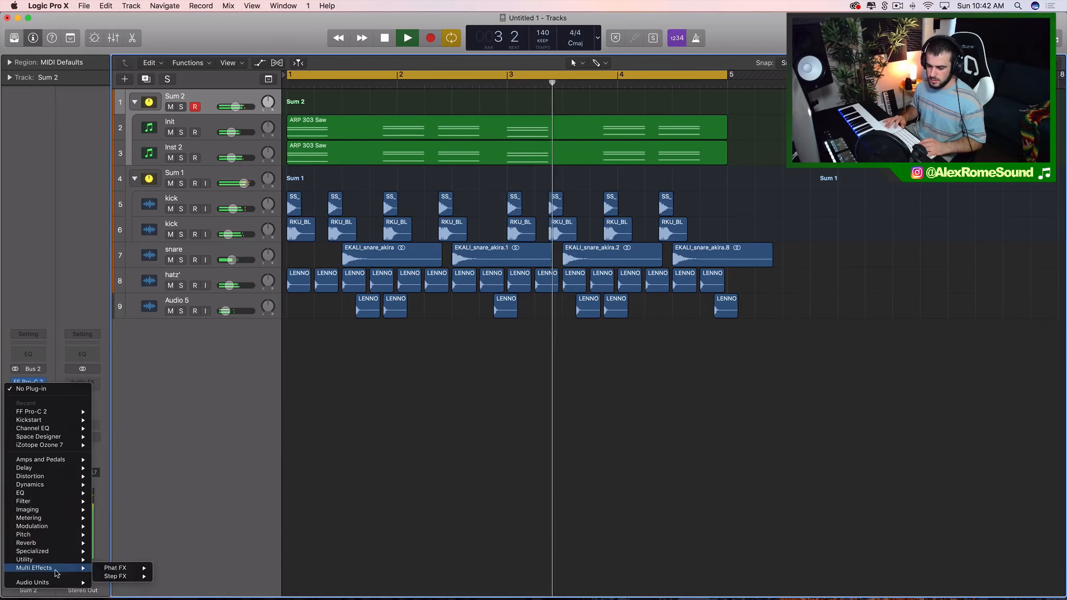
pyautogui.moveTo(49, 582)
pyautogui.moveTo(163, 563)
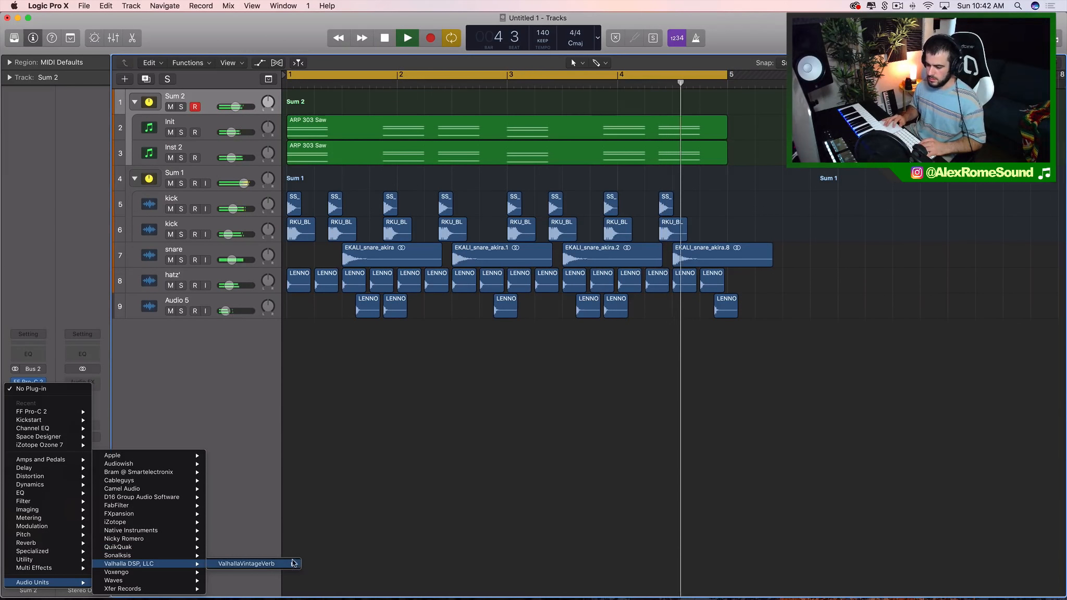
pyautogui.click(317, 564)
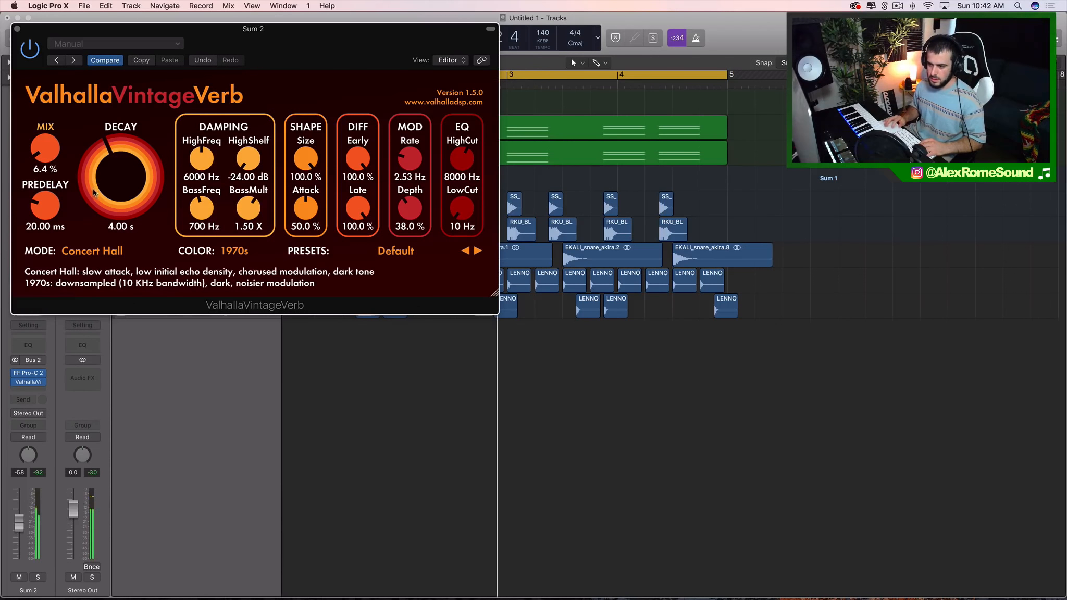
# Adjust the reverb's decay time and raise its low cut.
pyautogui.moveTo(102, 177)
pyautogui.mouseDown()
pyautogui.moveTo(99, 195)
pyautogui.moveTo(103, 184)
pyautogui.mouseUp()
pyautogui.moveTo(458, 207); pyautogui.dragTo(452, 171)
pyautogui.click(17, 28)
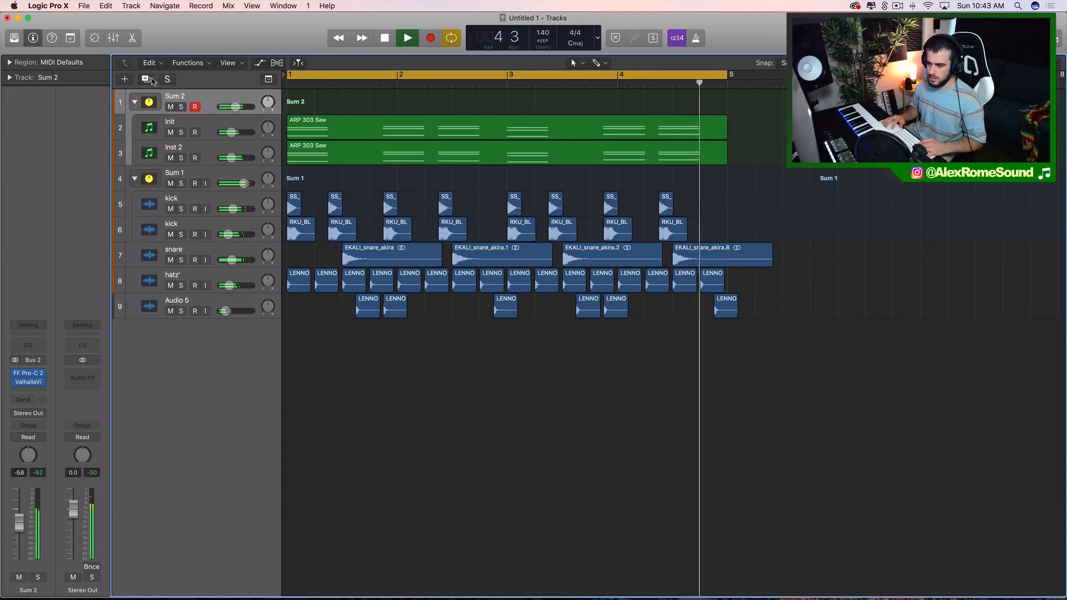
# Stop playback and duplicate the Sum 2 stack with its tracks and settings.
pyautogui.press('space')
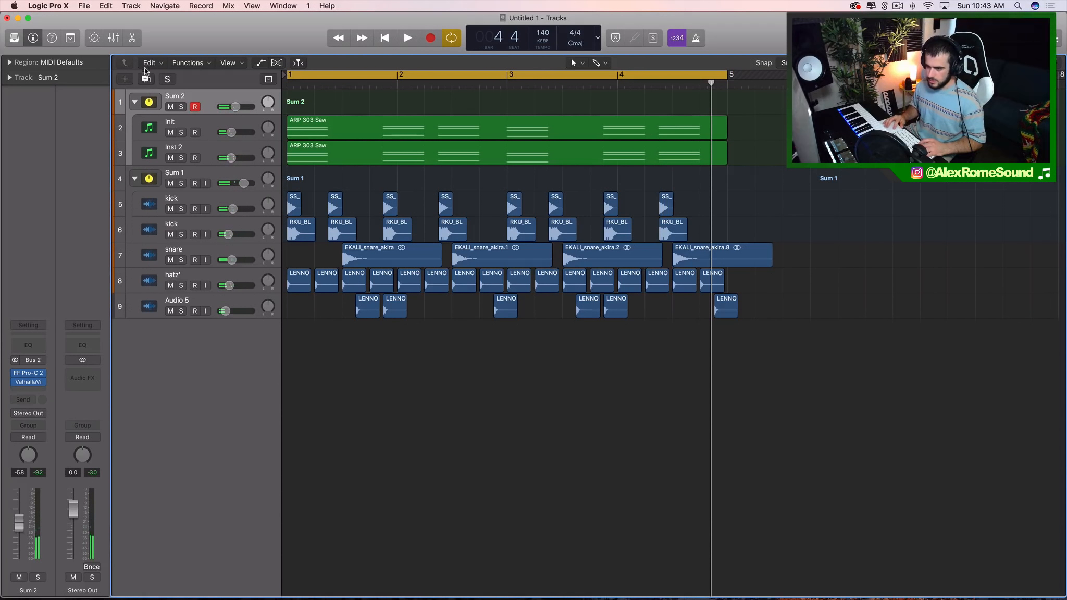
pyautogui.press('super+d')
# Open the original Inst 2 track's ARP 303 Saw region in an enlarged Piano Roll and solo that track.
pyautogui.click(666, 163)
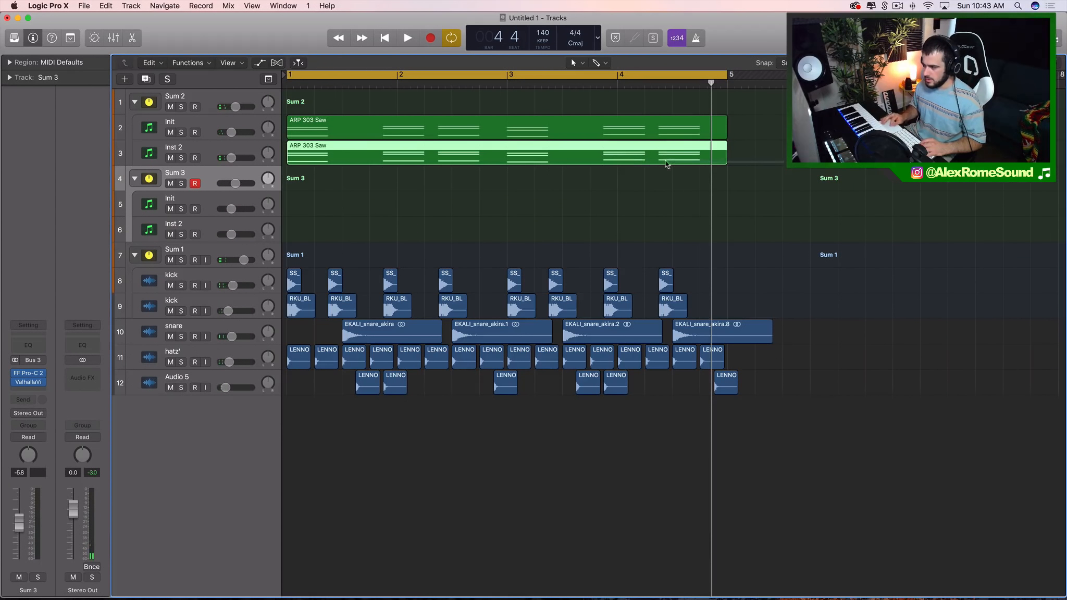
pyautogui.doubleClick(632, 157)
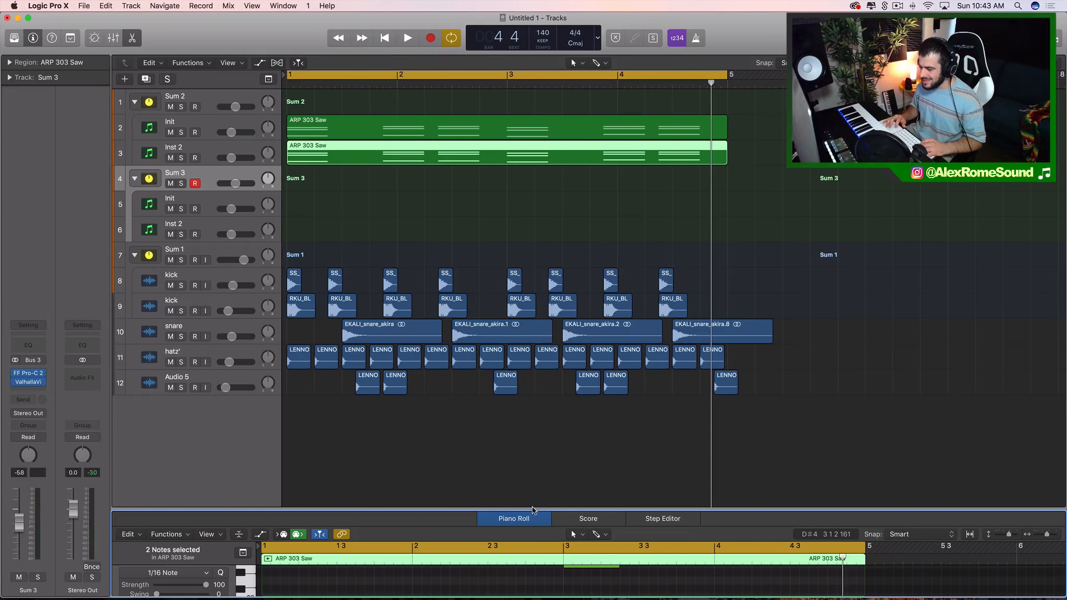
pyautogui.moveTo(531, 373); pyautogui.dragTo(516, 233)
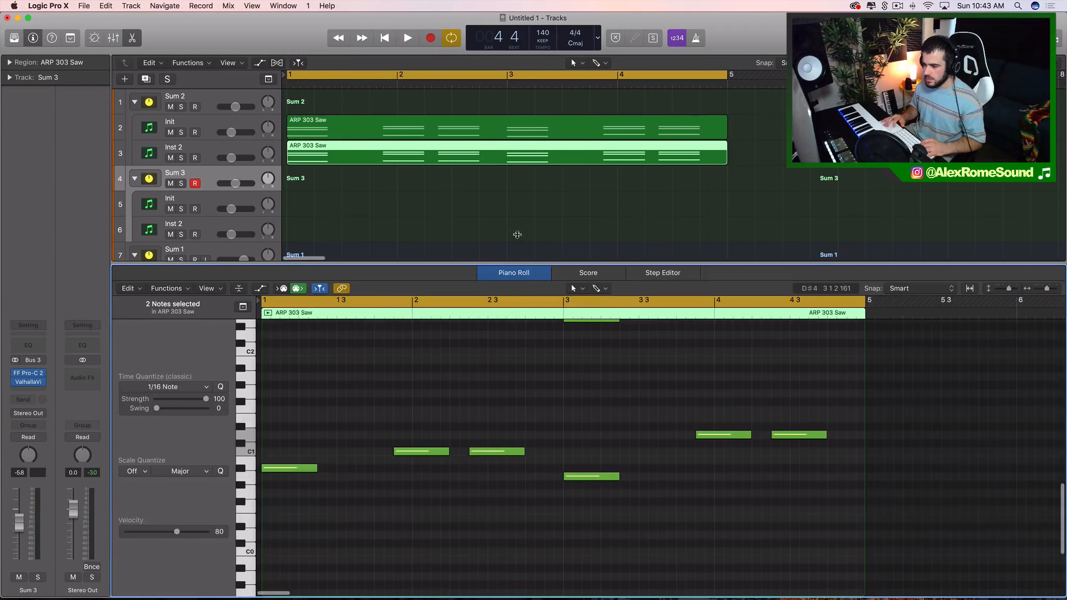
pyautogui.click(180, 158)
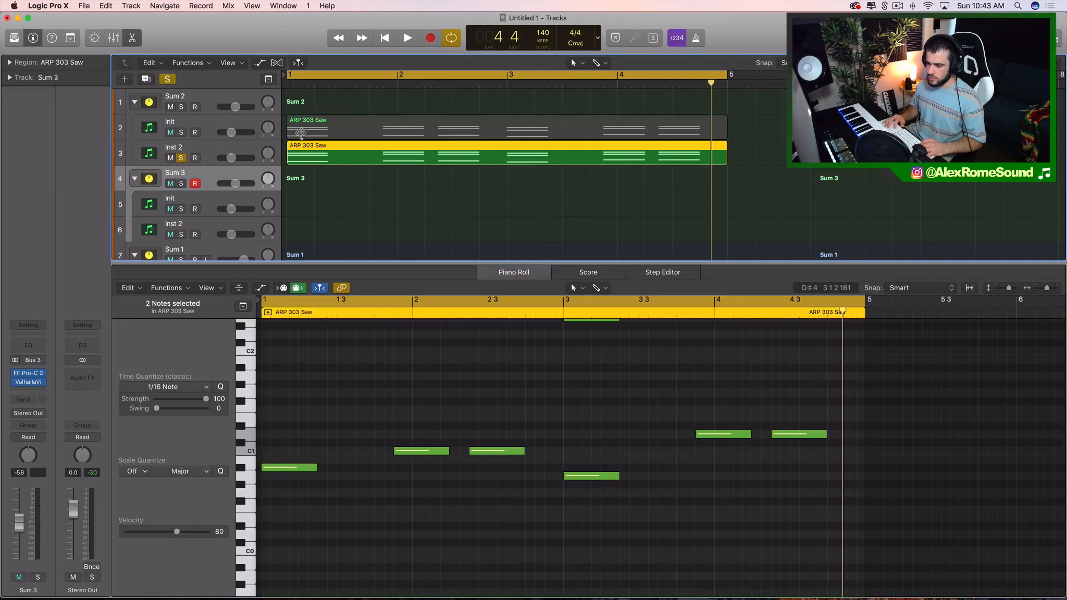
# Add an A2 note to the region's first chord at the start of bar 1.
pyautogui.click(354, 164)
pyautogui.press('space')
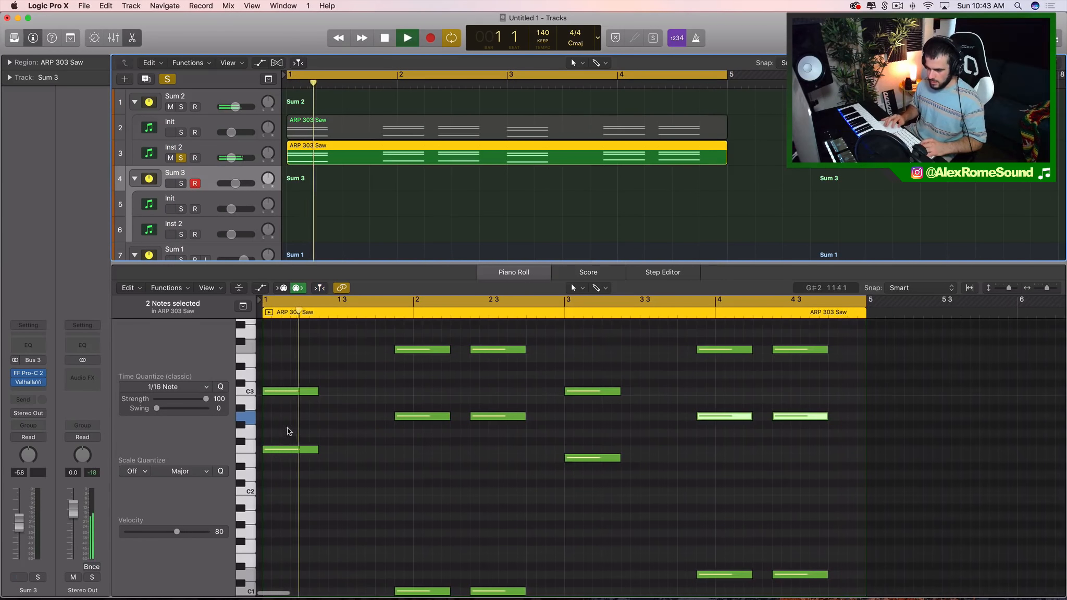
pyautogui.press('space')
pyautogui.press('space')
pyautogui.press('space')
pyautogui.keyDown('super'); pyautogui.click(274, 426); pyautogui.keyUp('super')
pyautogui.click(283, 426)
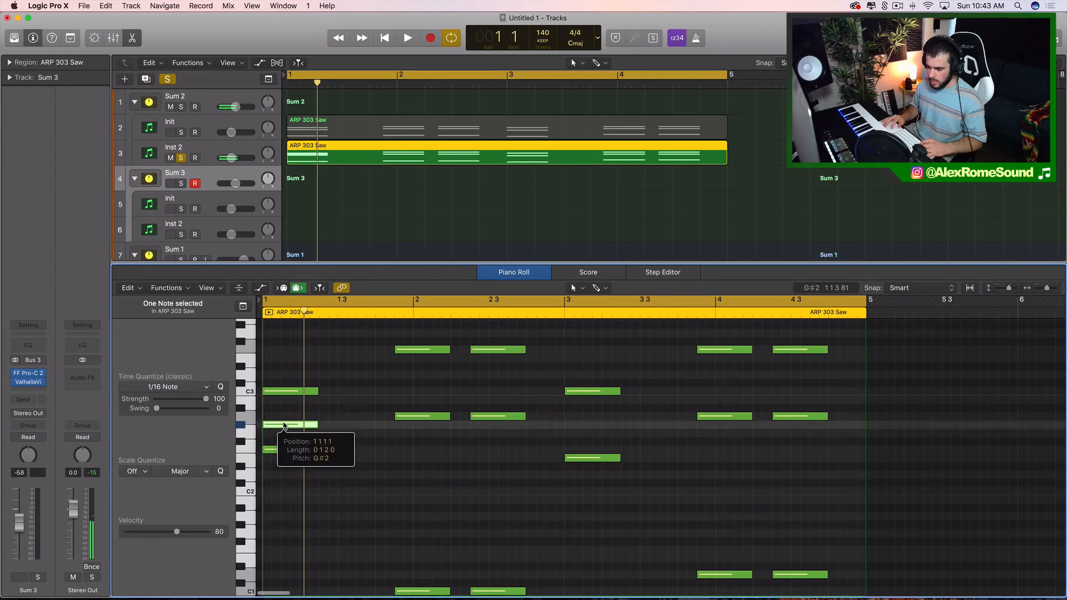
pyautogui.press('space')
pyautogui.moveTo(283, 426); pyautogui.dragTo(286, 415)
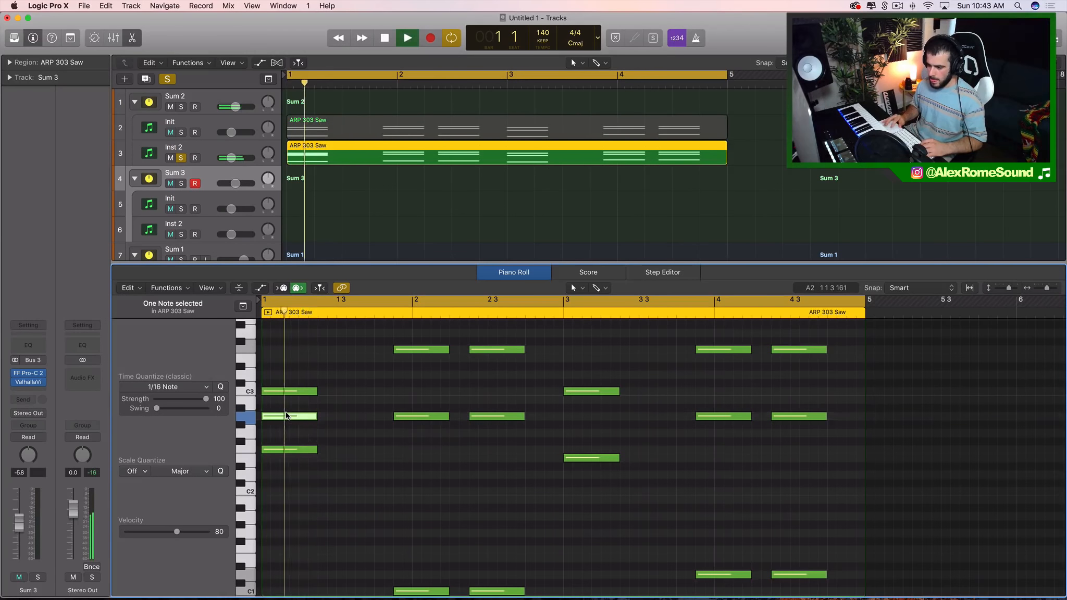
pyautogui.press('space')
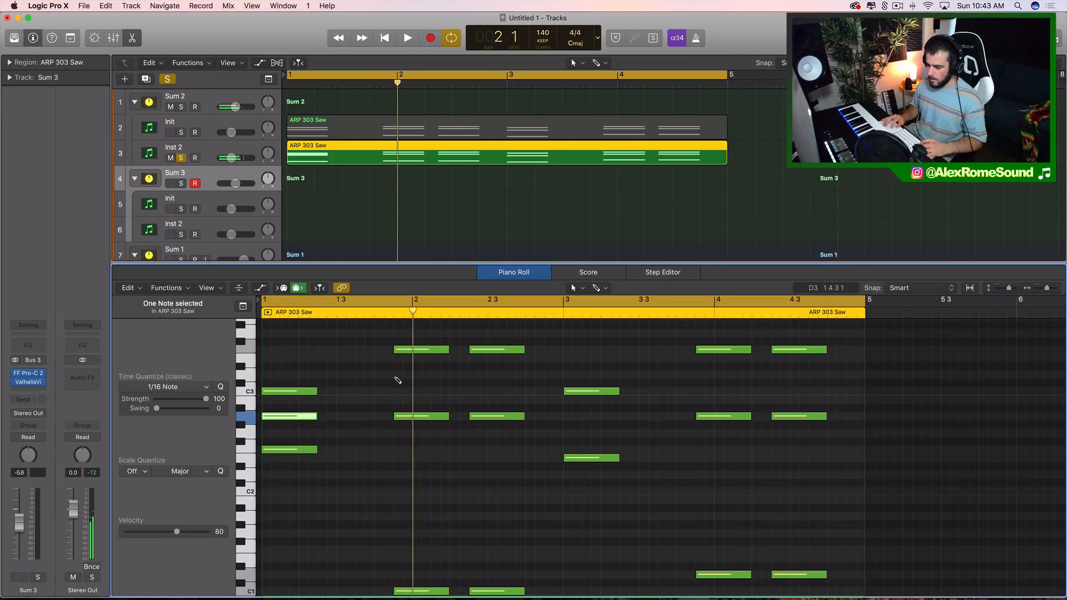
# Add a C3 note to each of the second and third chords around bar 2.
pyautogui.click(397, 380)
pyautogui.moveTo(397, 380); pyautogui.dragTo(398, 393)
pyautogui.press('space')
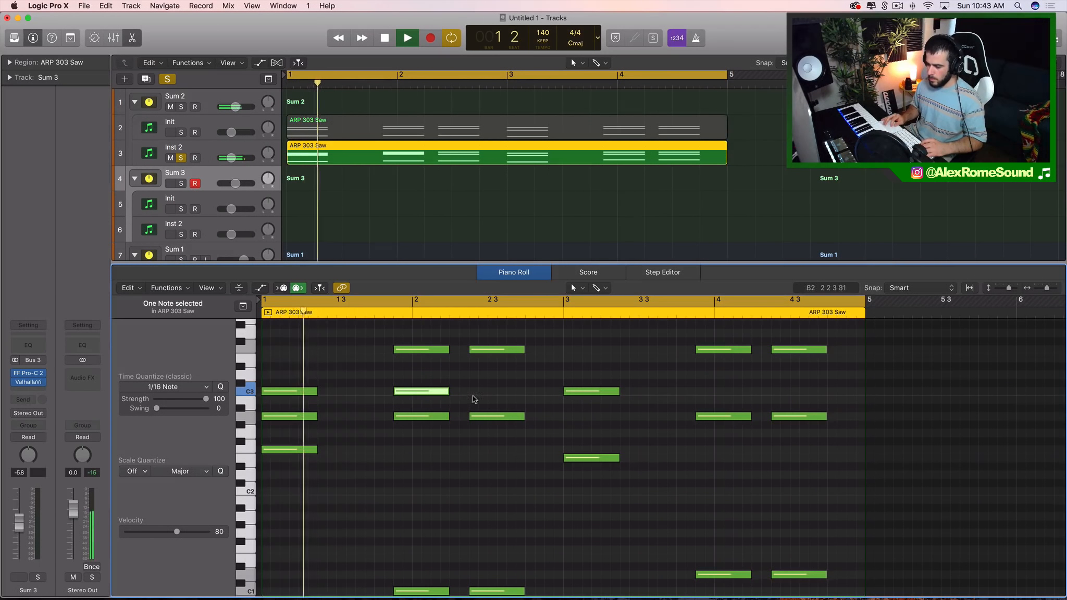
pyautogui.click(473, 394)
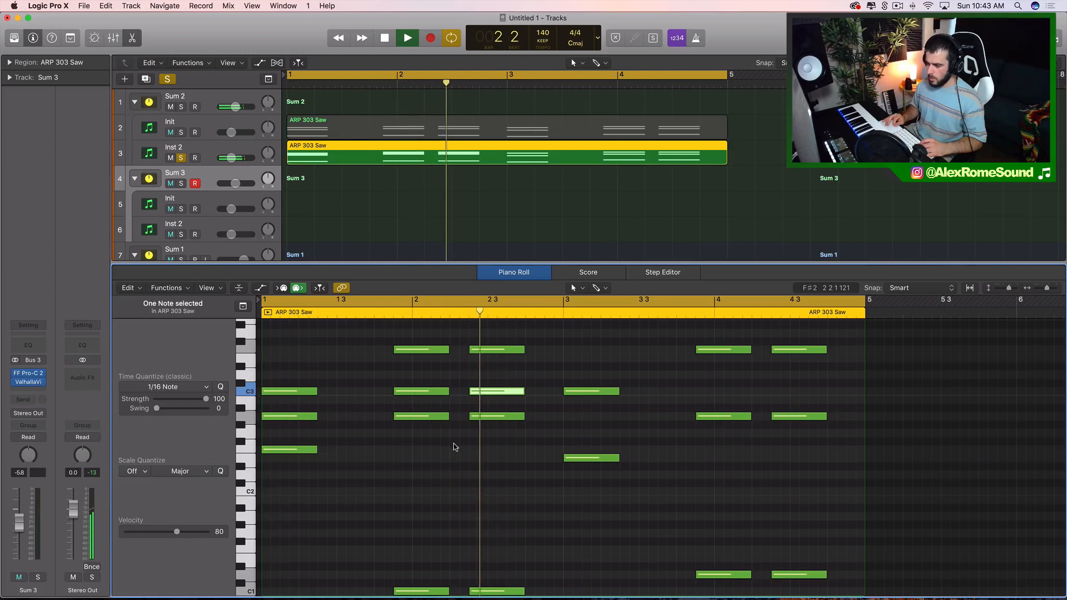
pyautogui.press('space')
# Add an A2 note to the chord at the start of bar 3.
pyautogui.click(573, 433)
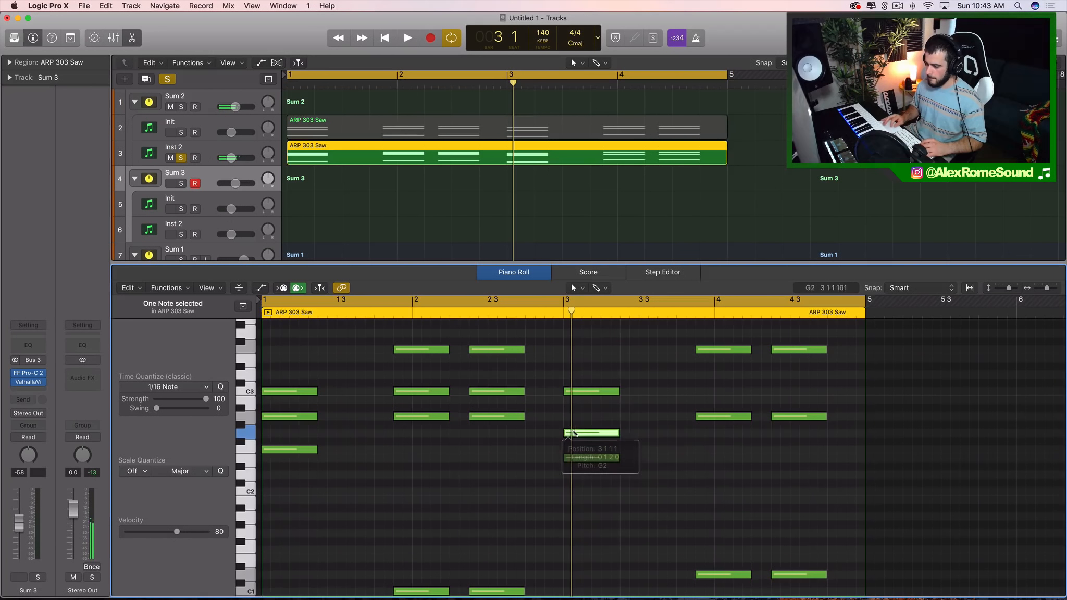
pyautogui.moveTo(574, 433); pyautogui.dragTo(573, 417)
pyautogui.press('space')
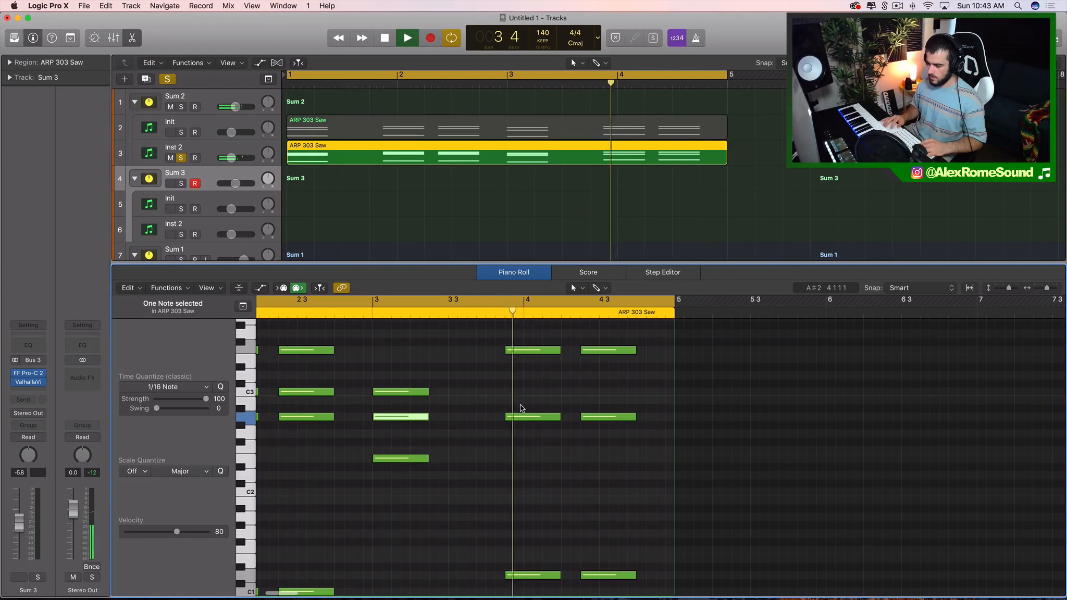
# Add a D3 note to each of the last two chords around bar 4.
pyautogui.press('space')
pyautogui.keyDown('super'); pyautogui.click(513, 384); pyautogui.keyUp('super')
pyautogui.moveTo(519, 384); pyautogui.dragTo(521, 375)
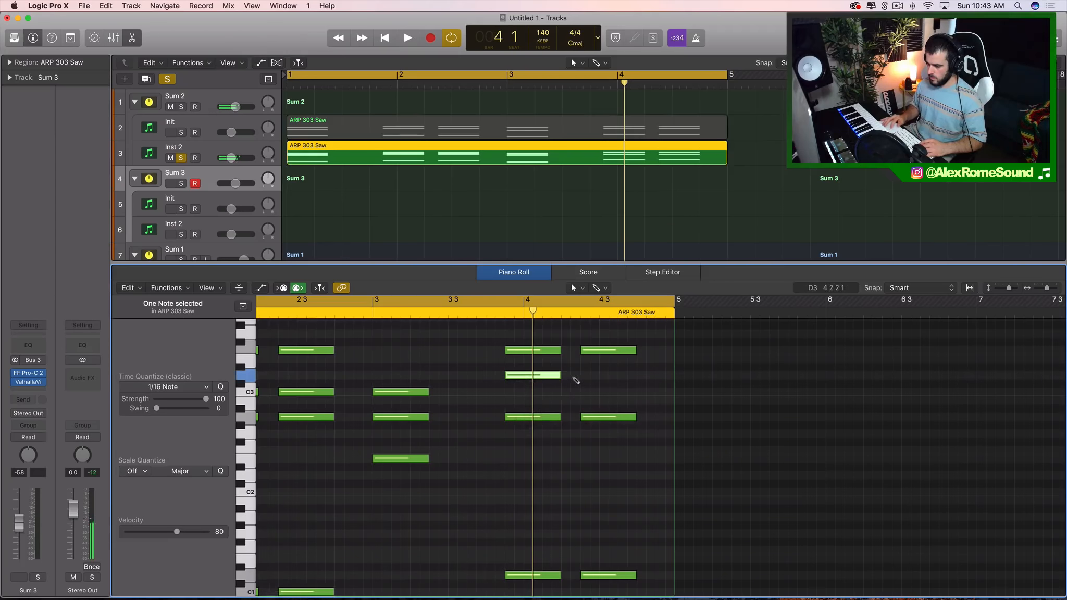
pyautogui.keyDown('super'); pyautogui.click(582, 376); pyautogui.keyUp('super')
pyautogui.press('space')
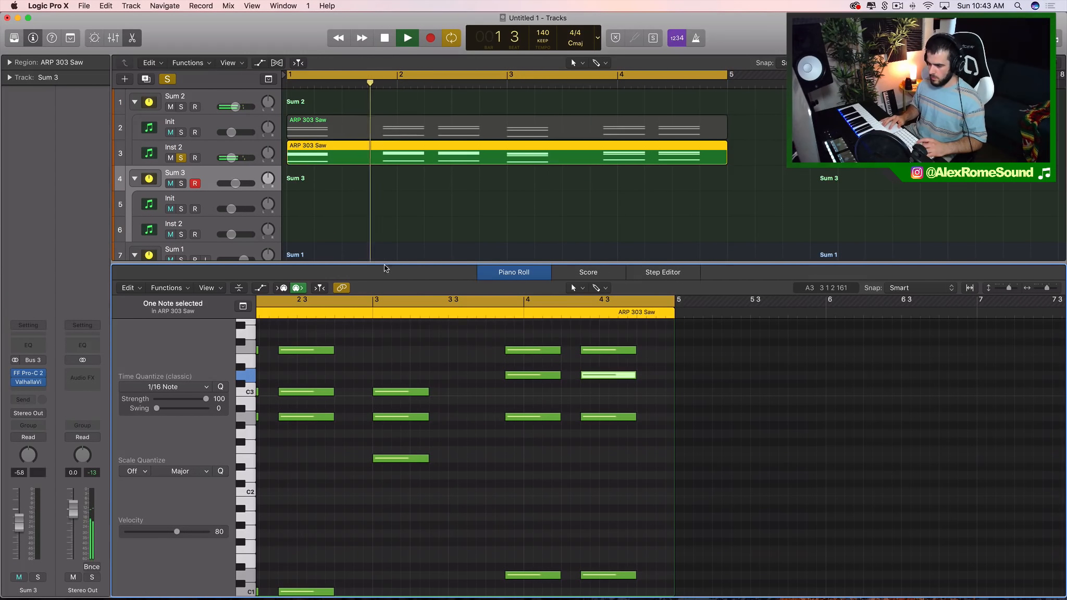
# Unsolo the original Inst 2 track and audition the chords in the full mix.
pyautogui.press('e')
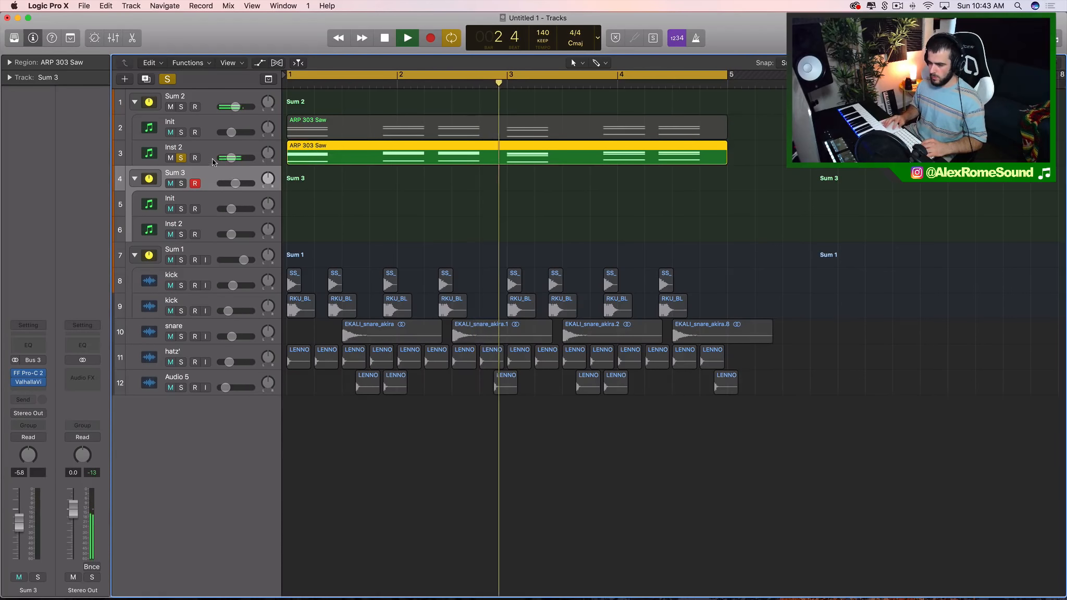
pyautogui.click(181, 158)
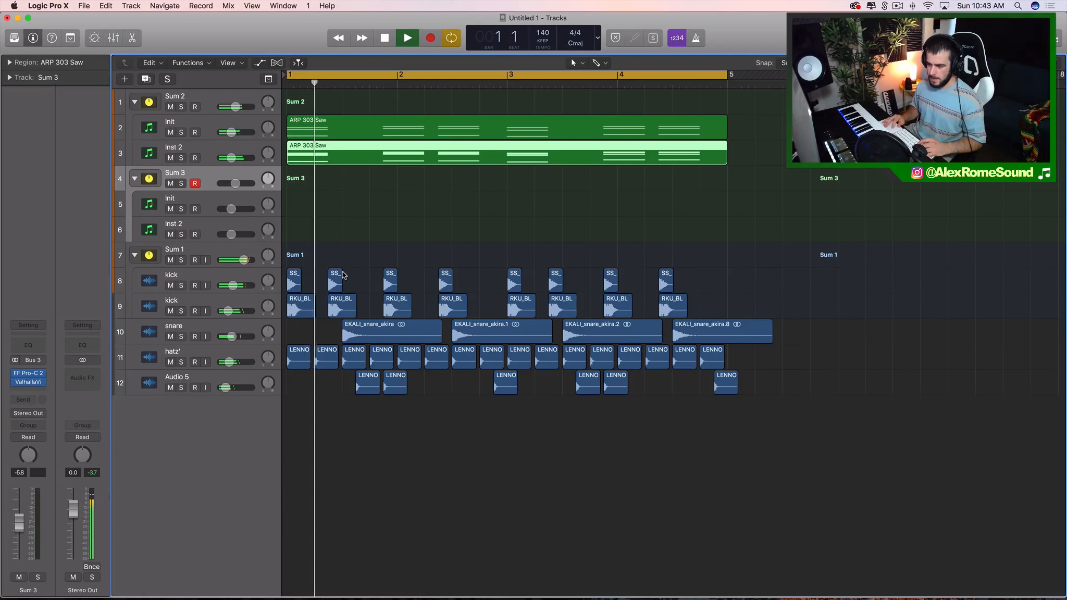
pyautogui.press('space')
# Copy the six lowest notes of the Inst 2 region and paste them at bar 1 on the Sum 3 stack's Init track.
pyautogui.click(303, 194)
pyautogui.doubleClick(401, 157)
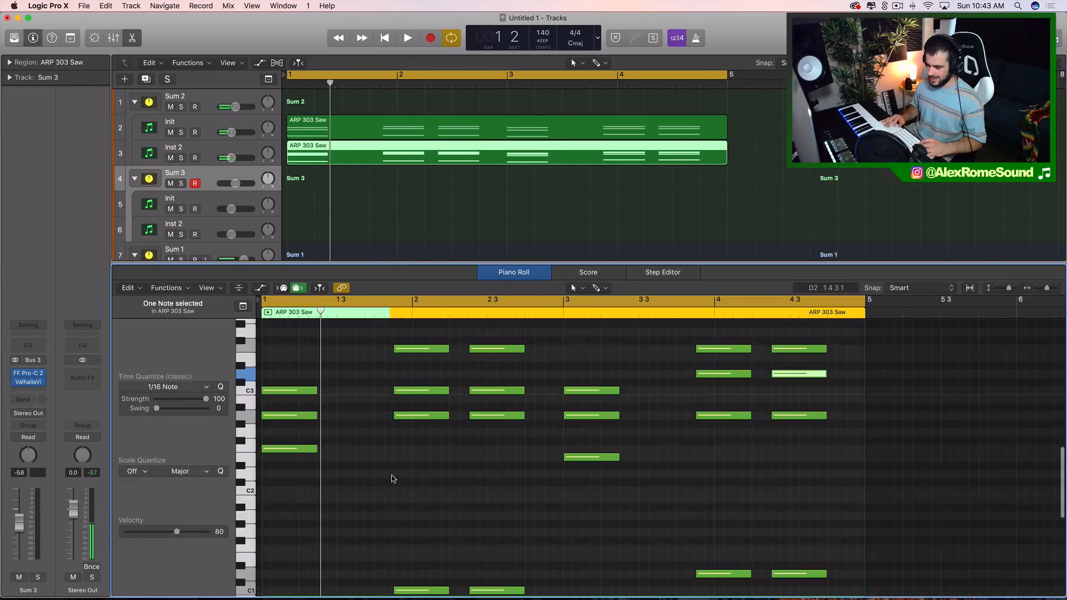
pyautogui.moveTo(279, 422); pyautogui.dragTo(800, 510)
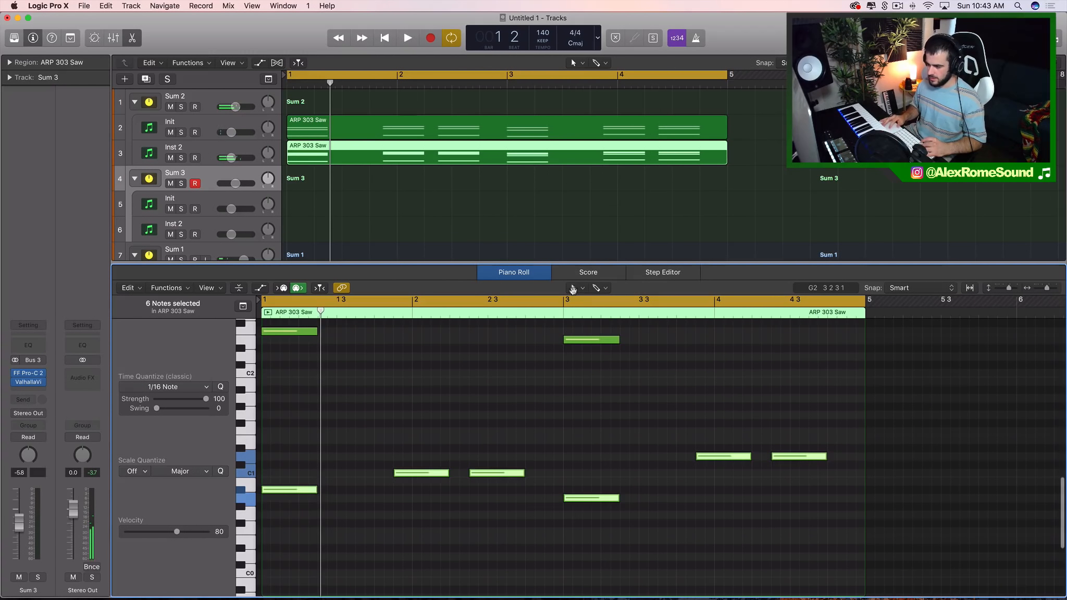
pyautogui.press('e')
pyautogui.click(218, 201)
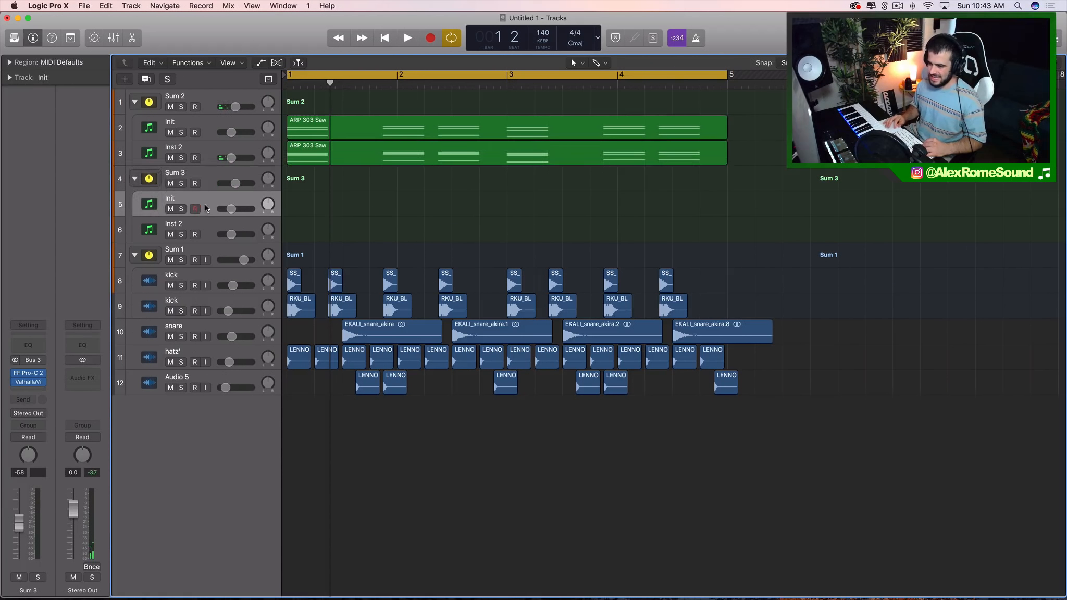
pyautogui.moveTo(328, 87); pyautogui.dragTo(285, 87)
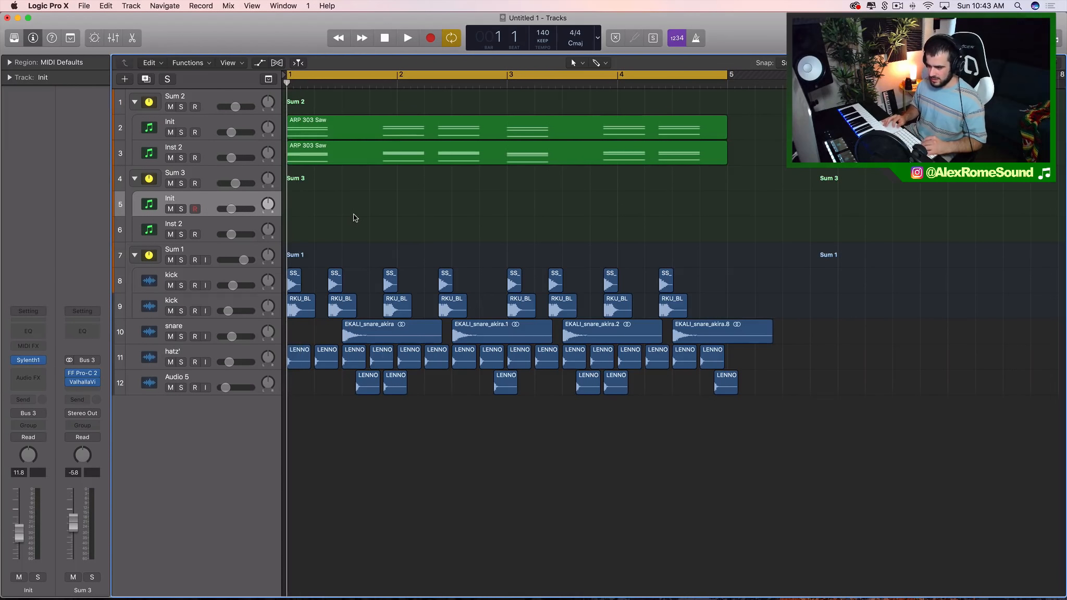
pyautogui.press('super+v')
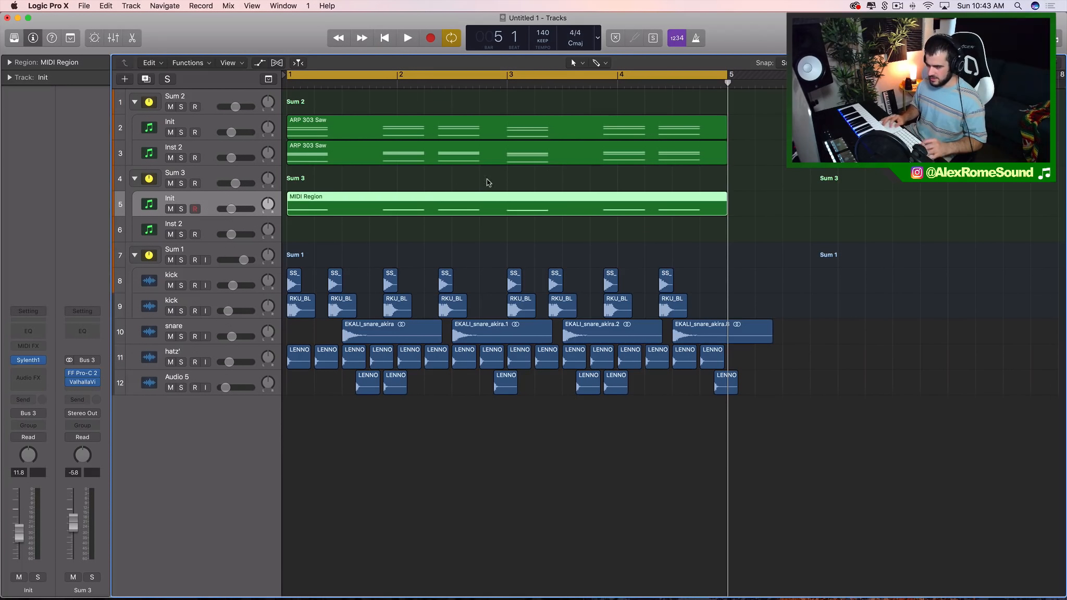
# Solo the Sum 3 stack's Init track, start playback and reset its Sylenth1 preset.
pyautogui.click(182, 208)
pyautogui.press('space')
pyautogui.click(29, 360)
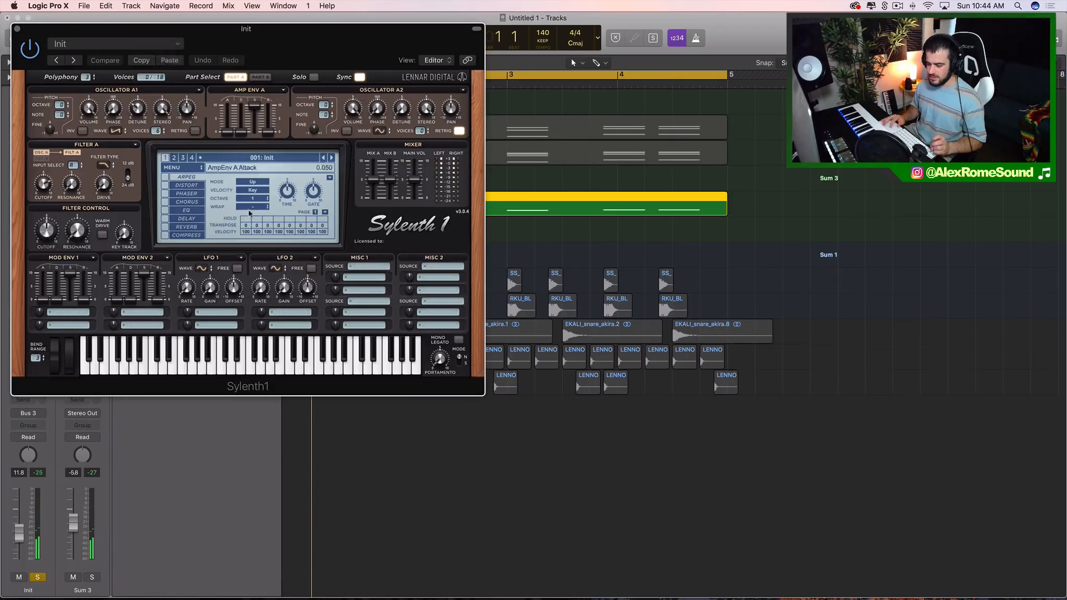
pyautogui.click(182, 167)
pyautogui.moveTo(200, 180)
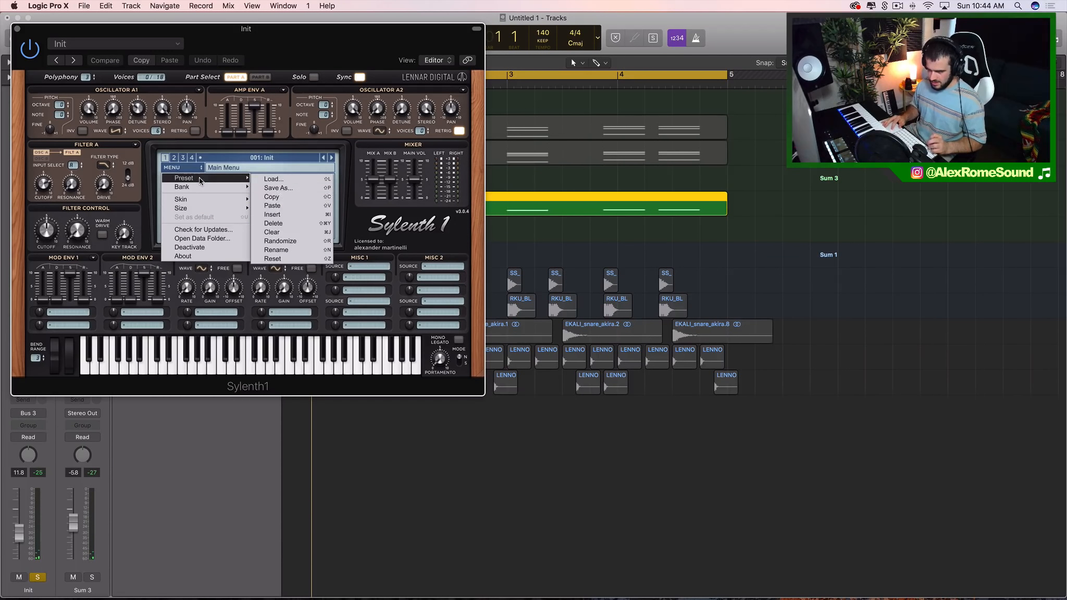
pyautogui.click(272, 206)
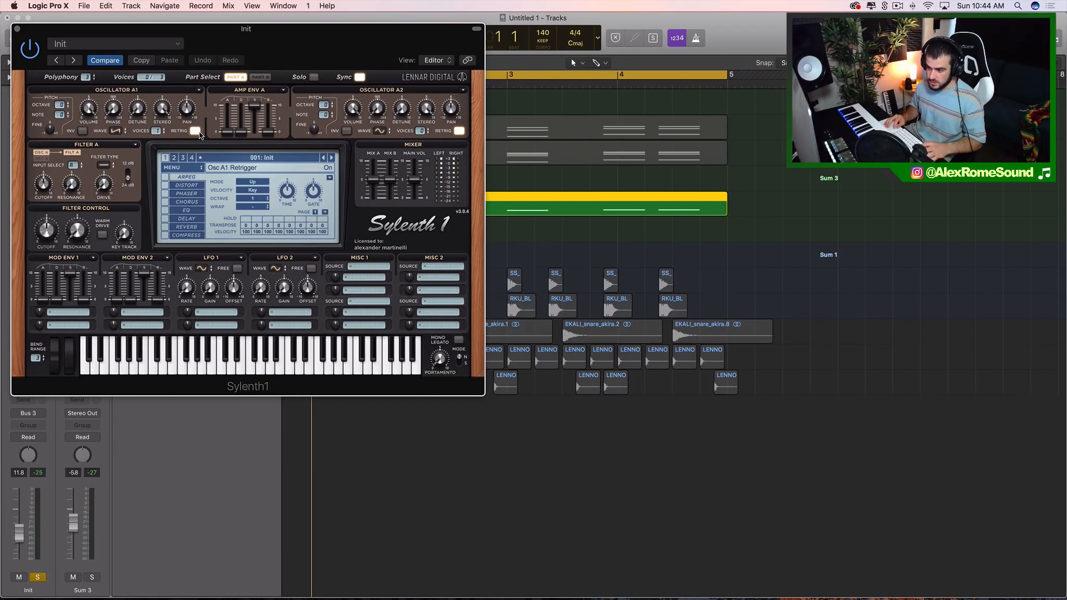
# Turn on Oscillator A1's retrigger and set Filter A to low-pass with its cutoff at about 5.1.
pyautogui.click(198, 131)
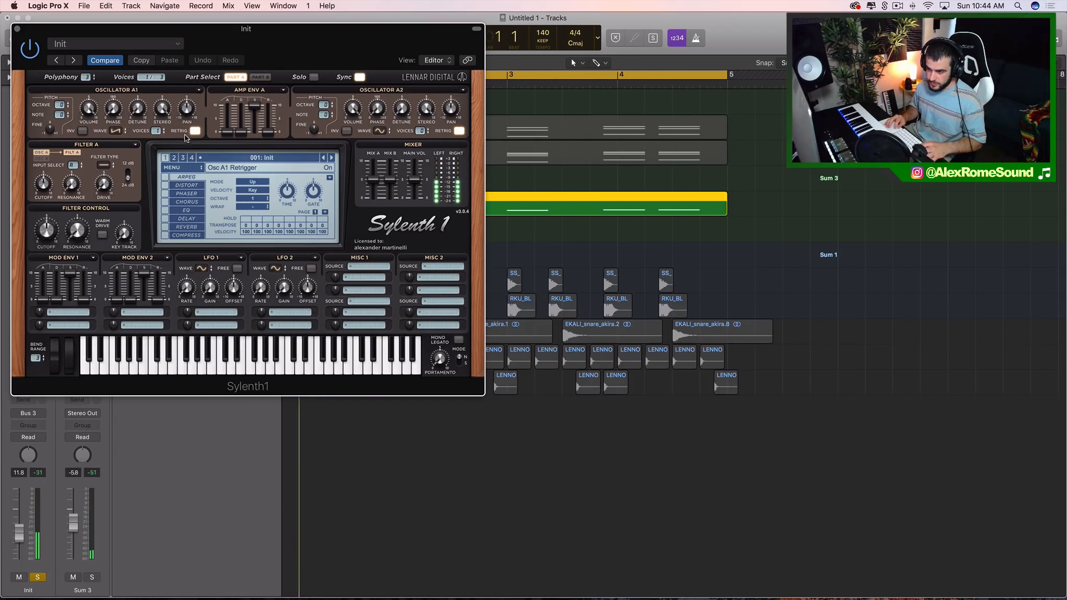
pyautogui.click(103, 165)
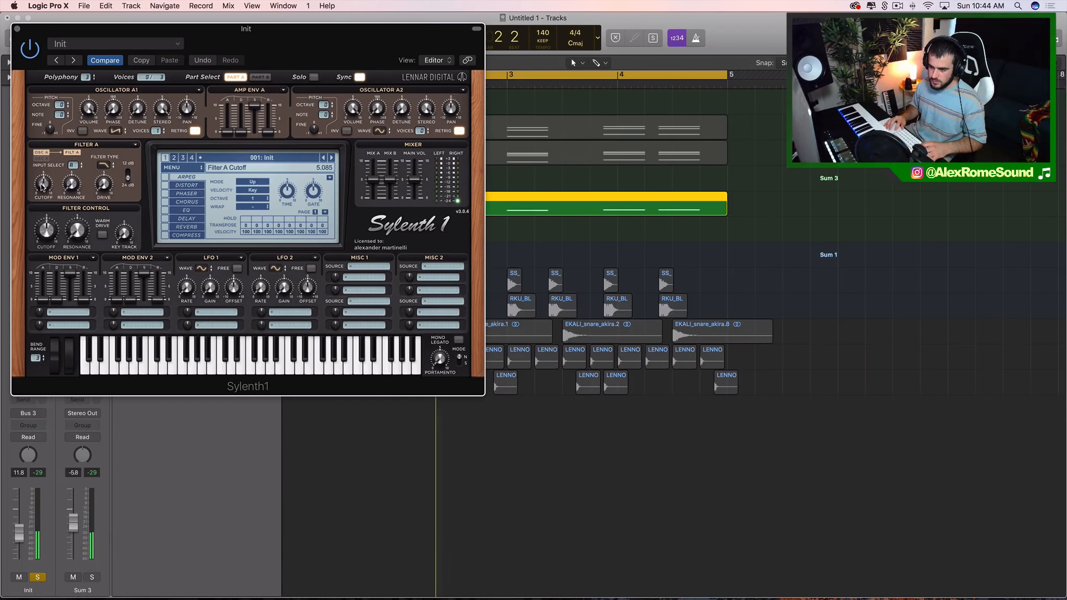
# Set Oscillator A2's waveform to Saw with retrigger off, and Oscillator A1's octave to 0.
pyautogui.click(379, 131)
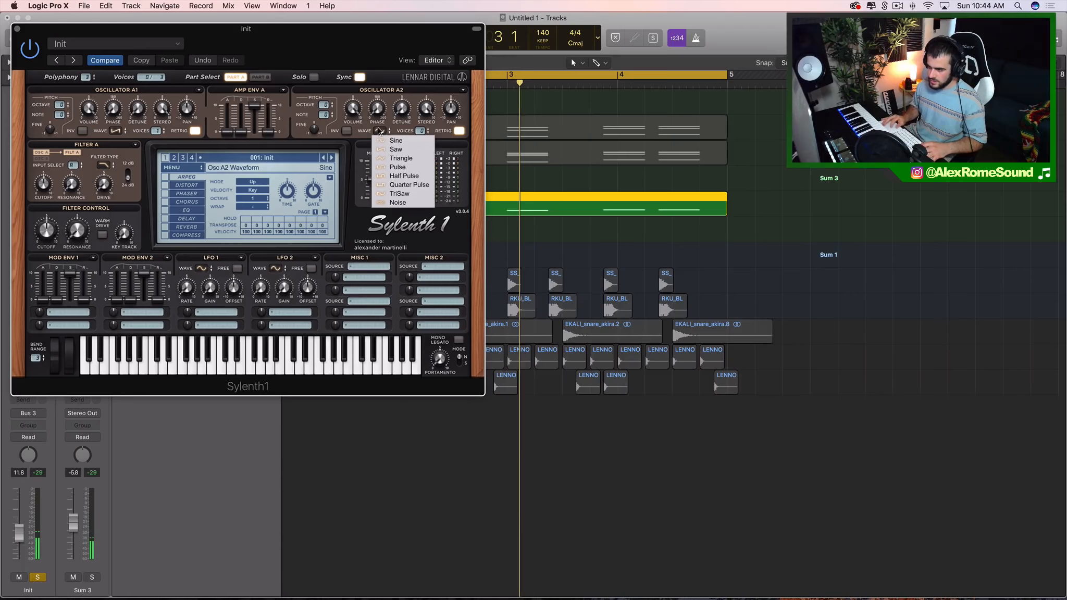
pyautogui.click(396, 151)
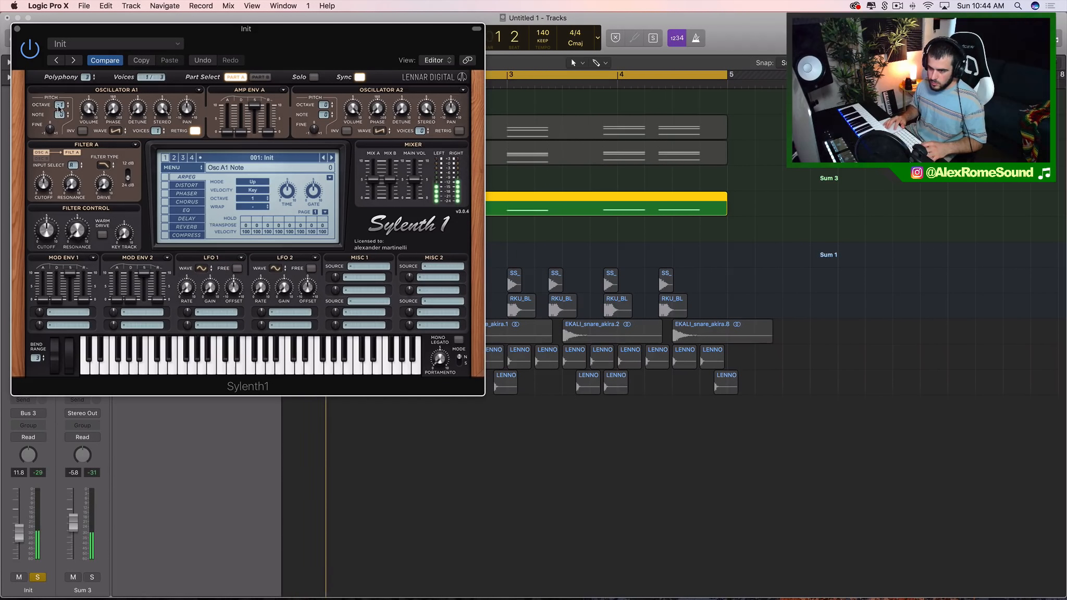
pyautogui.moveTo(59, 106); pyautogui.dragTo(58, 95)
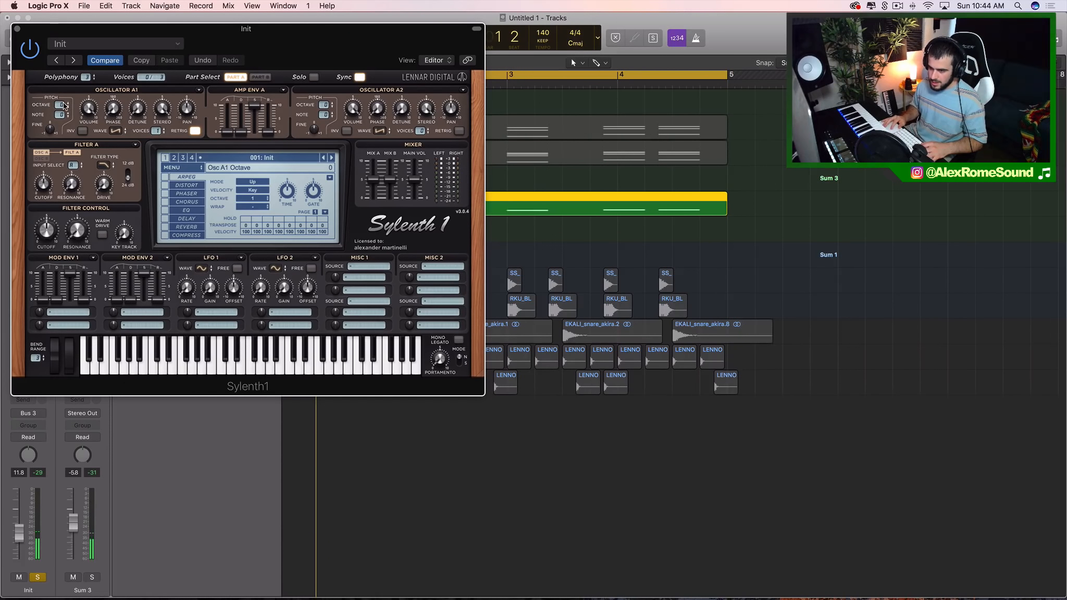
# Raise the Init track's channel volume to -3.5 dB.
pyautogui.click(420, 130)
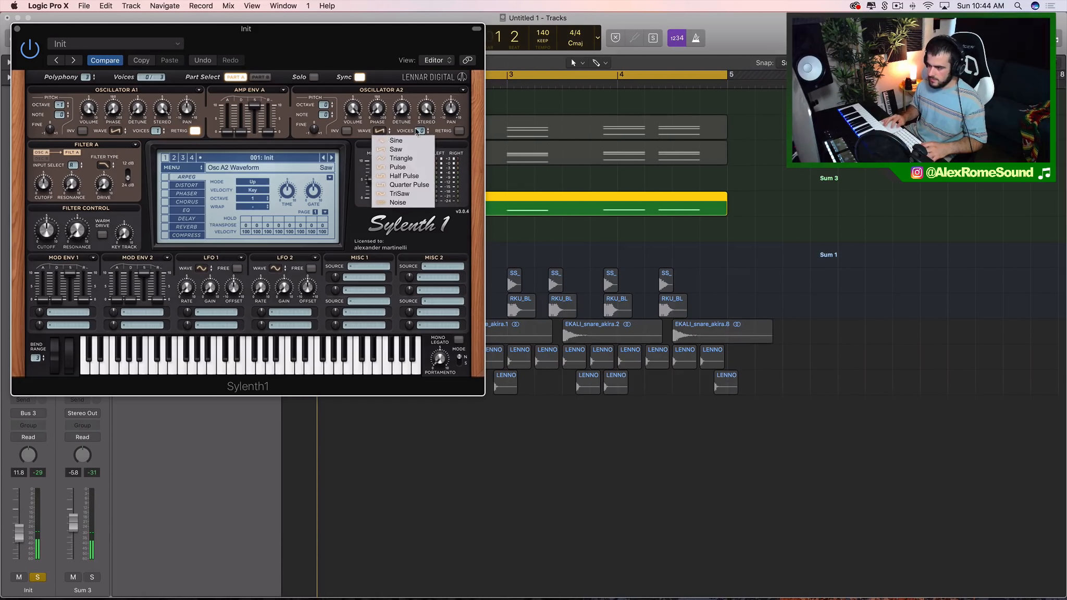
pyautogui.click(423, 131)
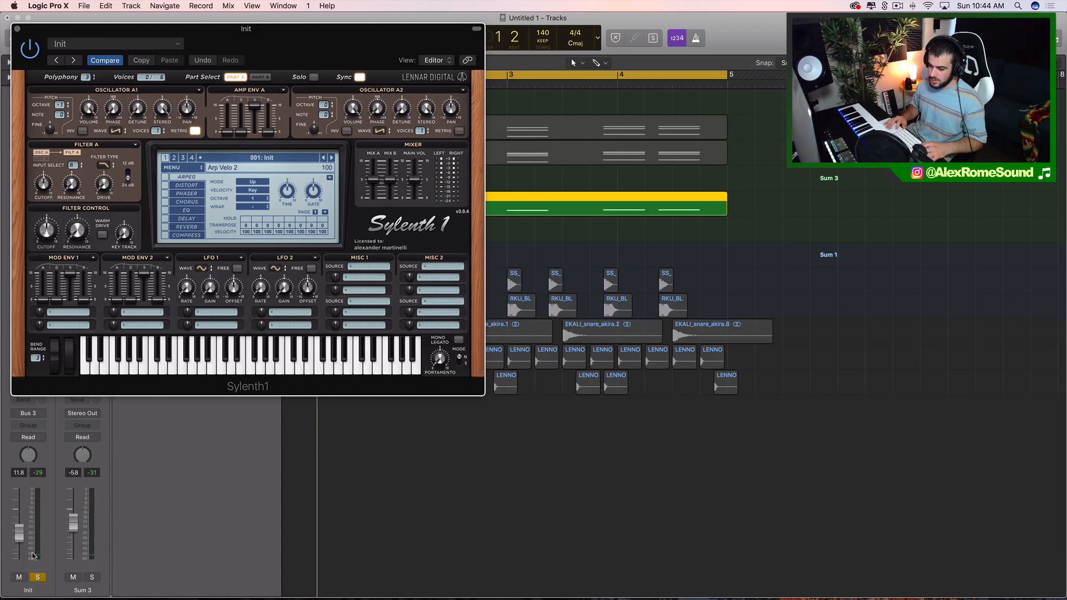
pyautogui.moveTo(18, 527); pyautogui.dragTo(19, 511)
pyautogui.press('space')
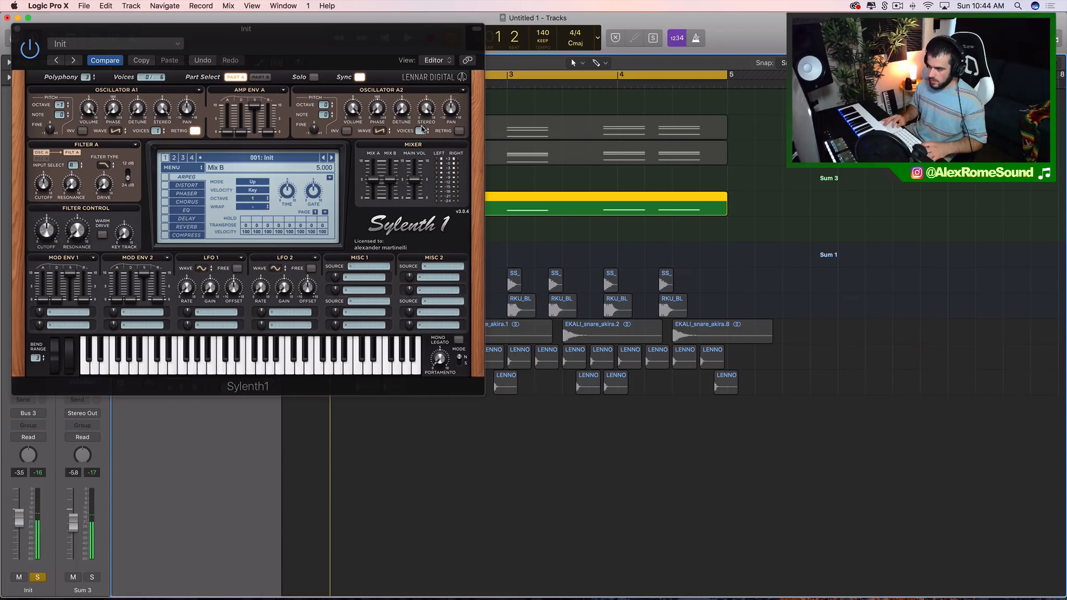
# Increase Oscillator A2's voices, with its detune at about 3.7 and volume at about 5.5, and close Sylenth1.
pyautogui.moveTo(420, 129); pyautogui.dragTo(423, 6)
pyautogui.moveTo(402, 108); pyautogui.dragTo(399, 64)
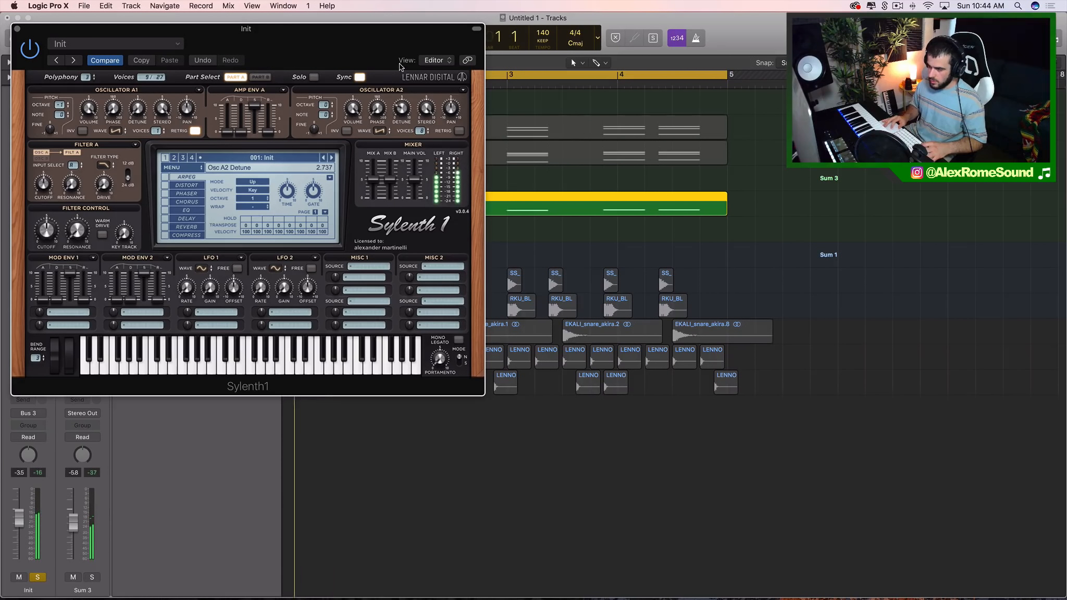
pyautogui.moveTo(352, 108); pyautogui.dragTo(357, 172)
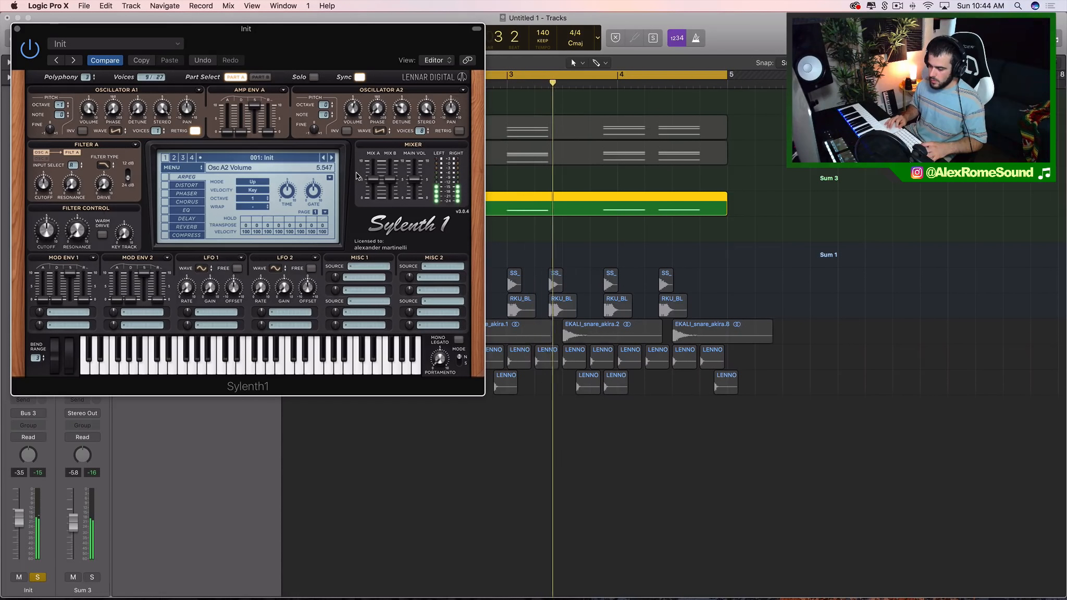
pyautogui.moveTo(404, 108); pyautogui.dragTo(406, 96)
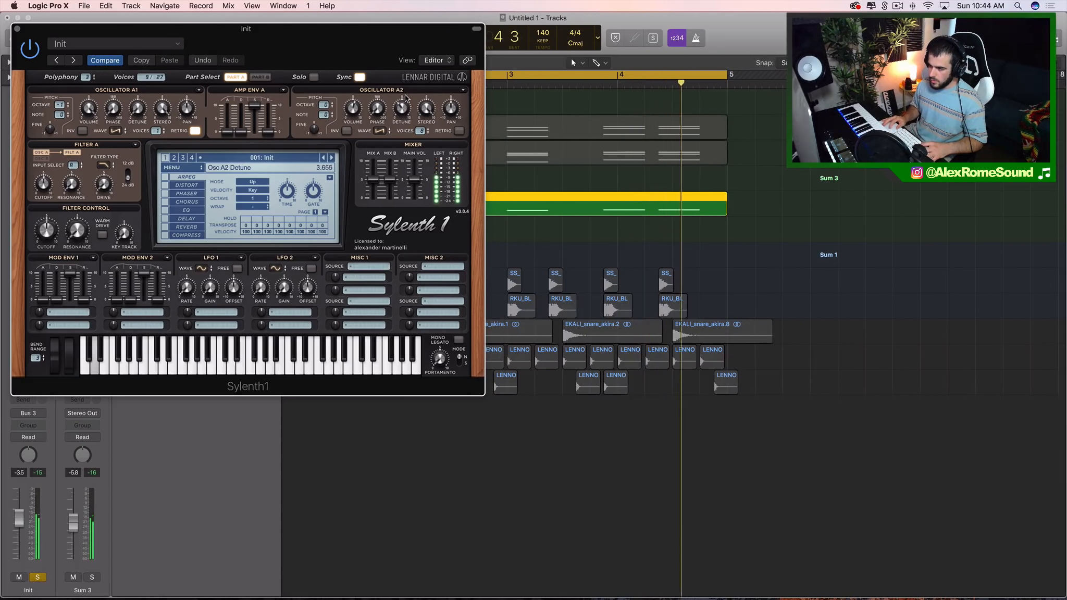
pyautogui.press('space')
pyautogui.click(17, 29)
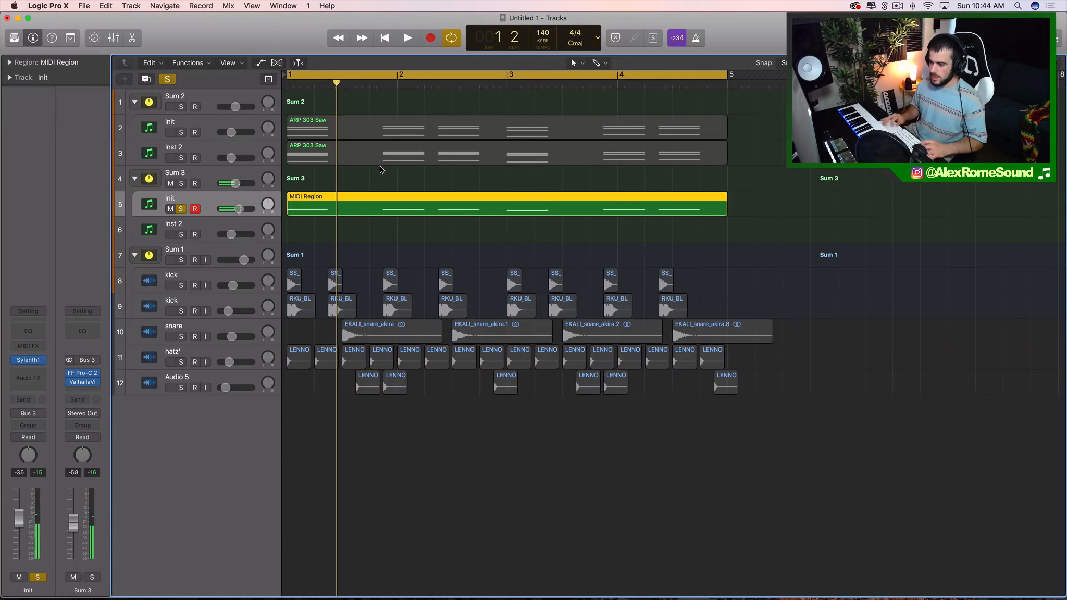
# Insert Channel EQ on the Init track with a 3 dB boost at 240 Hz and a low cut at about 79 Hz.
pyautogui.click(32, 328)
pyautogui.press('space')
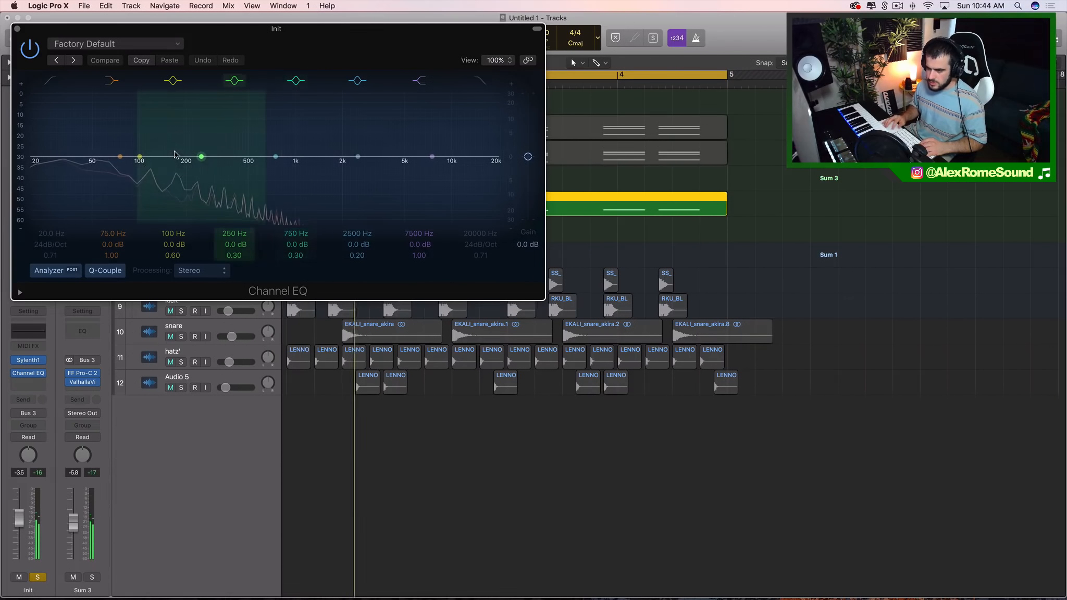
pyautogui.moveTo(201, 156); pyautogui.dragTo(198, 140)
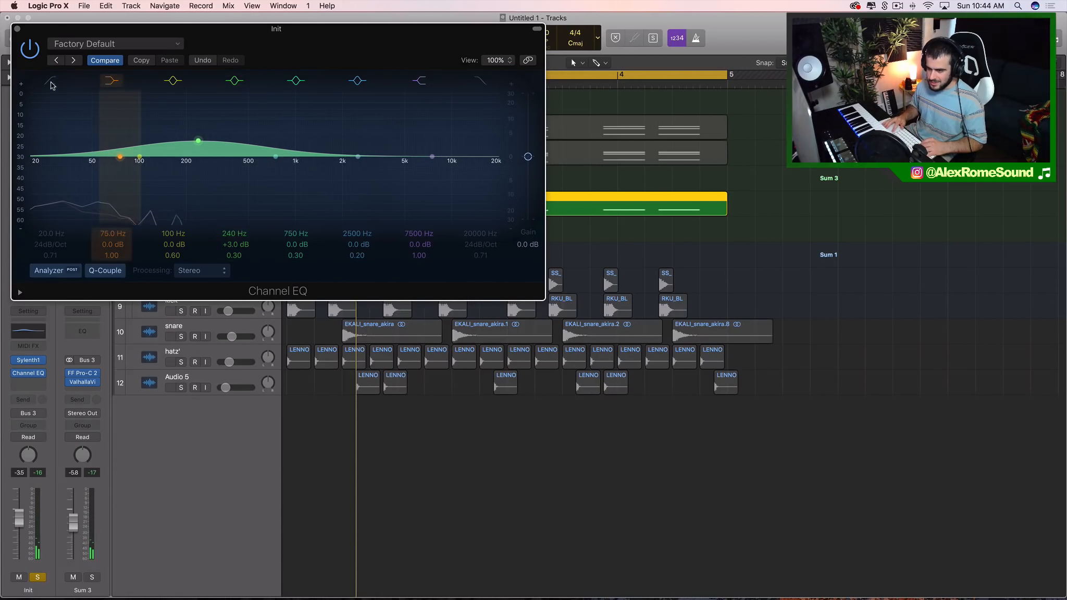
pyautogui.click(43, 147)
pyautogui.moveTo(43, 147); pyautogui.dragTo(136, 182)
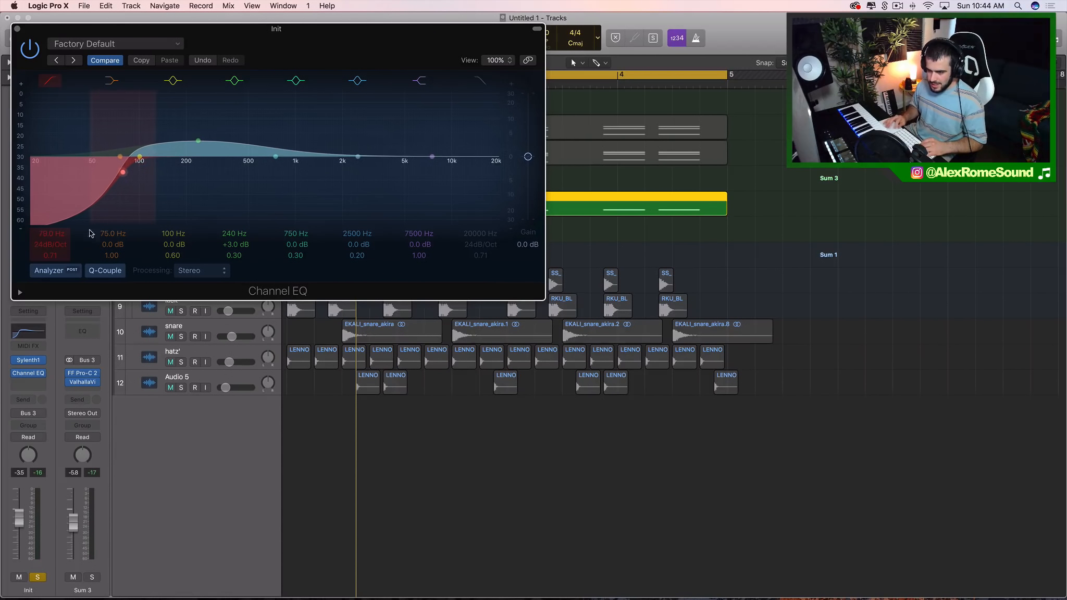
# Steepen the Init bass EQ's low cut to 48 dB/Oct, move it to 112 Hz, and close Channel EQ after listening.
pyautogui.moveTo(60, 246); pyautogui.dragTo(60, 234)
pyautogui.moveTo(121, 201); pyautogui.dragTo(145, 201)
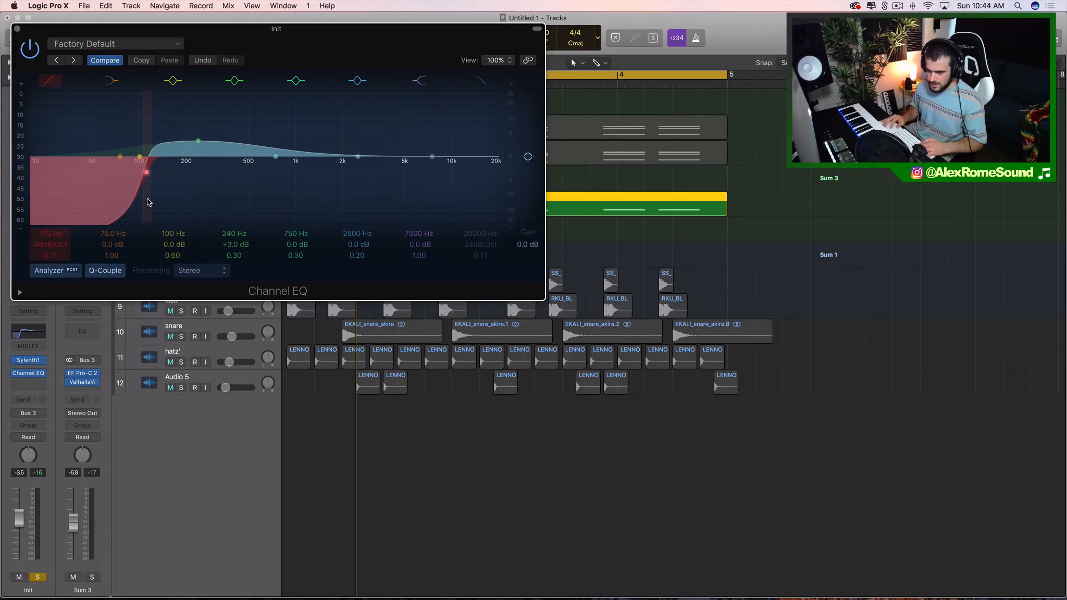
pyautogui.press('space')
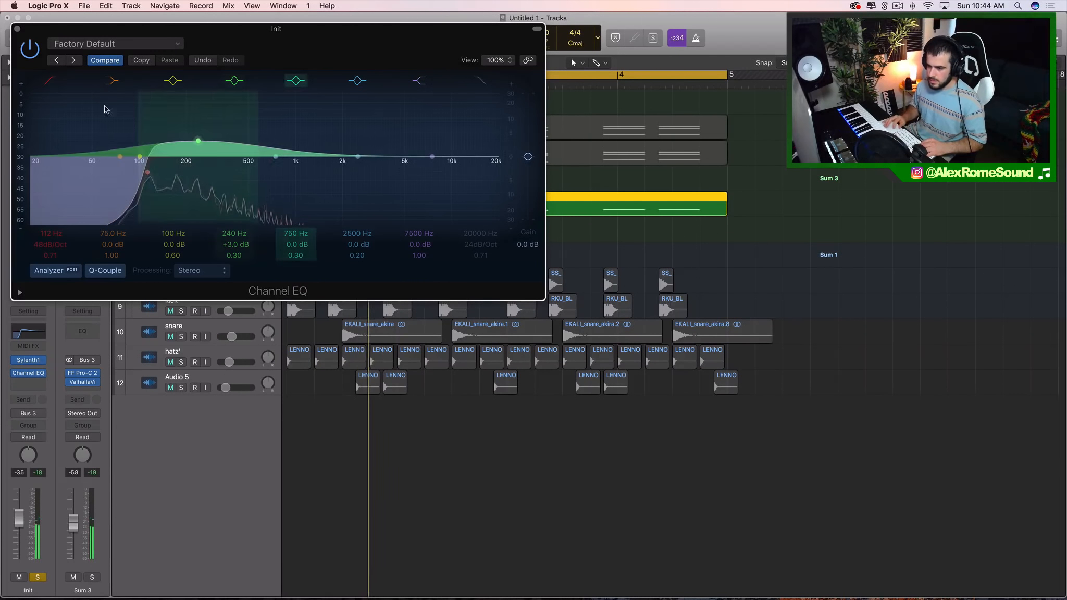
pyautogui.click(17, 29)
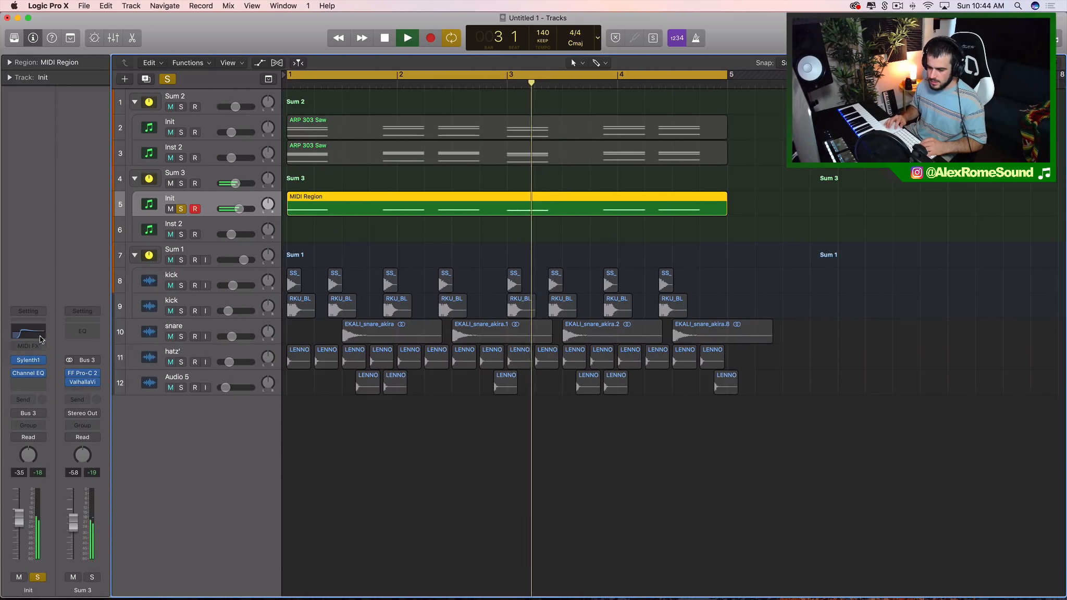
pyautogui.press('space')
# Audition the soloed Init bass with its Sylenth1 settings open, and close Sylenth1.
pyautogui.click(30, 361)
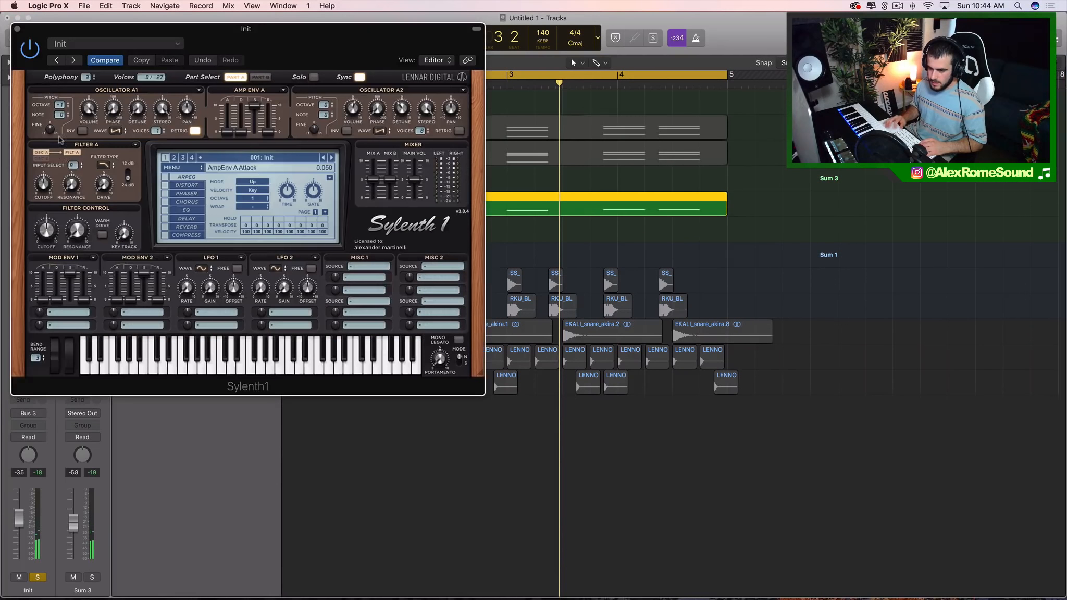
pyautogui.press('space')
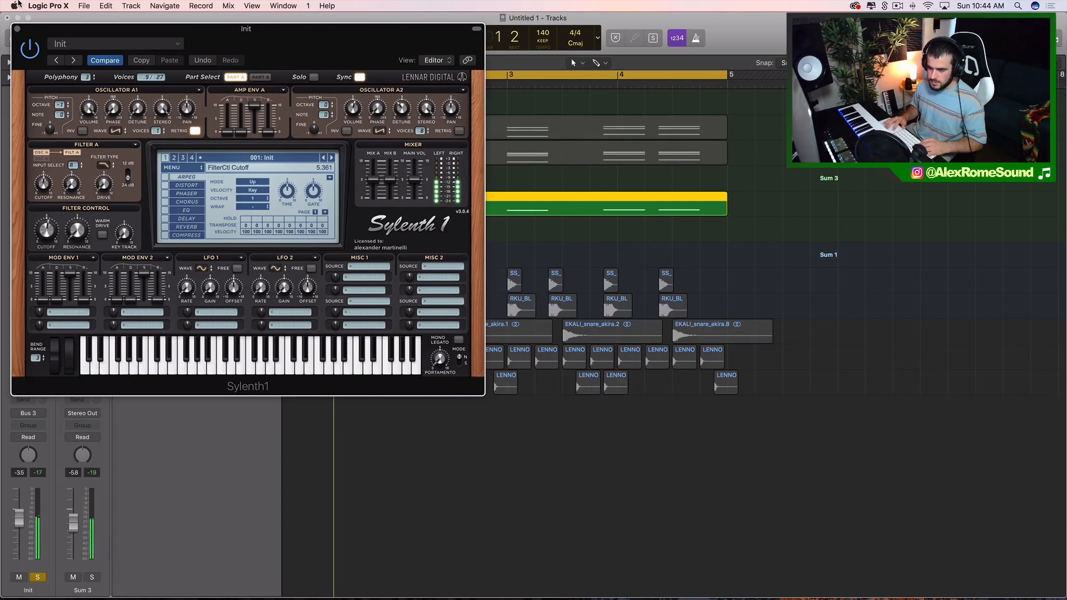
pyautogui.press('space')
pyautogui.click(18, 29)
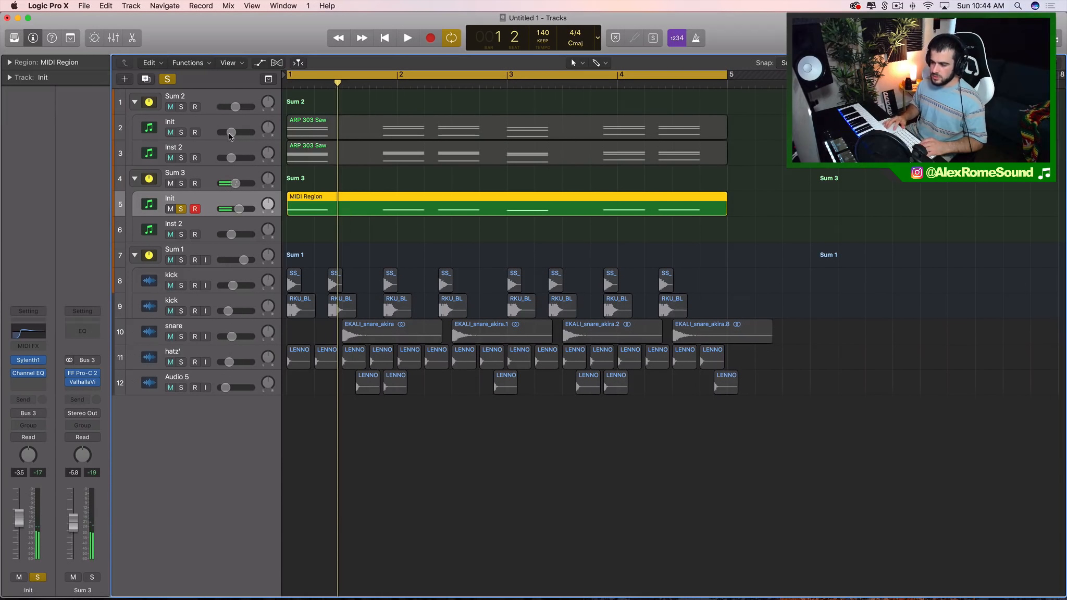
# Unsolo the Init bass track and raise its volume to -2.8 dB against the full mix.
pyautogui.click(182, 209)
pyautogui.press('space')
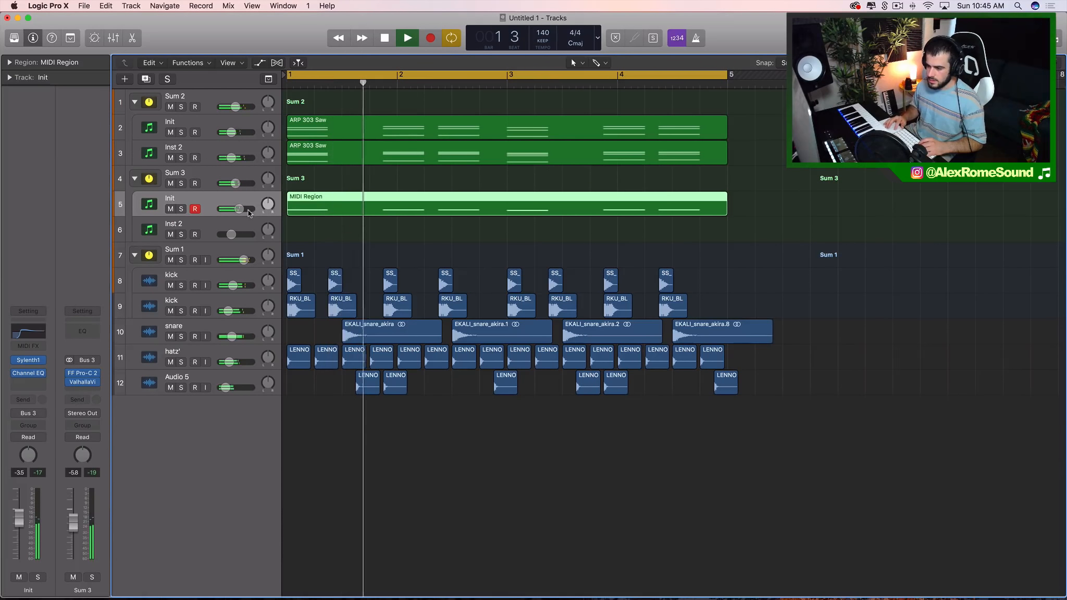
pyautogui.moveTo(249, 212); pyautogui.dragTo(251, 212)
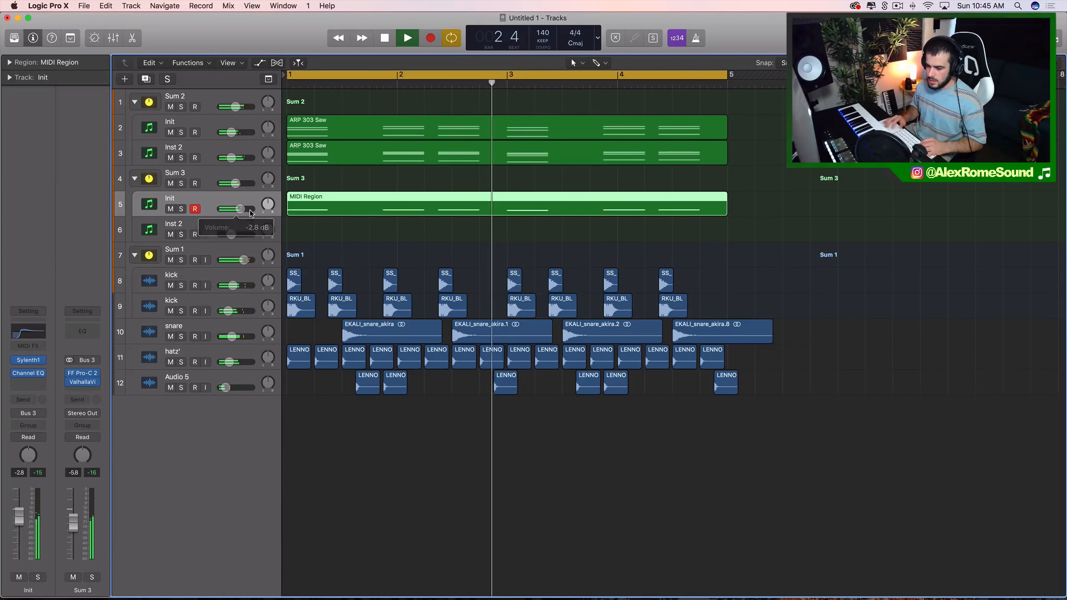
# Set Oscillator A1's octave to 0 in the Init bass track's Sylenth1, and close the plug-in.
pyautogui.click(28, 360)
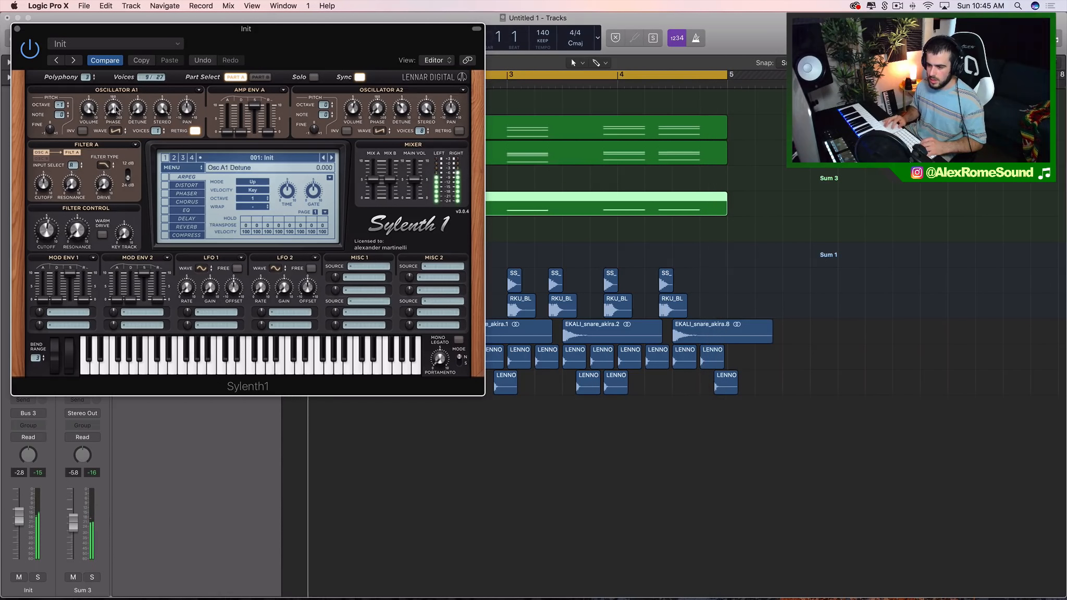
pyautogui.click(66, 102)
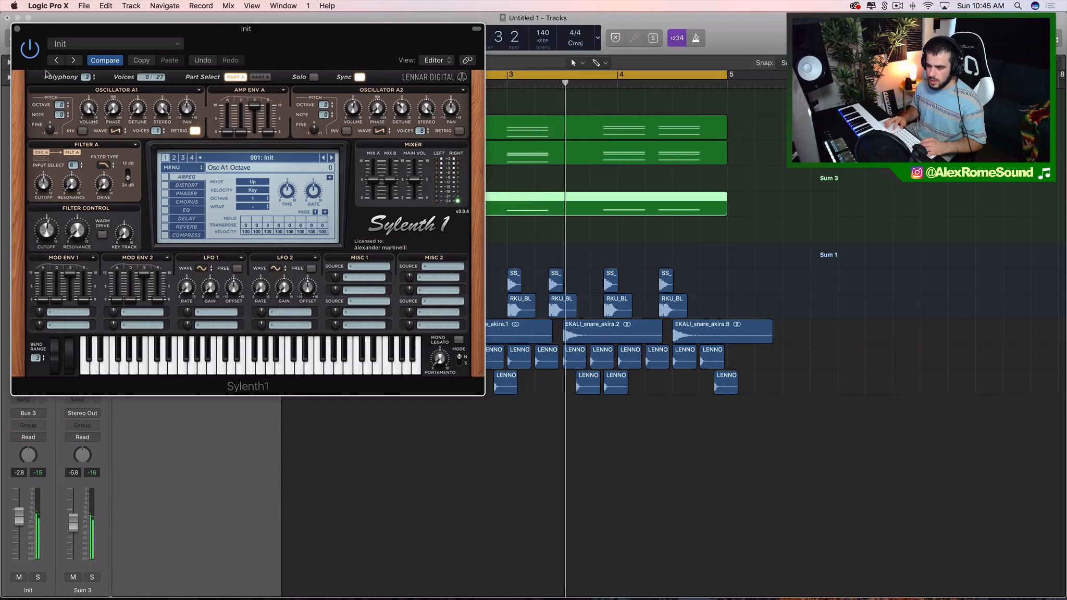
pyautogui.press('space')
pyautogui.click(18, 28)
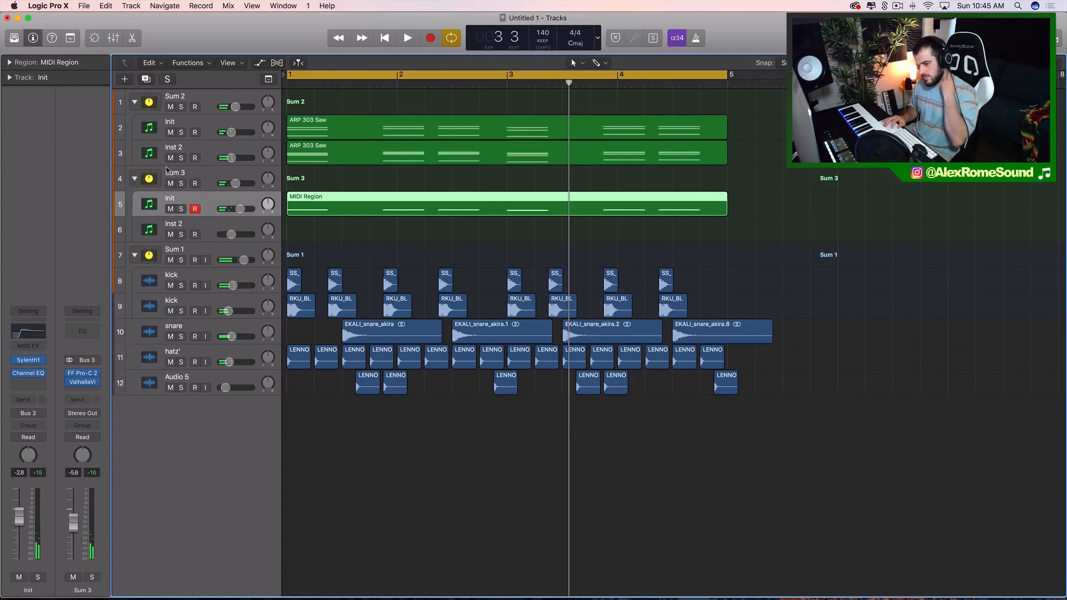
# Copy the bass MIDI region from Init to the Inst 2 track in the Sum 3 stack and play it soloed.
pyautogui.moveTo(351, 191); pyautogui.dragTo(330, 235)
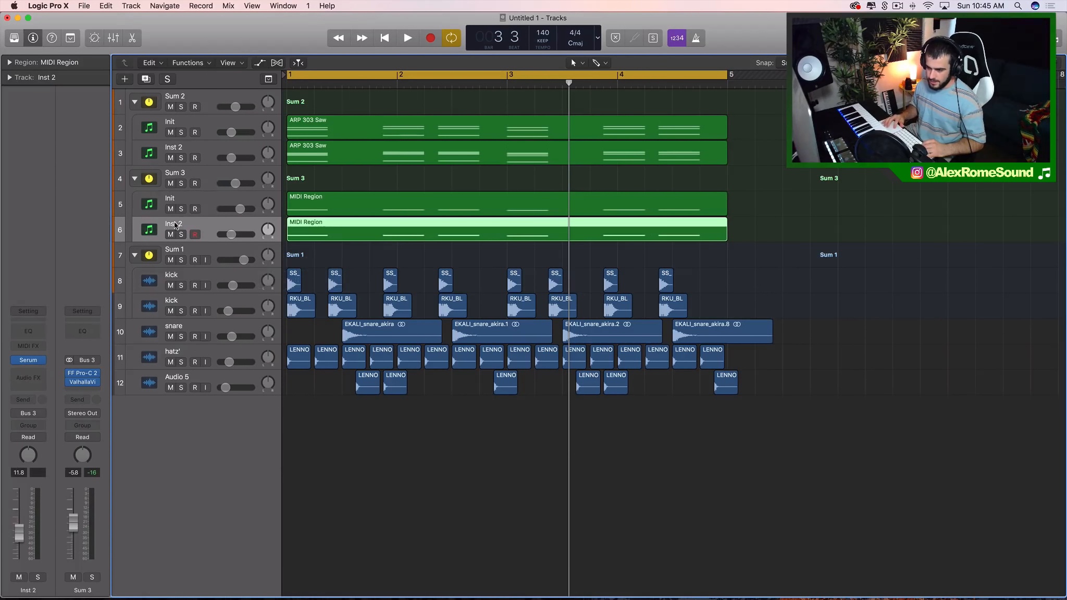
pyautogui.click(181, 235)
pyautogui.press('space')
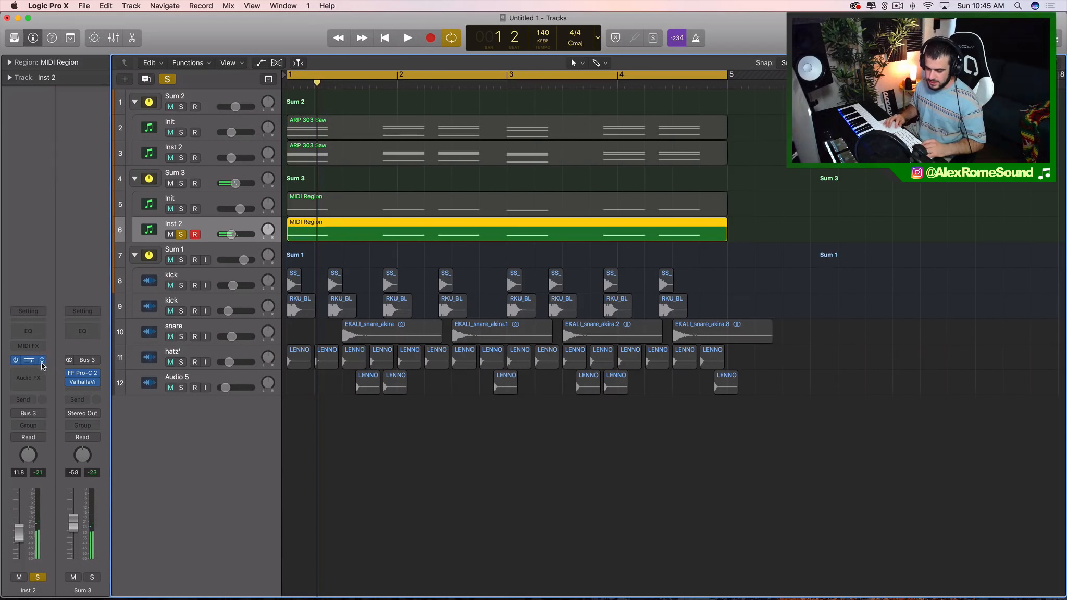
# Initialise the preset in Inst 2's Serum, and switch Oscillator A off and the Sub oscillator on.
pyautogui.click(29, 360)
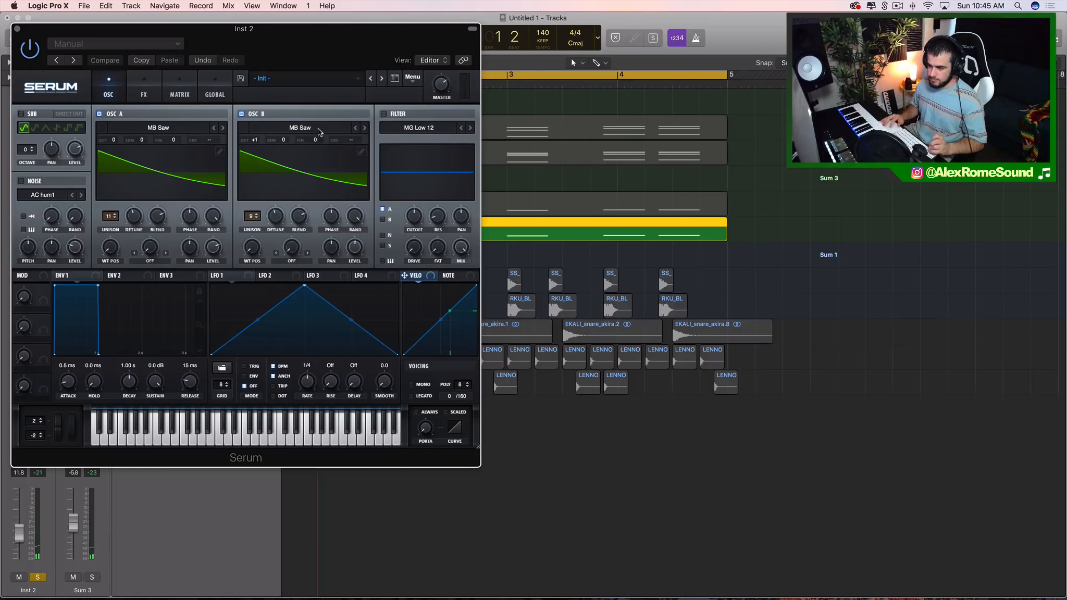
pyautogui.click(415, 78)
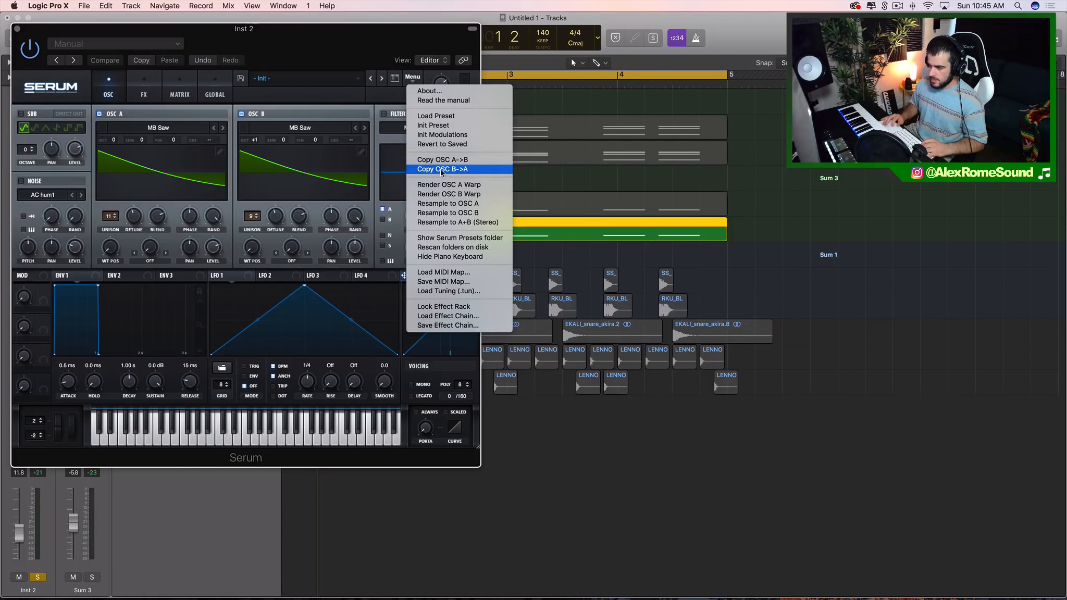
pyautogui.click(434, 125)
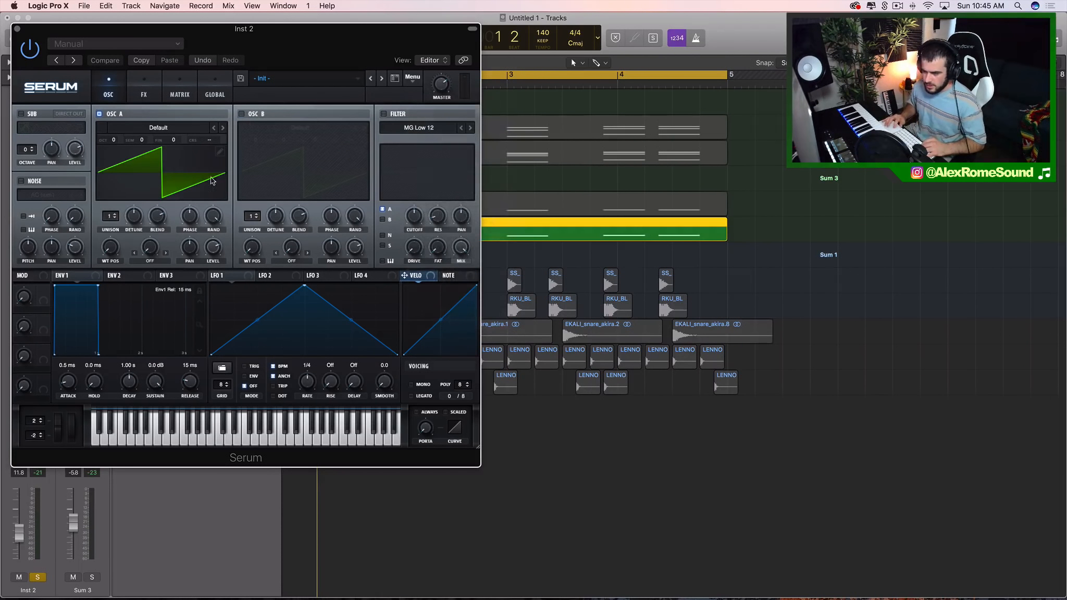
pyautogui.click(98, 114)
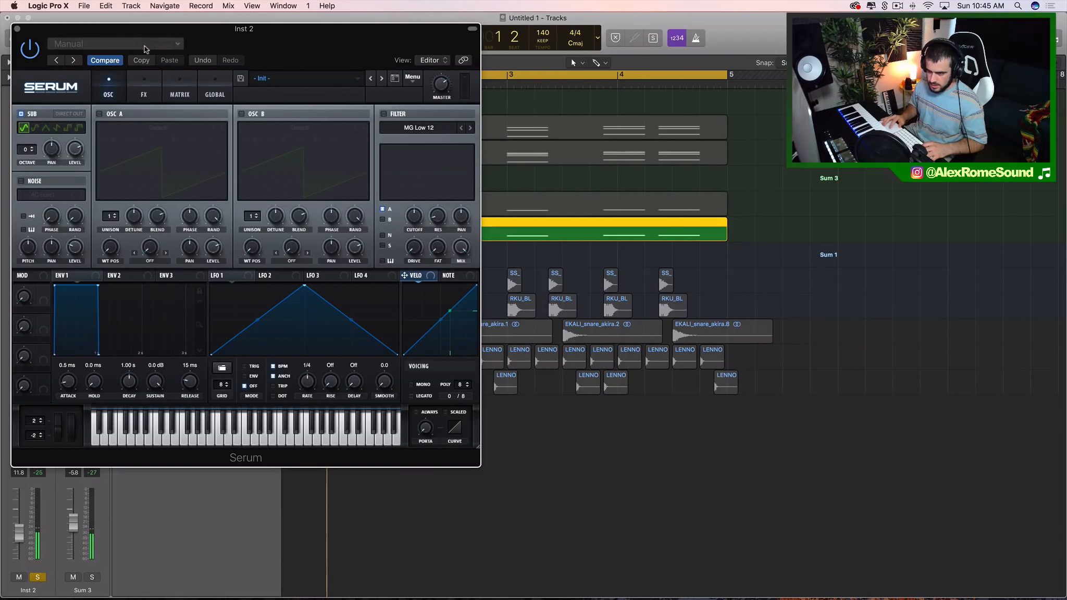
# Enable Serum's Distortion effect and set its type to Diode 1.
pyautogui.click(132, 93)
pyautogui.click(22, 132)
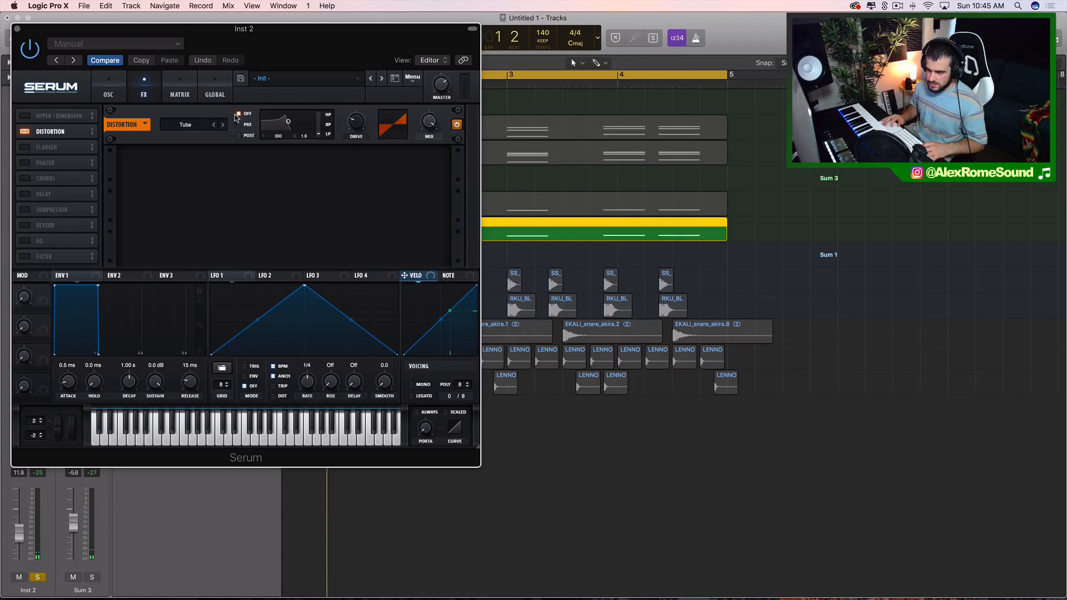
pyautogui.click(185, 125)
pyautogui.click(180, 163)
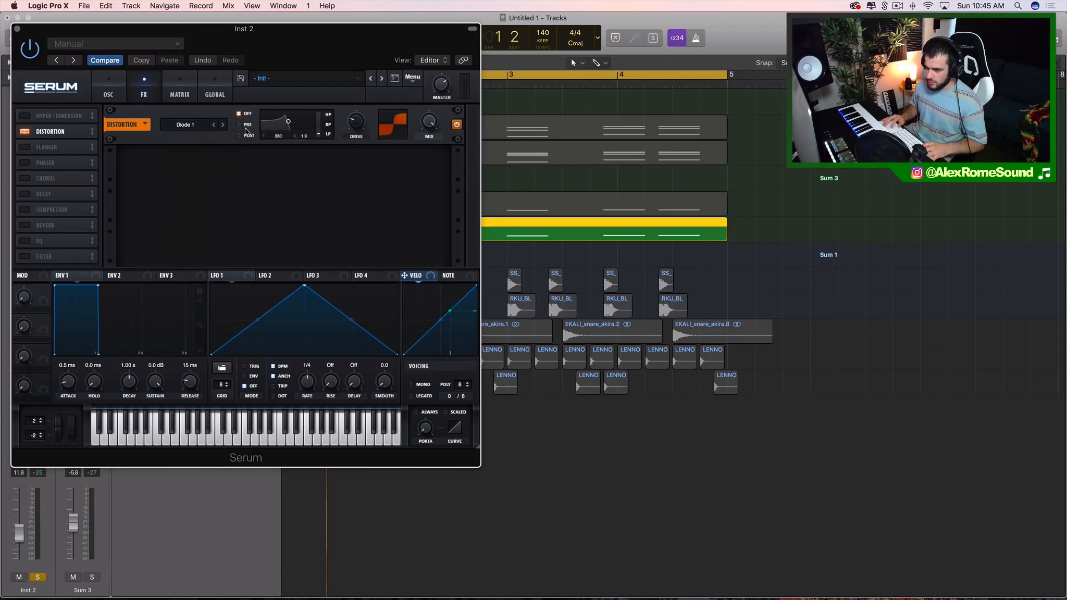
# Set the distortion's filter to Post with a low-pass response, comparing the sound with the filter off.
pyautogui.click(244, 132)
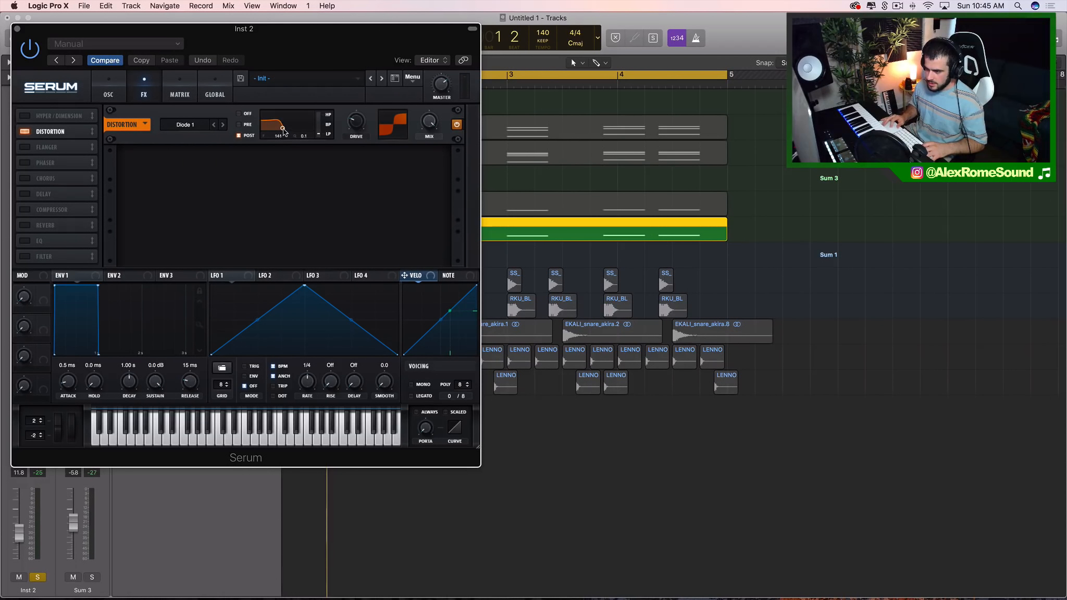
pyautogui.press('space')
pyautogui.moveTo(283, 128); pyautogui.dragTo(284, 129)
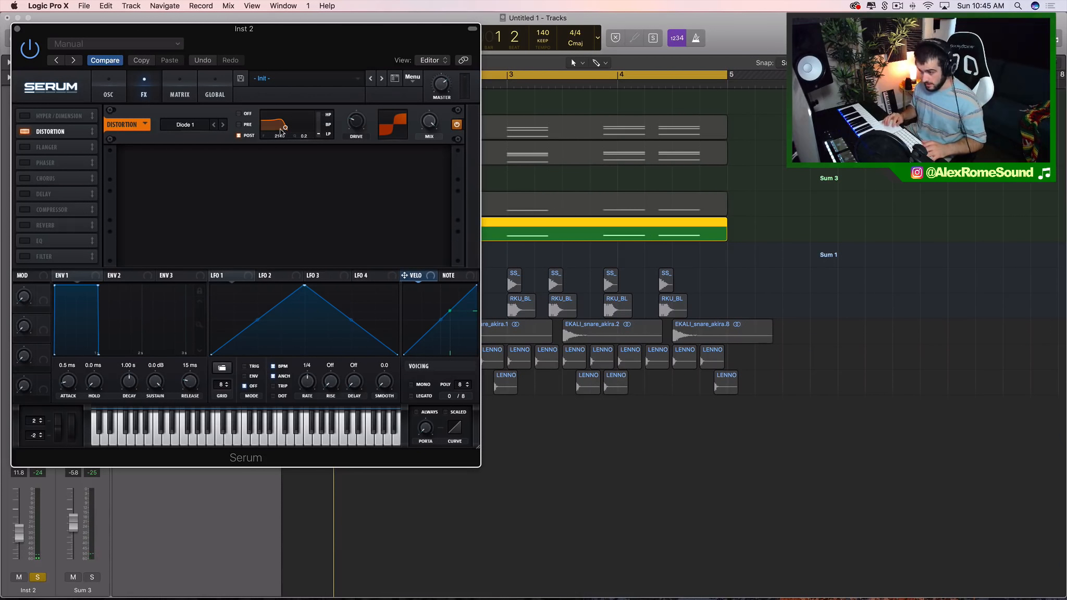
pyautogui.click(240, 116)
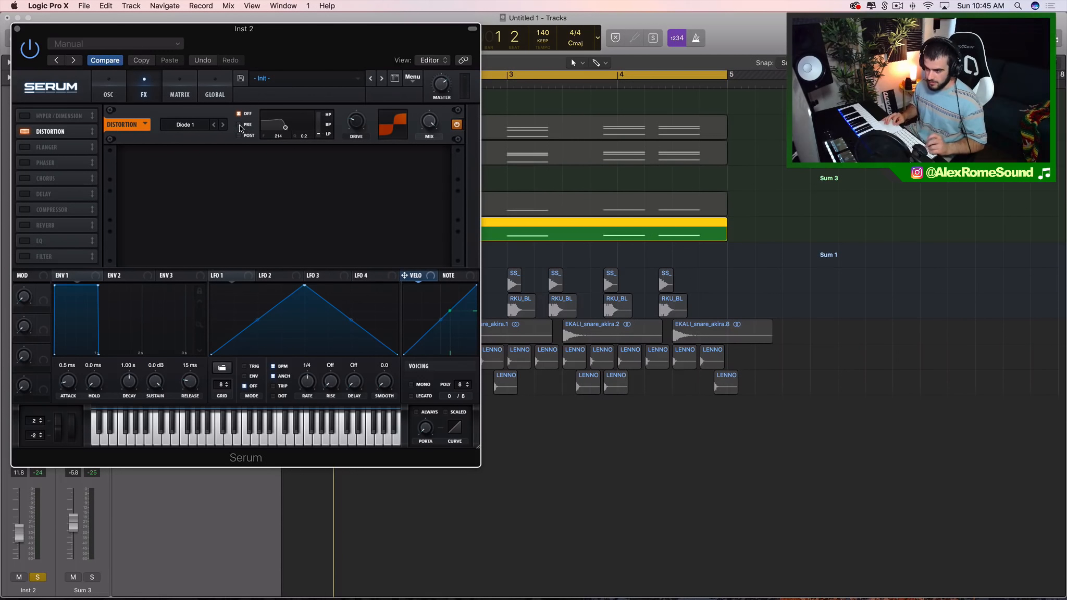
pyautogui.click(238, 135)
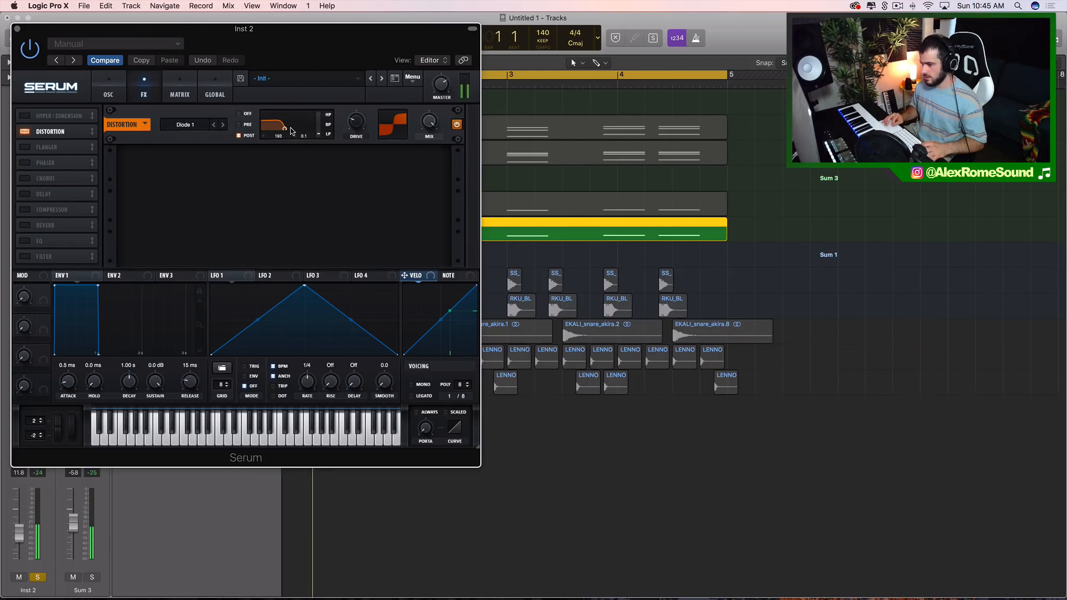
# Unsolo Inst 2, close Serum, and balance the bass layers by setting Inst 2 to -3.3 dB and lowering Init.
pyautogui.press('s')
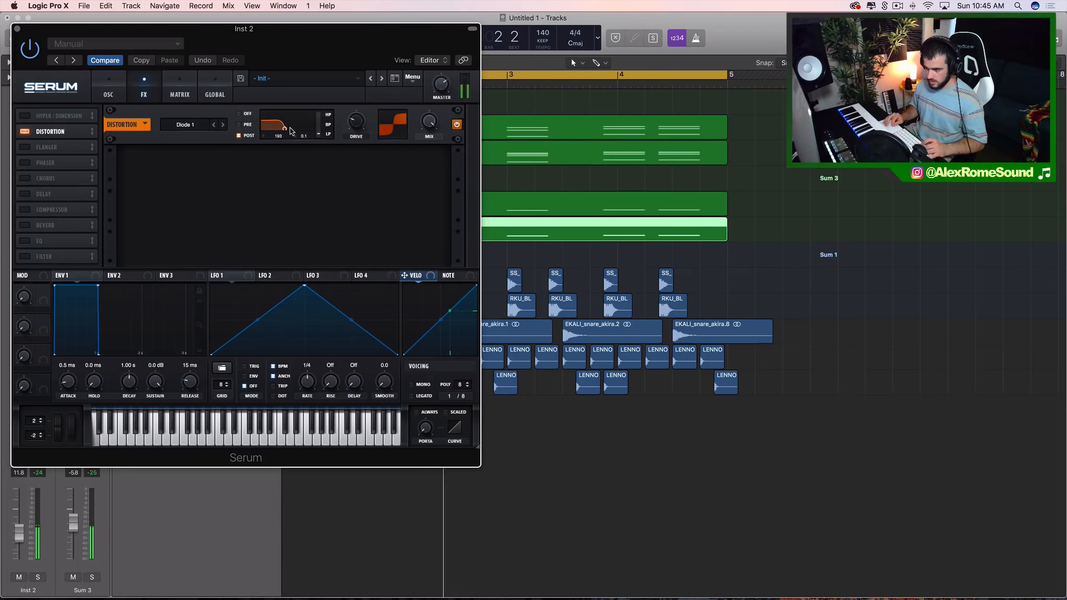
pyautogui.press('super+w')
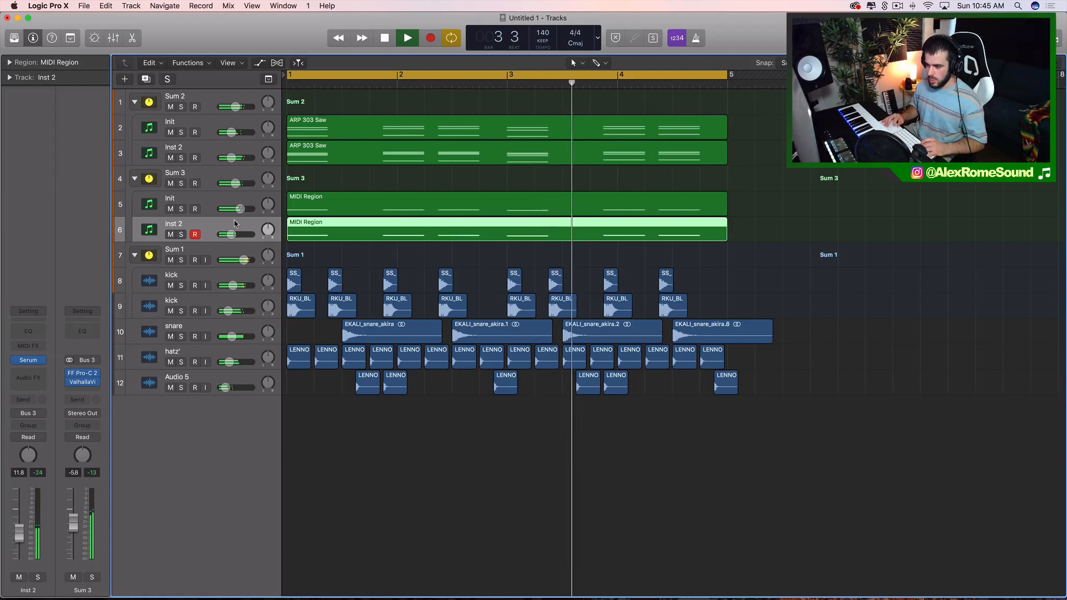
pyautogui.moveTo(230, 234)
pyautogui.mouseDown()
pyautogui.moveTo(238, 209)
pyautogui.moveTo(228, 215)
pyautogui.mouseUp()
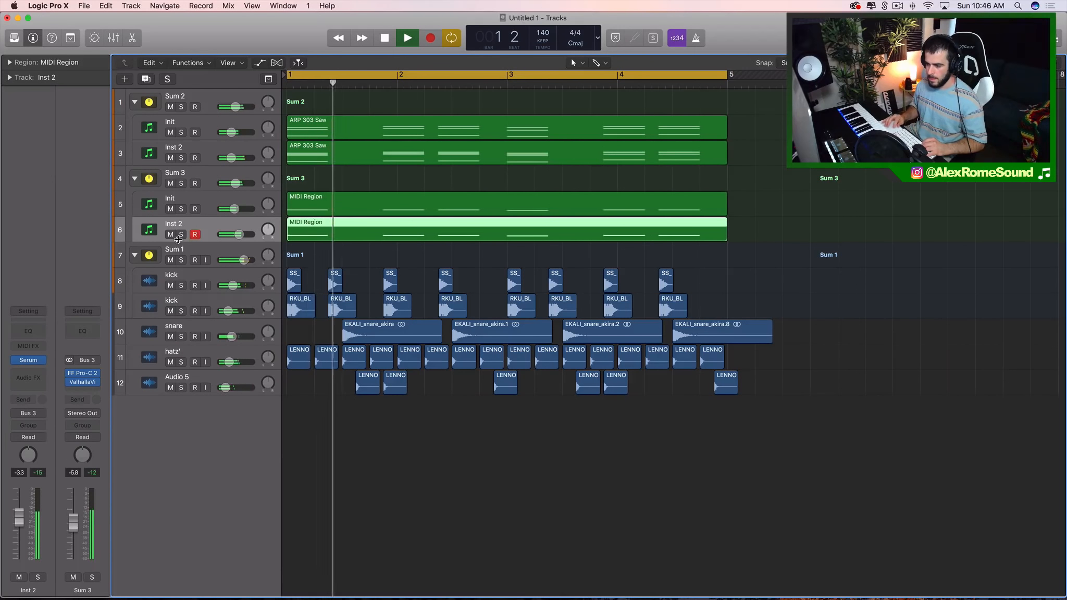
pyautogui.click(180, 234)
pyautogui.click(180, 235)
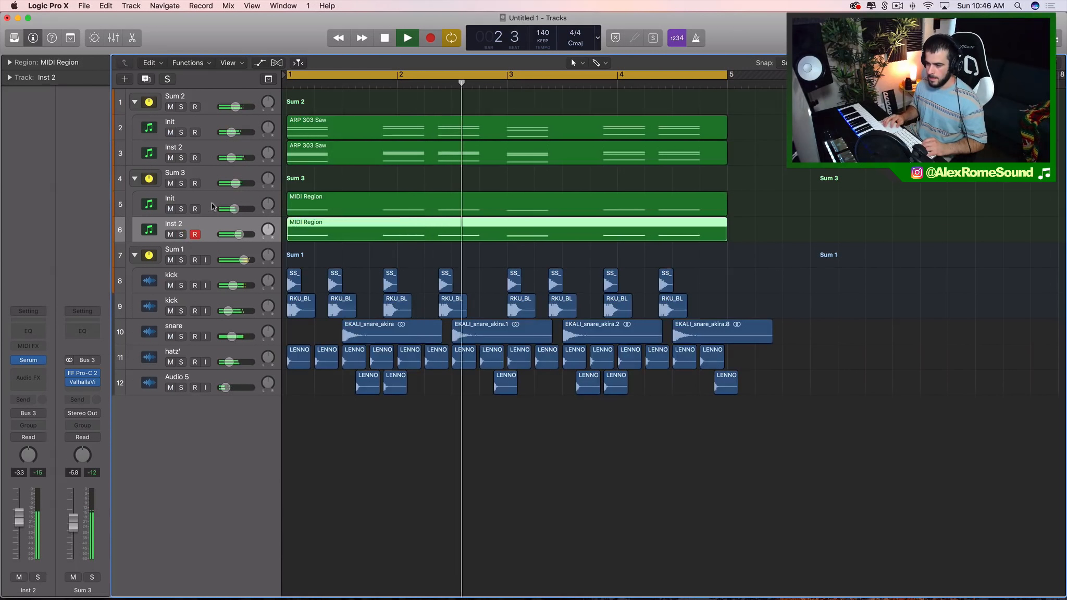
# Add Channel EQ to the Sum 2 stack with a 24 dB/Oct low cut at about 165 Hz, and close it after listening.
pyautogui.click(205, 99)
pyautogui.press('space')
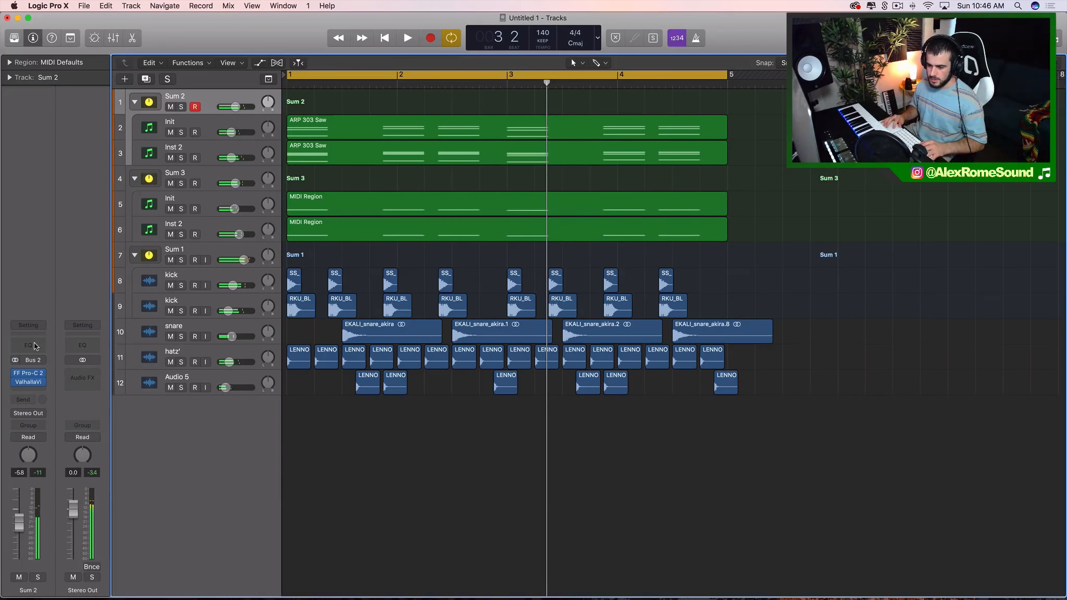
pyautogui.click(35, 346)
pyautogui.click(50, 80)
pyautogui.moveTo(54, 159); pyautogui.dragTo(188, 193)
pyautogui.press('space')
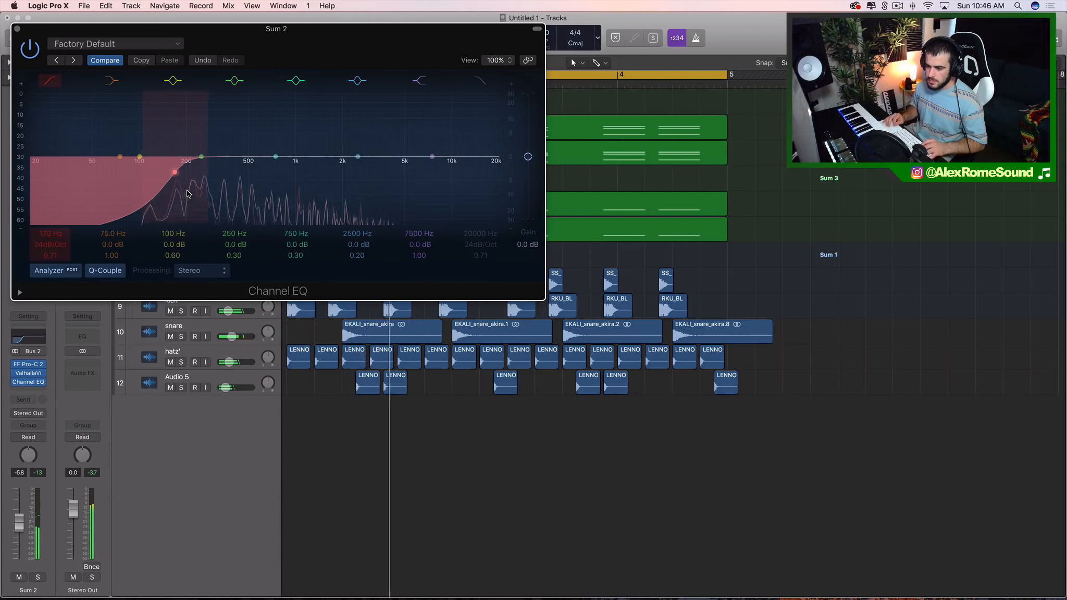
pyautogui.click(16, 29)
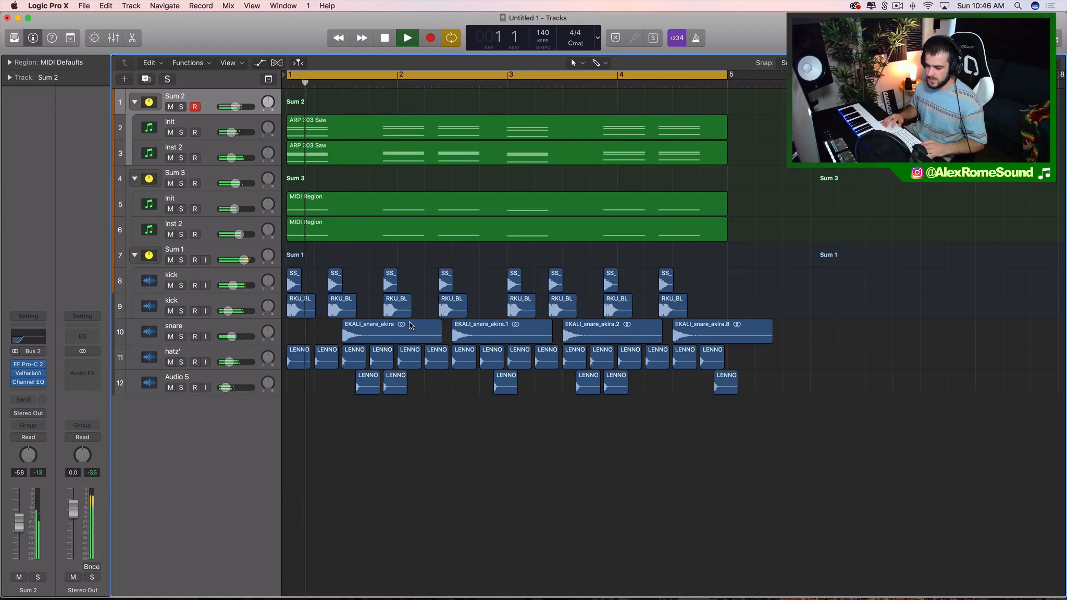
pyautogui.press('space')
pyautogui.click(223, 231)
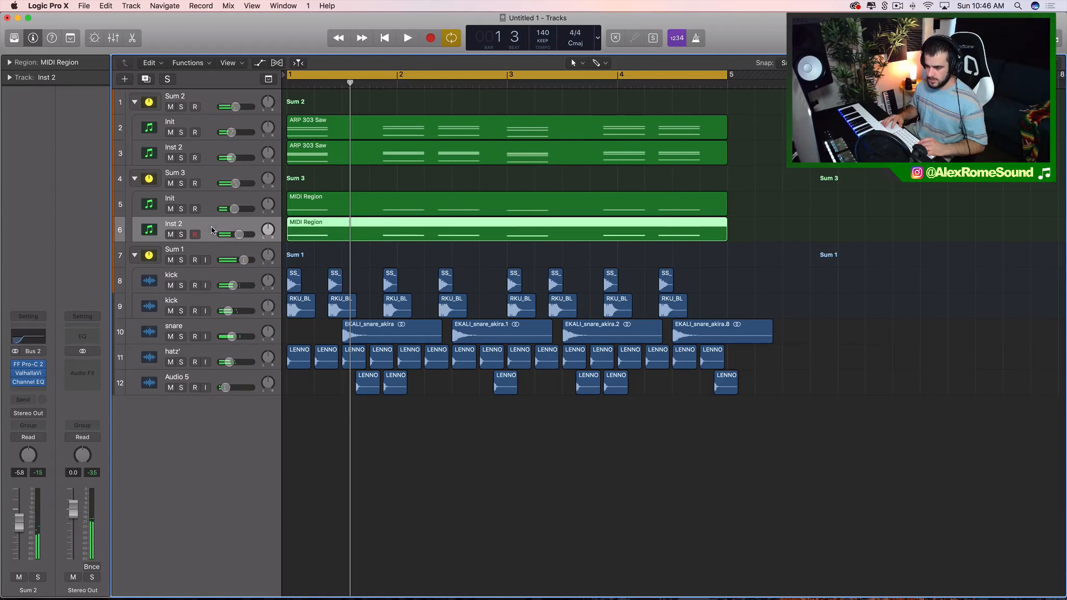
pyautogui.click(200, 375)
pyautogui.doubleClick(214, 412)
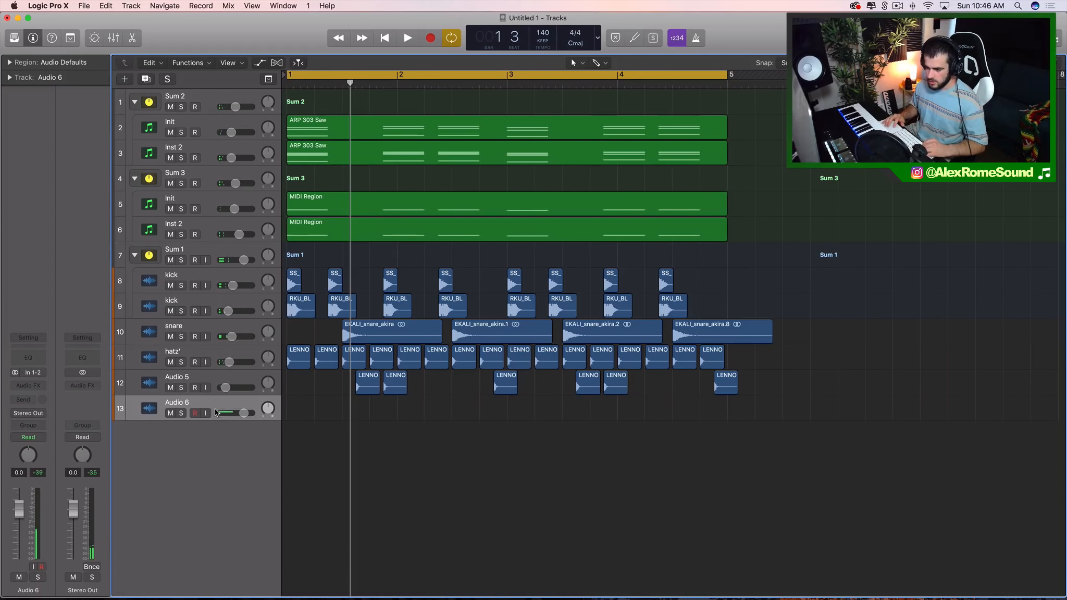
pyautogui.press('super+BackSpace')
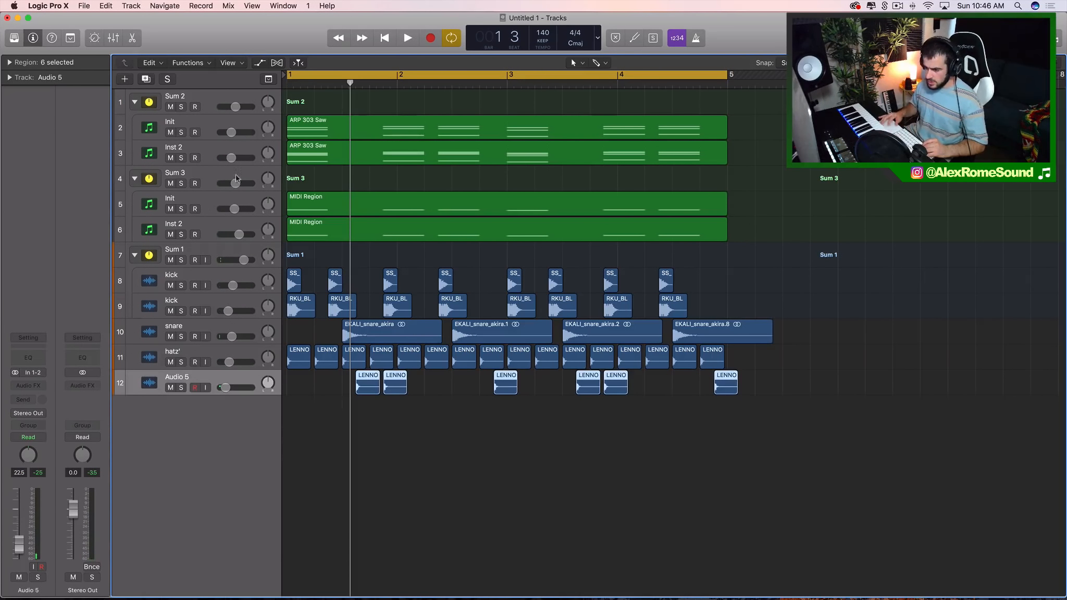
# Create a Sylenth1 instrument track below Audio 5 and add an empty MIDI region spanning bars 1 to 4.
pyautogui.click(211, 226)
pyautogui.doubleClick(218, 411)
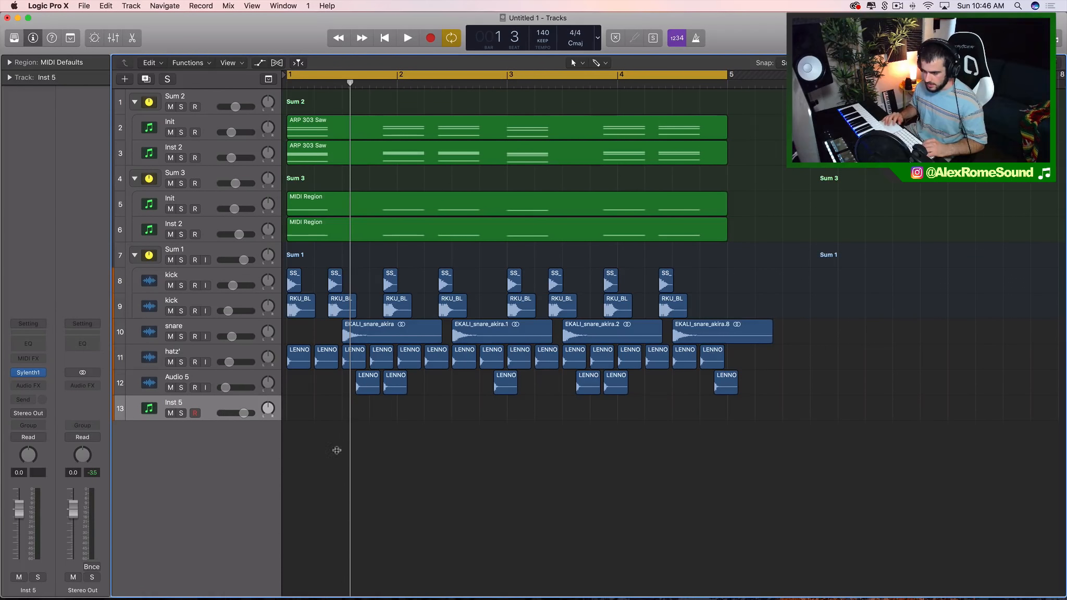
pyautogui.keyDown('super'); pyautogui.click(313, 414); pyautogui.keyUp('super')
pyautogui.moveTo(397, 416); pyautogui.dragTo(730, 419)
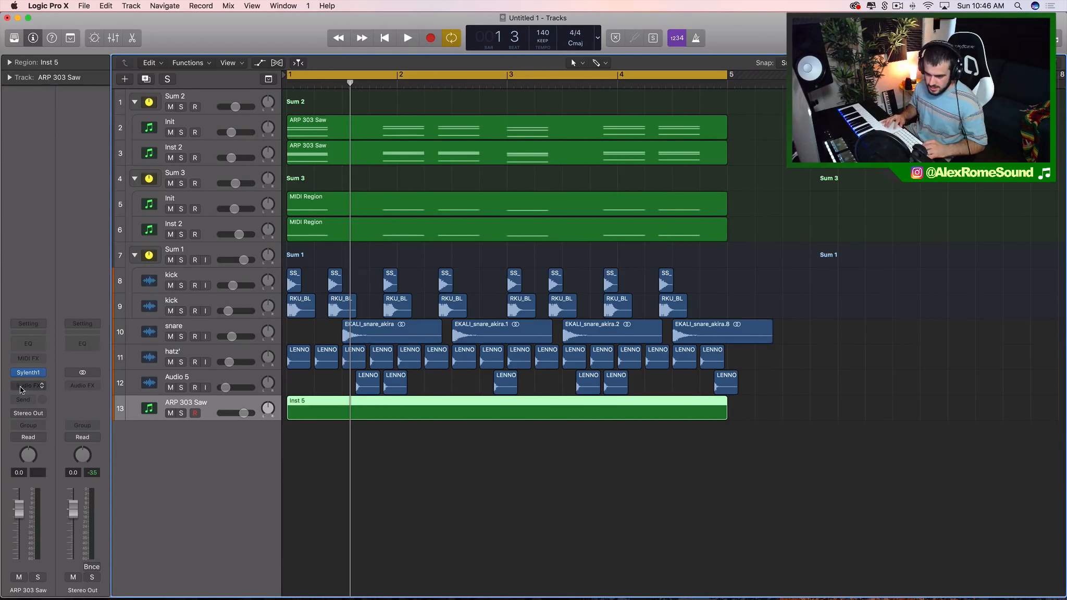
# Return the playhead to bar 1 and open the Inst 5 region in the Piano Roll.
pyautogui.click(29, 372)
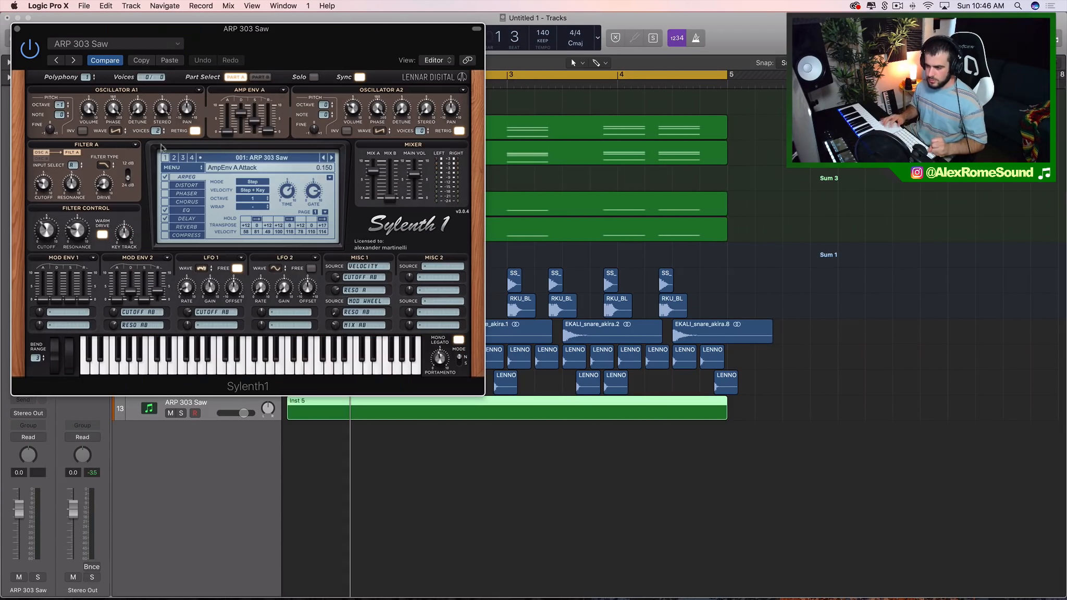
pyautogui.click(18, 29)
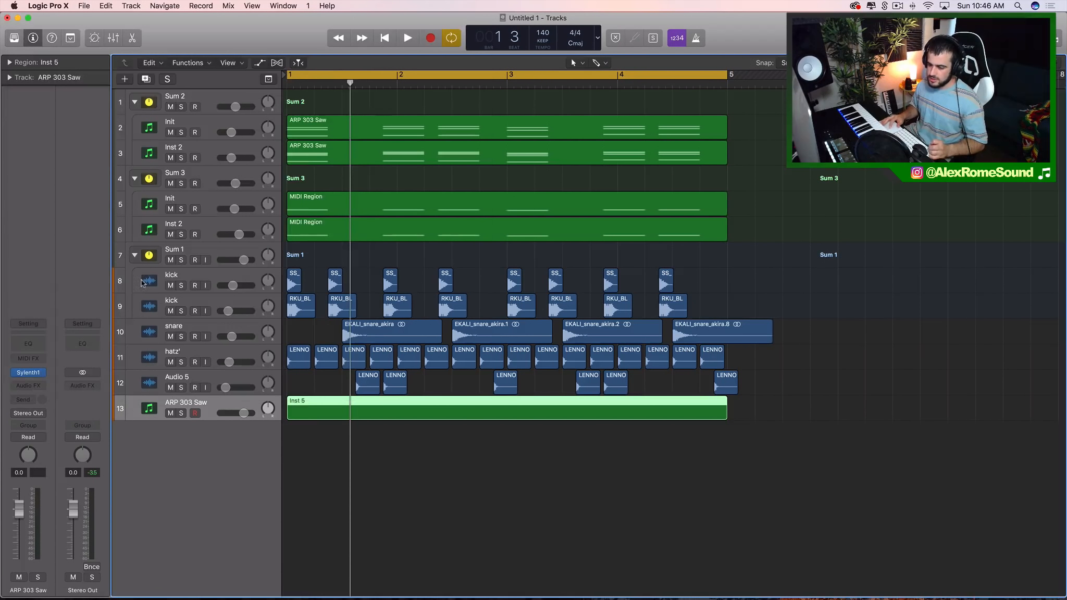
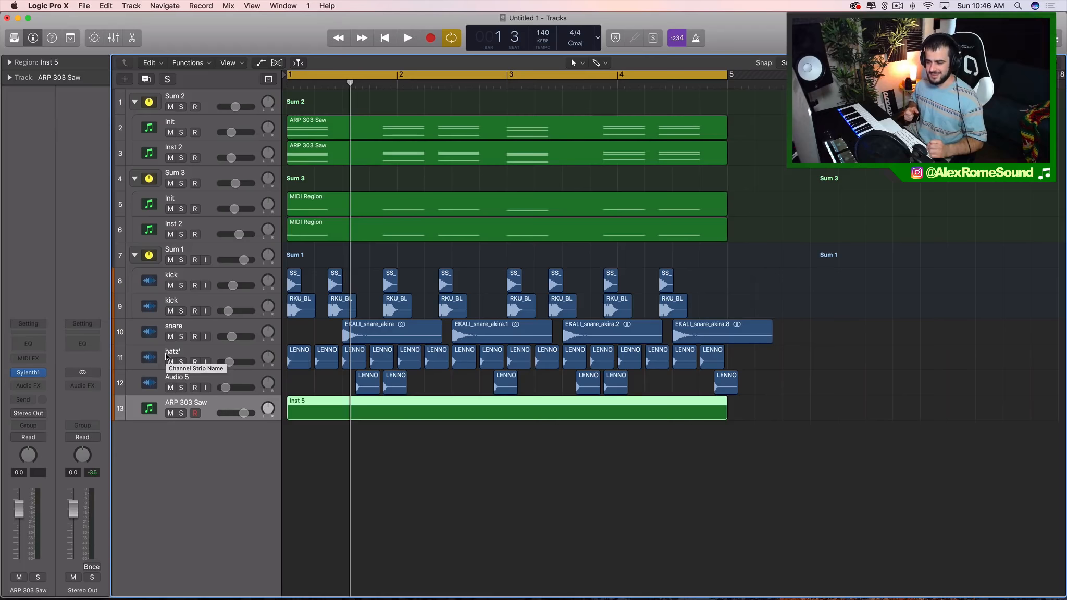
pyautogui.click(393, 477)
pyautogui.click(402, 405)
pyautogui.moveTo(352, 87); pyautogui.dragTo(286, 112)
pyautogui.click(381, 428)
pyautogui.click(380, 404)
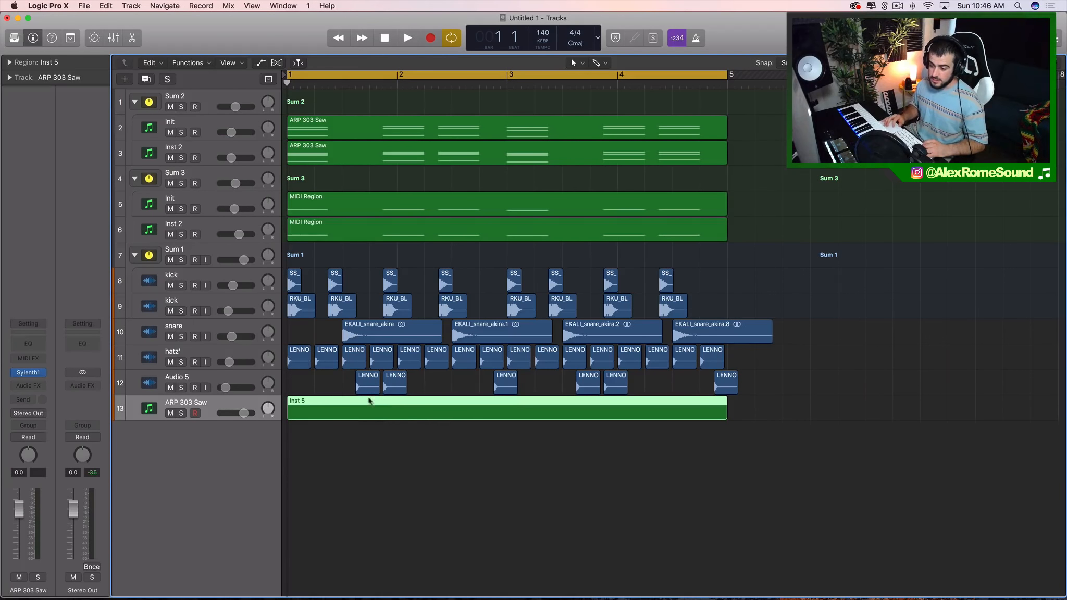
pyautogui.doubleClick(358, 407)
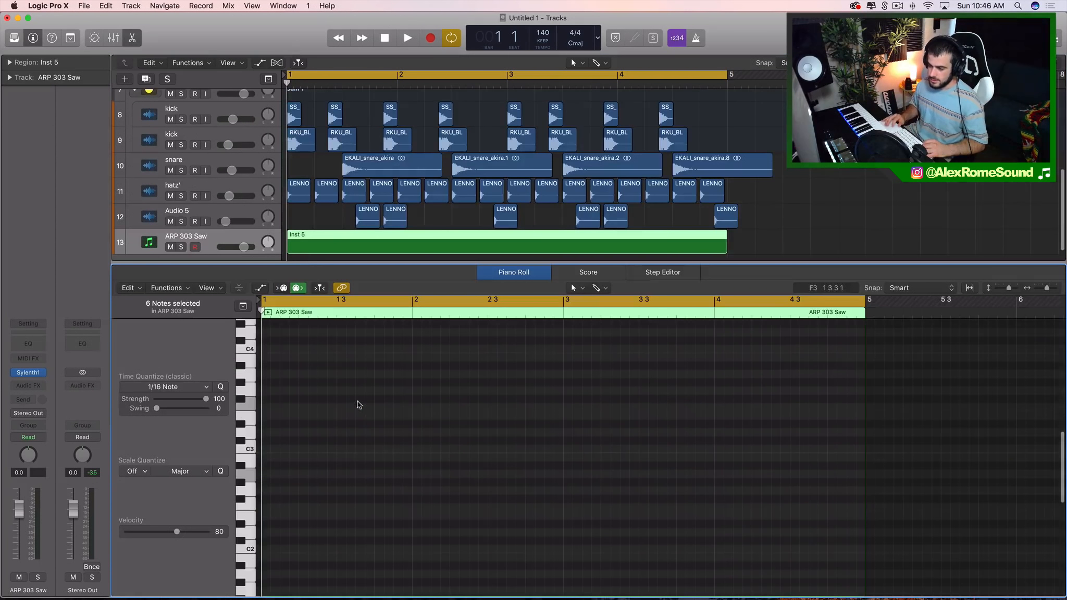
# Open Sylenth1 on the ARP 303 Saw track and clear its preset to the Init patch.
pyautogui.click(41, 370)
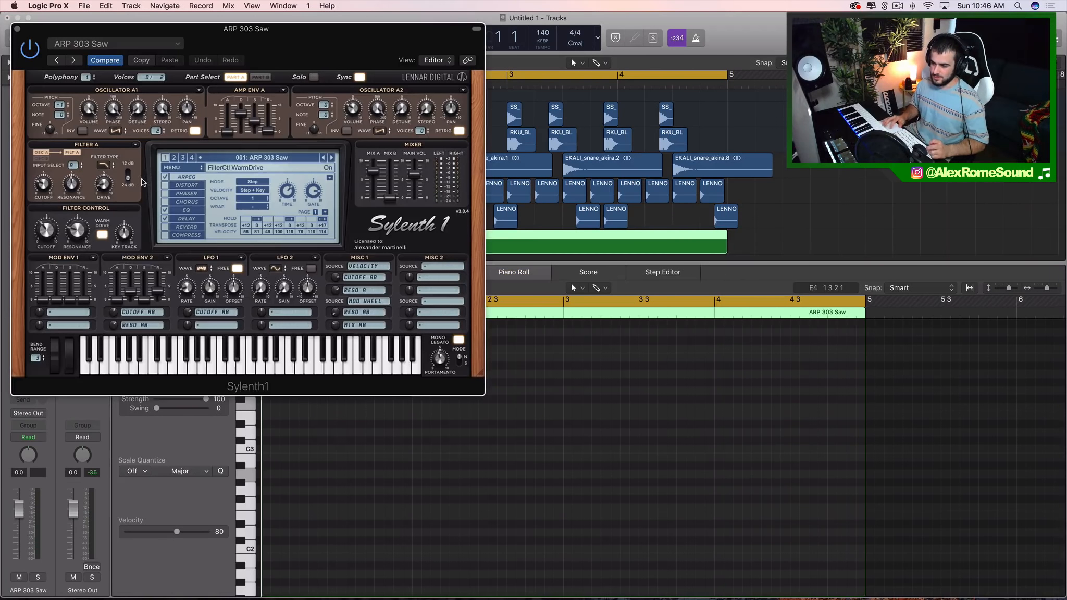
pyautogui.click(181, 168)
pyautogui.moveTo(216, 181)
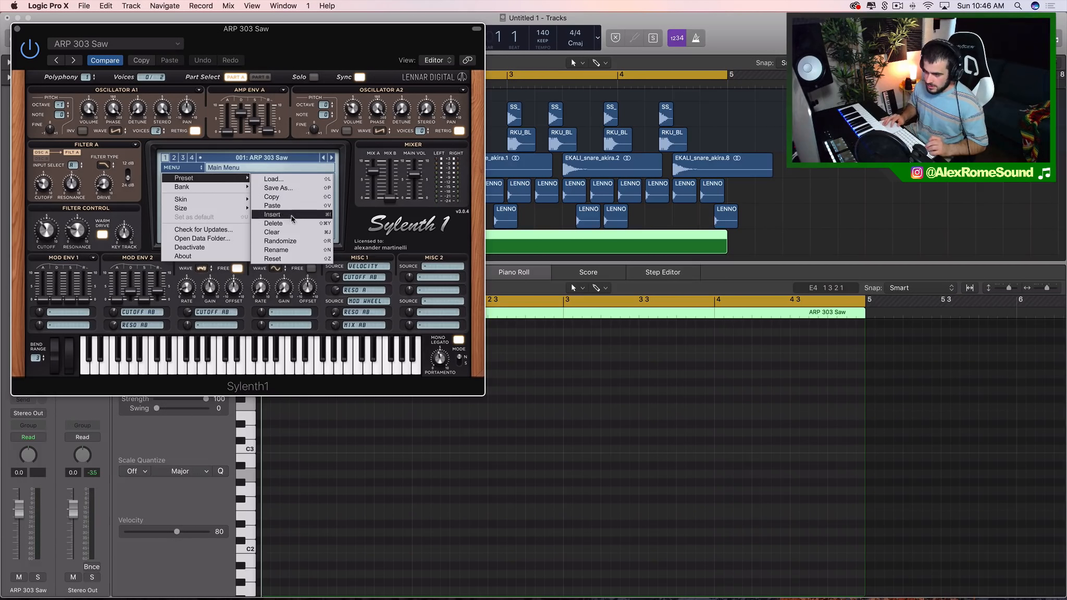
pyautogui.click(280, 234)
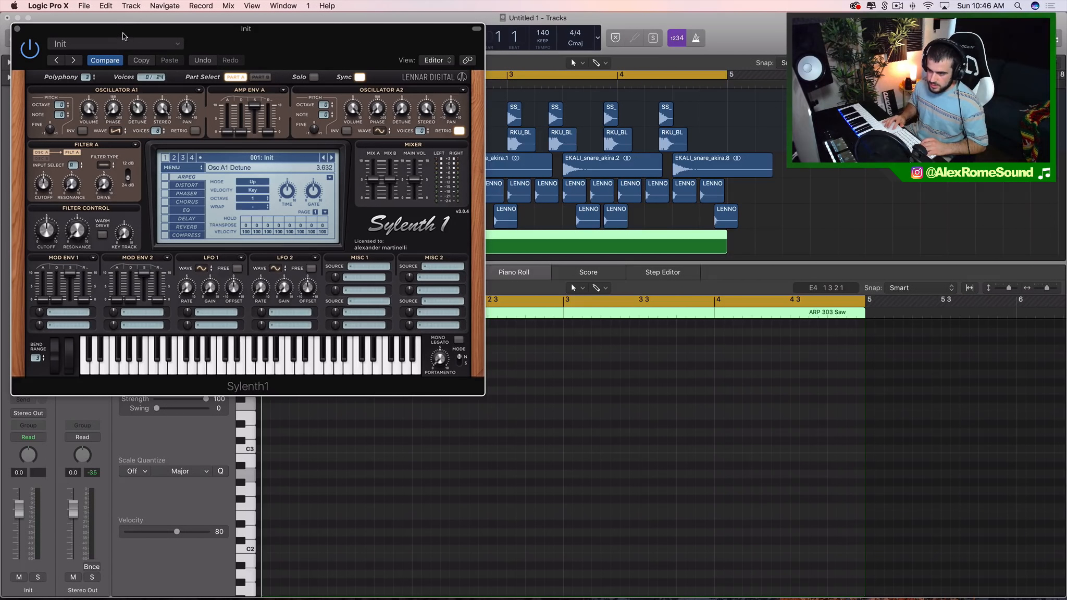
# Set Sylenth1's Filter A to Lowpass with a cutoff of about 6.48, and enable Mono Legato.
pyautogui.click(100, 166)
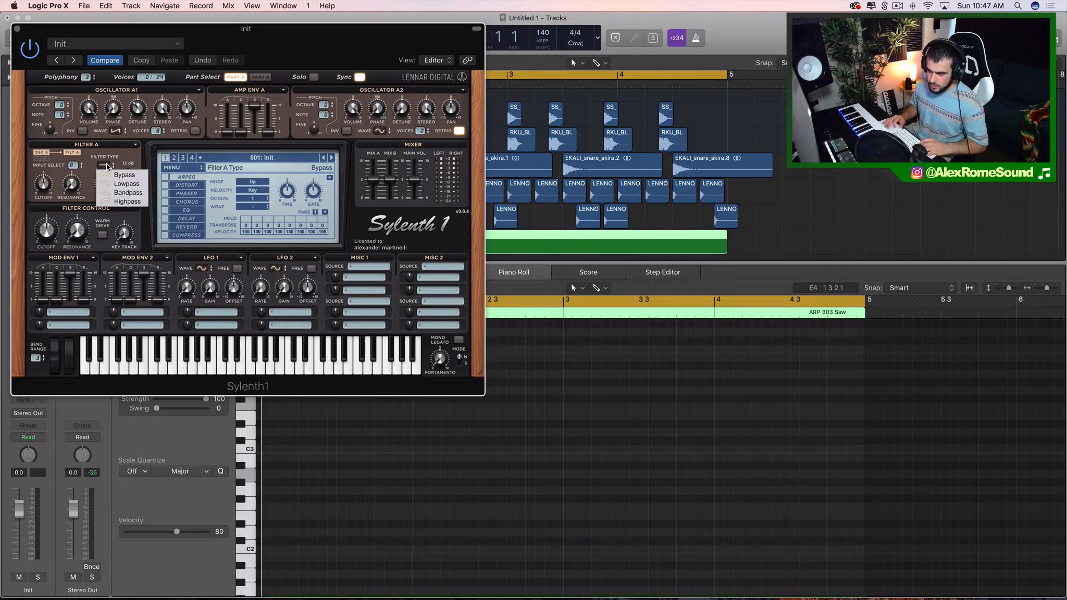
pyautogui.click(125, 186)
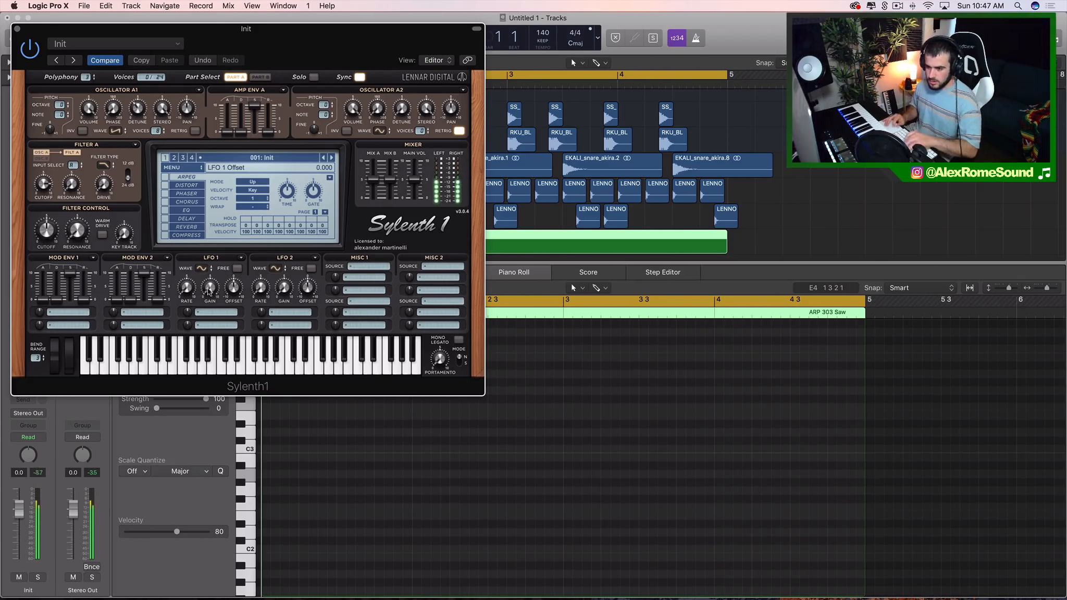
pyautogui.moveTo(48, 196); pyautogui.dragTo(47, 213)
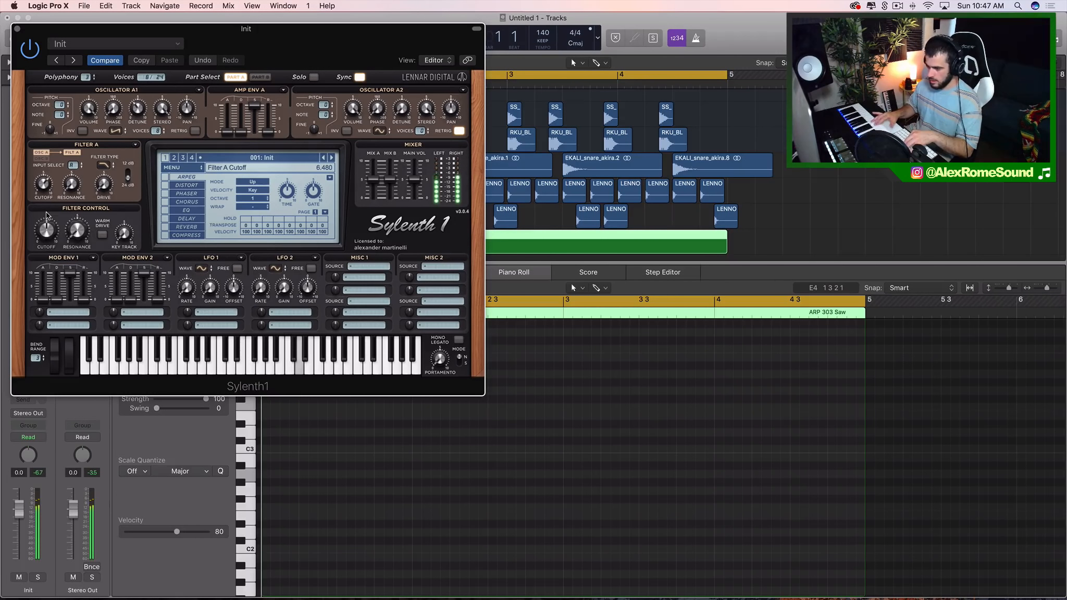
pyautogui.click(458, 340)
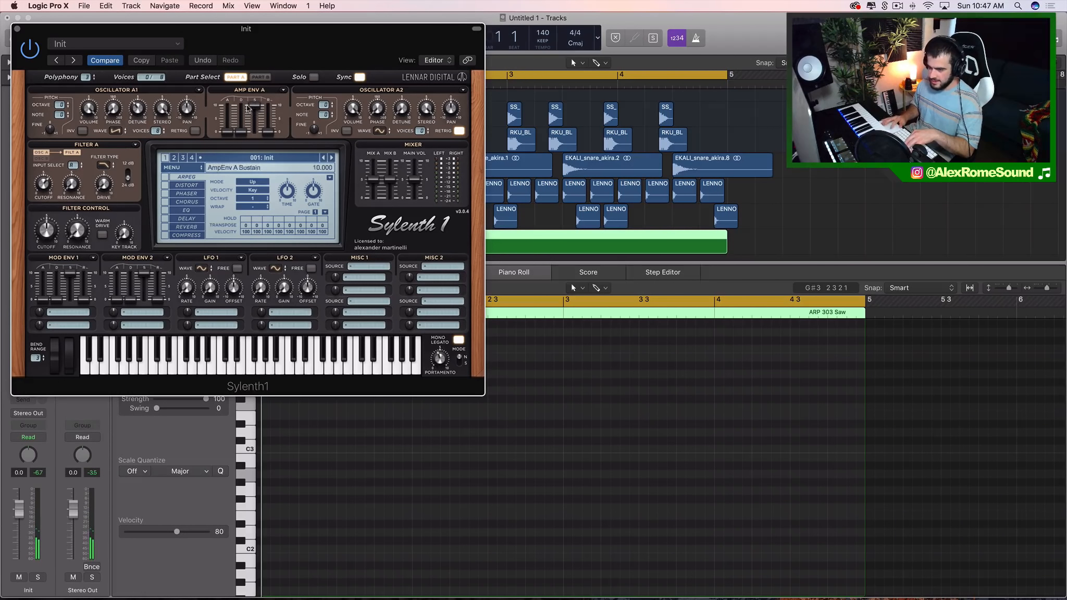
# Give oscillator A2 a Pulse waveform, a higher octave and a volume of about 6.9, and close Sylenth1.
pyautogui.click(378, 130)
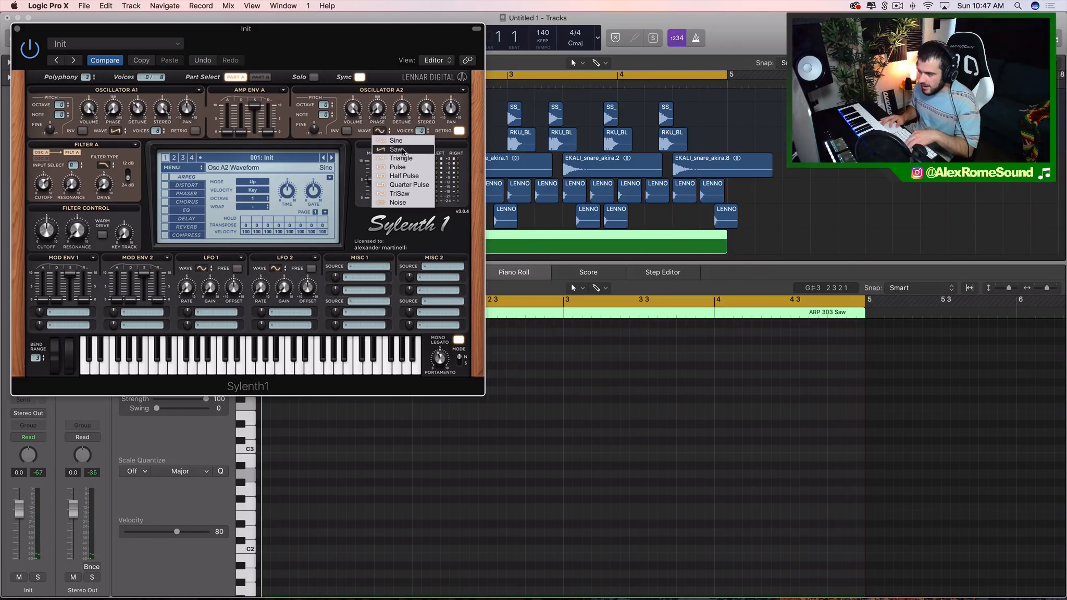
pyautogui.click(399, 167)
pyautogui.click(328, 103)
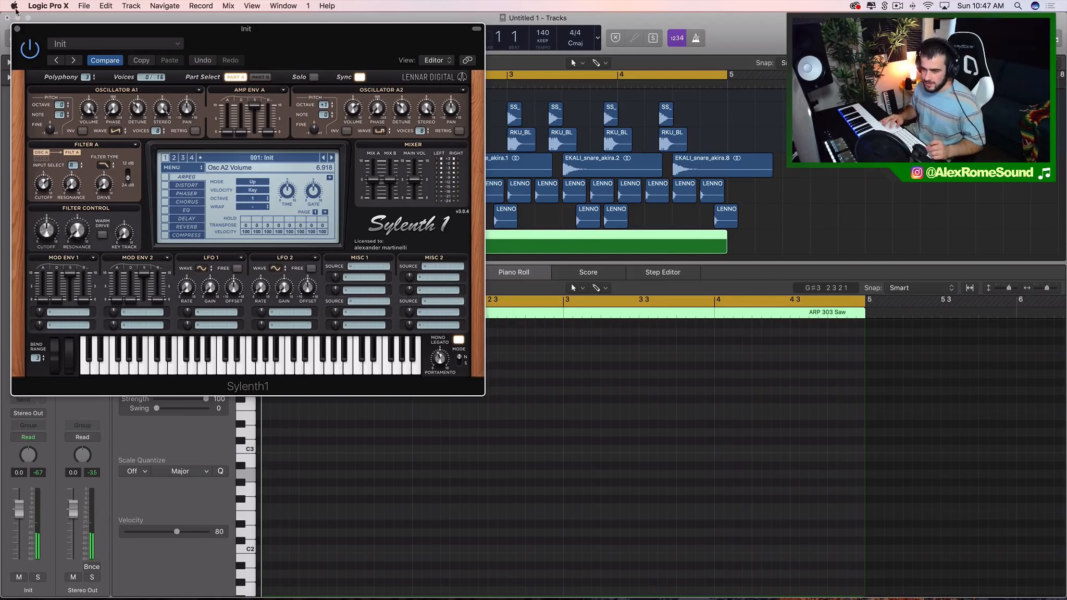
pyautogui.click(17, 30)
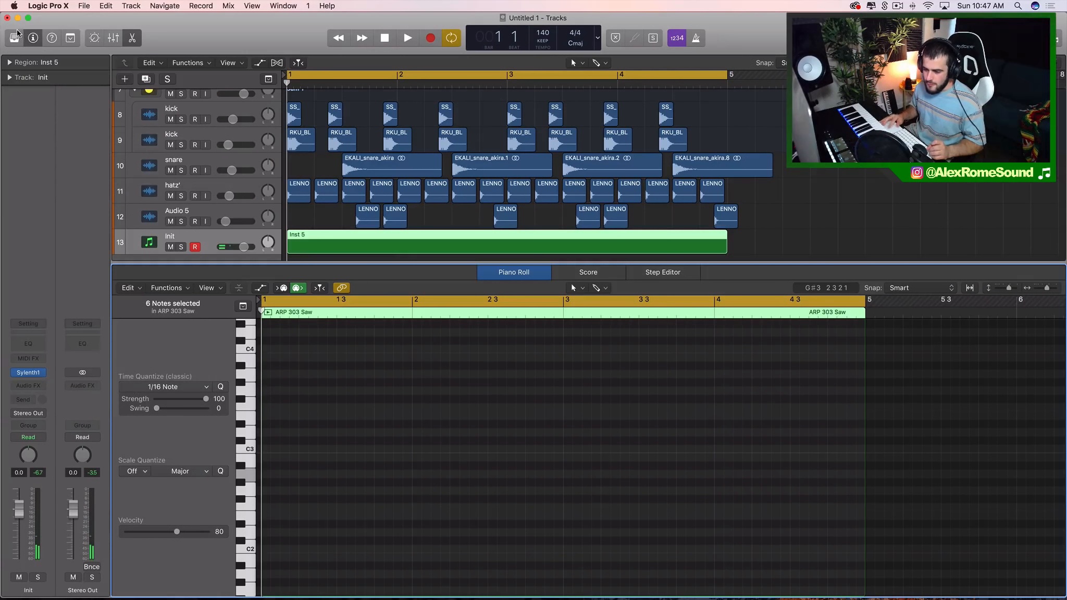
# Add Channel EQ to the new Init track with a 24 dB/Oct low cut at 740 Hz, and play the beat.
pyautogui.click(30, 344)
pyautogui.click(50, 81)
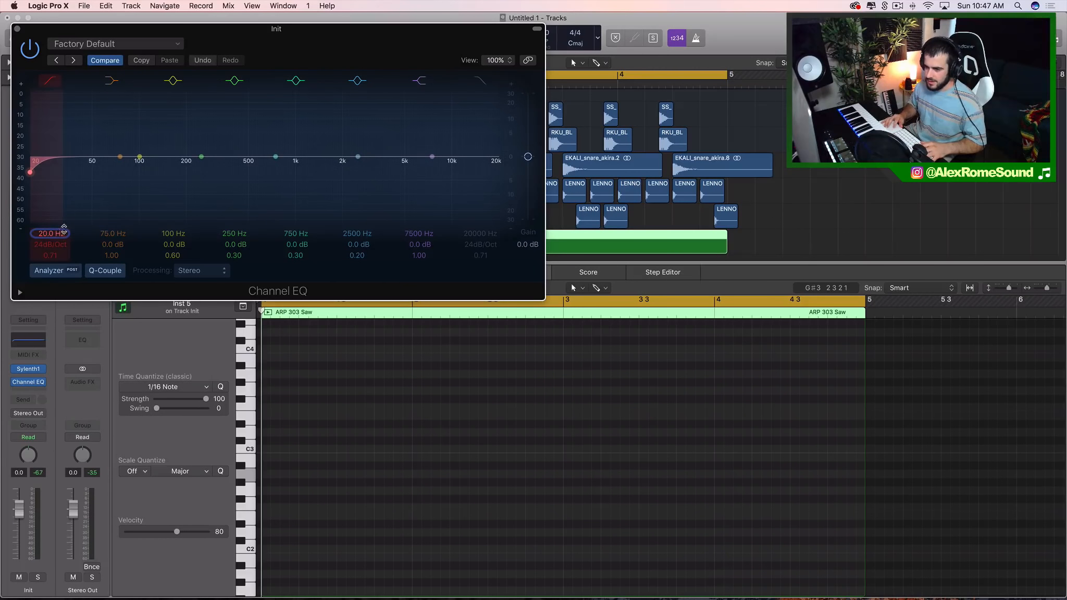
pyautogui.moveTo(63, 229); pyautogui.dragTo(39, 50)
pyautogui.press('space')
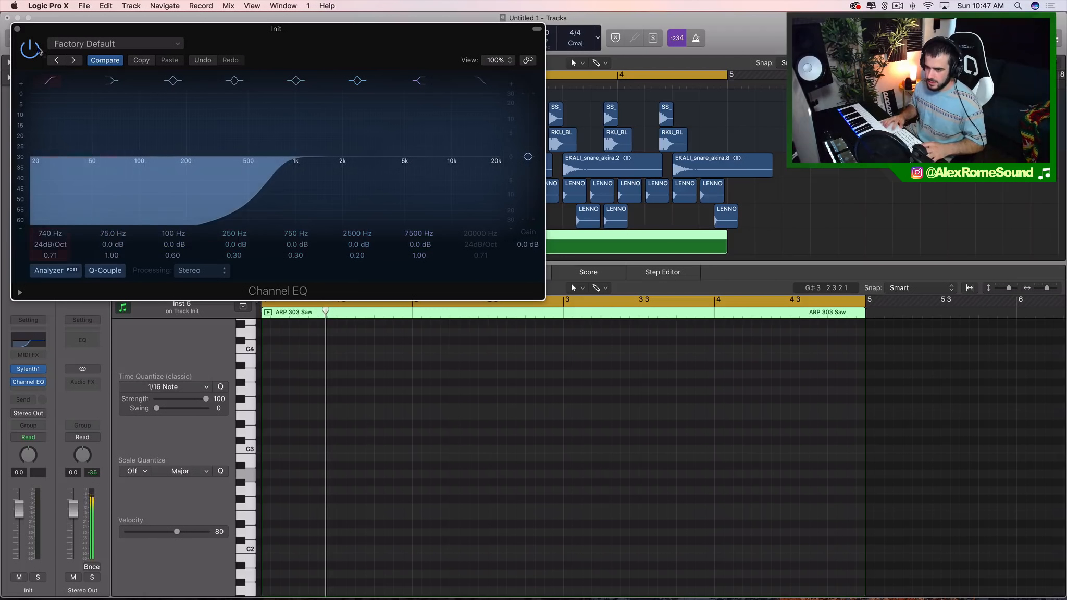
pyautogui.click(17, 29)
# Reopen the Init track's Channel EQ, shift the low cut to a lower frequency, and close it.
pyautogui.scroll(-2, 305, 145)
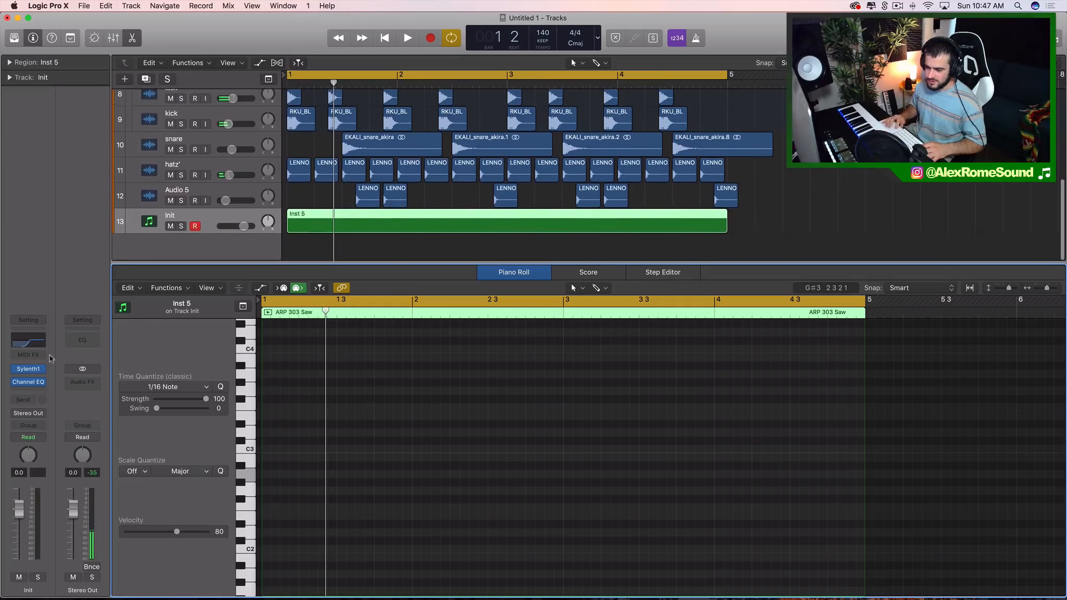
pyautogui.click(28, 382)
pyautogui.moveTo(265, 215); pyautogui.dragTo(192, 211)
pyautogui.click(32, 46)
pyautogui.click(18, 29)
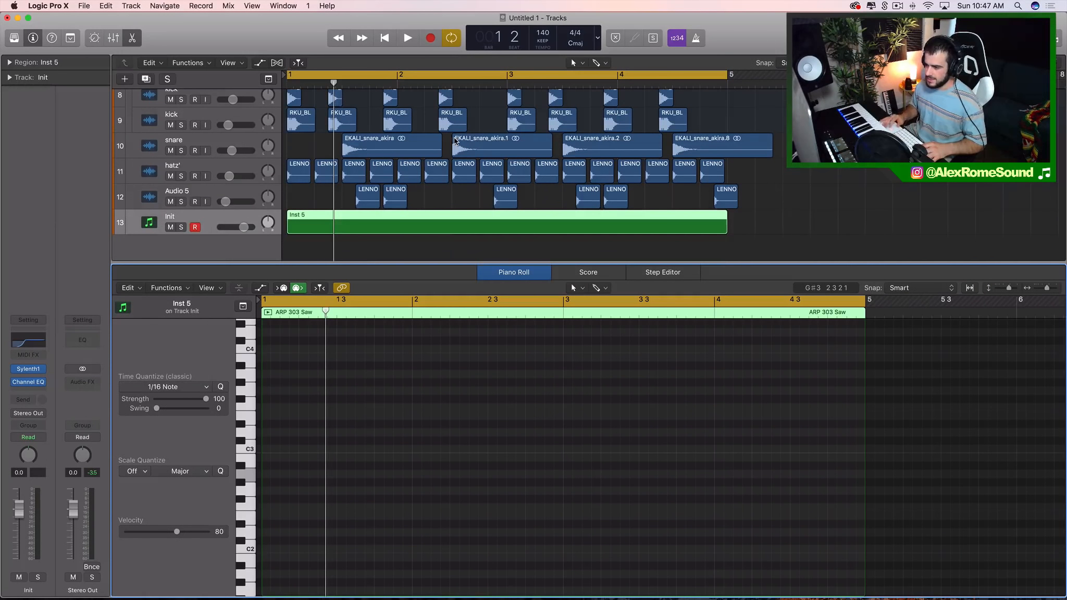
# Display the notes of both Sum 2 chord regions together in the Piano Roll and examine the chords.
pyautogui.scroll(10, 214, 130)
pyautogui.click(214, 97)
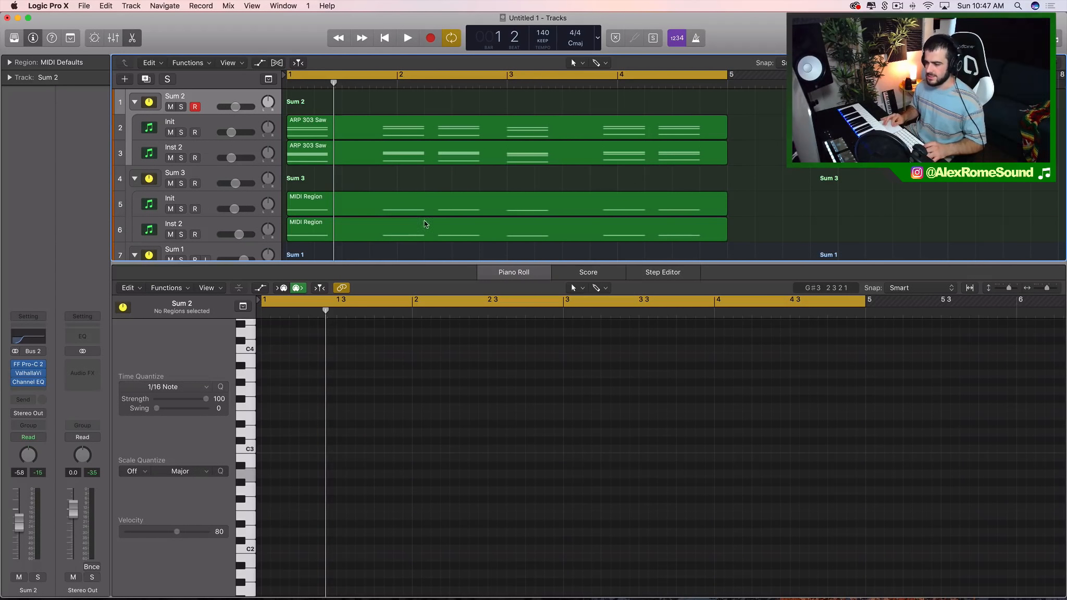
pyautogui.click(450, 149)
pyautogui.keyDown('shift'); pyautogui.click(450, 125); pyautogui.keyUp('shift')
pyautogui.scroll(-5, 460, 134)
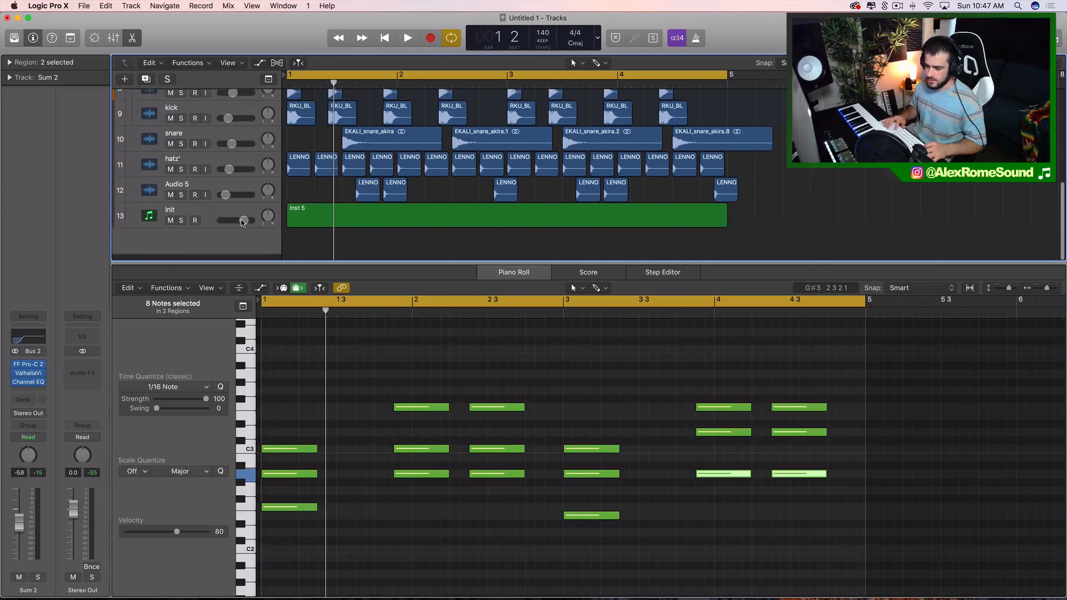
# Show the empty Inst 5 region in the Piano Roll with the playhead back at bar 1.
pyautogui.click(346, 229)
pyautogui.click(340, 83)
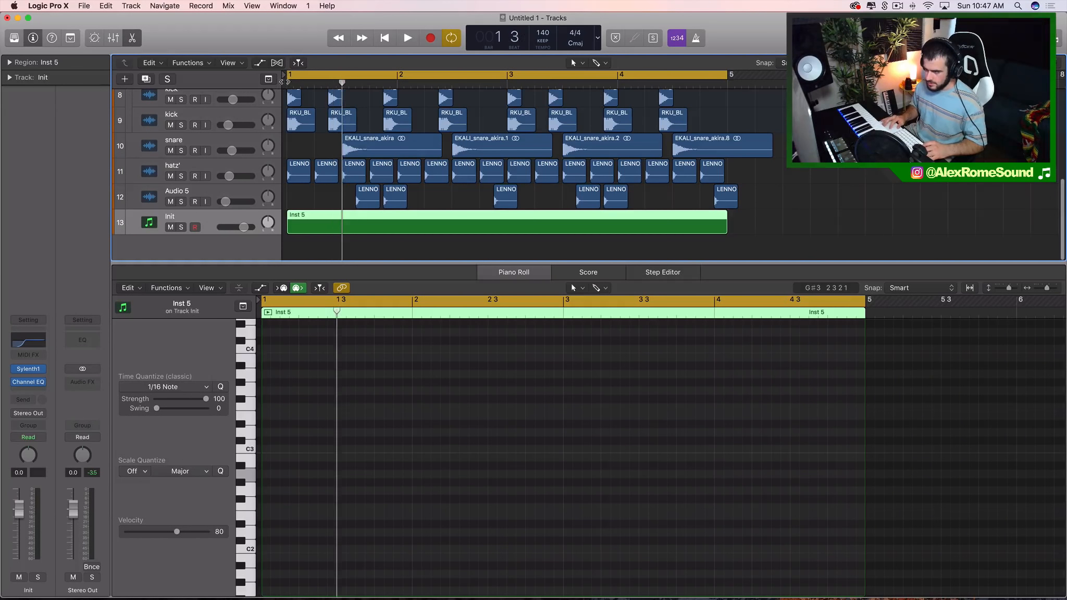
pyautogui.press('Return')
pyautogui.click(379, 373)
pyautogui.scroll(3, 378, 374)
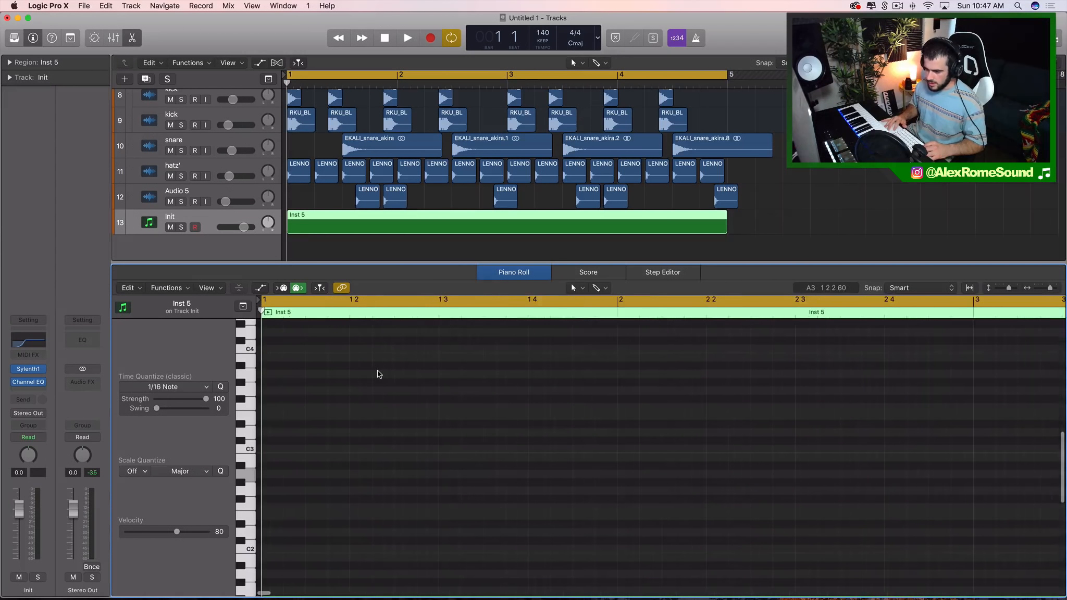
pyautogui.hscroll(-2, 379, 374)
pyautogui.rightClick(334, 394)
pyautogui.scroll(-3, 310, 401)
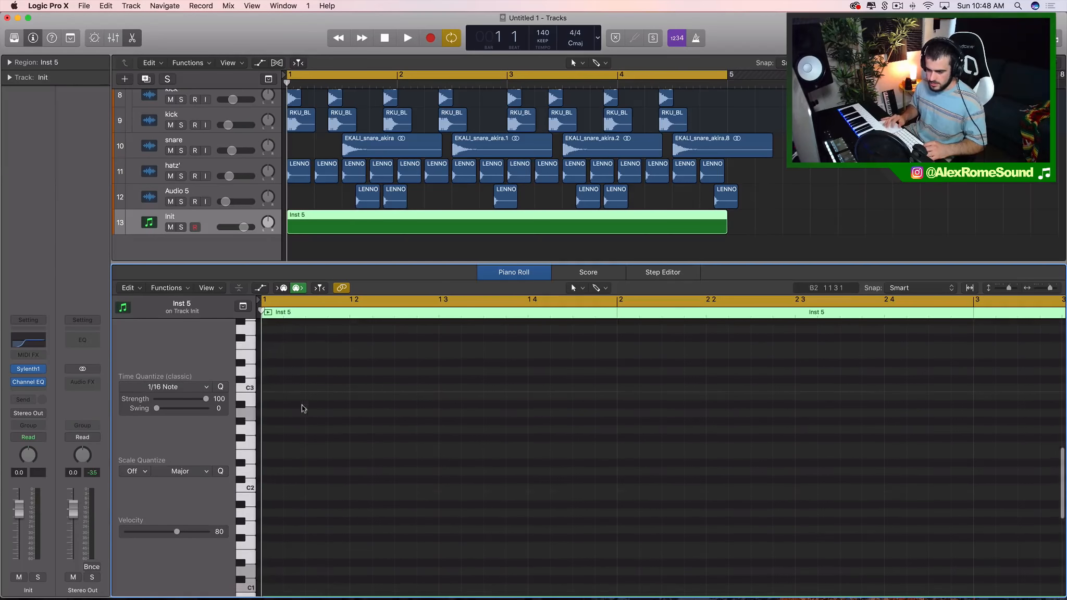
# Add ValhallaVintageVerb to the Init track, set its mix to 17.2%, and close it.
pyautogui.click(33, 388)
pyautogui.click(43, 420)
pyautogui.moveTo(45, 148); pyautogui.dragTo(46, 172)
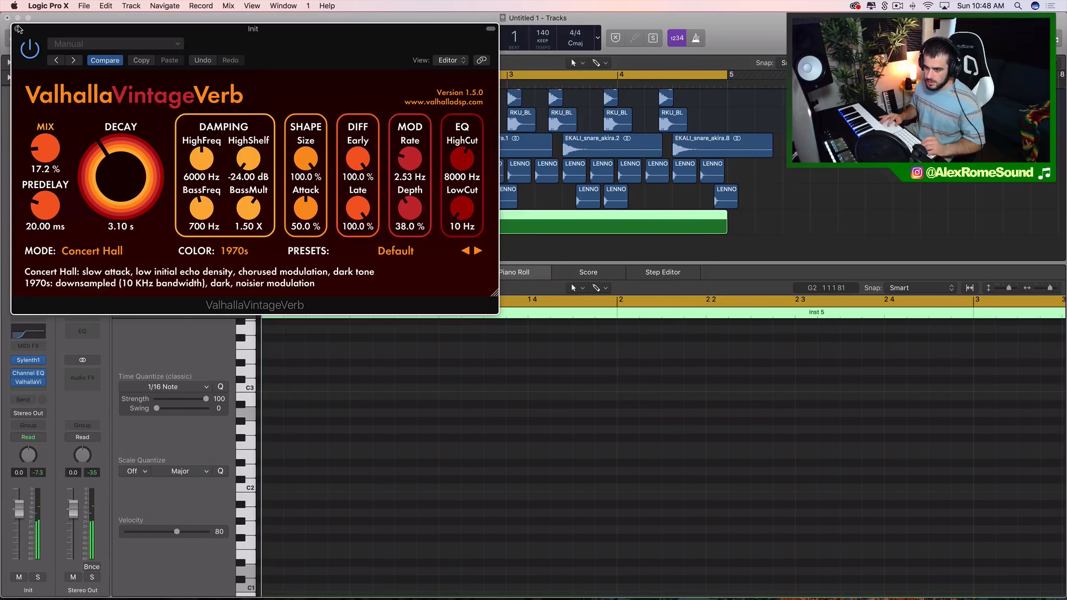
pyautogui.click(12, 21)
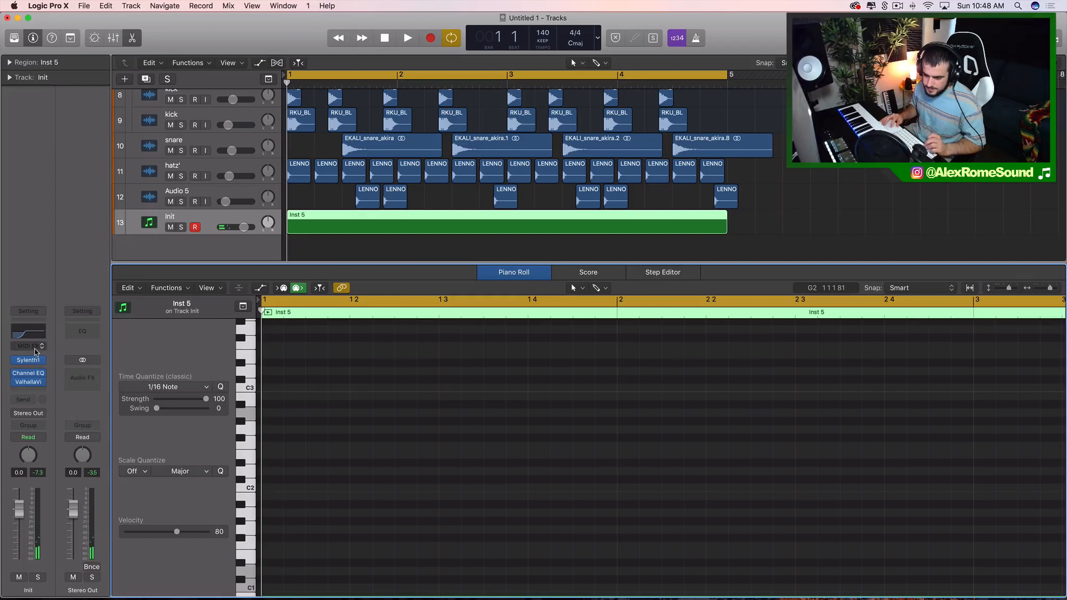
# Add H-Delay in ping-pong mode with a 1/4 delay and reduced dry/wet mix, placed before ValhallaVintageVerb on the Init track.
pyautogui.click(28, 389)
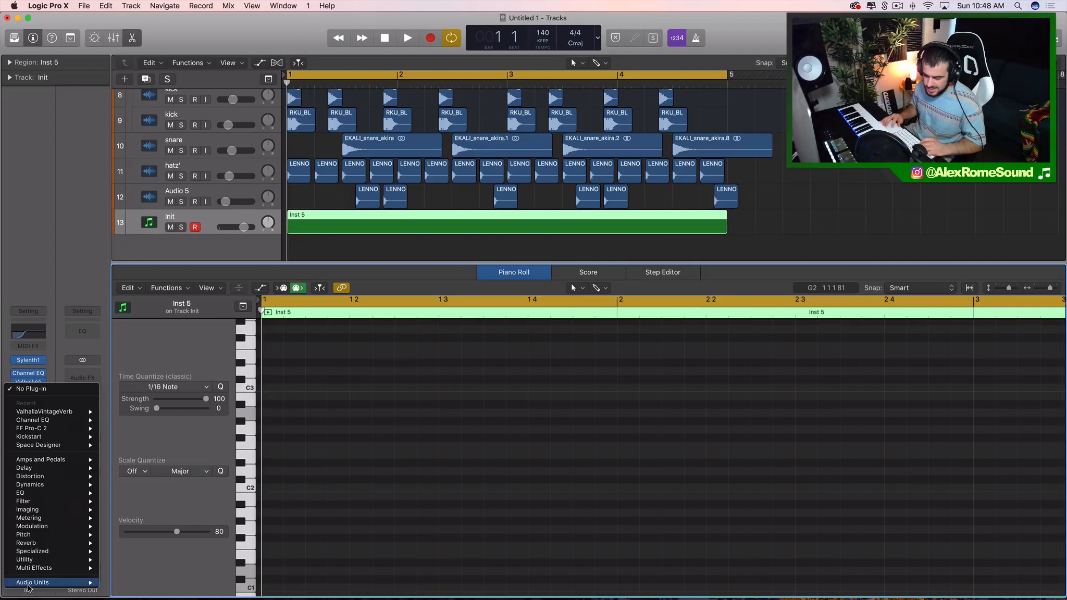
pyautogui.click(245, 313)
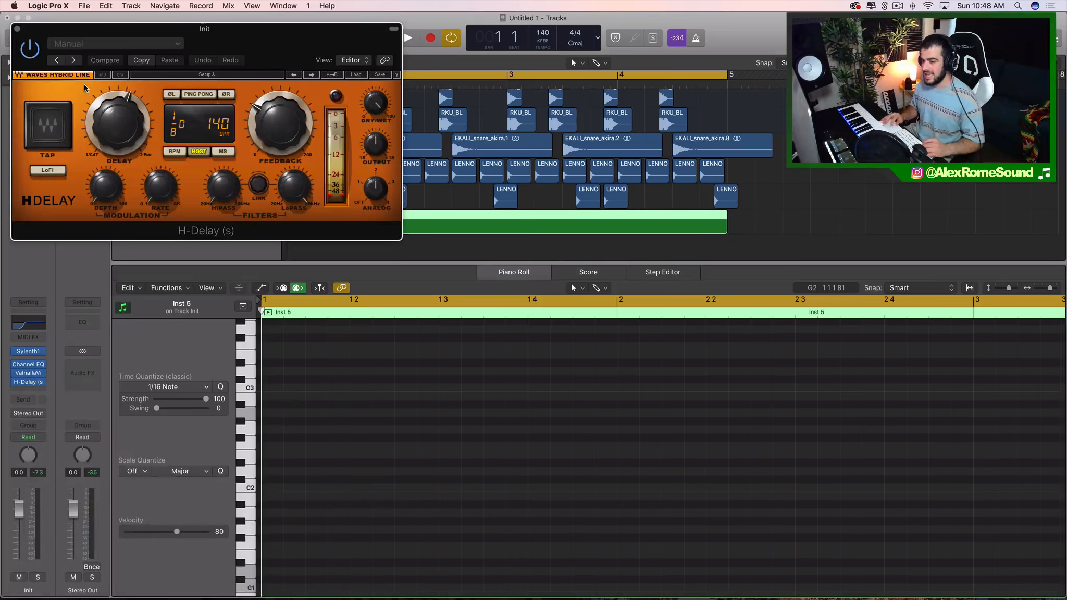
pyautogui.moveTo(228, 32); pyautogui.dragTo(447, 61)
pyautogui.moveTo(338, 154)
pyautogui.mouseDown()
pyautogui.moveTo(338, 132)
pyautogui.moveTo(337, 143)
pyautogui.mouseUp()
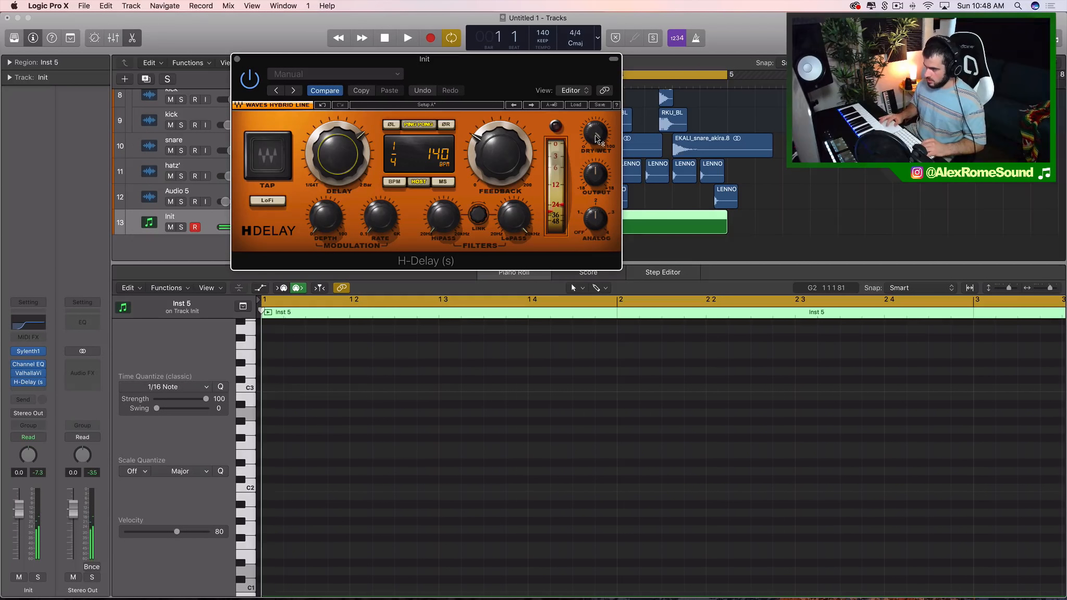
pyautogui.moveTo(597, 139); pyautogui.dragTo(597, 167)
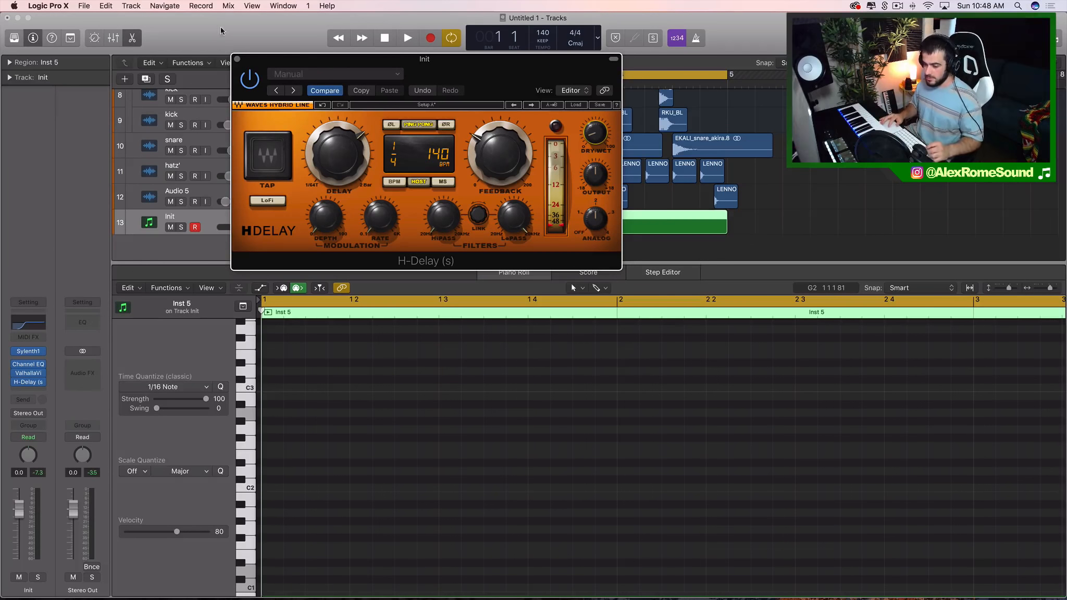
pyautogui.click(237, 58)
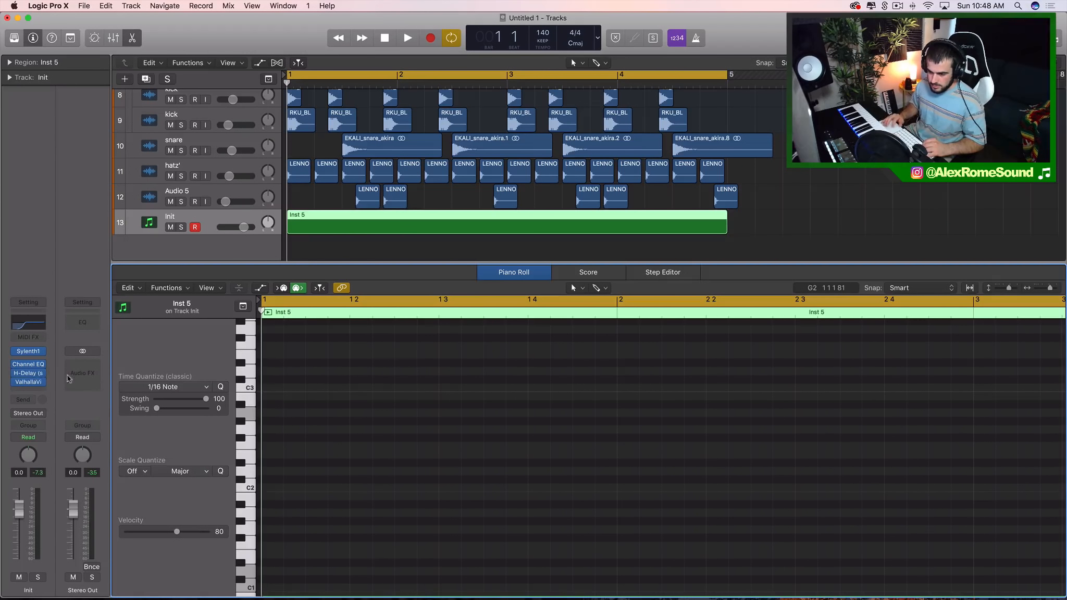
# Reselect the Inst 5 region and lower the Init track's volume to about -5.3 dB.
pyautogui.scroll(-2, 388, 218)
pyautogui.click(387, 244)
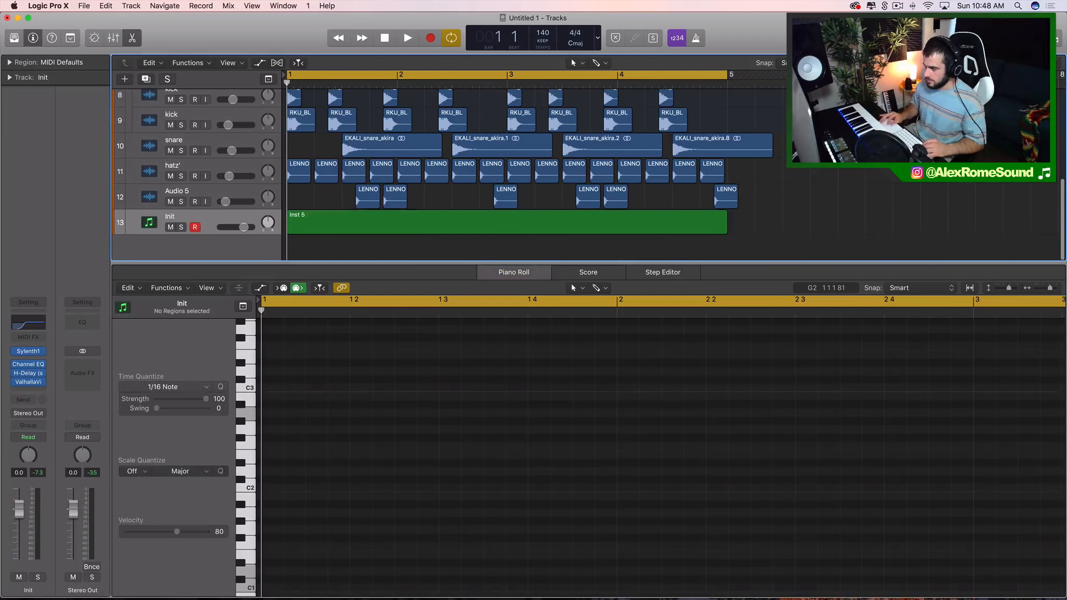
pyautogui.click(321, 219)
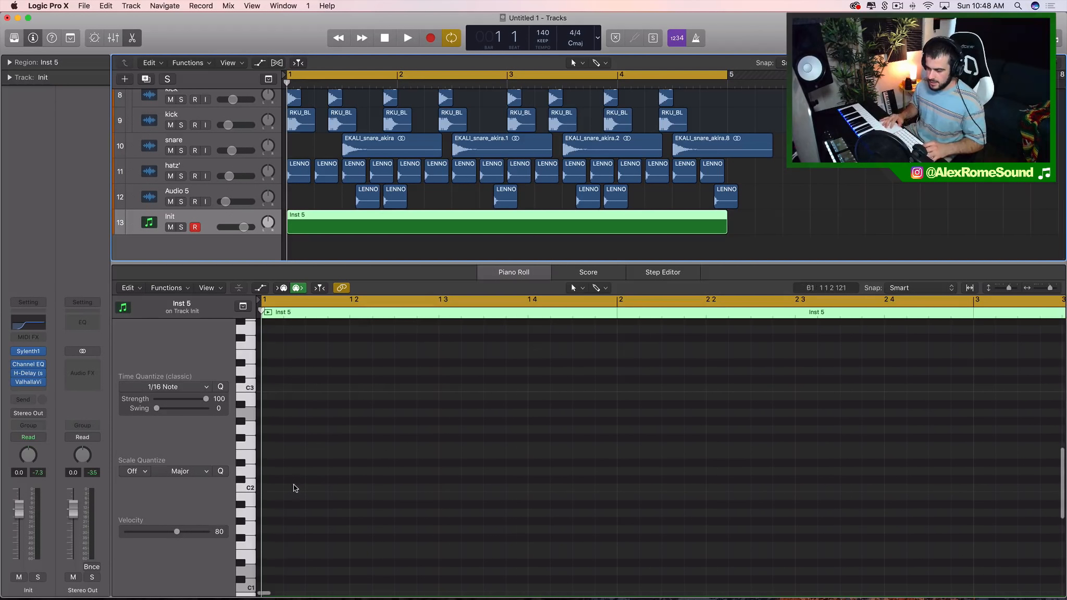
pyautogui.moveTo(244, 227); pyautogui.dragTo(236, 228)
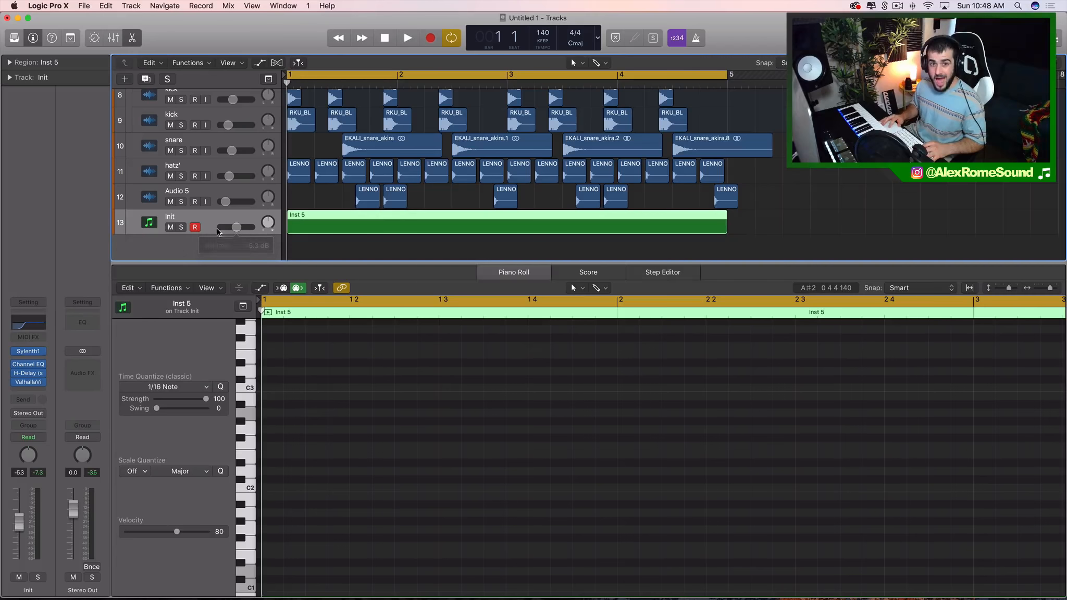
# Create the first lead note in the Inst 5 region and place it on E4 at the start of bar 1.
pyautogui.press('space')
pyautogui.rightClick(284, 412)
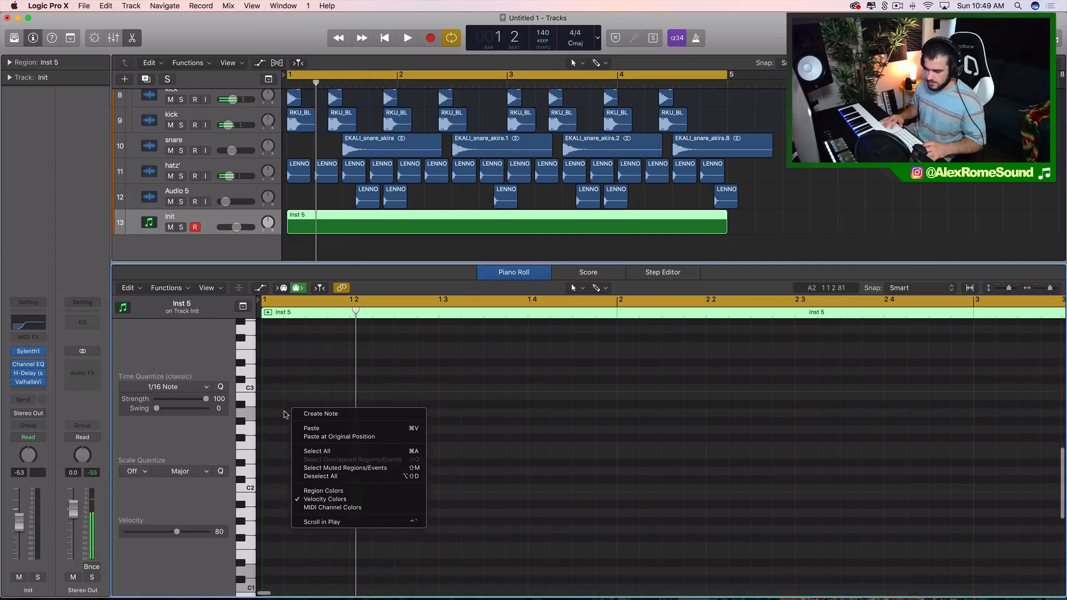
pyautogui.click(284, 414)
pyautogui.press('space')
pyautogui.press('space')
pyautogui.doubleClick(276, 452)
pyautogui.moveTo(286, 454); pyautogui.dragTo(292, 336)
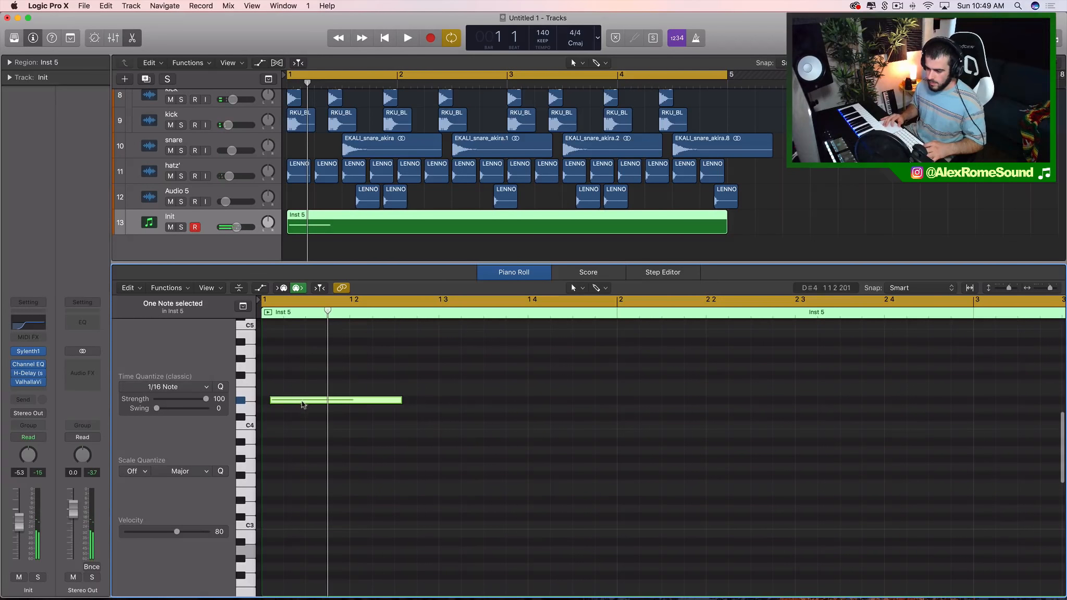
pyautogui.moveTo(302, 404); pyautogui.dragTo(294, 395)
pyautogui.press('space')
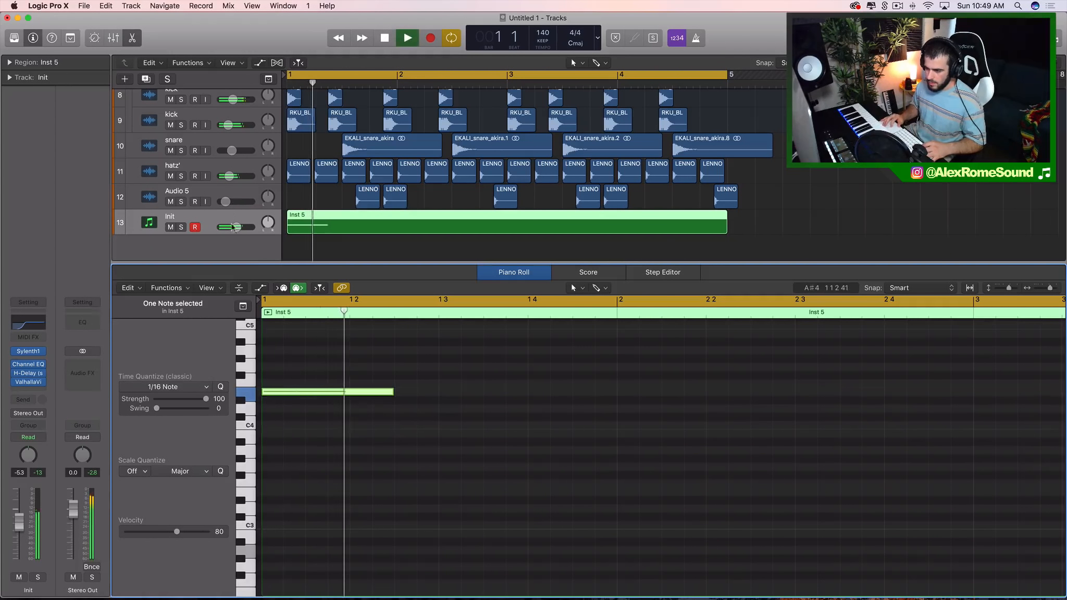
# Lower the Init track's volume to about -11.4 dB and move the opening note down to G3.
pyautogui.moveTo(235, 227); pyautogui.dragTo(229, 228)
pyautogui.press('space')
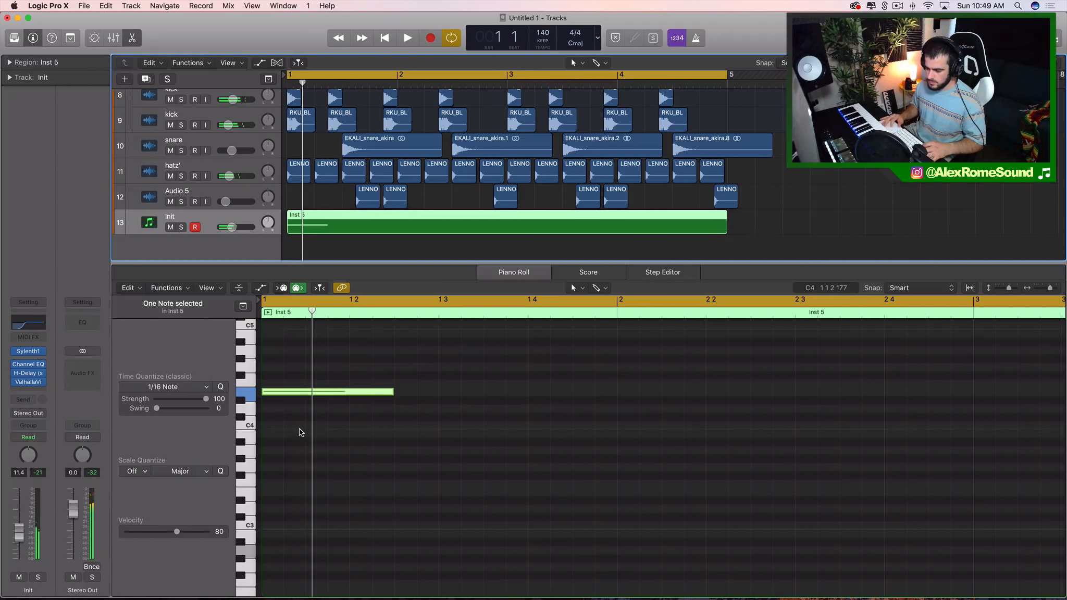
pyautogui.scroll(-2, 300, 432)
pyautogui.moveTo(300, 371); pyautogui.dragTo(299, 445)
pyautogui.press('space')
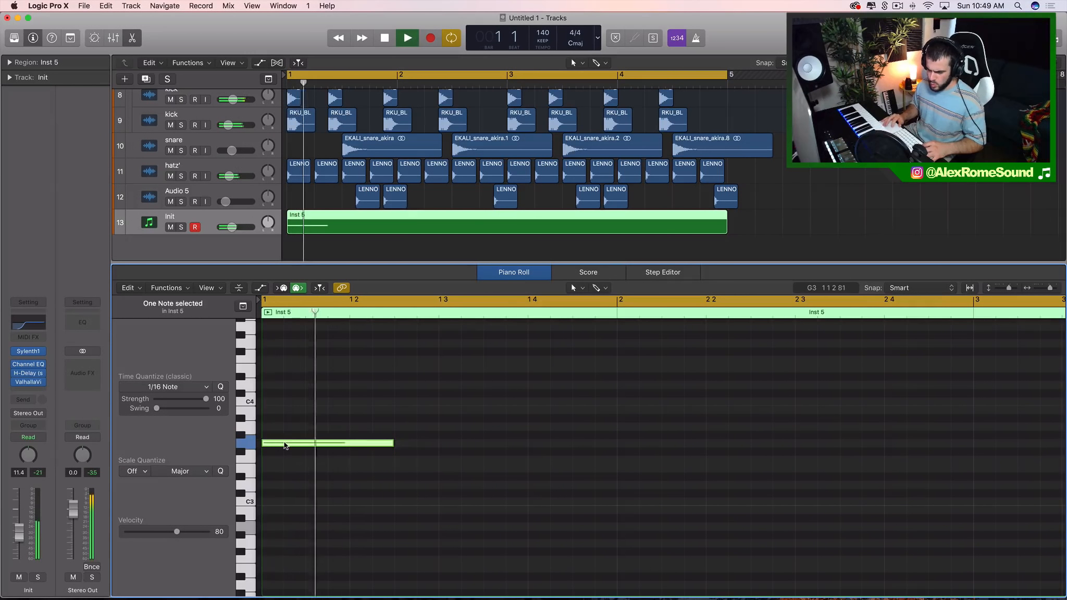
# Add a shorter F#3 note at the start of bar 1 and trim the G3 note's start to 1 1 1 53, checking by playback.
pyautogui.press('space')
pyautogui.scroll(3, 278, 445)
pyautogui.click(267, 451)
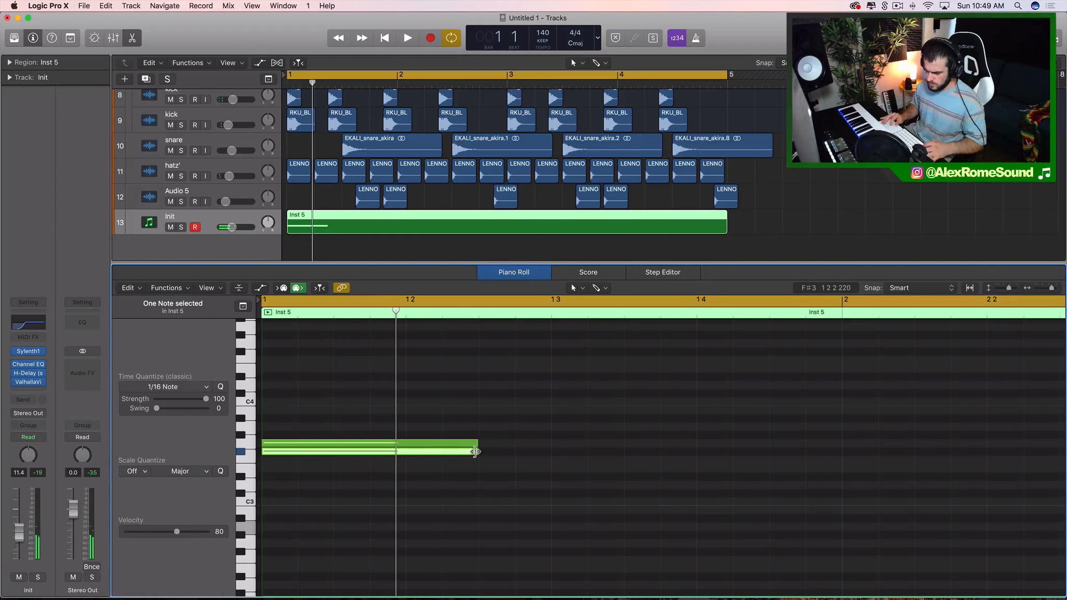
pyautogui.moveTo(475, 451); pyautogui.dragTo(416, 451)
pyautogui.moveTo(263, 443); pyautogui.dragTo(269, 442)
pyautogui.press('space')
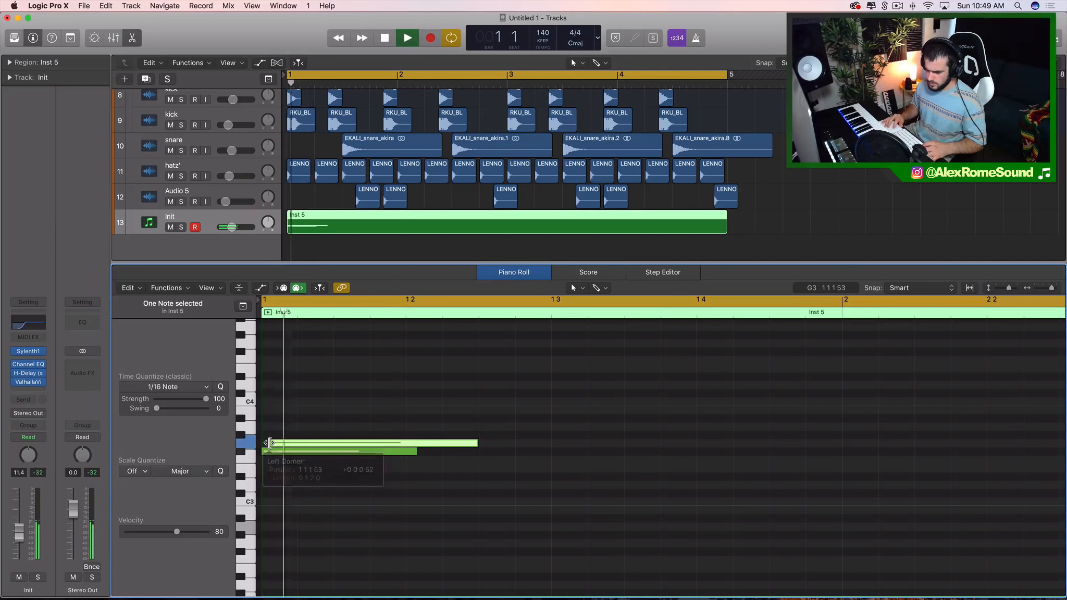
pyautogui.press('space')
pyautogui.press('space')
pyautogui.press('space')
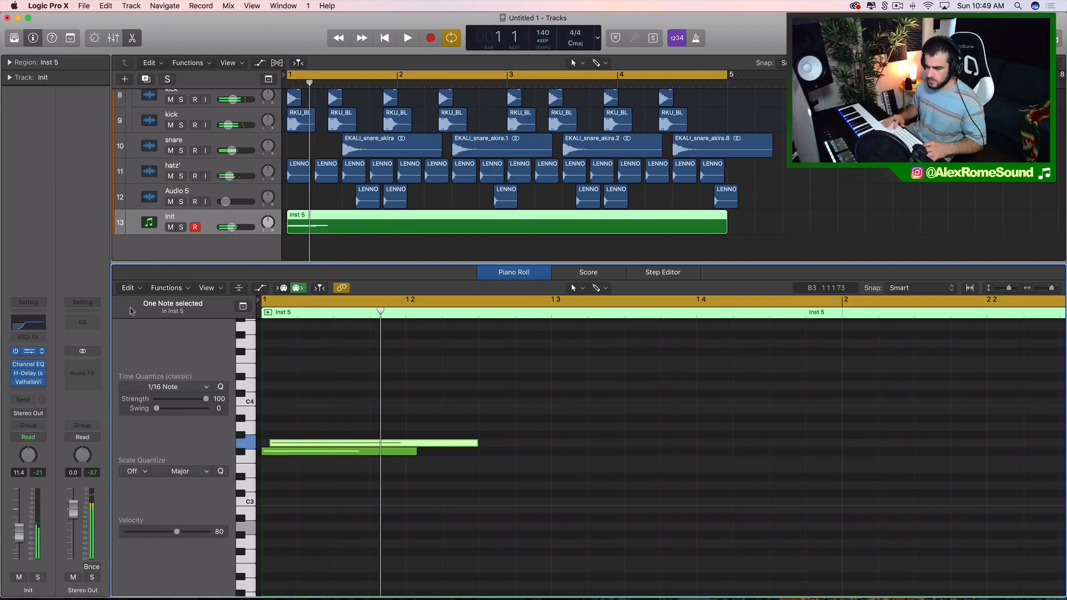
# Adjust the mono legato portamento in Sylenth1 on the Init track, close the plug-in, and play back the opening notes.
pyautogui.press('space')
pyautogui.moveTo(452, 359); pyautogui.dragTo(441, 343)
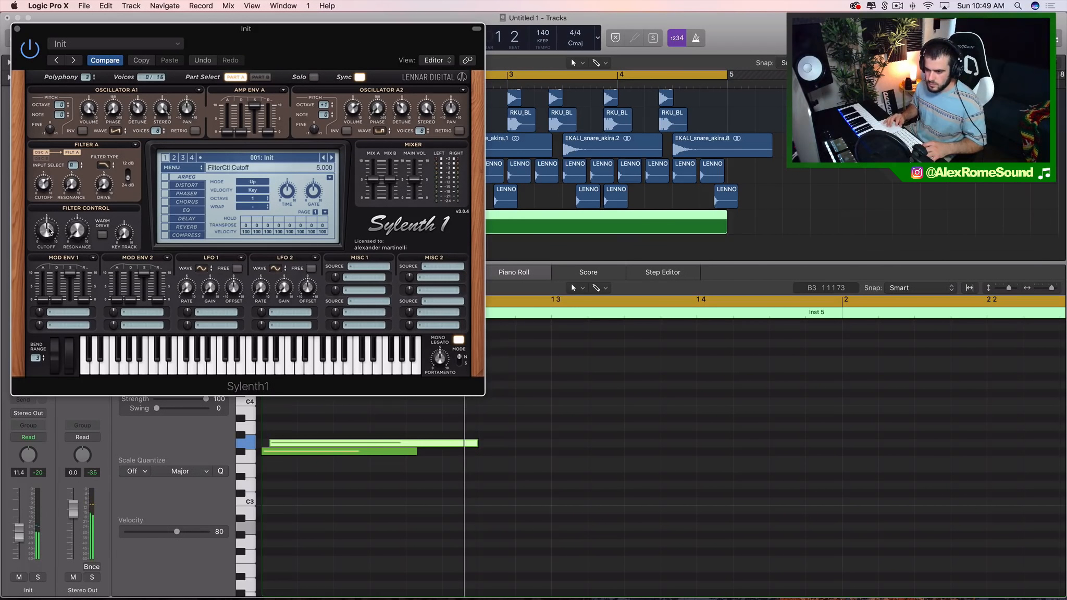
pyautogui.press('space')
pyautogui.click(17, 29)
pyautogui.press('space')
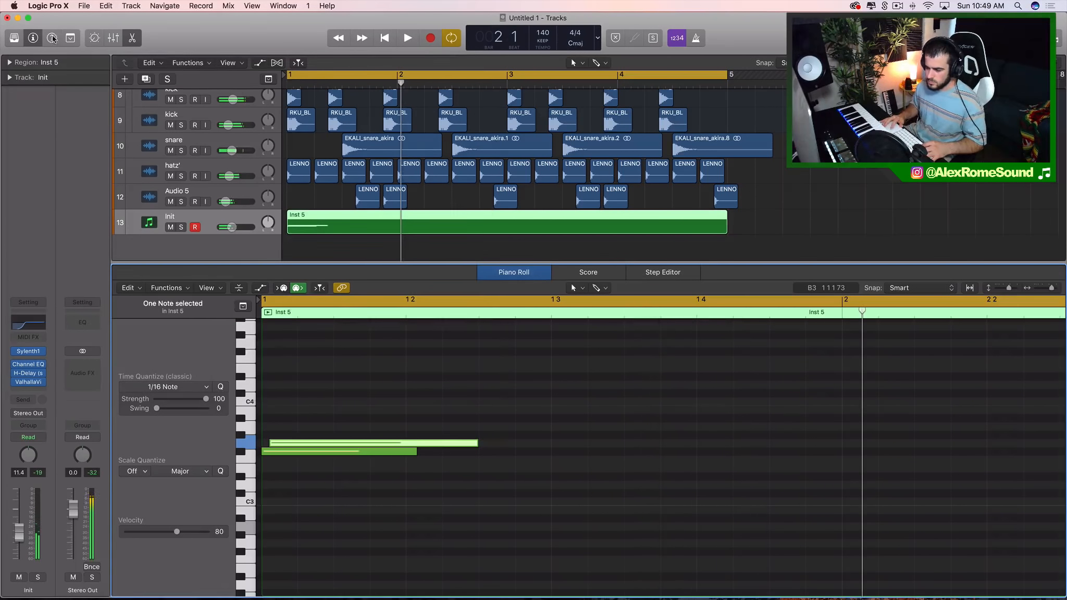
pyautogui.press('space')
pyautogui.press('space')
# Add a short C4 note at beat 3 of bar 1 and a G3 note of the same length half a beat after it.
pyautogui.scroll(-3, 559, 400)
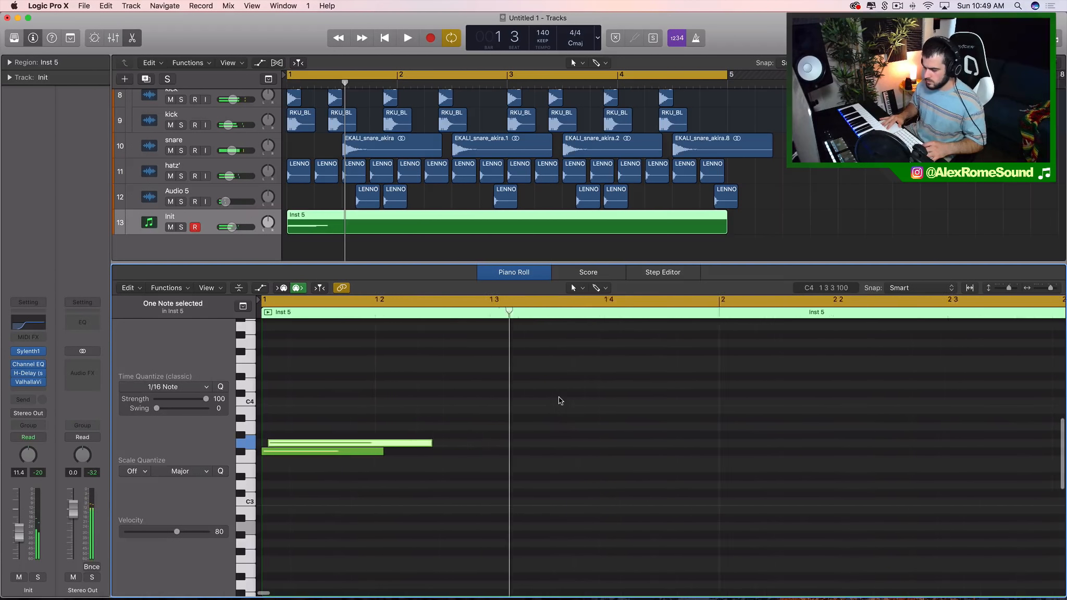
pyautogui.press('space')
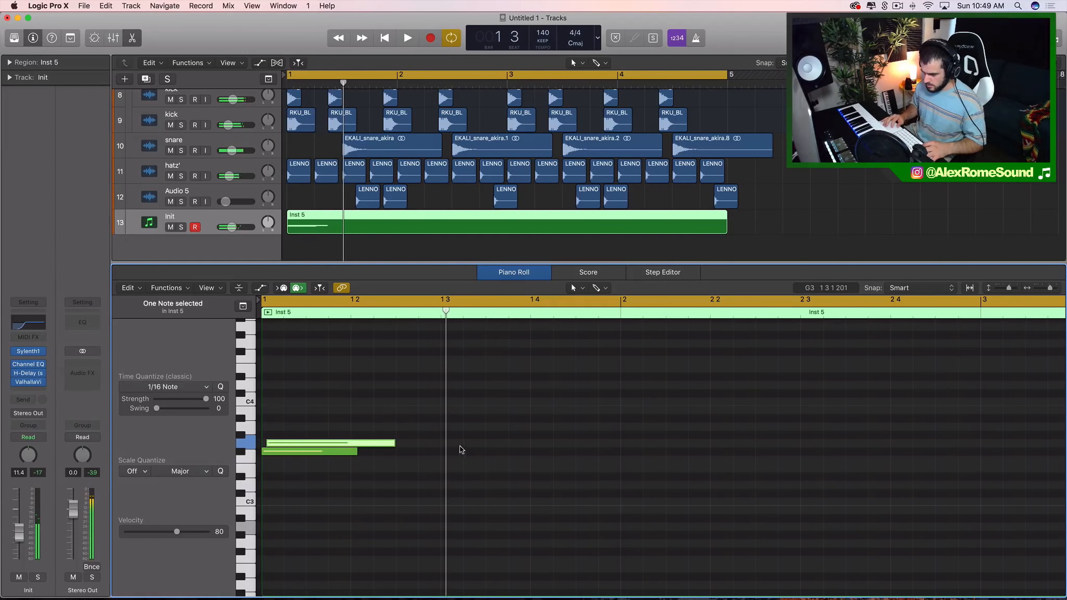
pyautogui.moveTo(447, 413); pyautogui.dragTo(455, 407)
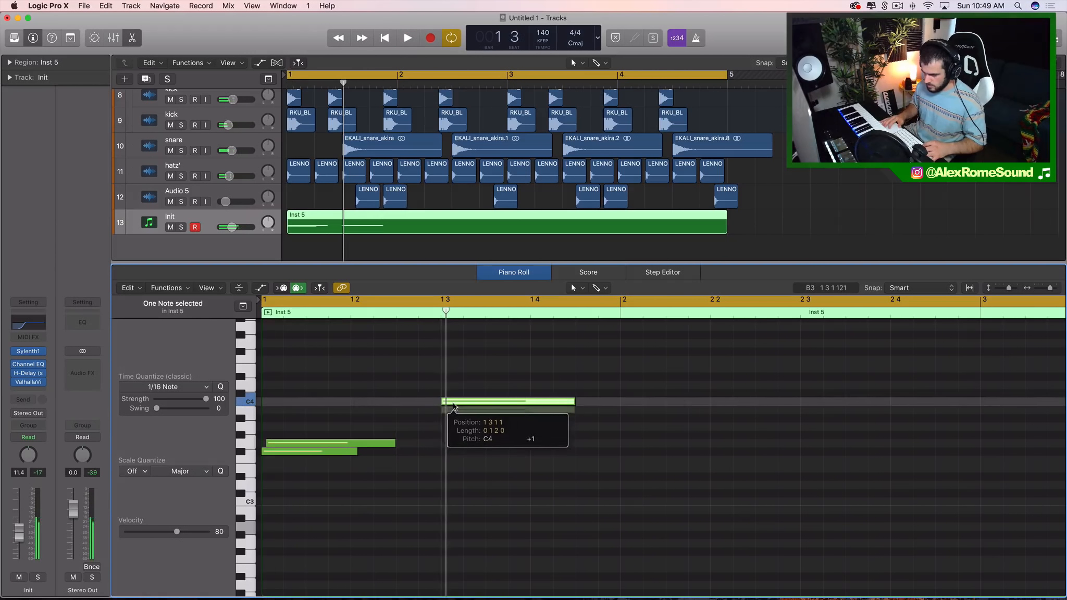
pyautogui.press('space')
pyautogui.press('space')
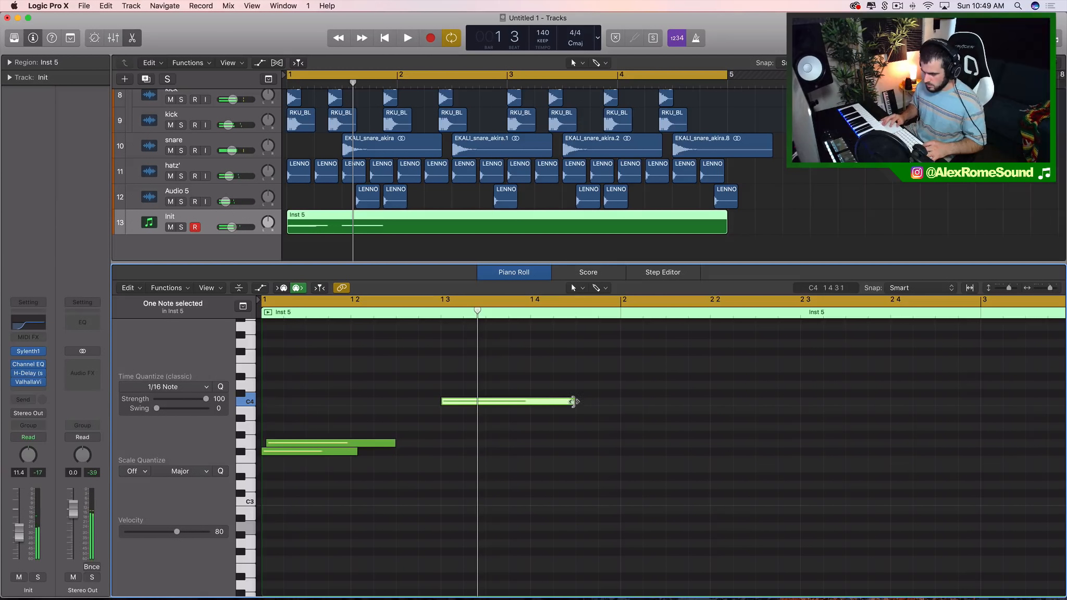
pyautogui.click(587, 401)
pyautogui.moveTo(573, 400); pyautogui.dragTo(475, 401)
pyautogui.press('space')
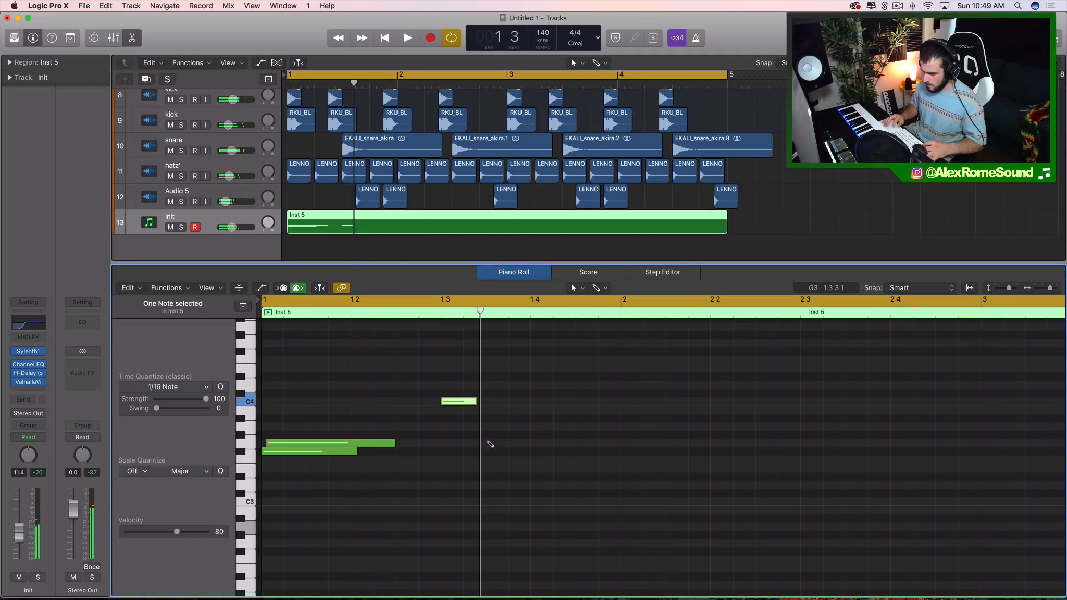
pyautogui.keyDown('super'); pyautogui.click(488, 443); pyautogui.keyUp('super')
pyautogui.press('space')
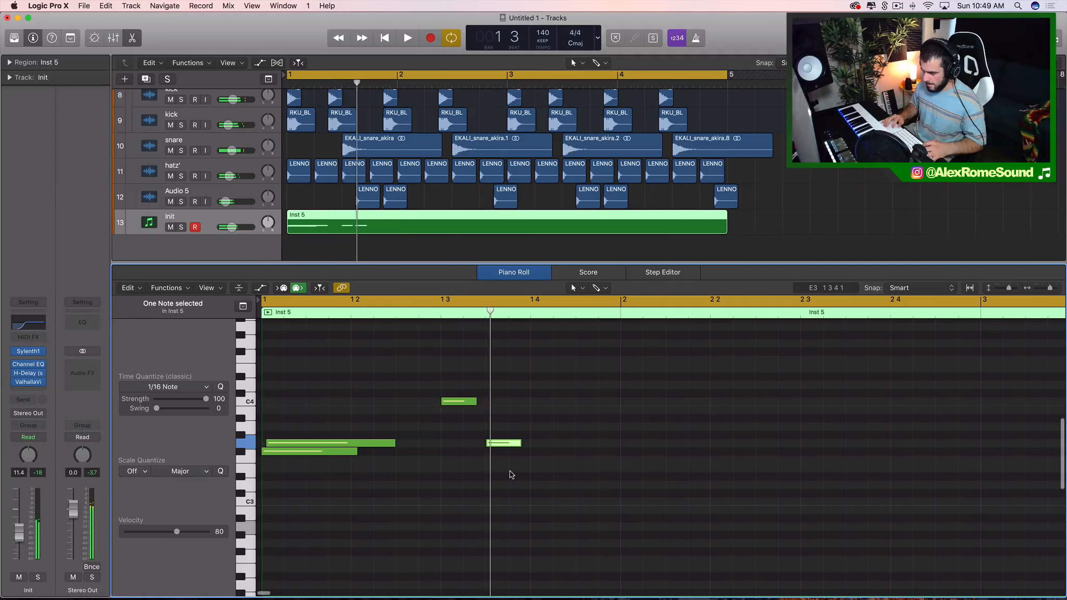
# Place a B3 note at beat 4 of bar 1 with an overlapping C4 note starting slightly after it.
pyautogui.press('super+Right')
pyautogui.press('space')
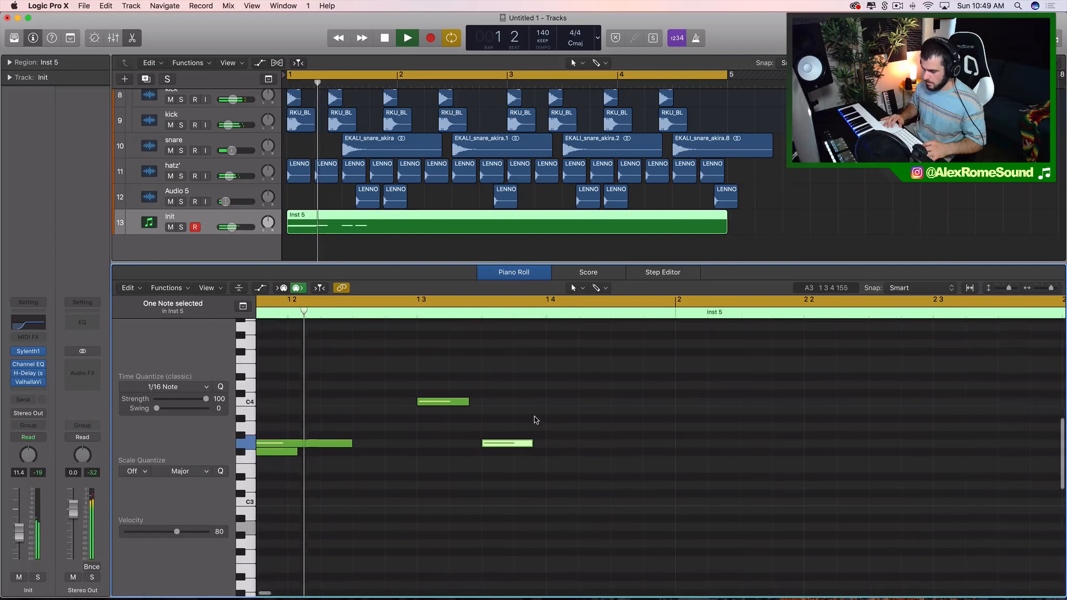
pyautogui.scroll(1, 541, 424)
pyautogui.press('space')
pyautogui.keyDown('super'); pyautogui.click(548, 432); pyautogui.keyUp('super')
pyautogui.click(562, 441)
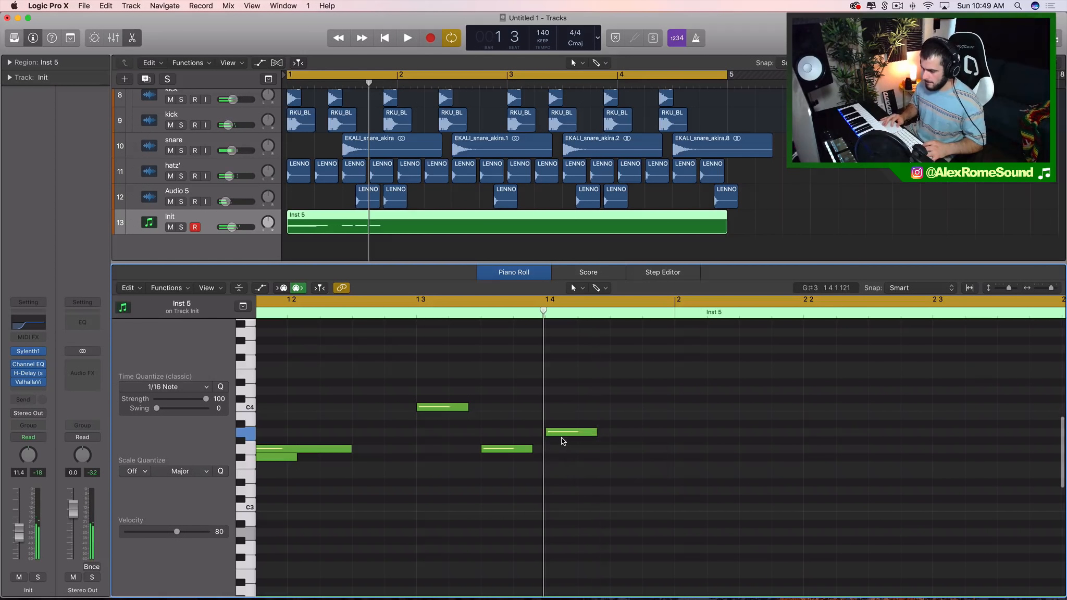
pyautogui.moveTo(565, 434); pyautogui.dragTo(550, 407)
pyautogui.keyDown('super'); pyautogui.click(553, 424); pyautogui.keyUp('super')
pyautogui.press('space')
pyautogui.press('space')
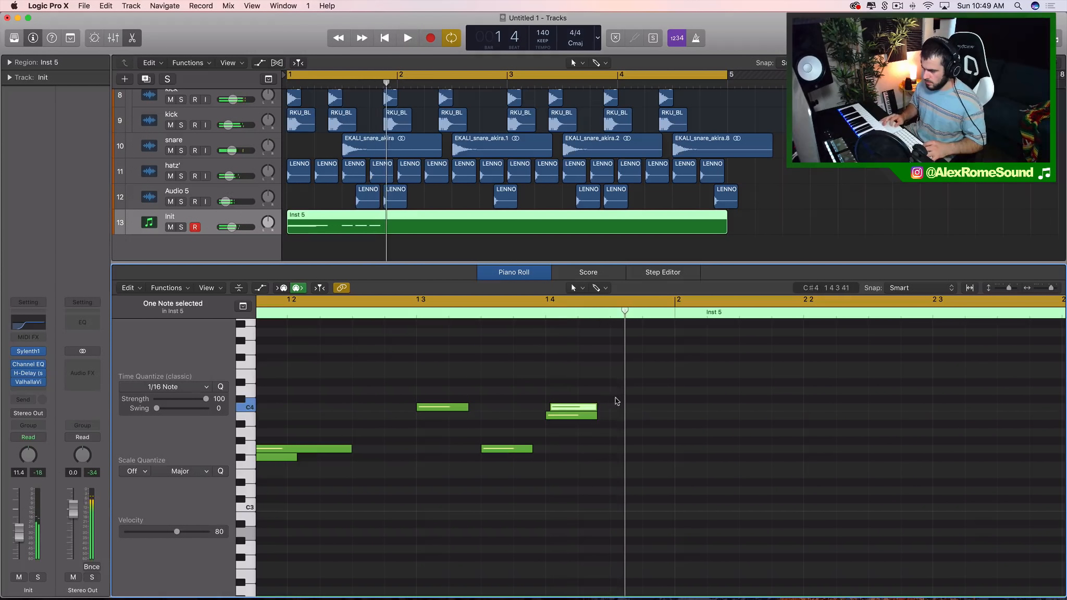
# Add a D4 note at 1 4 3 1, move the B3 note on beat 4 down to D3, and play back the phrase.
pyautogui.keyDown('super'); pyautogui.click(620, 400); pyautogui.keyUp('super')
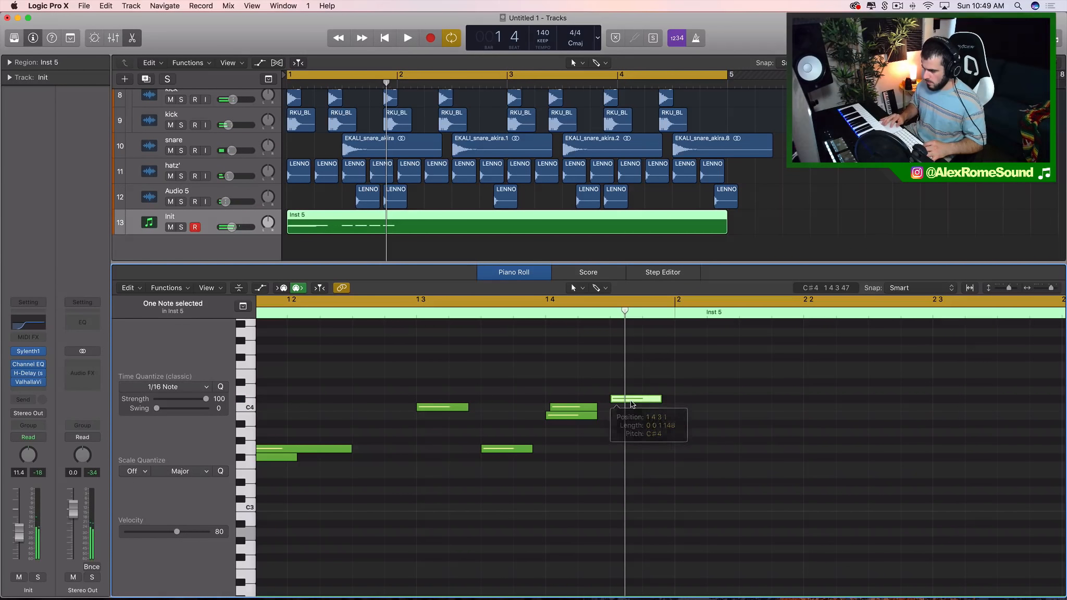
pyautogui.moveTo(633, 399); pyautogui.dragTo(632, 392)
pyautogui.moveTo(557, 416); pyautogui.dragTo(576, 495)
pyautogui.press('space')
pyautogui.press('space')
pyautogui.click(574, 547)
pyautogui.press('space')
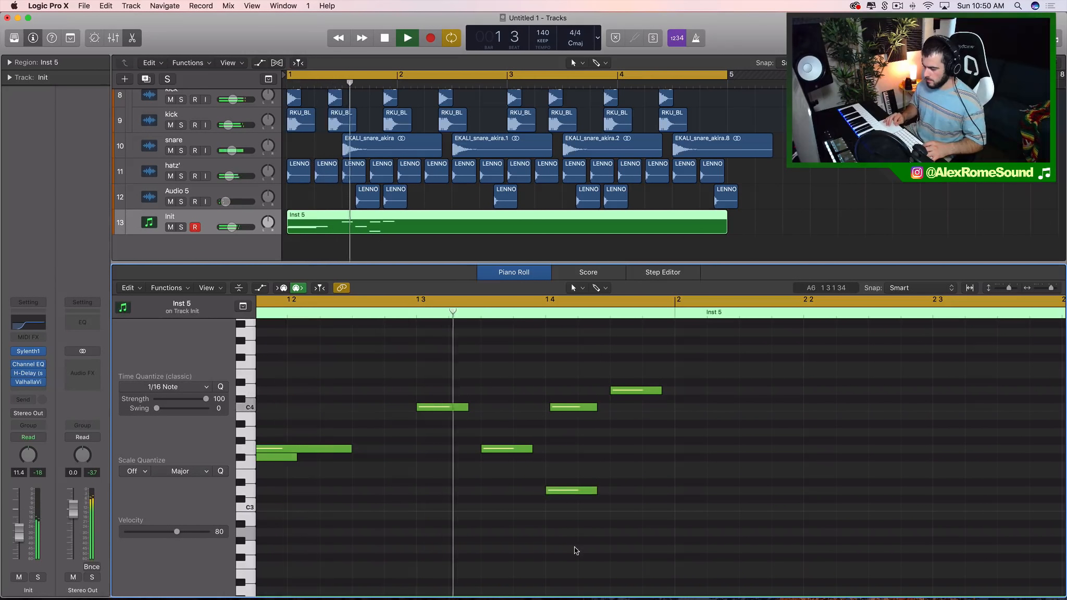
pyautogui.press('space')
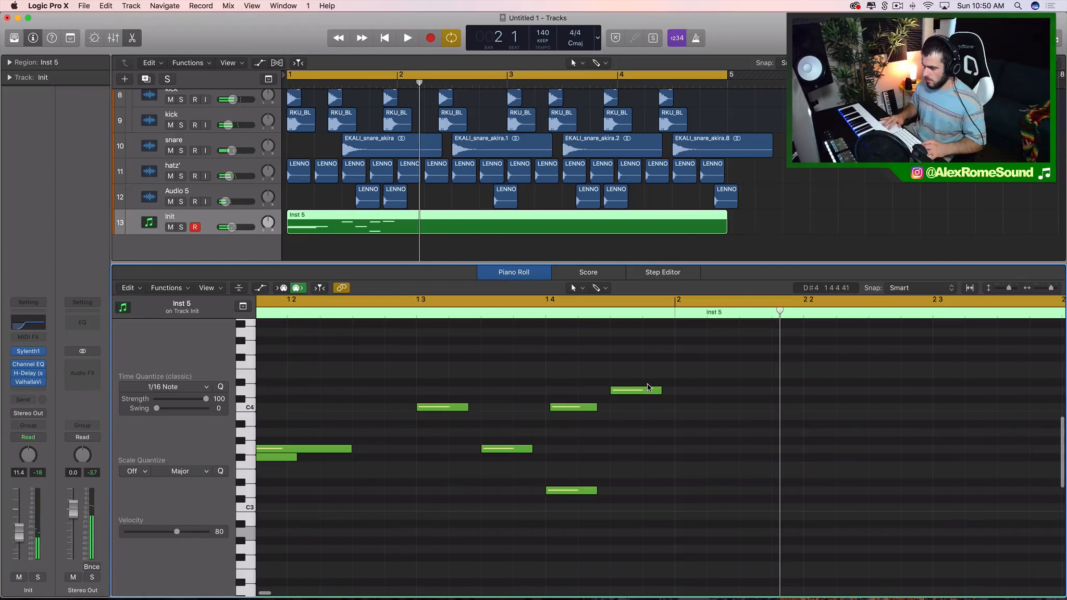
# Set the cycle range from beat 3 of bar 1 to just past the start of bar 3 and play it.
pyautogui.scroll(-5, 611, 374)
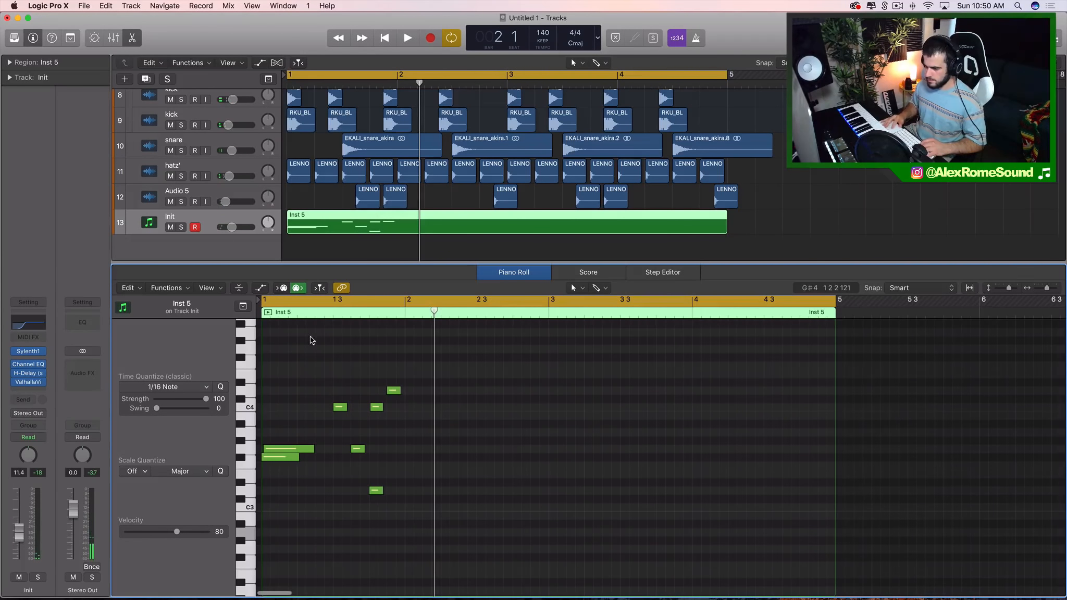
pyautogui.moveTo(332, 301); pyautogui.dragTo(575, 301)
pyautogui.press('space')
pyautogui.scroll(5, 479, 486)
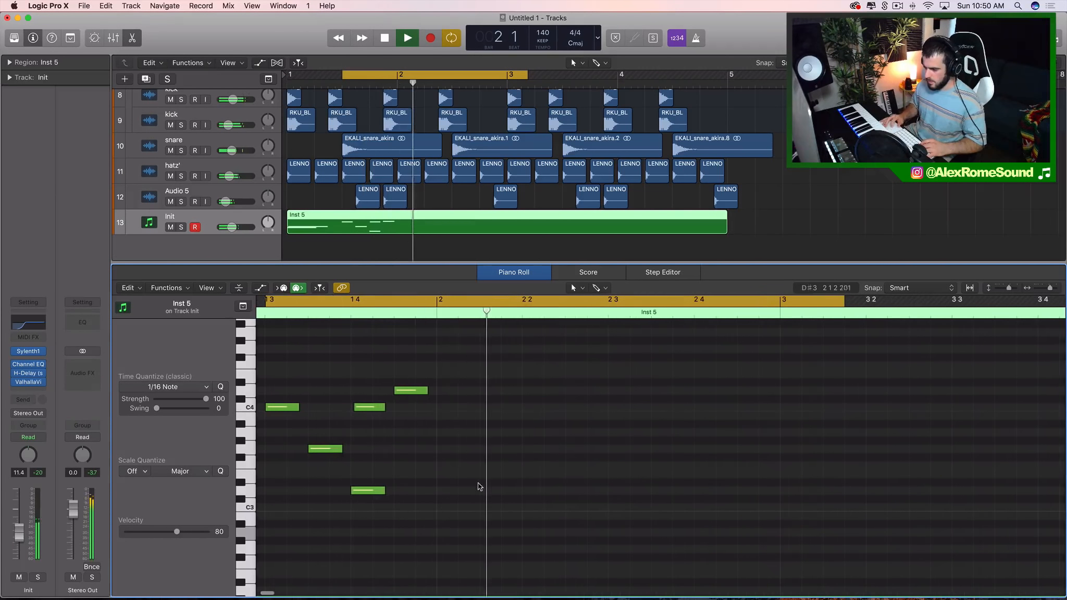
pyautogui.press('space')
# Add a short G4 note in bar 2 and shift it to the second half of beat 2, checking by playback.
pyautogui.scroll(3, 557, 426)
pyautogui.click(539, 383)
pyautogui.press('space')
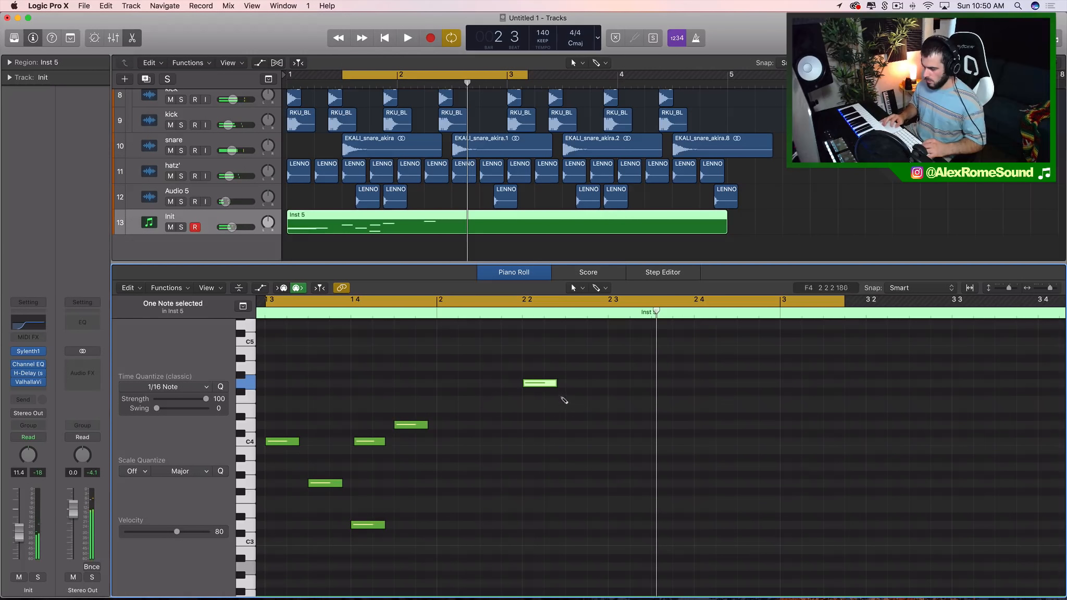
pyautogui.press('space')
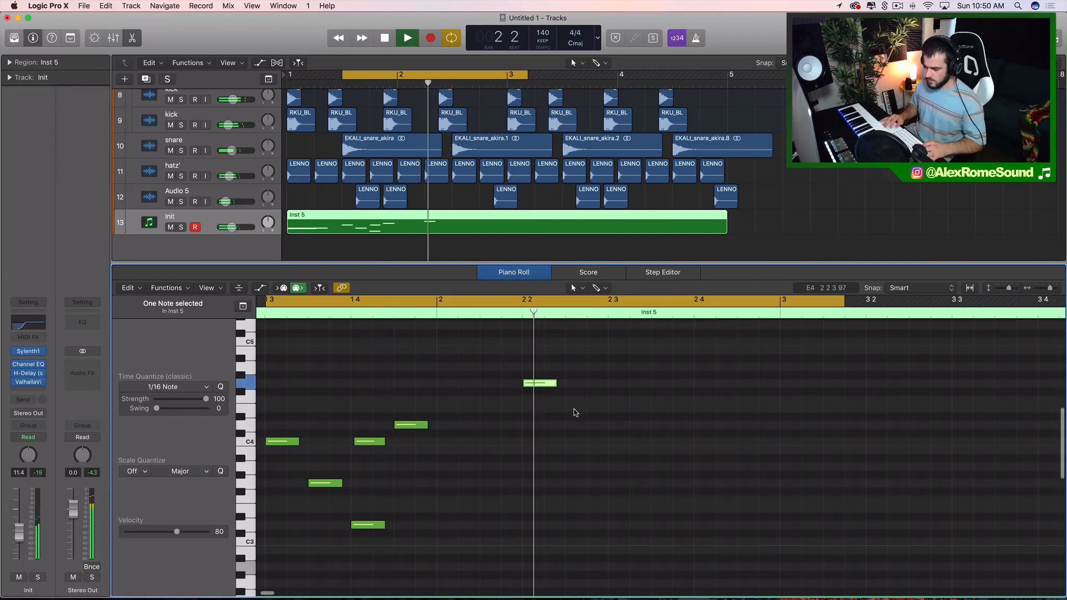
pyautogui.moveTo(542, 384); pyautogui.dragTo(584, 385)
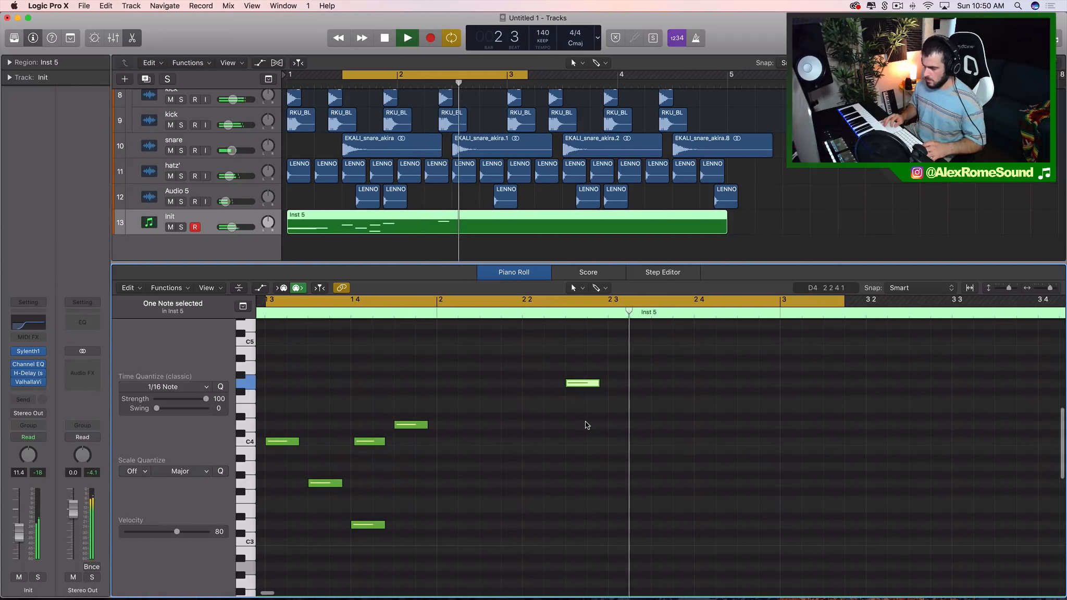
# Add a D4 note at beat 3 of bar 2 and an E4 note half a beat after it, and play them back.
pyautogui.press('space')
pyautogui.click(619, 410)
pyautogui.moveTo(621, 409)
pyautogui.mouseDown()
pyautogui.moveTo(621, 425)
pyautogui.moveTo(660, 389)
pyautogui.moveTo(661, 426)
pyautogui.moveTo(664, 414)
pyautogui.mouseUp()
pyautogui.click(655, 409)
pyautogui.press('space')
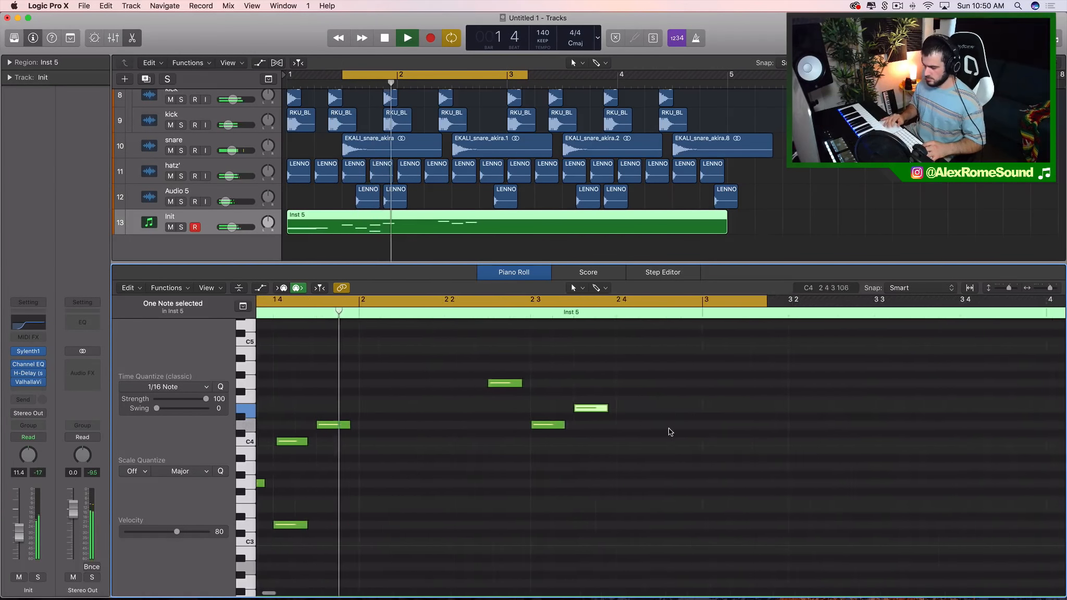
# Add G3 and C4 notes at beat 4 of bar 2, trim the C4's start so it enters slightly late, and play back.
pyautogui.press('space')
pyautogui.keyDown('super'); pyautogui.click(621, 441); pyautogui.keyUp('super')
pyautogui.keyDown('super'); pyautogui.click(621, 483); pyautogui.keyUp('super')
pyautogui.moveTo(610, 441); pyautogui.dragTo(615, 443)
pyautogui.press('space')
# Extend the cycle range's end to about bar 4 and stop playback near the end of bar 2.
pyautogui.press('super+Left')
pyautogui.press('super+Left')
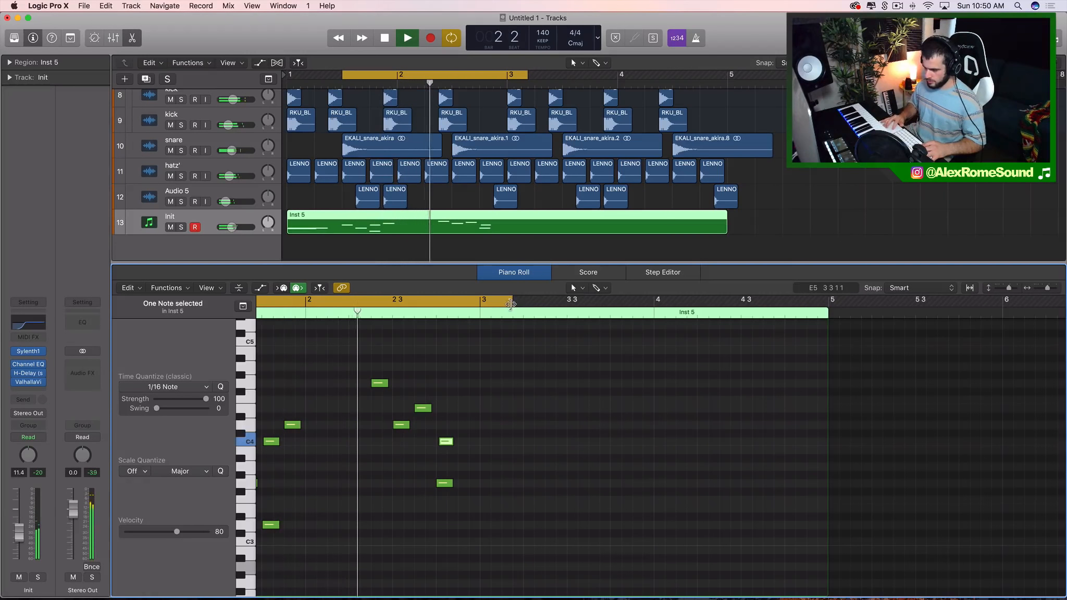
pyautogui.press('space')
pyautogui.press('super+Right')
pyautogui.press('super+Right')
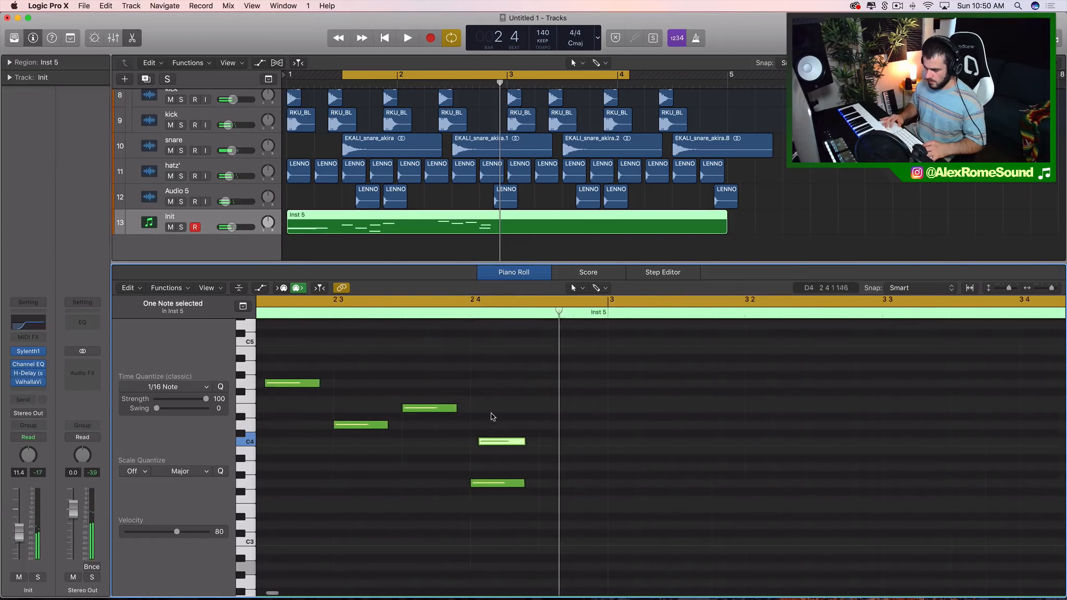
# Raise the G3 note at beat 2 4 to A3, copy the C4 note above it to D4 near 2 4 3, and play back.
pyautogui.moveTo(510, 482); pyautogui.dragTo(510, 470)
pyautogui.click(518, 442)
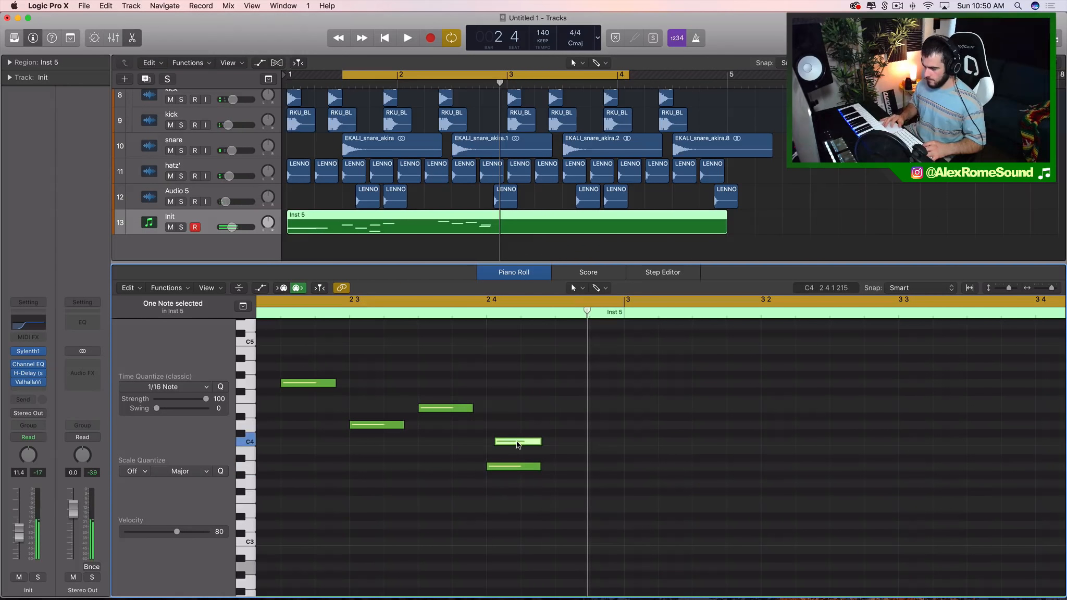
pyautogui.moveTo(565, 445); pyautogui.dragTo(567, 427)
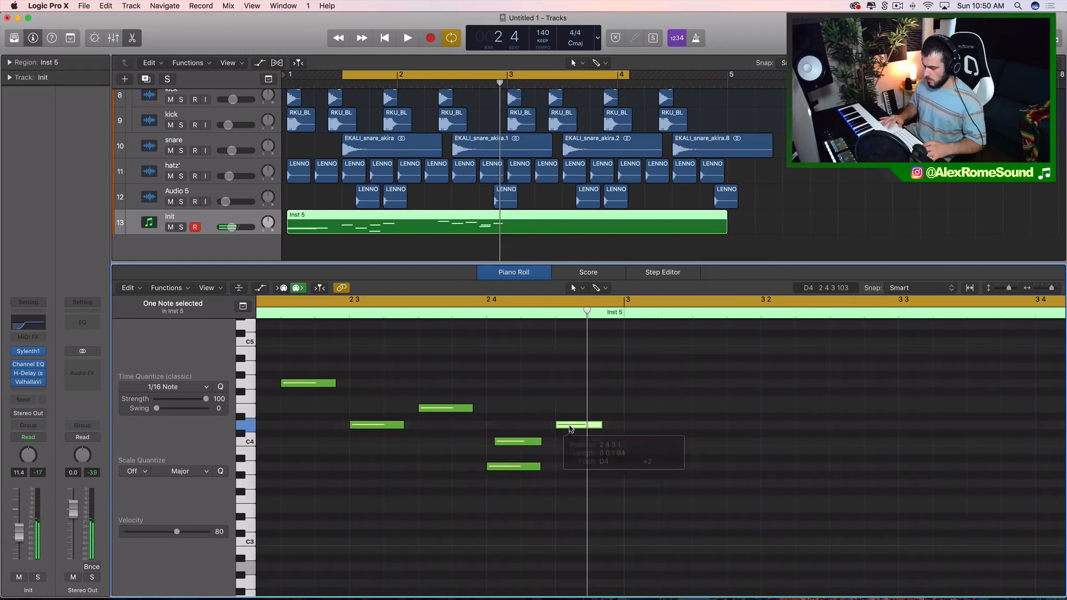
pyautogui.press('super+Left')
pyautogui.press('space')
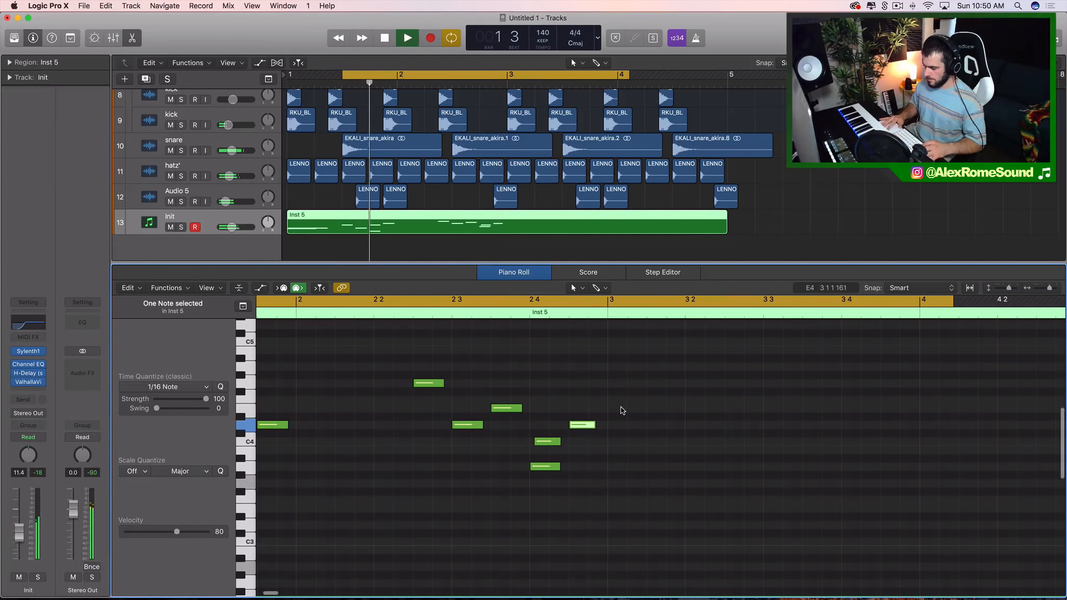
pyautogui.click(578, 449)
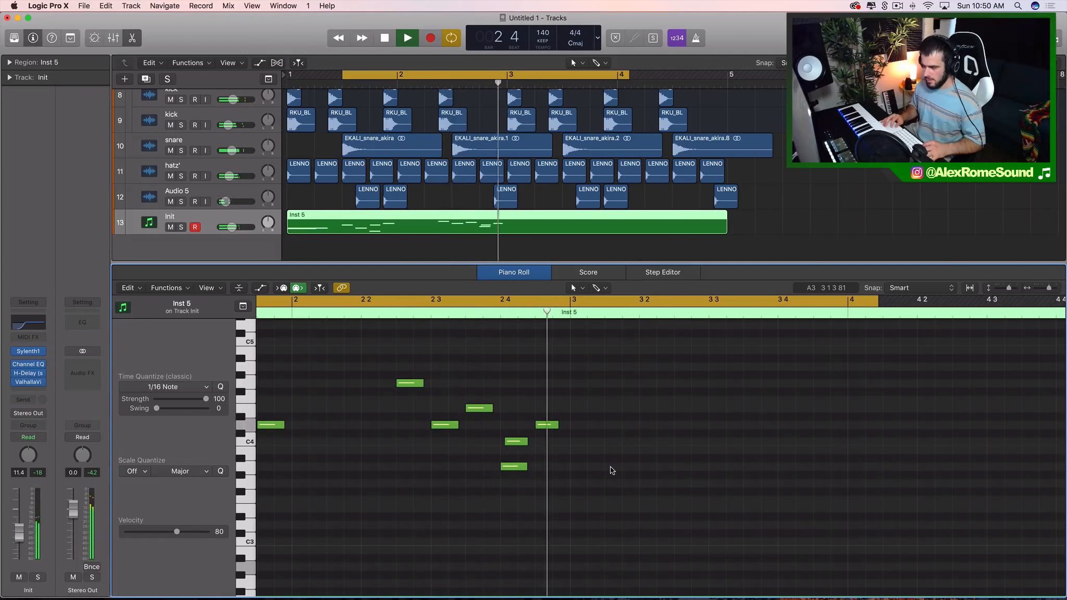
# Add a short G3 note at the start of bar 3 and play the melody back.
pyautogui.press('space')
pyautogui.moveTo(580, 491); pyautogui.dragTo(583, 486)
pyautogui.press('space')
pyautogui.scroll(-2, 584, 488)
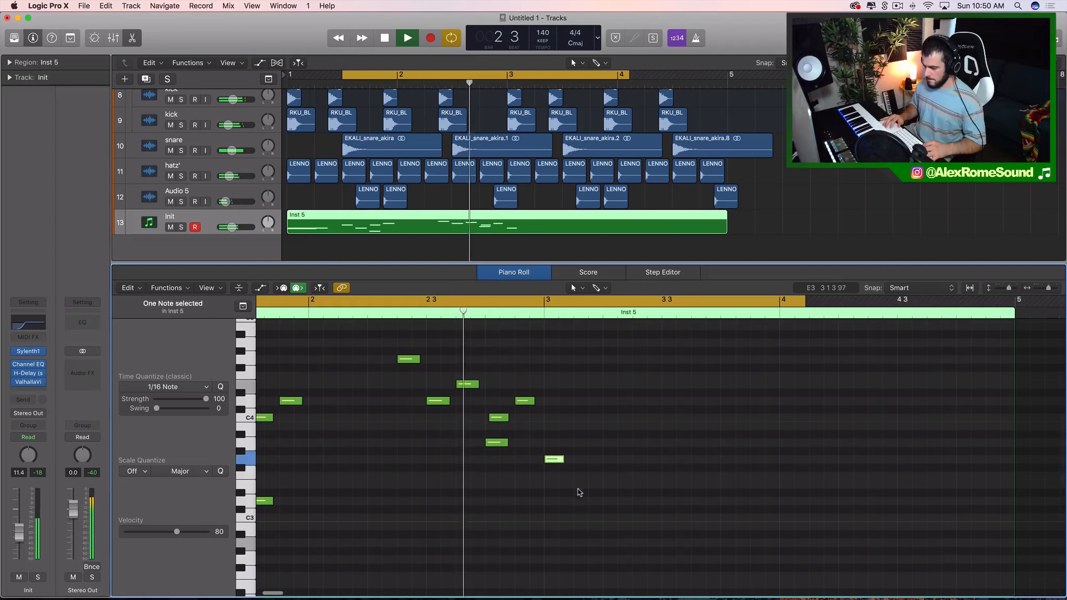
pyautogui.press('space')
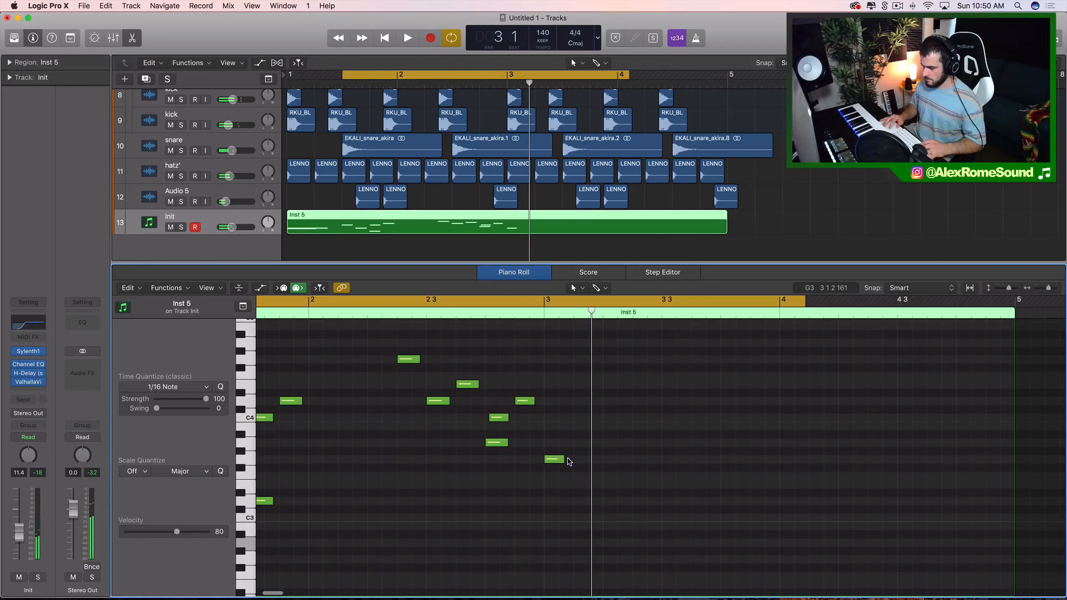
# Lengthen the G3 note at bar 3 to about 1.3 beats and set the cycle range to bar 3 for playback.
pyautogui.moveTo(565, 459); pyautogui.dragTo(591, 460)
pyautogui.click(546, 300)
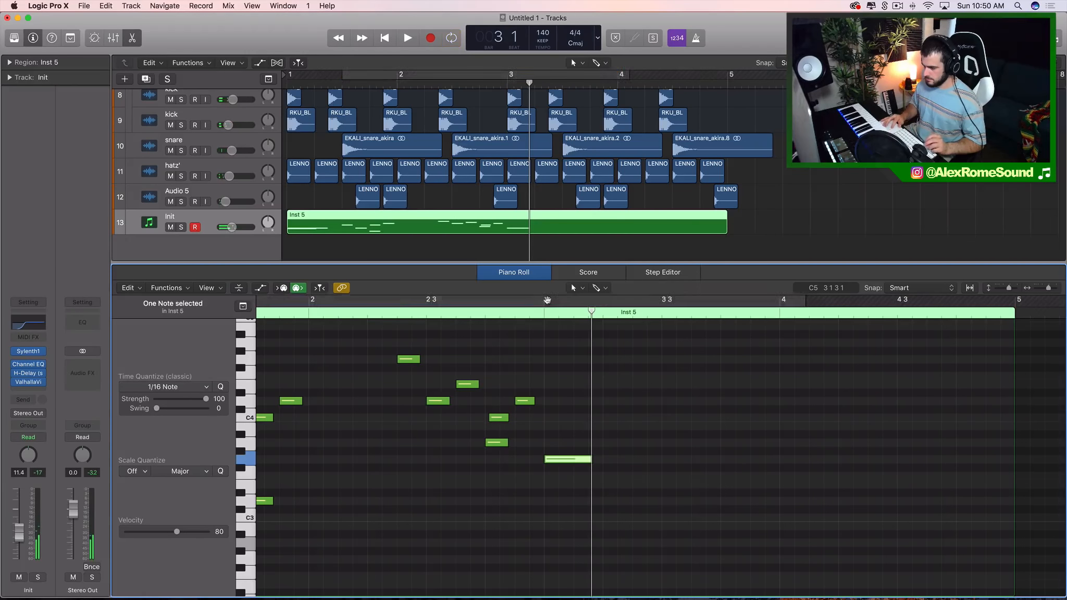
pyautogui.click(547, 300)
pyautogui.press('space')
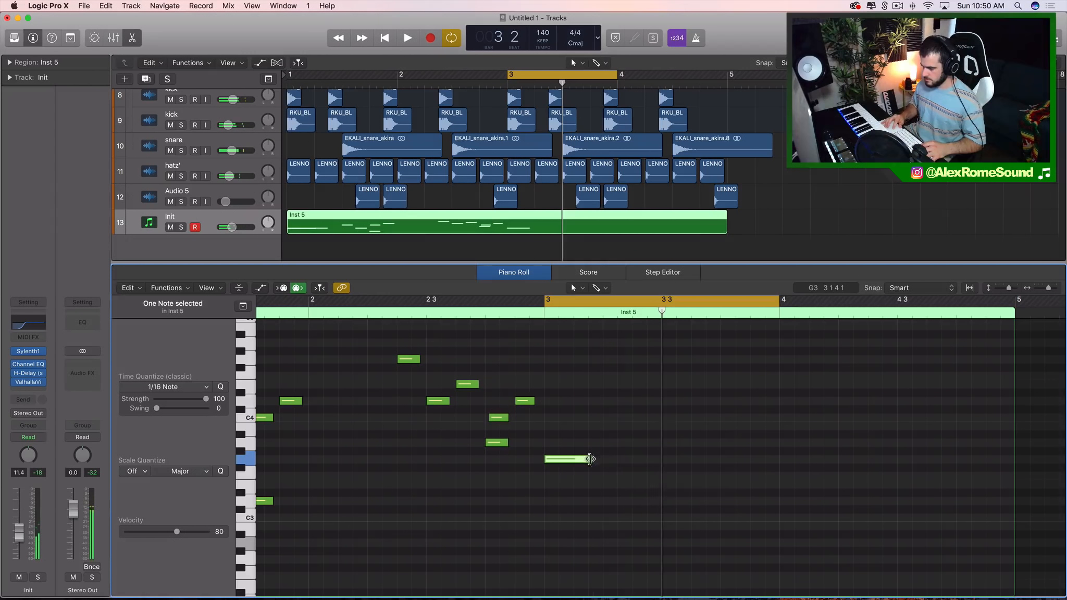
pyautogui.moveTo(590, 459); pyautogui.dragTo(623, 460)
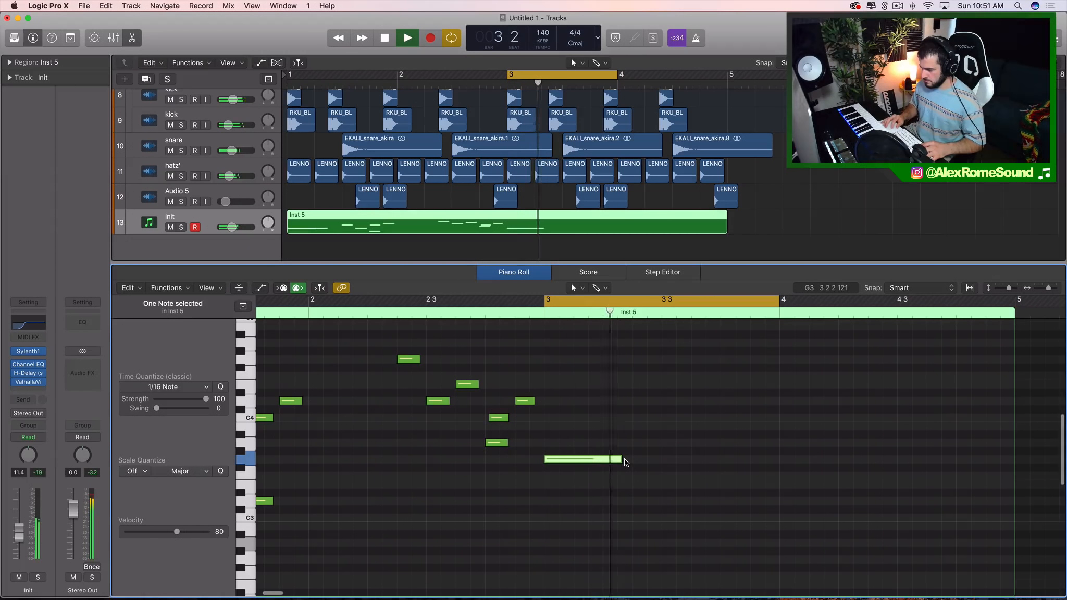
# Add a second G3 note at about 3 2 3 and shorten it to about half a beat.
pyautogui.press('space')
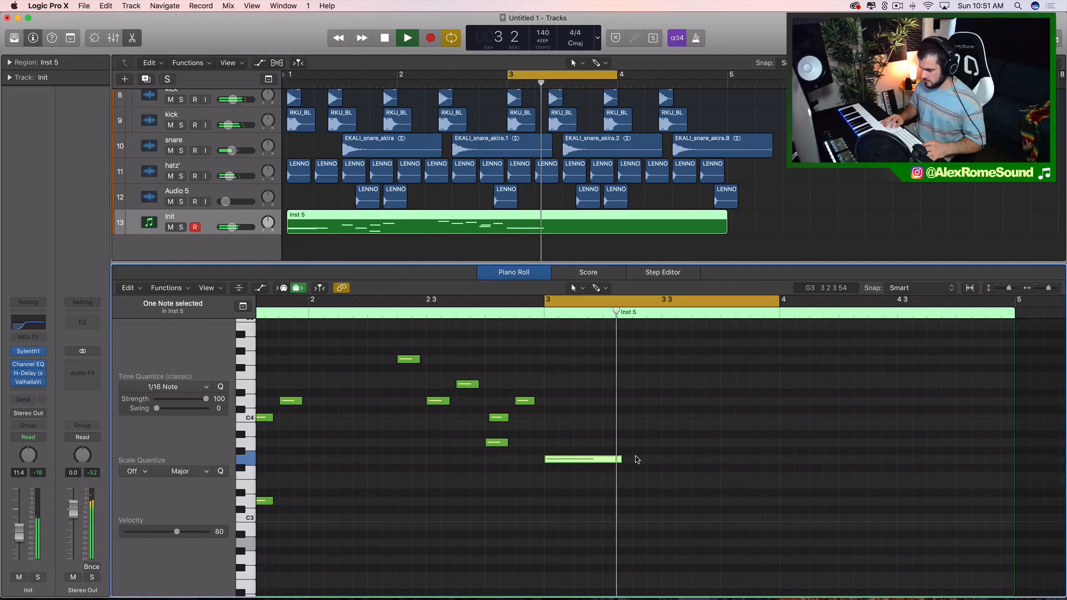
pyautogui.press('space')
pyautogui.keyDown('super'); pyautogui.click(634, 459); pyautogui.keyUp('super')
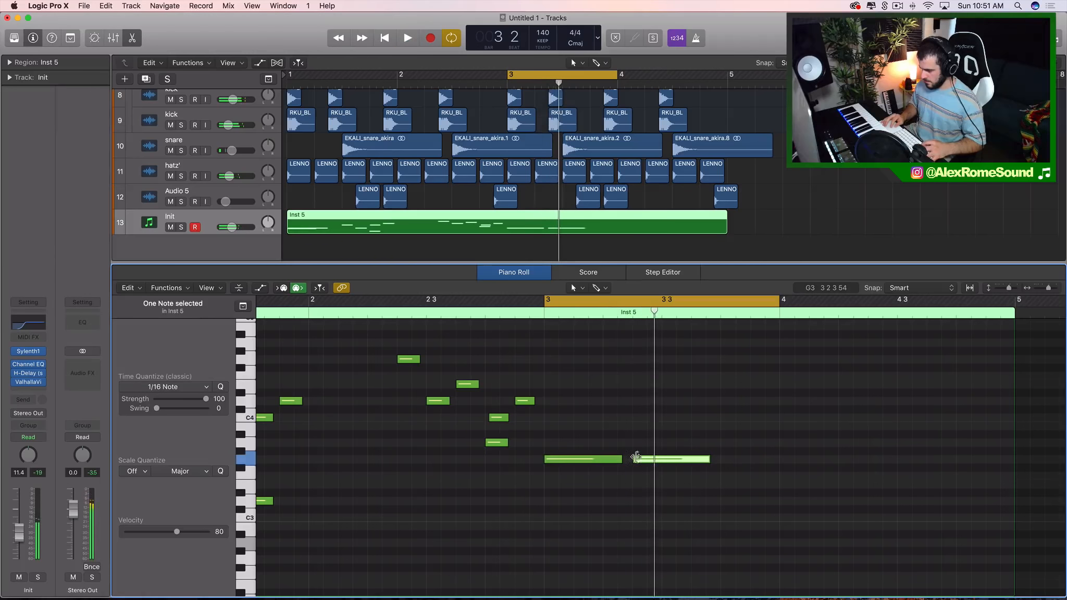
pyautogui.press('space')
pyautogui.press('space')
pyautogui.moveTo(706, 458); pyautogui.dragTo(659, 463)
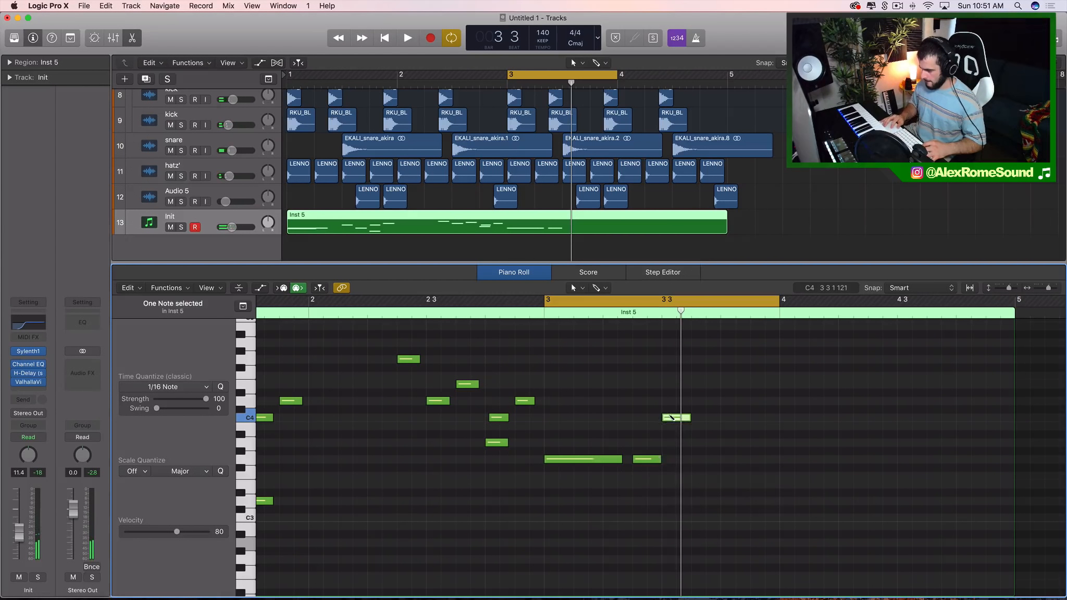
# Place a D4 note at beat 3 3, play it back, and add another G3 note near 3 3 3.
pyautogui.moveTo(671, 416); pyautogui.dragTo(672, 400)
pyautogui.press('space')
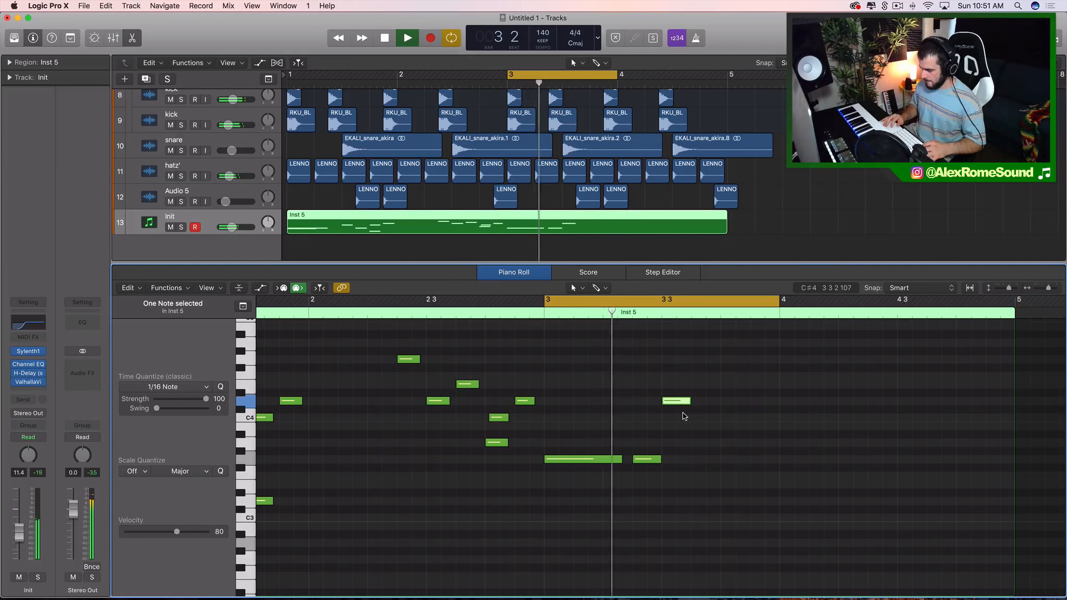
pyautogui.press('space')
pyautogui.moveTo(700, 434); pyautogui.dragTo(699, 459)
# Extend the cycle range from the start of bar 1 to just past bar 5 during playback.
pyautogui.hscroll(-5, 728, 393)
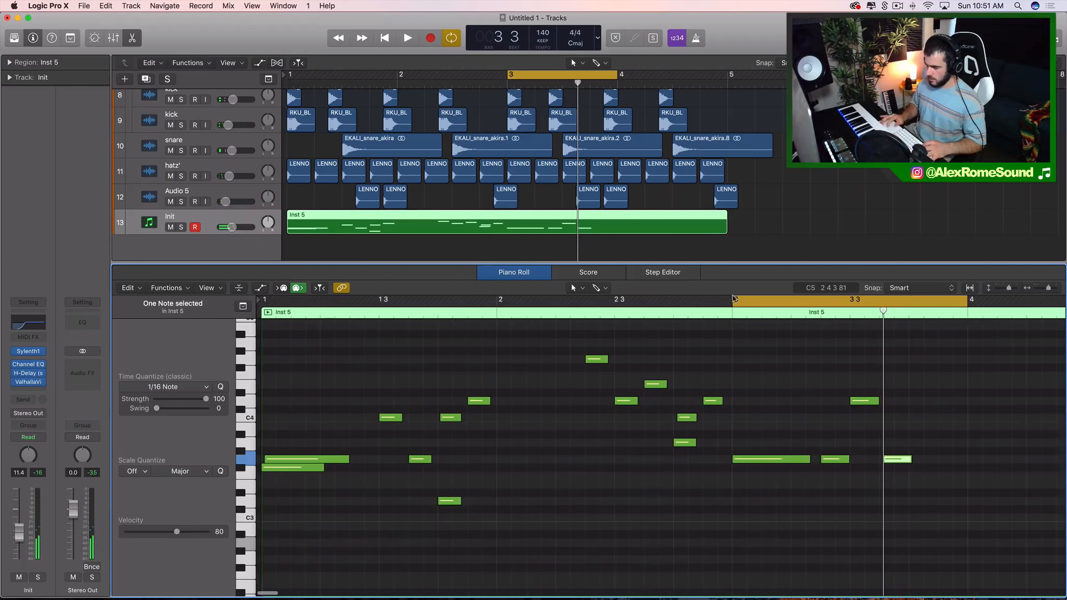
pyautogui.moveTo(734, 301); pyautogui.dragTo(261, 300)
pyautogui.press('space')
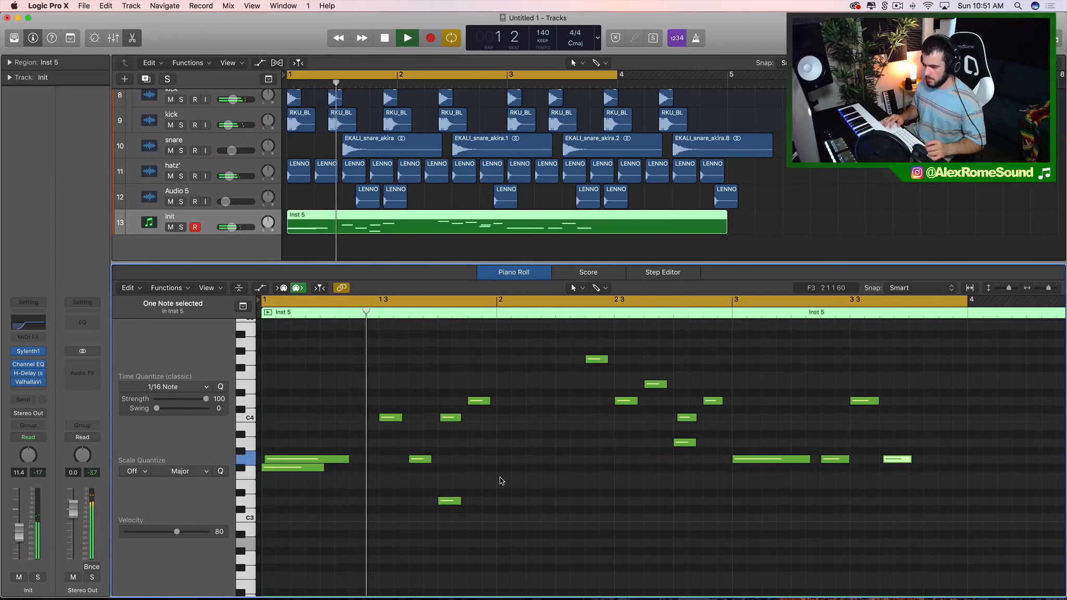
pyautogui.press('super+Left')
pyautogui.press('super+Left')
pyautogui.press('super+Left')
pyautogui.press('super+Left')
pyautogui.press('super+Left')
pyautogui.press('super+Left')
pyautogui.press('super+Left')
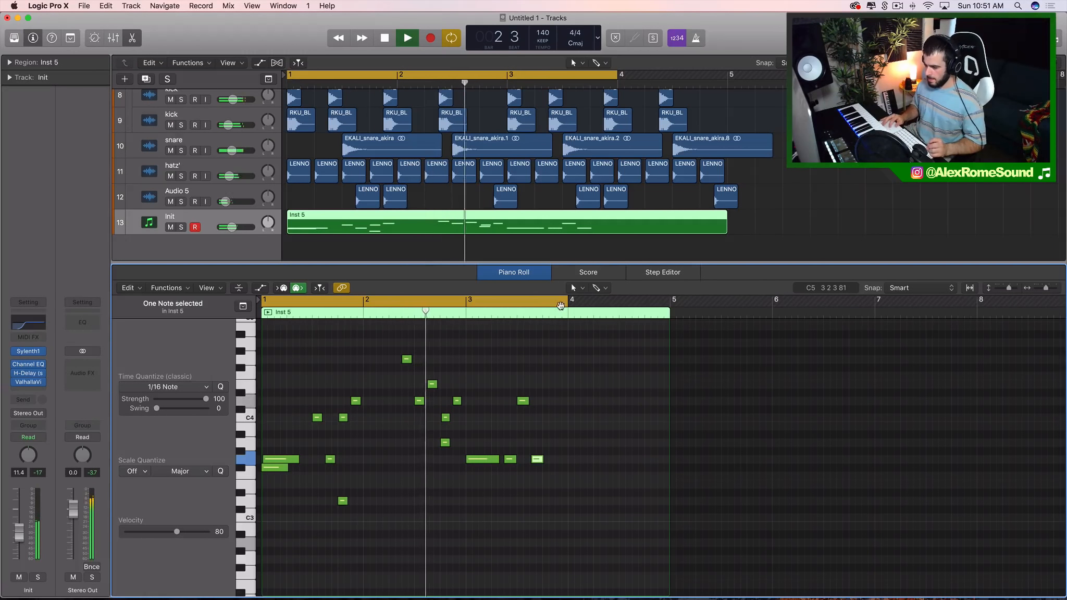
pyautogui.moveTo(570, 305); pyautogui.dragTo(672, 304)
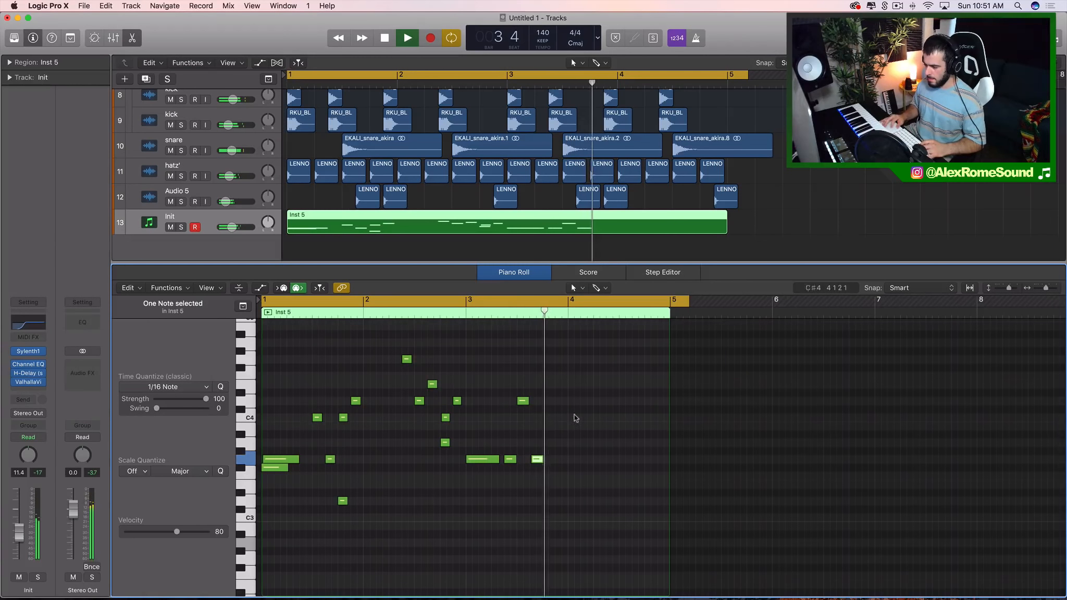
# Delete the four notes in bar 3 and play the region from the start.
pyautogui.press('super+Right')
pyautogui.press('super+Right')
pyautogui.press('super+Left')
pyautogui.press('super+Left')
pyautogui.moveTo(588, 500); pyautogui.dragTo(515, 361)
pyautogui.press('space')
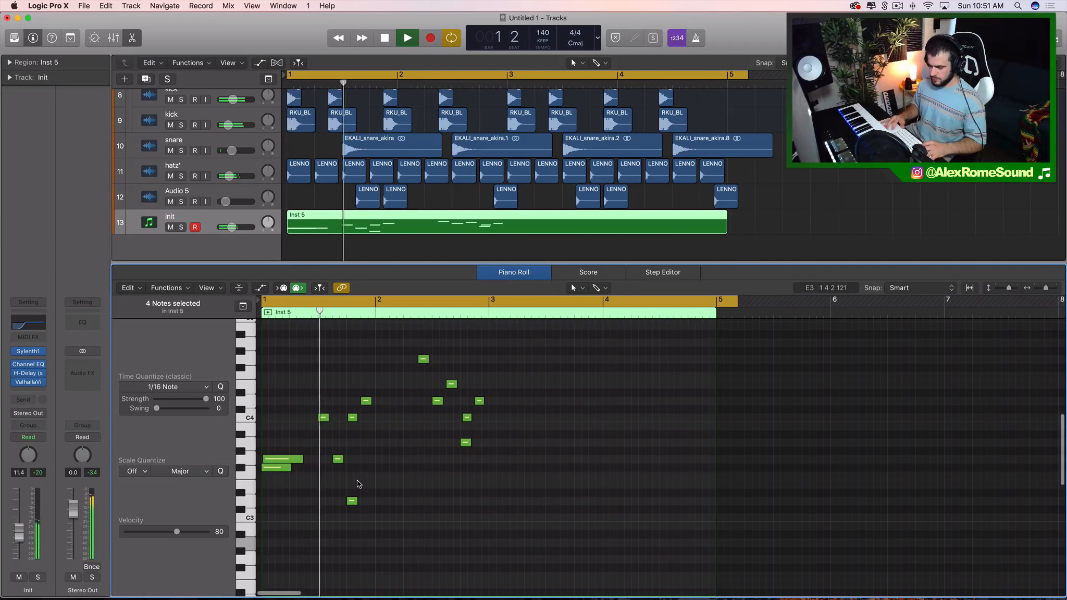
# Try a short C4 note at beat 2 2, listen to it in the loop, and delete it.
pyautogui.press('super+Right')
pyautogui.press('super+Right')
pyautogui.press('space')
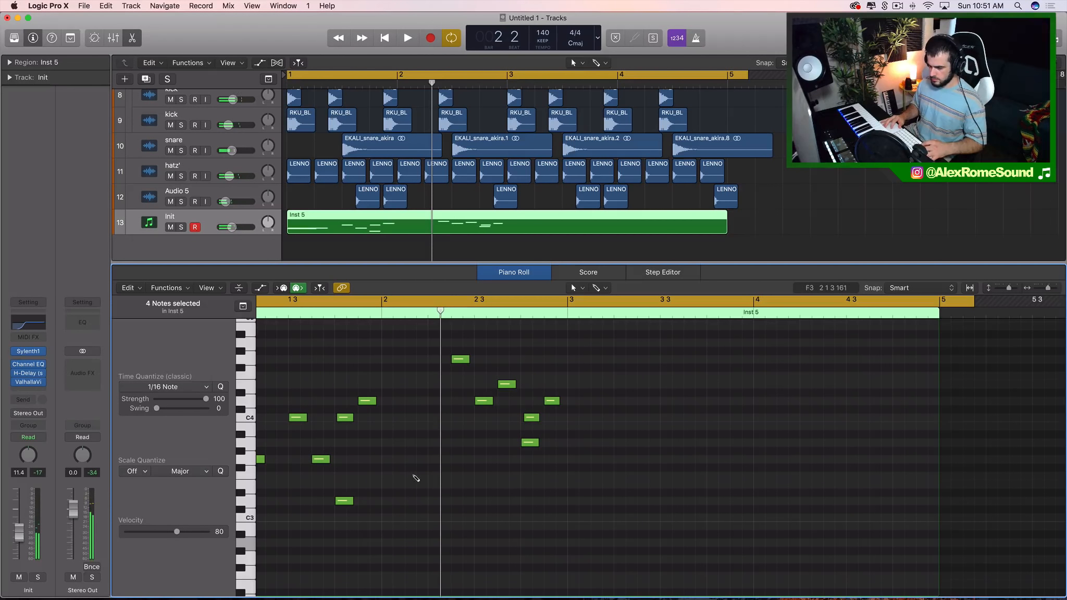
pyautogui.press('space')
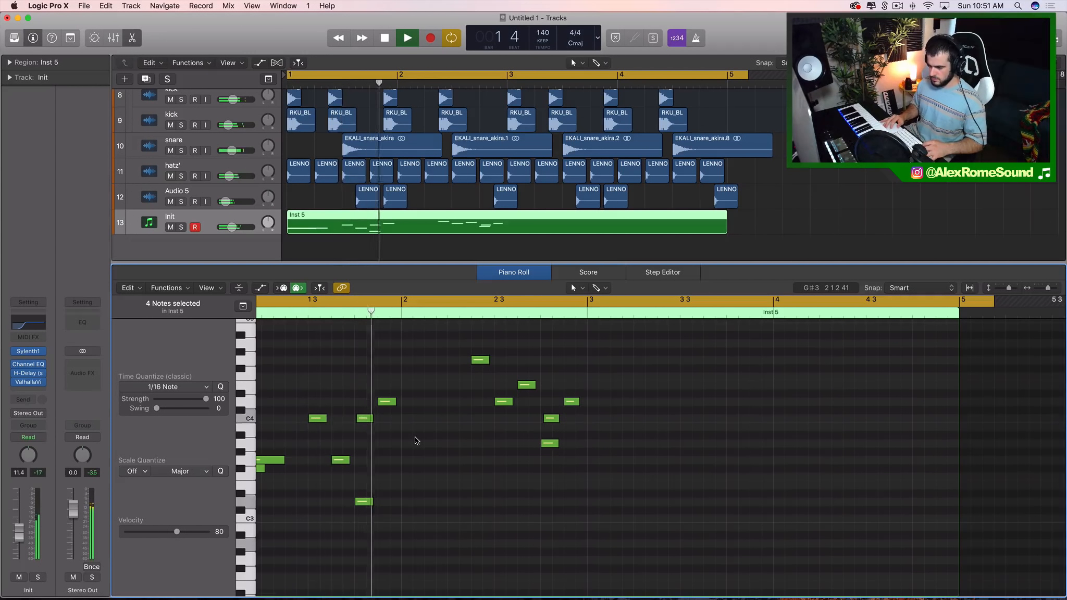
pyautogui.press('space')
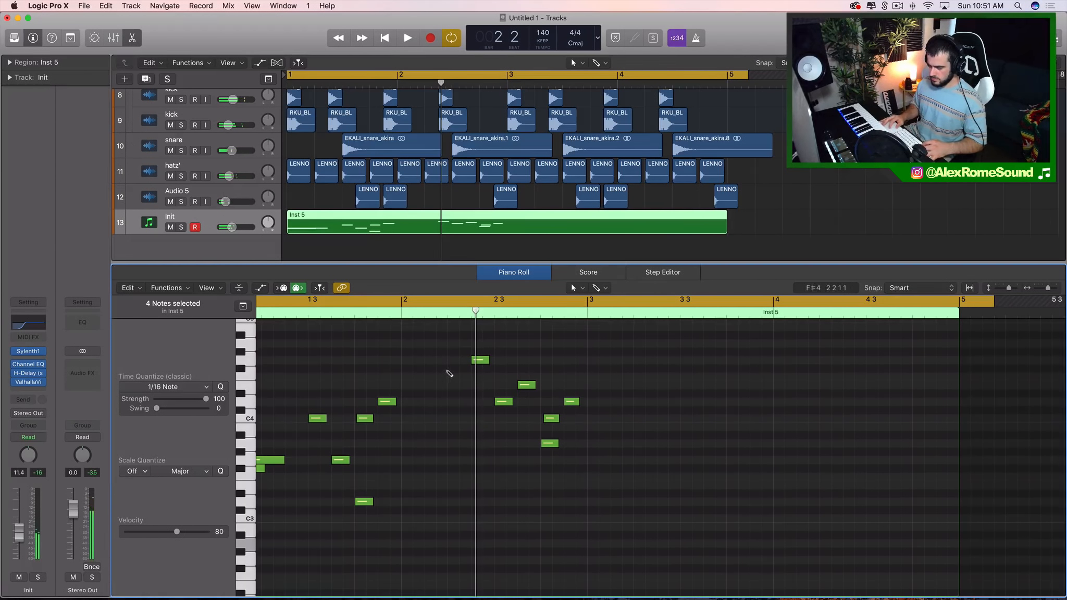
pyautogui.click(477, 418)
pyautogui.press('space')
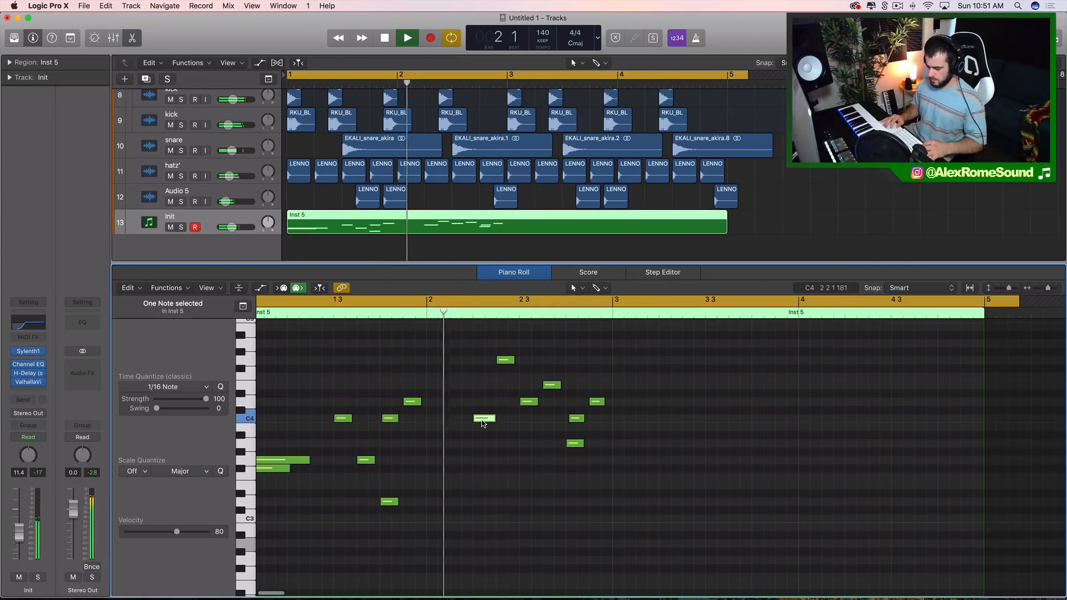
pyautogui.press('Delete')
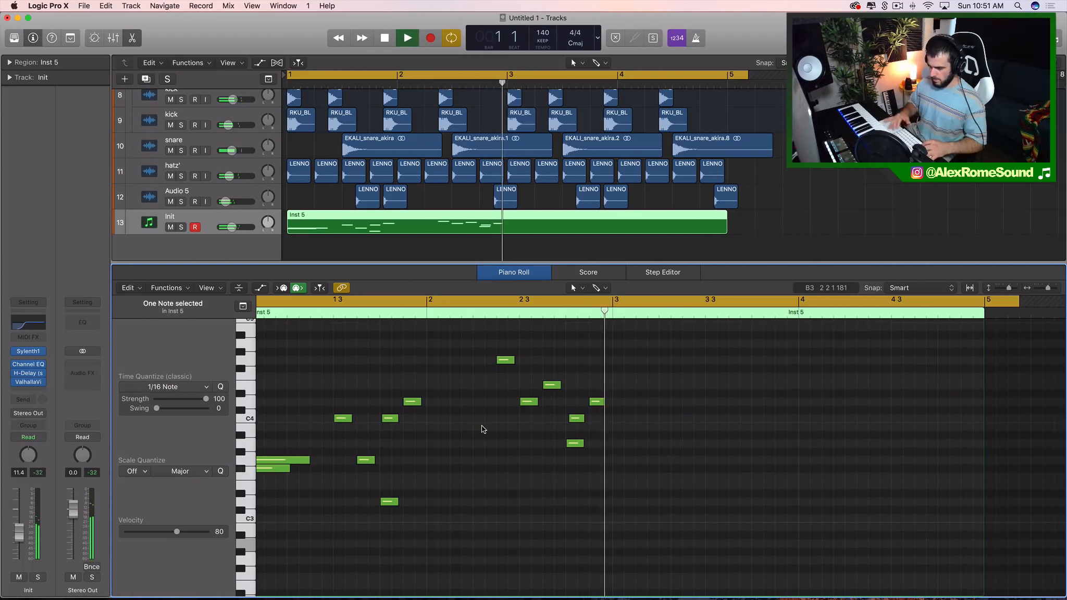
# Add two very short G3 notes at about 1 2 3 and 1 2 4, after the long opening notes, and play back.
pyautogui.press('space')
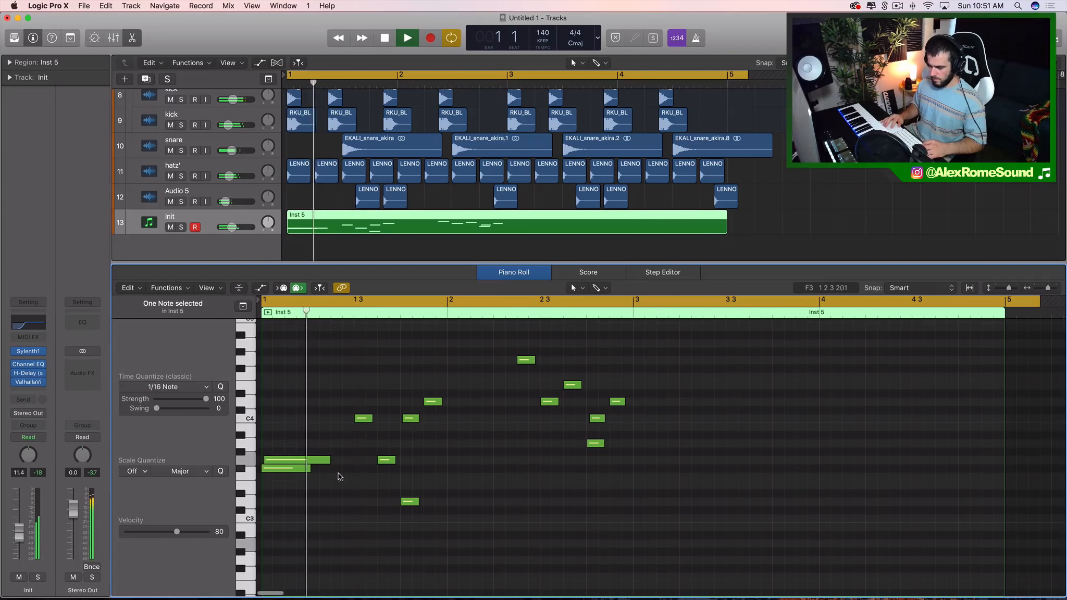
pyautogui.moveTo(339, 462)
pyautogui.mouseDown()
pyautogui.moveTo(323, 463)
pyautogui.moveTo(337, 467)
pyautogui.mouseUp()
pyautogui.press('super+Right')
pyautogui.press('space')
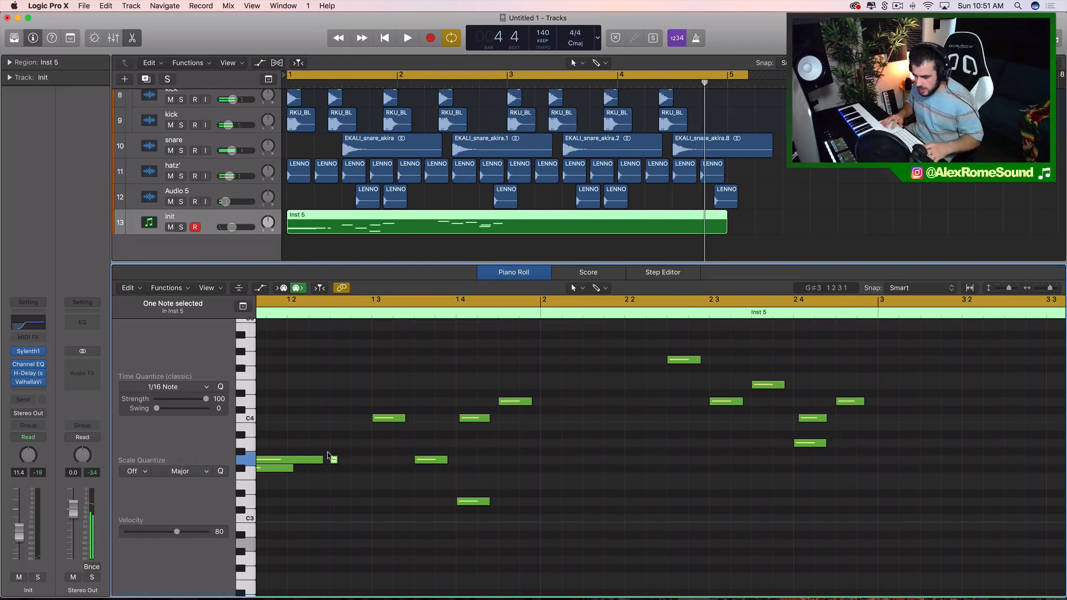
pyautogui.moveTo(332, 462)
pyautogui.mouseDown()
pyautogui.moveTo(356, 461)
pyautogui.moveTo(334, 462)
pyautogui.mouseUp()
pyautogui.click(354, 462)
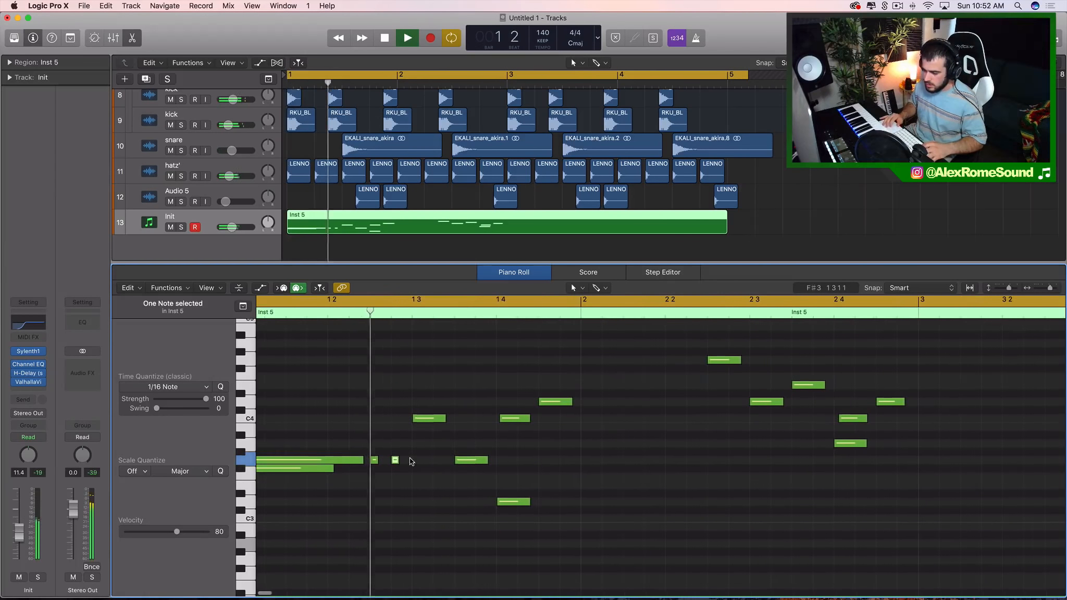
pyautogui.press('space')
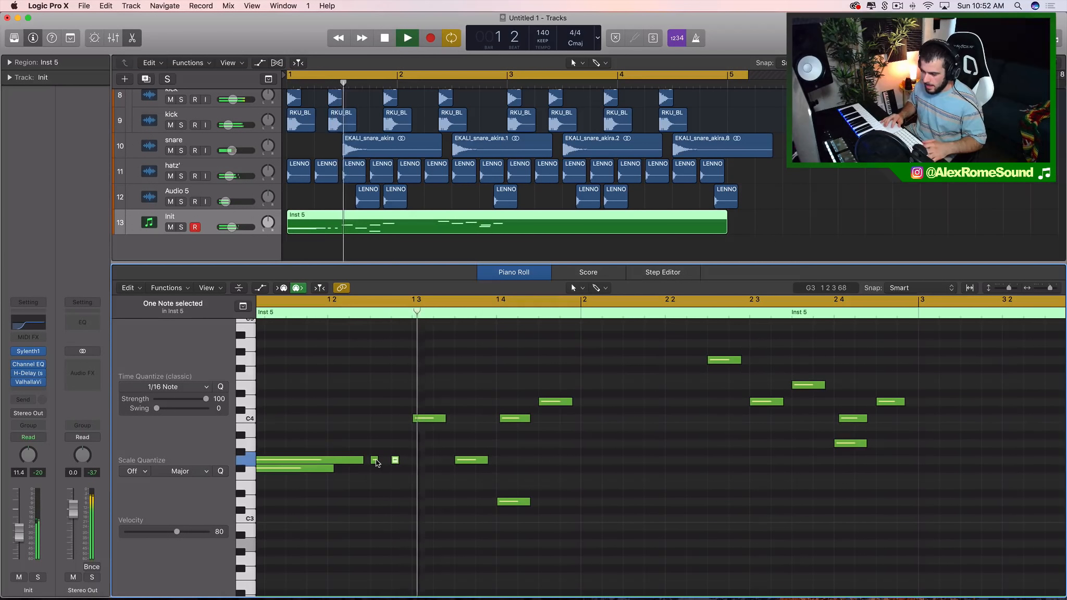
# Replace the first very short G3 note at 1 2 3 with a longer G3 note and listen back.
pyautogui.press('space')
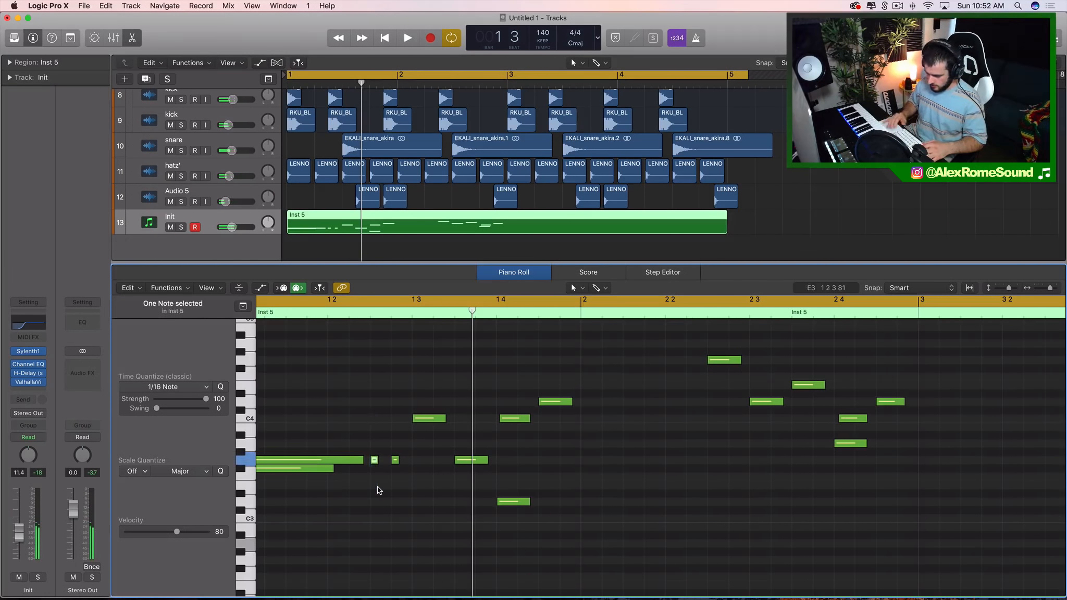
pyautogui.press('Delete')
pyautogui.press('space')
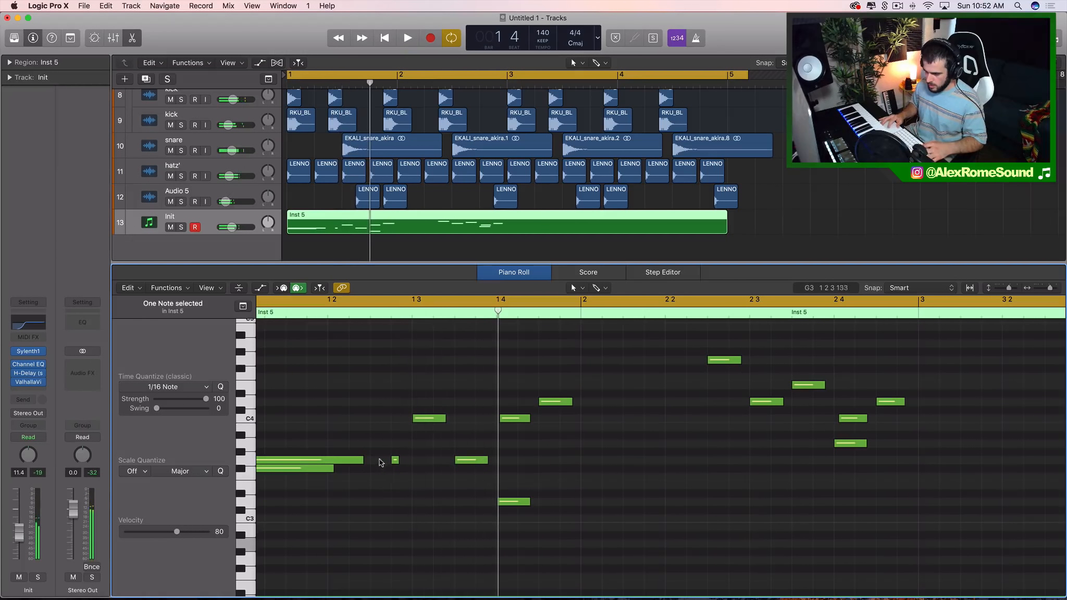
pyautogui.click(378, 462)
pyautogui.press('space')
pyautogui.press('super+Right')
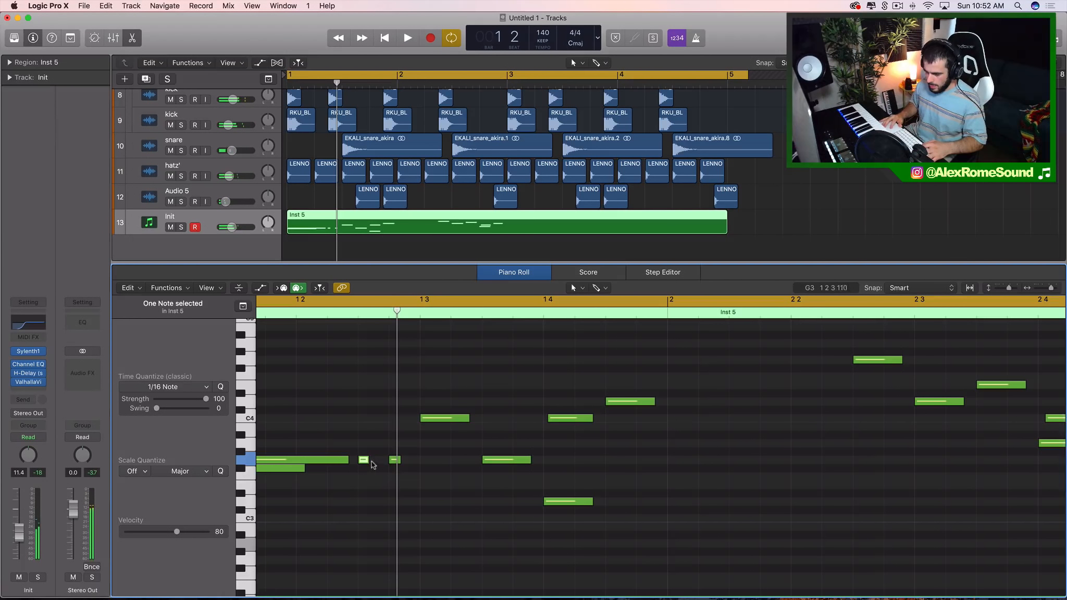
pyautogui.moveTo(366, 461); pyautogui.dragTo(380, 461)
pyautogui.press('space')
pyautogui.press('super+Left')
pyautogui.press('super+Left')
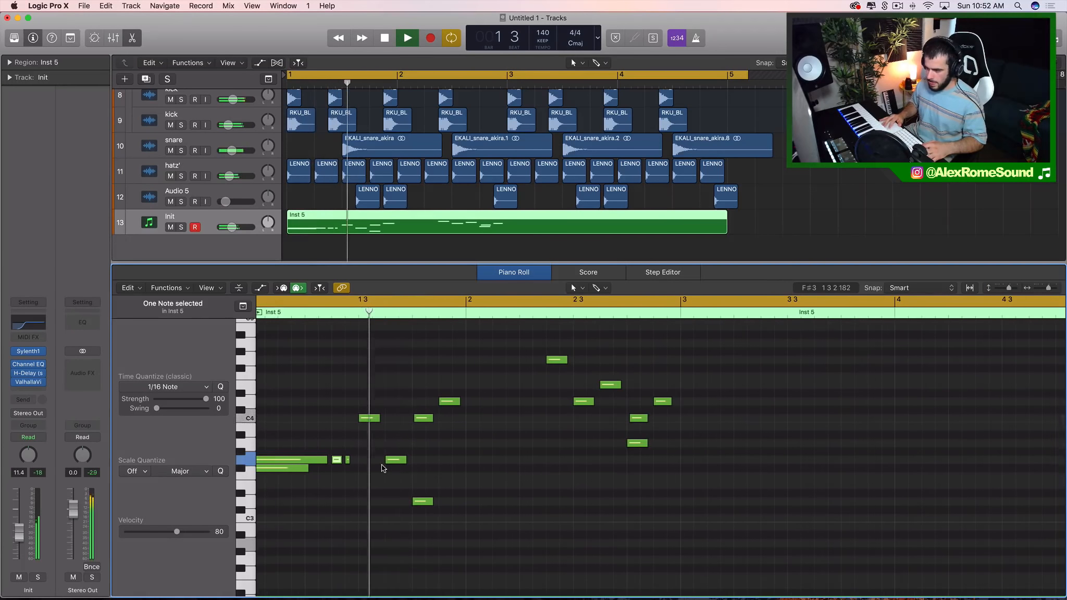
# Swap the lengthened G3 note at 1 2 3 for a very short one and trim the end of the long opening G3 note.
pyautogui.press('space')
pyautogui.press('Delete')
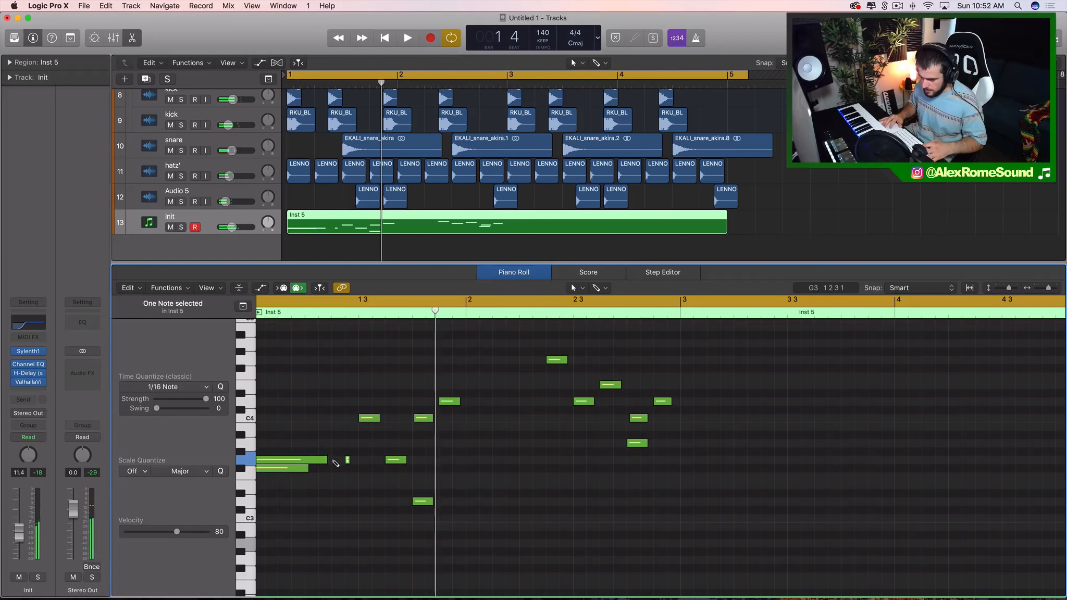
pyautogui.moveTo(326, 459); pyautogui.dragTo(324, 459)
pyautogui.press('space')
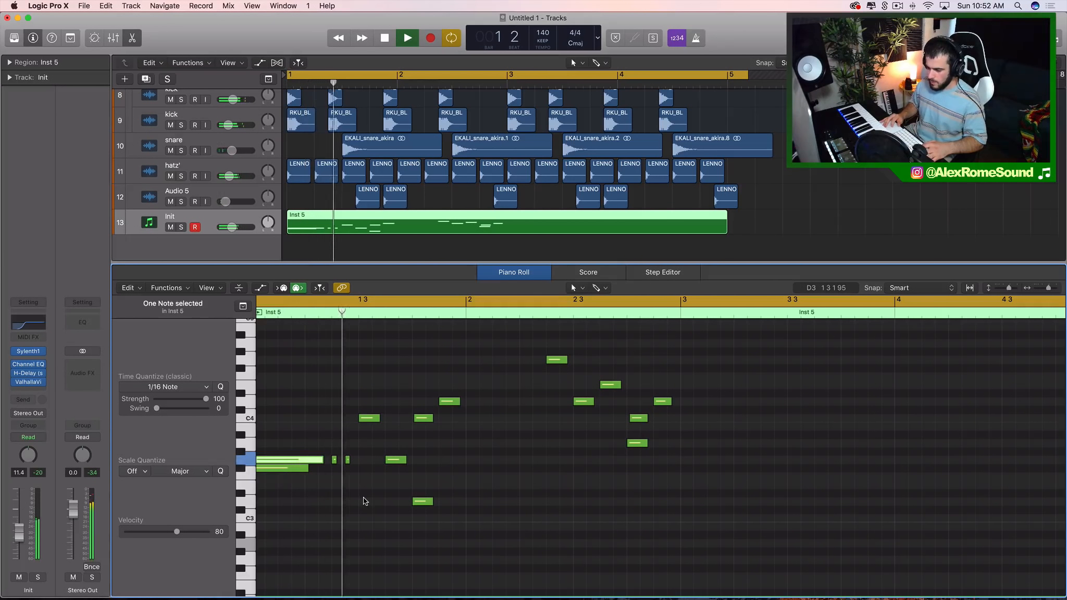
# Add three very short D4 notes at about 2 1 4, 2 2 1 and 2 2 2, leading into the highest note.
pyautogui.press('space')
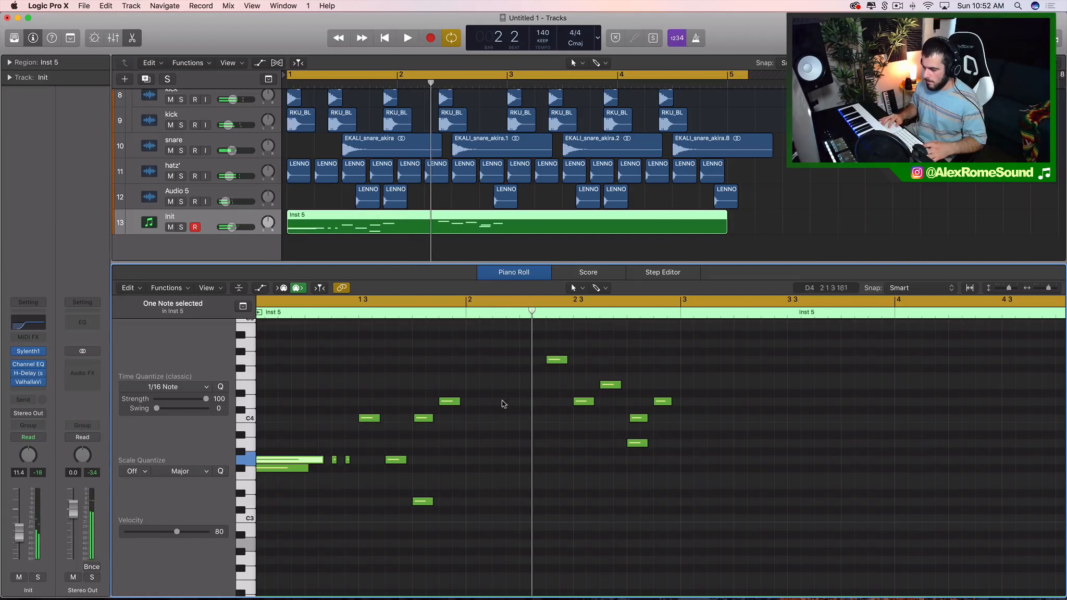
pyautogui.click(528, 404)
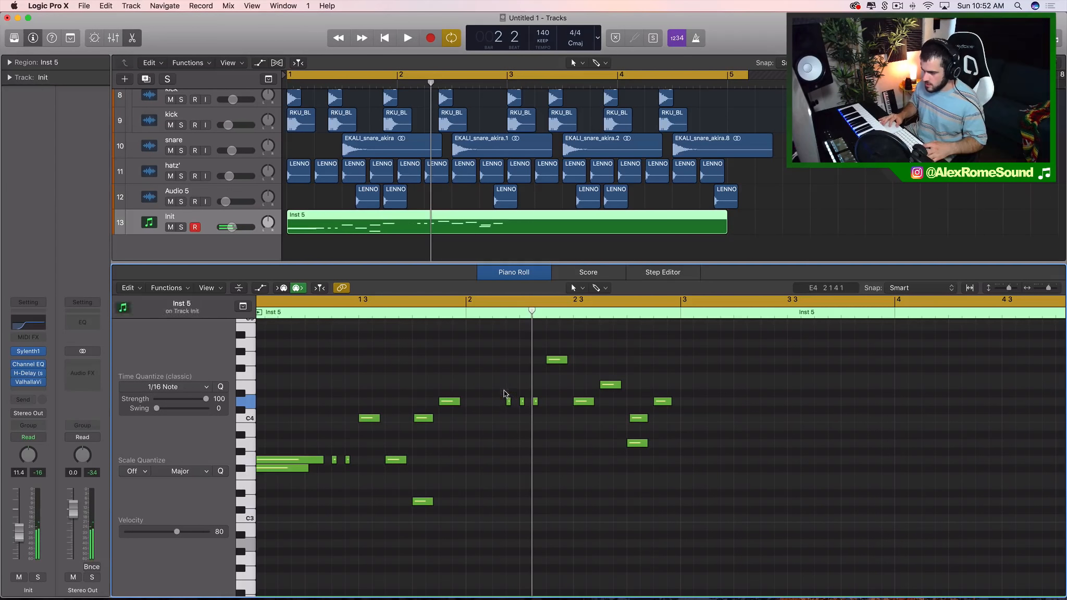
# Delete the very short D4 notes at about 2 1 4 and 2 2 2, keeping the one between them, and listen back.
pyautogui.press('Delete')
pyautogui.press('space')
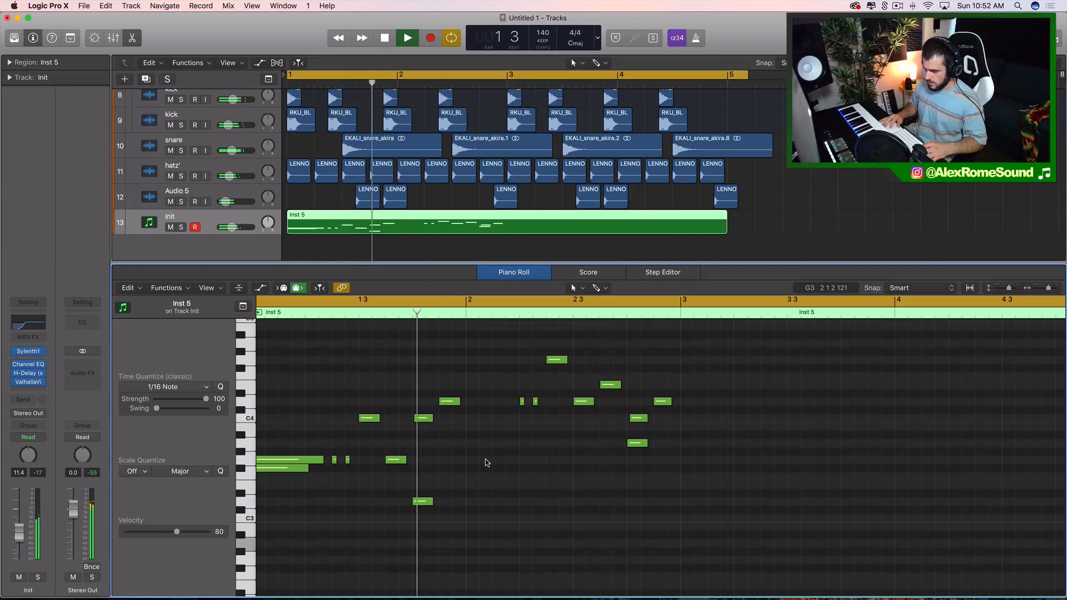
pyautogui.press('space')
pyautogui.press('space')
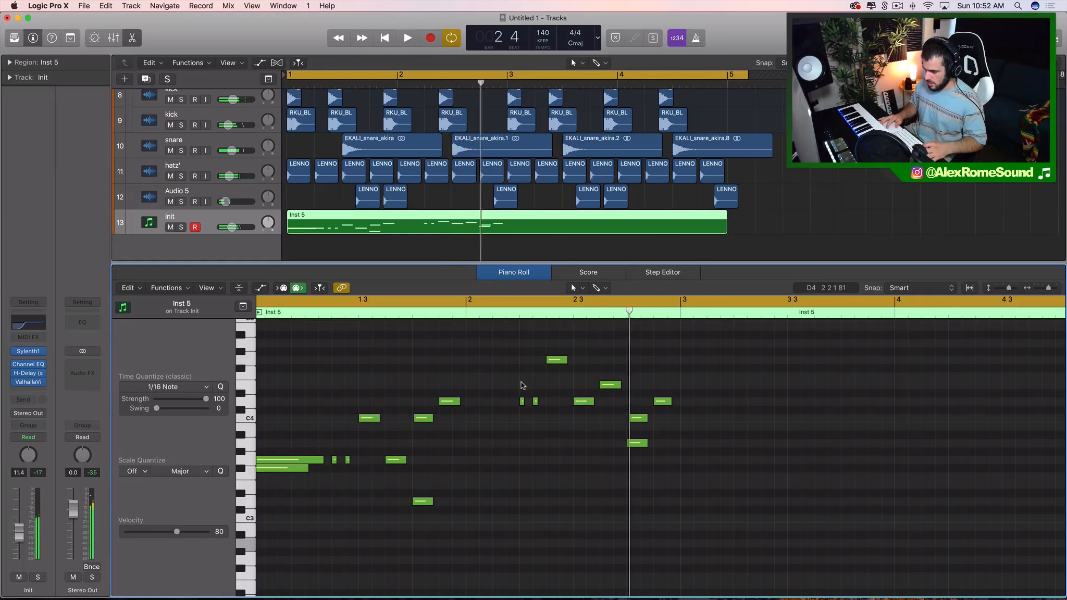
pyautogui.click(534, 401)
pyautogui.press('Delete')
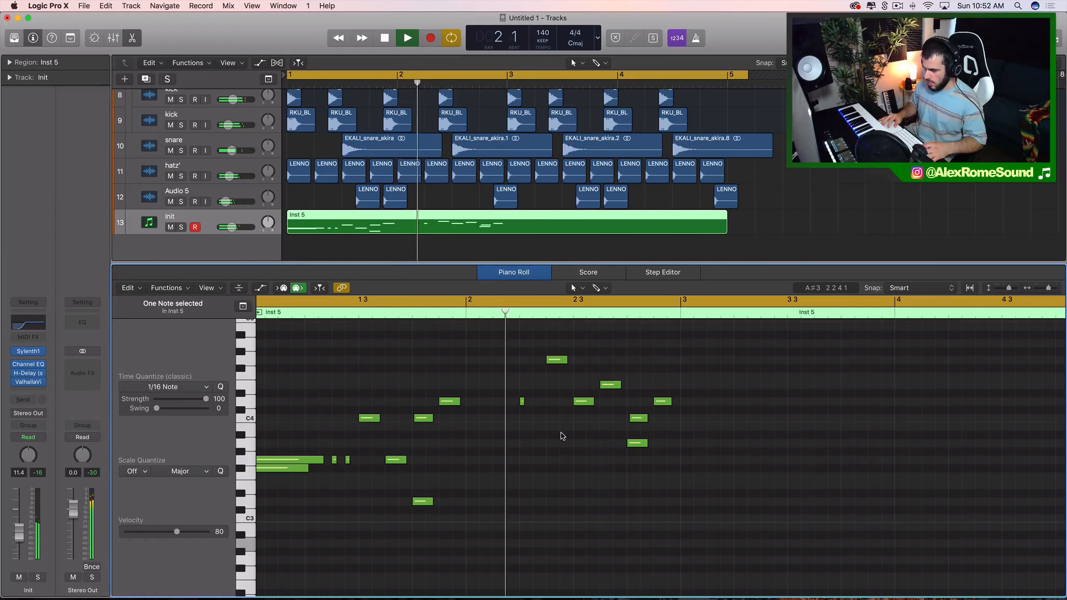
pyautogui.press('space')
pyautogui.press('space')
pyautogui.press('super+Right')
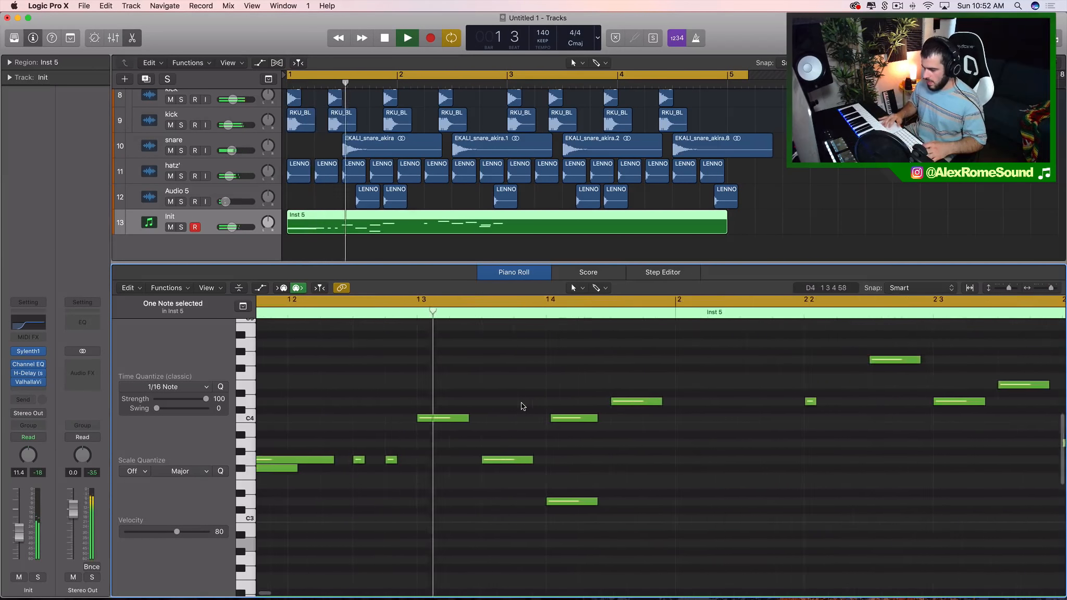
# Move the remaining very short D4 note to 2 2 2 and play back.
pyautogui.press('space')
pyautogui.moveTo(504, 405); pyautogui.dragTo(536, 405)
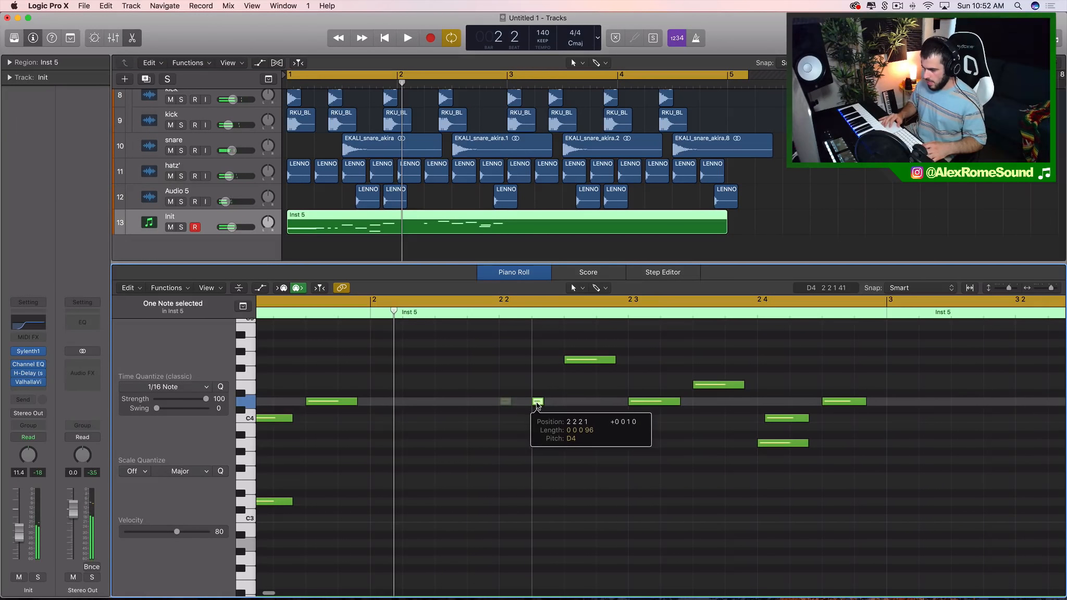
pyautogui.press('space')
pyautogui.press('super+Left')
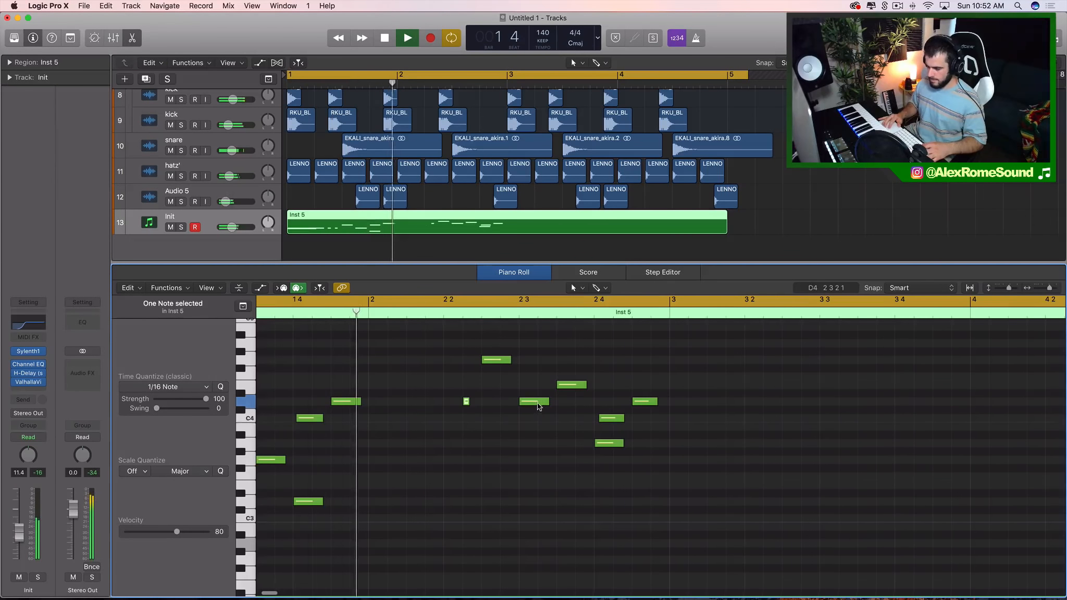
# Delete the last very short D4 note before the highest note and play the melody back.
pyautogui.press('space')
pyautogui.moveTo(466, 403); pyautogui.dragTo(456, 397)
pyautogui.press('BackSpace')
pyautogui.press('space')
pyautogui.press('super+Left')
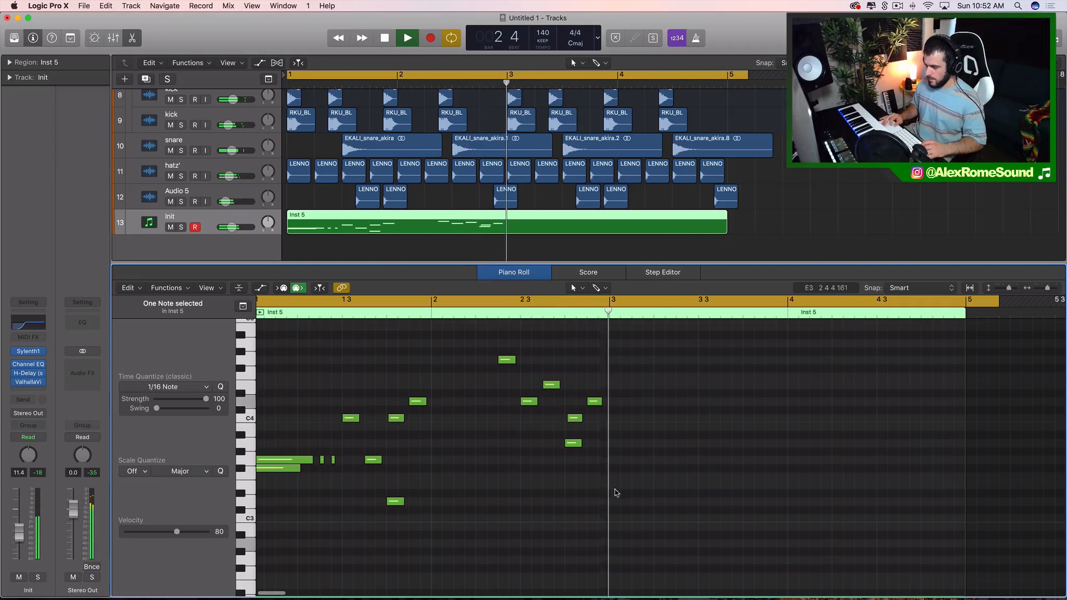
# Repeat the whole 15-note melody from bar 3 and start the playback loop at bar 3.
pyautogui.press('space')
pyautogui.moveTo(682, 532); pyautogui.dragTo(232, 308)
pyautogui.press('super+r')
pyautogui.hscroll(4, 481, 381)
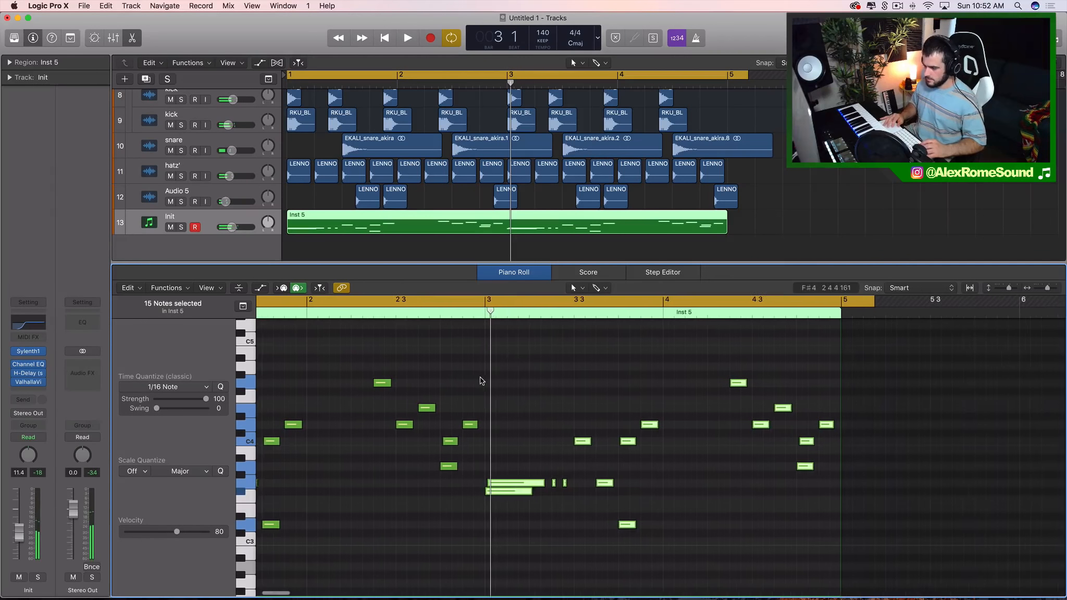
pyautogui.moveTo(477, 301); pyautogui.dragTo(873, 302)
pyautogui.press('space')
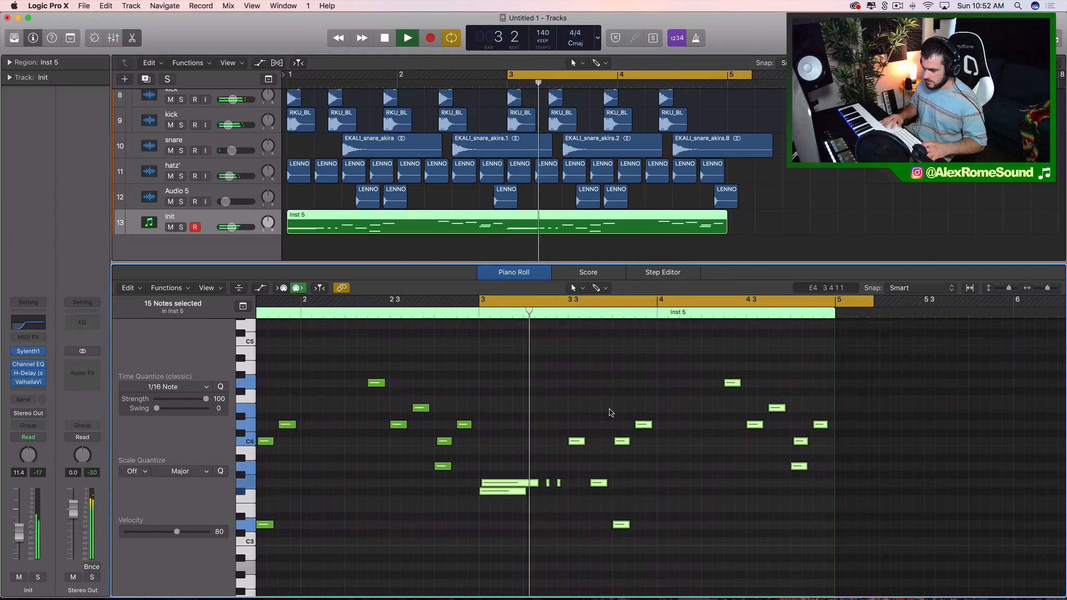
# Raise the repeated melody's C4 note at 3 4 to D4 and lower the D4 note right after it to C4.
pyautogui.scroll(-2, 534, 450)
pyautogui.click(582, 453)
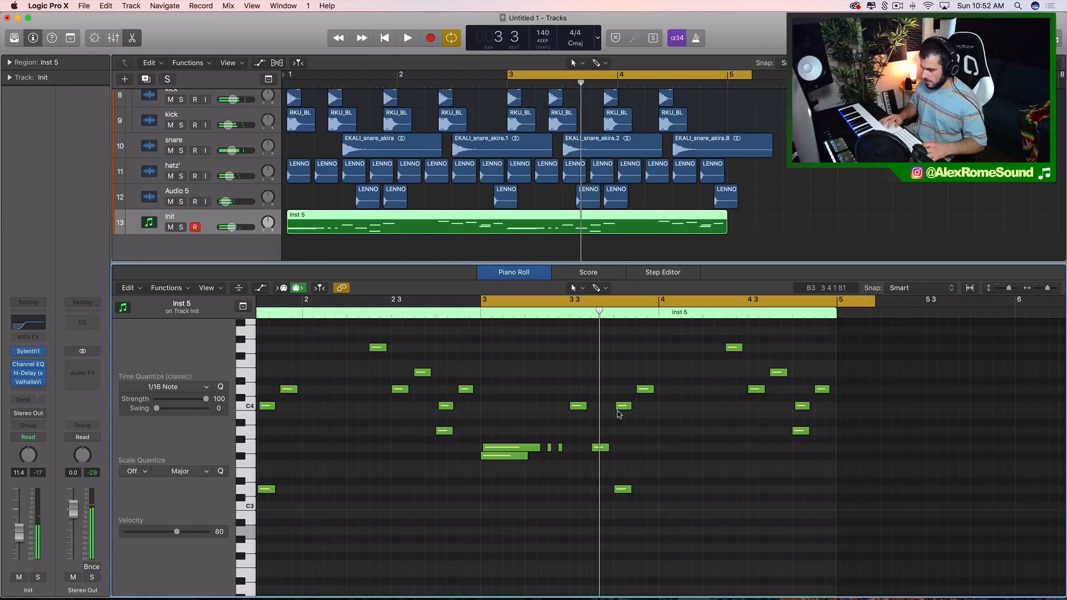
pyautogui.moveTo(623, 408); pyautogui.dragTo(625, 390)
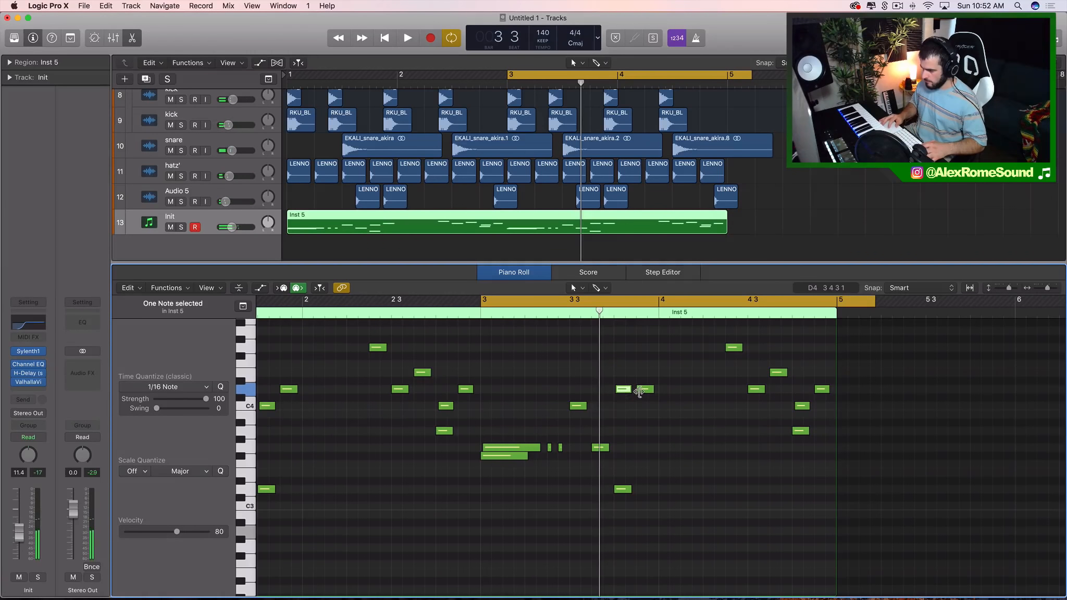
pyautogui.click(644, 391)
pyautogui.hotkey('alt', 'Down')
pyautogui.hotkey('alt', 'Down')
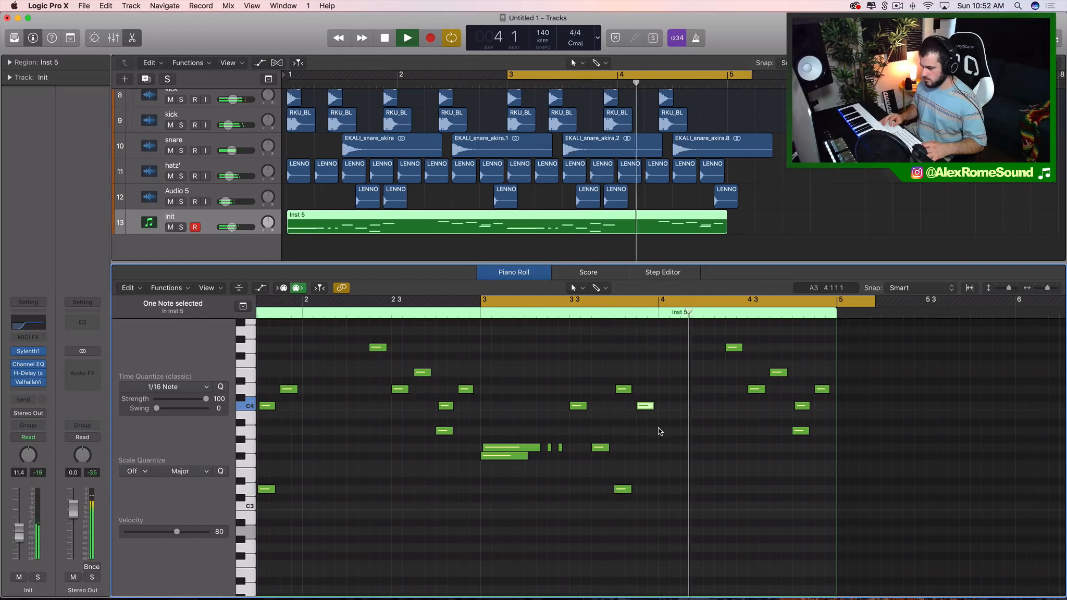
# Start the playback loop at bar 4 and listen to the end of the repeated melody.
pyautogui.hscroll(1, 709, 425)
pyautogui.hscroll(5, 708, 425)
pyautogui.scroll(2, 708, 425)
pyautogui.moveTo(530, 298); pyautogui.dragTo(871, 298)
pyautogui.press('space')
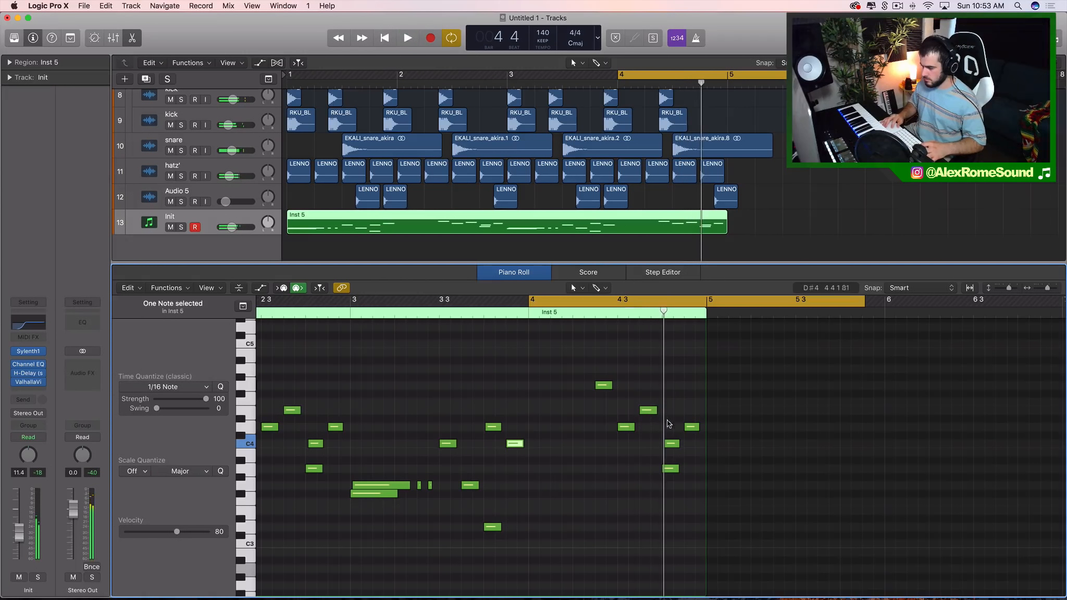
pyautogui.press('space')
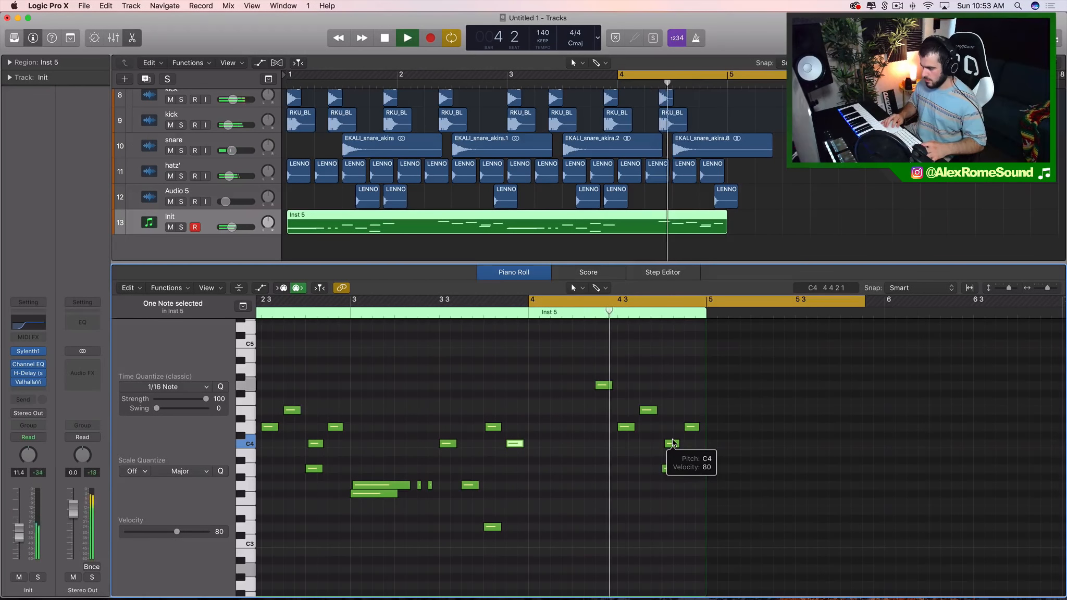
# Try the C4 note at about 4 4 raised to E4 and listen back.
pyautogui.press('space')
pyautogui.click(671, 442)
pyautogui.moveTo(673, 442); pyautogui.dragTo(671, 415)
pyautogui.press('space')
pyautogui.press('super+Right')
pyautogui.press('super+Right')
pyautogui.press('space')
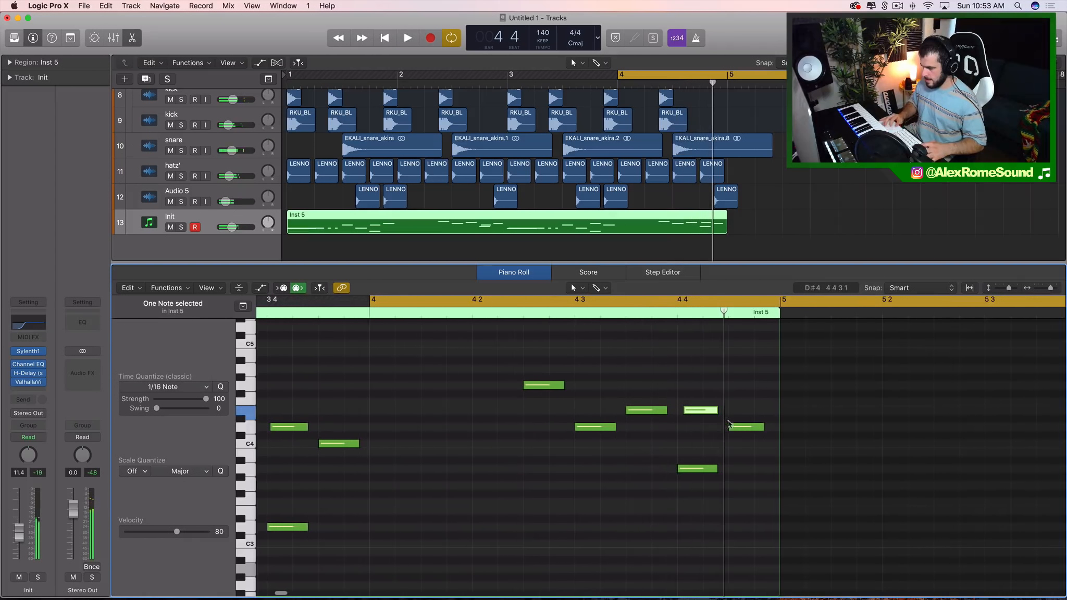
# Set the upper note at about 4 4 to D4, lower the melody's final note to C4, and play back.
pyautogui.moveTo(698, 415); pyautogui.dragTo(698, 427)
pyautogui.press('space')
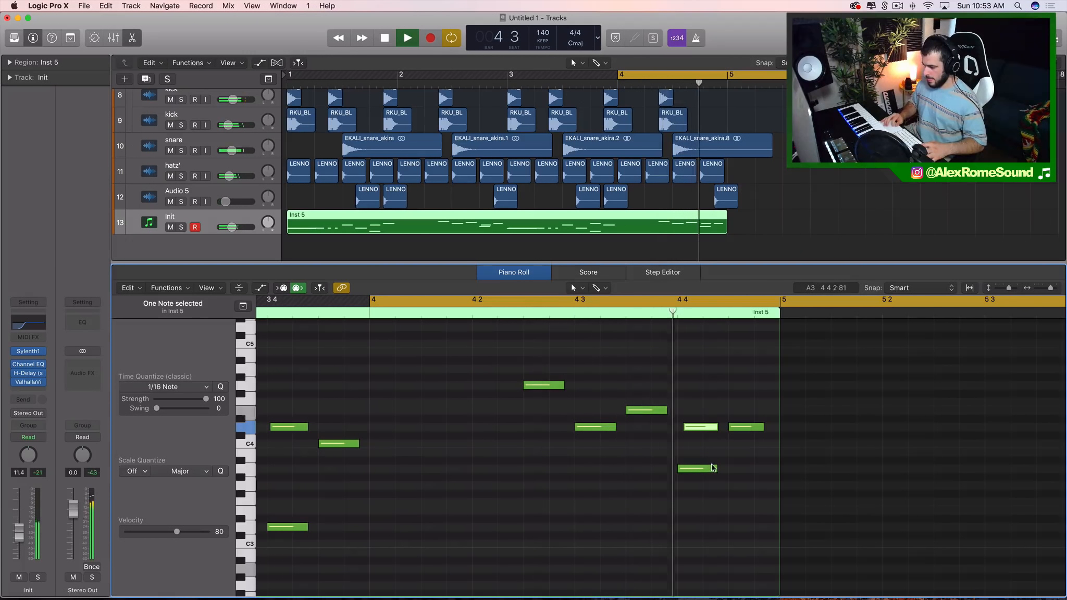
pyautogui.press('space')
pyautogui.moveTo(744, 430); pyautogui.dragTo(745, 445)
pyautogui.press('space')
pyautogui.scroll(-3, 745, 444)
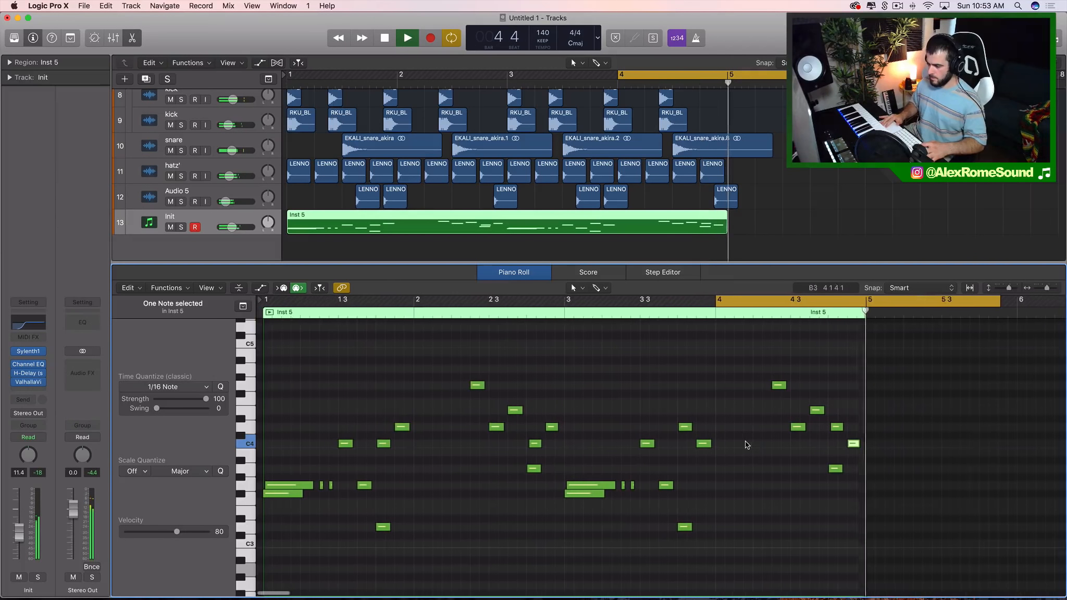
# Set the cycle range to bars 1 through 5 and duplicate the Init track with a copy of the Inst 5 region.
pyautogui.press('space')
pyautogui.moveTo(861, 298); pyautogui.dragTo(263, 299)
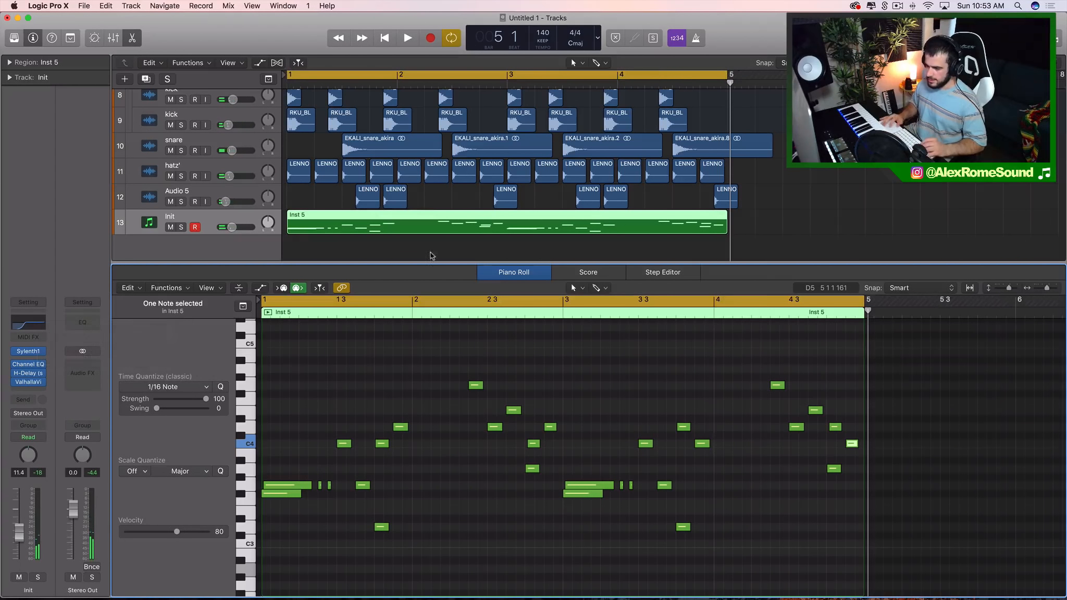
pyautogui.scroll(1, 172, 106)
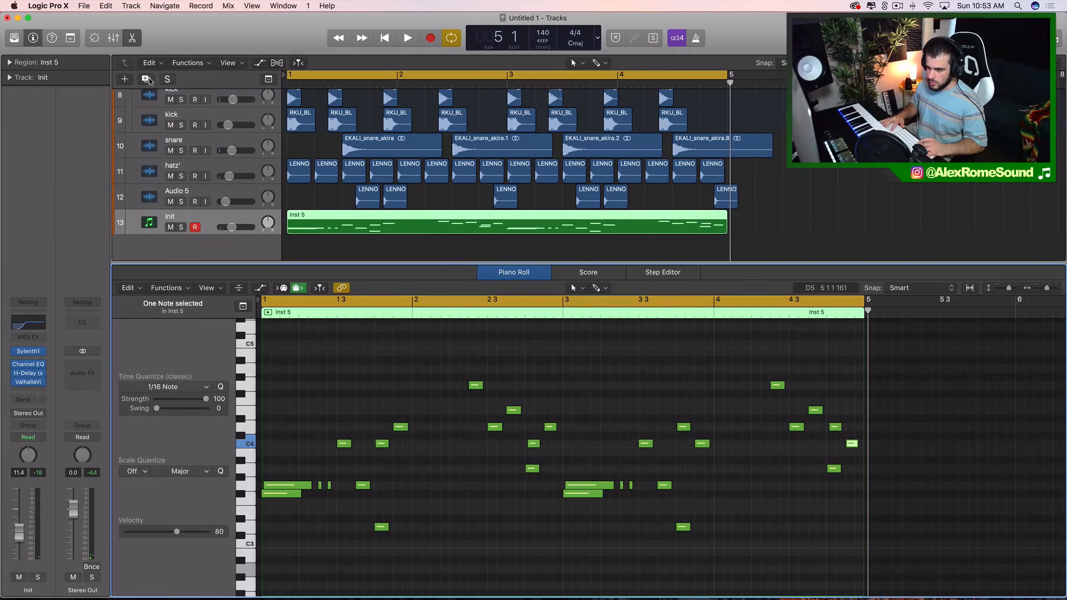
pyautogui.click(148, 80)
pyautogui.moveTo(365, 190); pyautogui.dragTo(365, 216)
# Solo the original Init track and add a Direction Mixer to its effects chain.
pyautogui.click(193, 191)
pyautogui.click(181, 202)
pyautogui.click(28, 390)
pyautogui.moveTo(49, 510)
pyautogui.moveTo(153, 517)
pyautogui.click(227, 518)
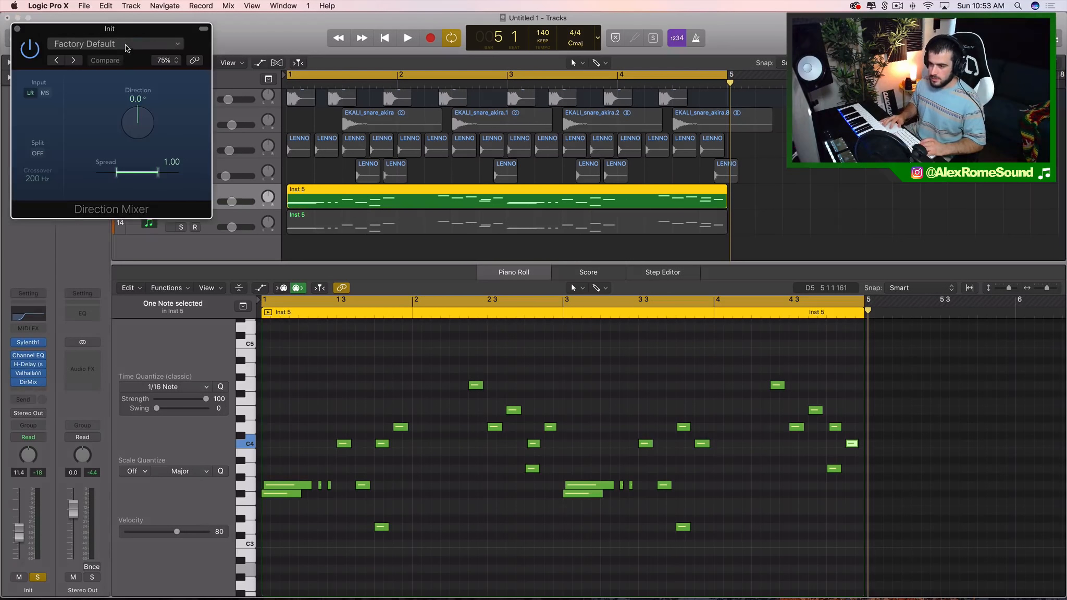
pyautogui.moveTo(172, 27); pyautogui.dragTo(406, 38)
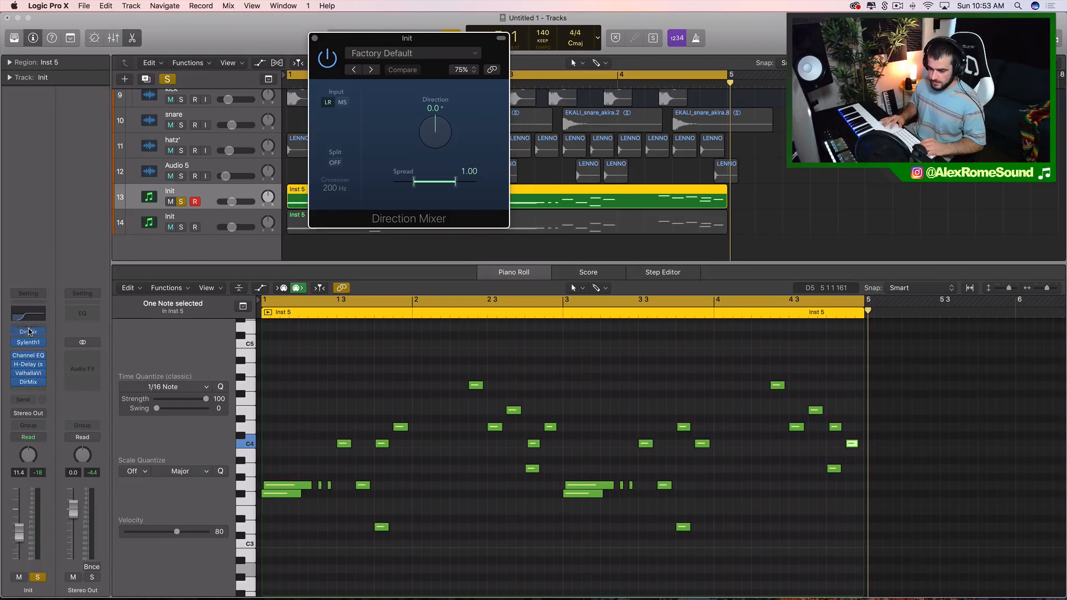
# Swap the Direction Mixer with the Channel EQ in the effects chain and reduce its Spread to the minimum.
pyautogui.moveTo(29, 357); pyautogui.dragTo(29, 356)
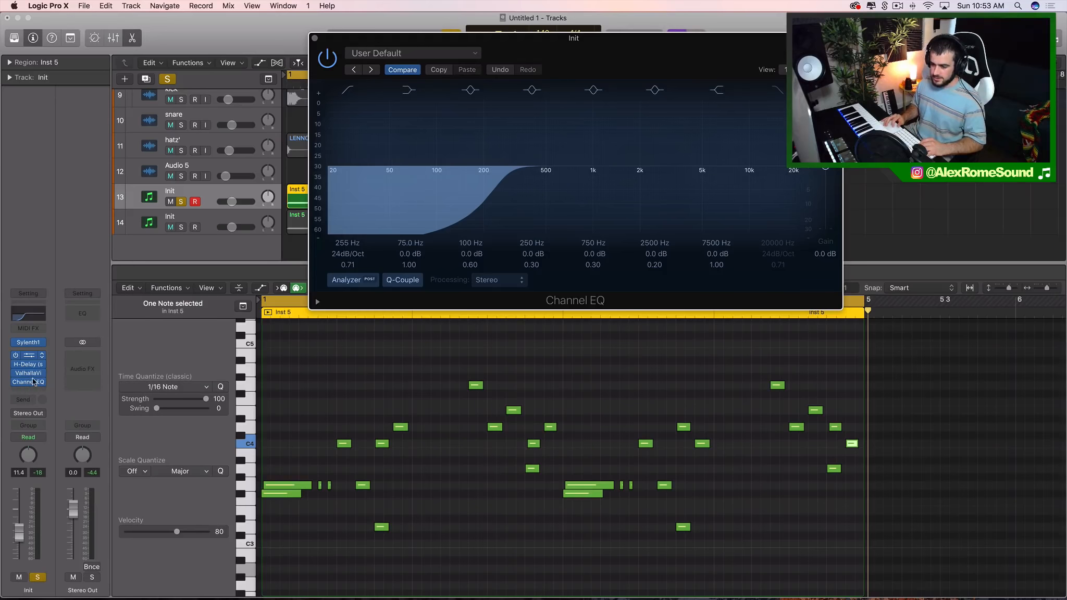
pyautogui.click(315, 38)
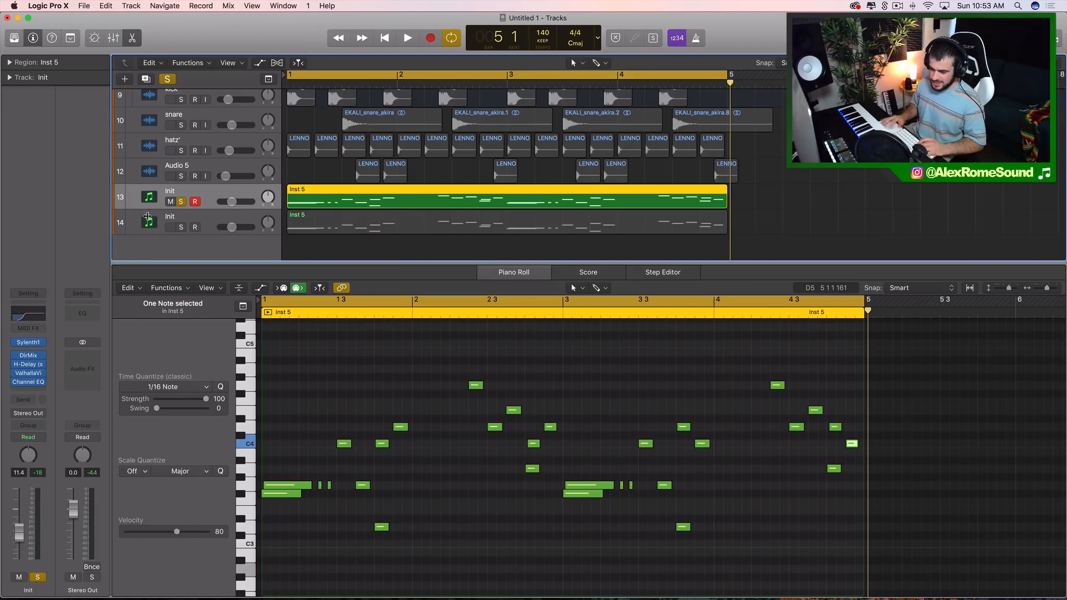
pyautogui.click(28, 355)
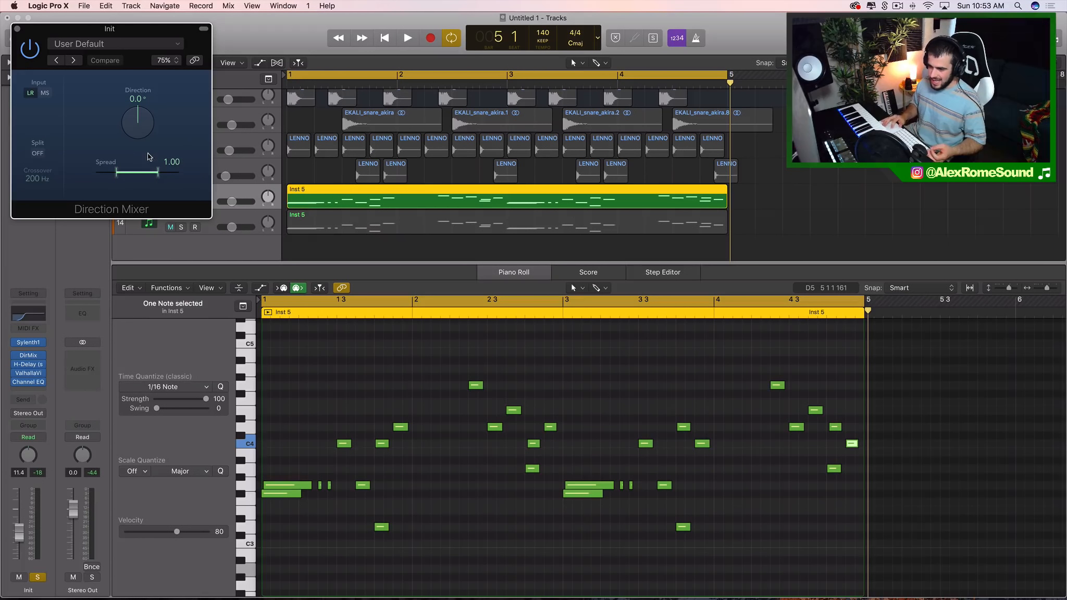
pyautogui.moveTo(144, 178); pyautogui.dragTo(1, 175)
pyautogui.click(17, 28)
# Solo the duplicate Init track as well, select its Inst 5 region and play both tracks together.
pyautogui.click(180, 227)
pyautogui.click(323, 224)
pyautogui.press('space')
pyautogui.press('space')
# Raise the duplicate region's two long opening notes five semitones, to C4 and B3, and listen back.
pyautogui.moveTo(307, 472); pyautogui.dragTo(271, 500)
pyautogui.moveTo(293, 486); pyautogui.dragTo(295, 446)
pyautogui.scroll(5, 292, 447)
pyautogui.hscroll(-3, 303, 447)
pyautogui.press('space')
pyautogui.scroll(-4, 295, 447)
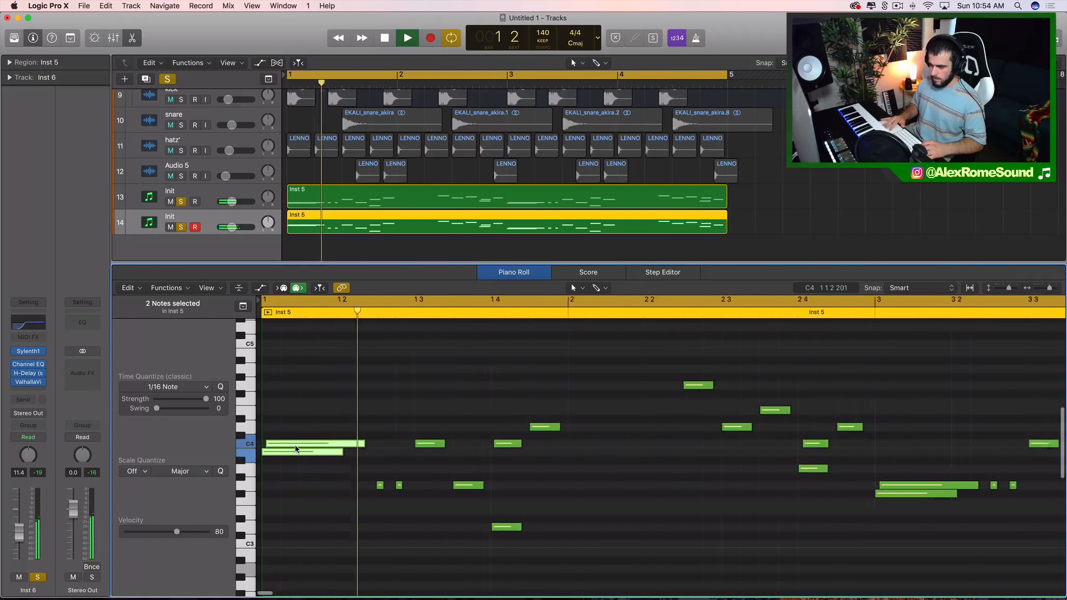
# Lower the duplicate Init track's volume to -19.0 dB, unsolo both Init tracks and play everything.
pyautogui.click(224, 225)
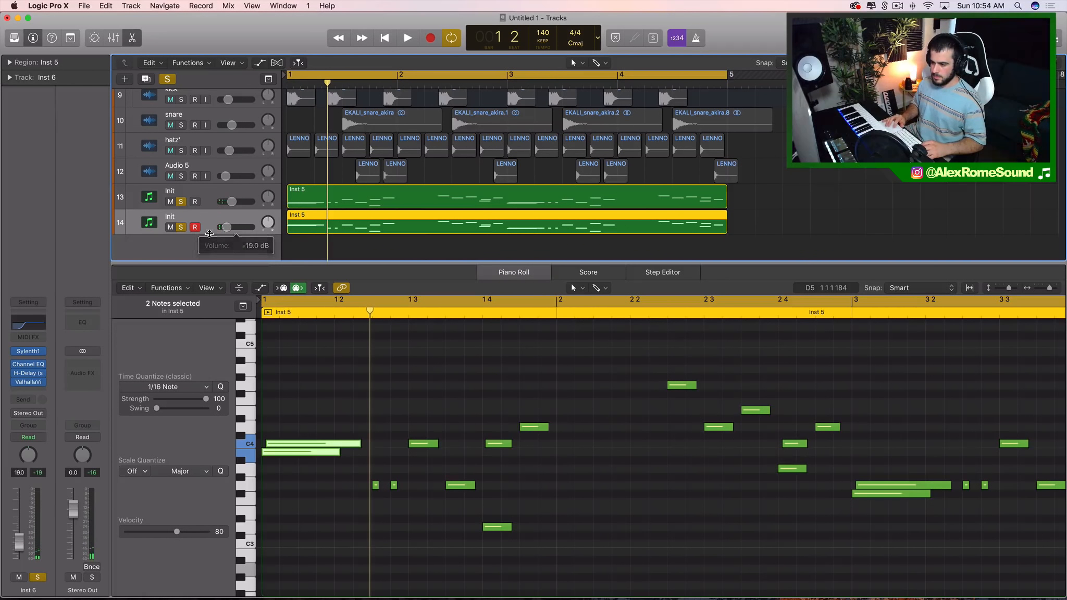
pyautogui.press('space')
pyautogui.press('space')
pyautogui.click(180, 202)
pyautogui.click(181, 227)
pyautogui.press('space')
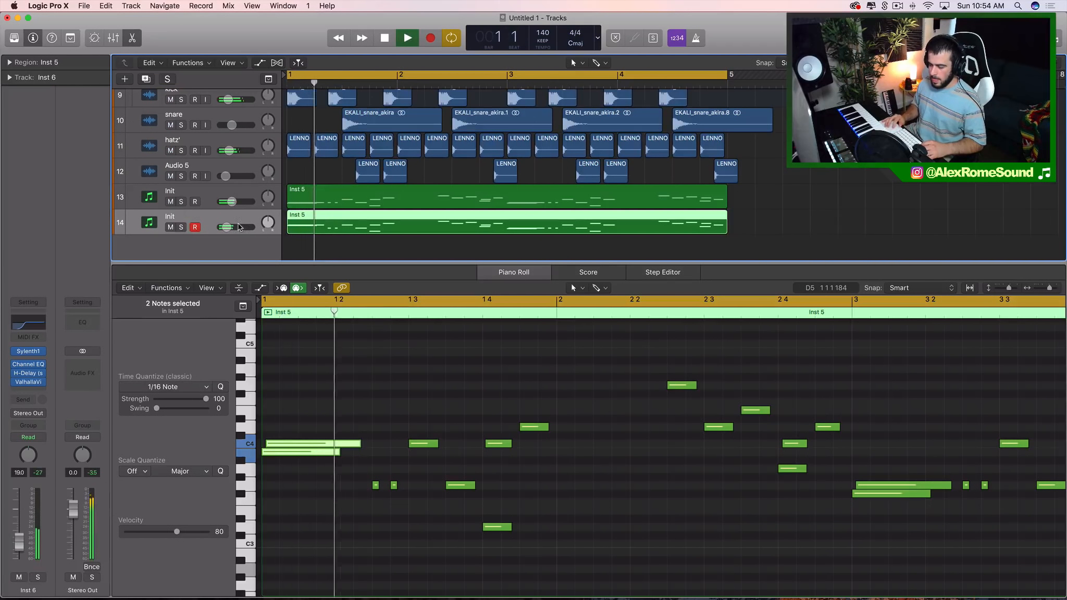
# Set the duplicate Init track's volume to -17.2 dB and raise its C4 note at 1 3 to E4.
pyautogui.press('space')
pyautogui.moveTo(226, 227); pyautogui.dragTo(227, 227)
pyautogui.moveTo(423, 444); pyautogui.dragTo(423, 410)
pyautogui.press('space')
pyautogui.press('space')
# Raise the duplicate region's G3 note at 1 3 3 to C4 and play back.
pyautogui.moveTo(458, 491); pyautogui.dragTo(458, 449)
pyautogui.press('space')
pyautogui.press('space')
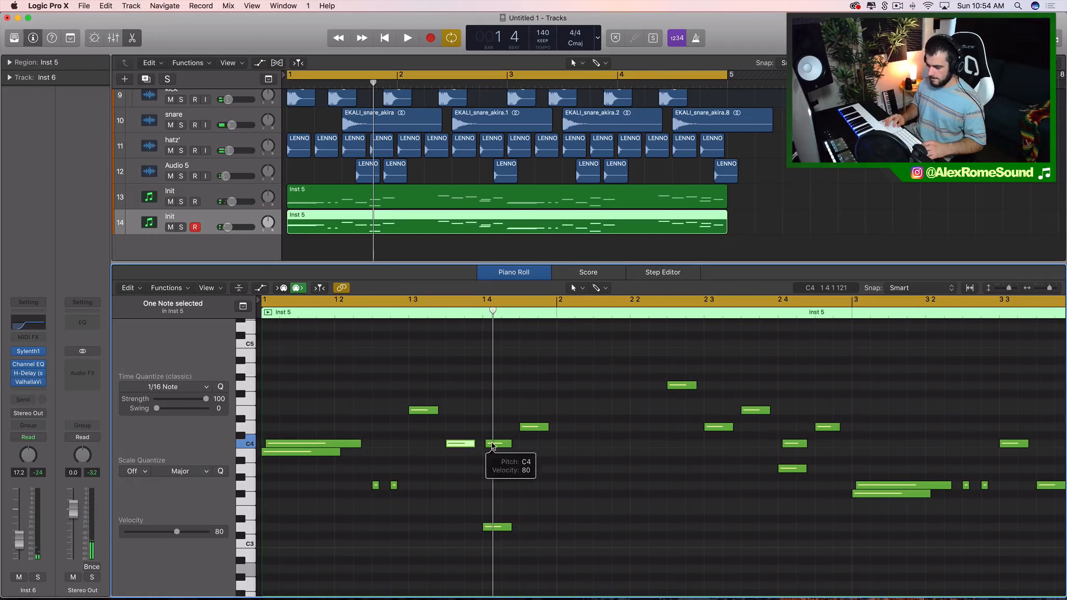
# Raise the two notes at 1 4 to E4 and A3 in the duplicate region and listen back.
pyautogui.moveTo(492, 445); pyautogui.dragTo(492, 412)
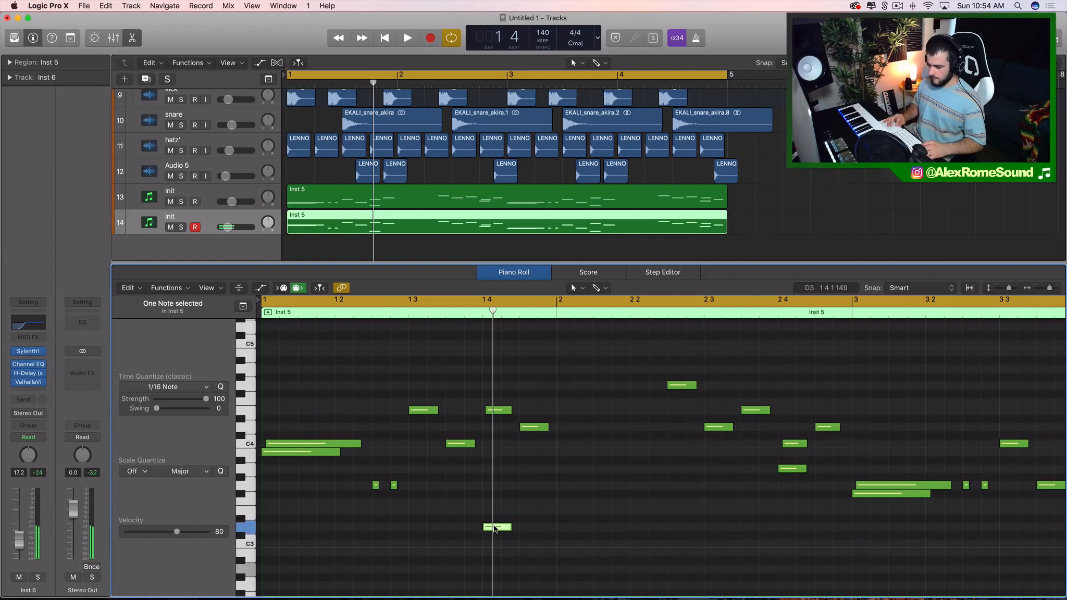
pyautogui.moveTo(495, 528); pyautogui.dragTo(495, 472)
pyautogui.press('space')
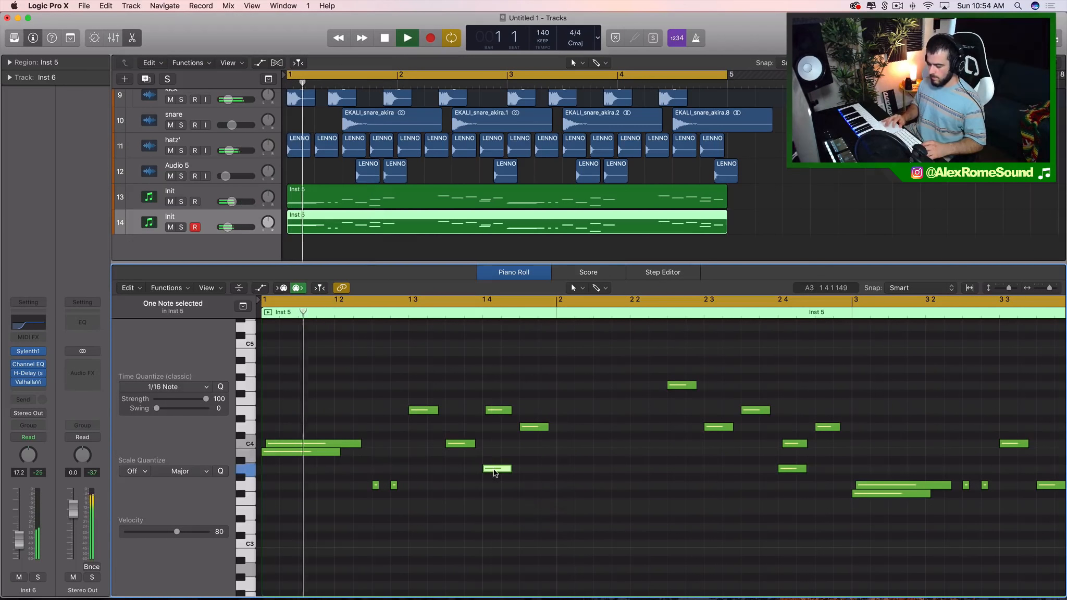
pyautogui.press('space')
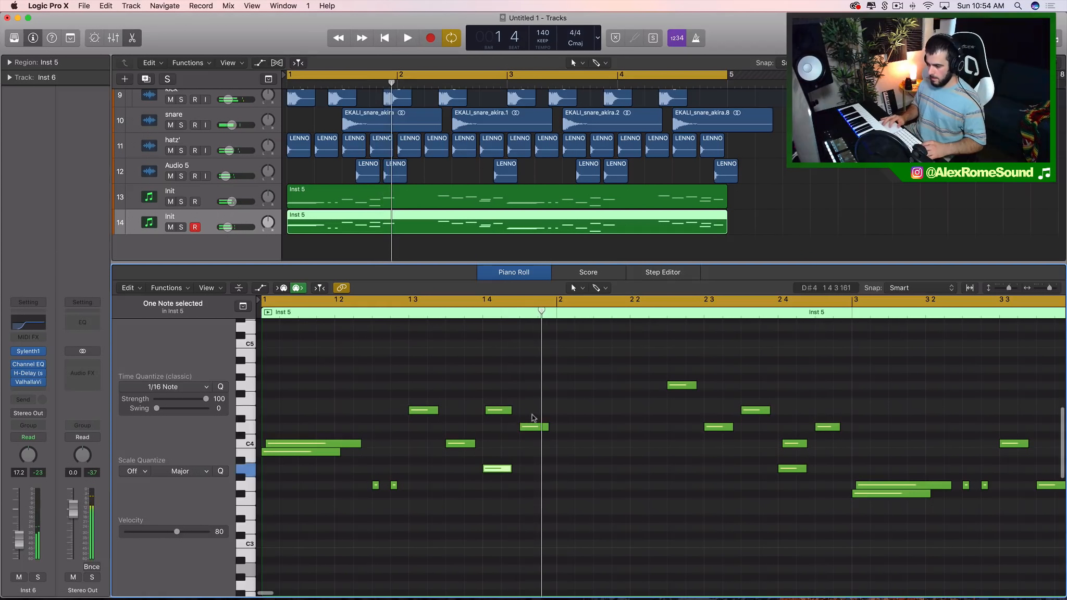
# Raise the duplicate region's D4 note at 1 4 3 to G4 and play the harmony back.
pyautogui.moveTo(524, 427); pyautogui.dragTo(527, 391)
pyautogui.press('space')
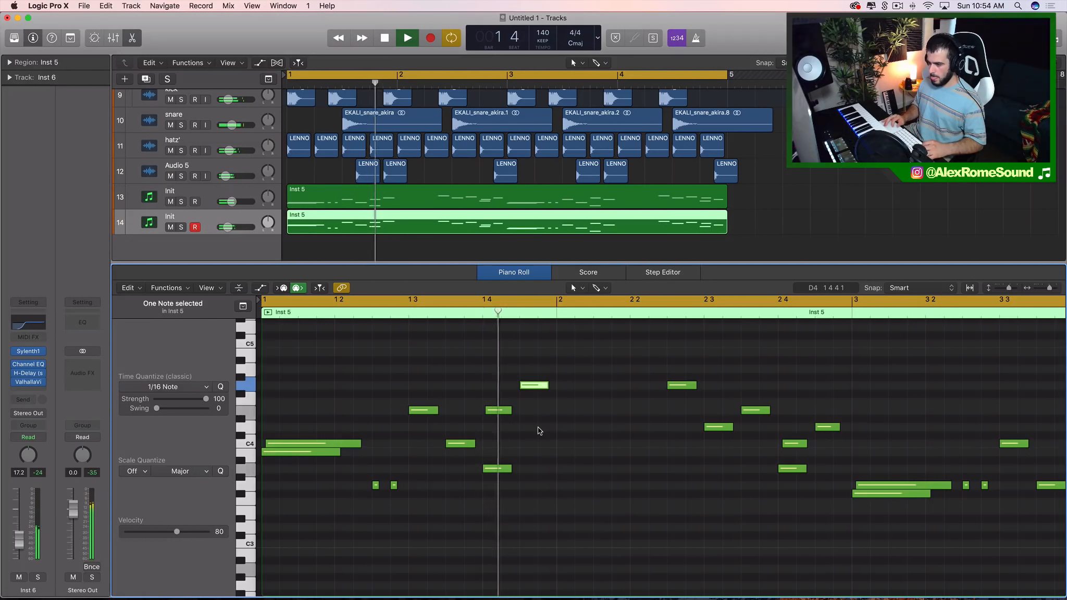
pyautogui.press('space')
pyautogui.press('space')
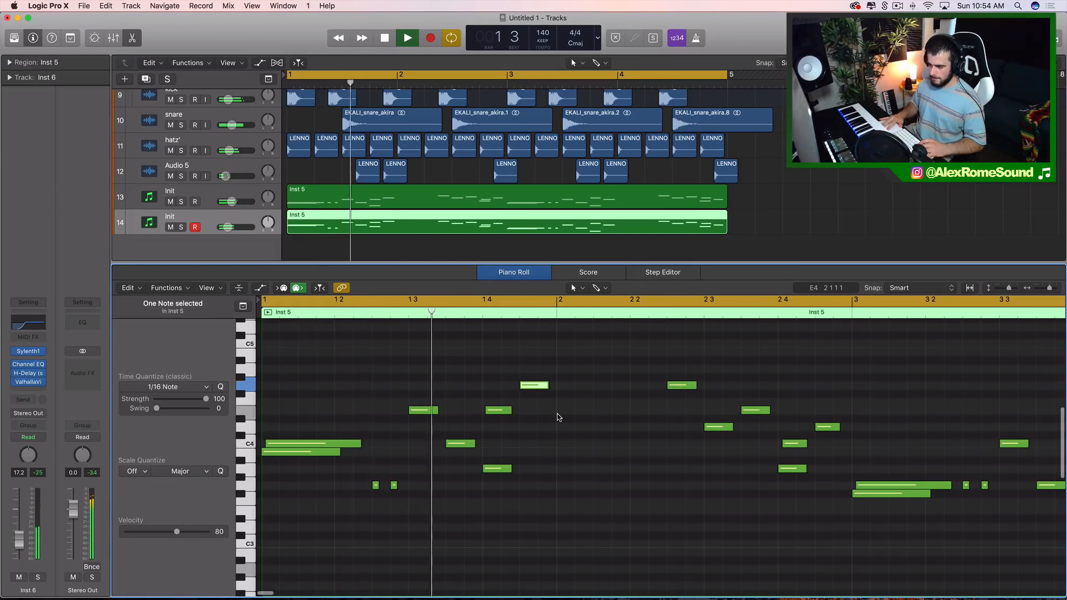
# In the duplicate region, raise the notes at 2 2 3, 2 3 and 2 3 3 to C5, G4 and A4, looping playback from bar 2.
pyautogui.scroll(-3, 557, 417)
pyautogui.hscroll(3, 557, 418)
pyautogui.press('space')
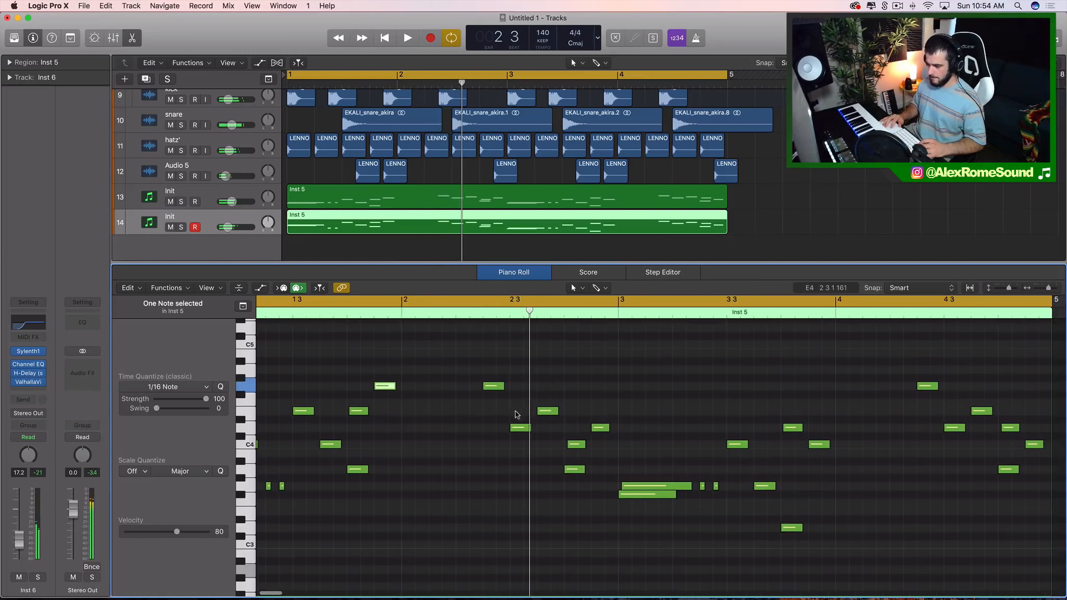
pyautogui.moveTo(485, 333); pyautogui.dragTo(611, 538)
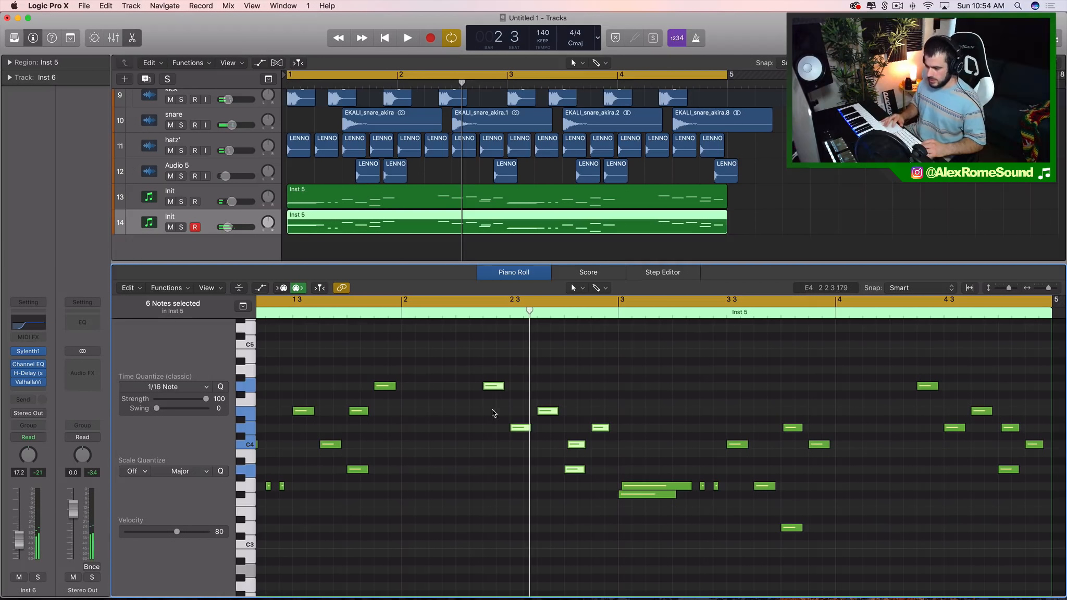
pyautogui.moveTo(493, 388); pyautogui.dragTo(494, 347)
pyautogui.moveTo(520, 427); pyautogui.dragTo(546, 370)
pyautogui.press('space')
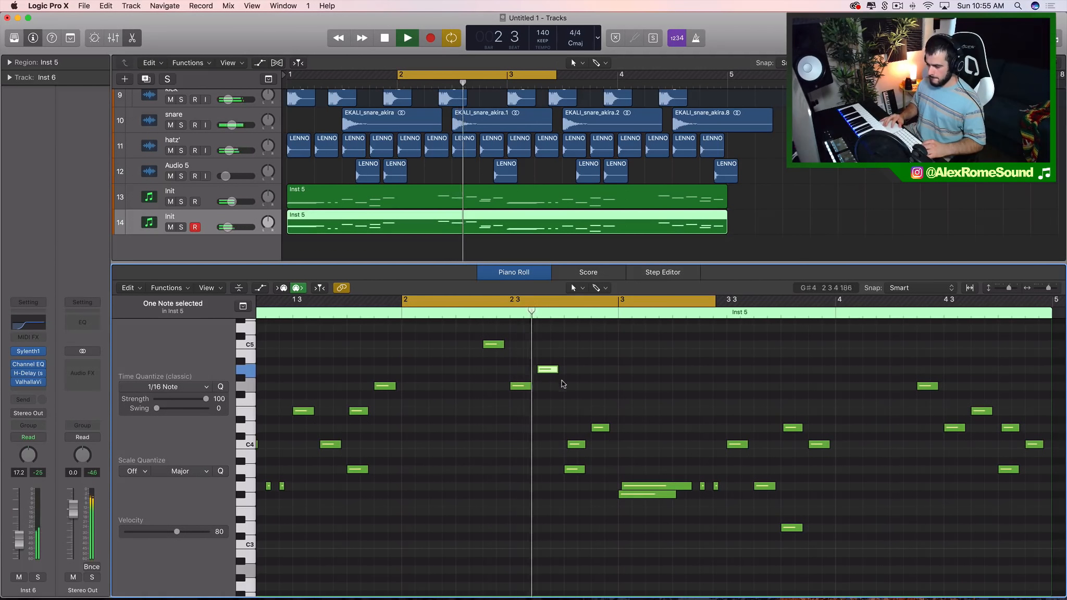
pyautogui.press('space')
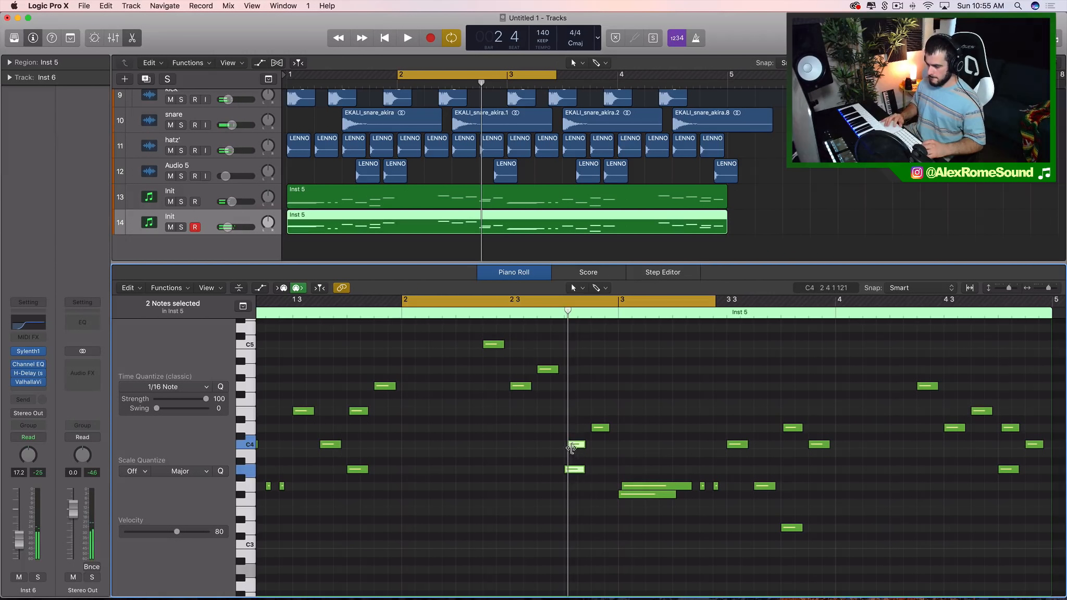
# Raise the two stacked notes at 2 4 to G4 and E4 and the note at 2 4 3 to E4.
pyautogui.moveTo(576, 447); pyautogui.dragTo(577, 387)
pyautogui.press('space')
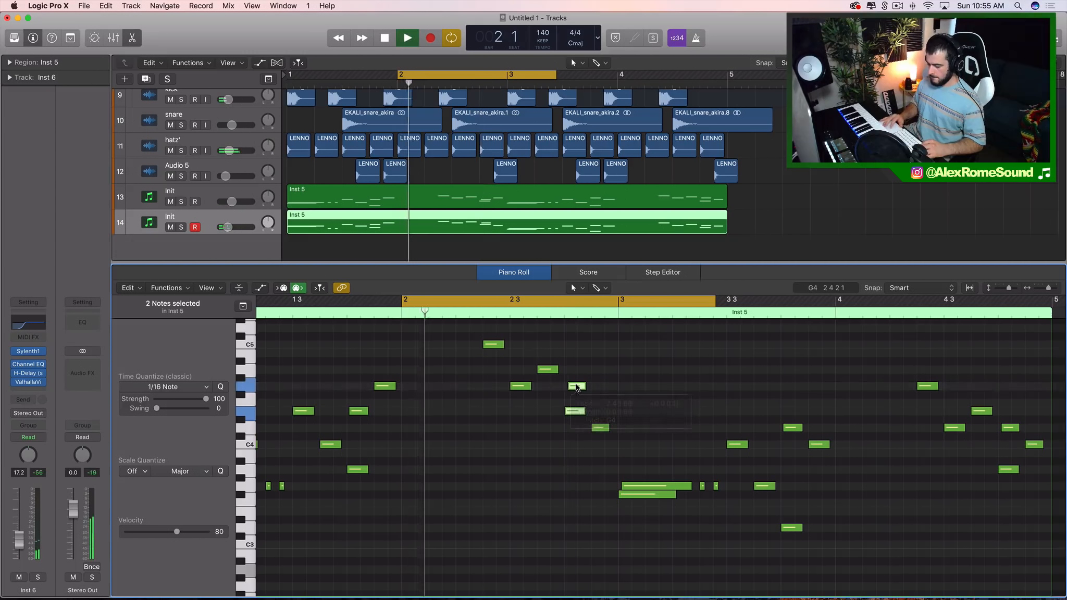
pyautogui.hscroll(3, 576, 387)
pyautogui.moveTo(542, 433); pyautogui.dragTo(542, 417)
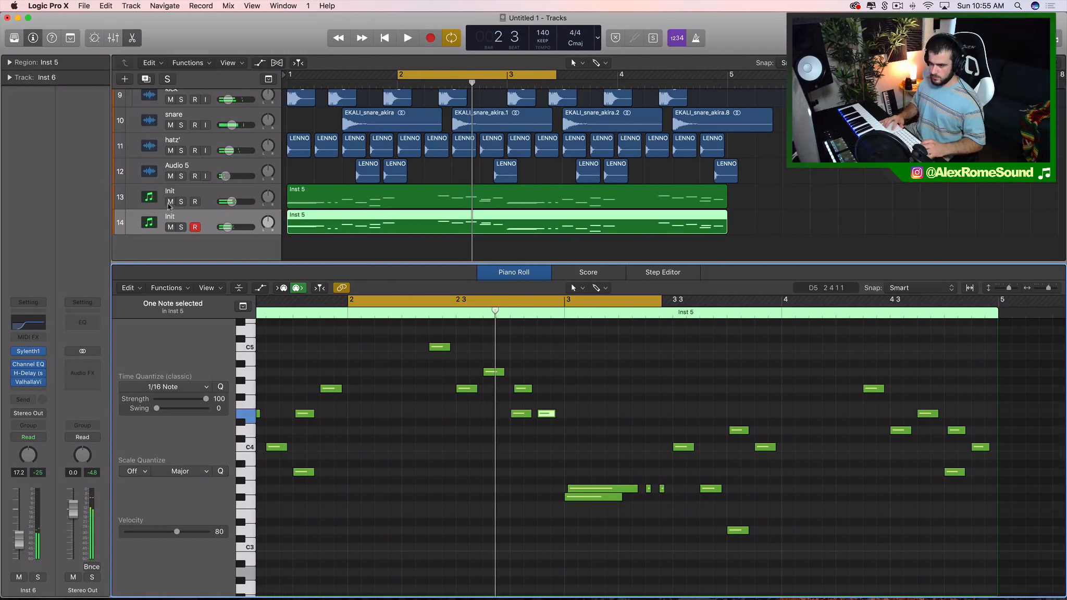
# Solo both Init tracks, 13 and 14, and play back the melody with its harmony.
pyautogui.click(181, 201)
pyautogui.click(181, 227)
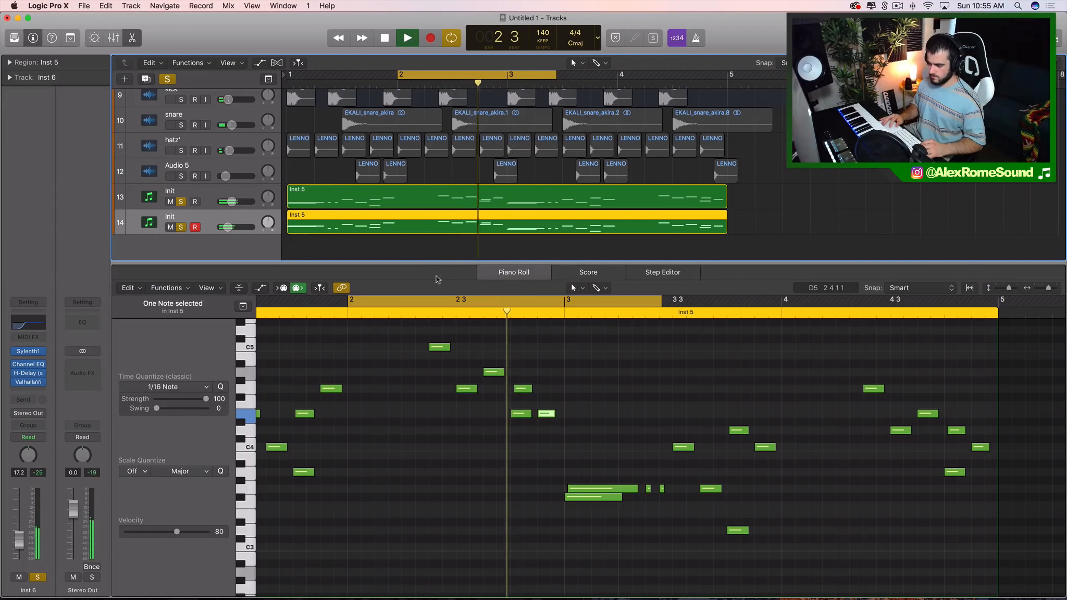
pyautogui.press('space')
pyautogui.press('space')
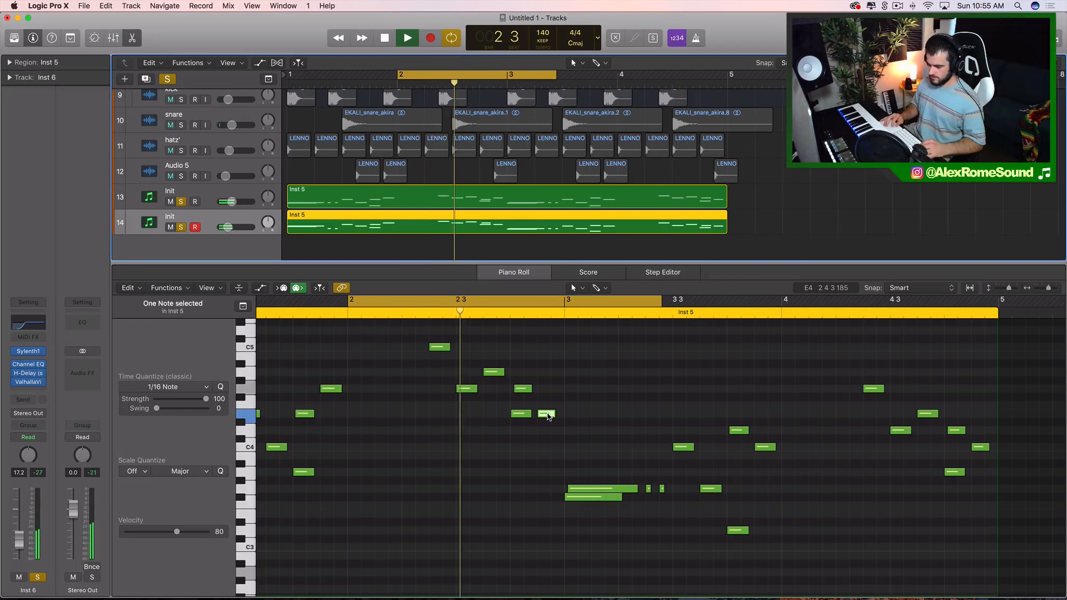
pyautogui.press('space')
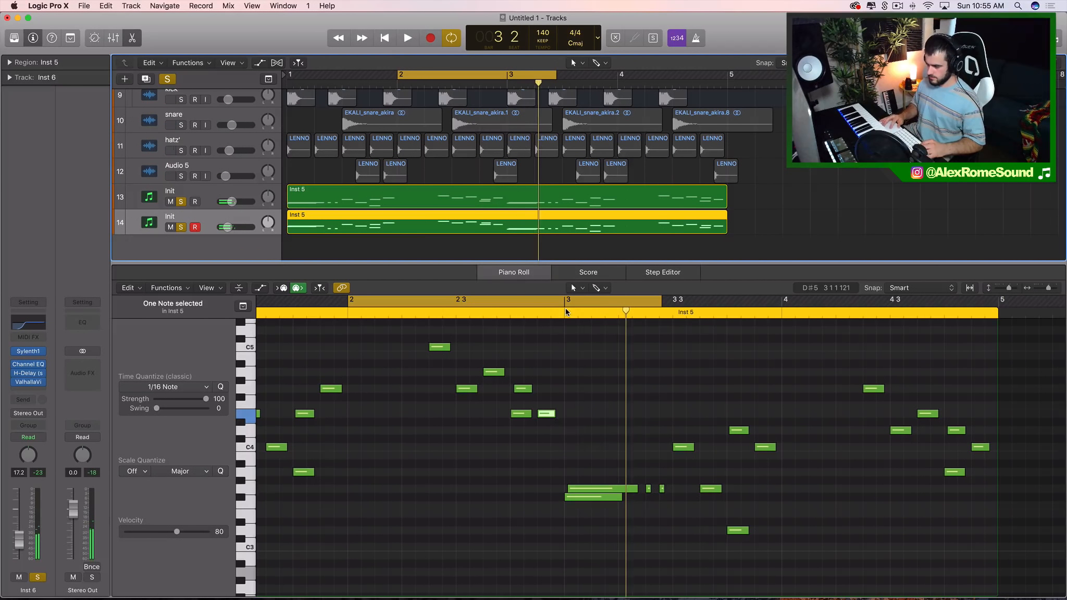
# Shift the cycle range to start at bar 3 and raise the two long notes there to C4 and B3.
pyautogui.moveTo(564, 303); pyautogui.dragTo(780, 304)
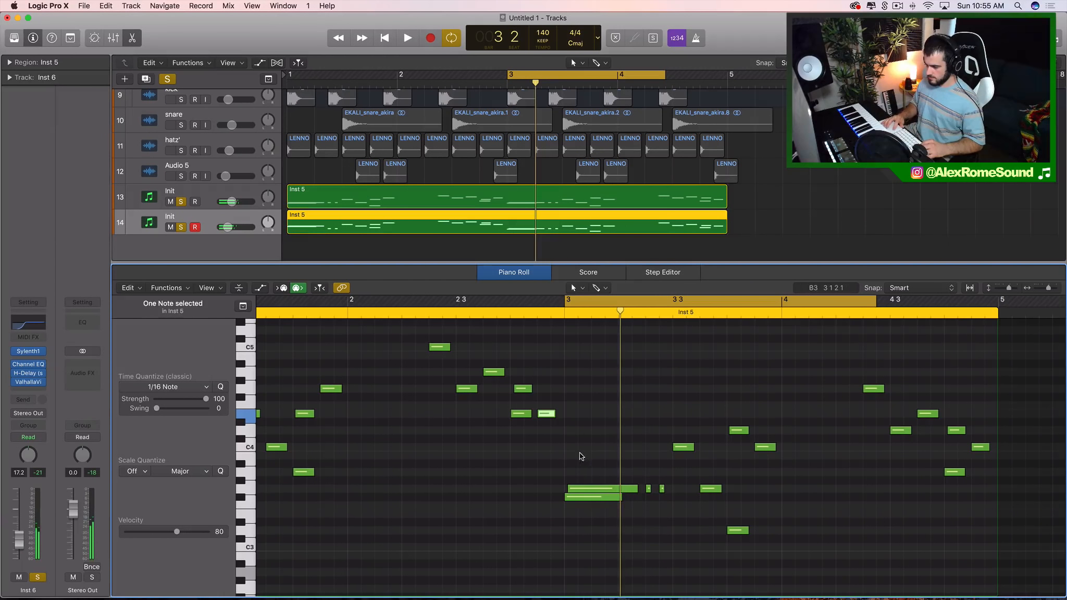
pyautogui.moveTo(580, 453); pyautogui.dragTo(618, 530)
pyautogui.click(598, 499)
pyautogui.press('super+Left')
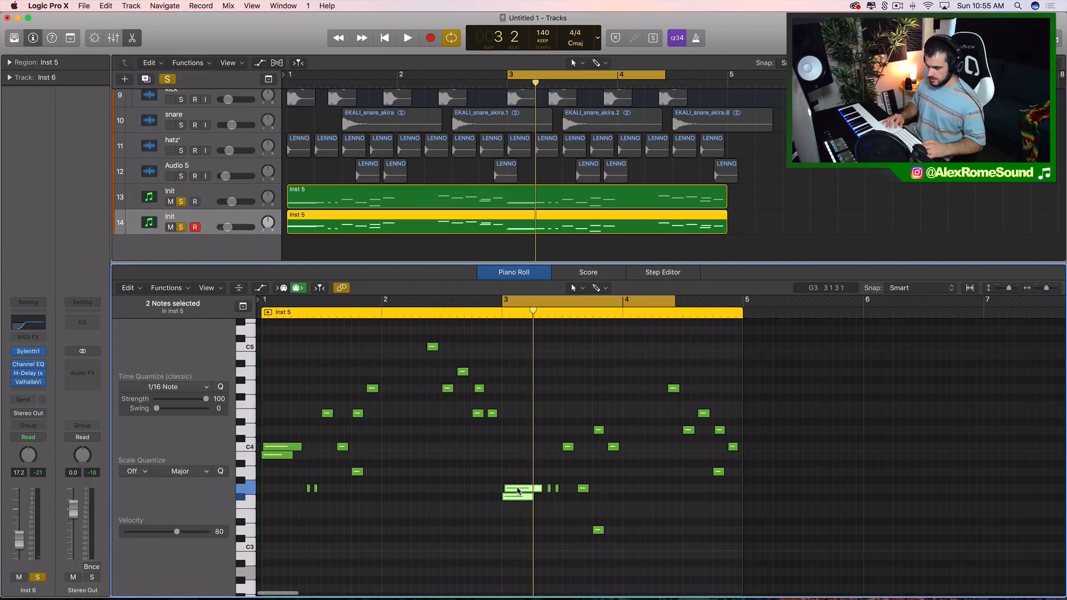
pyautogui.moveTo(519, 490); pyautogui.dragTo(518, 451)
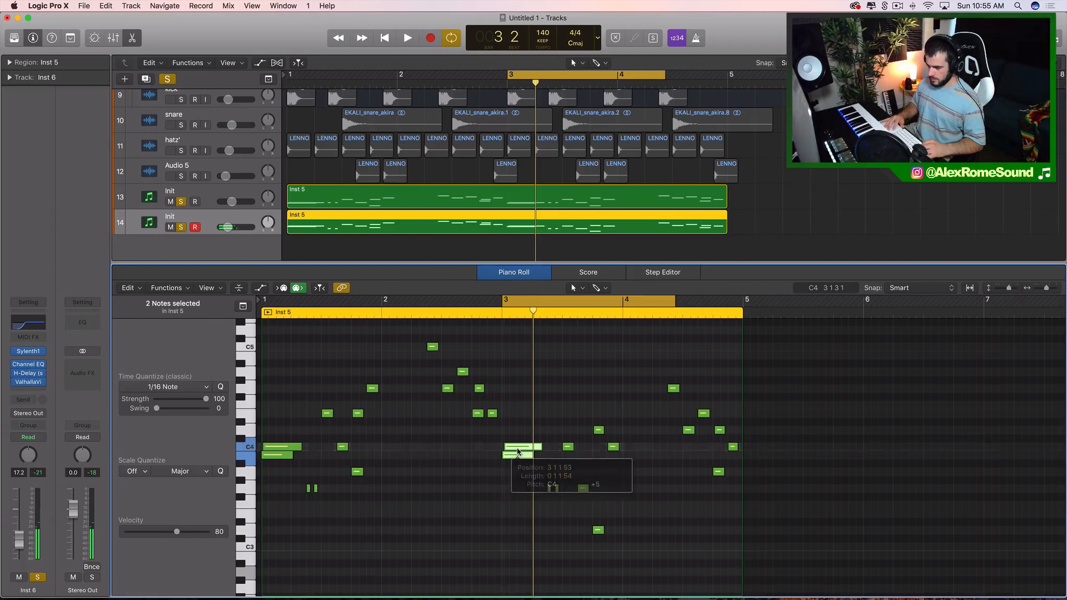
pyautogui.press('super+Right')
pyautogui.press('super+Left')
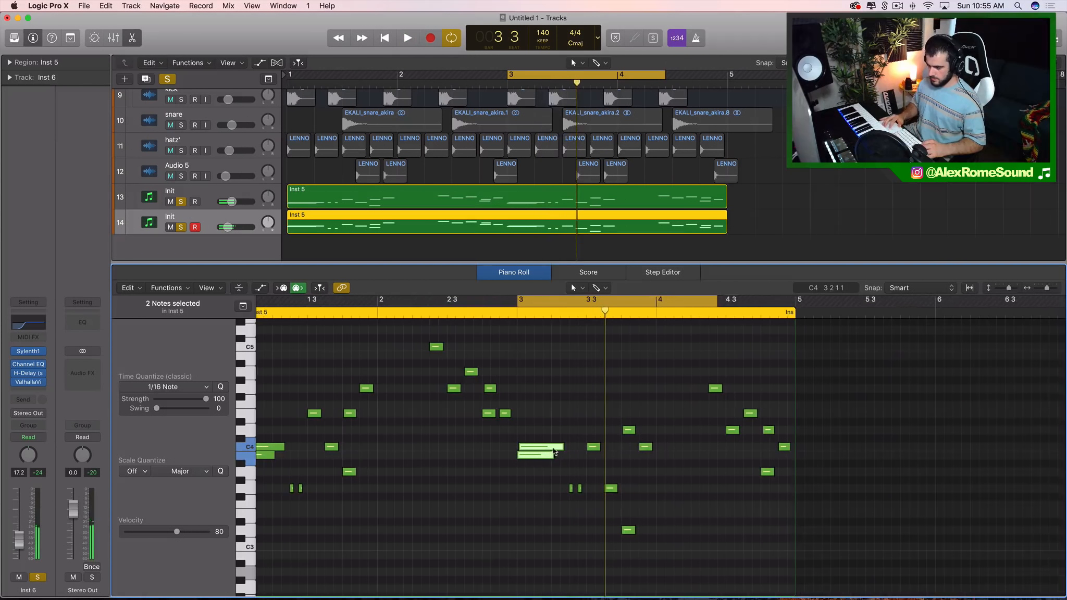
# Raise the notes at 3 3 and 3 3 3 to E4 and C4 and the upper note at 3 4 to E4.
pyautogui.moveTo(604, 484); pyautogui.dragTo(630, 540)
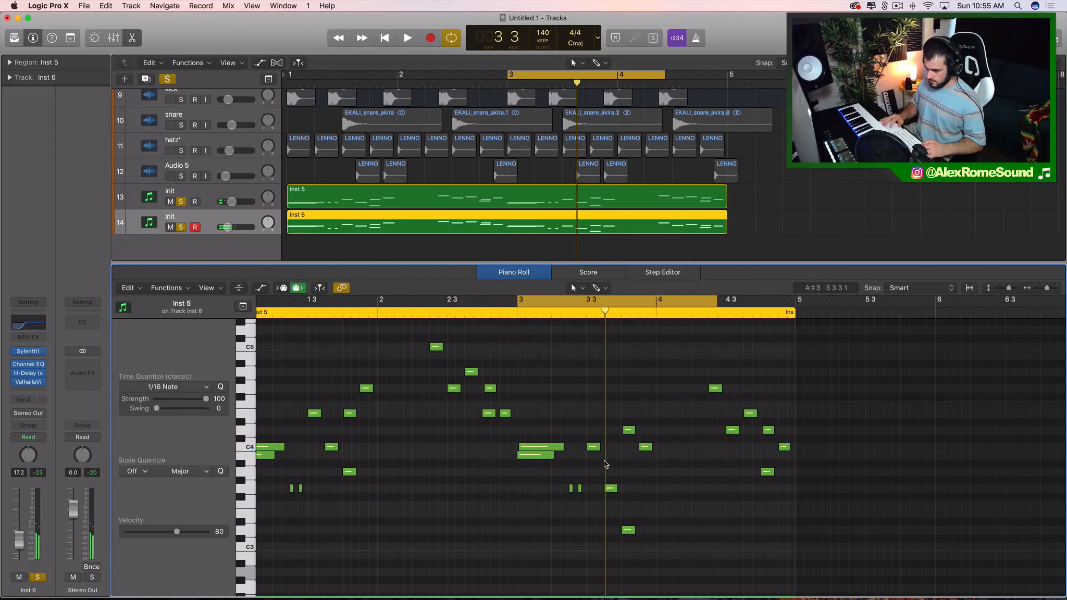
pyautogui.moveTo(593, 447); pyautogui.dragTo(596, 414)
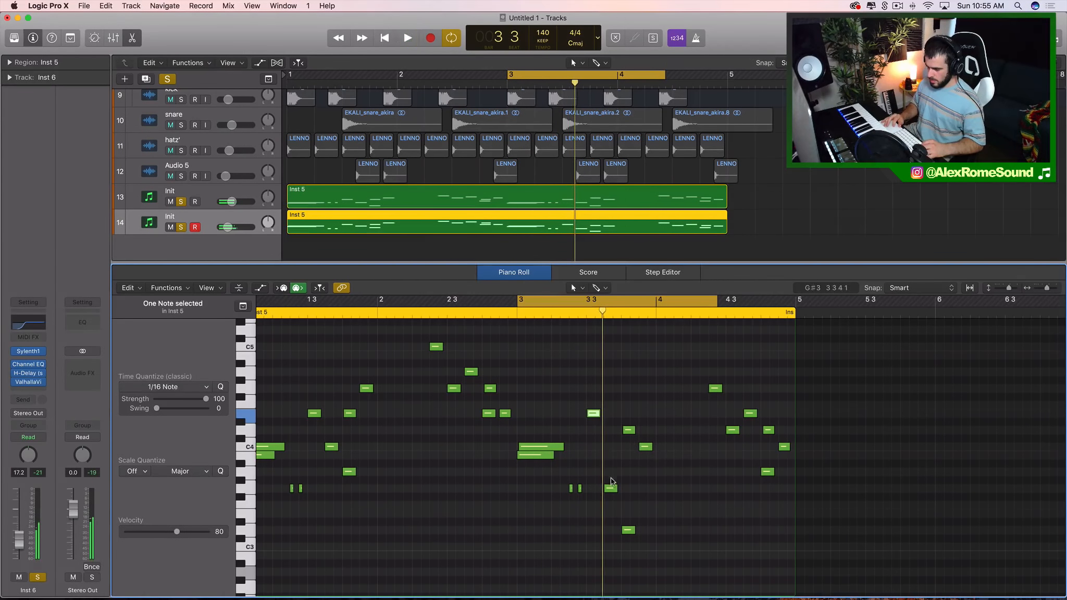
pyautogui.moveTo(612, 490); pyautogui.dragTo(629, 415)
pyautogui.press('space')
pyautogui.press('space')
pyautogui.press('space')
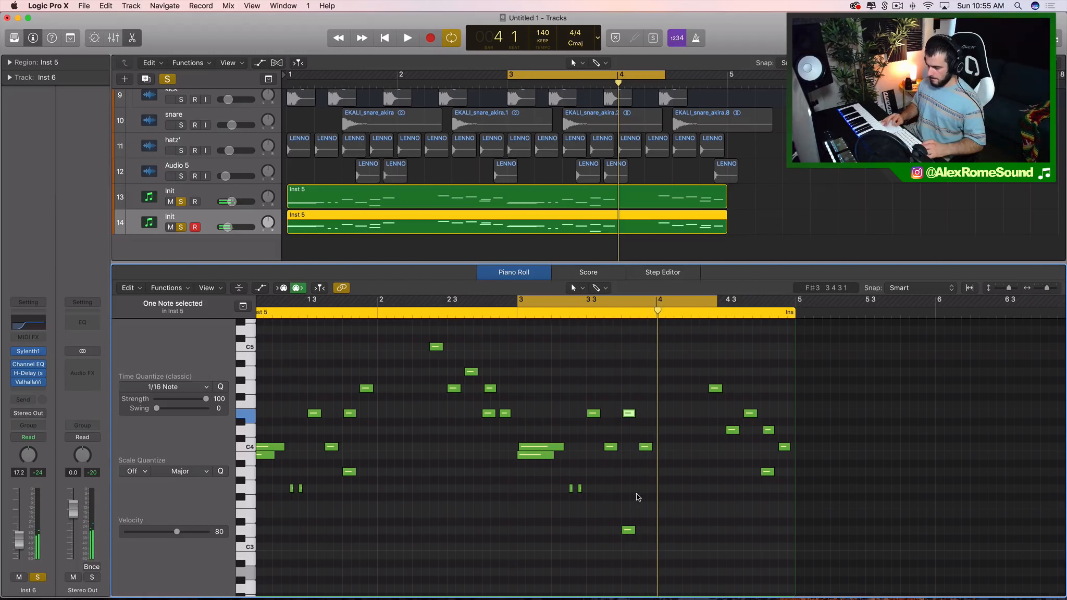
# Delete the low D3 note at 3 4 in the duplicate region and play the bar back.
pyautogui.press('space')
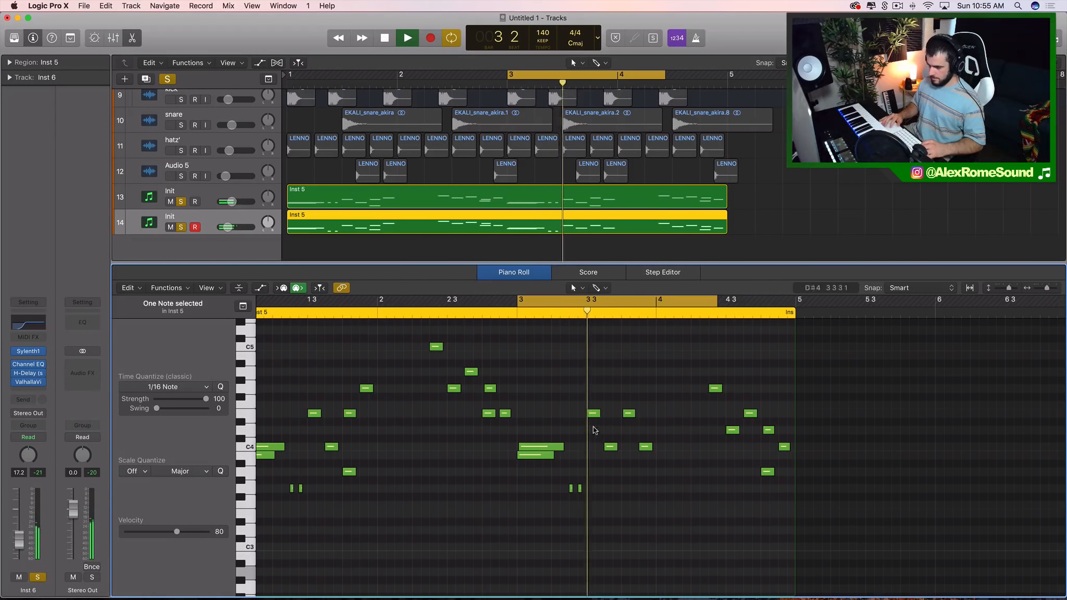
pyautogui.click(628, 199)
pyautogui.click(629, 446)
pyautogui.click(681, 222)
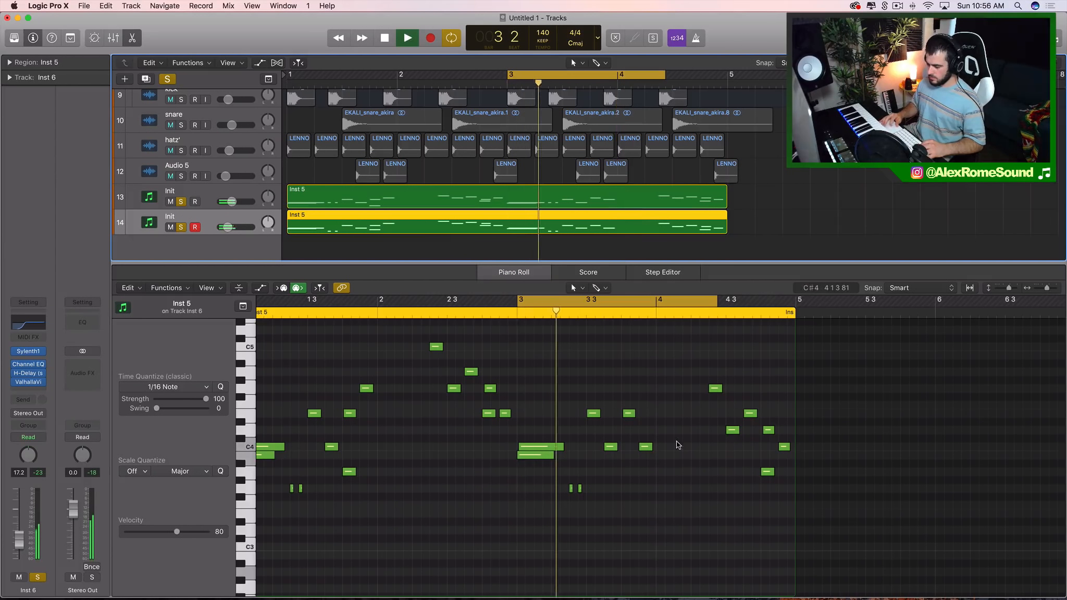
pyautogui.press('space')
# Raise the note at 3 4 to G4 and the note at 3 4 3 to E4, listening after each change.
pyautogui.moveTo(630, 414); pyautogui.dragTo(629, 388)
pyautogui.press('space')
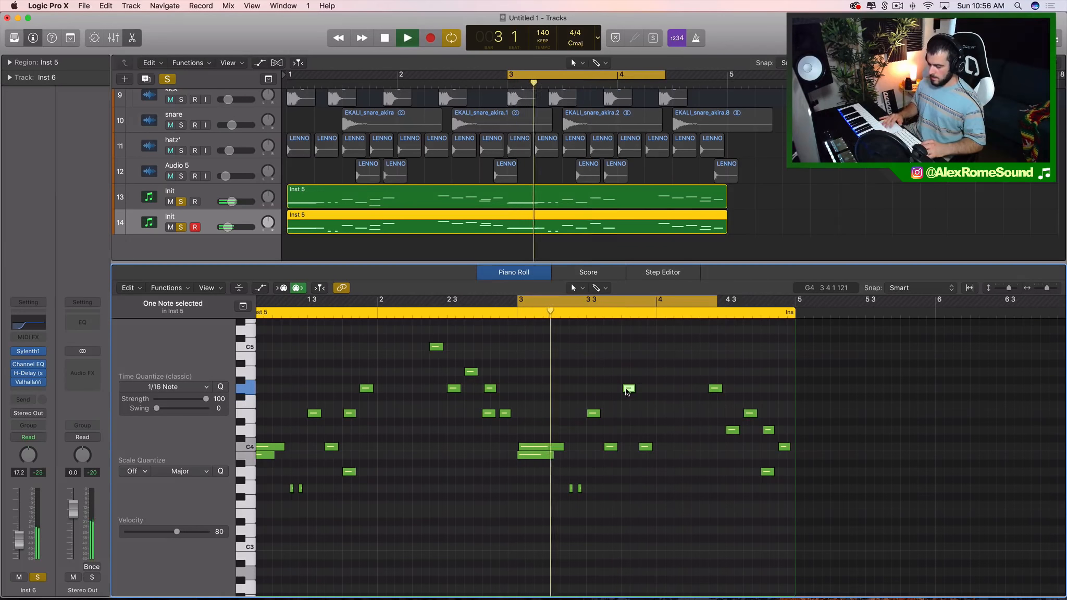
pyautogui.press('super+Right')
pyautogui.press('space')
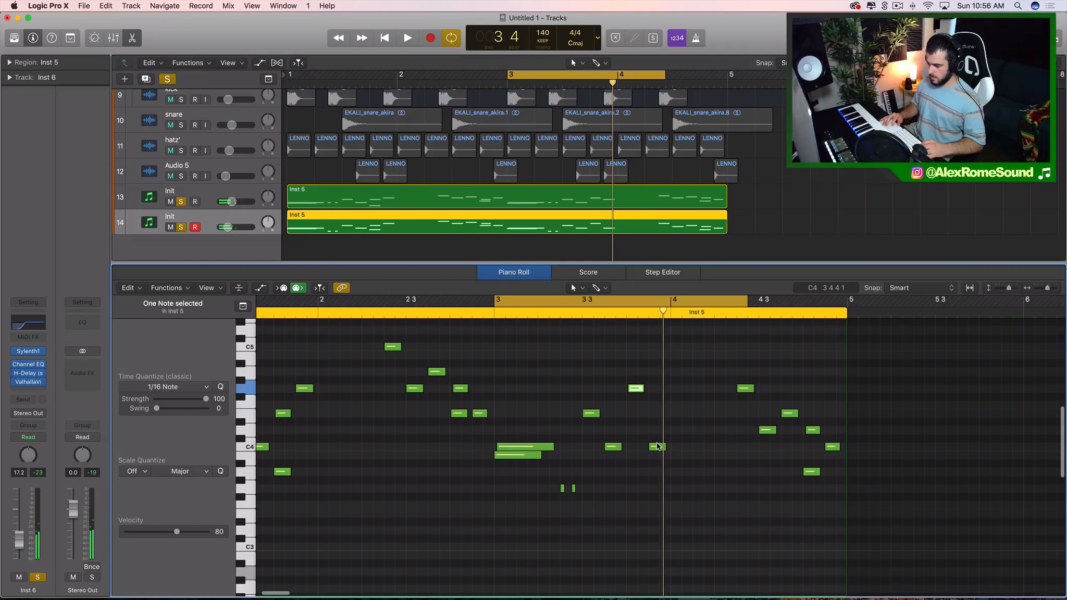
pyautogui.moveTo(657, 446); pyautogui.dragTo(657, 416)
pyautogui.press('space')
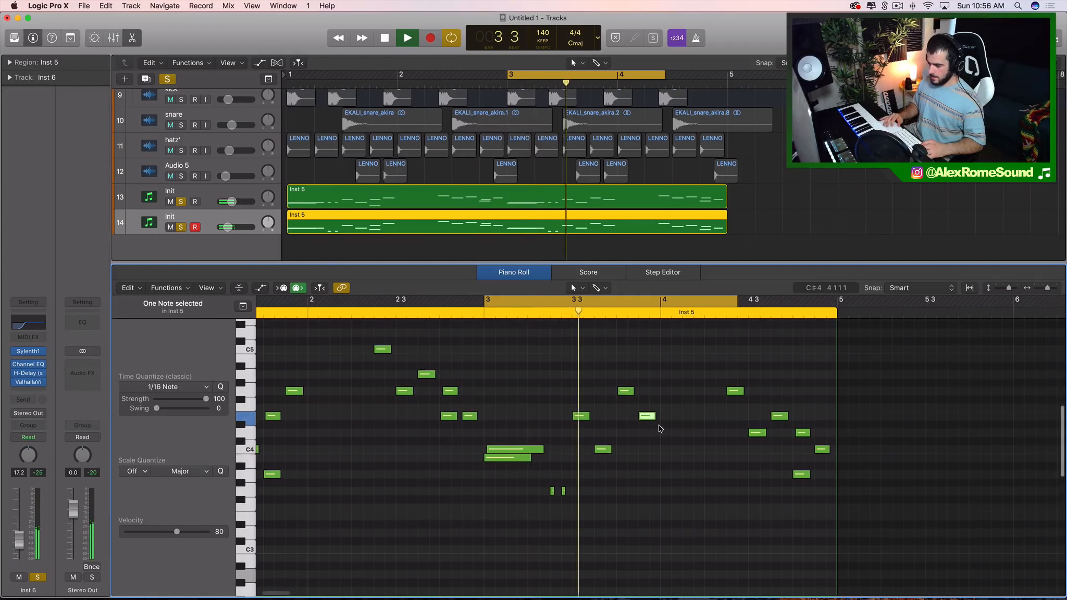
pyautogui.press('space')
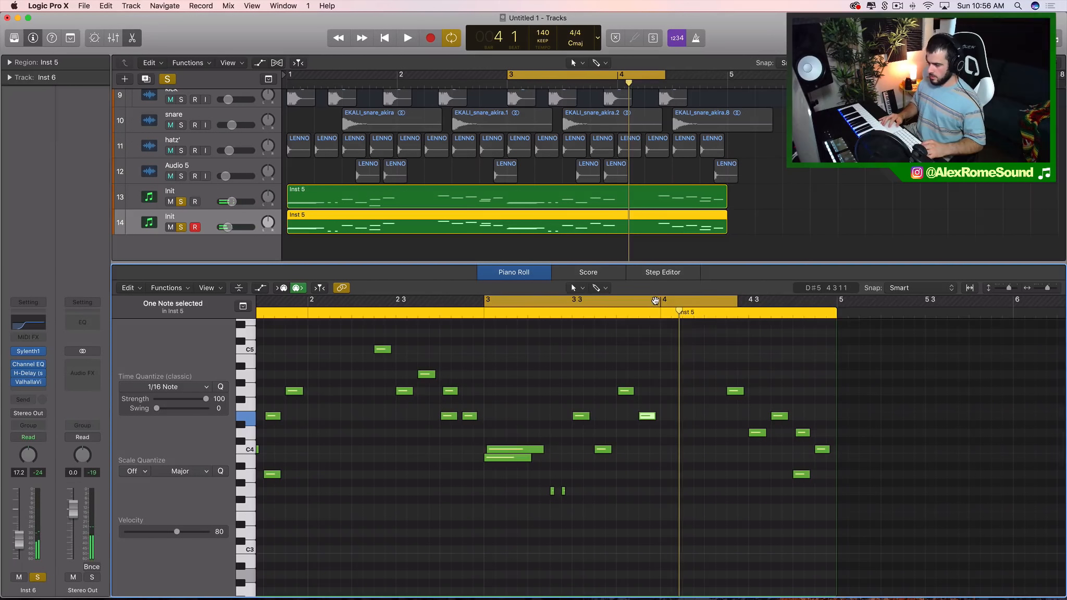
# Shift the cycle range to start at bar 4 and play back the ending.
pyautogui.moveTo(655, 301); pyautogui.dragTo(830, 301)
pyautogui.press('space')
pyautogui.scroll(2, 774, 383)
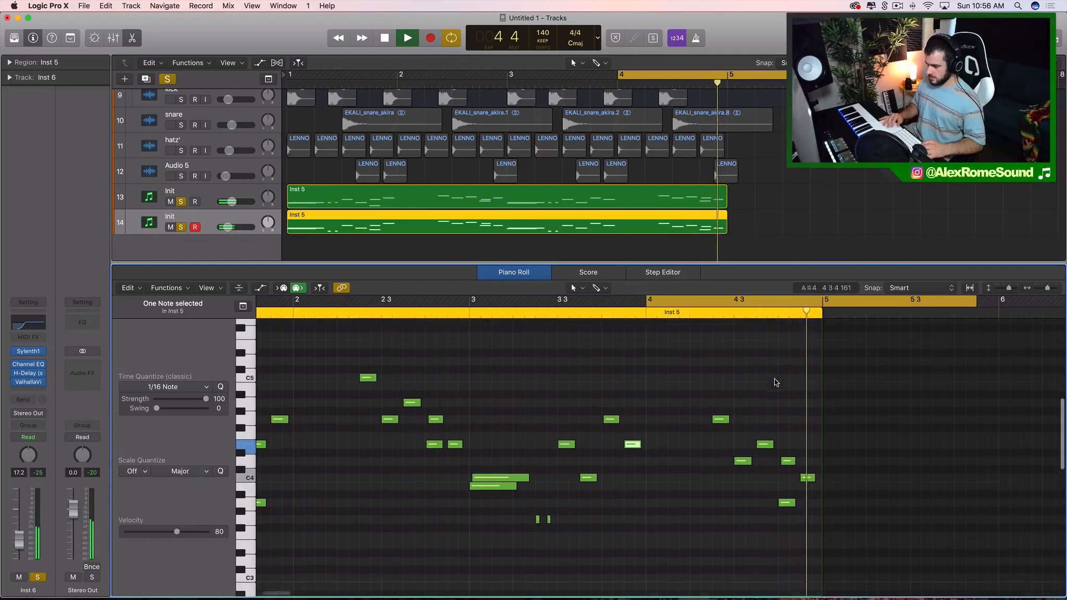
pyautogui.scroll(1, 774, 382)
pyautogui.press('space')
# Raise the notes at 4 2 3, 4 3 and 4 3 3 to C5, G4 and A4 and listen back.
pyautogui.moveTo(720, 481); pyautogui.dragTo(774, 531)
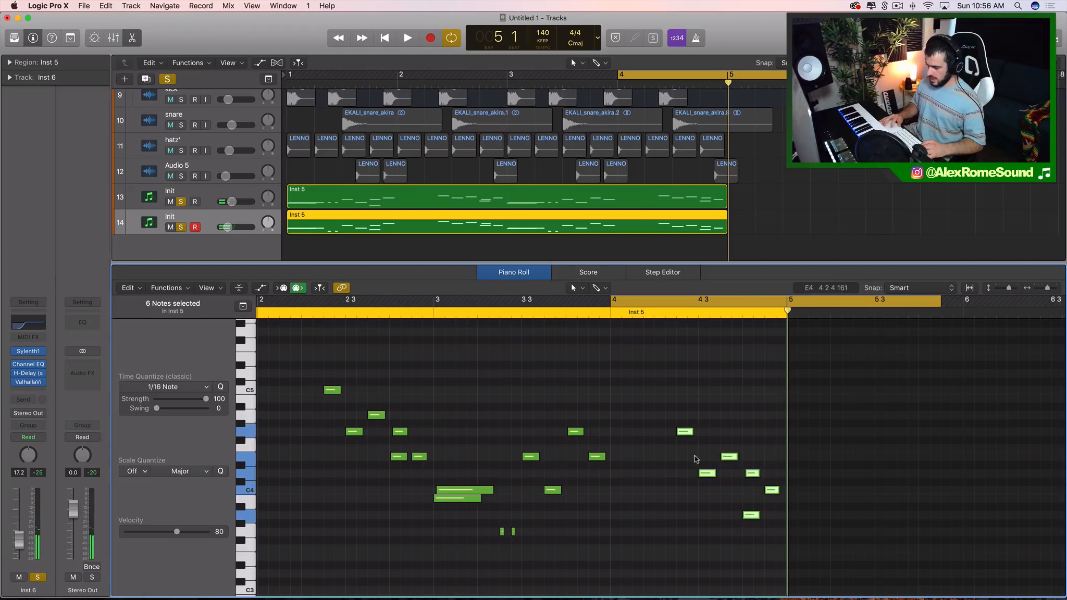
pyautogui.click(687, 434)
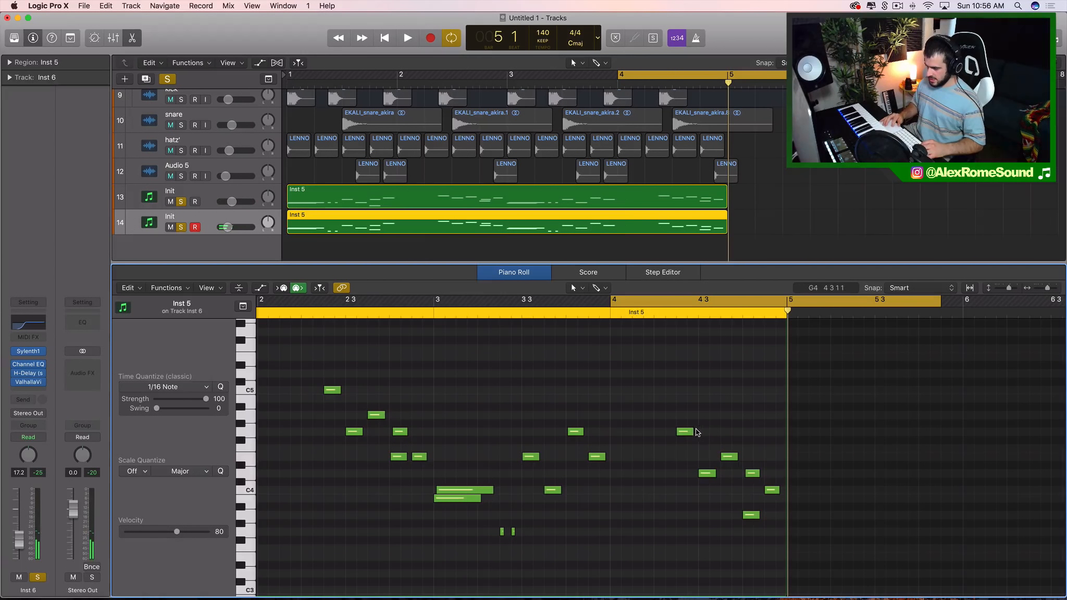
pyautogui.press('space')
pyautogui.moveTo(687, 433); pyautogui.dragTo(686, 389)
pyautogui.moveTo(706, 472); pyautogui.dragTo(733, 416)
pyautogui.press('space')
pyautogui.press('space')
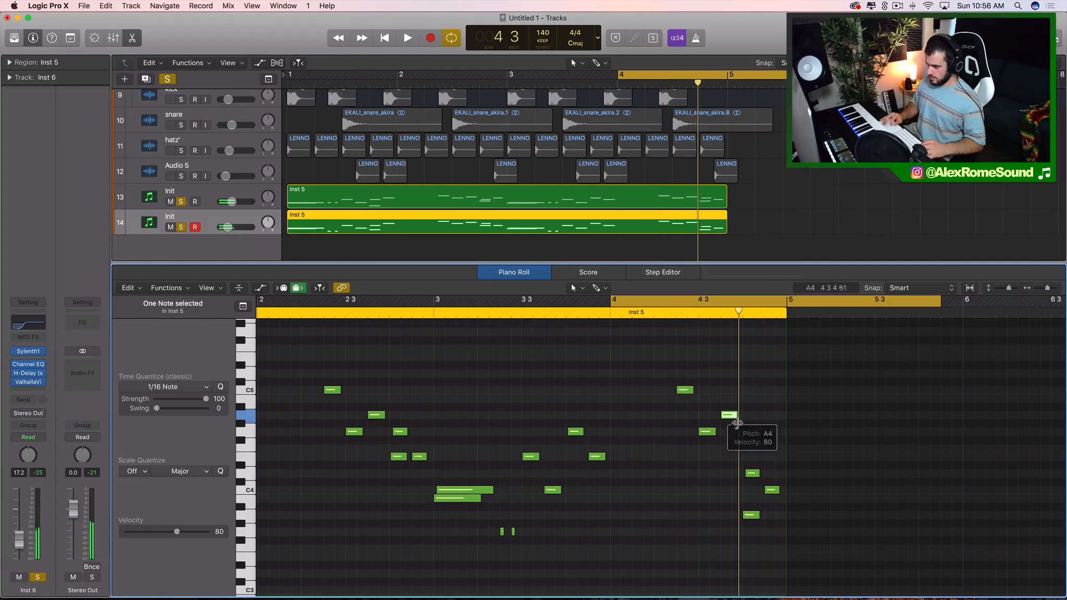
# Delete the lower note at 4 4, then raise the remaining note there to G4 and the note at 4 4 3 to E4.
pyautogui.moveTo(750, 452); pyautogui.dragTo(771, 516)
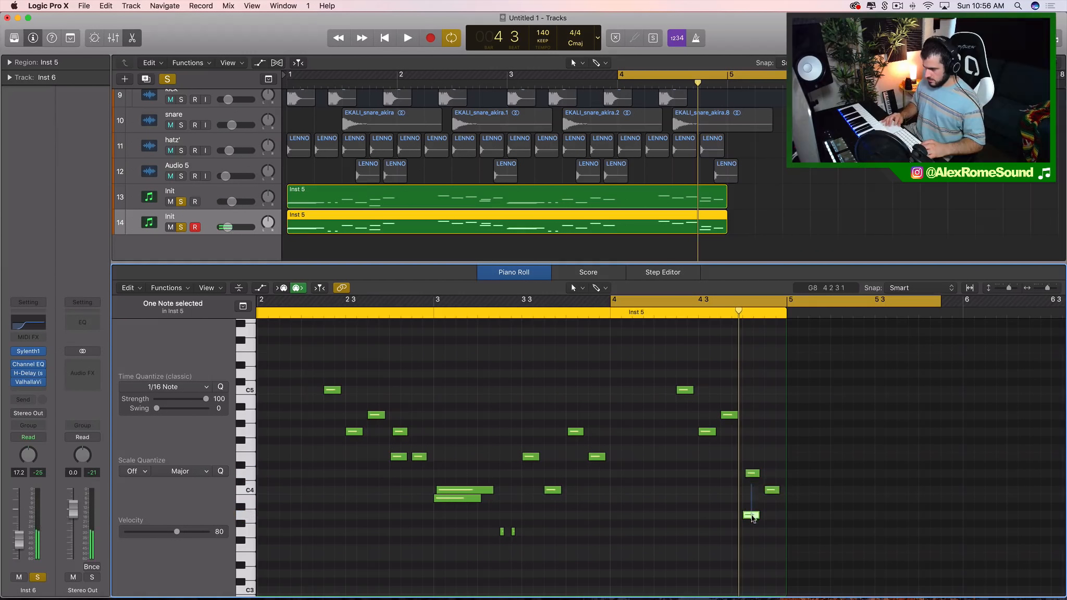
pyautogui.press('space')
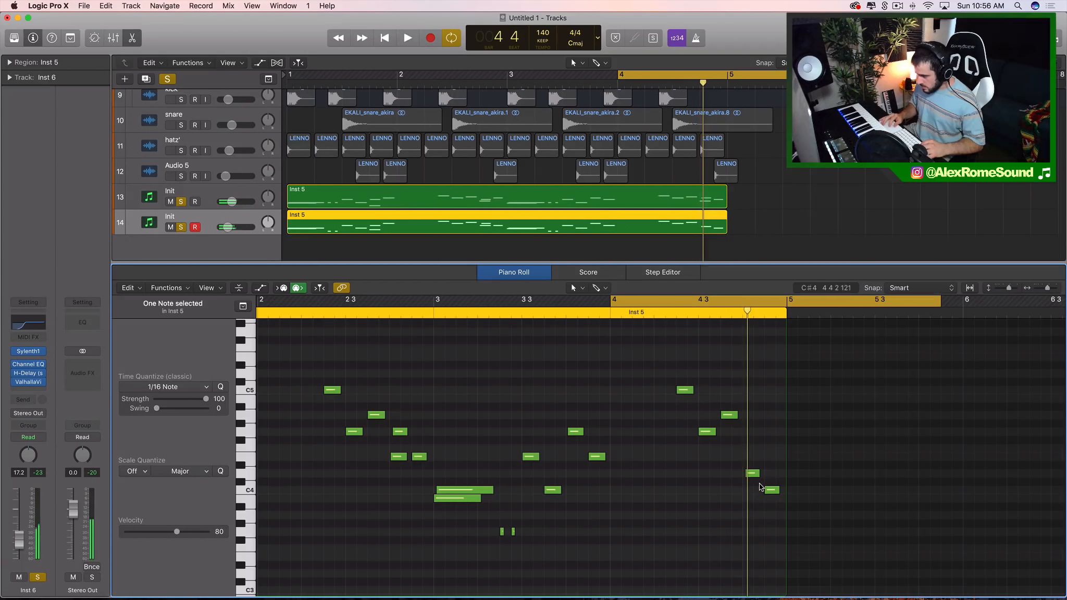
pyautogui.moveTo(752, 472); pyautogui.dragTo(751, 434)
pyautogui.moveTo(775, 491); pyautogui.dragTo(776, 461)
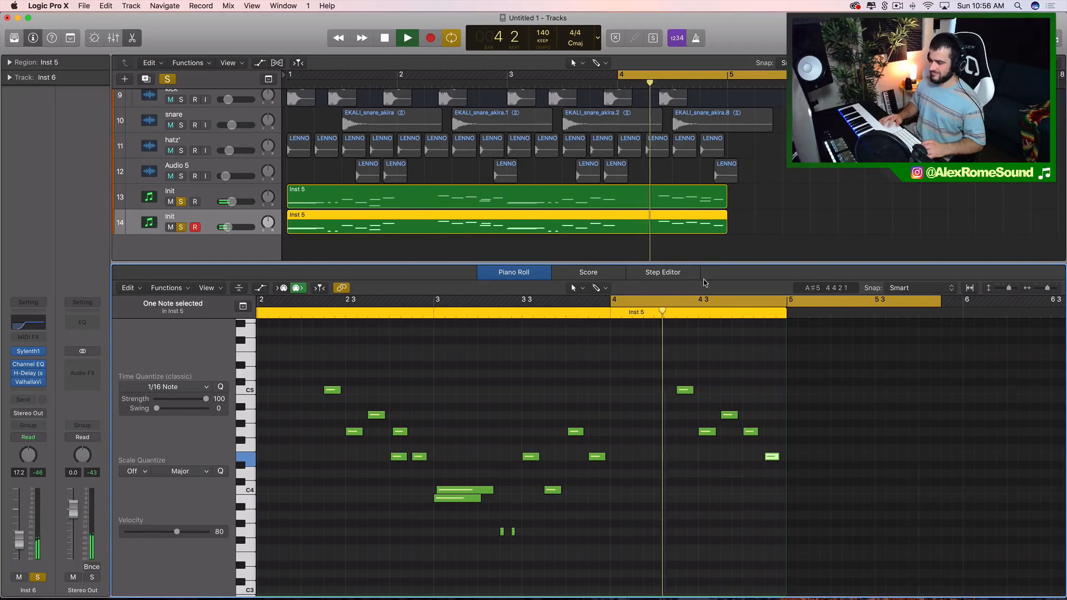
# Close the piano roll and set the cycle range from bar 1 to bar 5.
pyautogui.press('e')
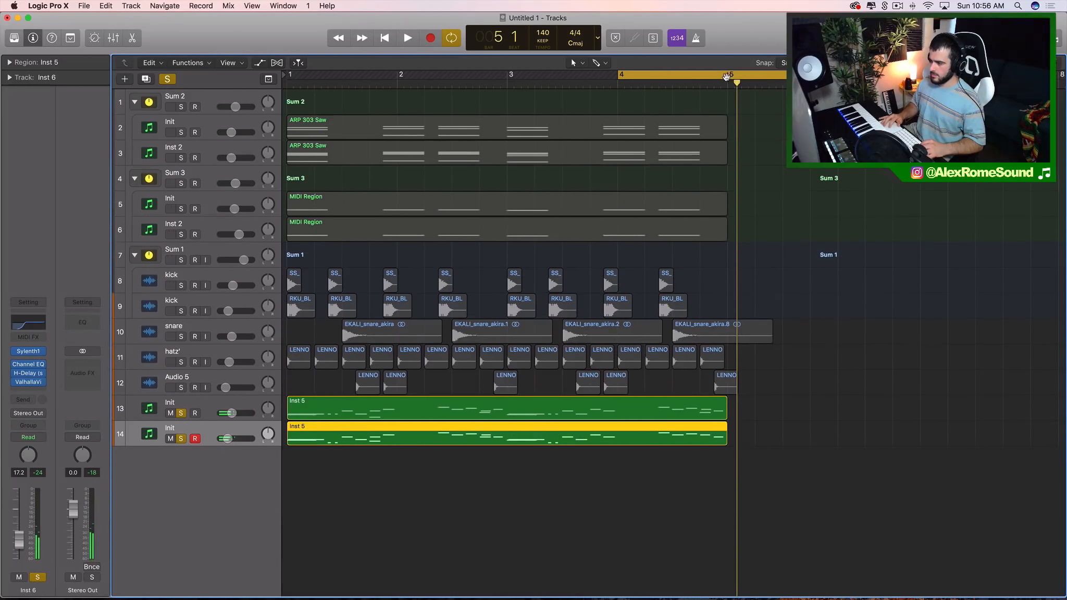
pyautogui.moveTo(727, 76); pyautogui.dragTo(287, 76)
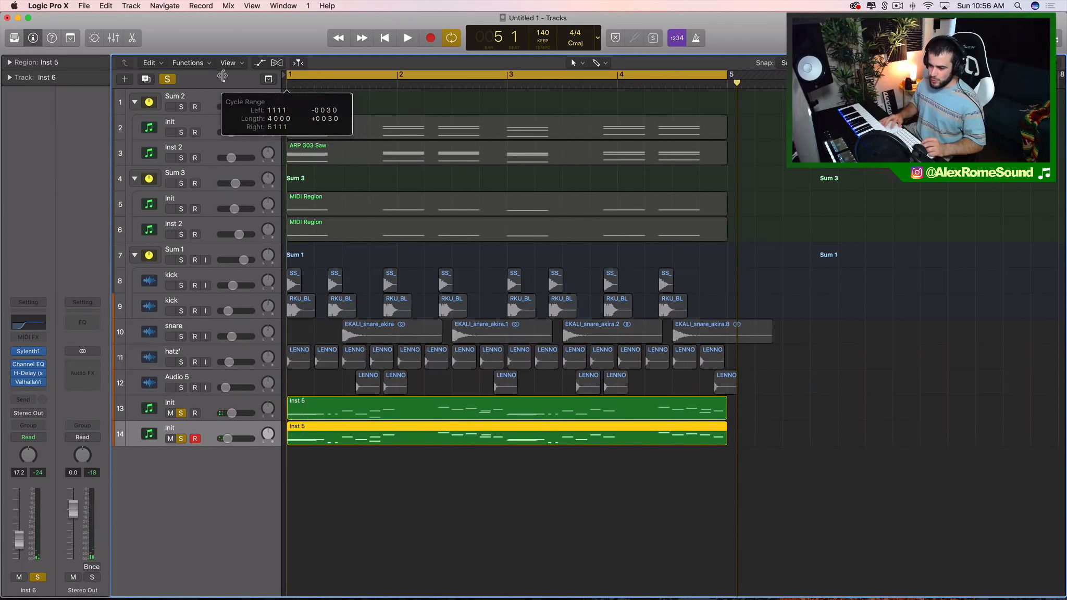
# In the duplicate track's Sylenth1, set oscillator A1 to a sine wave with octave +2 during playback, then close the plug-in.
pyautogui.click(29, 350)
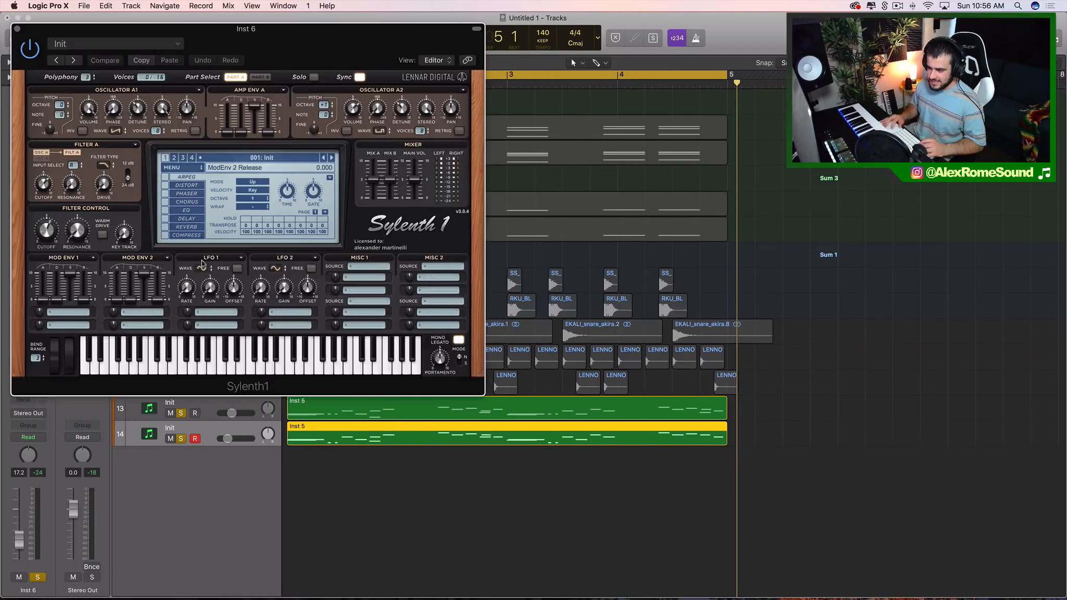
pyautogui.click(120, 130)
pyautogui.click(121, 140)
pyautogui.press('space')
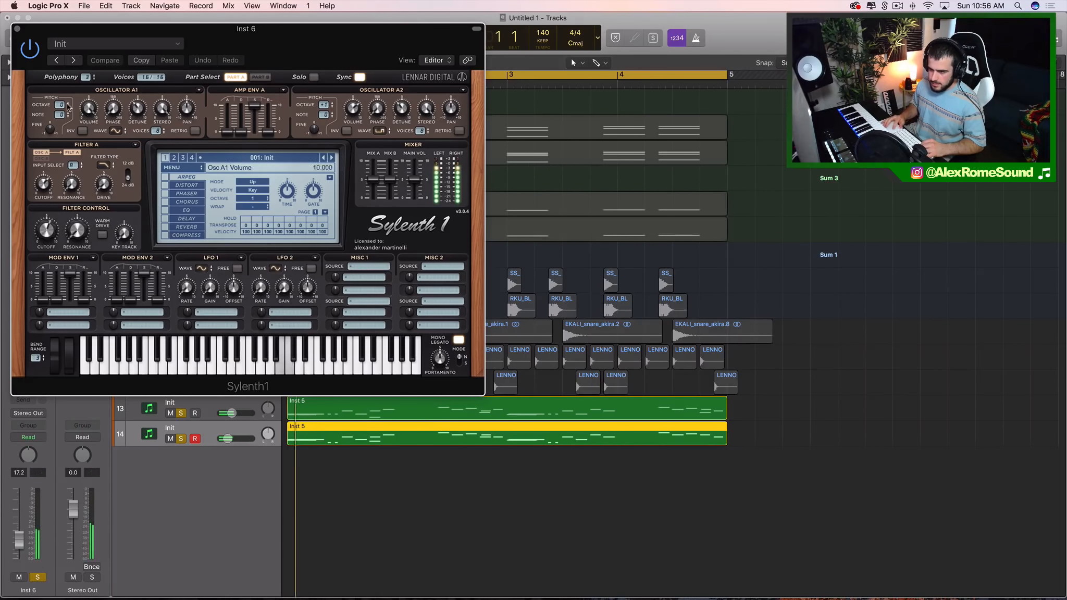
pyautogui.press('space')
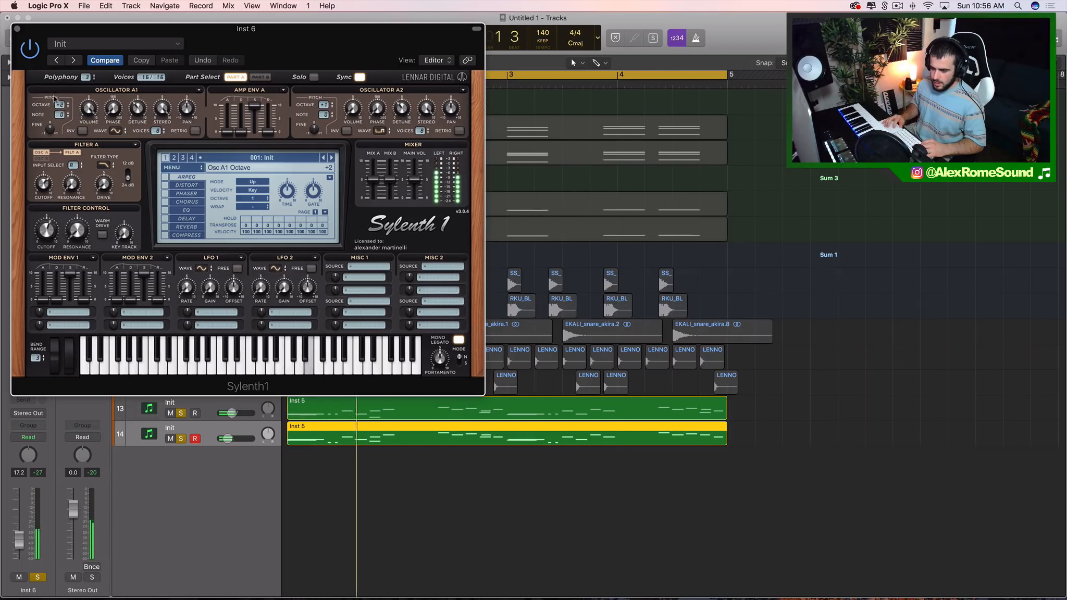
pyautogui.click(18, 29)
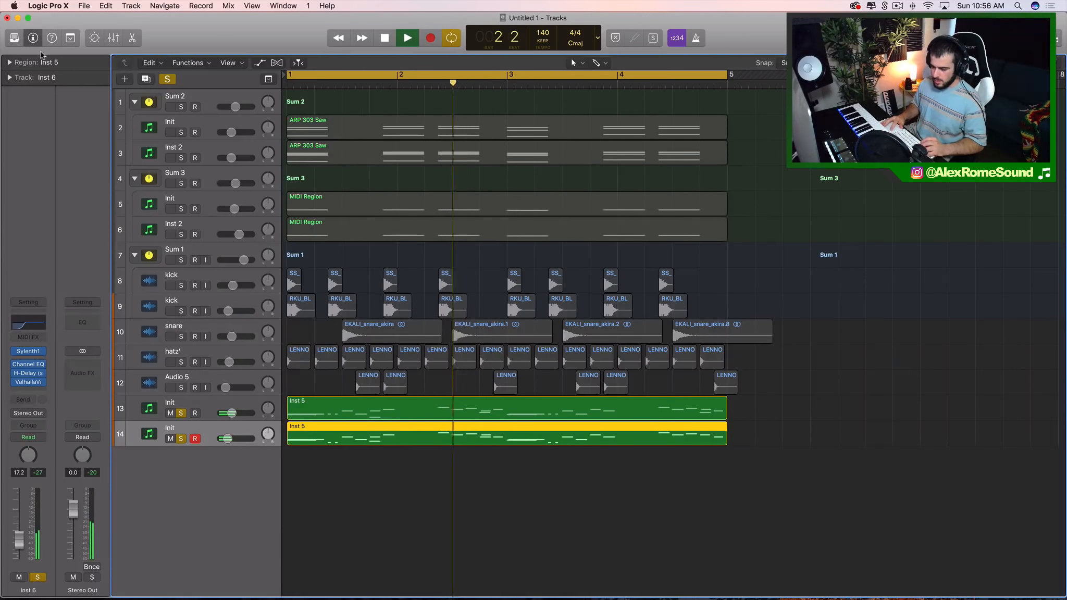
# Clear the solo on both Init tracks and lower the duplicate Init track's volume to about -20.5 dB.
pyautogui.keyDown('alt'); pyautogui.click(181, 412); pyautogui.keyUp('alt')
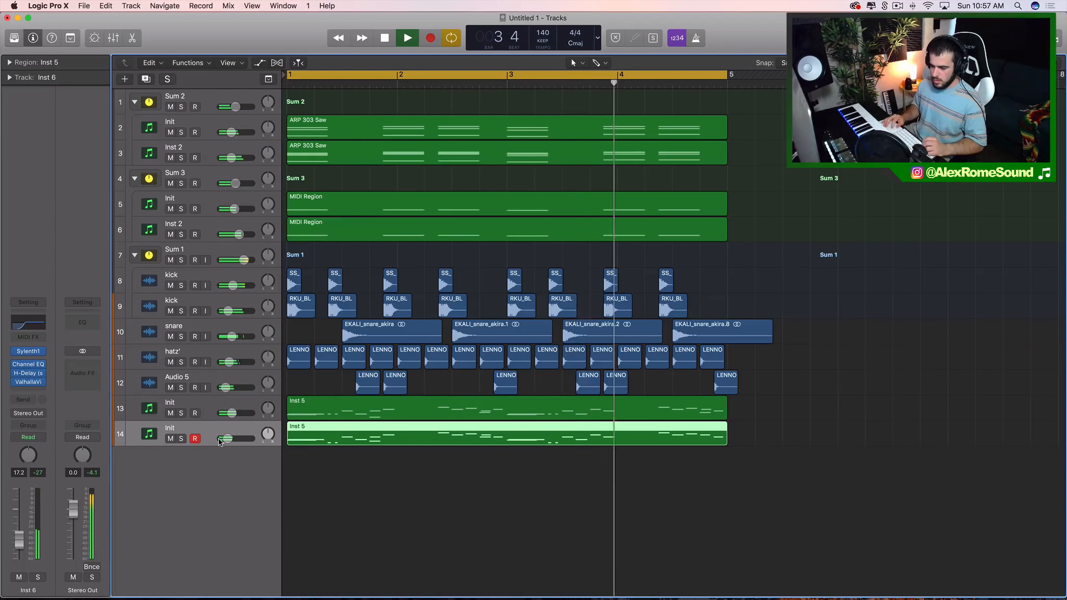
pyautogui.moveTo(226, 439); pyautogui.dragTo(229, 444)
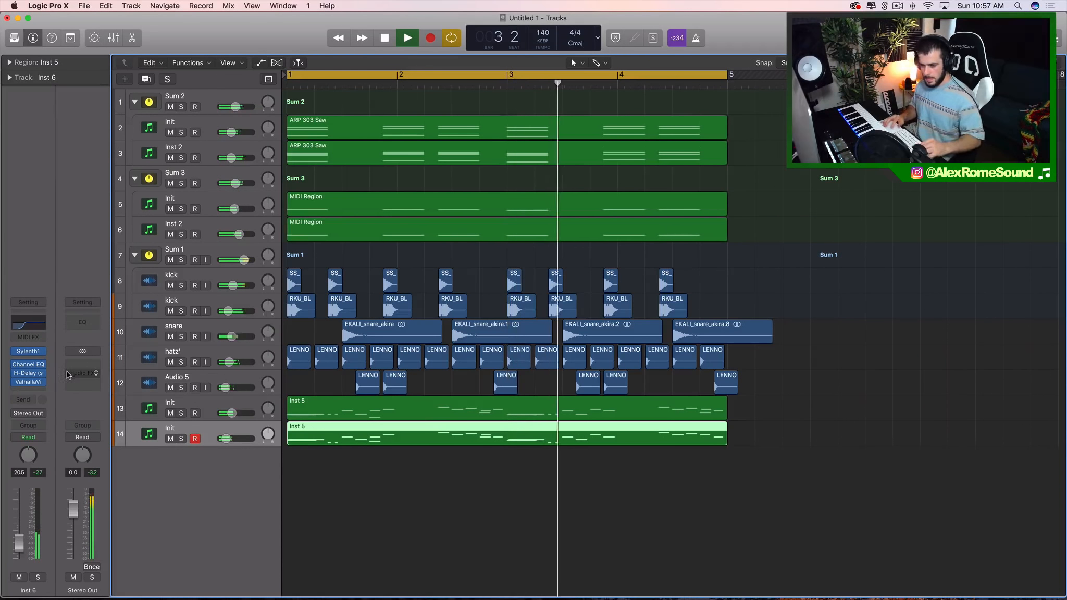
# Add a stereo Direction Mixer to the duplicate Init track and swap it with Channel EQ so it sits first in the effects chain.
pyautogui.click(39, 390)
pyautogui.moveTo(58, 509)
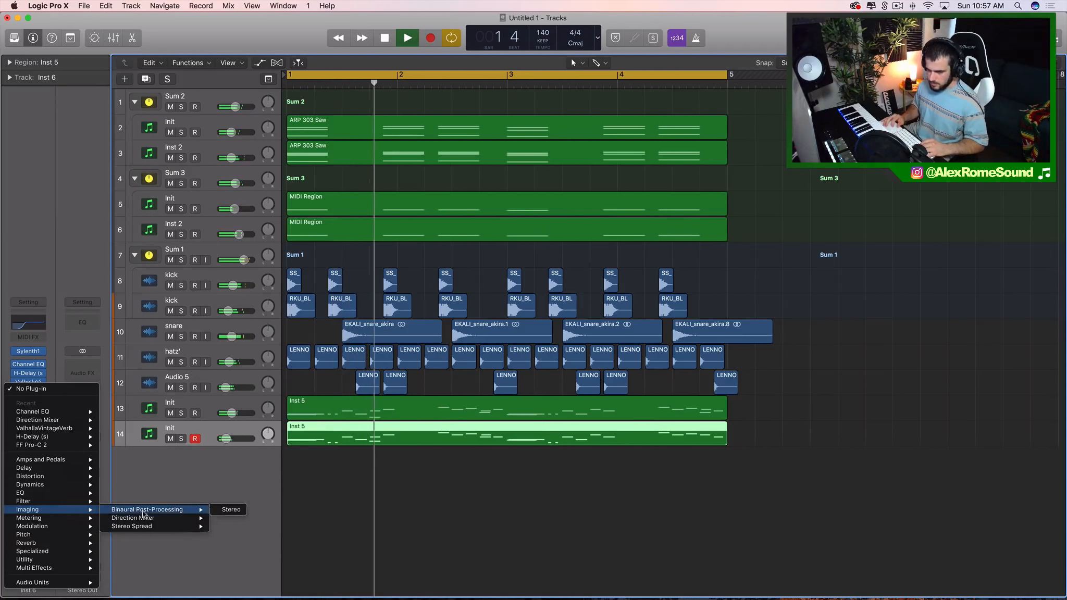
pyautogui.moveTo(144, 518)
pyautogui.click(230, 517)
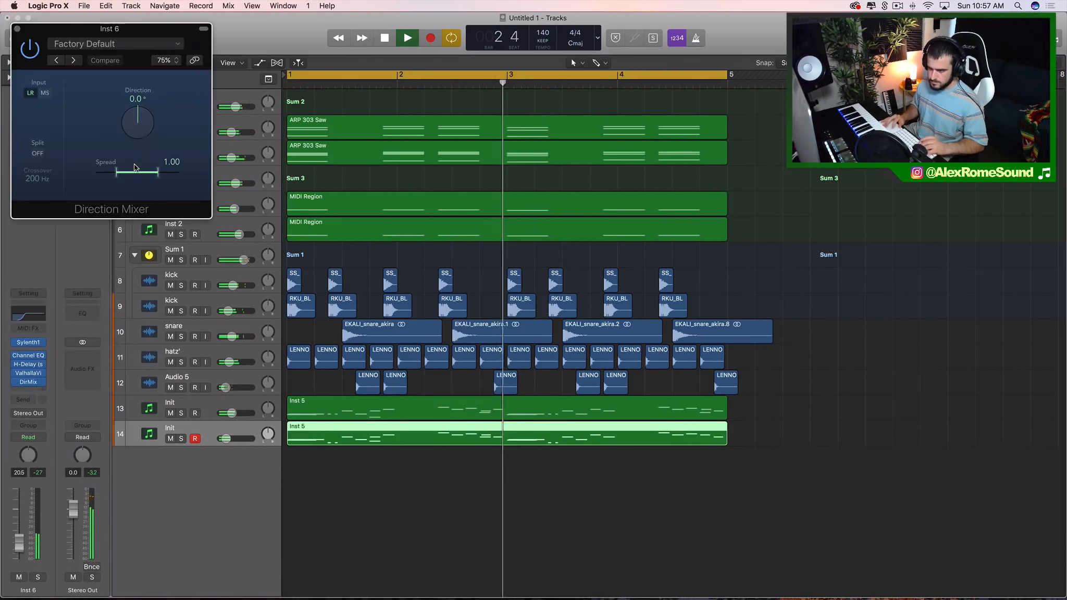
pyautogui.click(137, 44)
pyautogui.click(243, 34)
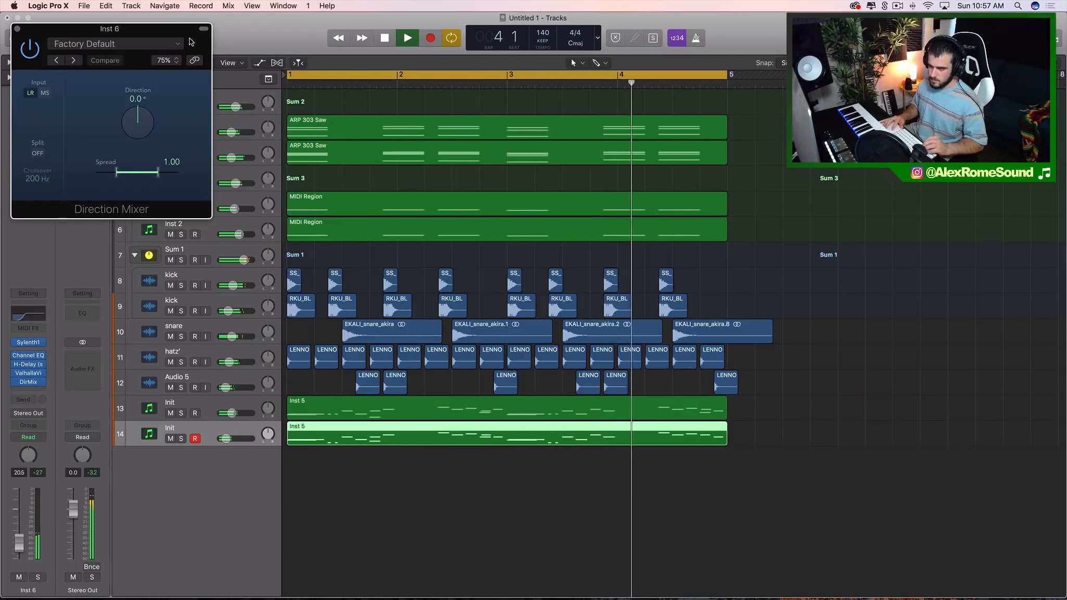
pyautogui.moveTo(191, 42); pyautogui.dragTo(466, 58)
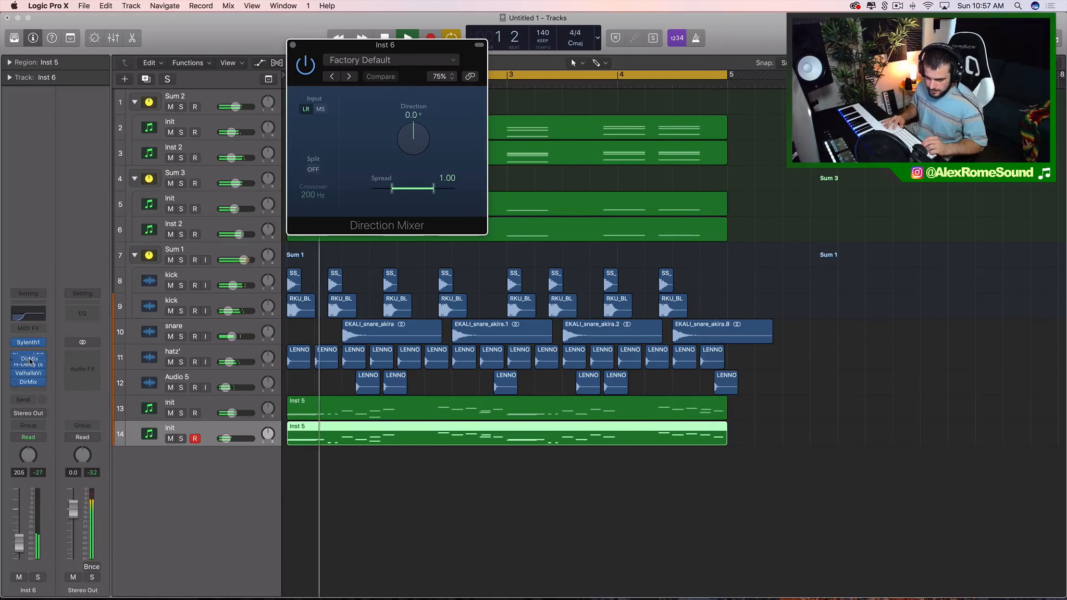
pyautogui.moveTo(30, 359); pyautogui.dragTo(29, 355)
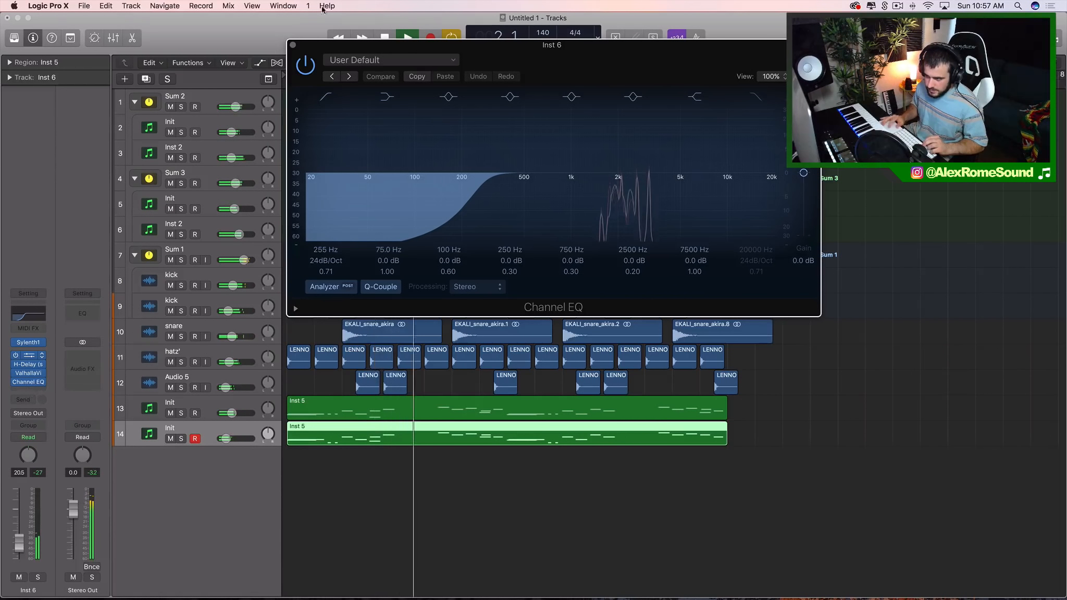
pyautogui.click(293, 45)
# Narrow the Direction Mixer's spread toward the centre, close the plug-in and listen back to the loop.
pyautogui.click(29, 356)
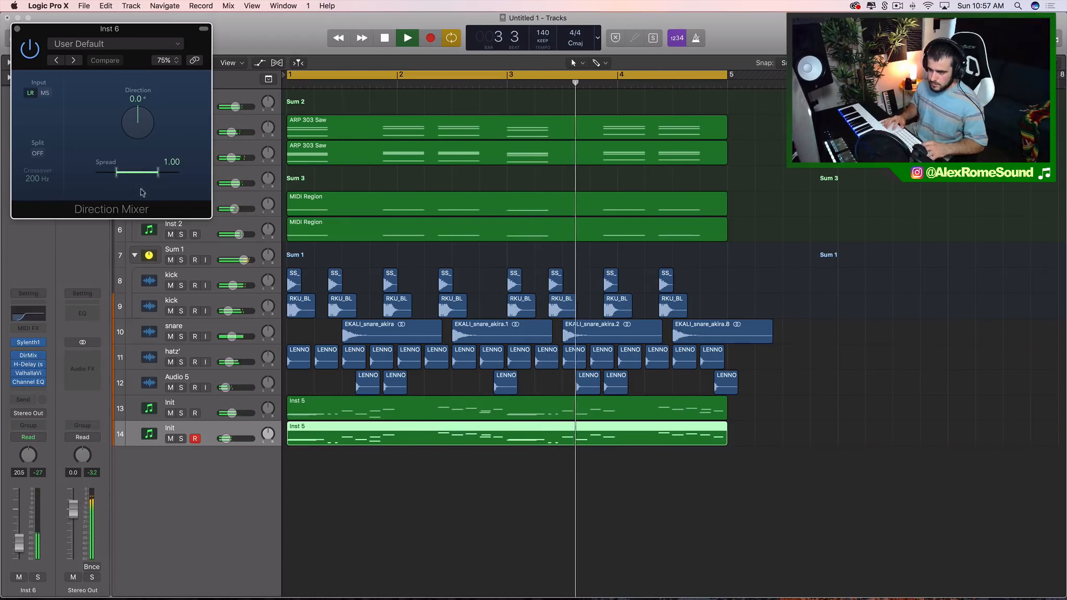
pyautogui.moveTo(157, 172); pyautogui.dragTo(137, 172)
pyautogui.click(18, 30)
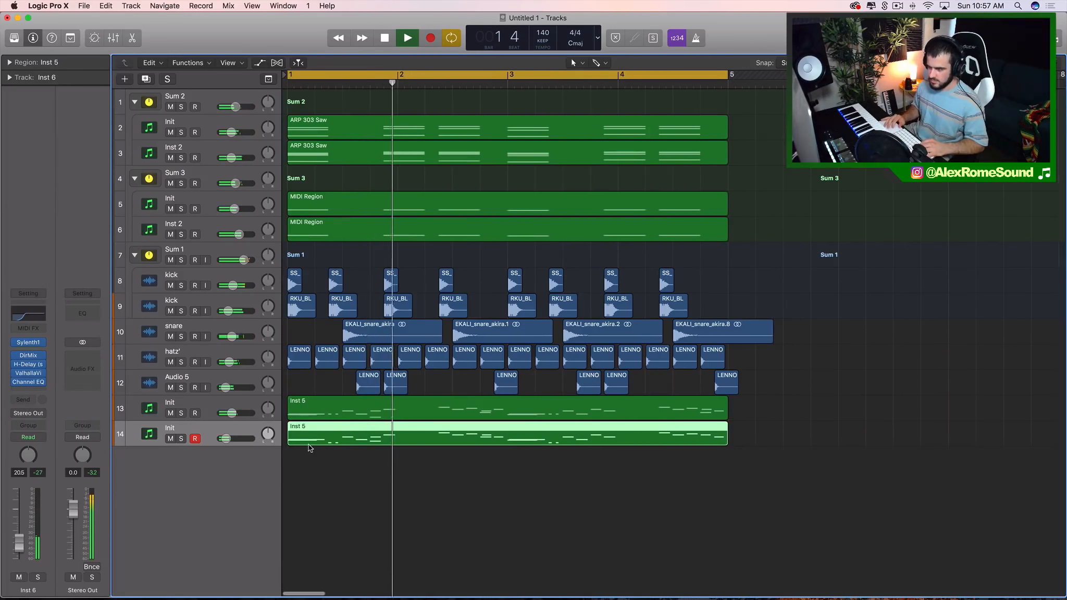
pyautogui.press('space')
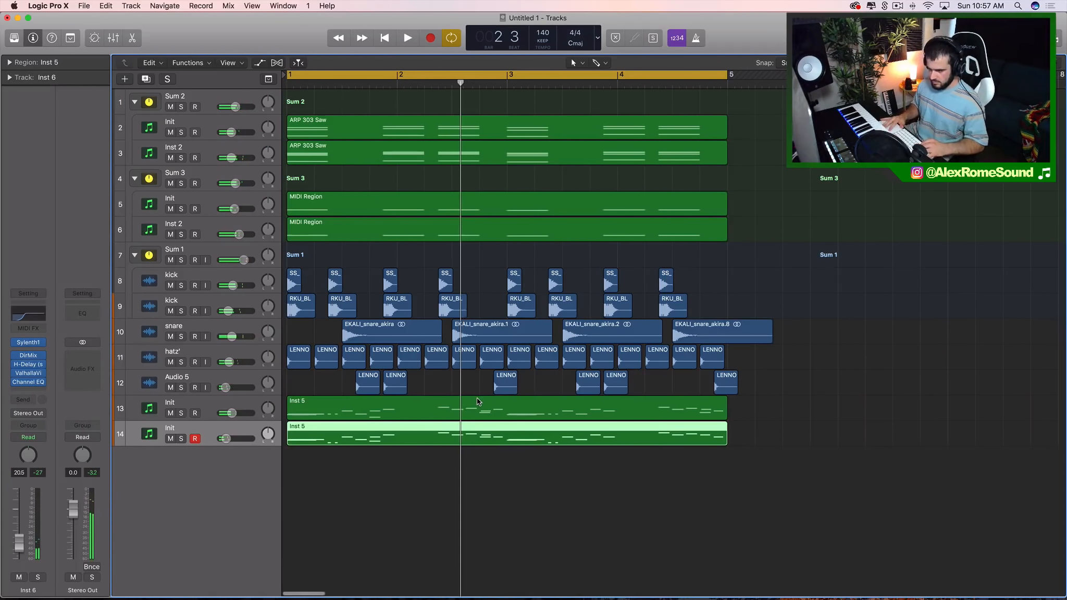
pyautogui.scroll(-5, 476, 397)
pyautogui.press('space')
pyautogui.press('space')
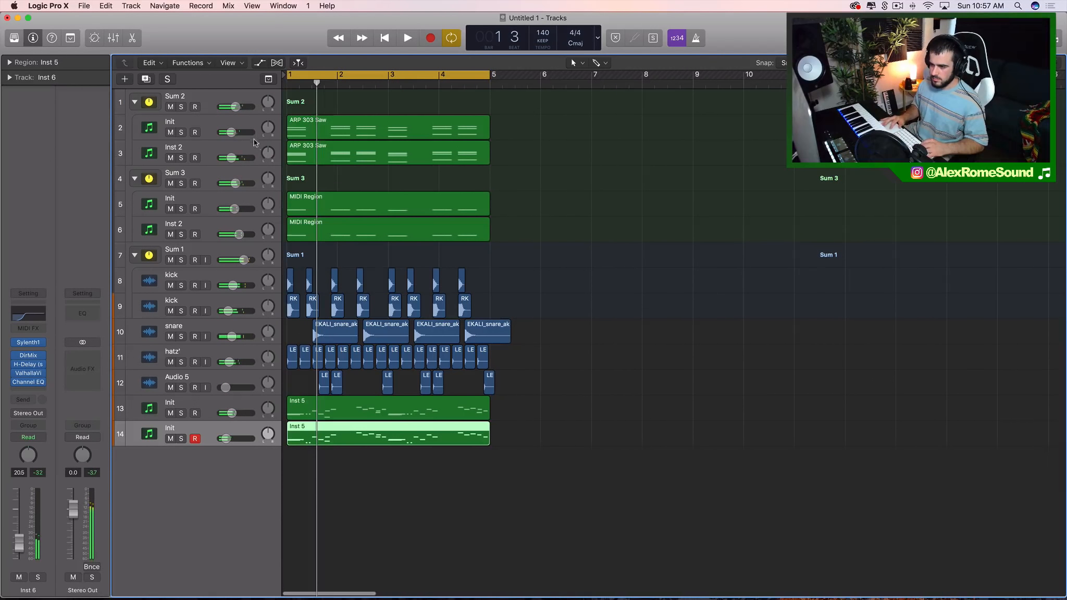
pyautogui.press('space')
pyautogui.press('space')
# Insert a Chorus on the Crash_Rasp track with its intensity set to 36%, then close the plug-in.
pyautogui.click(32, 386)
pyautogui.moveTo(57, 523)
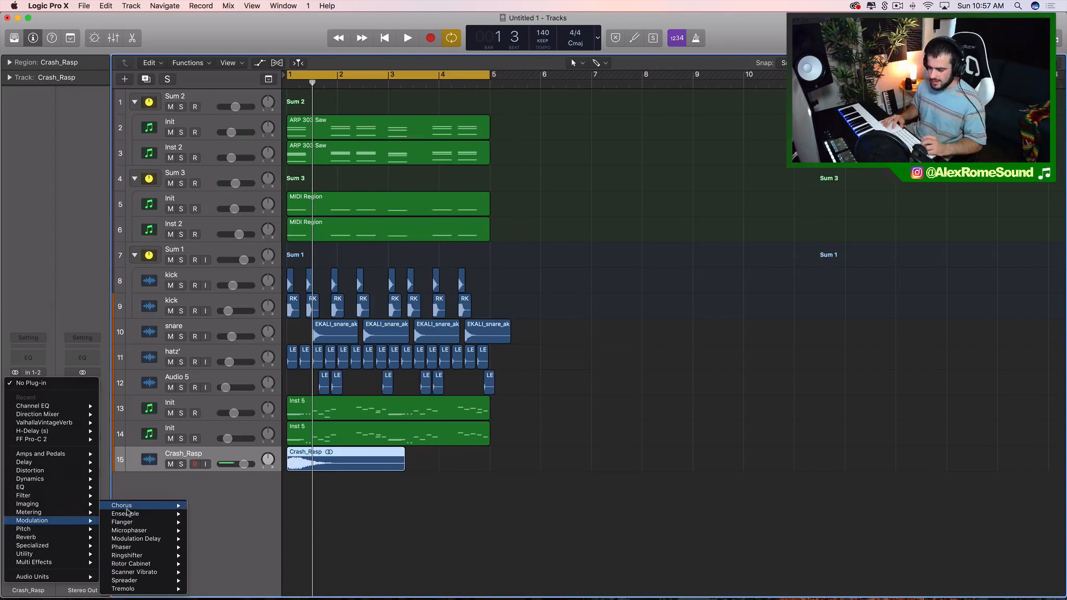
pyautogui.moveTo(127, 508)
pyautogui.click(202, 506)
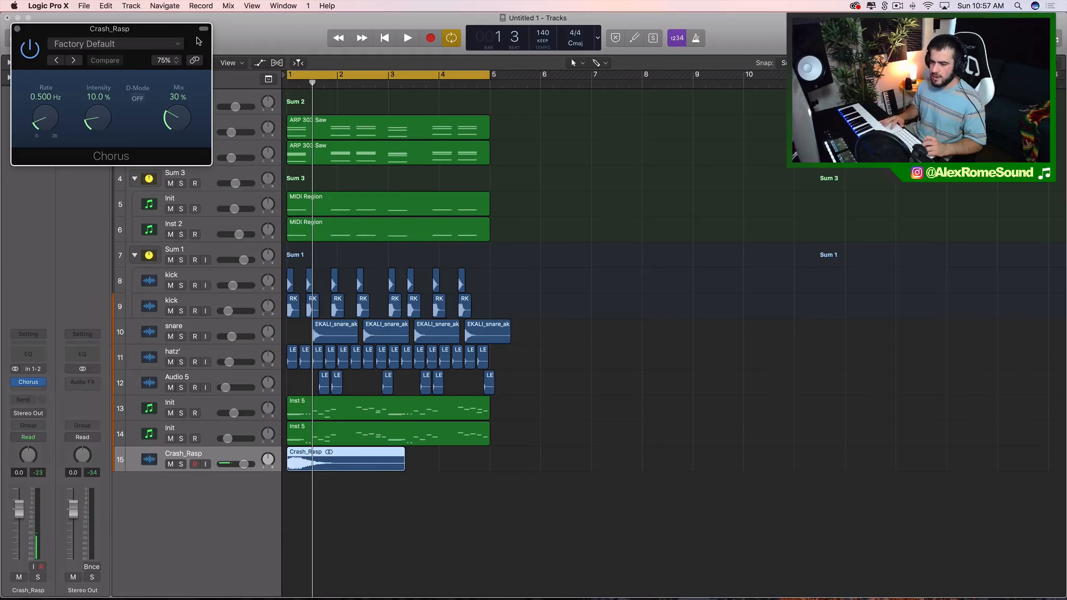
pyautogui.moveTo(198, 41); pyautogui.dragTo(601, 145)
pyautogui.moveTo(498, 229); pyautogui.dragTo(507, 48)
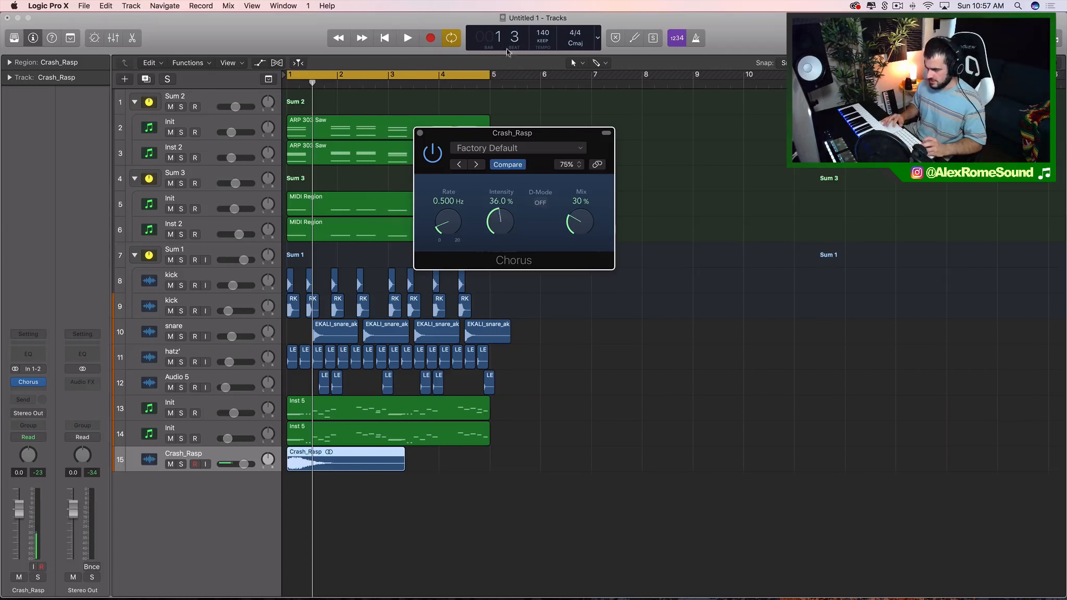
pyautogui.click(419, 134)
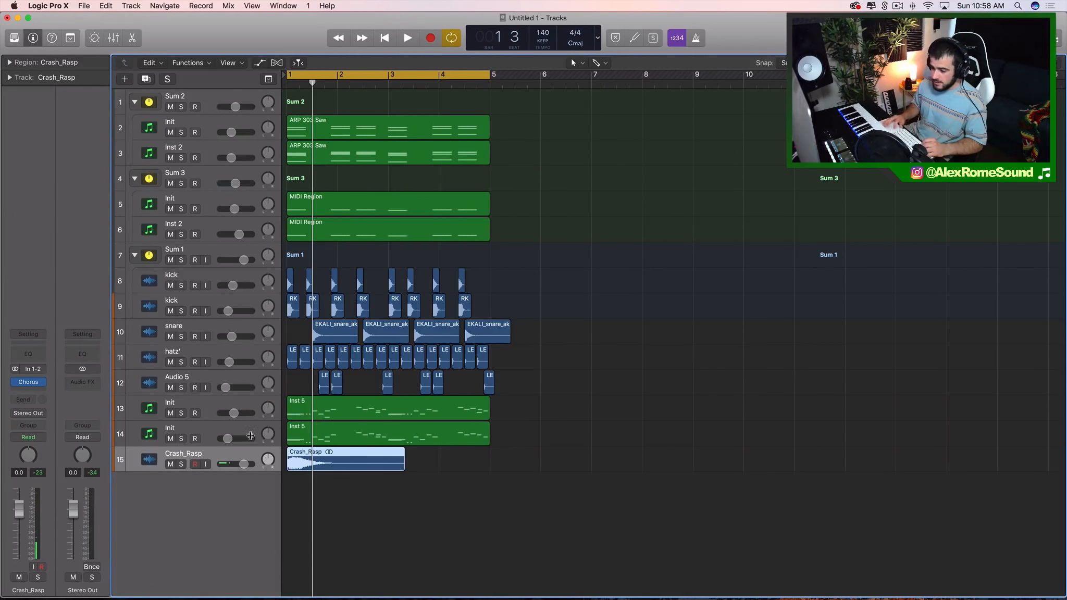
# Lower the Crash_Rasp track's volume to -25.0 dB and audition the crash with the loop.
pyautogui.moveTo(244, 464); pyautogui.dragTo(224, 464)
pyautogui.press('space')
pyautogui.press('space')
pyautogui.press('space')
pyautogui.click(335, 475)
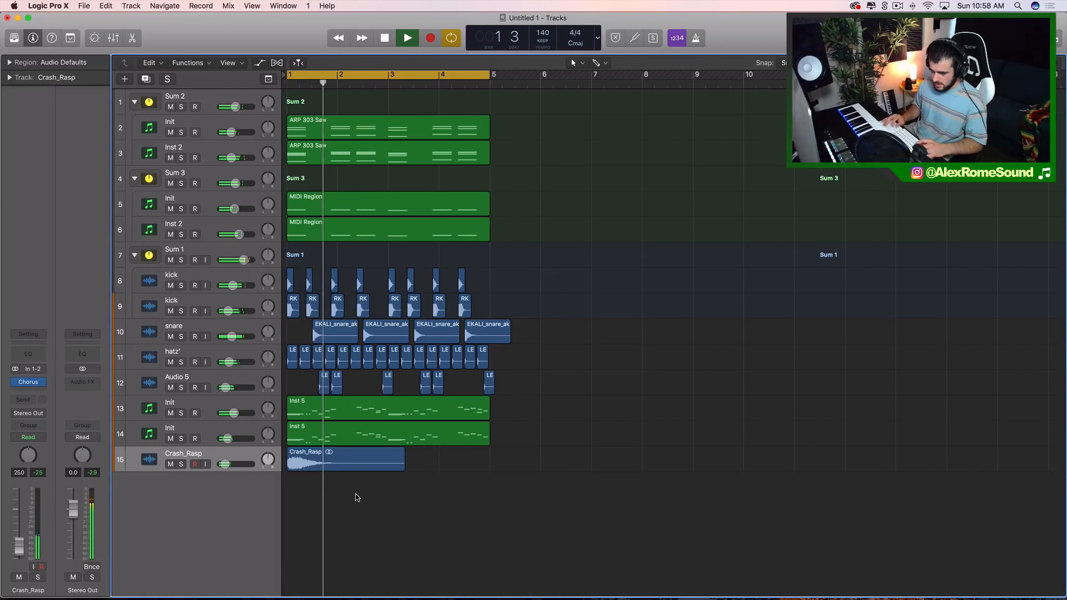
pyautogui.click(387, 469)
pyautogui.press('space')
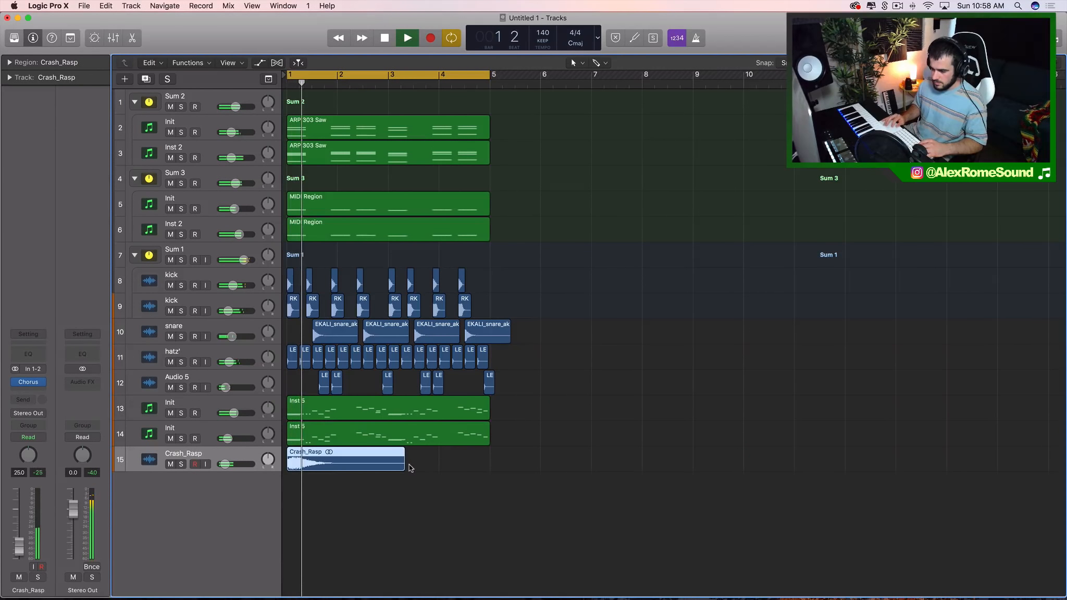
# Trim the Crash_Rasp region to the length of the first ARP 303 Saw chord.
pyautogui.moveTo(387, 468); pyautogui.dragTo(312, 465)
pyautogui.hscroll(5, 312, 465)
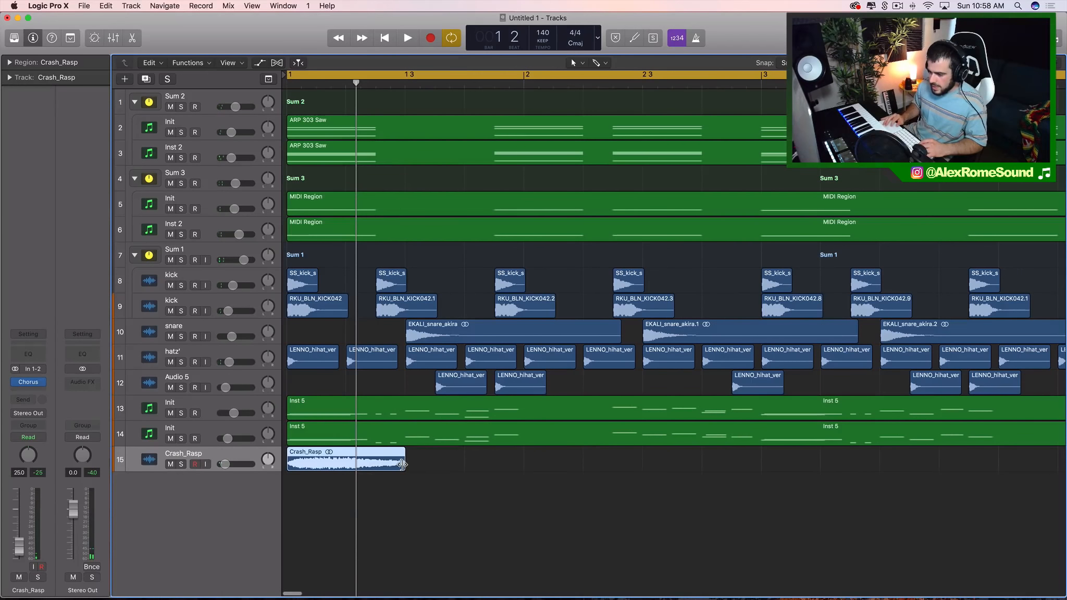
pyautogui.moveTo(402, 464); pyautogui.dragTo(641, 464)
# Repeat the trimmed crash five times so one copy lines up with each remaining chord across the four bars.
pyautogui.press('super+Left')
pyautogui.press('super+Left')
pyautogui.press('super+r')
pyautogui.press('super+r')
pyautogui.press('super+r')
pyautogui.press('super+r')
pyautogui.press('super+r')
pyautogui.hscroll(3, 655, 465)
pyautogui.press('super+Left')
pyautogui.press('super+Left')
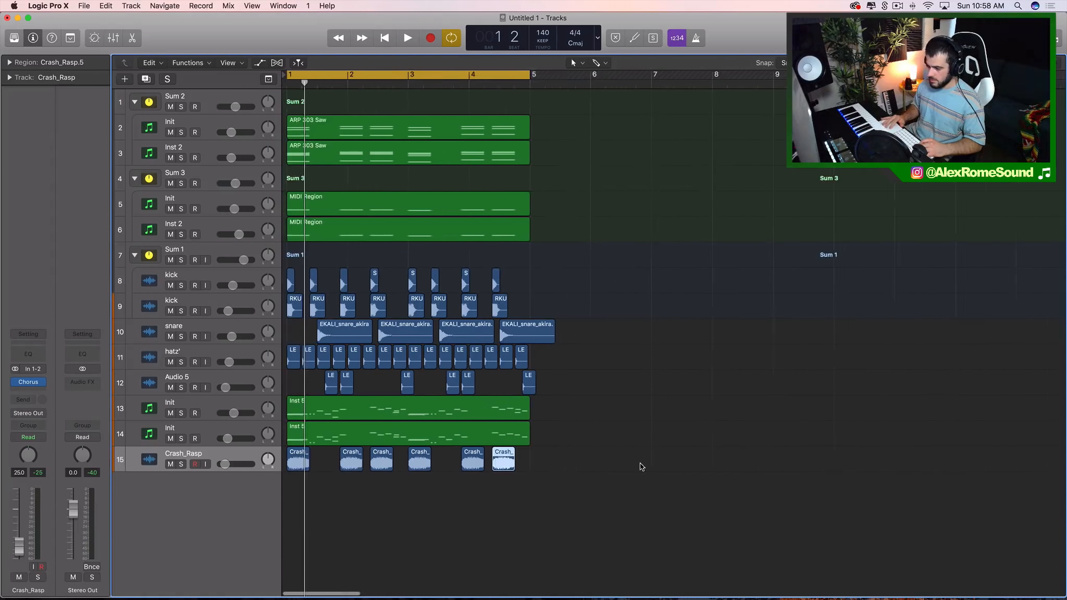
# Add an audio track, switch to Splice to audition impact sounds, and bring the ENH2_Kit_04_FX sample onto the track.
pyautogui.doubleClick(187, 487)
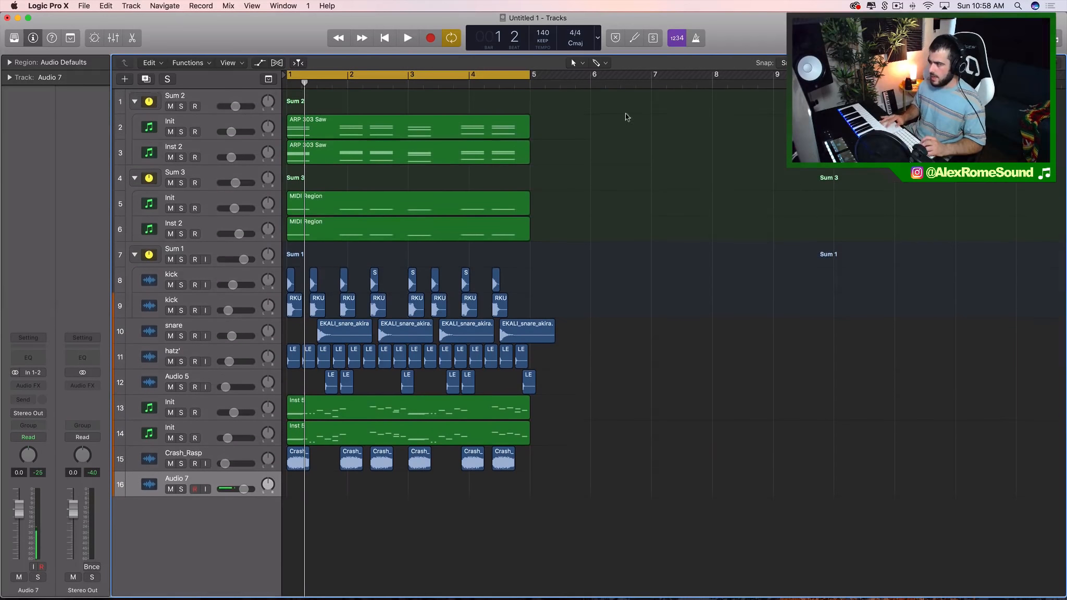
pyautogui.click(882, 6)
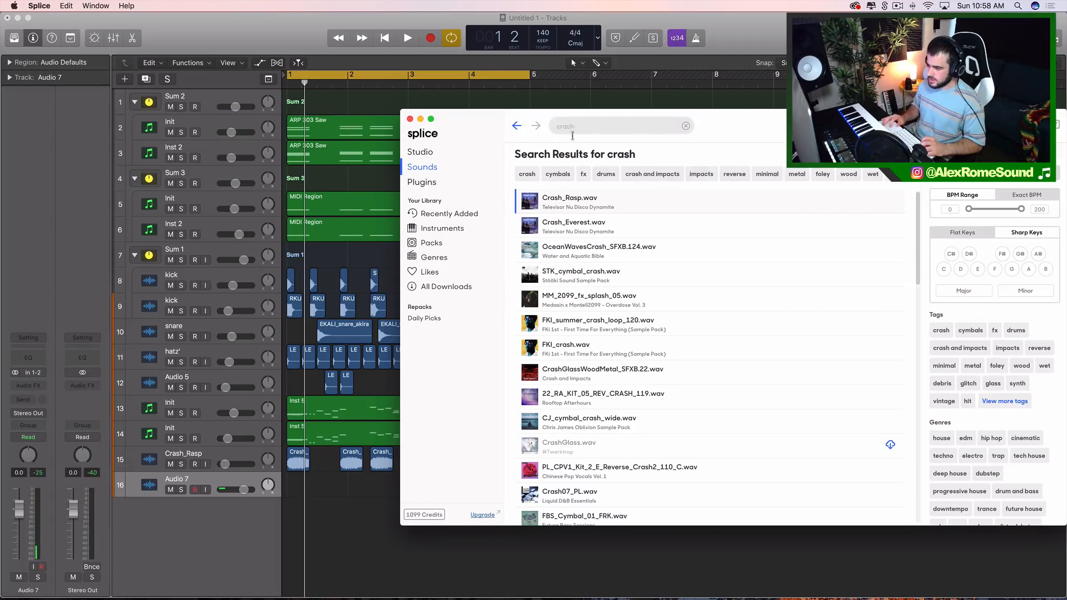
pyautogui.write('impact')
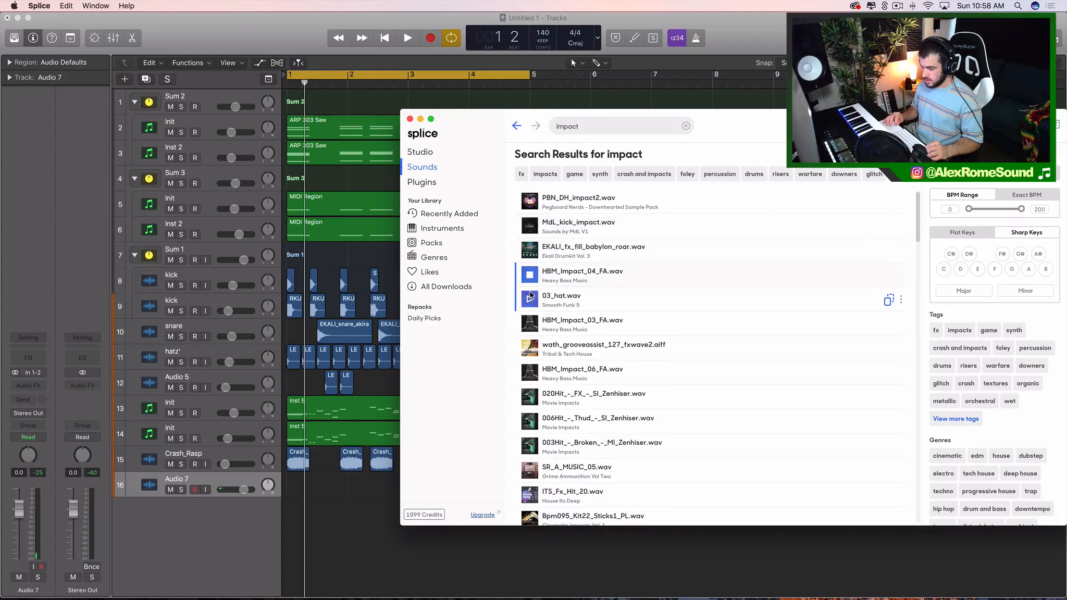
pyautogui.click(529, 307)
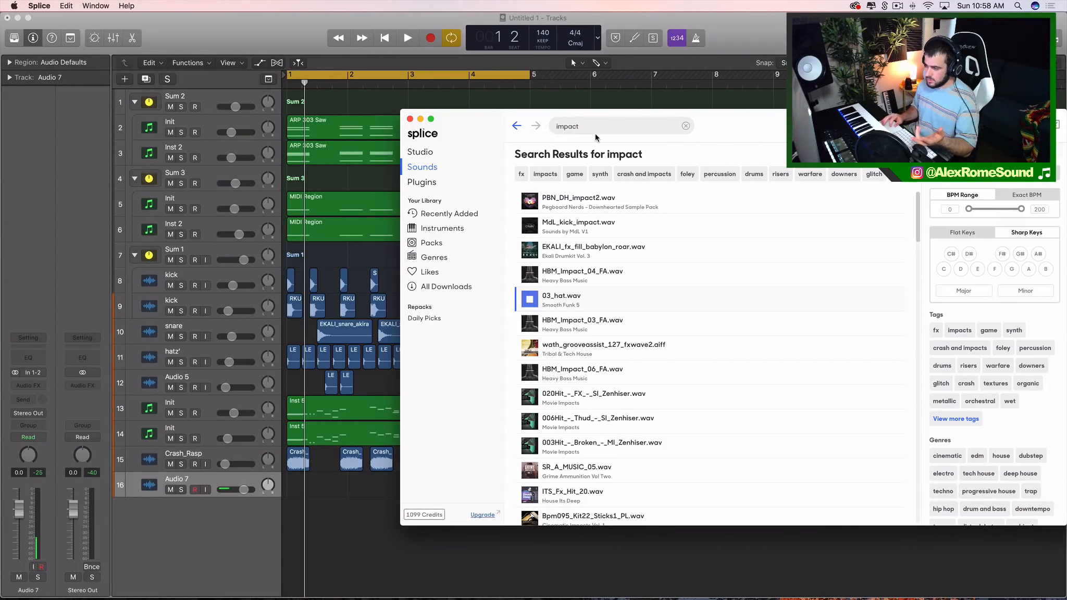
pyautogui.click(531, 201)
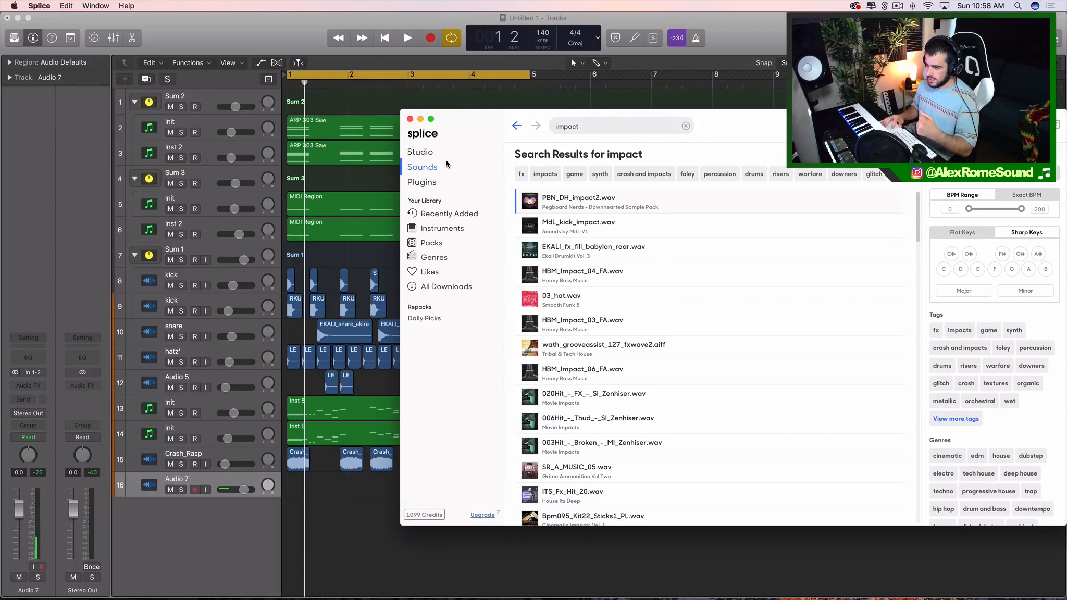
pyautogui.click(425, 152)
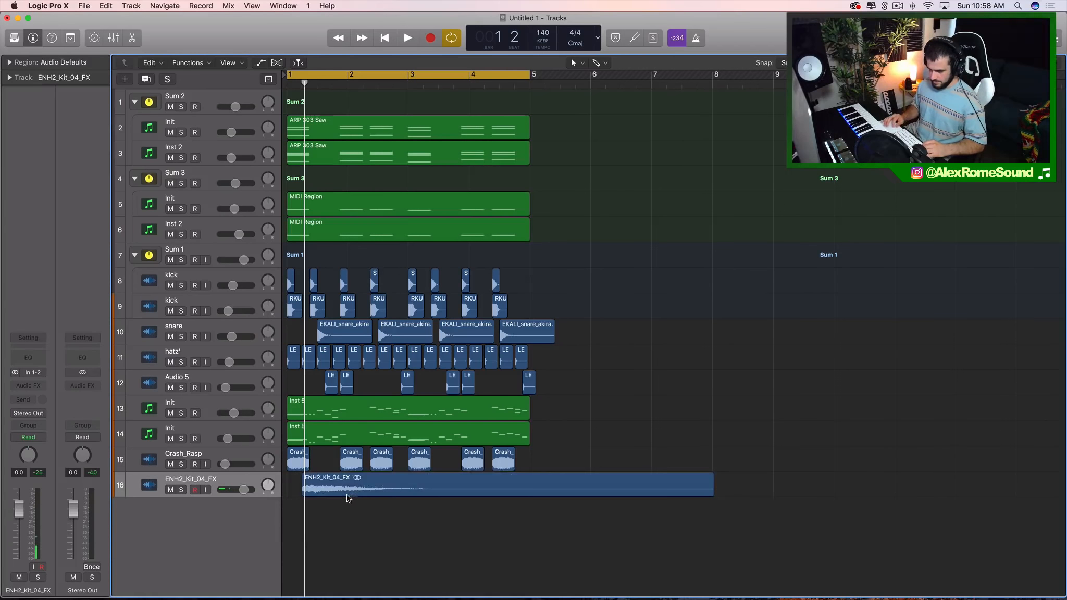
# Move the ENH2_Kit_04_FX region to bar 1 and lower its track's volume to -28.0 dB, then play the loop.
pyautogui.moveTo(347, 496); pyautogui.dragTo(328, 495)
pyautogui.moveTo(241, 490); pyautogui.dragTo(225, 489)
pyautogui.press('space')
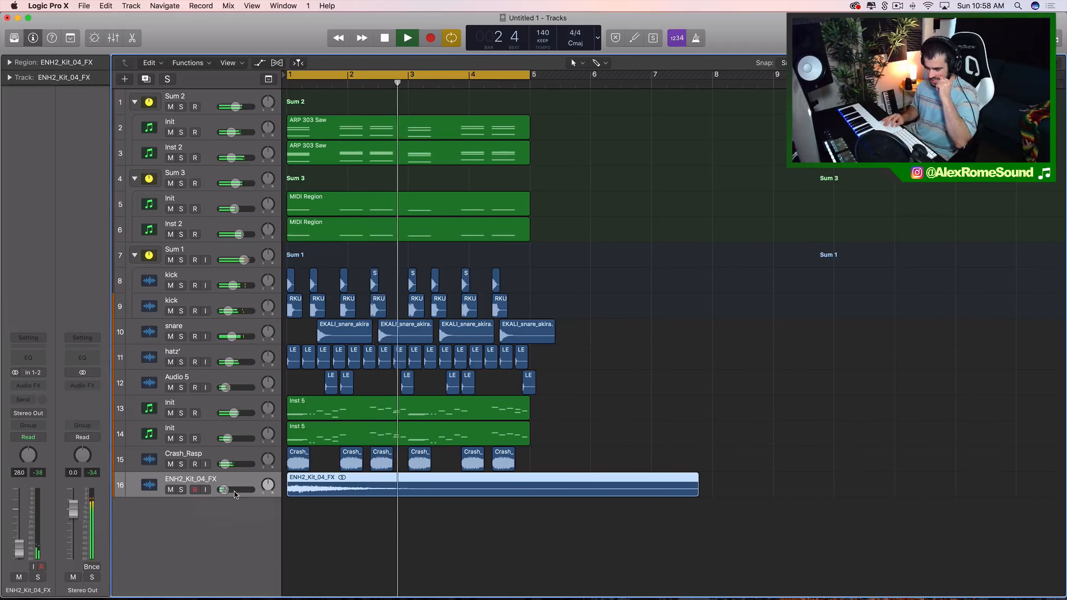
# Shorten the ENH2_Kit_04_FX region to two bars and repeat it once from bar 3.
pyautogui.moveTo(697, 494); pyautogui.dragTo(404, 497)
pyautogui.press('super+r')
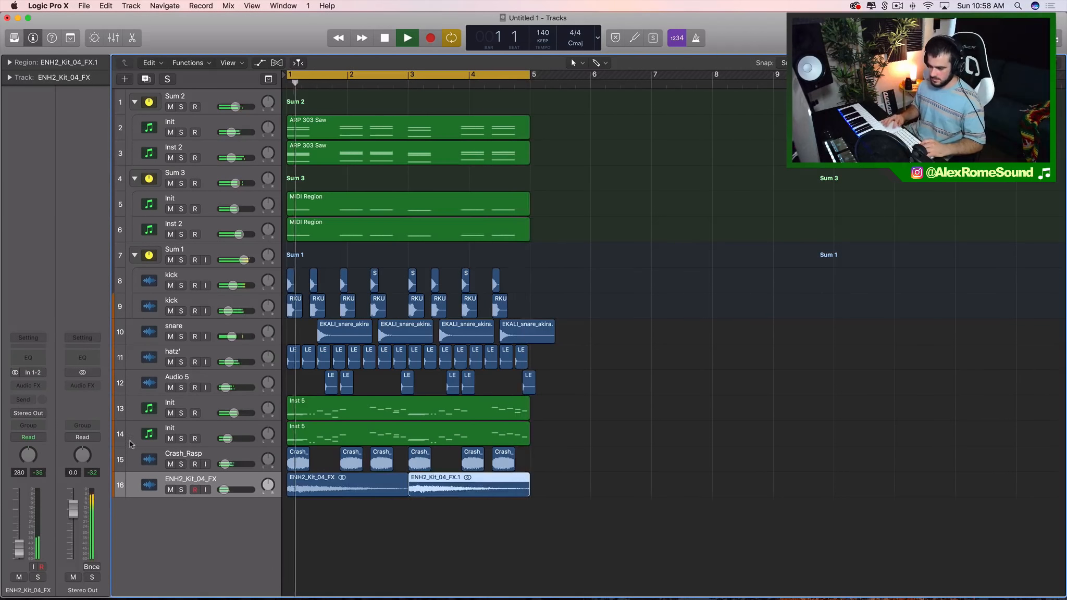
# Add another audio track, search Splice for "ekali" and place EKALI_tonal_one_shot_babylon_lead_E on it at bar 2 beat 3.
pyautogui.doubleClick(206, 509)
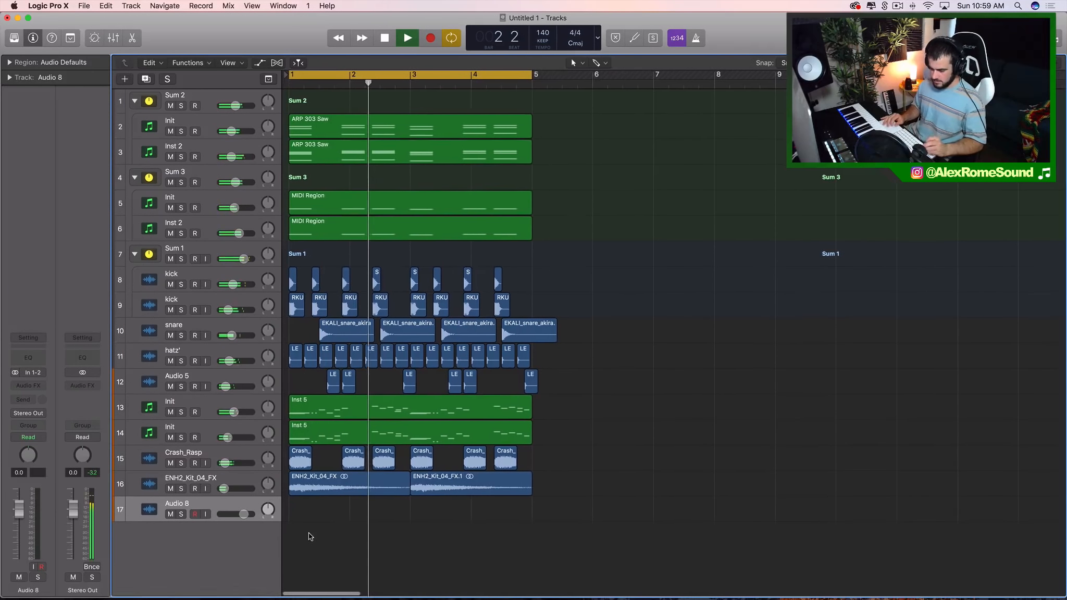
pyautogui.press('space')
pyautogui.click(884, 6)
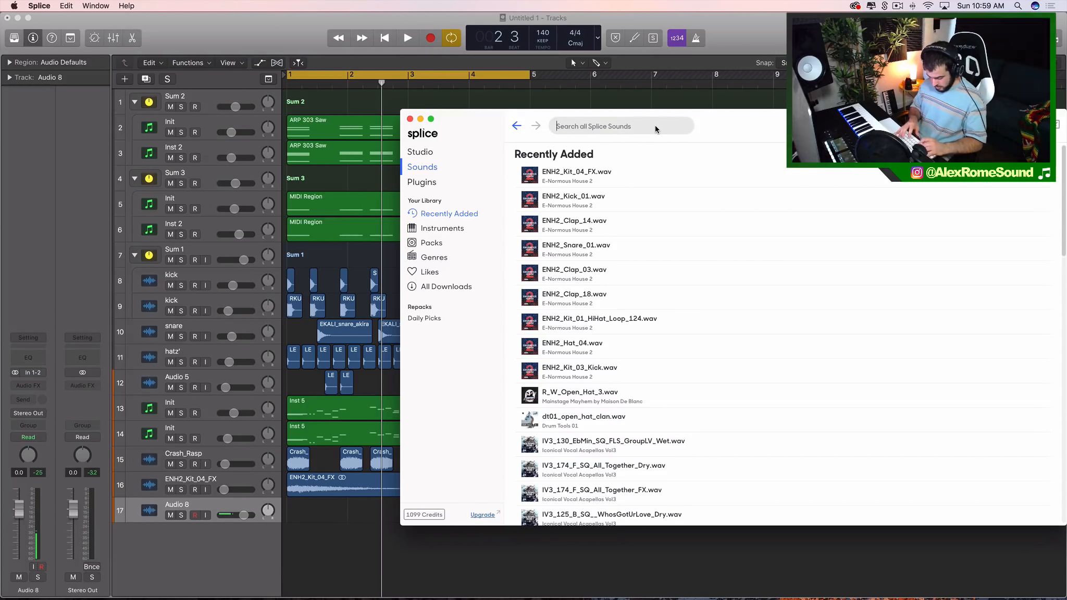
pyautogui.write('ekali')
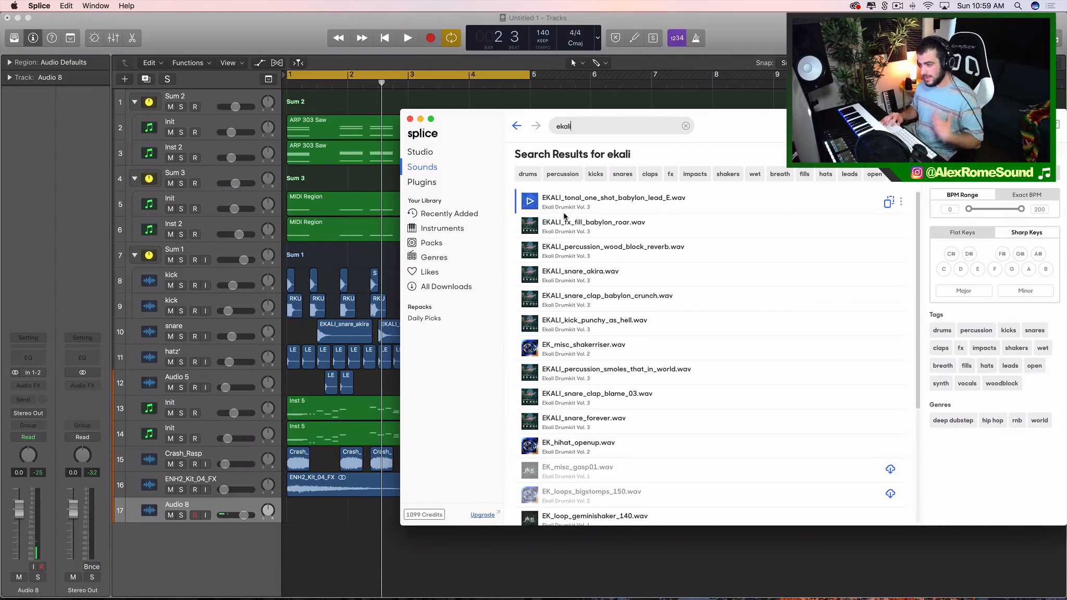
pyautogui.moveTo(535, 209); pyautogui.dragTo(404, 511)
pyautogui.scroll(3, 404, 510)
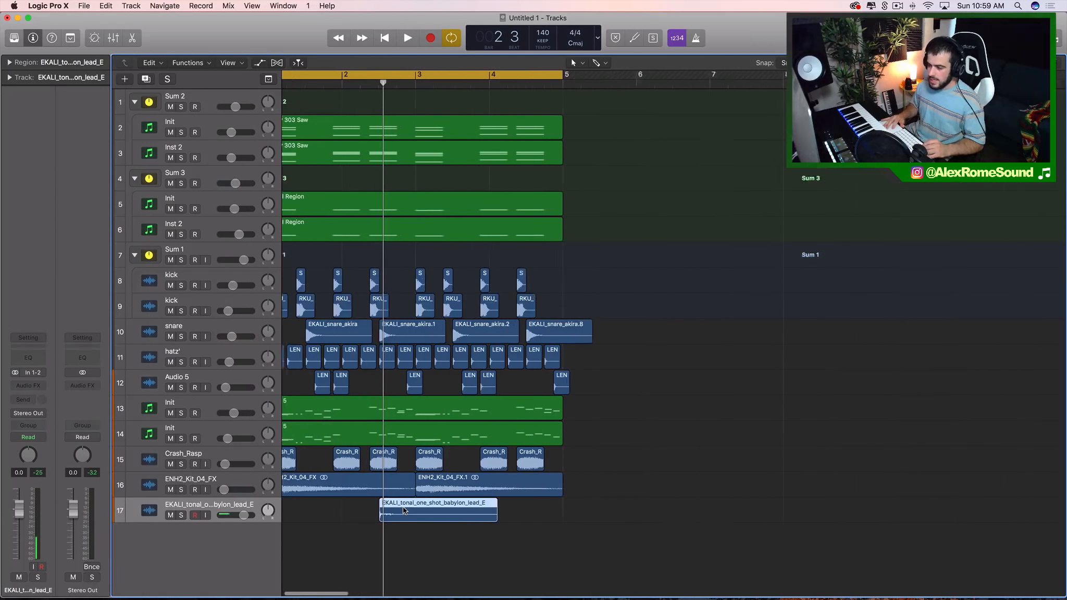
pyautogui.moveTo(334, 337); pyautogui.dragTo(768, 332)
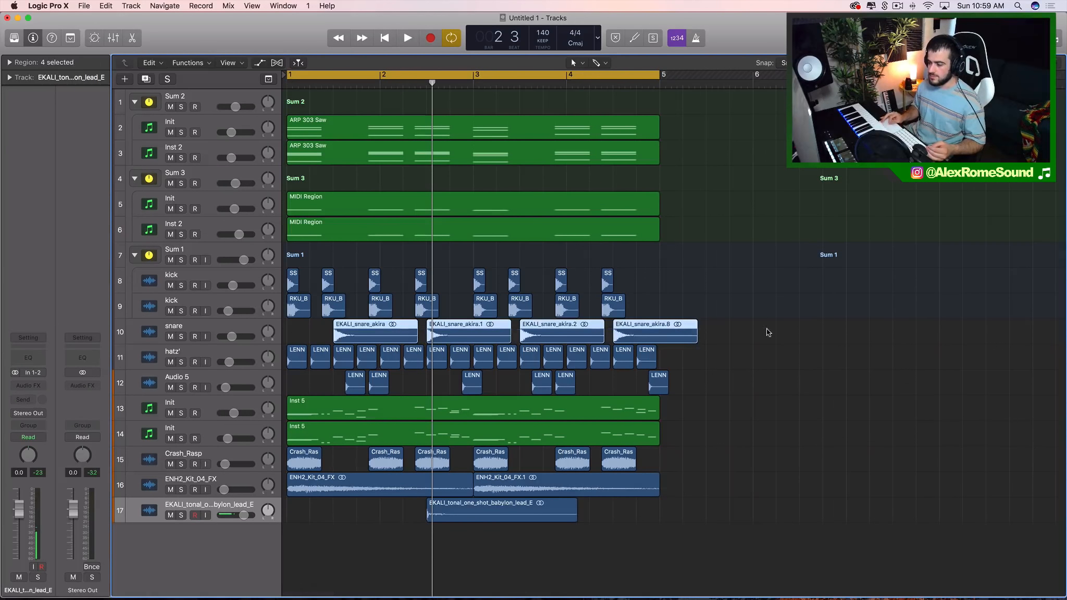
pyautogui.moveTo(789, 461); pyautogui.dragTo(260, 225)
pyautogui.click(780, 305)
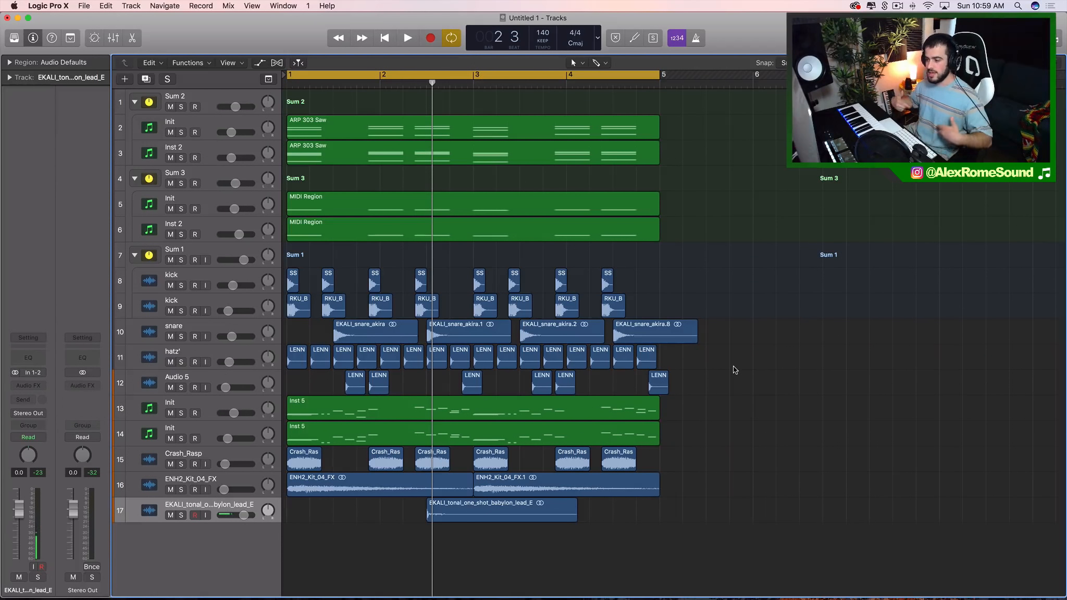
pyautogui.moveTo(734, 321); pyautogui.dragTo(364, 368)
pyautogui.click(352, 528)
# Set the cycle range from bar 2 to bar 4 beat 4 and lower the EKALI one-shot track's volume to -11.0 dB during playback.
pyautogui.press('space')
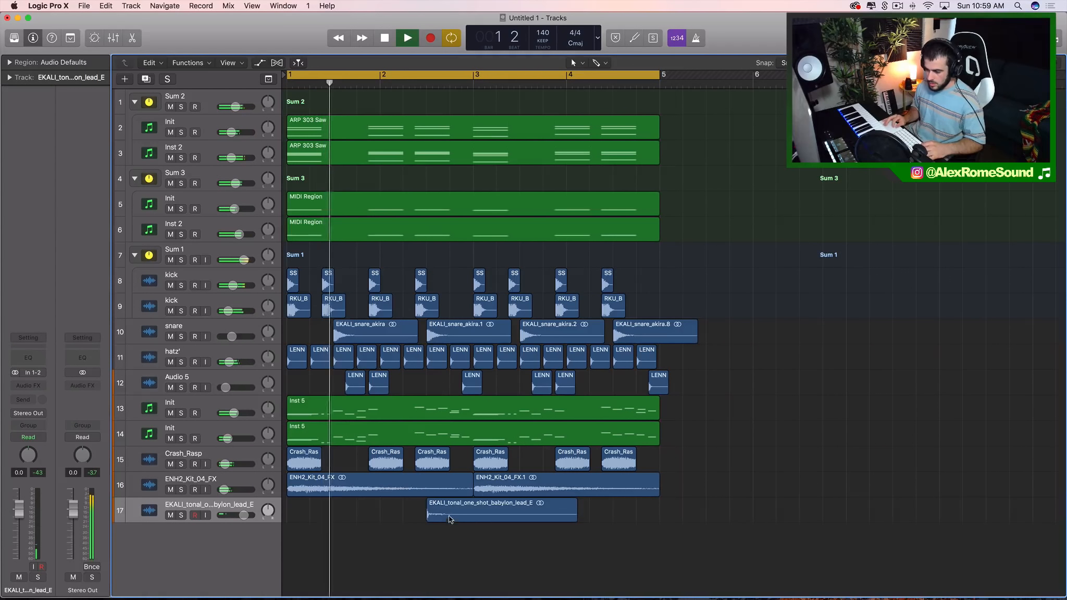
pyautogui.press('space')
pyautogui.click(427, 514)
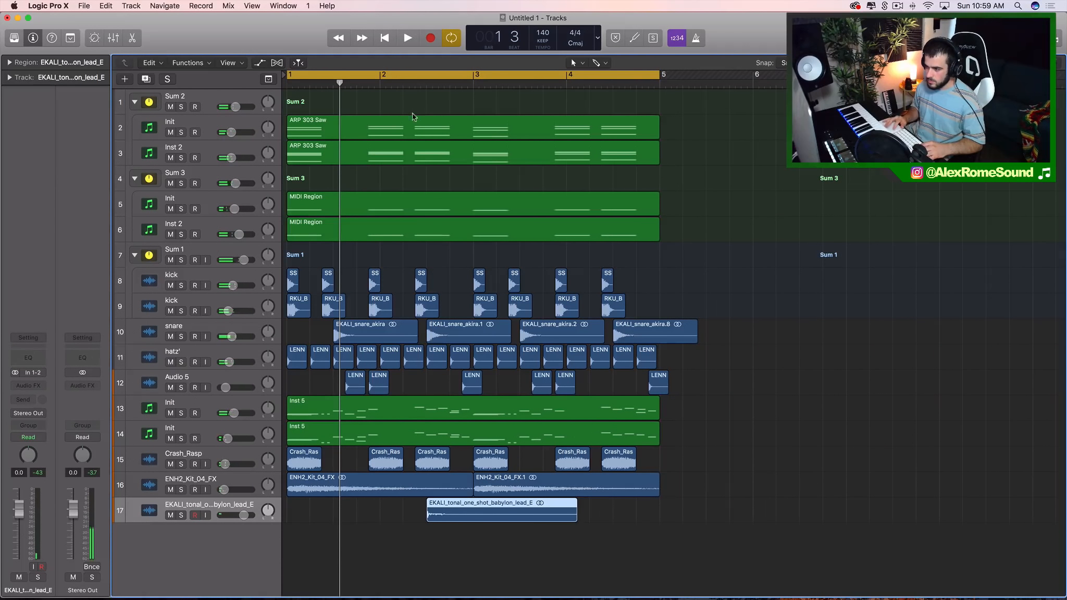
pyautogui.moveTo(381, 77); pyautogui.dragTo(635, 76)
pyautogui.press('space')
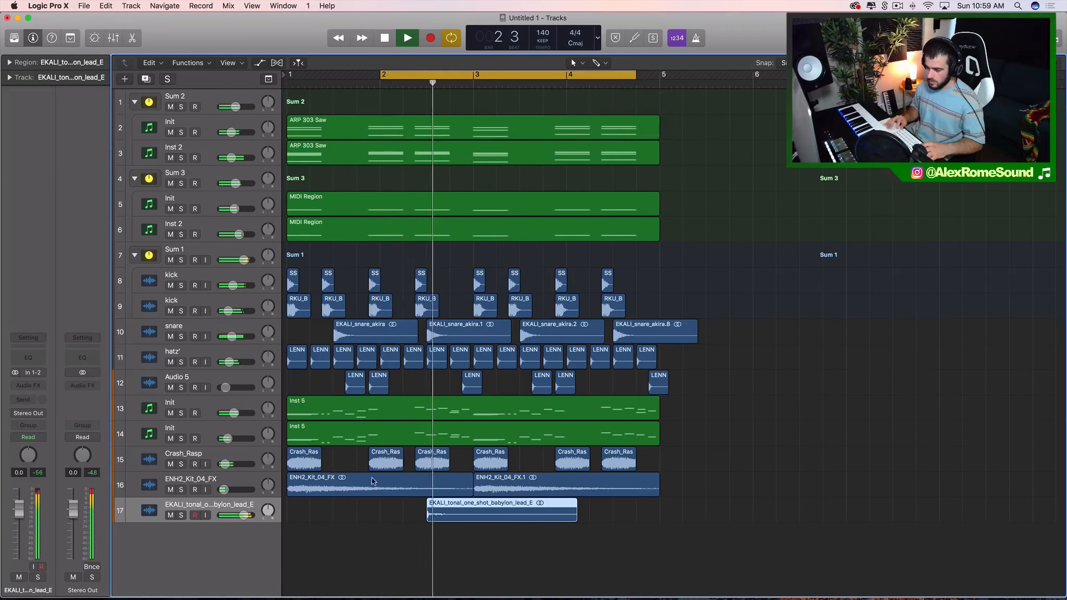
pyautogui.moveTo(243, 515); pyautogui.dragTo(200, 538)
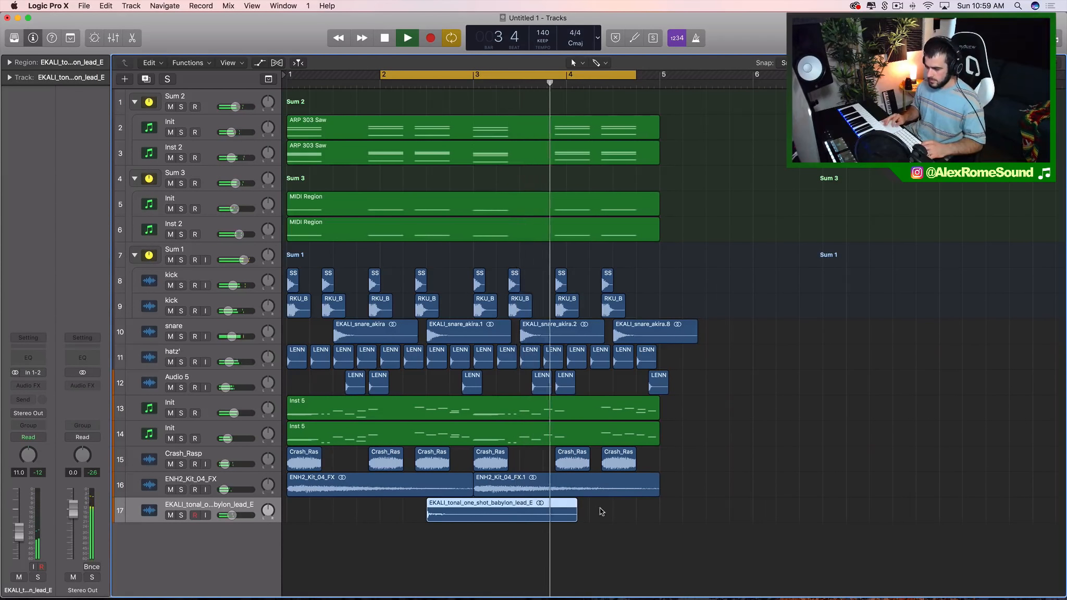
# Repeat the EKALI one-shot region at bar 4 beat 3 and set the cycle range to bars 1 through 4 for playback.
pyautogui.press('super+r')
pyautogui.moveTo(619, 505); pyautogui.dragTo(655, 508)
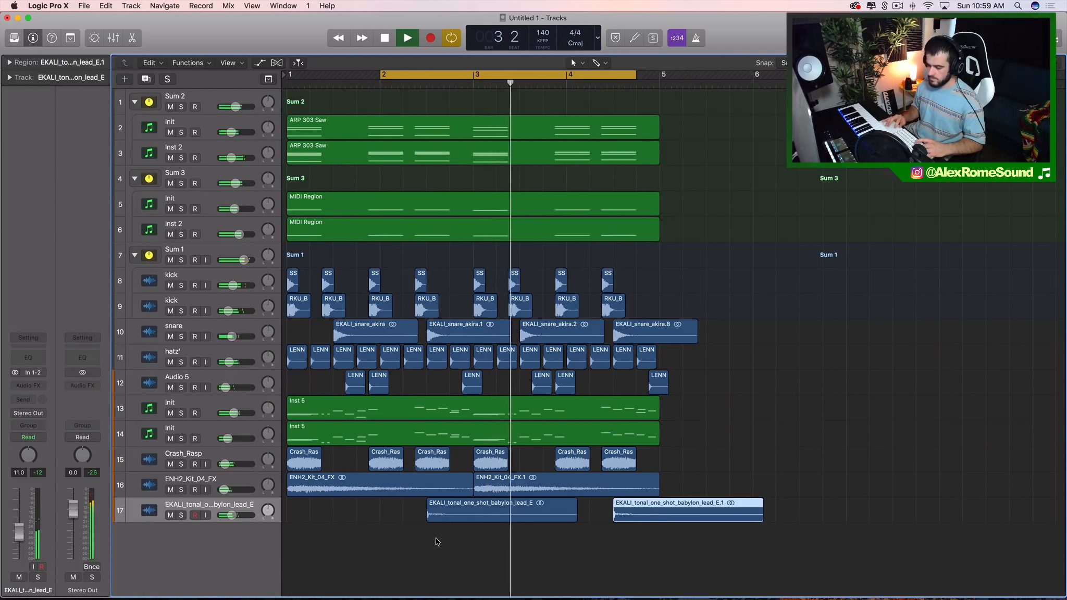
pyautogui.moveTo(636, 75); pyautogui.dragTo(663, 77)
pyautogui.press('space')
pyautogui.moveTo(382, 76); pyautogui.dragTo(172, 80)
pyautogui.press('space')
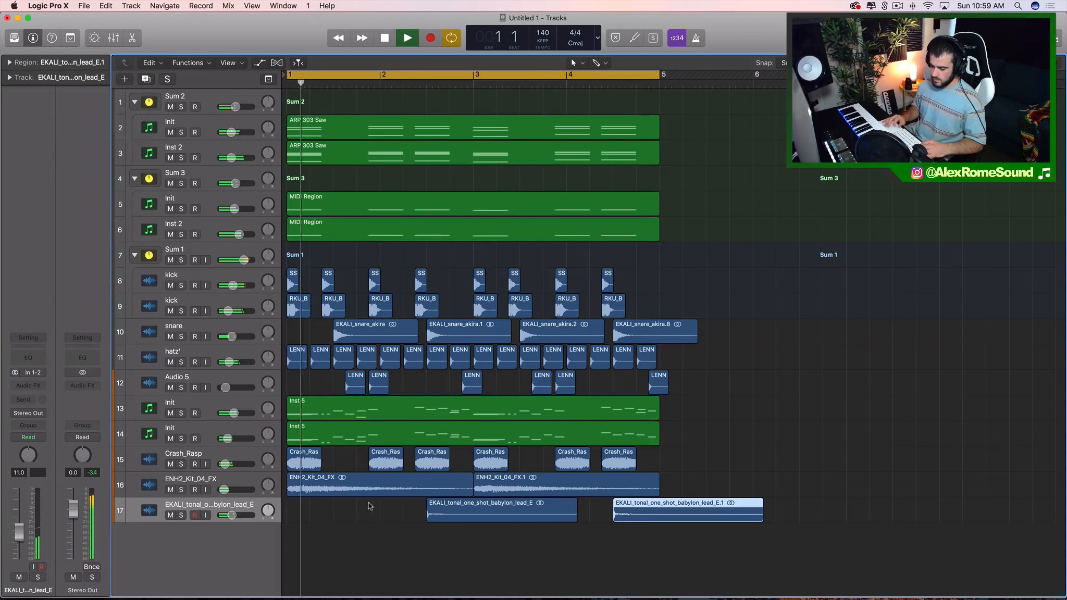
pyautogui.press('space')
# Add an audio track, search Splice for "chant" and place CT2_Vox_Hit_36_Chant_Hey on the new track at bar 1 beat 3.
pyautogui.doubleClick(193, 549)
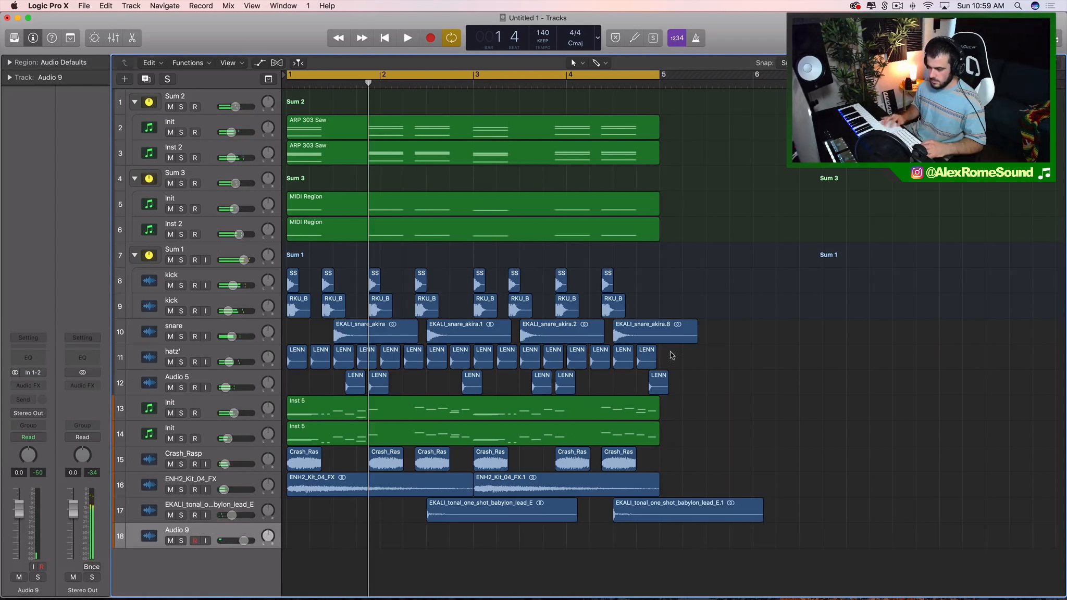
pyautogui.click(884, 6)
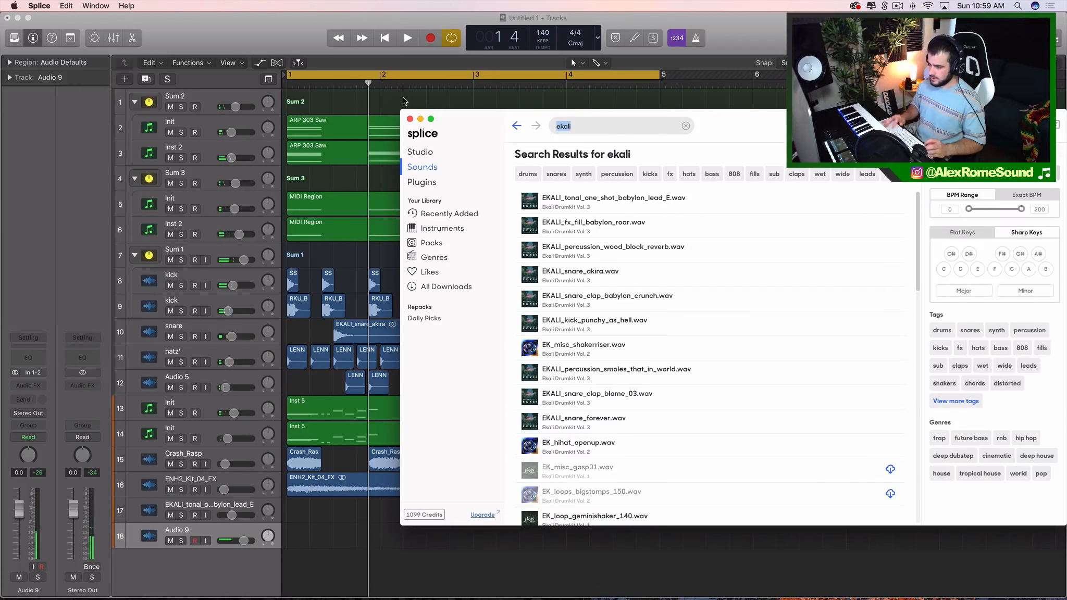
pyautogui.write('chant')
pyautogui.press('Return')
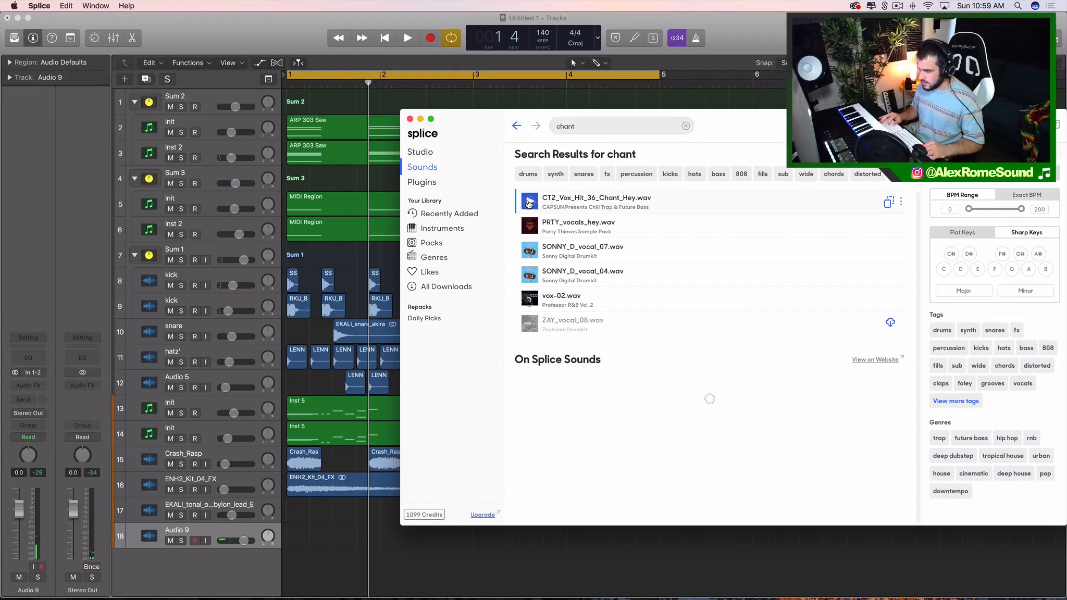
pyautogui.moveTo(541, 203); pyautogui.dragTo(349, 547)
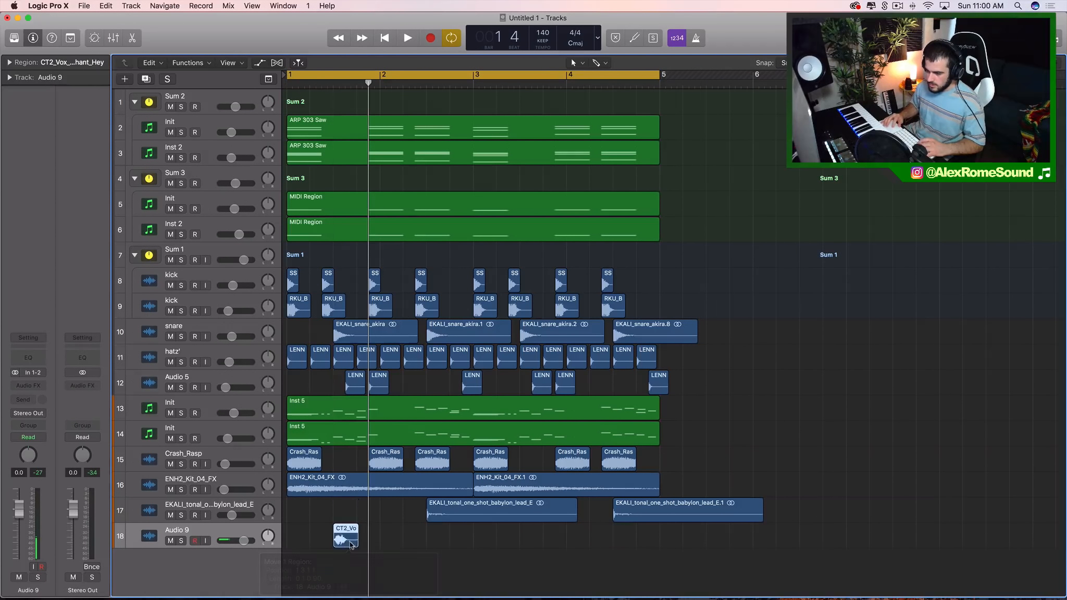
# Repeat the CT2_Vox_Hit_36_Chant_Hey region and move the copy to bar 3 beat 3.
pyautogui.press('super+r')
pyautogui.doubleClick(386, 537)
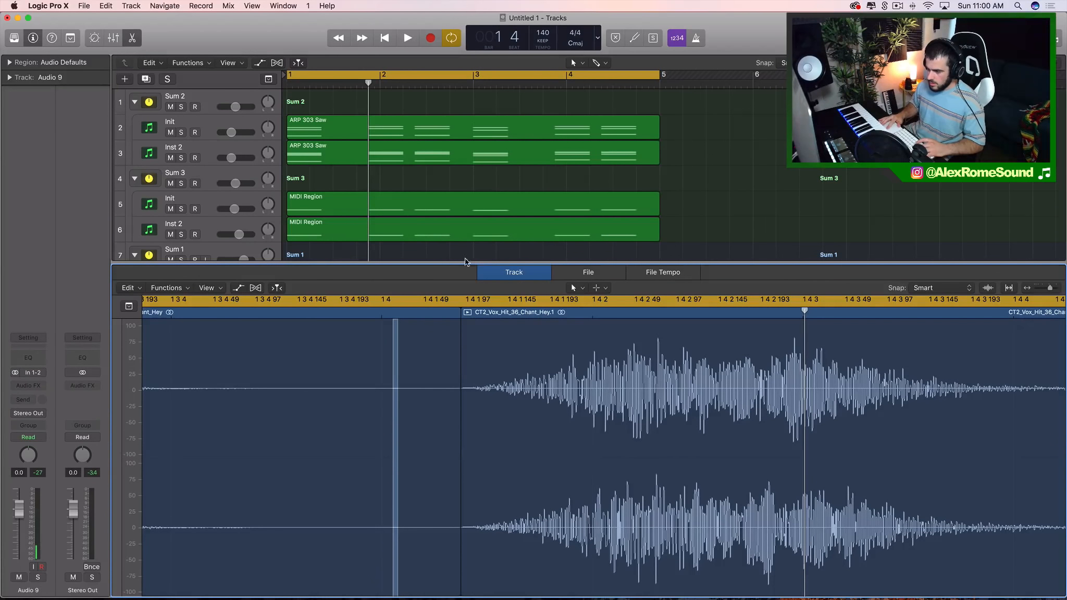
pyautogui.press('e')
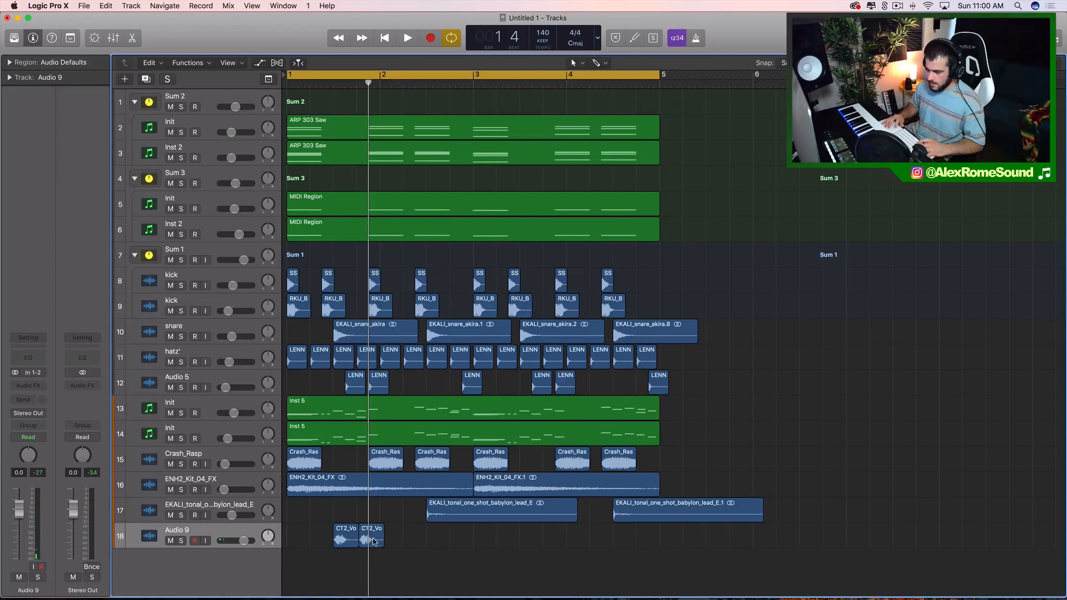
pyautogui.moveTo(373, 542); pyautogui.dragTo(534, 542)
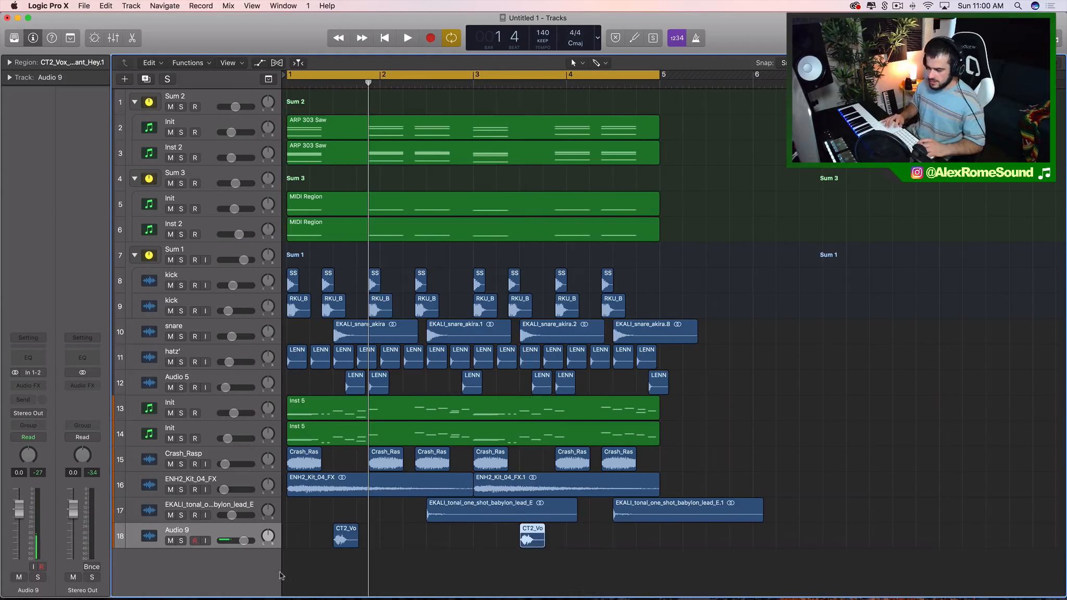
# Add another audio track and lower the Audio 9 chant track's volume to -21.5 dB, checking it in playback.
pyautogui.doubleClick(239, 576)
pyautogui.moveTo(244, 540); pyautogui.dragTo(228, 540)
pyautogui.press('space')
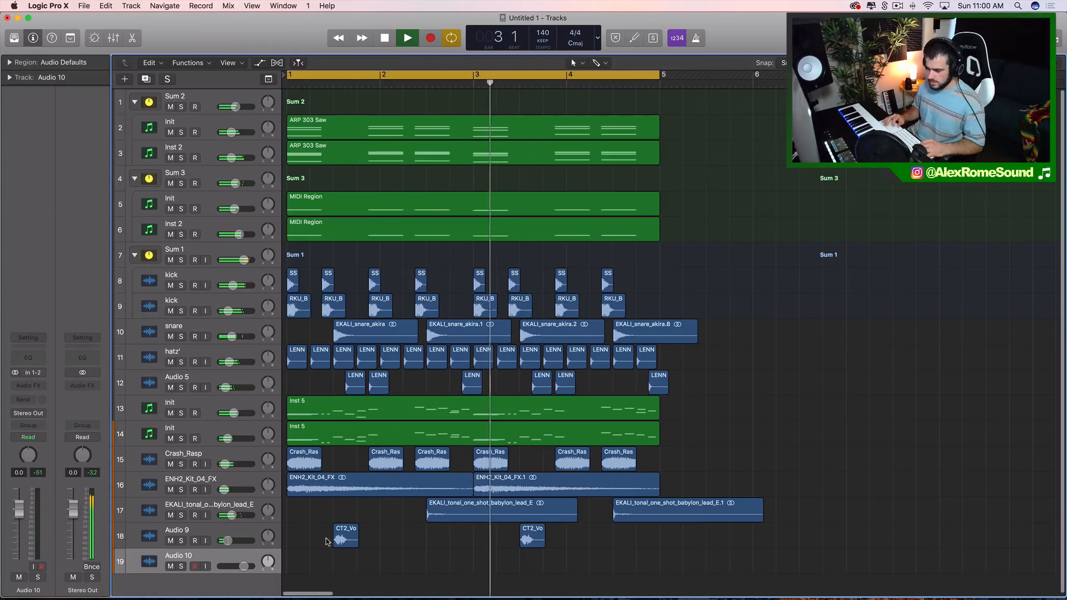
pyautogui.moveTo(228, 544); pyautogui.dragTo(226, 544)
pyautogui.click(191, 531)
pyautogui.press('space')
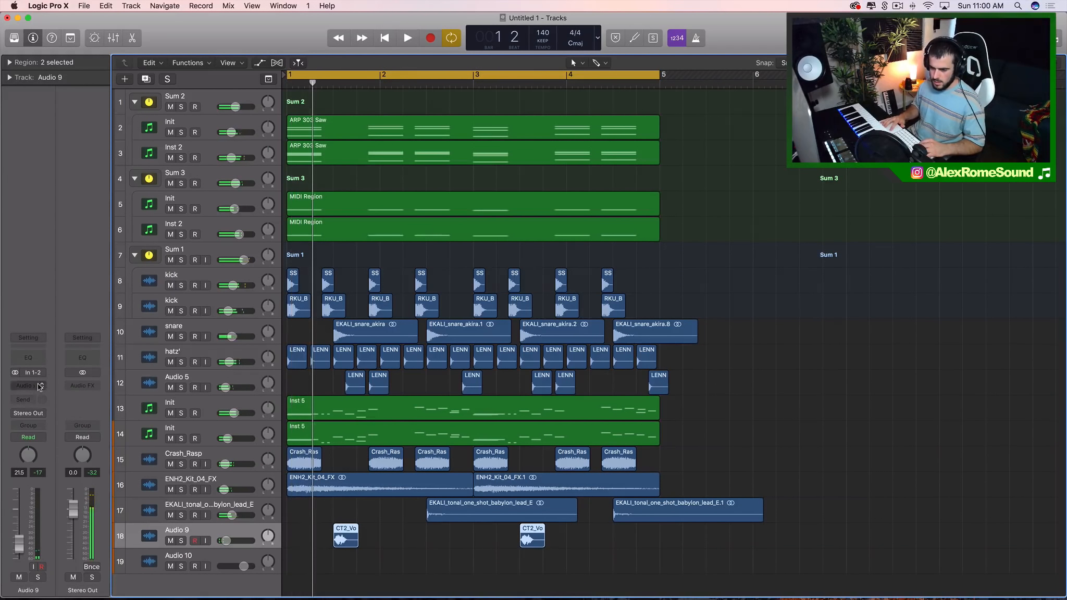
# Insert ValhallaVintageVerb on the Audio 9 chant track, set its mix to 17.6 %, and play the loop.
pyautogui.click(28, 385)
pyautogui.moveTo(52, 576)
pyautogui.moveTo(186, 563)
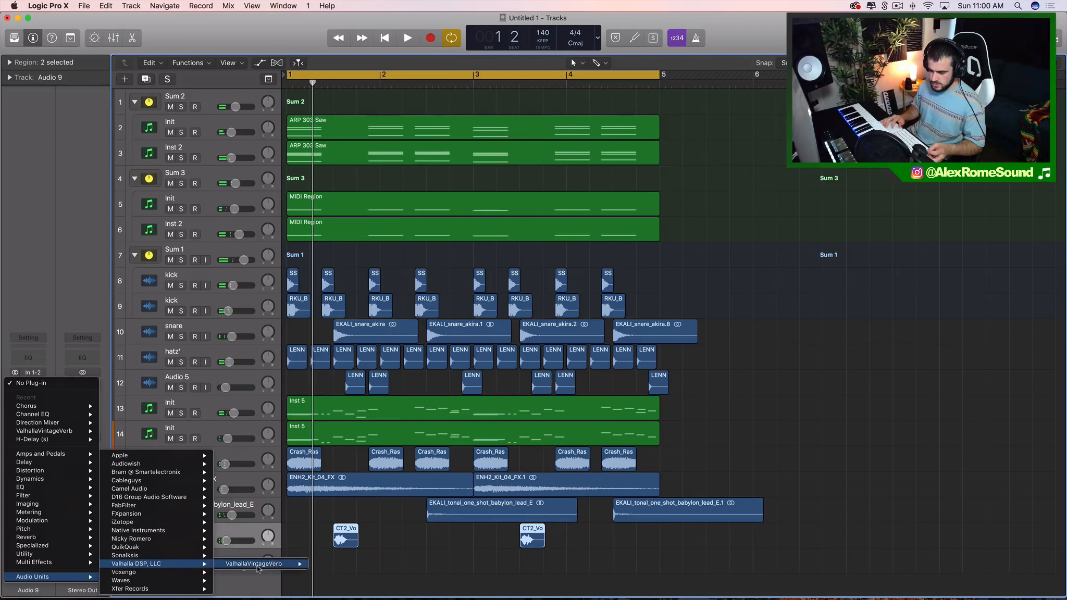
pyautogui.moveTo(283, 566)
pyautogui.click(327, 566)
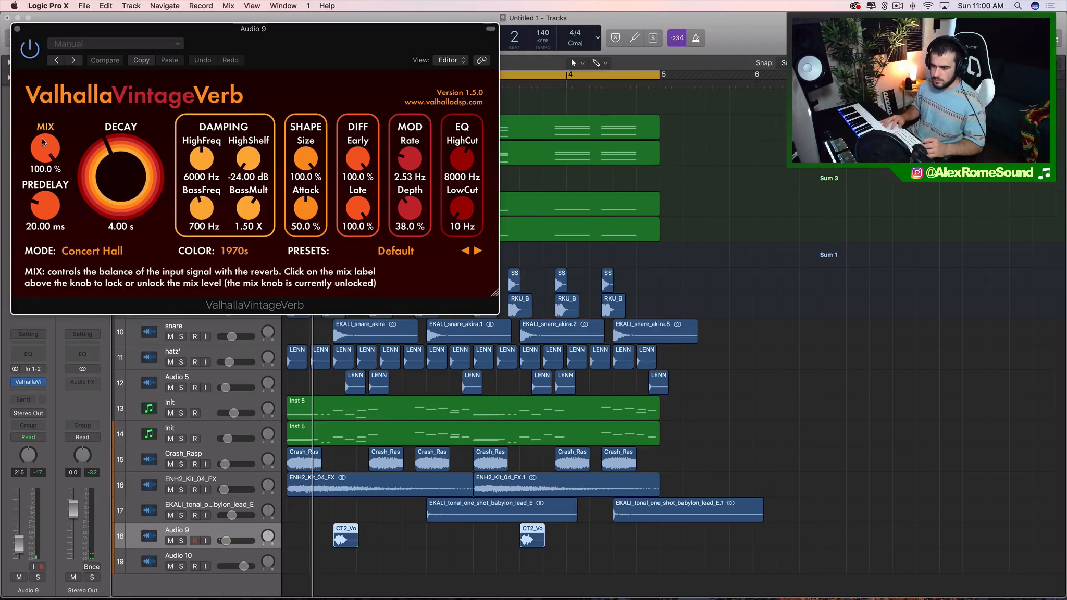
pyautogui.moveTo(45, 148); pyautogui.dragTo(45, 252)
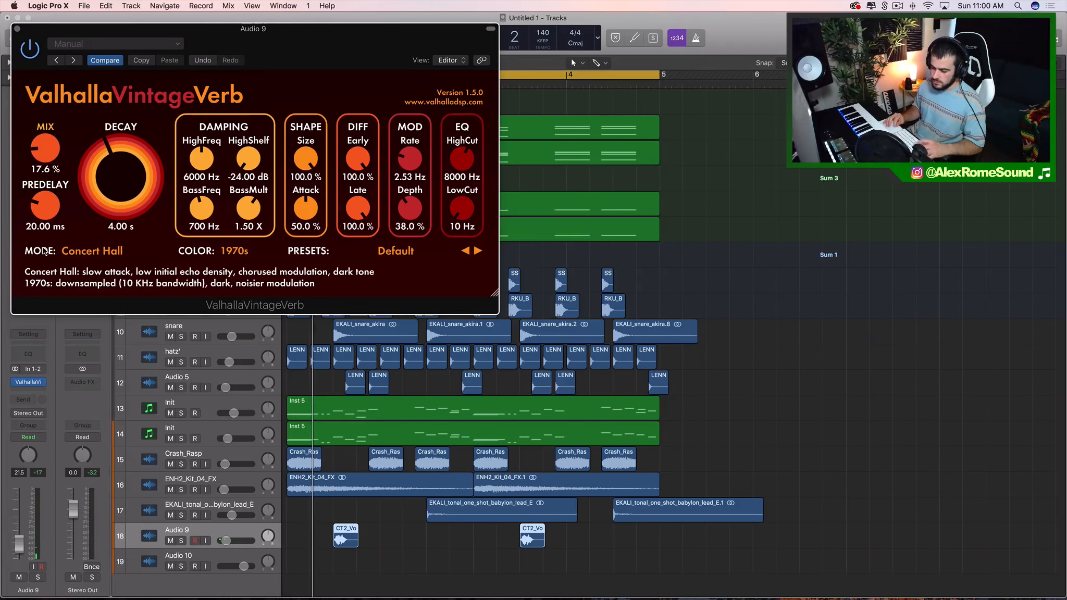
pyautogui.press('space')
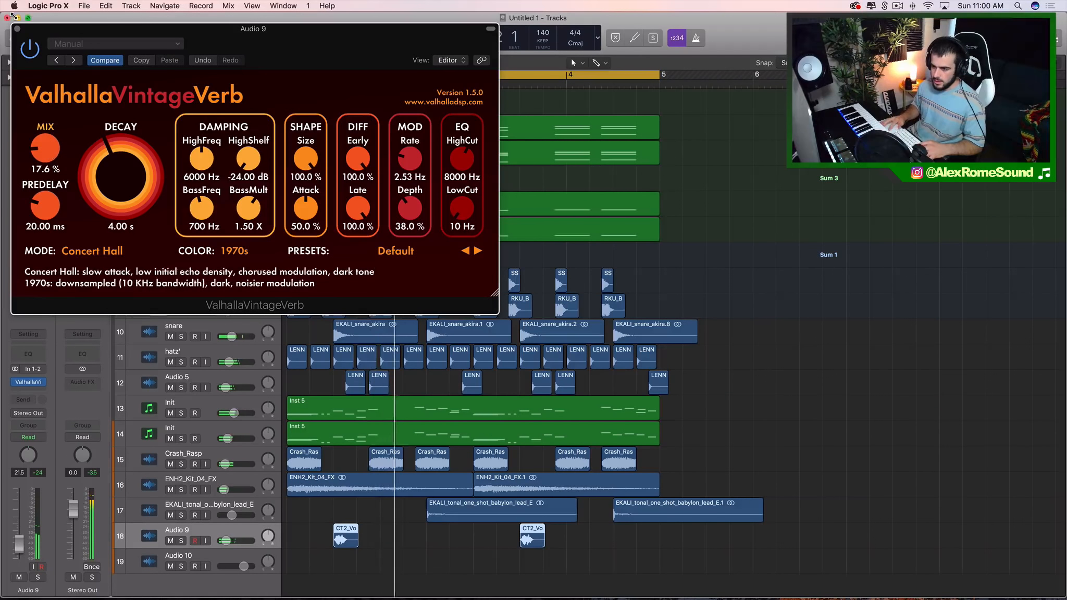
pyautogui.click(18, 29)
# Select the empty Audio 10 track, stop playback, and switch to Splice to search for "tom".
pyautogui.click(225, 561)
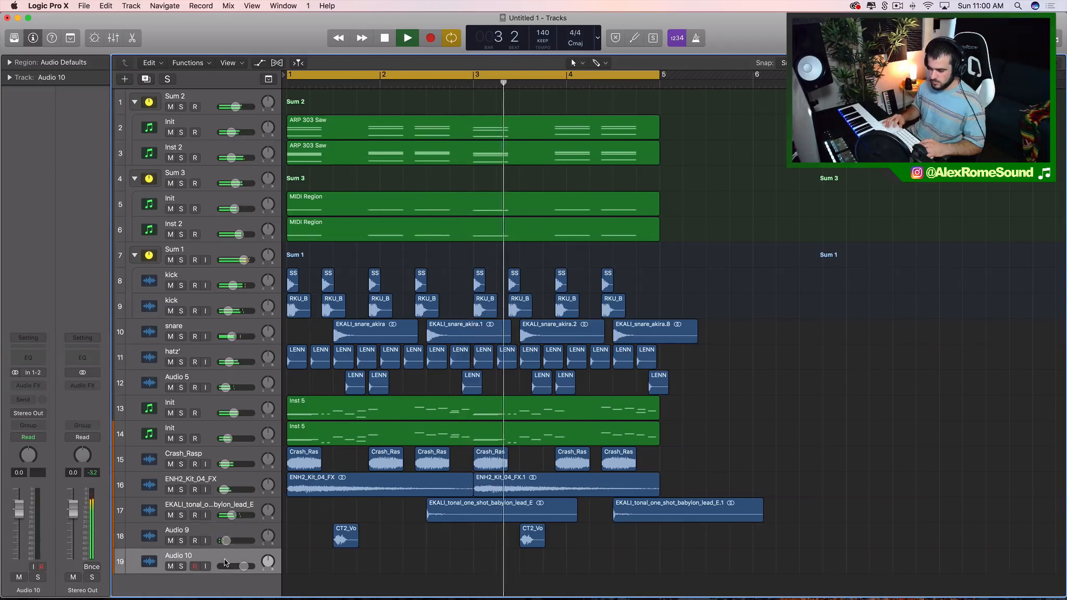
pyautogui.scroll(-1, 417, 554)
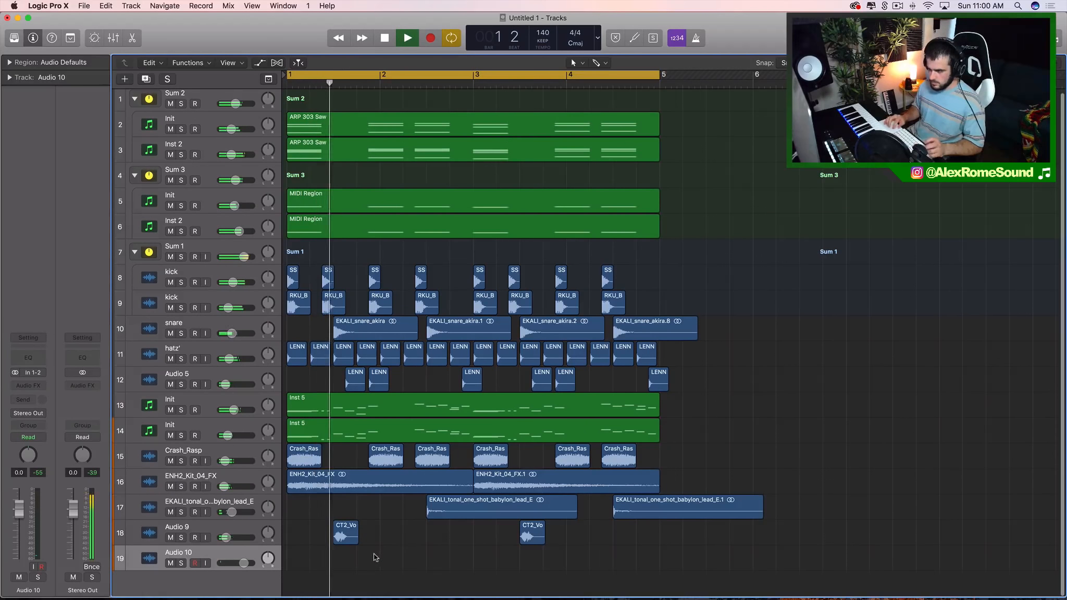
pyautogui.press('space')
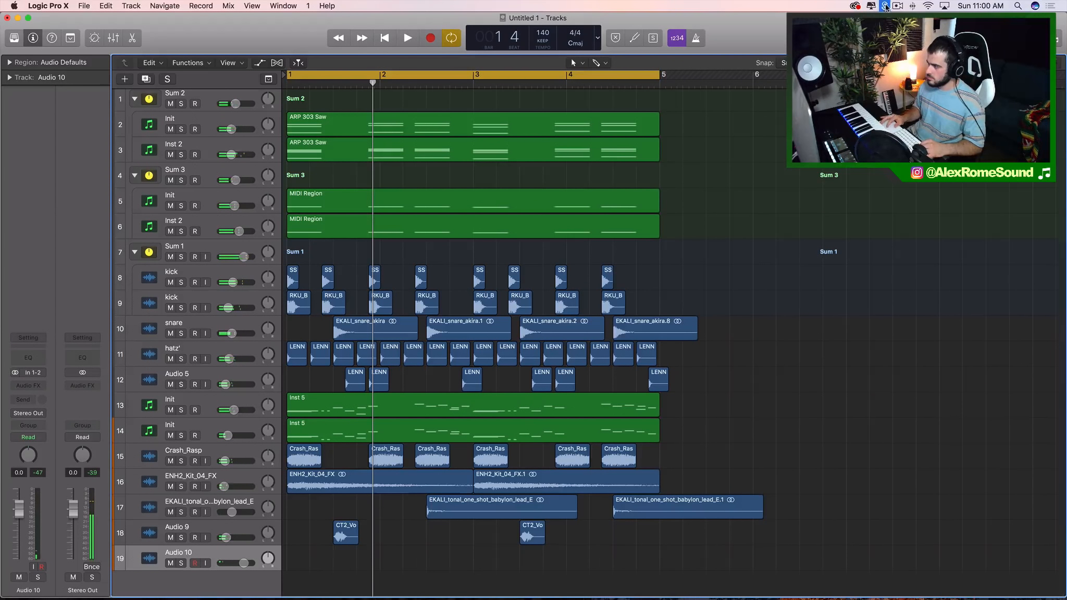
pyautogui.press('super+Tab')
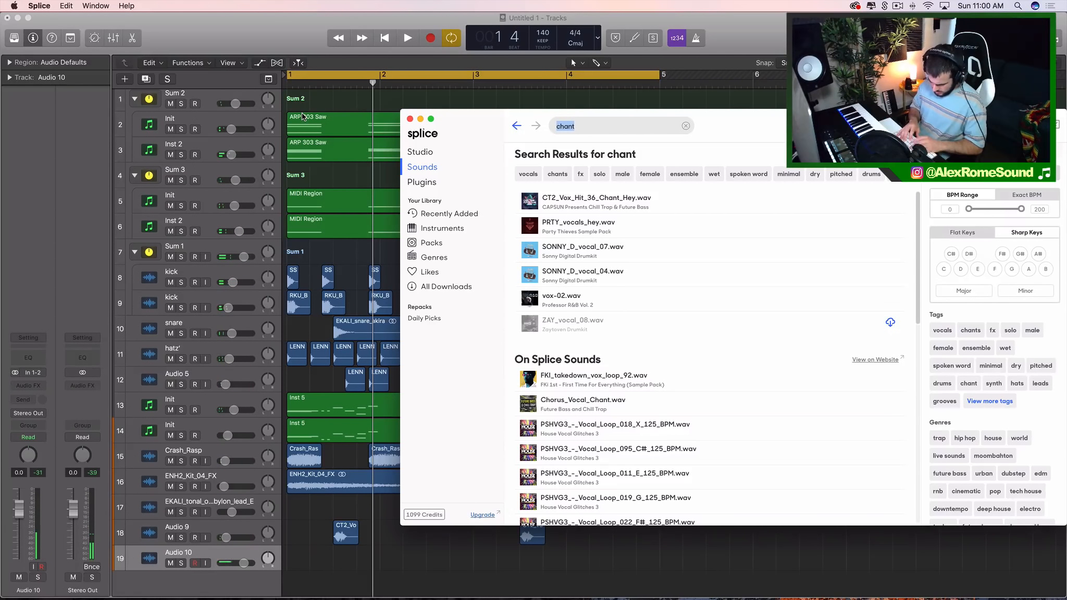
pyautogui.write('o')
pyautogui.press('BackSpace')
pyautogui.write('tom')
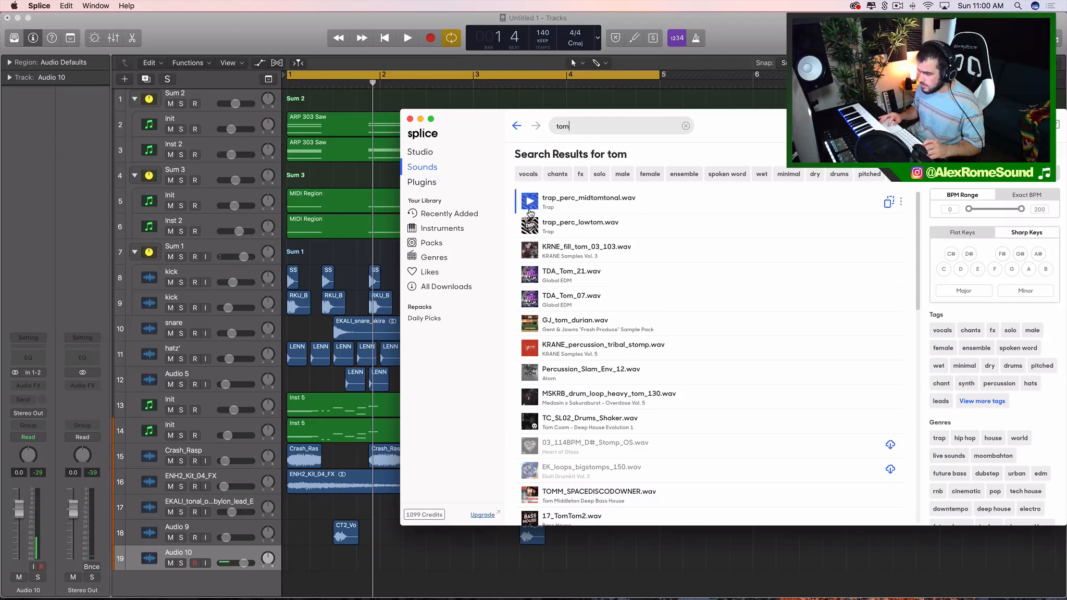
# Audition the tom and percussion samples in the Splice results, including TDA_Tom_07 and KRANE_percussion_tribal_stomp.
pyautogui.click(529, 202)
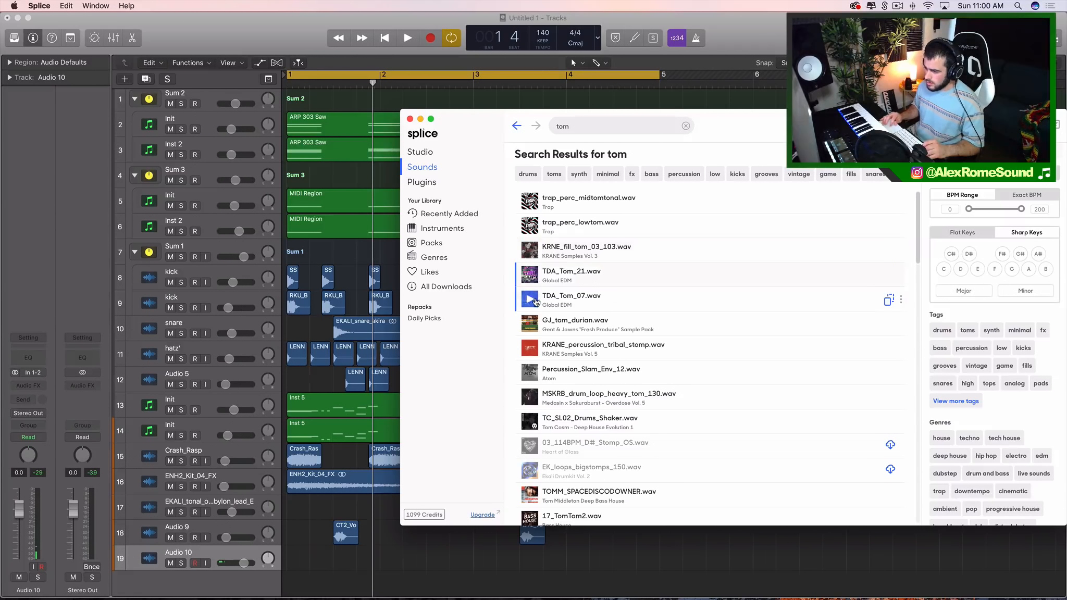
pyautogui.click(530, 304)
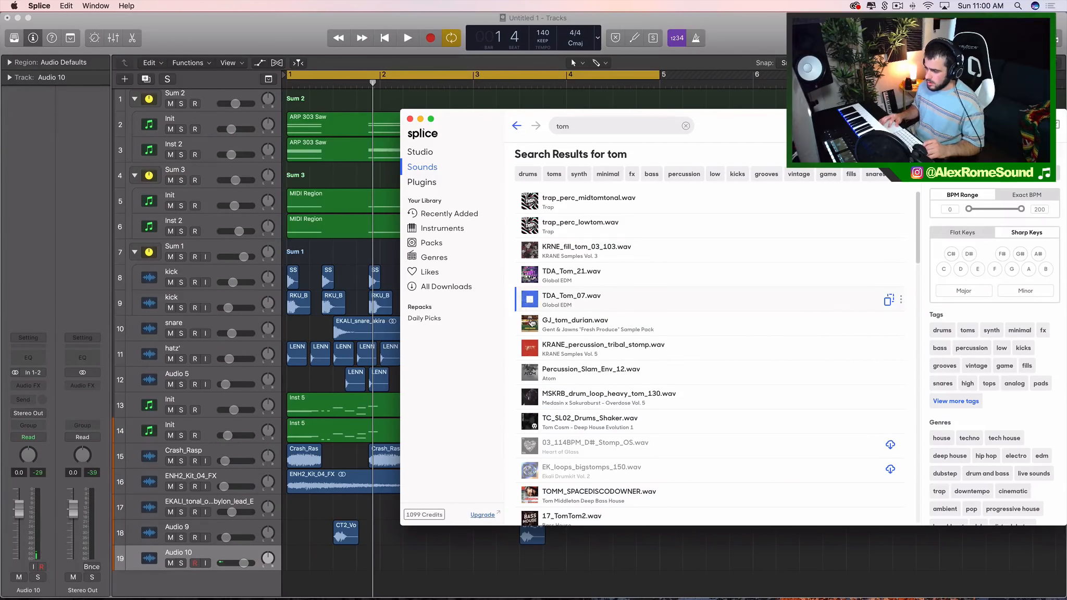
pyautogui.click(531, 325)
pyautogui.click(530, 350)
pyautogui.click(531, 376)
pyautogui.click(531, 400)
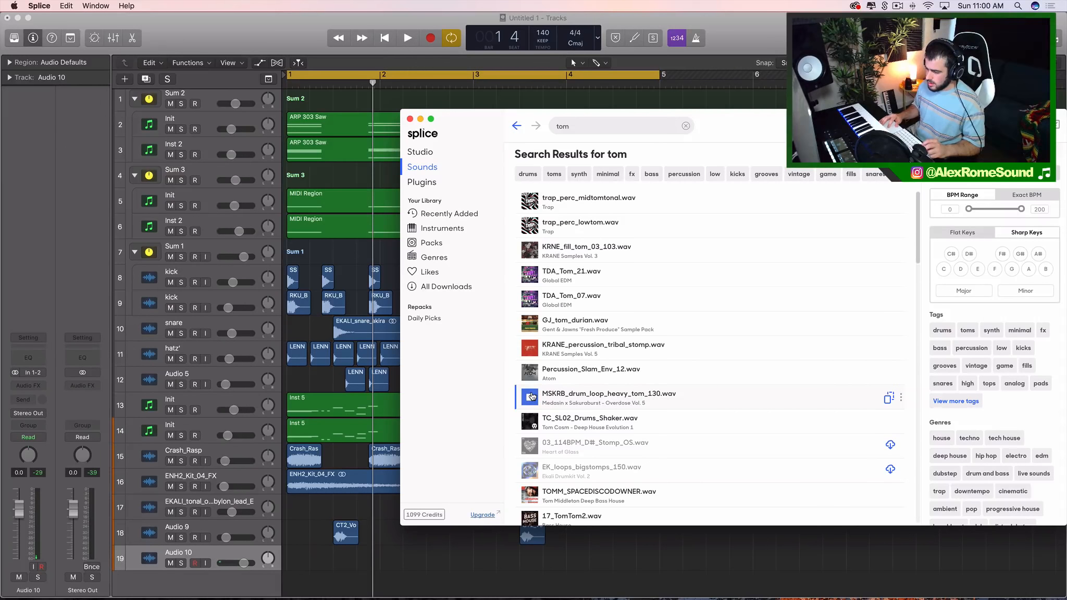
pyautogui.click(535, 358)
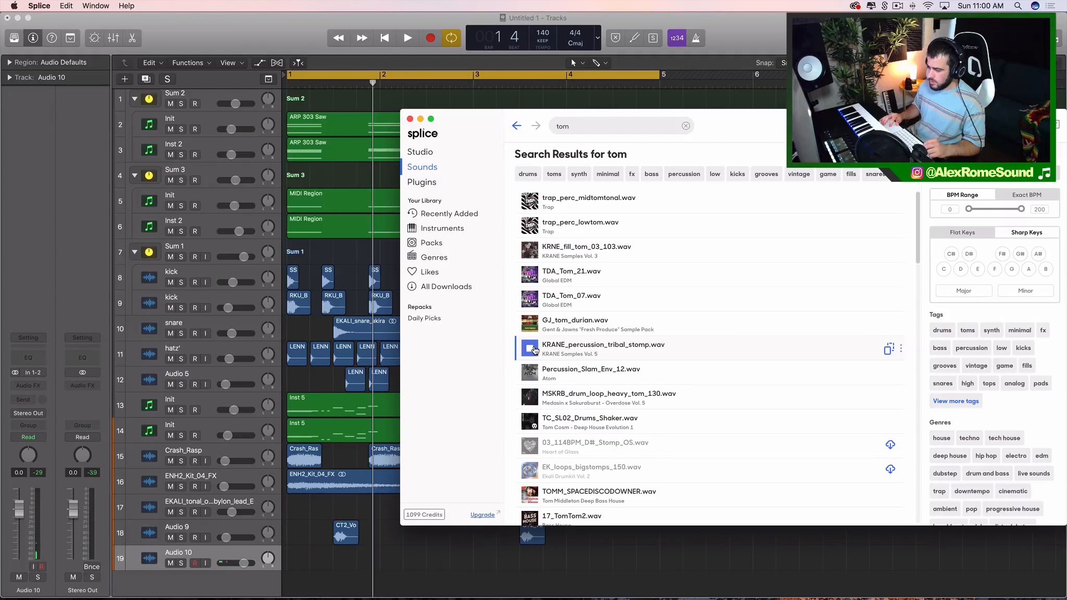
pyautogui.click(534, 304)
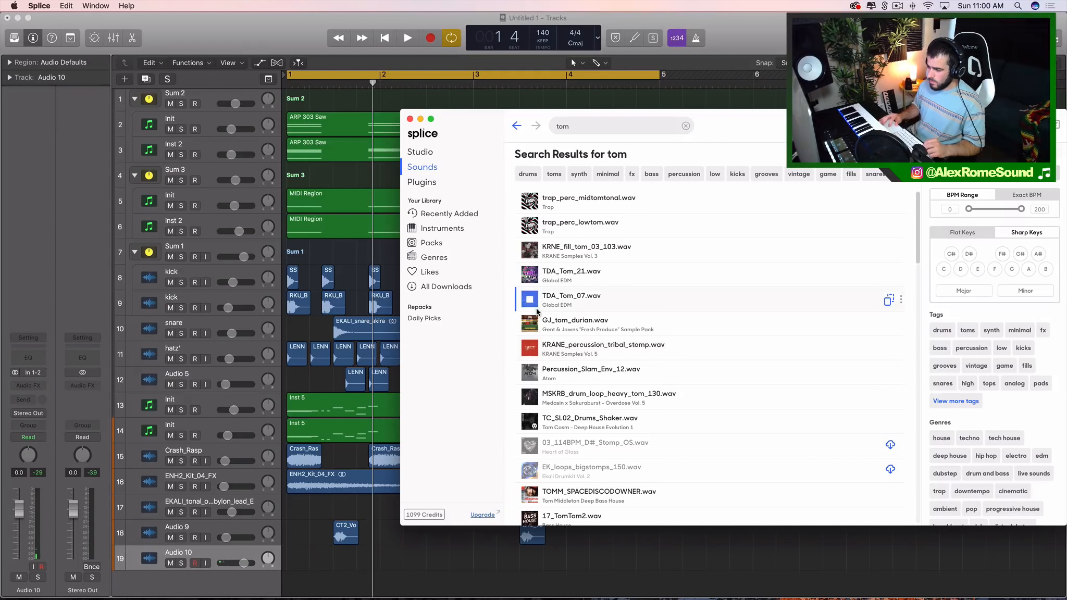
pyautogui.click(537, 281)
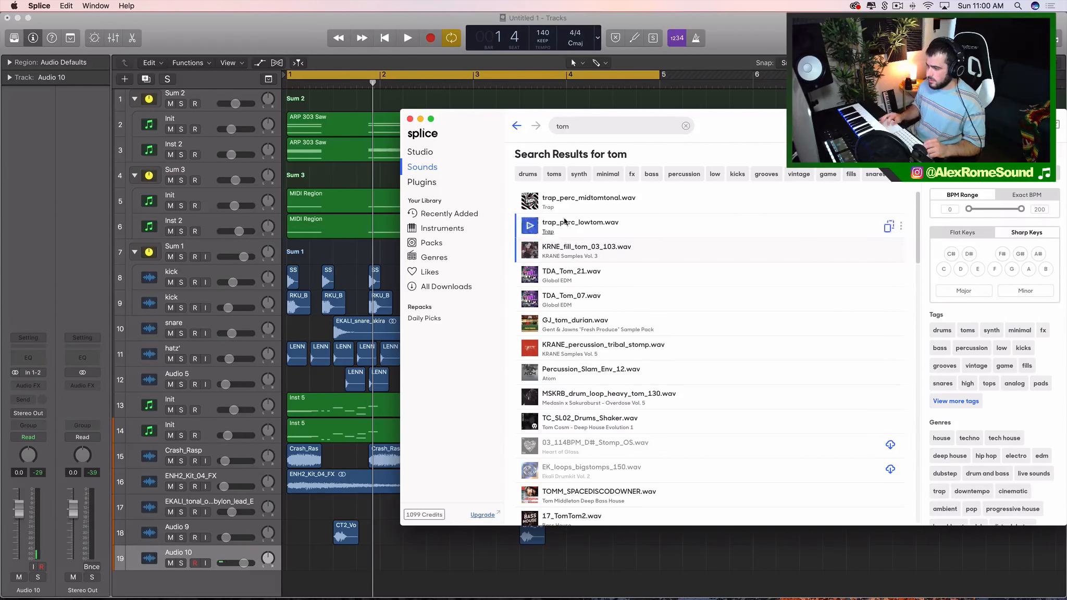
pyautogui.scroll(-1, 585, 254)
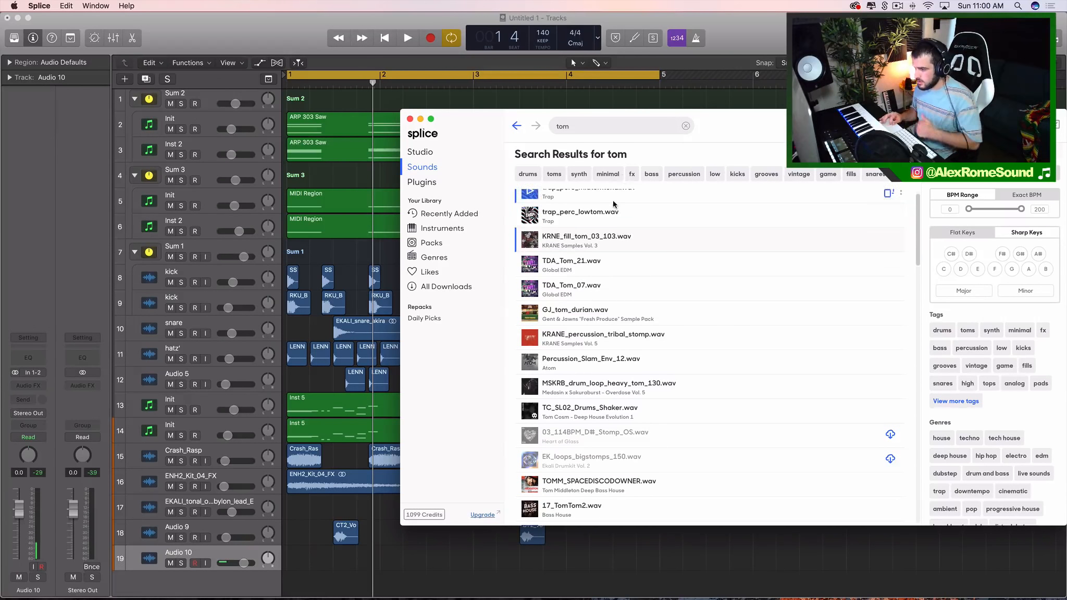
pyautogui.scroll(-4, 607, 208)
pyautogui.scroll(5, 603, 199)
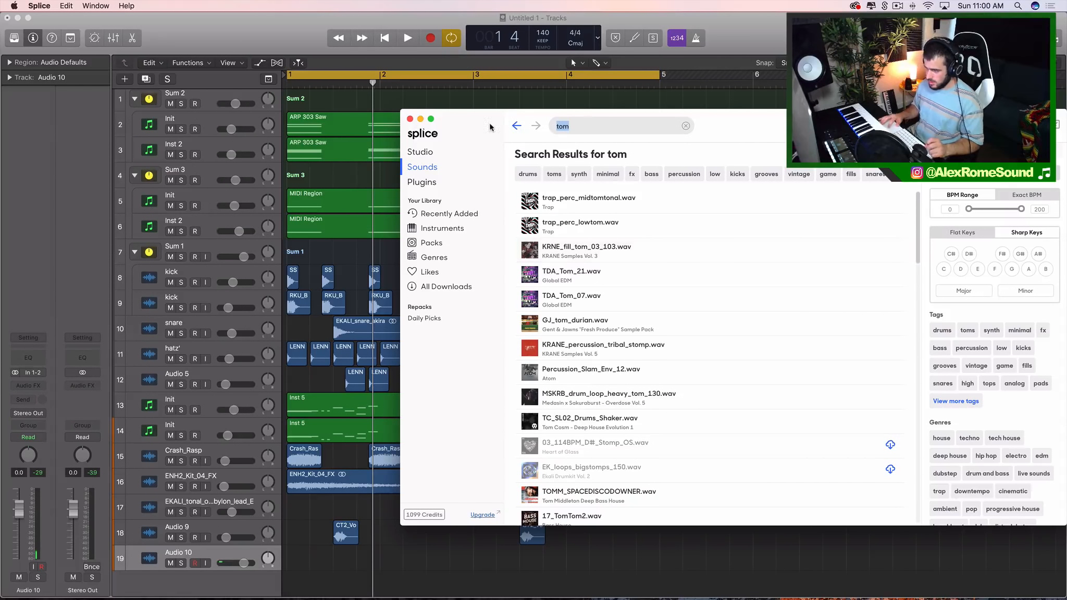
# Search Splice for "perc", bring UMRU_percussion_citi_drumline onto the Audio 10 track half a beat into bar 2, and play the loop.
pyautogui.write('perc')
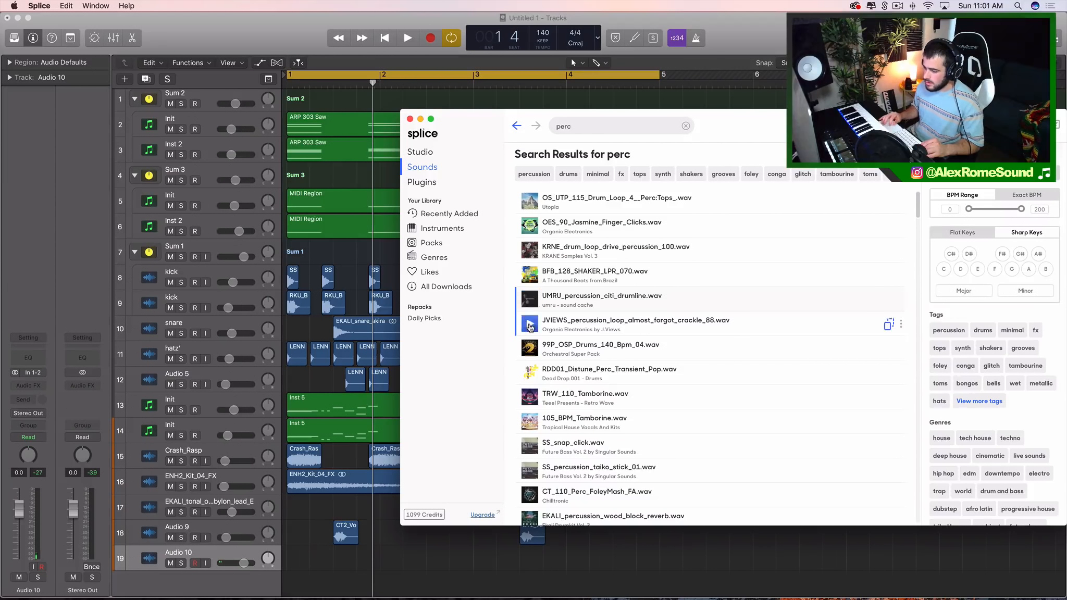
pyautogui.moveTo(588, 302); pyautogui.dragTo(727, 558)
pyautogui.press('space')
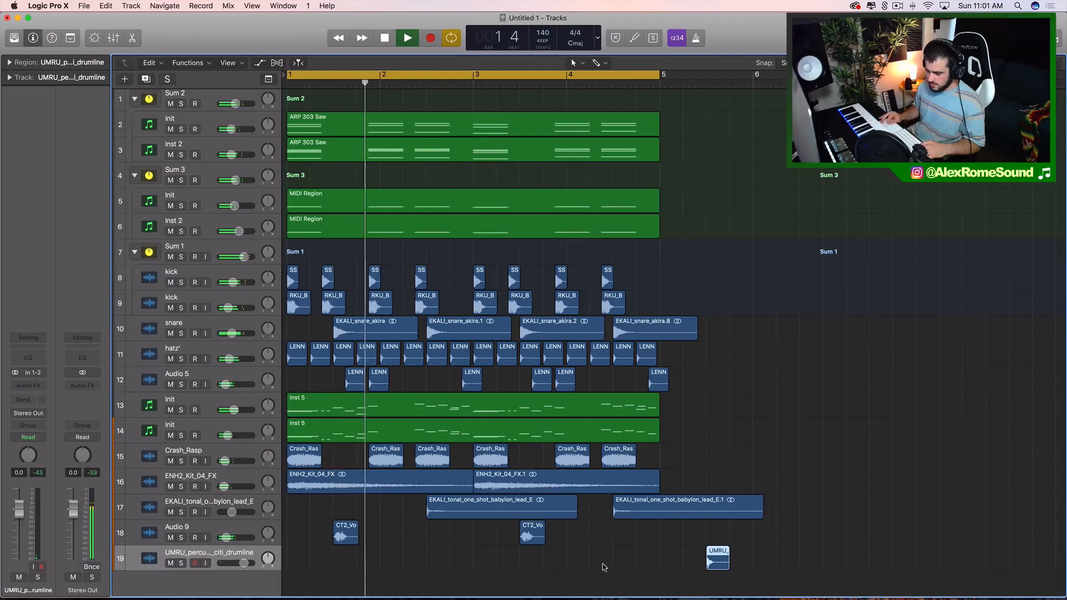
pyautogui.press('space')
pyautogui.moveTo(717, 560); pyautogui.dragTo(399, 561)
pyautogui.press('space')
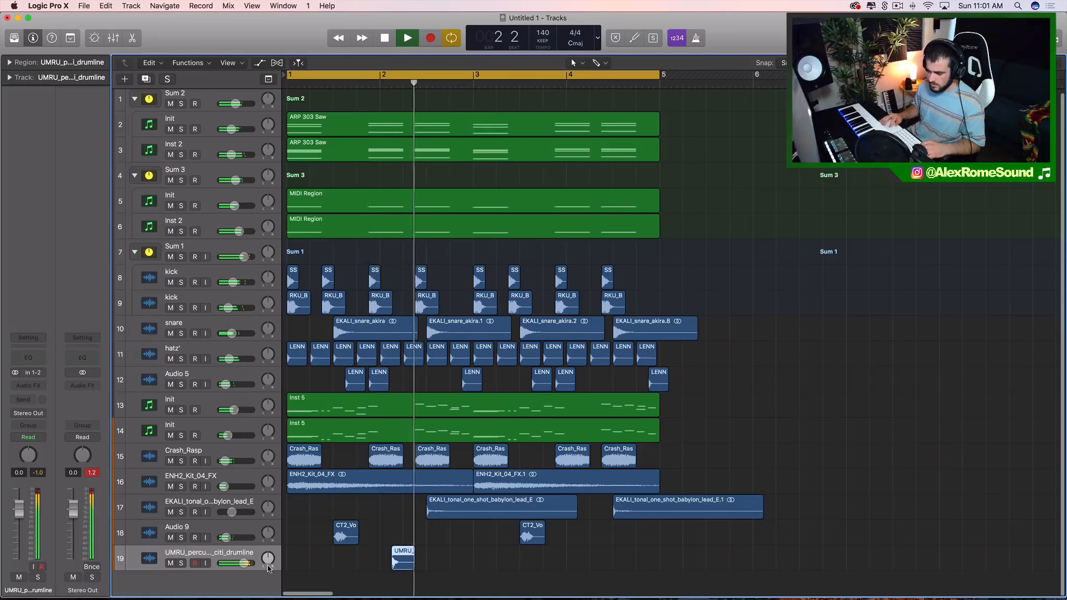
# Lower the UMRU drumline track to -11.6 dB and copy its hit into bar 4, half a beat in and half a beat before bar 5.
pyautogui.press('space')
pyautogui.press('space')
pyautogui.moveTo(243, 563); pyautogui.dragTo(231, 563)
pyautogui.moveTo(404, 564); pyautogui.dragTo(662, 561)
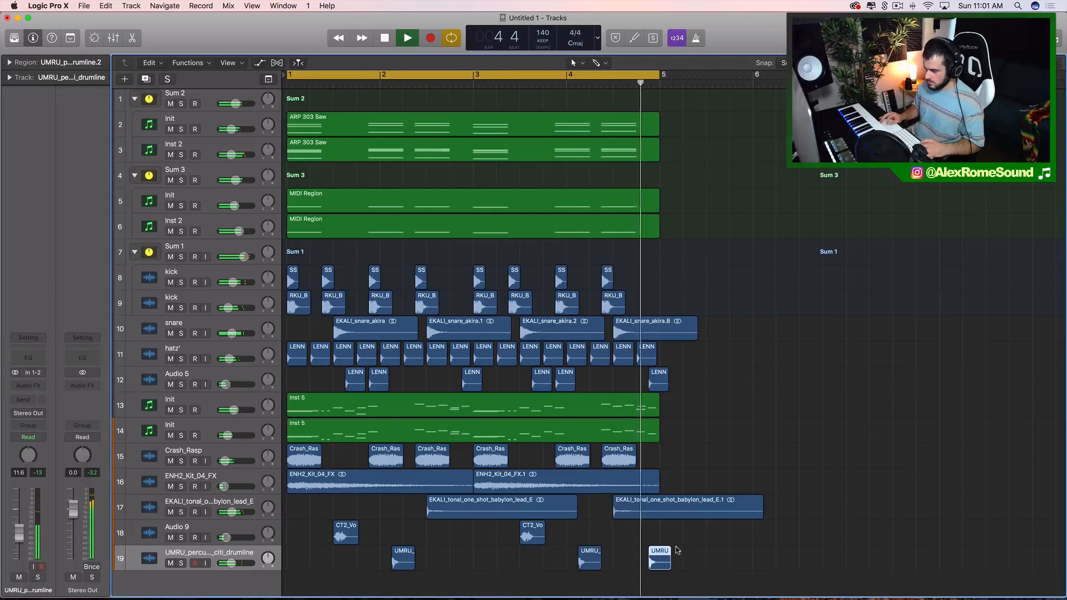
# Add another drumline hit on beat 4 of bar 4, shortened by the following one, and set the track volume to -14.2 dB.
pyautogui.press('space')
pyautogui.moveTo(660, 555)
pyautogui.mouseDown()
pyautogui.moveTo(643, 556)
pyautogui.moveTo(655, 559)
pyautogui.mouseUp()
pyautogui.press('super+r')
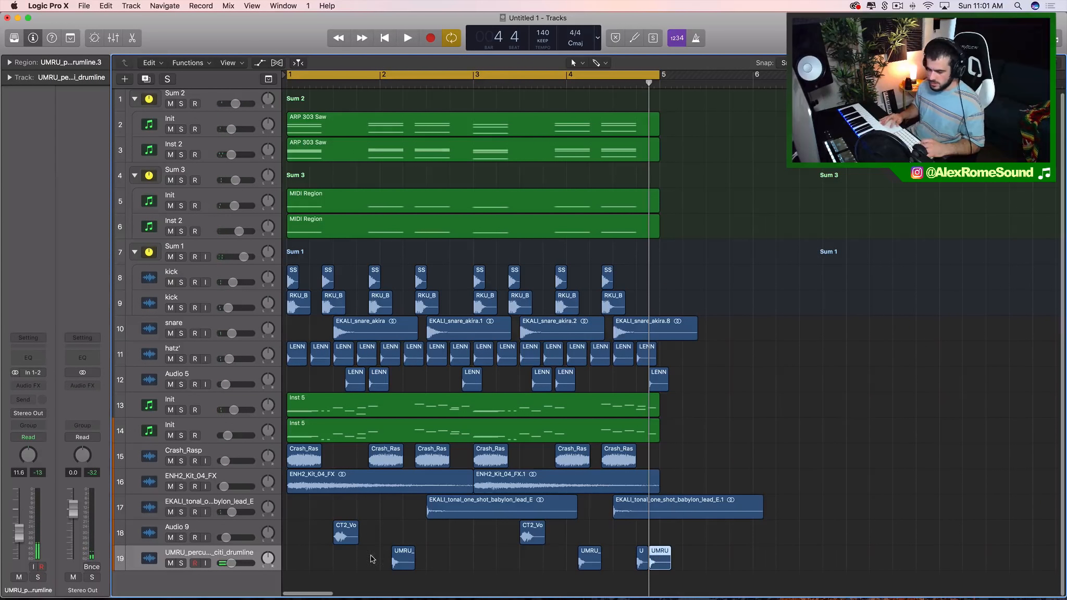
pyautogui.moveTo(229, 563); pyautogui.dragTo(229, 563)
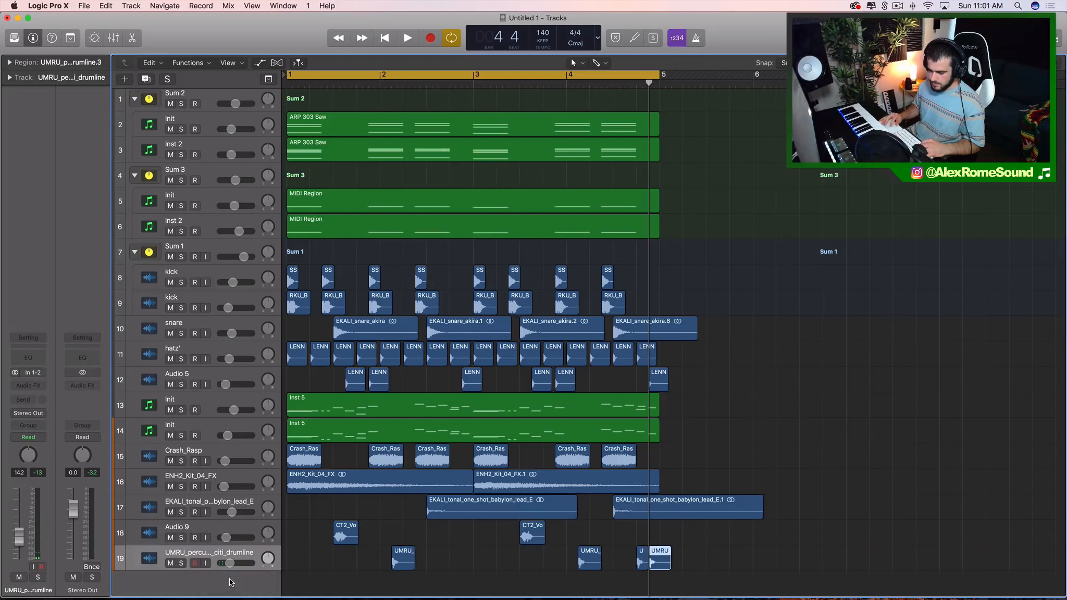
# Add a new audio track below the drumline track, play the loop, and switch to Splice to search for "open".
pyautogui.doubleClick(232, 582)
pyautogui.press('space')
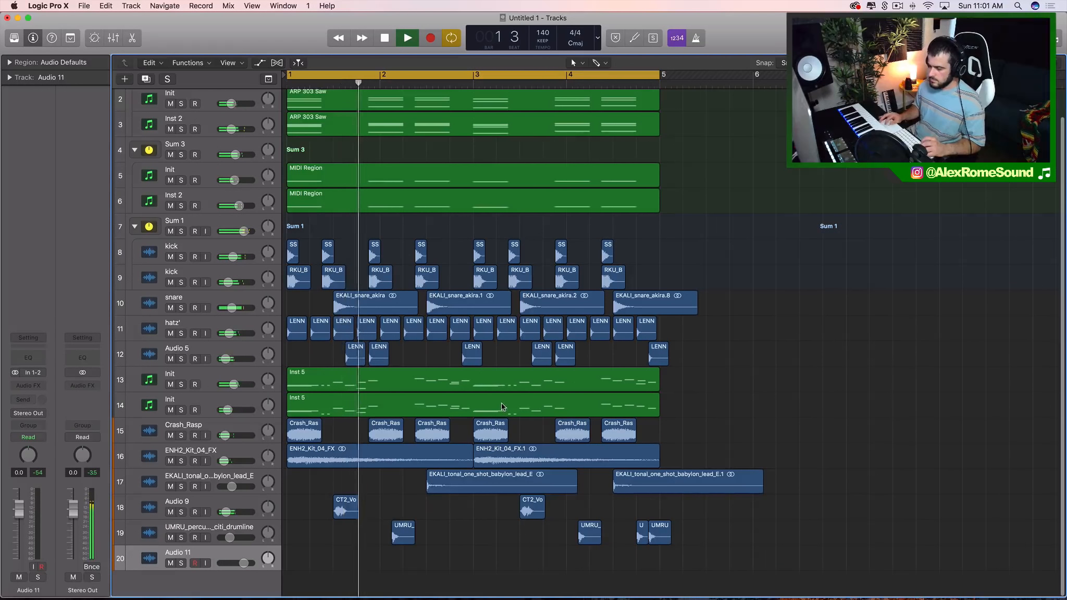
pyautogui.scroll(-1, 502, 407)
pyautogui.press('space')
pyautogui.click(883, 5)
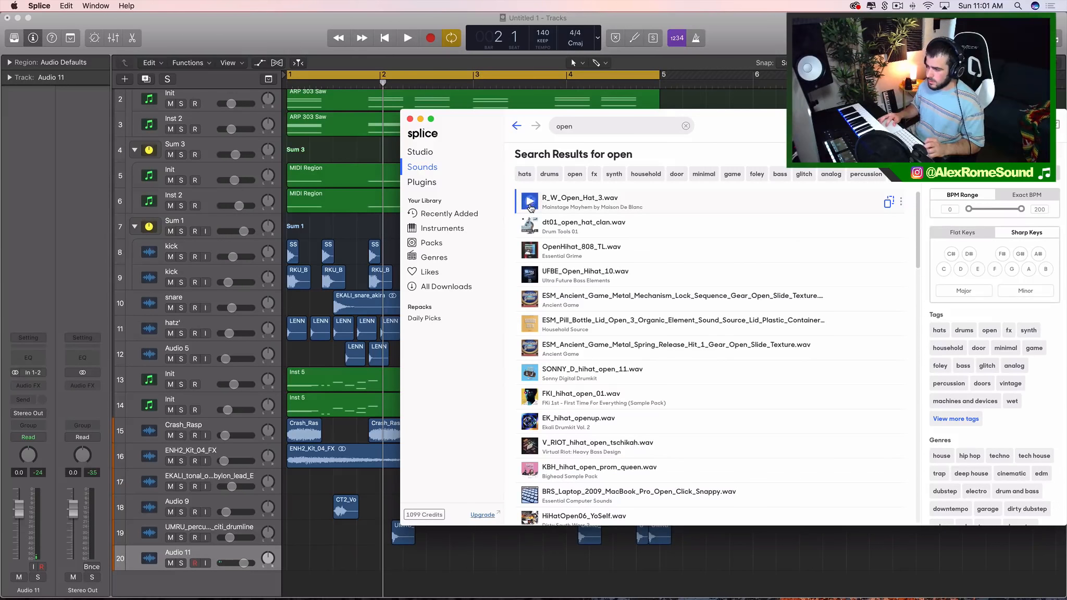
# Bring R_W_Open_Hat_3 onto the Audio 11 track and repeat it every two beats across all four bars.
pyautogui.moveTo(563, 199); pyautogui.dragTo(385, 553)
pyautogui.press('super+r')
pyautogui.press('space')
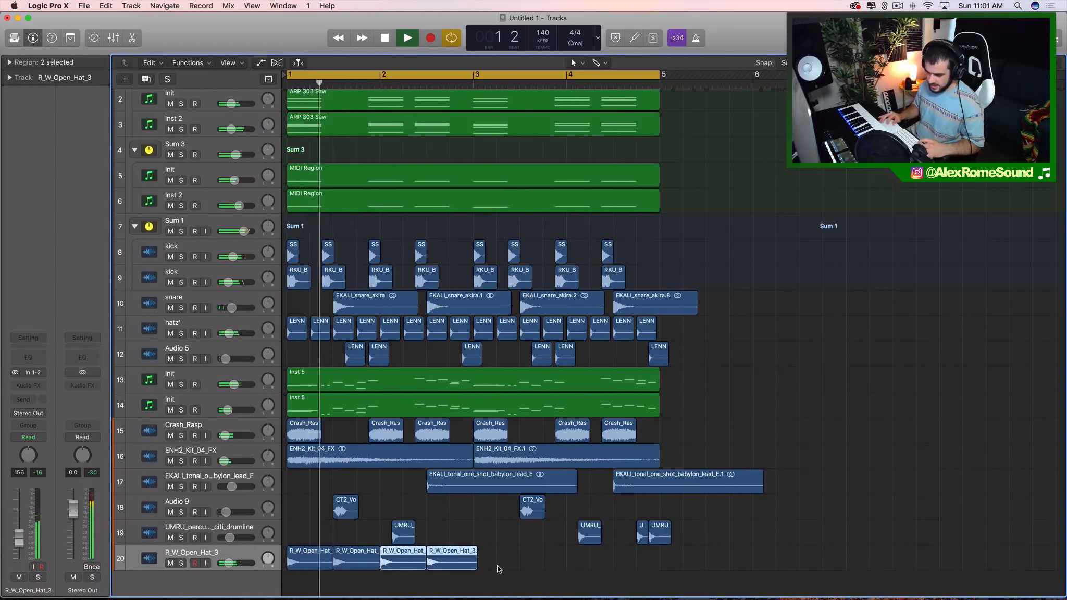
pyautogui.moveTo(497, 565); pyautogui.dragTo(312, 565)
pyautogui.press('super+r')
pyautogui.moveTo(491, 558); pyautogui.dragTo(486, 560)
pyautogui.press('space')
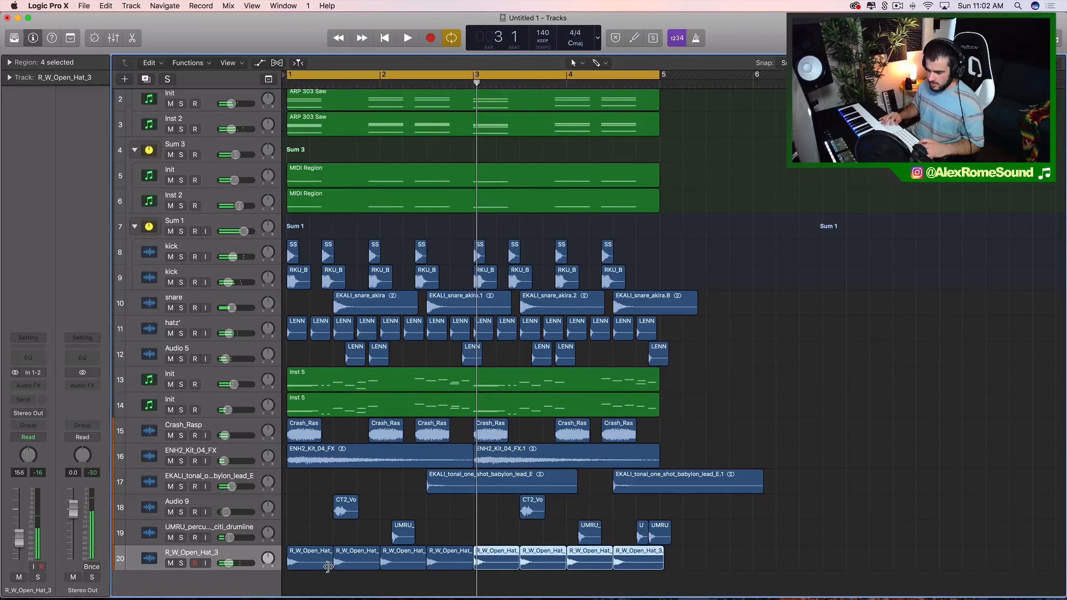
# Shorten the first open hat region to one beat and repeat it on every beat through bar 4.
pyautogui.moveTo(328, 566); pyautogui.dragTo(304, 569)
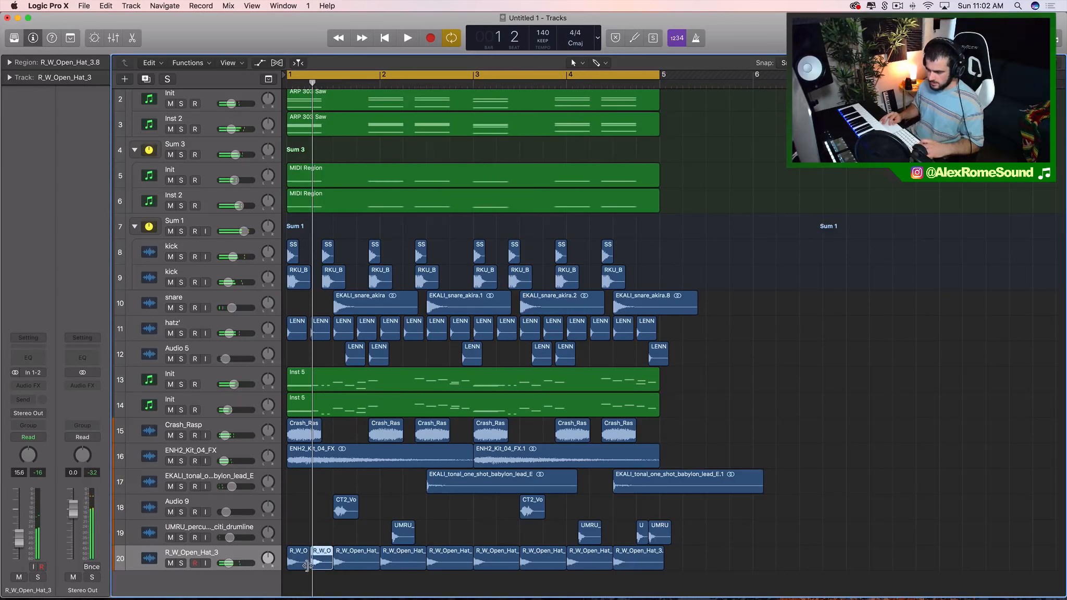
pyautogui.press('super+r')
pyautogui.press('super+r')
pyautogui.press('super+r')
pyautogui.press('super+r')
pyautogui.press('space')
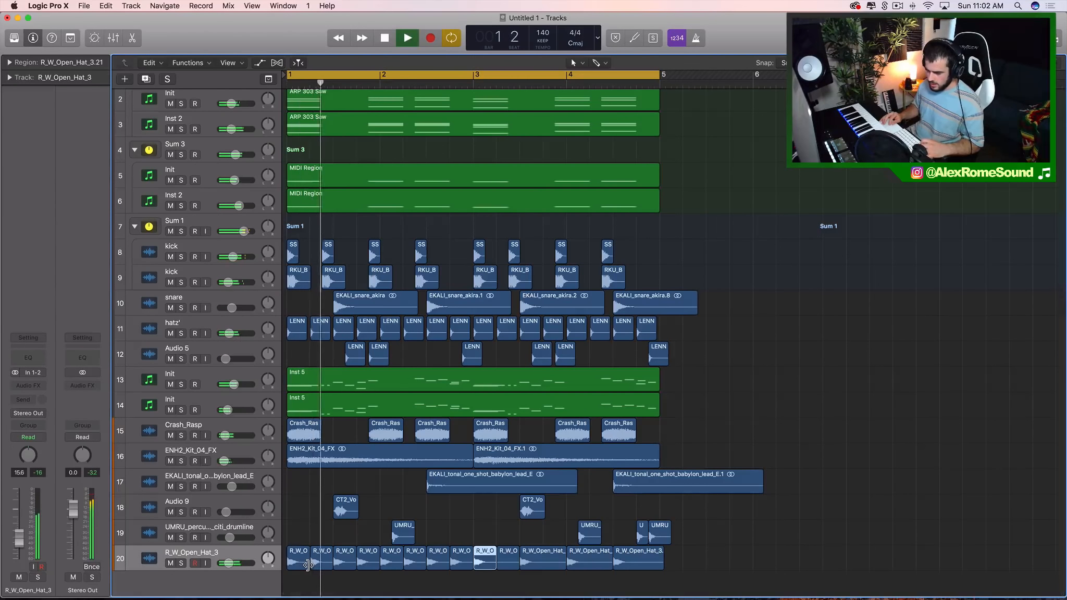
pyautogui.press('super+r')
pyautogui.press('super+r')
pyautogui.press('super+r')
pyautogui.press('super+r')
pyautogui.press('super+r')
pyautogui.press('super+r')
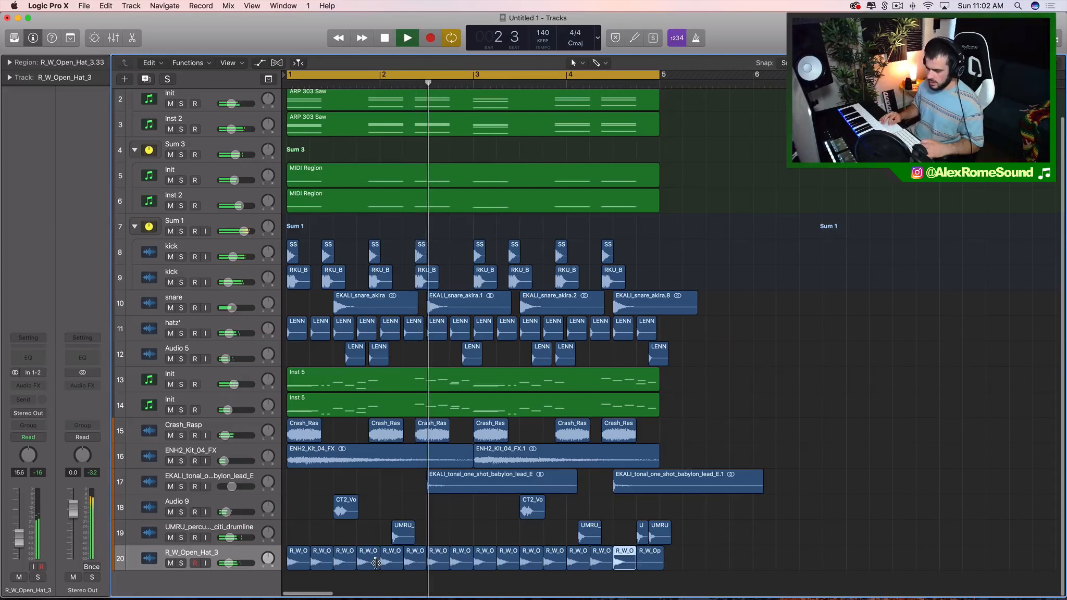
pyautogui.press('super+r')
pyautogui.press('space')
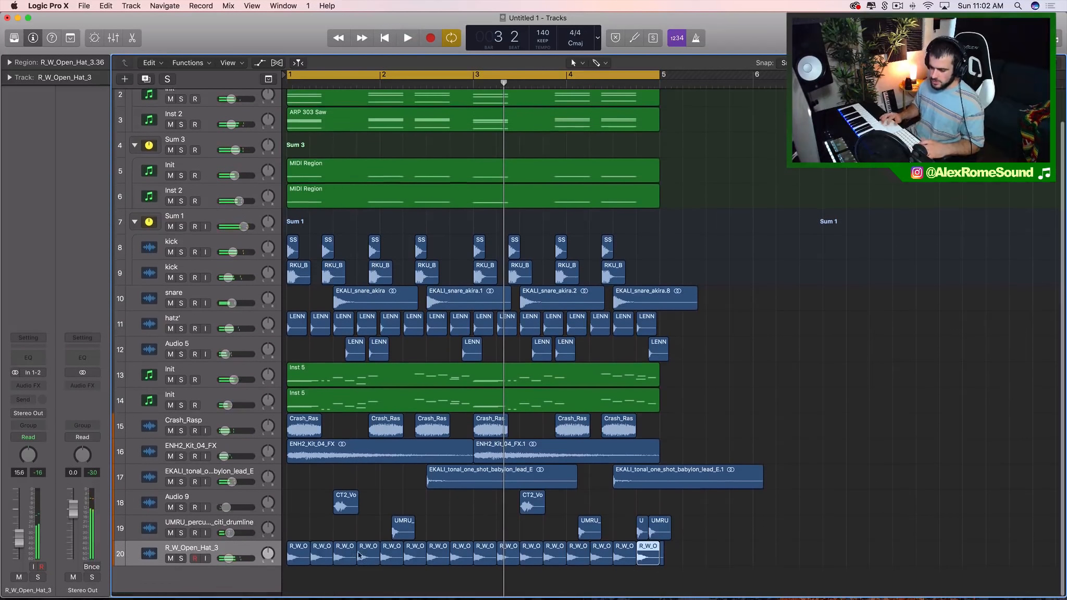
# Lower the open hat track's volume slightly, play the loop, and add a new audio track below it.
pyautogui.moveTo(228, 563); pyautogui.dragTo(226, 567)
pyautogui.press('space')
pyautogui.press('alt+super+a')
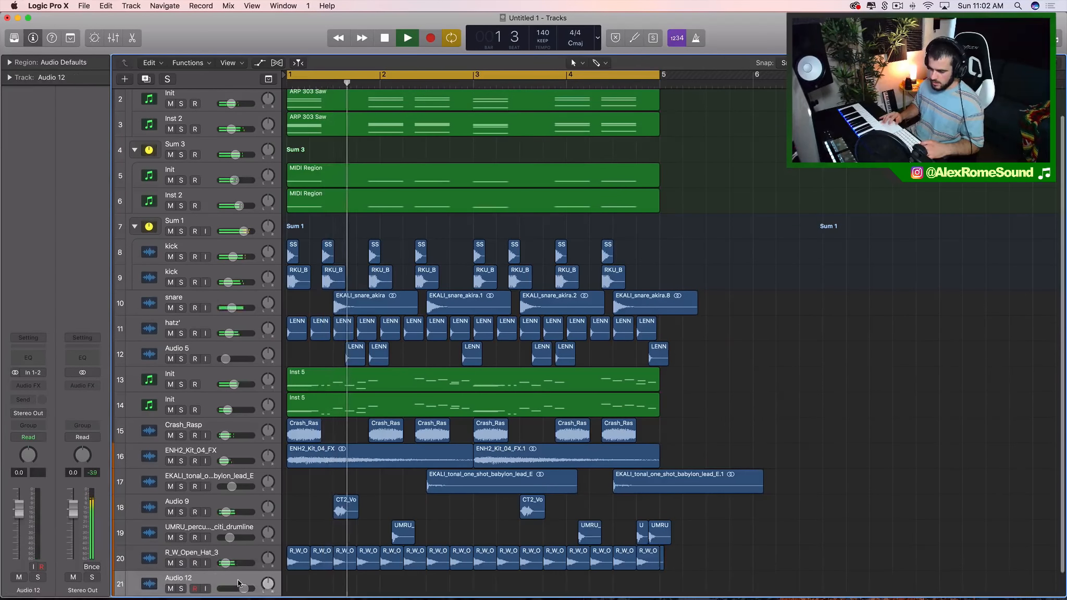
pyautogui.scroll(-1, 596, 310)
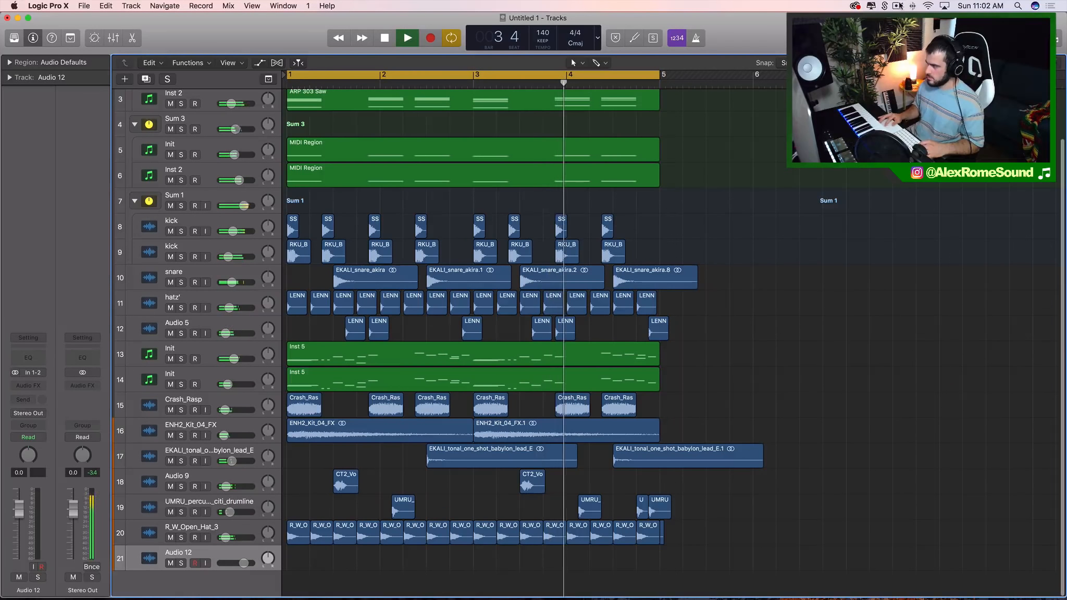
# Stop playback, switch to Splice, search for "perc", and audition the percussion and shaker samples.
pyautogui.press('space')
pyautogui.press('super+Tab')
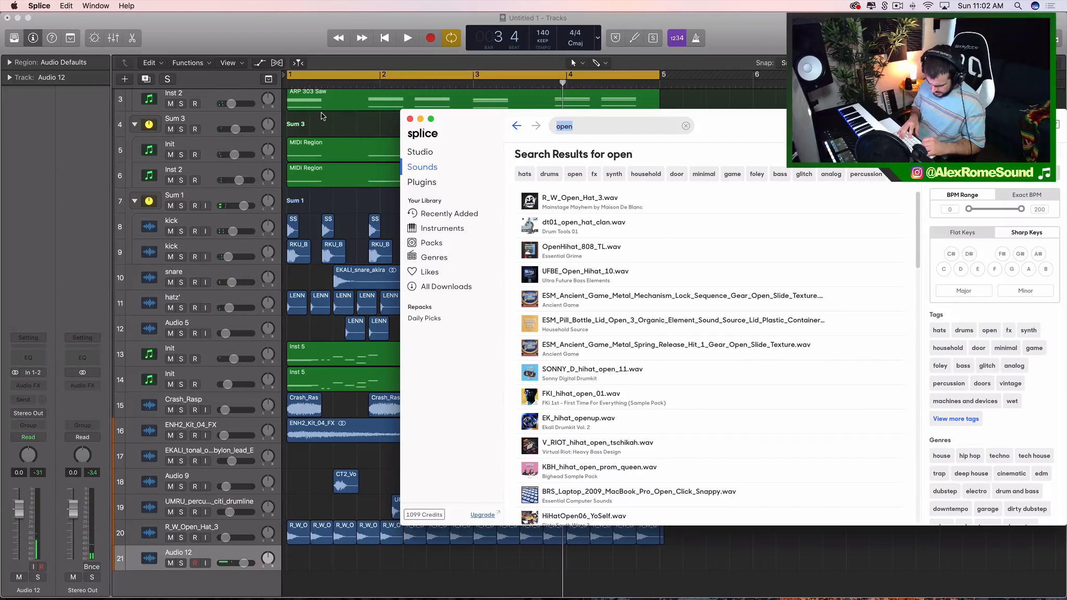
pyautogui.write('perc')
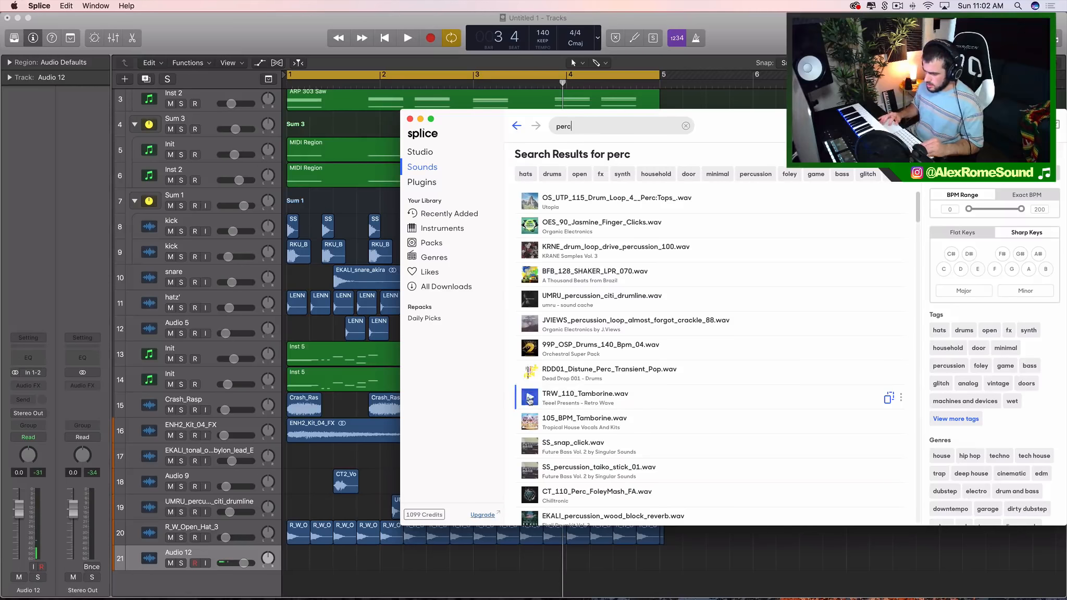
pyautogui.click(529, 398)
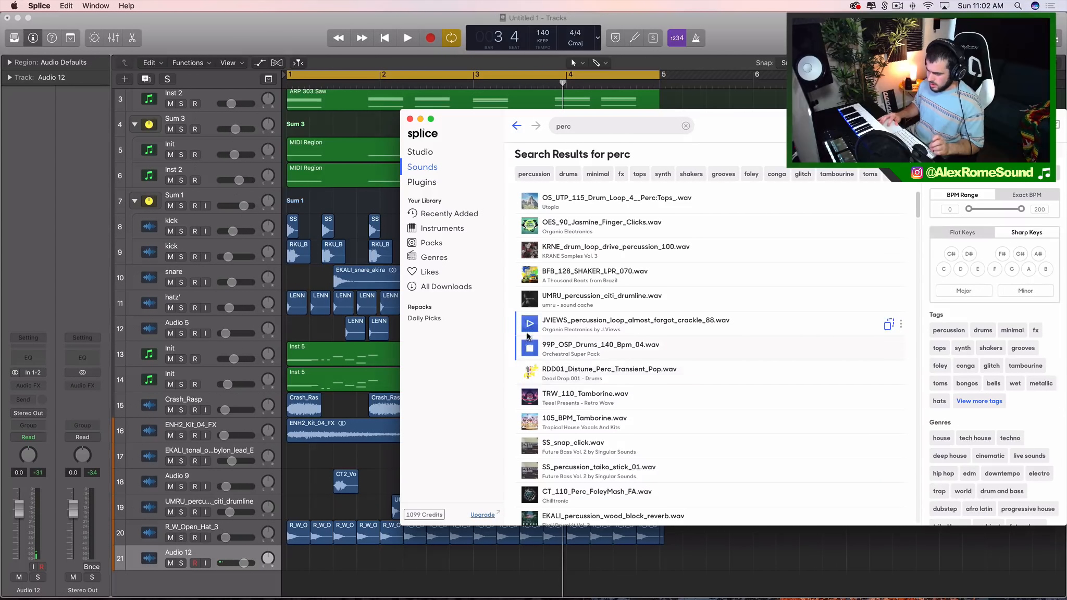
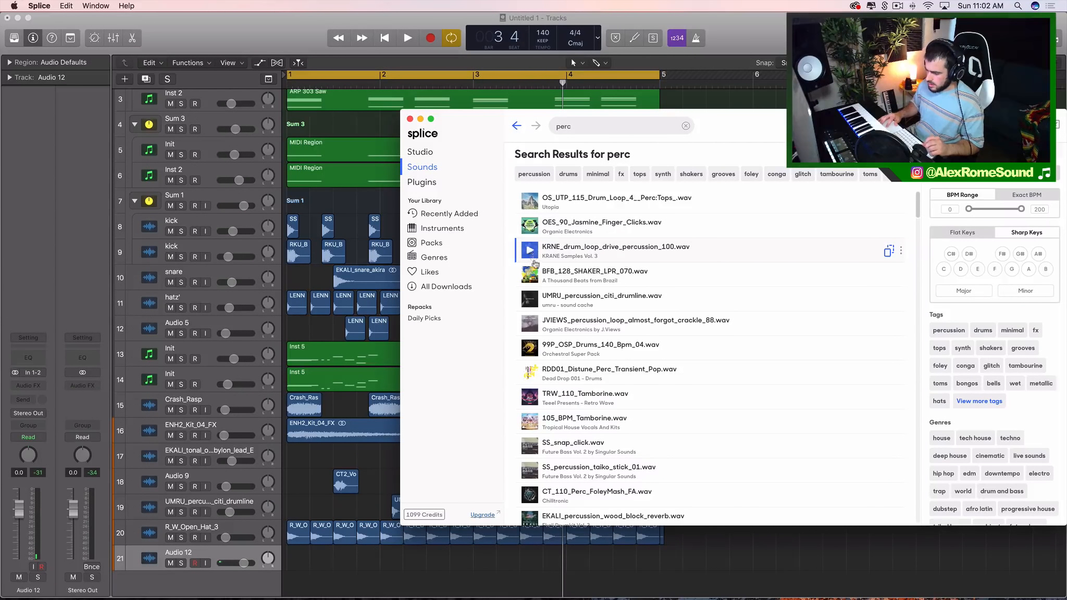
pyautogui.scroll(-4, 532, 287)
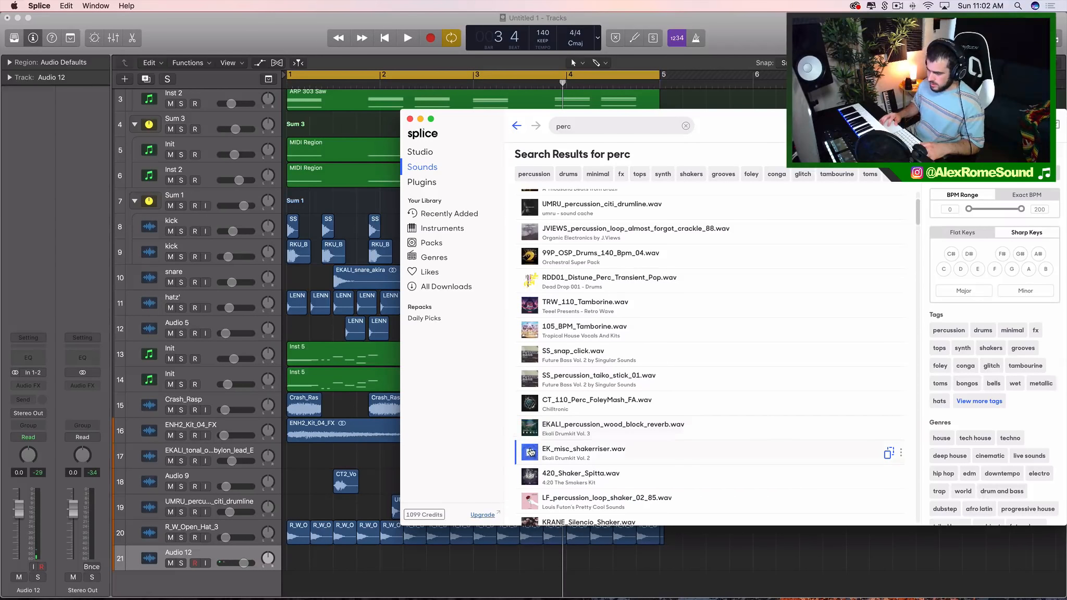
# Bring EKALI_percussion_wood_block_reverb onto the Audio 12 track half a beat before bar 2 and play the loop.
pyautogui.moveTo(416, 566)
pyautogui.mouseDown()
pyautogui.moveTo(341, 559)
pyautogui.moveTo(495, 567)
pyautogui.moveTo(362, 553)
pyautogui.moveTo(458, 559)
pyautogui.moveTo(401, 557)
pyautogui.moveTo(415, 561)
pyautogui.mouseUp()
pyautogui.click(358, 556)
pyautogui.press('space')
pyautogui.press('space')
pyautogui.press('space')
pyautogui.press('space')
pyautogui.press('space')
pyautogui.press('space')
pyautogui.press('space')
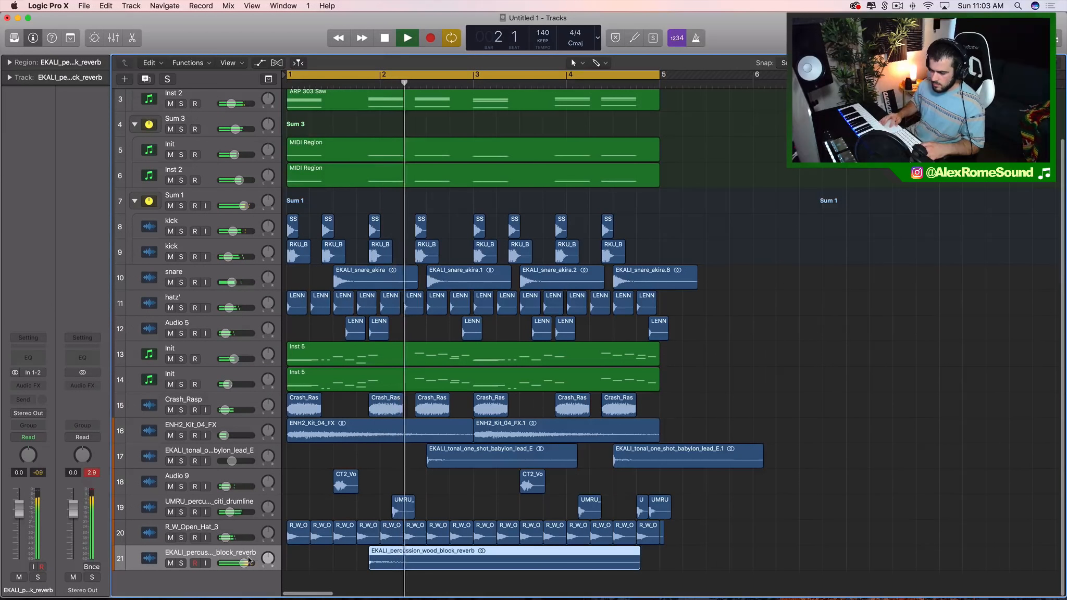
# Move the wood block region to position 1 3 3 1 and lower its track volume to -16.8 dB while checking the loop.
pyautogui.press('space')
pyautogui.press('space')
pyautogui.moveTo(244, 563); pyautogui.dragTo(229, 563)
pyautogui.press('space')
pyautogui.moveTo(398, 566); pyautogui.dragTo(361, 558)
pyautogui.press('space')
pyautogui.press('space')
pyautogui.press('super+Right')
pyautogui.press('super+Right')
pyautogui.press('super+Right')
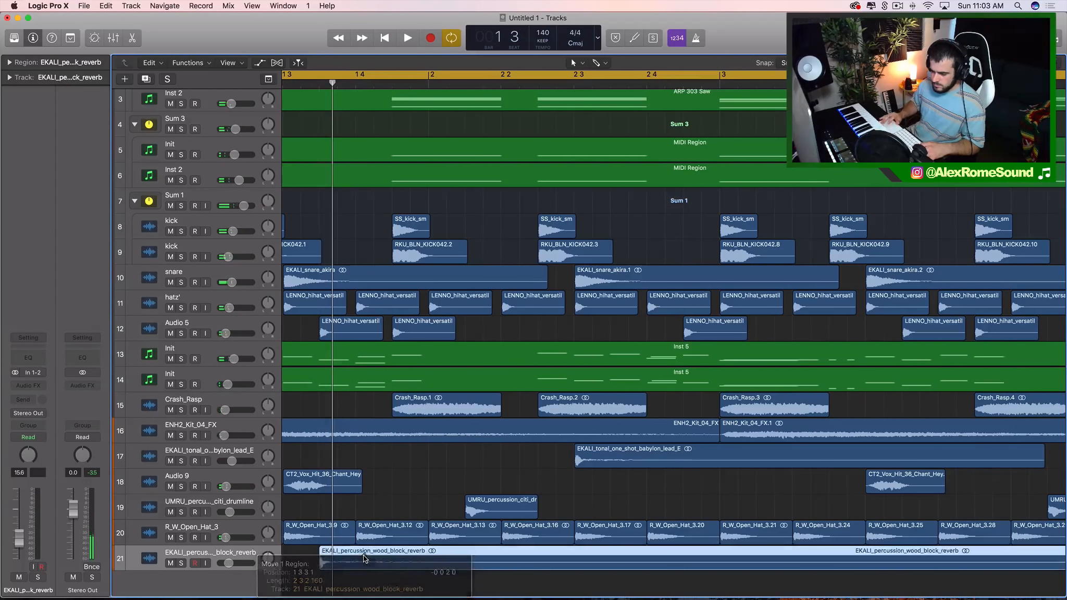
pyautogui.press('space')
pyautogui.moveTo(226, 563); pyautogui.dragTo(227, 563)
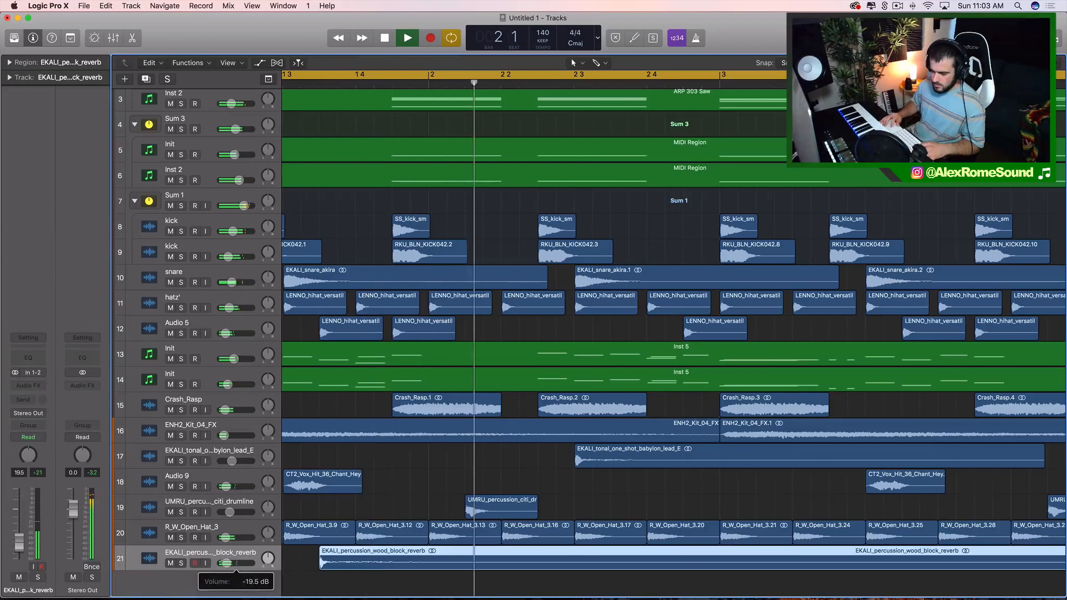
# Repeat the wood block region and move the copy to position 3 4 3 1.
pyautogui.press('super+Left')
pyautogui.press('super+Left')
pyautogui.press('super+Left')
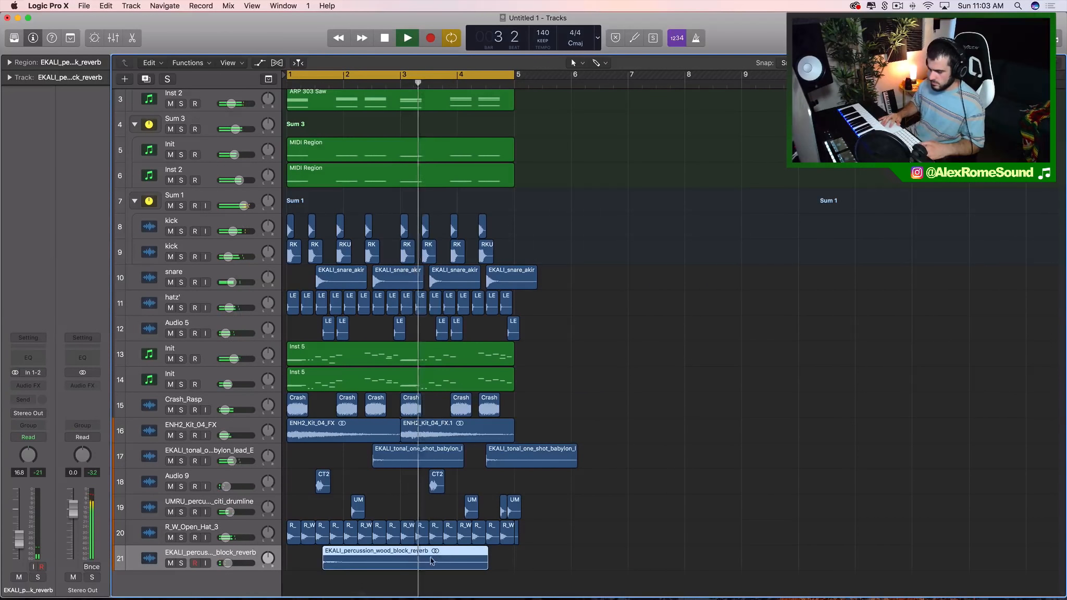
pyautogui.press('super+r')
pyautogui.press('space')
pyautogui.press('super+Right')
pyautogui.press('super+Right')
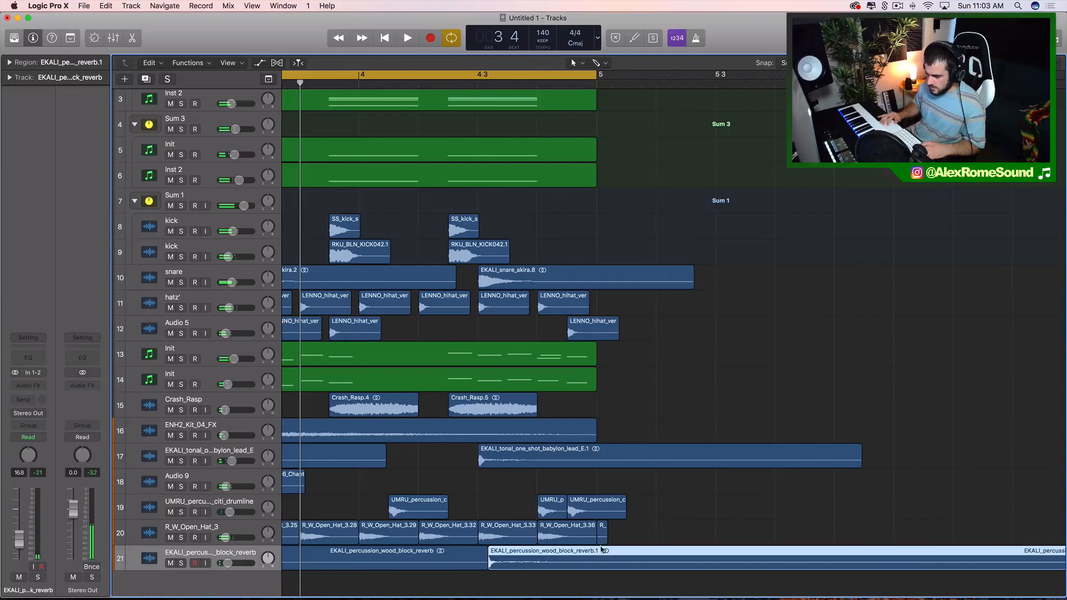
pyautogui.hscroll(-2, 602, 549)
pyautogui.moveTo(546, 556); pyautogui.dragTo(413, 557)
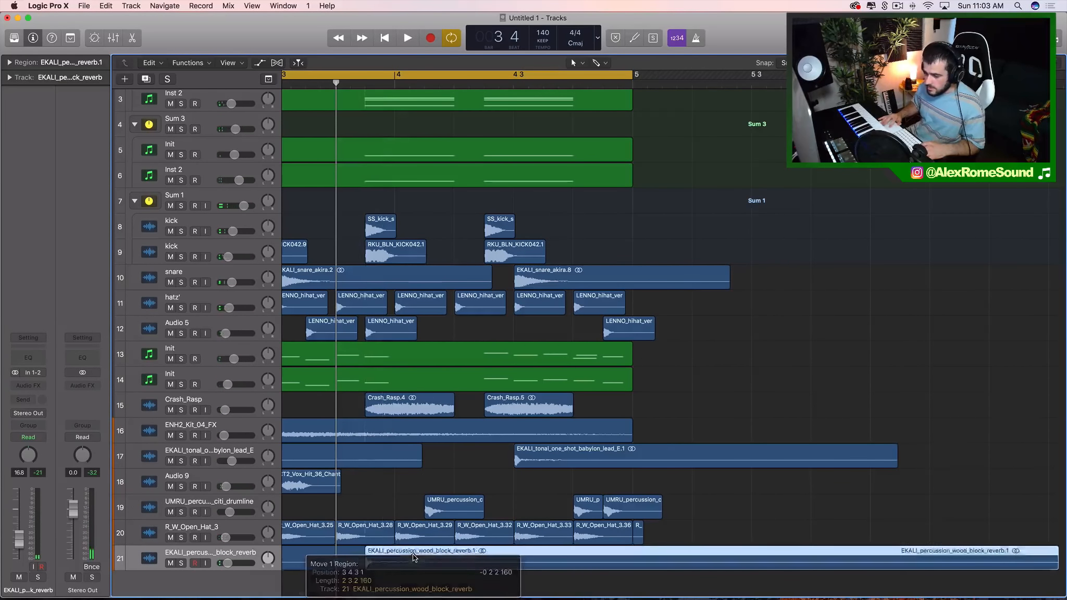
# Move the copied wood block region one beat earlier, to half a beat past beat 3 of bar 3.
pyautogui.press('super+Left')
pyautogui.press('super+Left')
pyautogui.press('super+Left')
pyautogui.press('super+Left')
pyautogui.press('super+Left')
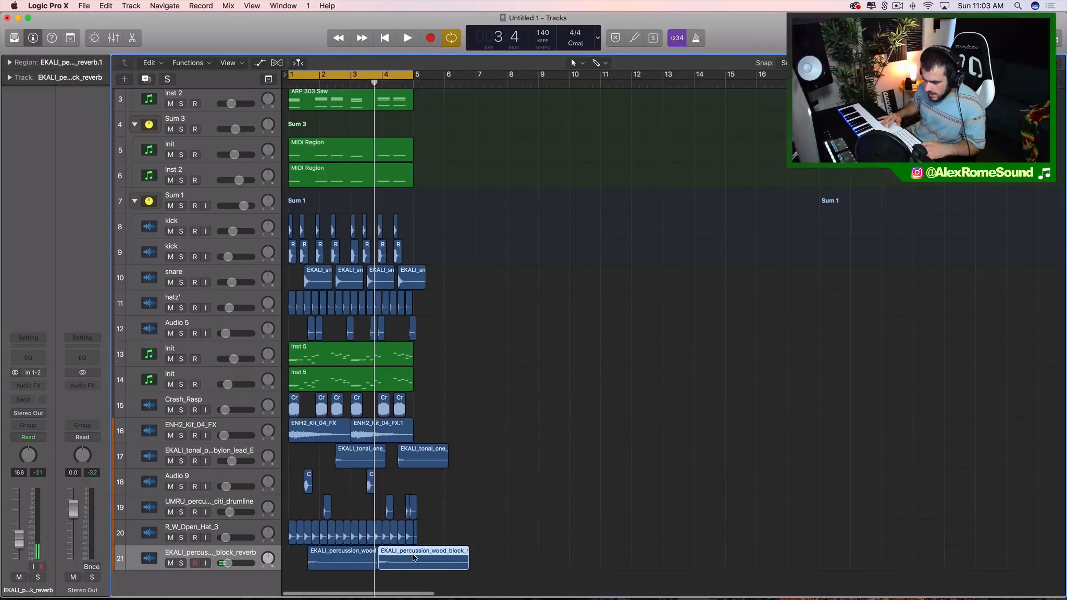
pyautogui.press('super+Right')
pyautogui.press('super+Right')
pyautogui.press('super+Right')
pyautogui.press('super+Right')
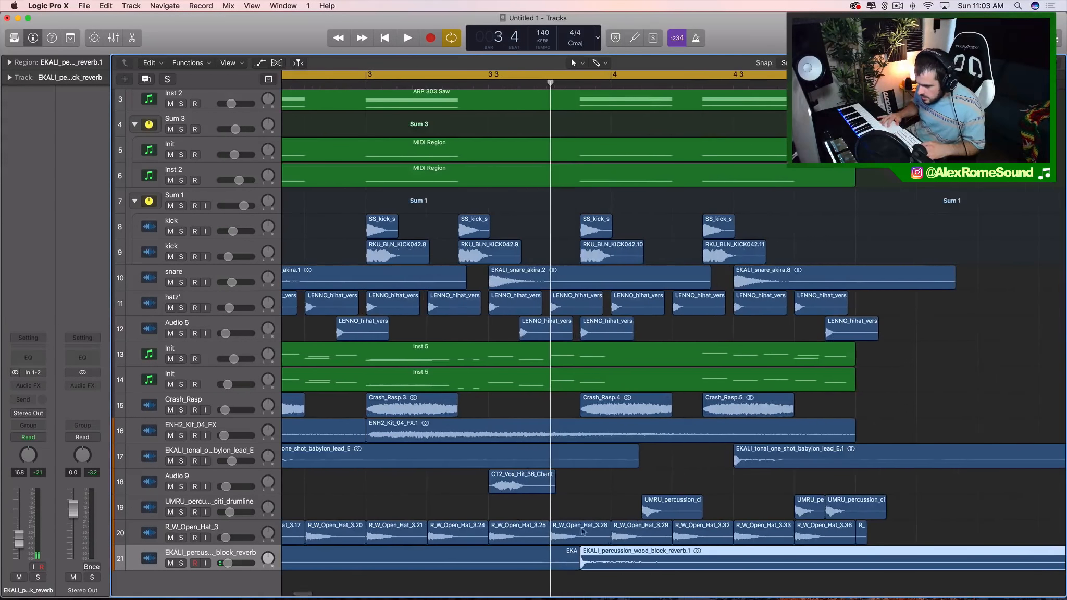
pyautogui.moveTo(601, 558); pyautogui.dragTo(563, 559)
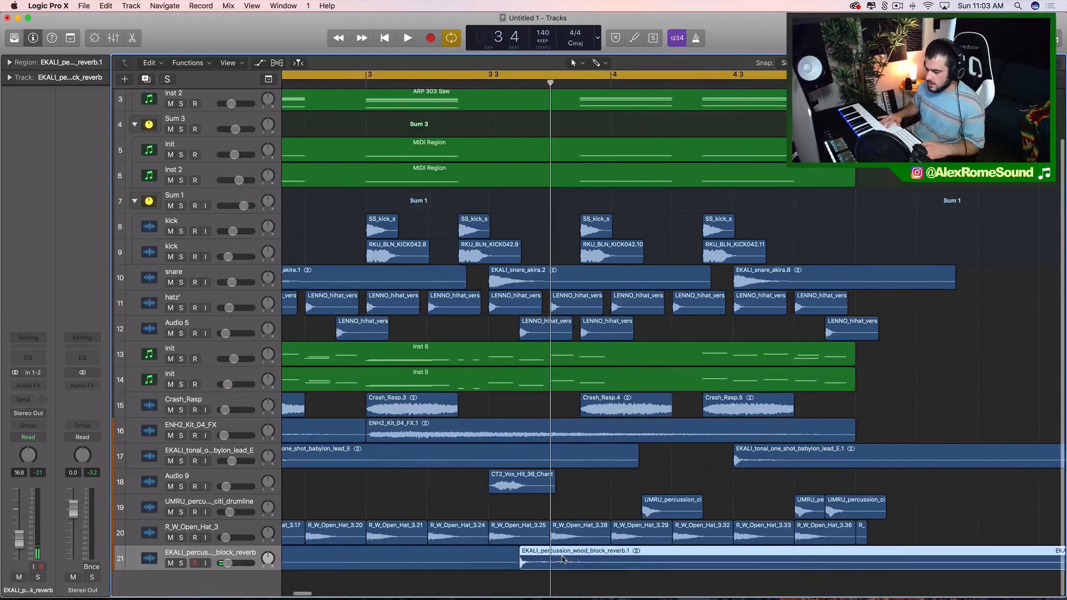
pyautogui.press('super+Left')
pyautogui.press('super+Left')
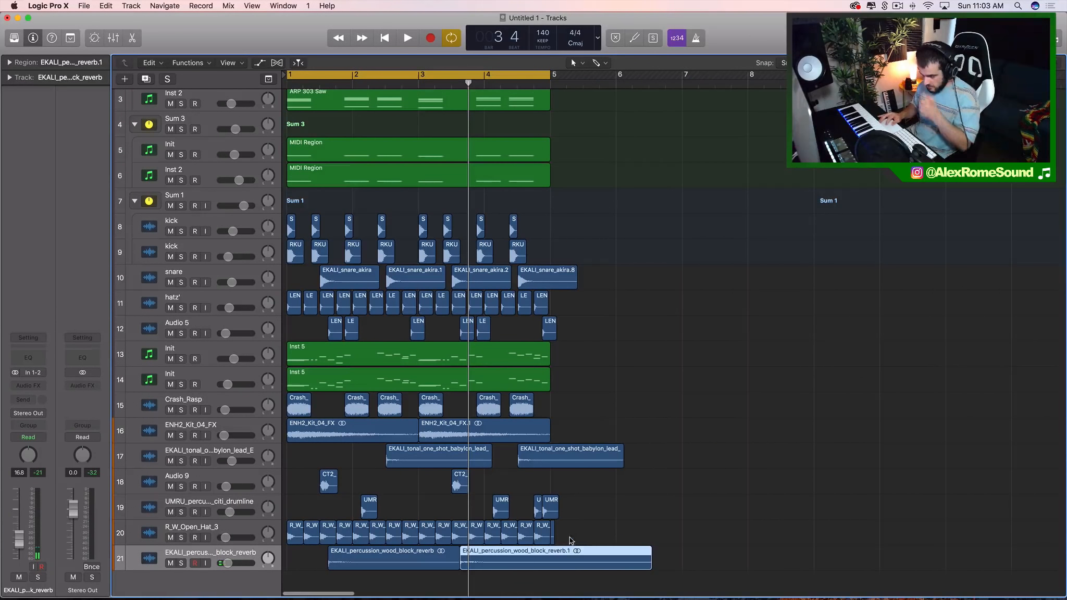
# Trim the end of the copied wood block region to half a beat before bar 5 and play the loop.
pyautogui.click(569, 540)
pyautogui.moveTo(649, 566); pyautogui.dragTo(542, 566)
pyautogui.scroll(-1, 602, 529)
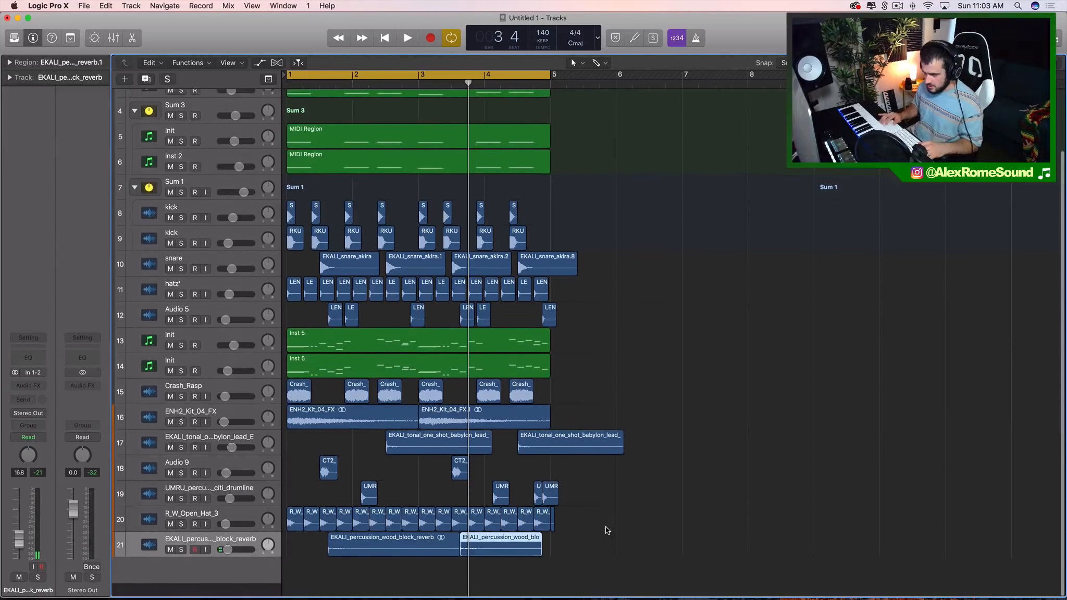
pyautogui.click(611, 522)
pyautogui.press('space')
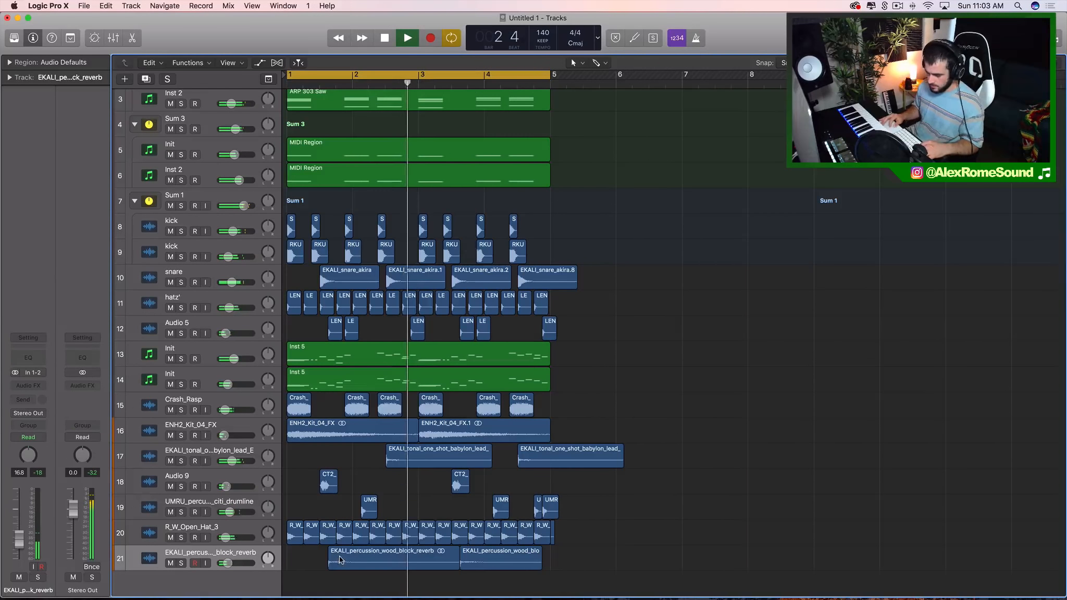
pyautogui.press('space')
pyautogui.doubleClick(237, 586)
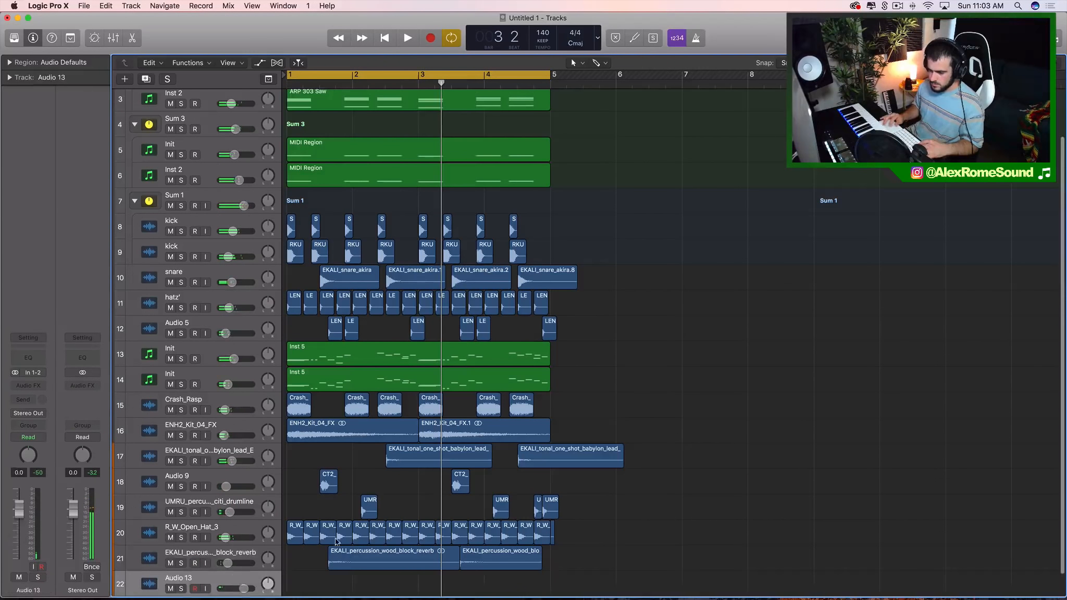
pyautogui.scroll(-1, 335, 538)
pyautogui.press('space')
pyautogui.press('space')
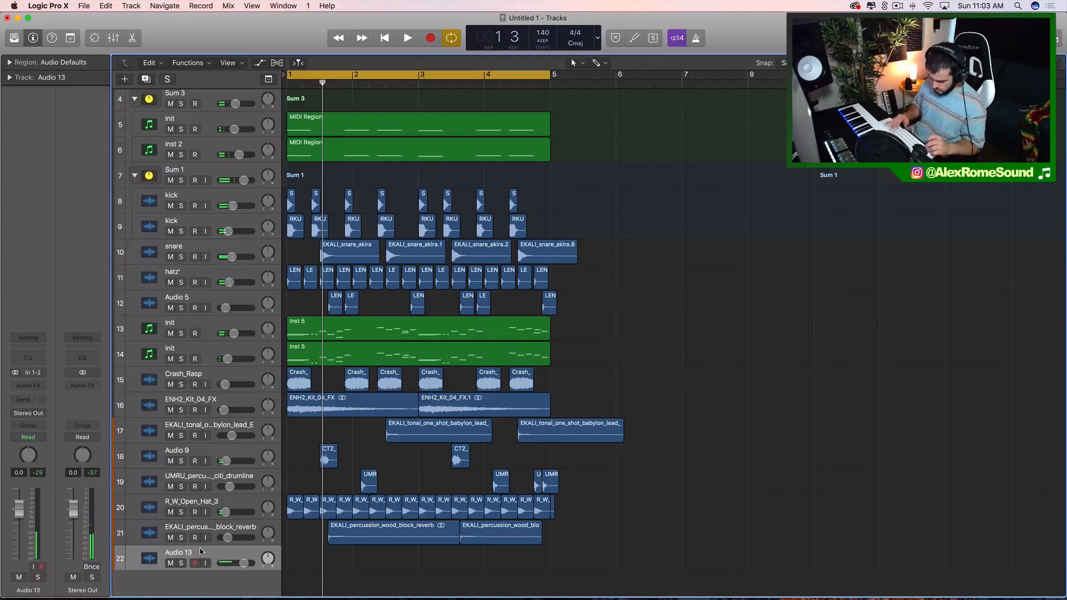
pyautogui.press('super+BackSpace')
# Add a new software instrument track below the wood block track and open the Library of patches.
pyautogui.click(197, 383)
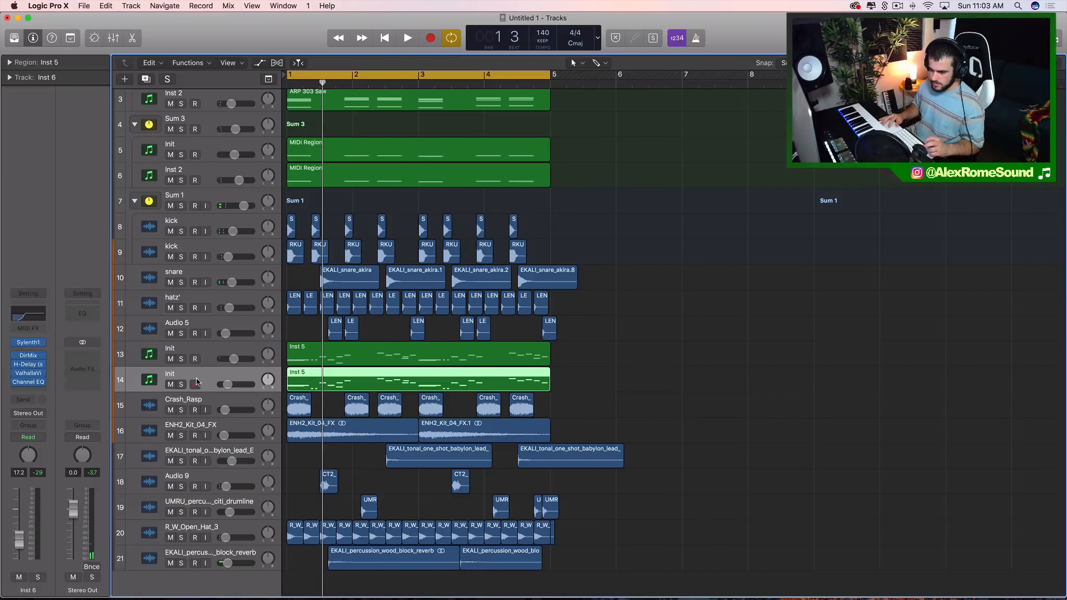
pyautogui.doubleClick(191, 573)
pyautogui.scroll(-2, 191, 573)
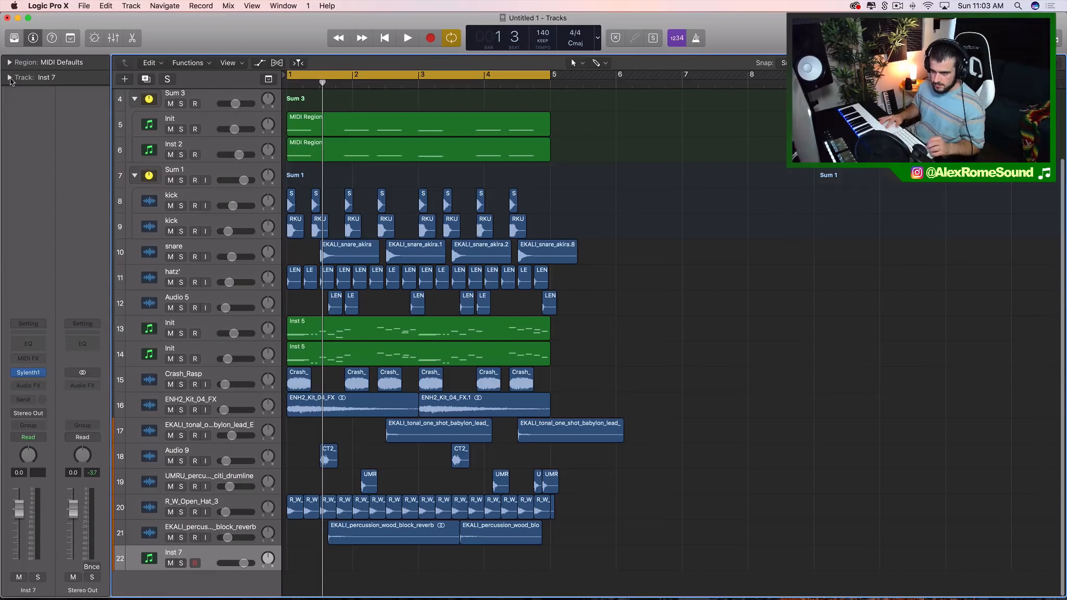
pyautogui.click(14, 37)
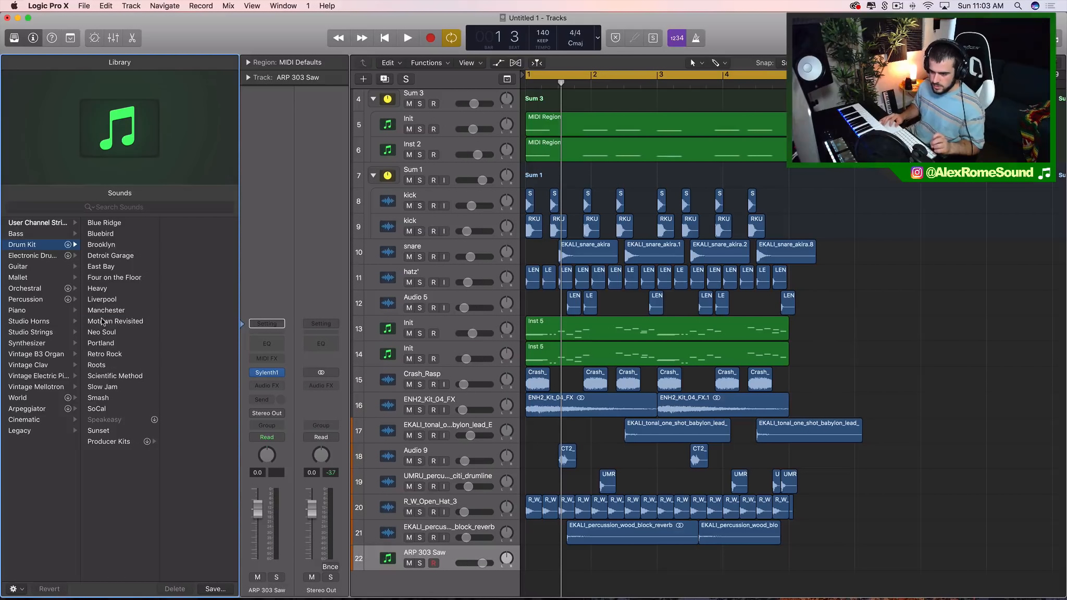
# Load the Motown Revisited drum kit patch, create an empty one-bar region at bar 2 on its track, and open it for note editing.
pyautogui.click(103, 321)
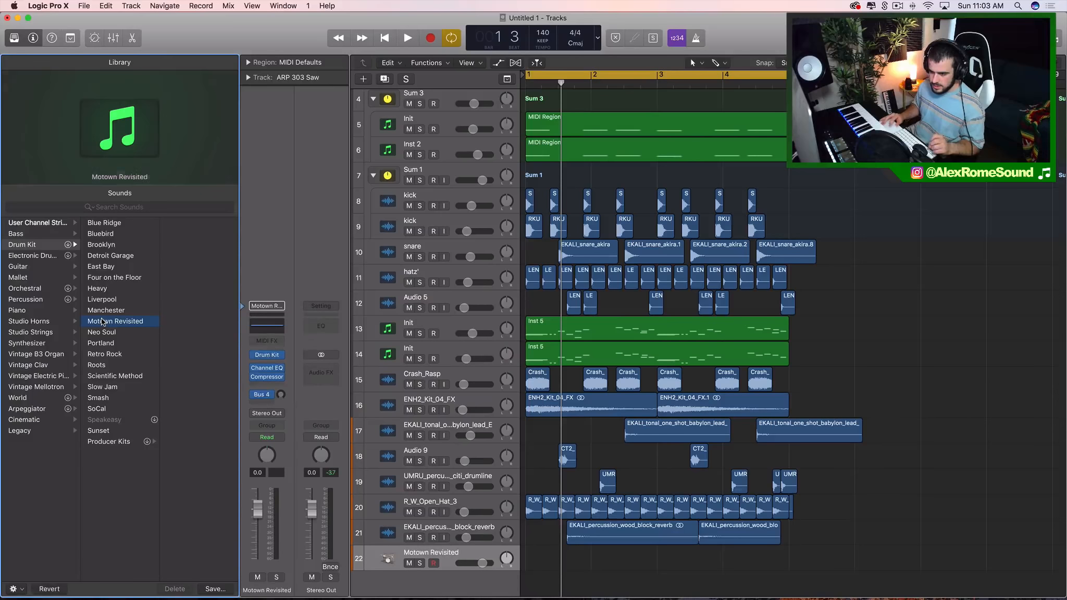
pyautogui.keyDown('super'); pyautogui.click(567, 563); pyautogui.keyUp('super')
pyautogui.moveTo(581, 567); pyautogui.dragTo(647, 567)
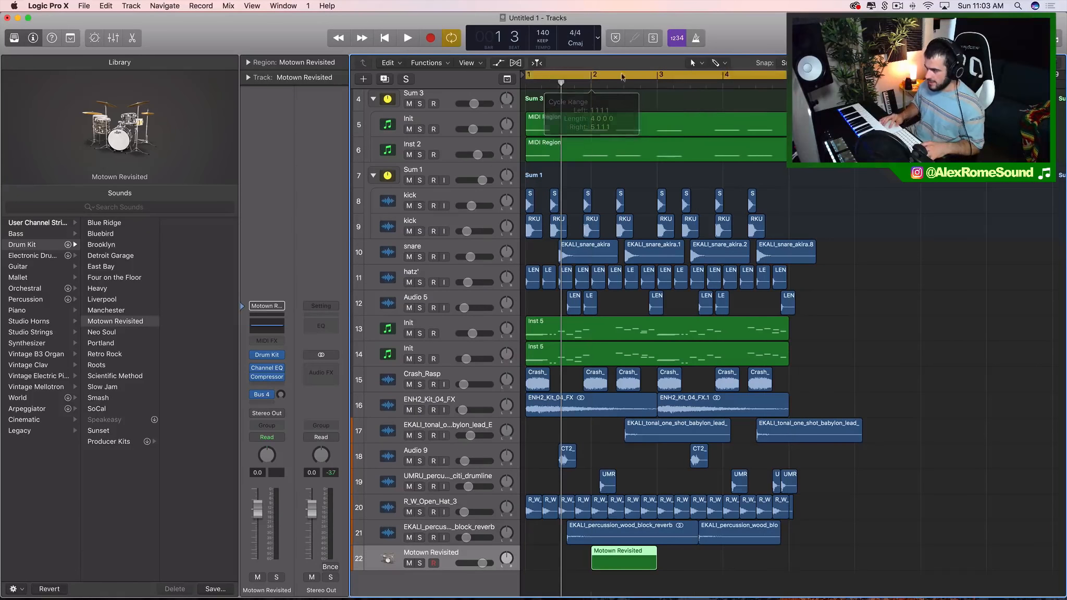
pyautogui.scroll(-1, 558, 548)
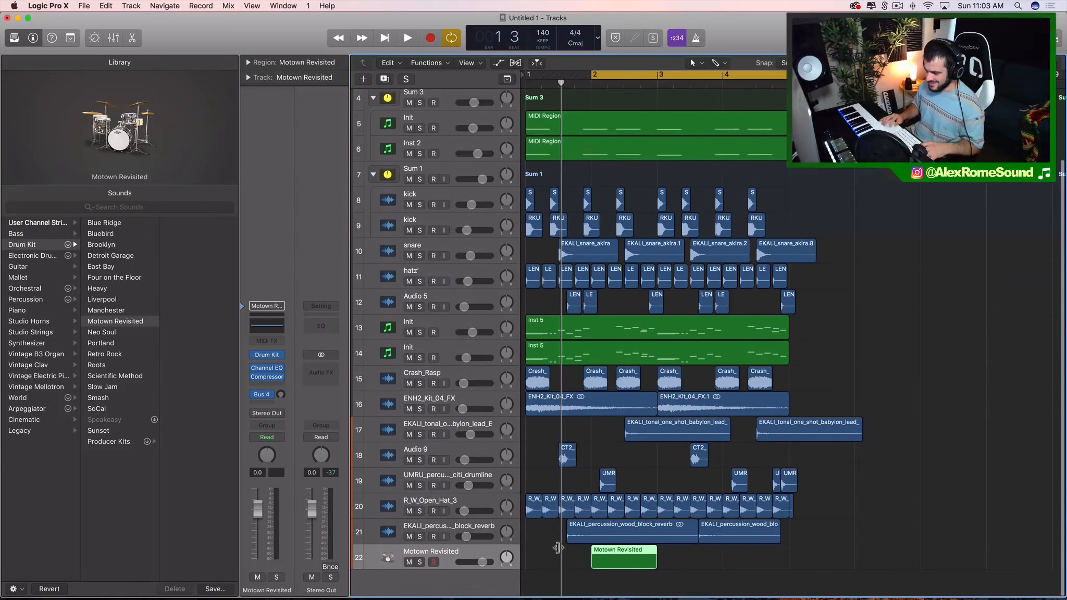
pyautogui.doubleClick(615, 557)
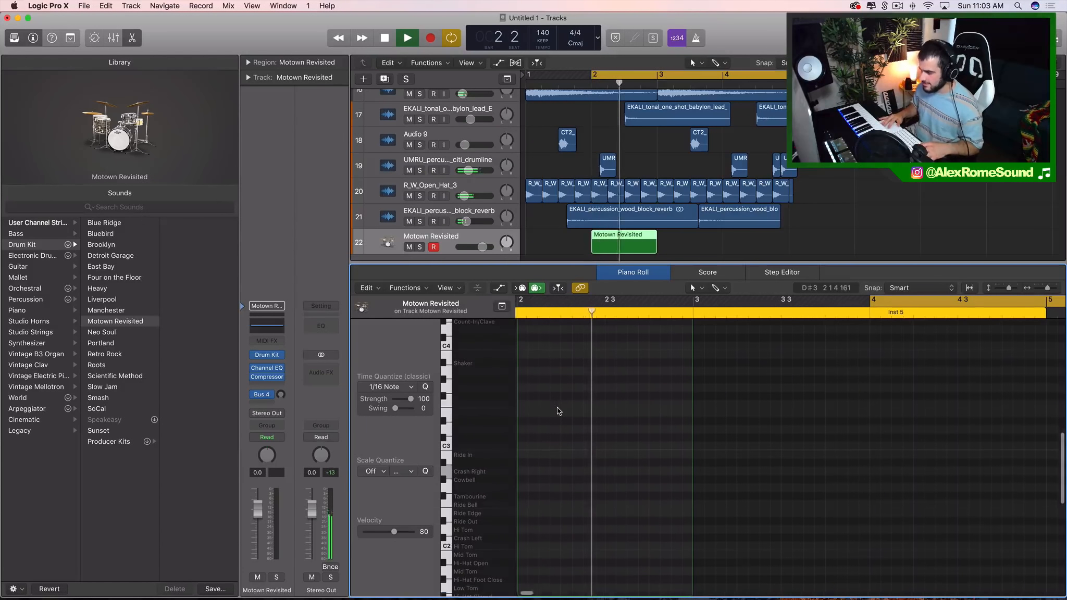
# Add a Hi Tom note on beat 4 of bar 2 and a Mid Tom note half a beat after it, and loop playback around them.
pyautogui.press('space')
pyautogui.moveTo(656, 444)
pyautogui.mouseDown()
pyautogui.moveTo(651, 527)
pyautogui.moveTo(686, 525)
pyautogui.mouseUp()
pyautogui.scroll(-3, 654, 526)
pyautogui.click(686, 532)
pyautogui.moveTo(616, 299); pyautogui.dragTo(905, 299)
pyautogui.press('space')
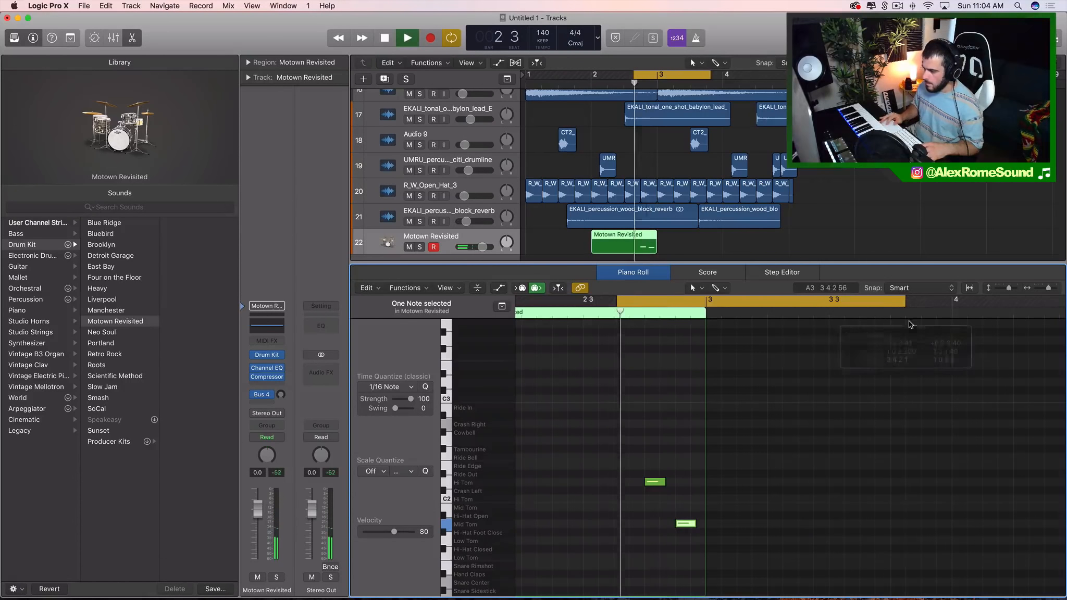
pyautogui.press('space')
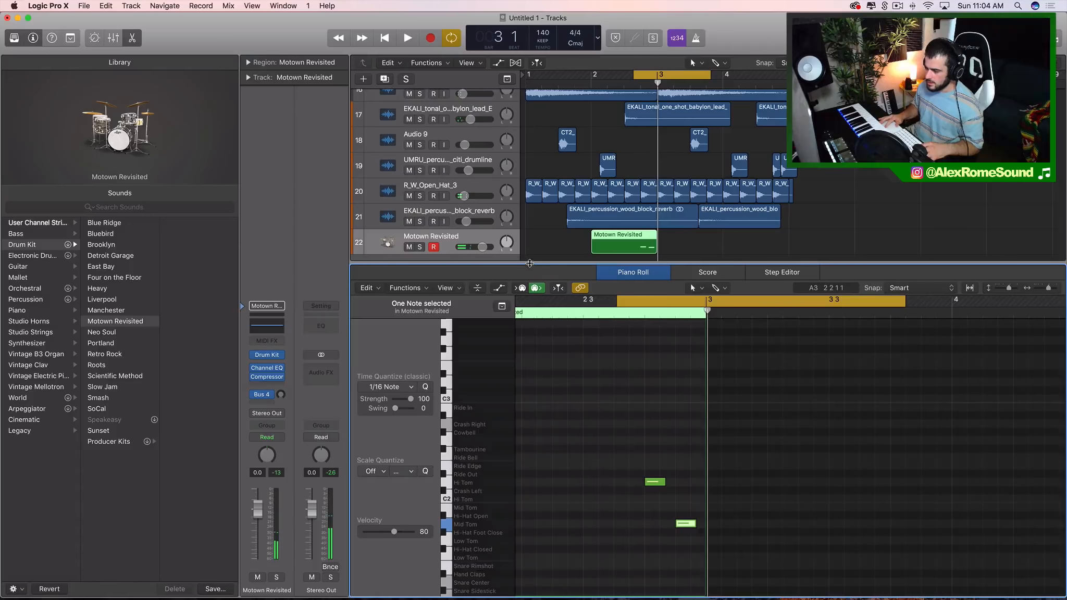
# Raise the Motown Revisited track's volume to +6.0 dB and bounce its tom region in place.
pyautogui.moveTo(530, 263); pyautogui.dragTo(484, 573)
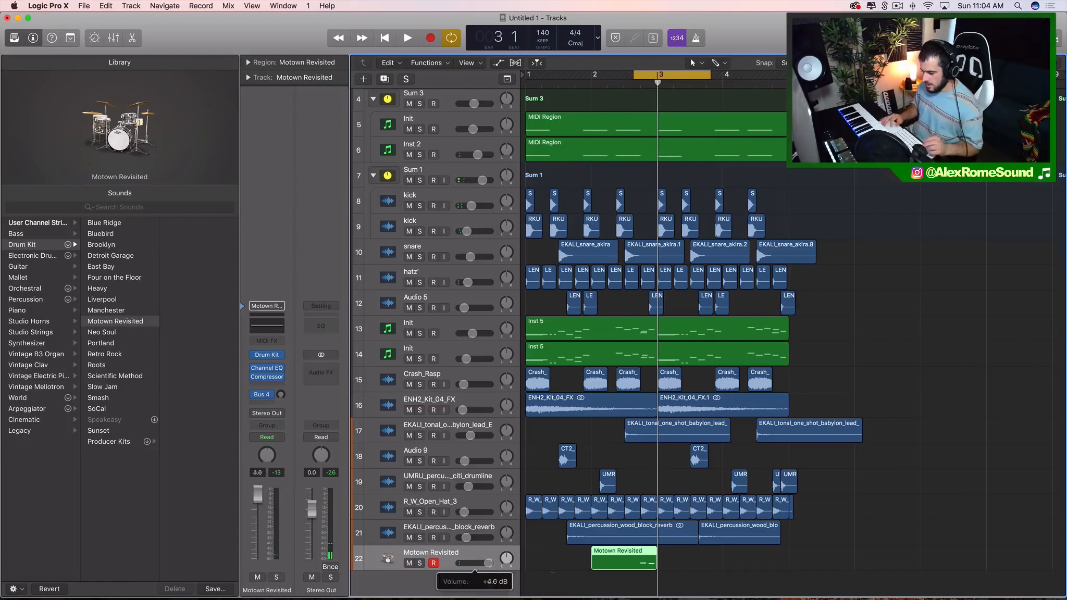
pyautogui.rightClick(649, 563)
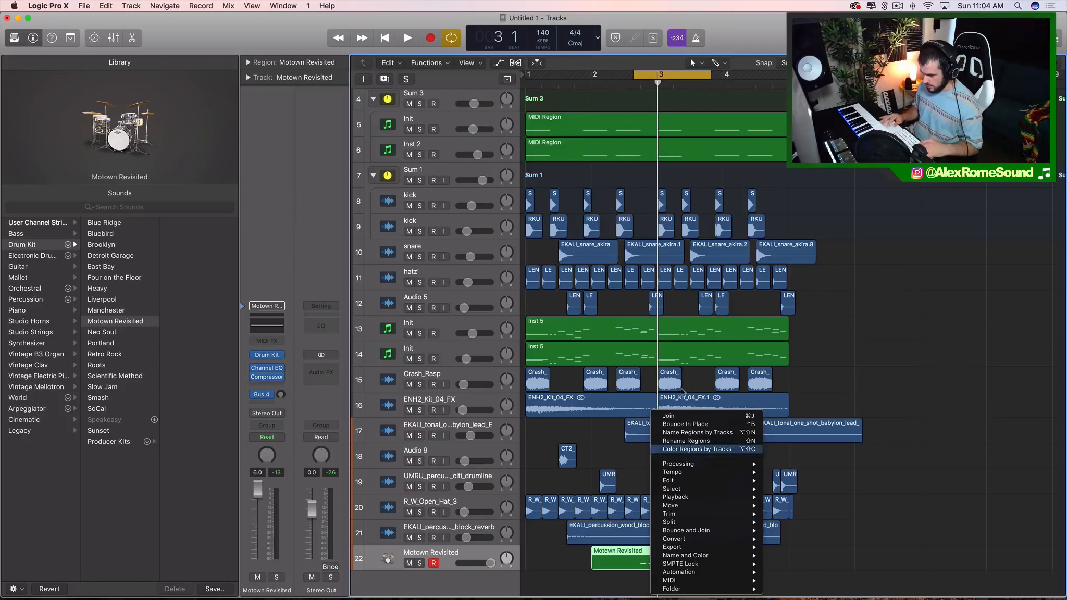
pyautogui.click(677, 424)
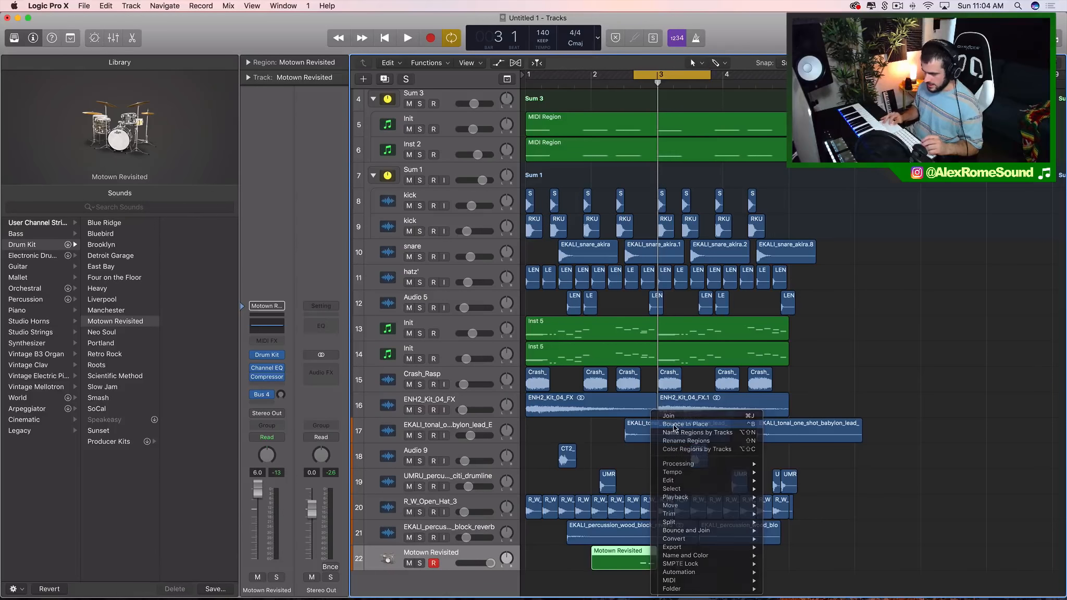
pyautogui.click(623, 217)
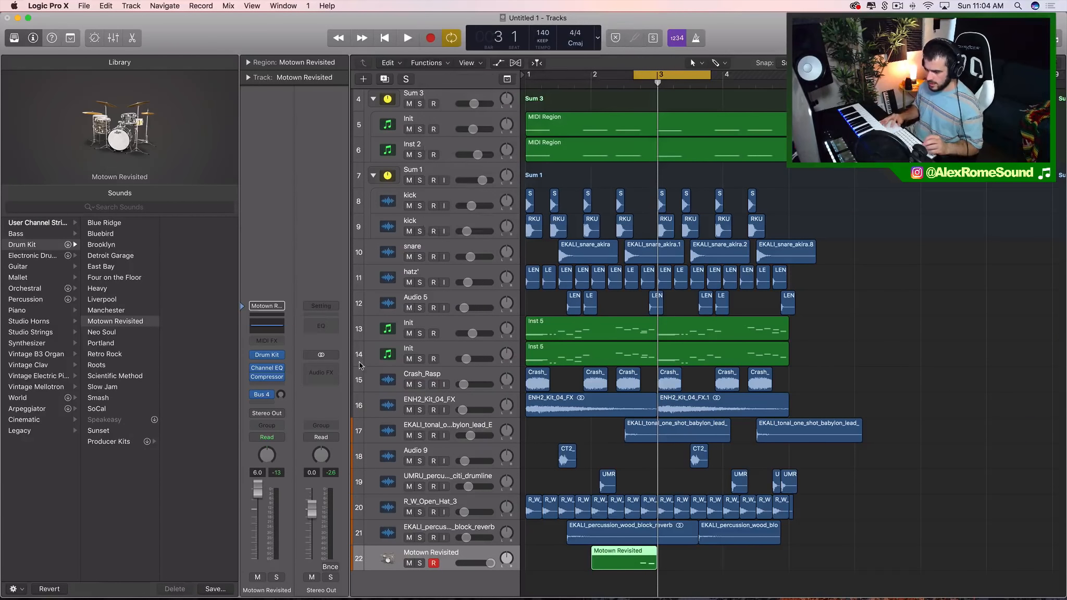
# Delete the original Motown Revisited MIDI region, keeping the bounced audio region.
pyautogui.scroll(1, 596, 560)
pyautogui.moveTo(579, 553); pyautogui.dragTo(659, 553)
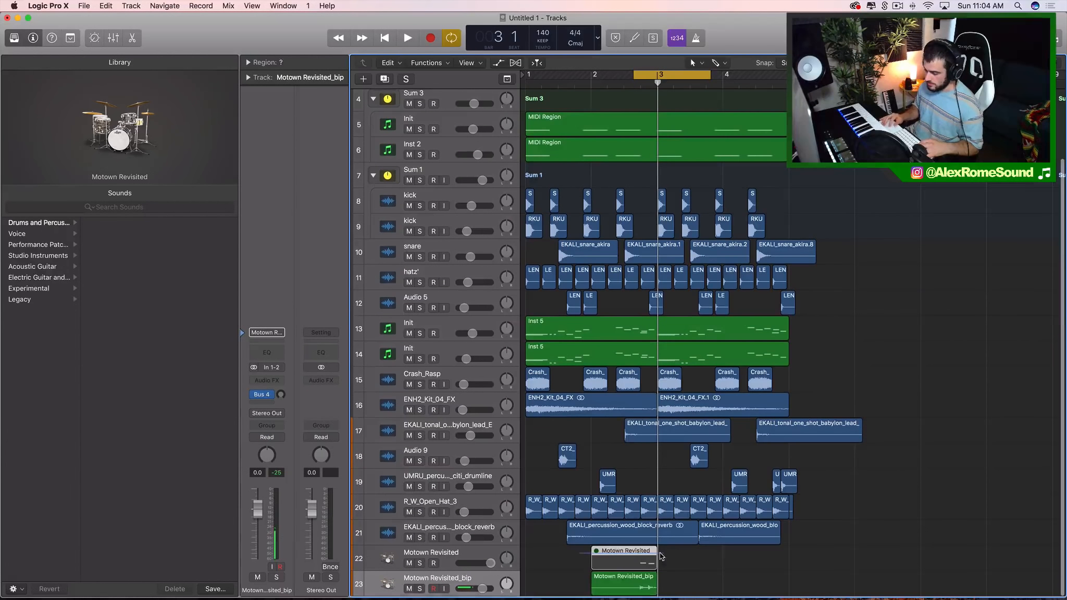
pyautogui.press('Delete')
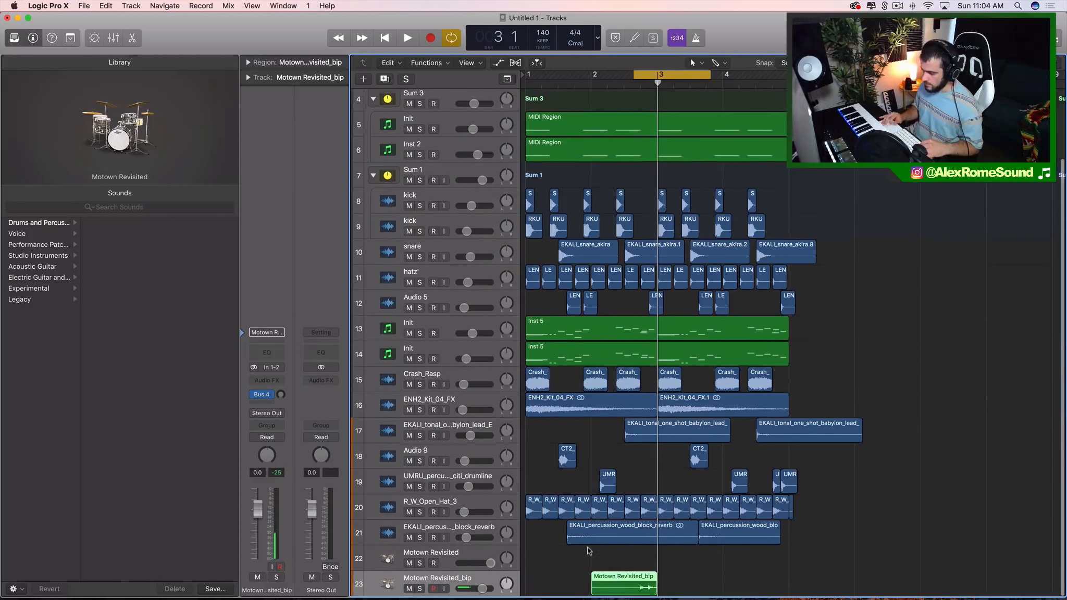
# Set the bounced tom region's gain to +8.0 dB and delete the original Motown Revisited instrument track.
pyautogui.click(288, 61)
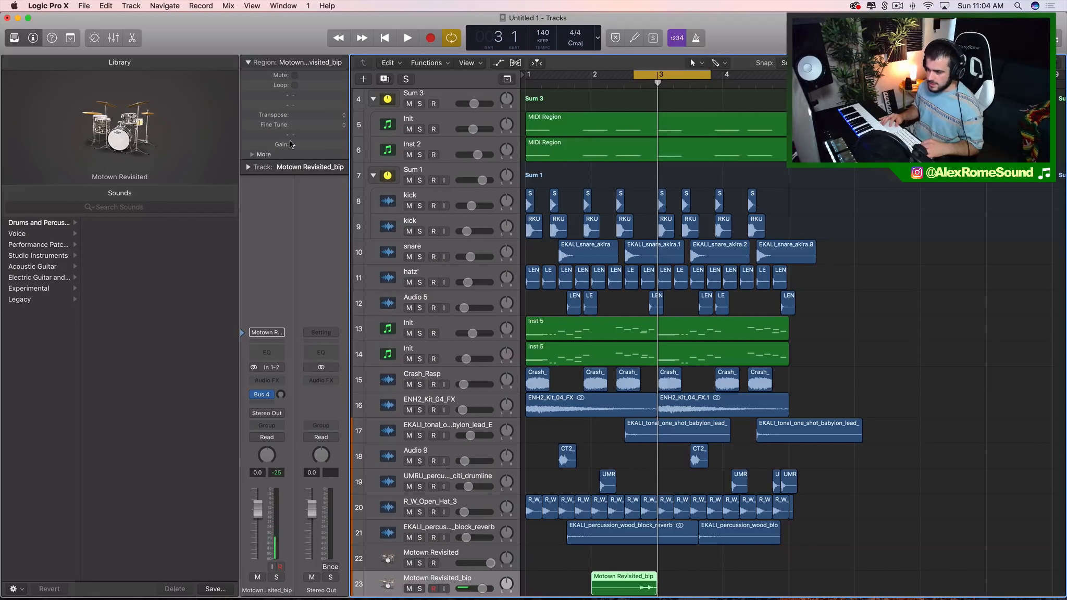
pyautogui.moveTo(319, 145); pyautogui.dragTo(319, 141)
pyautogui.scroll(-1, 465, 554)
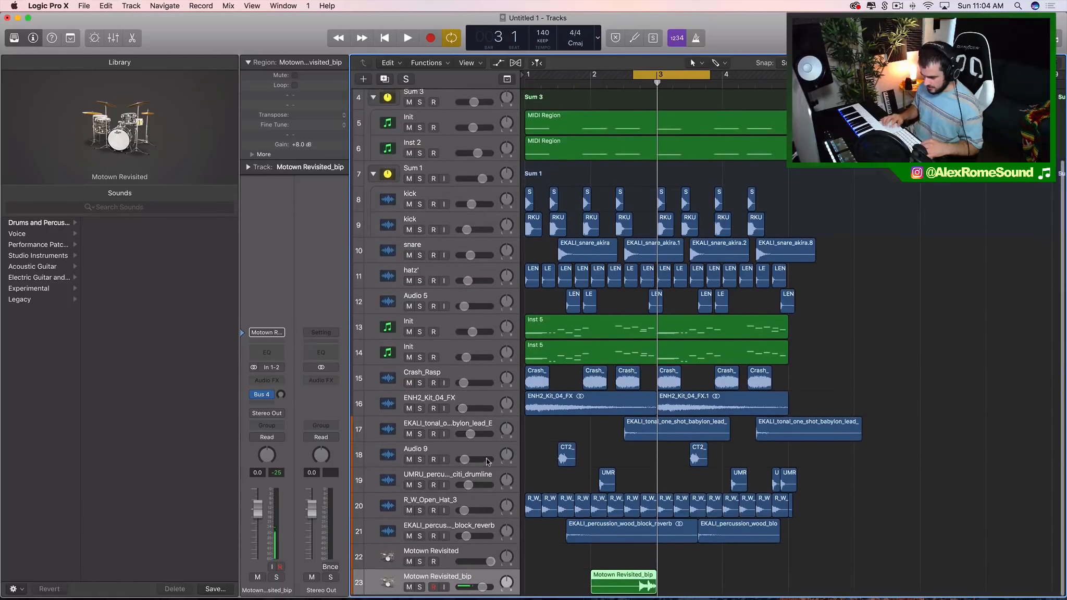
pyautogui.click(464, 551)
pyautogui.press('super+BackSpace')
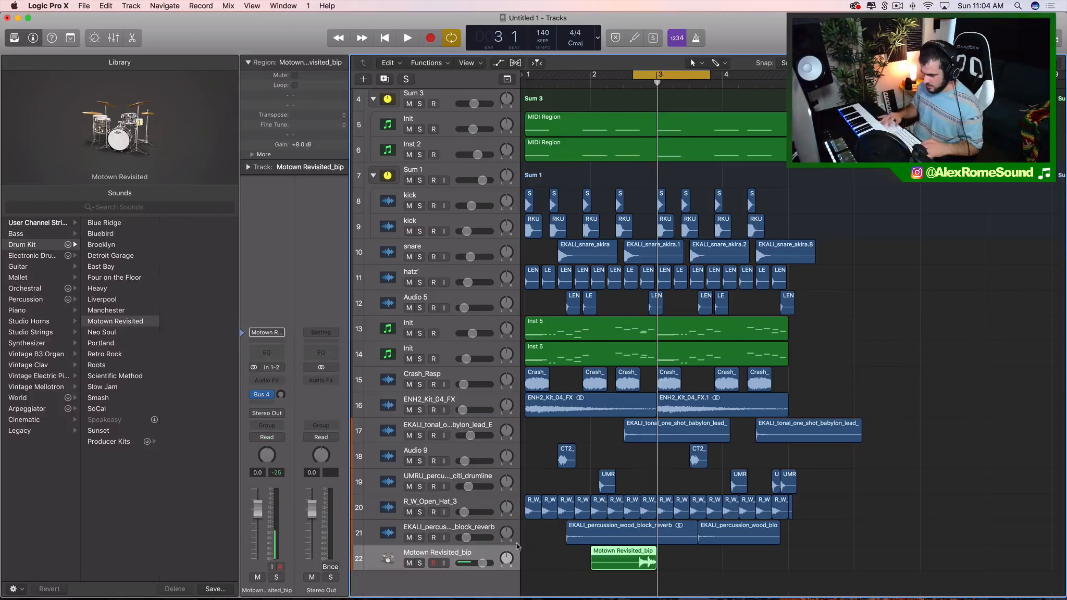
# Lower the Motown Revisited_bip track's volume to -14.6 dB and play the loop around the tom hits.
pyautogui.scroll(4, 599, 559)
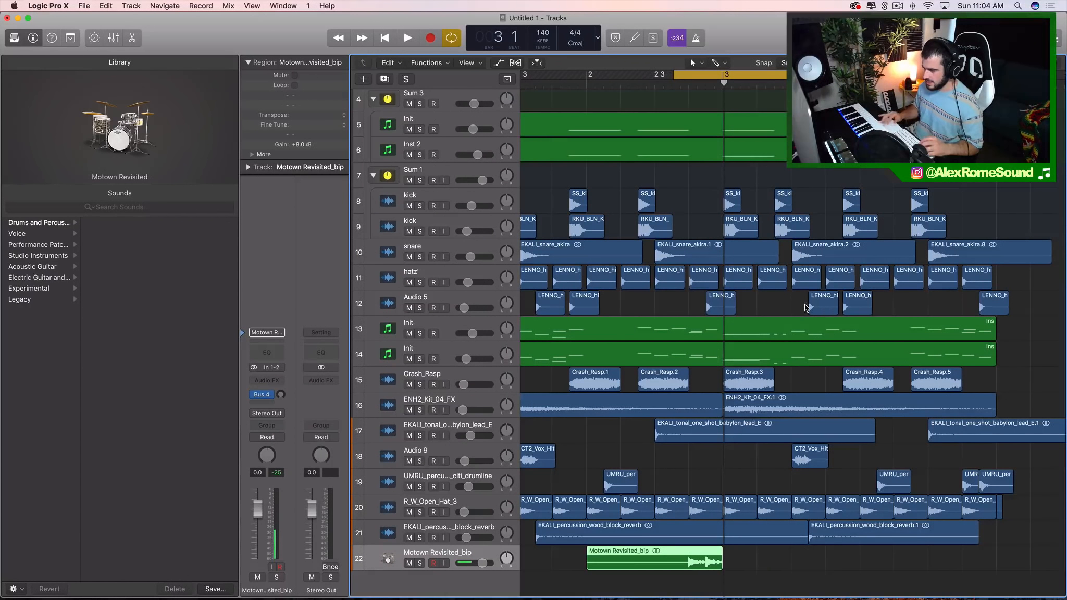
pyautogui.moveTo(482, 562); pyautogui.dragTo(469, 563)
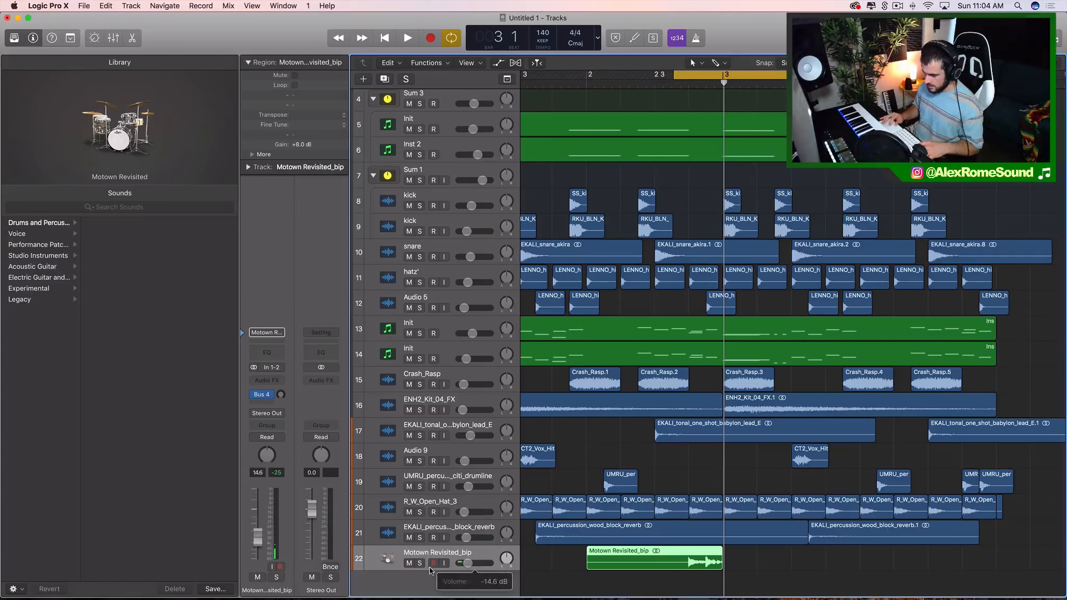
pyautogui.press('space')
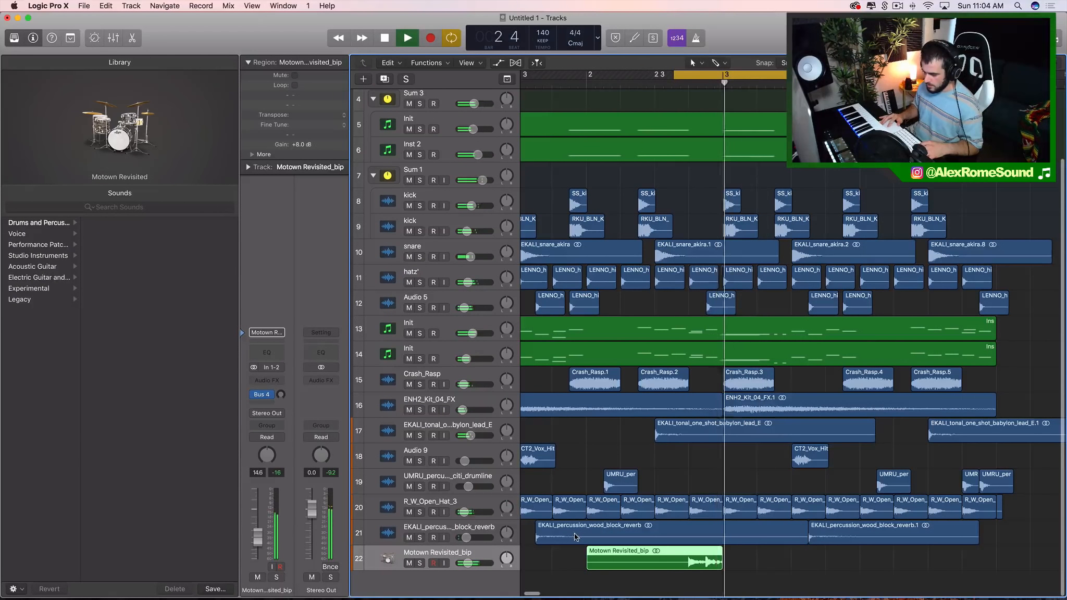
pyautogui.press('space')
# Extend the cycle range to bars 1 through 4 and fine-tune the Motown Revisited_bip volume to about -15 dB during playback.
pyautogui.scroll(-5, 739, 302)
pyautogui.moveTo(674, 74); pyautogui.dragTo(527, 75)
pyautogui.press('space')
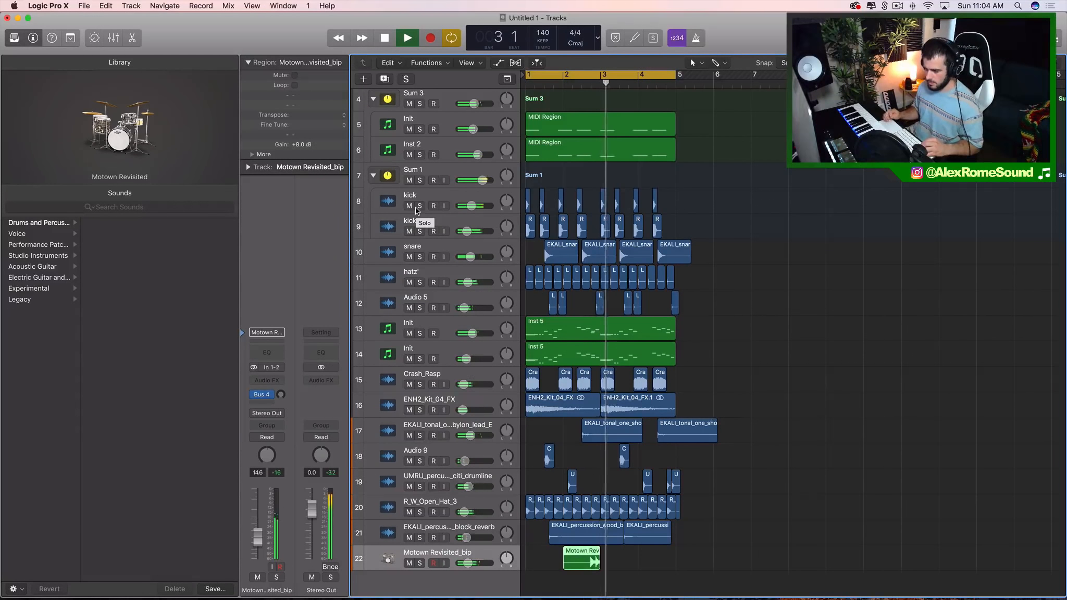
pyautogui.moveTo(467, 563); pyautogui.dragTo(466, 563)
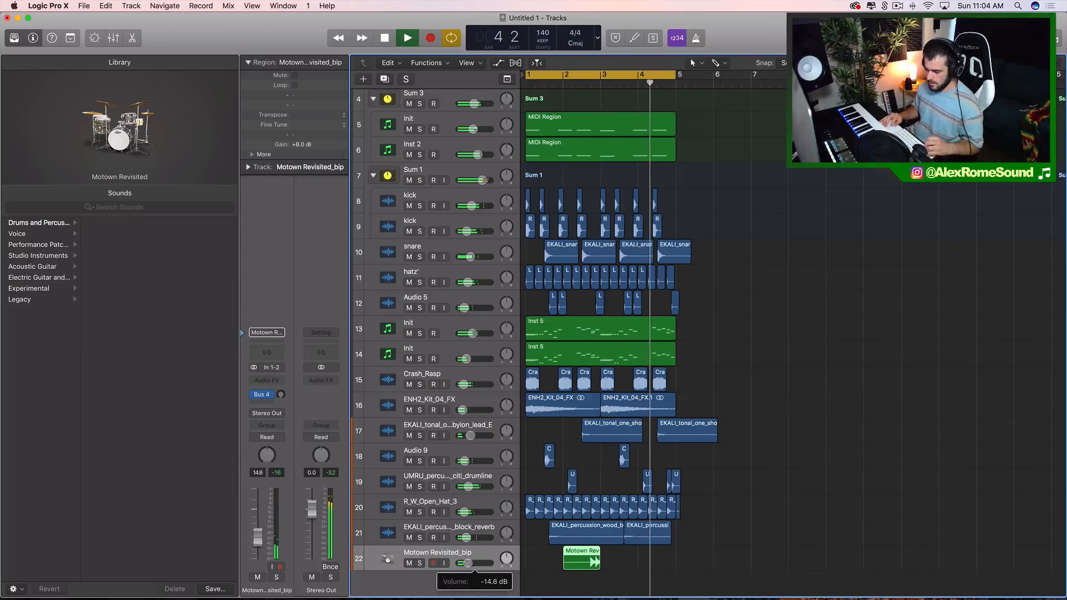
pyautogui.scroll(3, 443, 312)
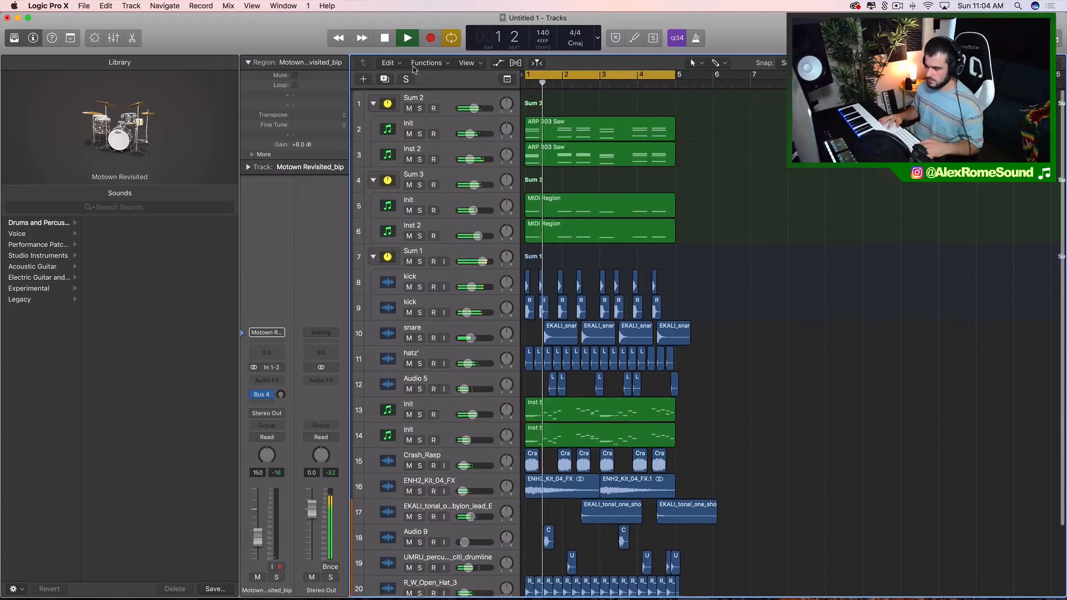
pyautogui.click(542, 130)
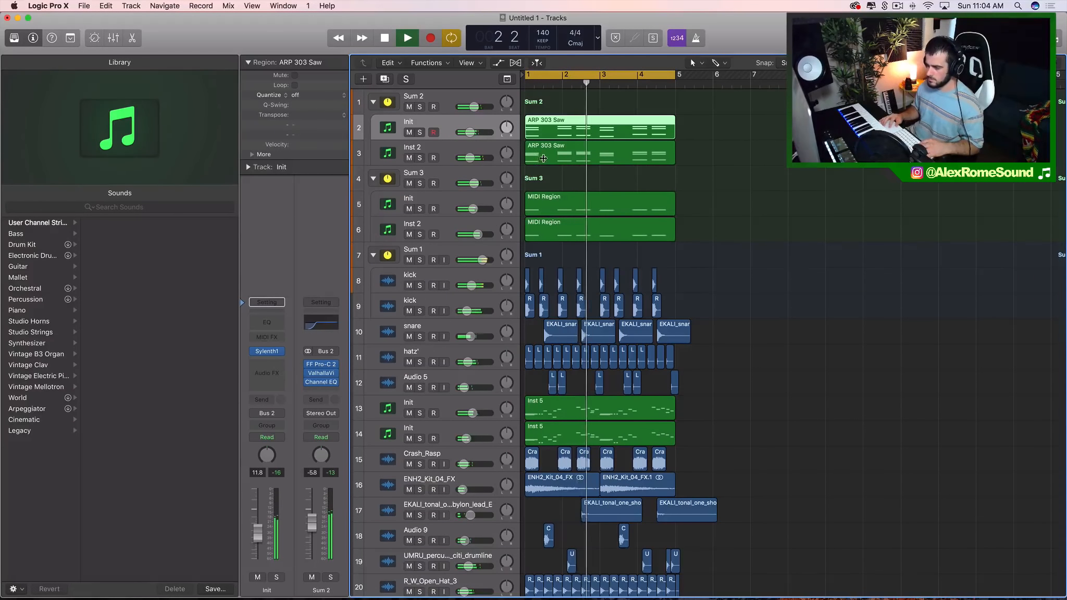
pyautogui.press('super+d')
pyautogui.press('space')
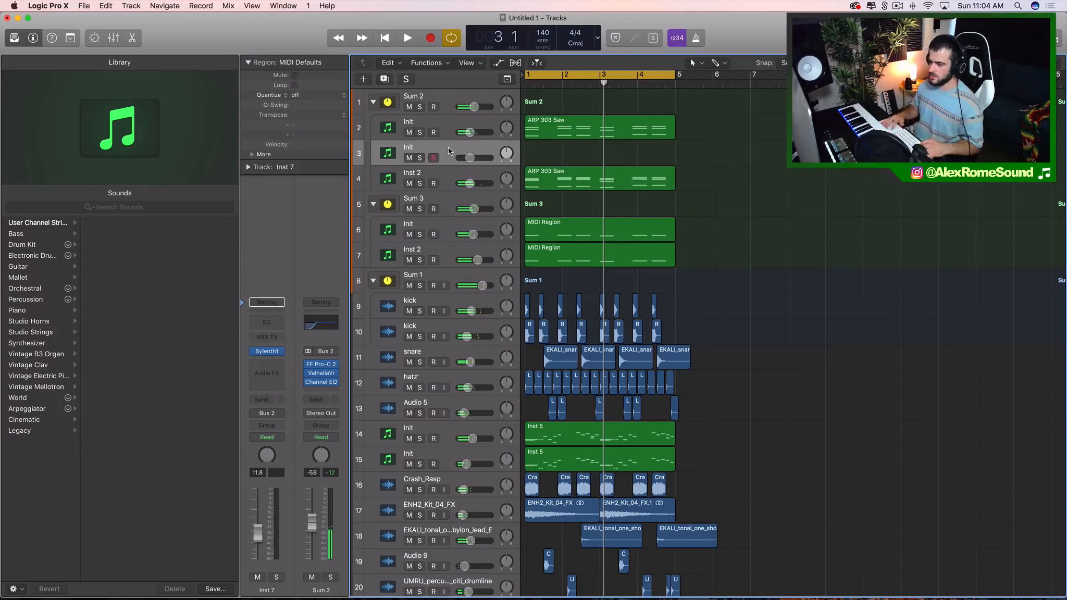
pyautogui.press('super+BackSpace')
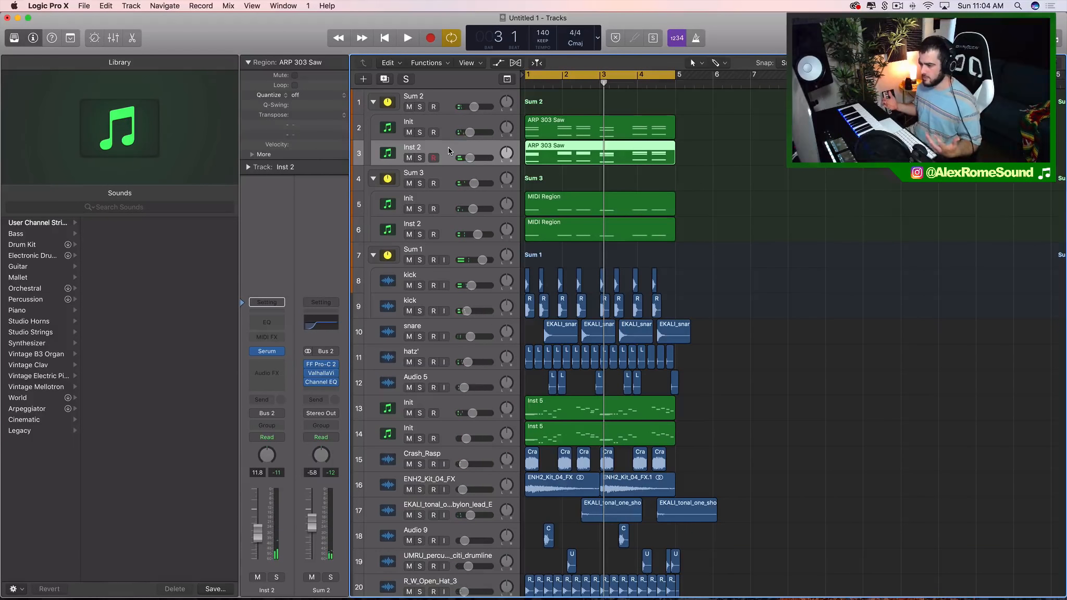
# Add a new audio track below the Motown Revisited_bip track.
pyautogui.scroll(-3, 484, 546)
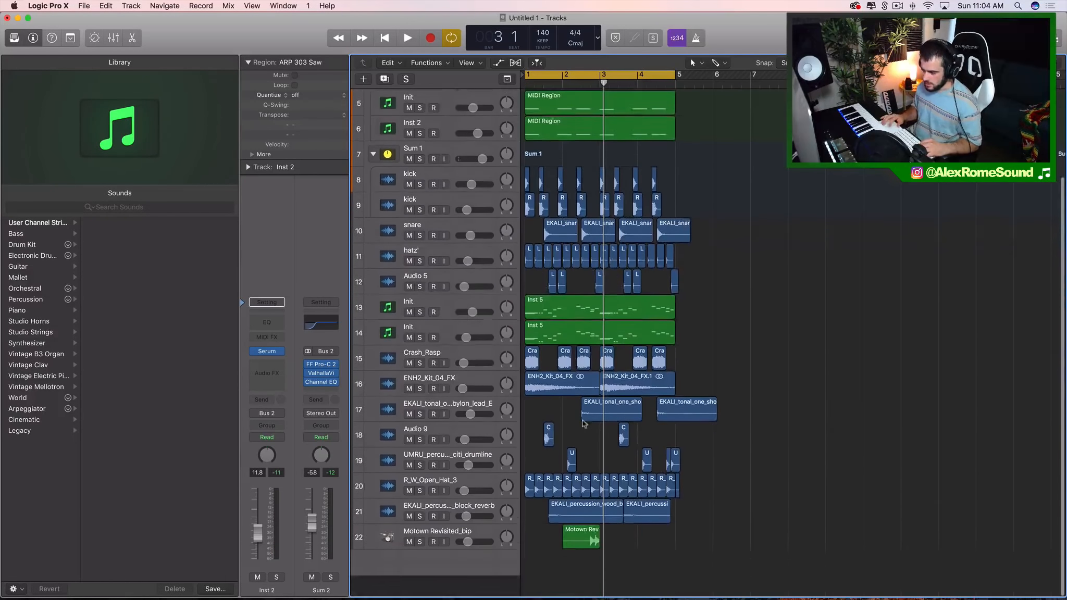
pyautogui.click(484, 548)
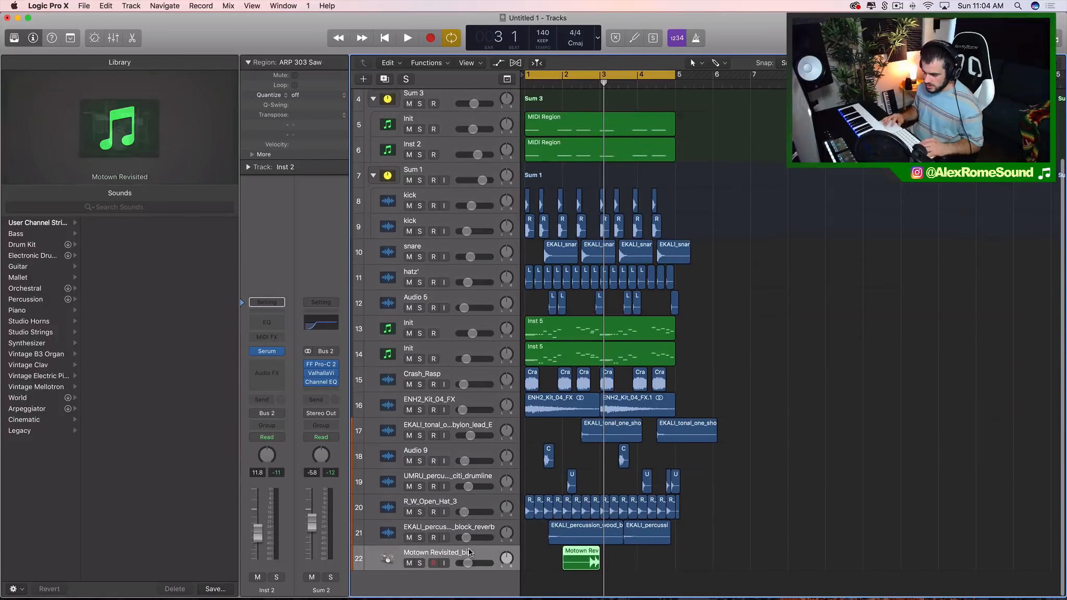
pyautogui.click(451, 527)
pyautogui.doubleClick(459, 576)
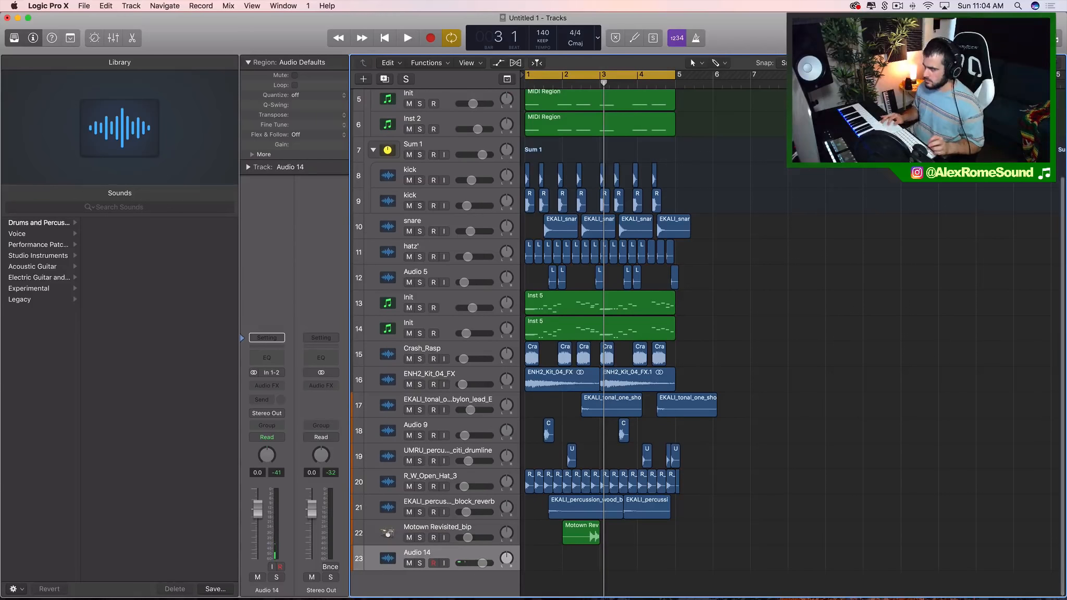
# Shift the Logic window aside to expose the desktop and close the Splice window.
pyautogui.moveTo(909, 18); pyautogui.dragTo(557, 3)
pyautogui.click(780, 116)
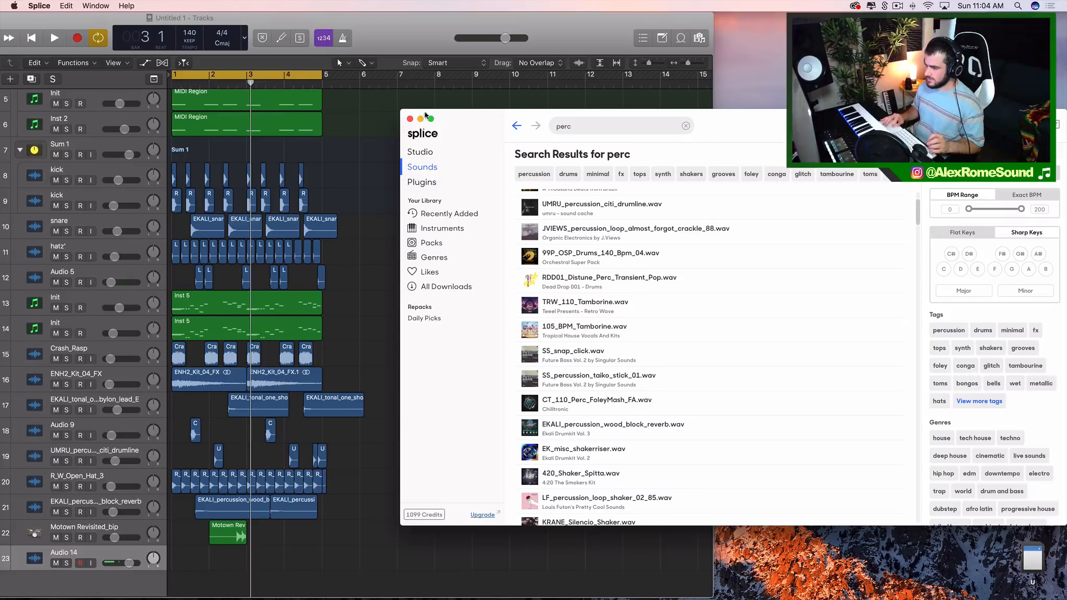
pyautogui.click(411, 117)
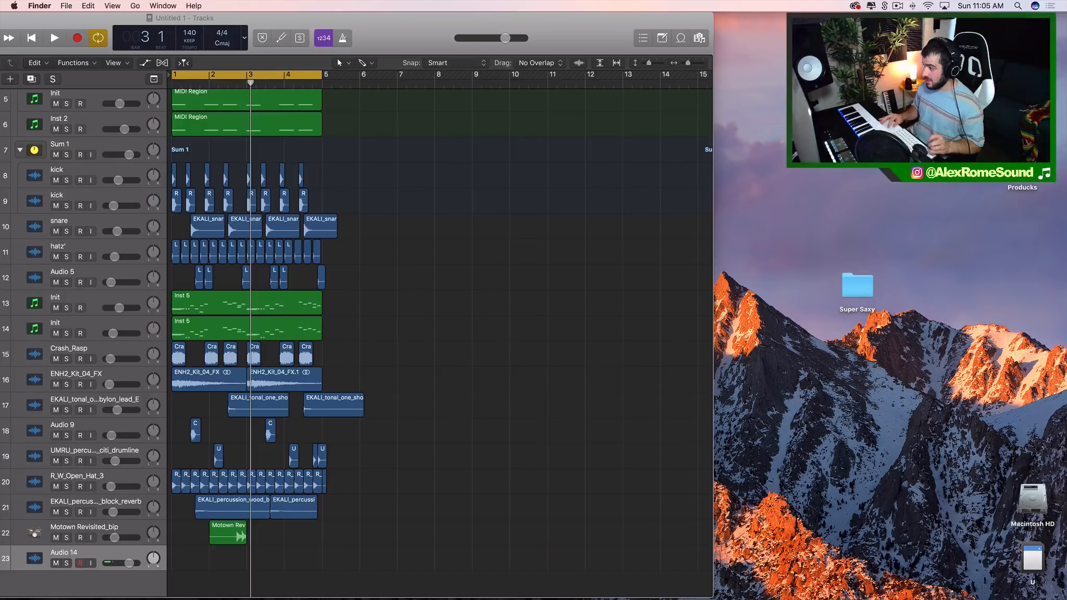
# Open the Music folder in a new Finder window, put the Sounds of the Future folder on the desktop, and close the window.
pyautogui.press('super+n')
pyautogui.moveTo(442, 32); pyautogui.dragTo(781, 228)
pyautogui.moveTo(888, 283); pyautogui.dragTo(840, 178)
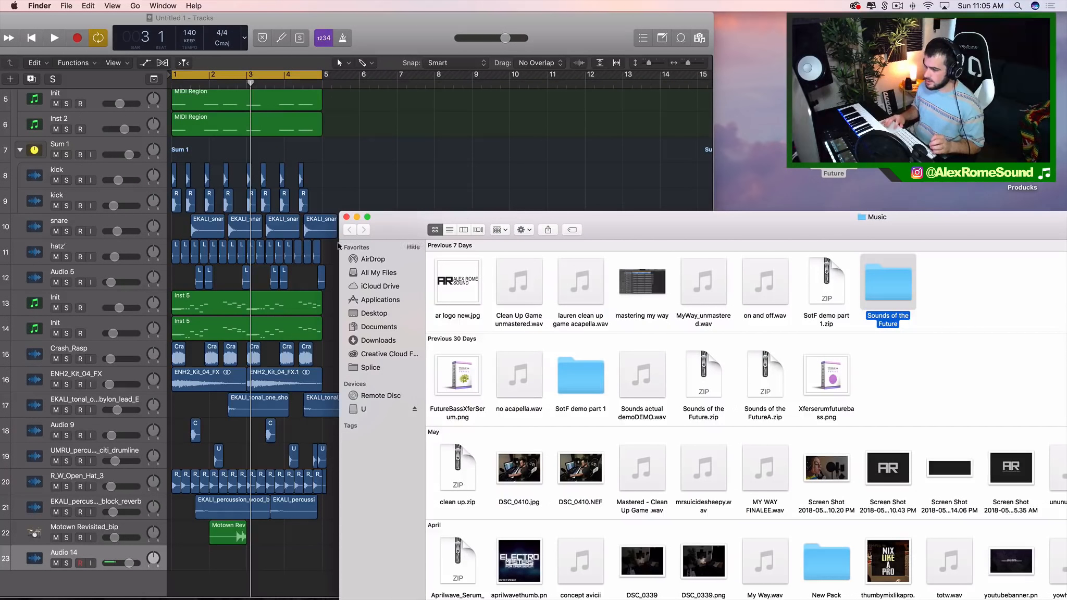
pyautogui.click(346, 217)
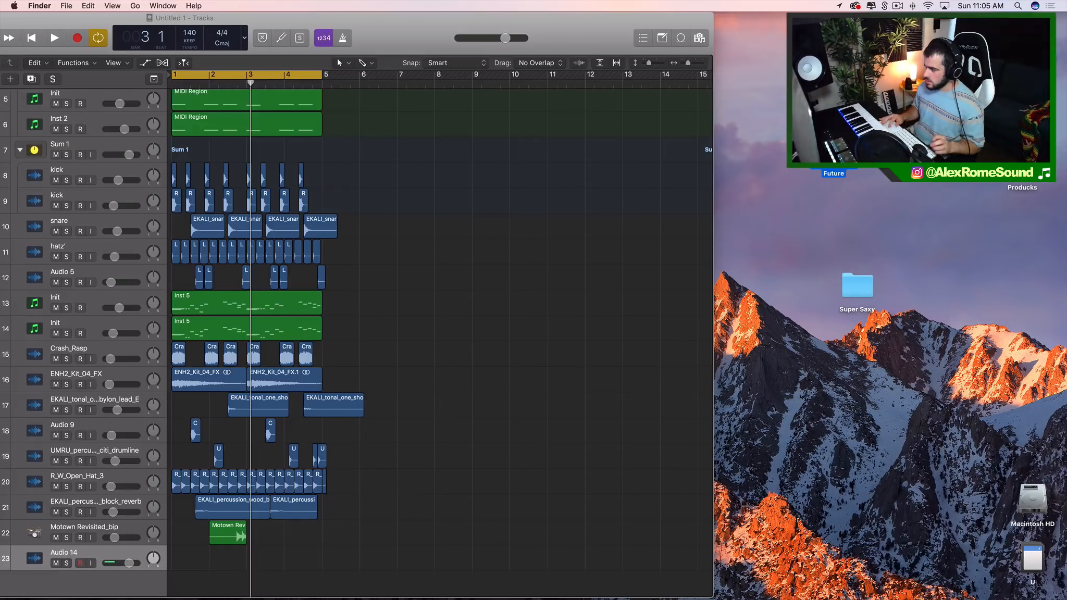
# Open the Vocal Chops folder inside Sounds of the Future and place its window beside the arrangement.
pyautogui.doubleClick(833, 151)
pyautogui.moveTo(303, 54); pyautogui.dragTo(946, 123)
pyautogui.doubleClick(776, 170)
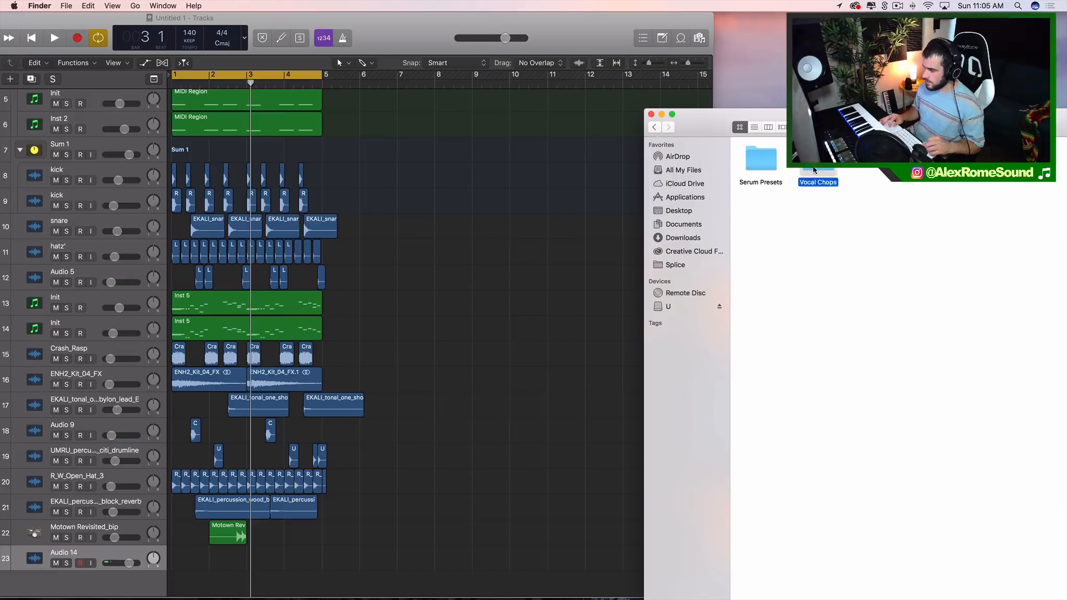
pyautogui.doubleClick(813, 170)
pyautogui.moveTo(719, 114); pyautogui.dragTo(554, 92)
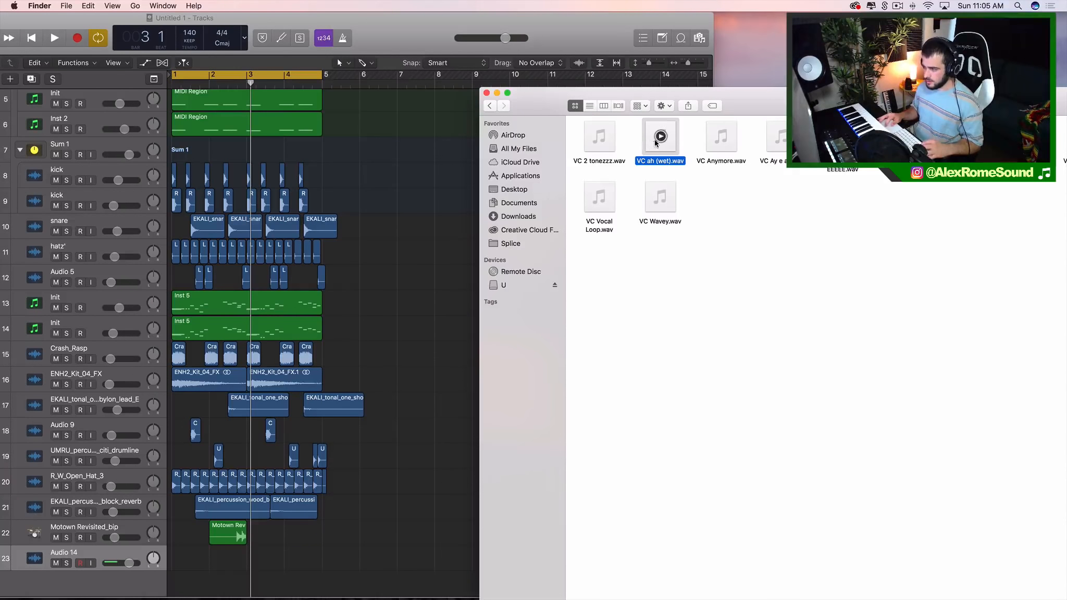
# Place the sample VC ah (wet).wav on the new audio track at beat 3 of bar 1 and return to Logic.
pyautogui.moveTo(655, 143); pyautogui.dragTo(193, 558)
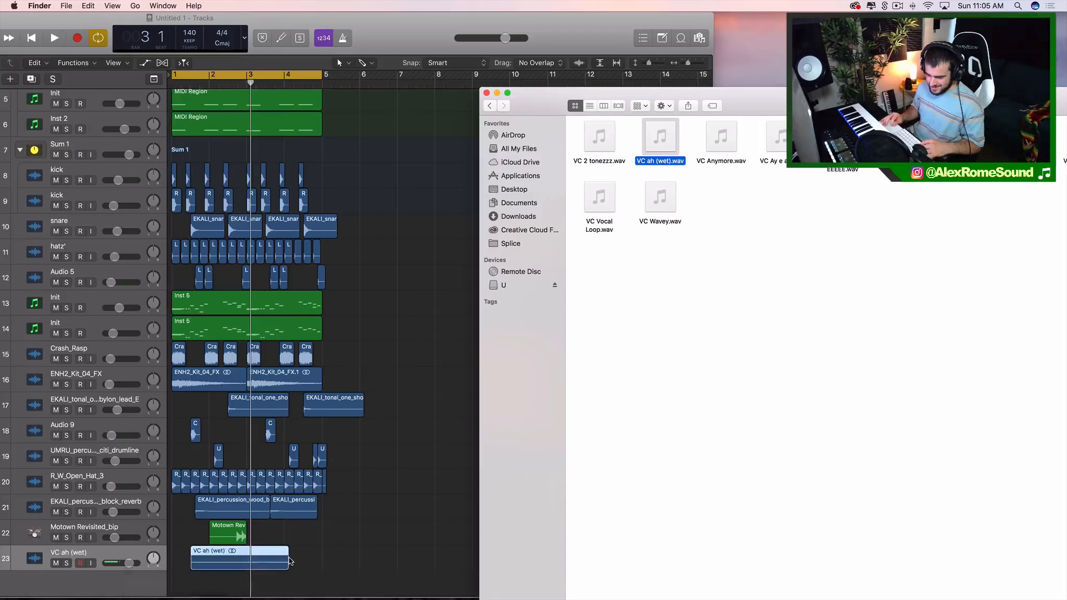
pyautogui.click(289, 560)
pyautogui.click(680, 582)
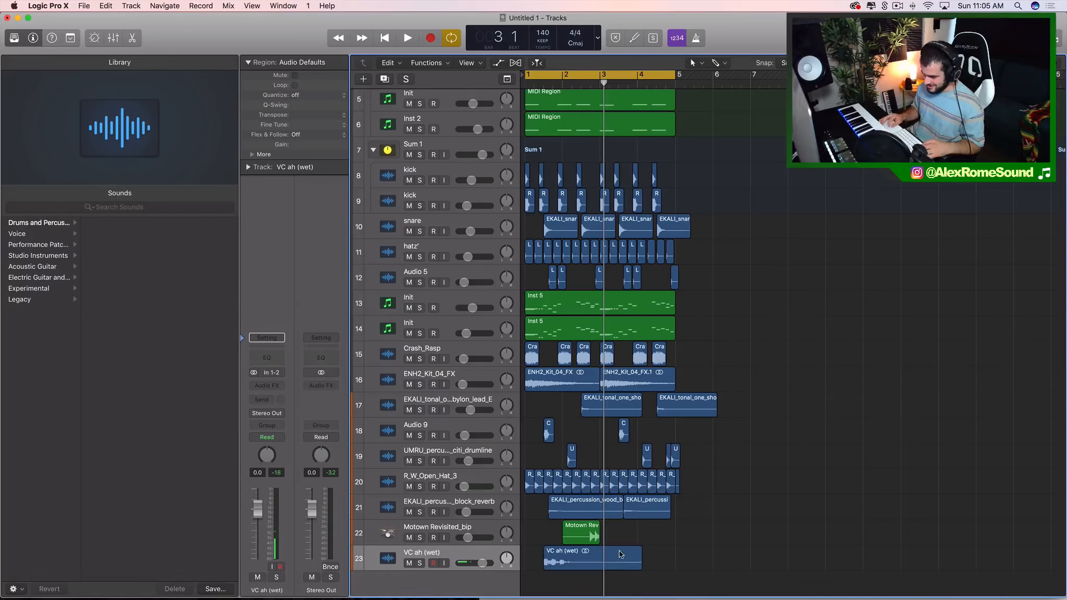
# Move the VC ah (wet) region to the start of bar 1, then check the sample folder behind Logic and restore the arrangement window's position.
pyautogui.moveTo(619, 553); pyautogui.dragTo(601, 553)
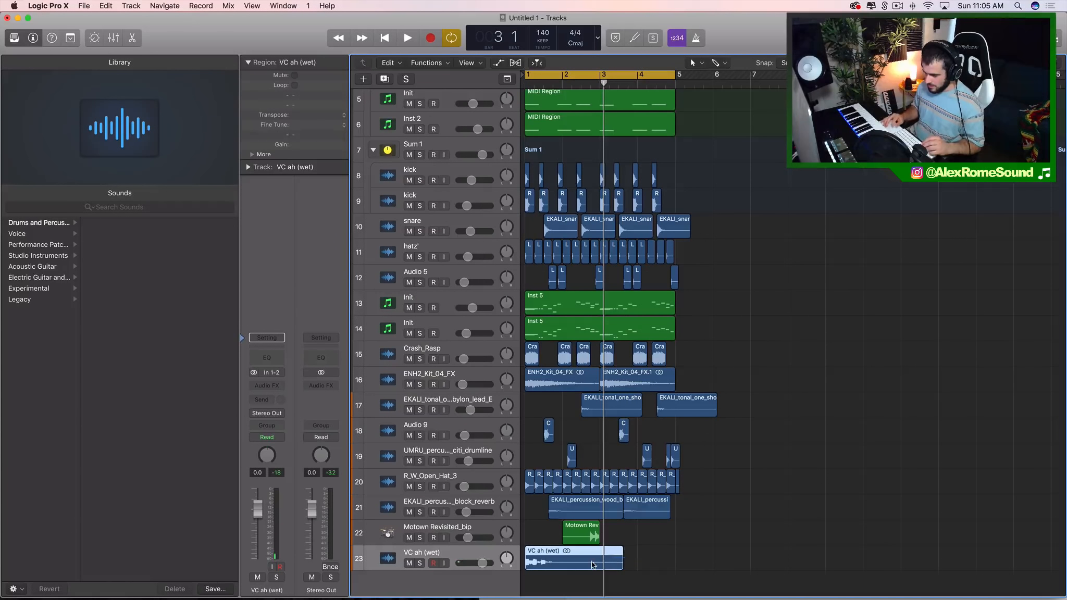
pyautogui.moveTo(567, 599)
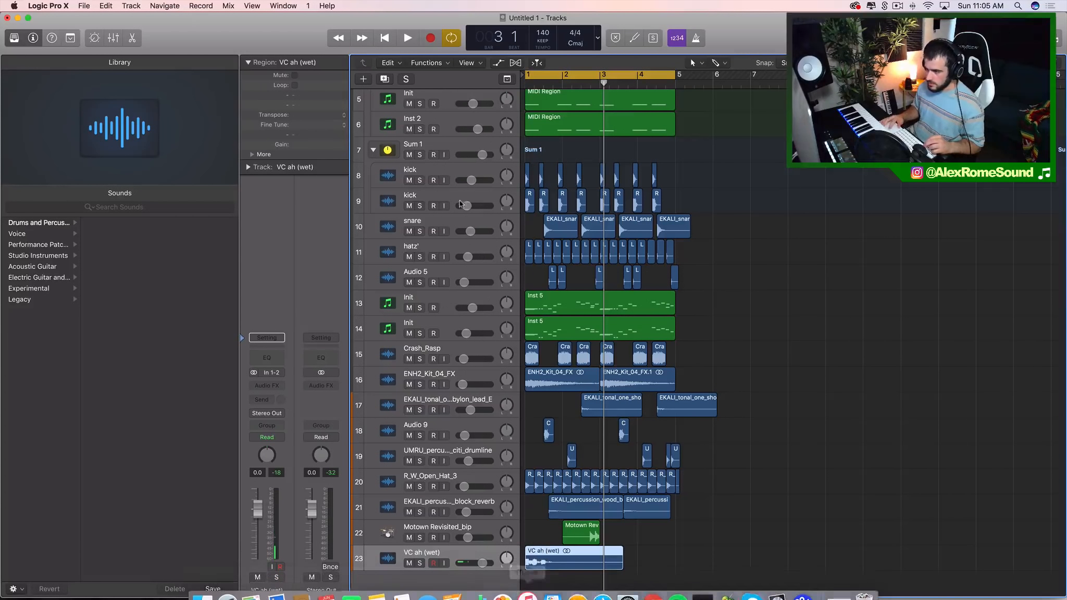
pyautogui.moveTo(758, 17); pyautogui.dragTo(426, 19)
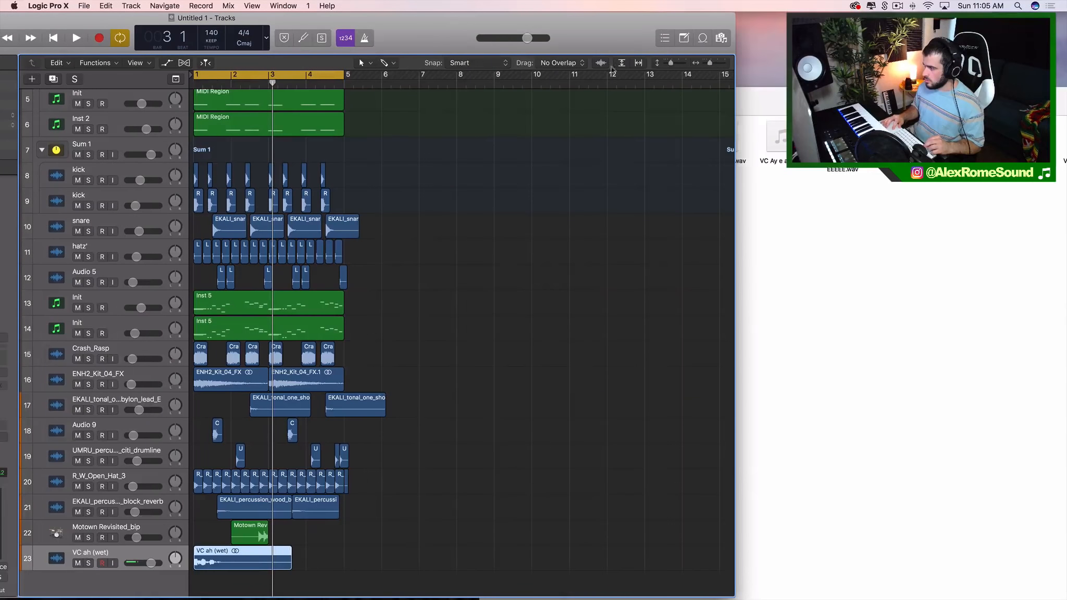
pyautogui.click(844, 247)
pyautogui.click(497, 94)
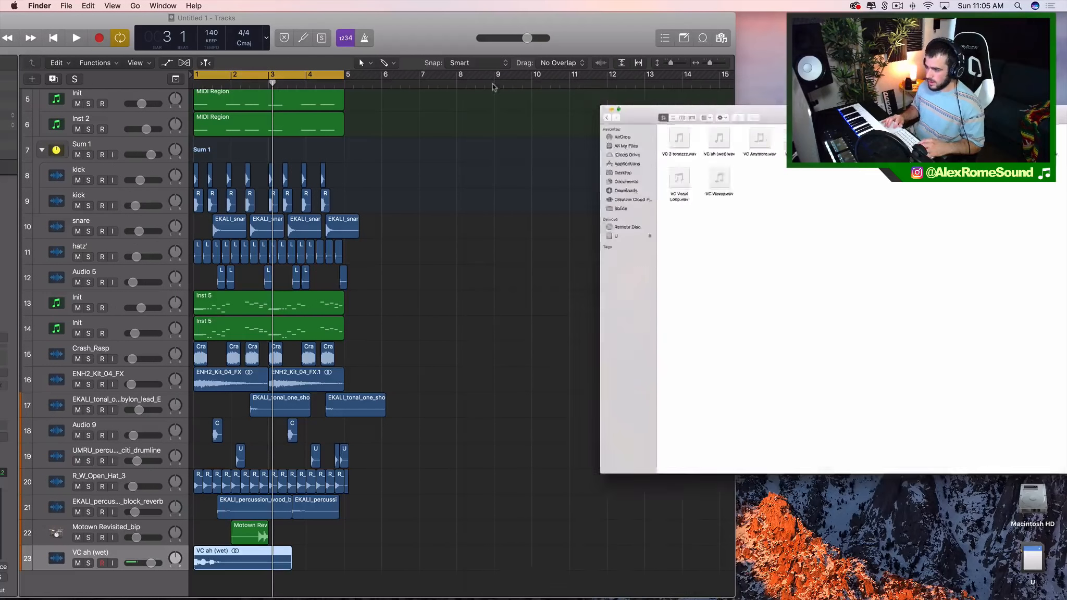
pyautogui.doubleClick(598, 19)
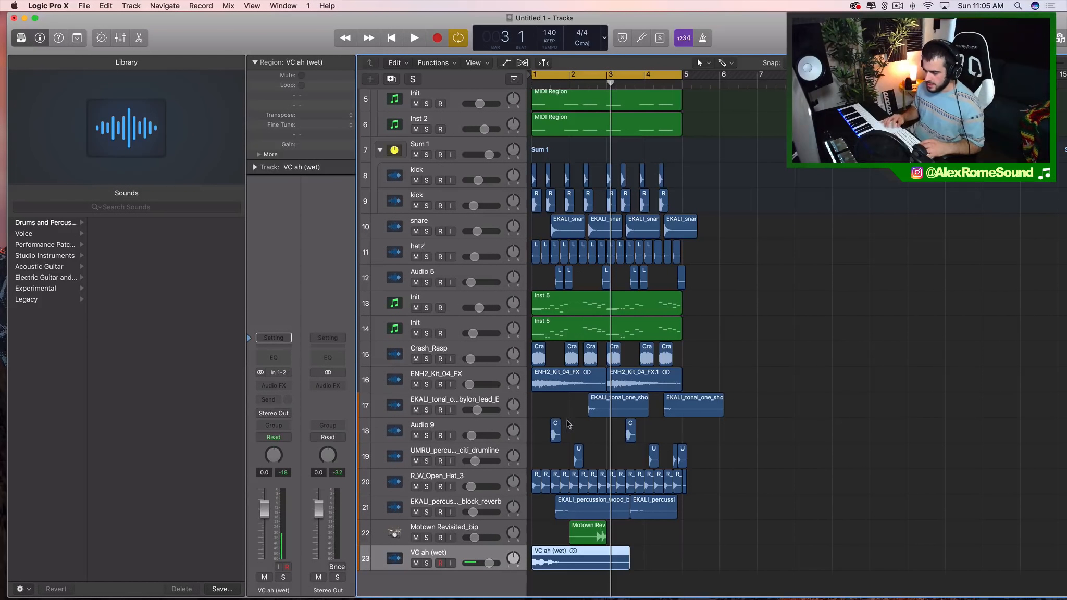
# Add a software instrument track below the VC ah (wet) track and replace its Sylenth1 instrument with the EXS24 sampler.
pyautogui.click(457, 531)
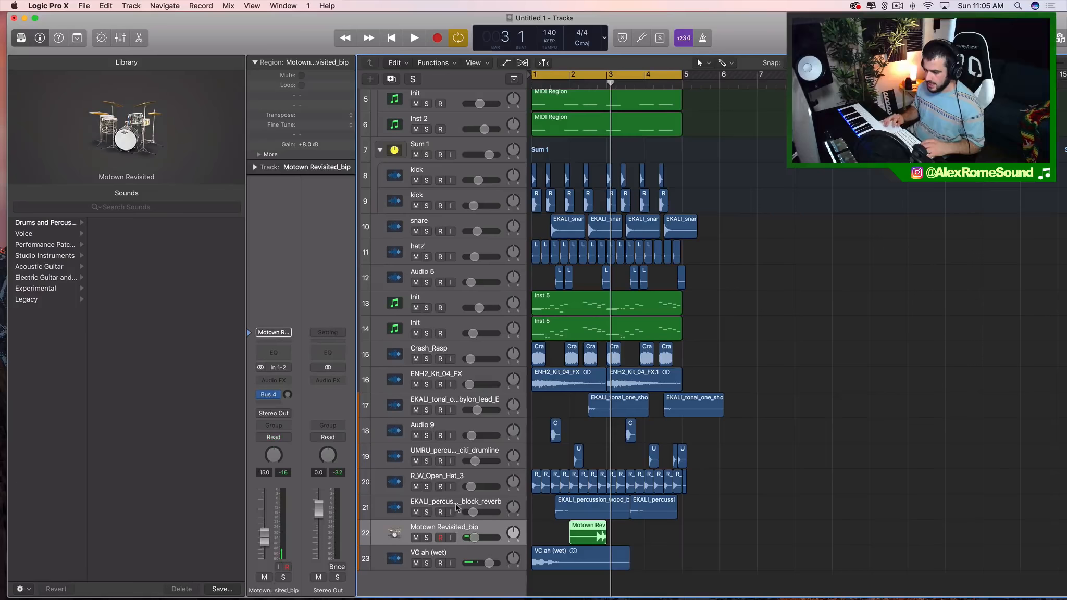
pyautogui.click(458, 328)
pyautogui.doubleClick(446, 588)
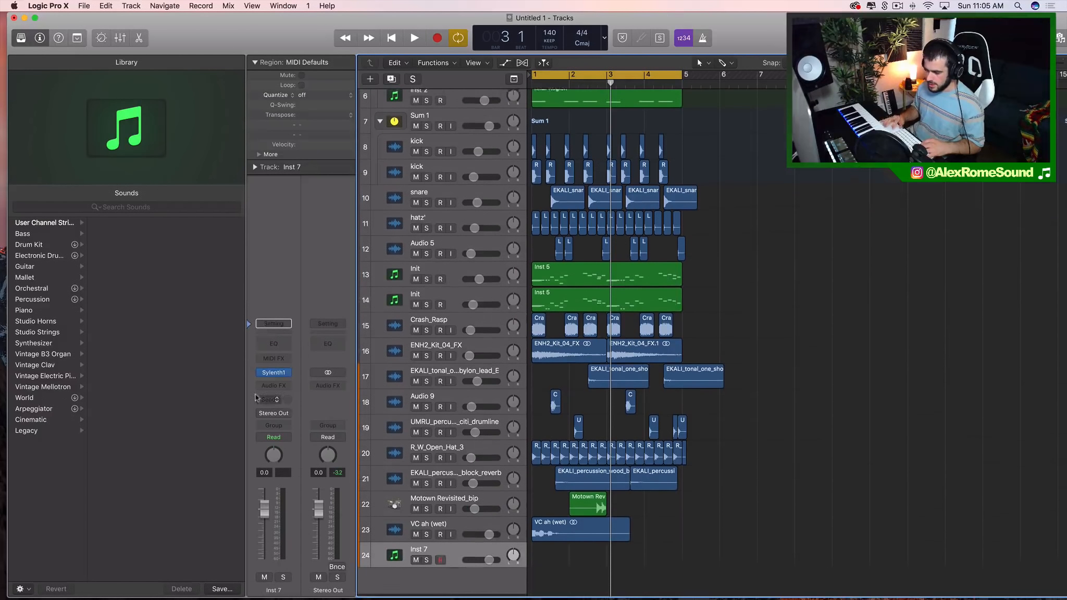
pyautogui.click(283, 373)
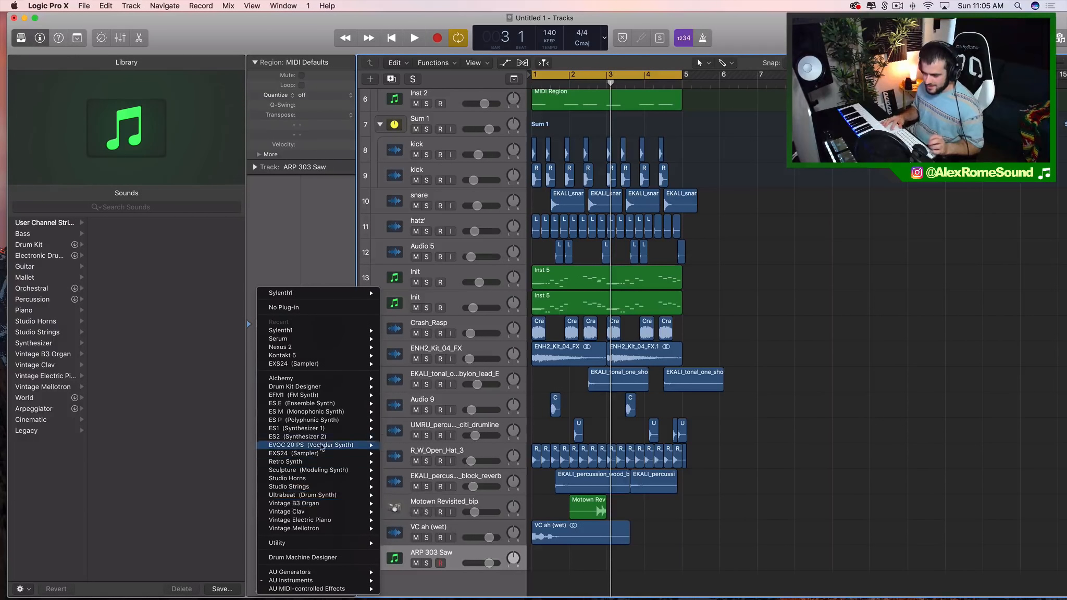
pyautogui.moveTo(302, 454)
pyautogui.click(423, 463)
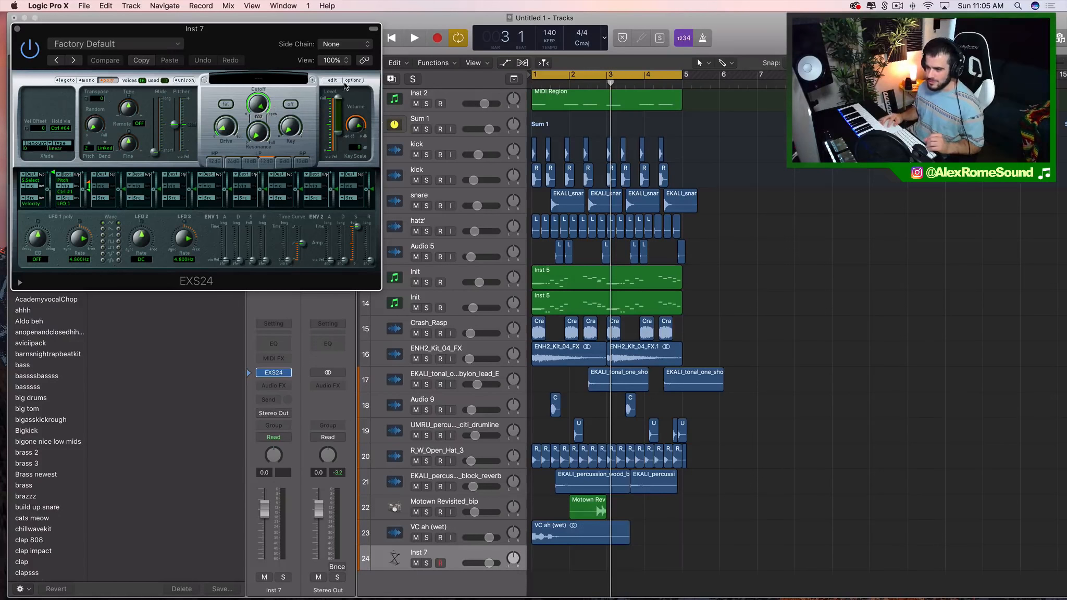
# Open the EXS24 instrument editor and add the VC ah (wet) region to it as a sample zone.
pyautogui.click(332, 79)
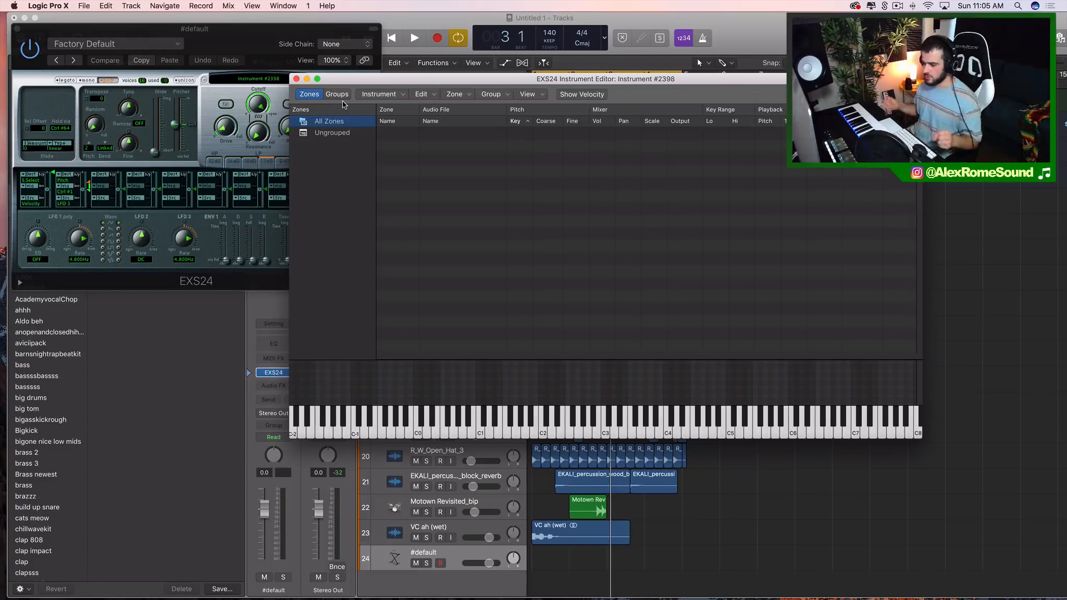
pyautogui.moveTo(634, 77); pyautogui.dragTo(471, 68)
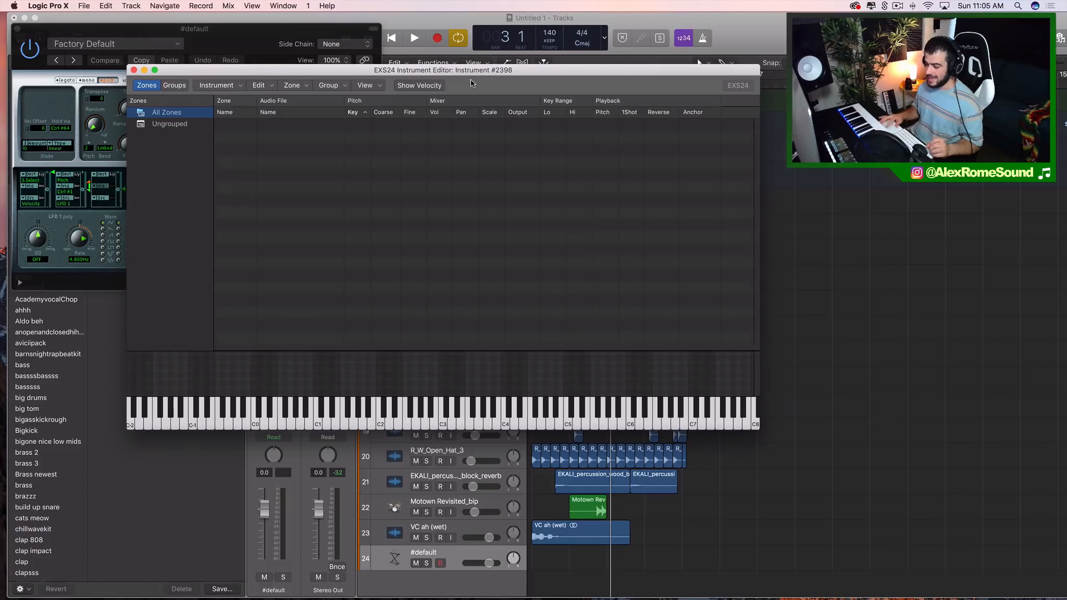
pyautogui.moveTo(547, 531); pyautogui.dragTo(465, 276)
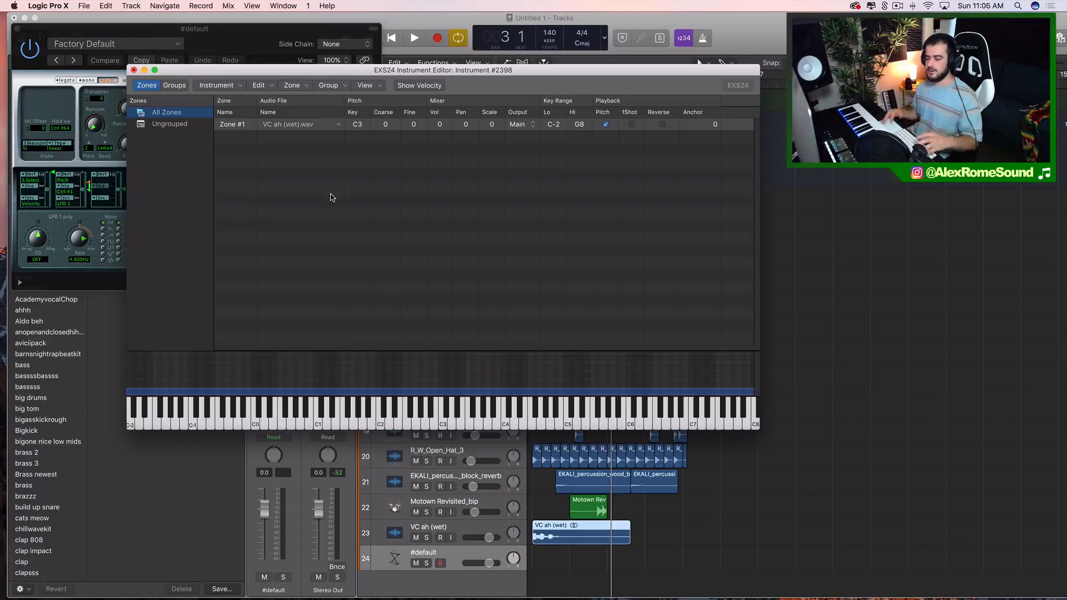
# Save the sampler instrument as Vocalahhhhh, and close the instrument editor and the EXS24 window.
pyautogui.click(133, 71)
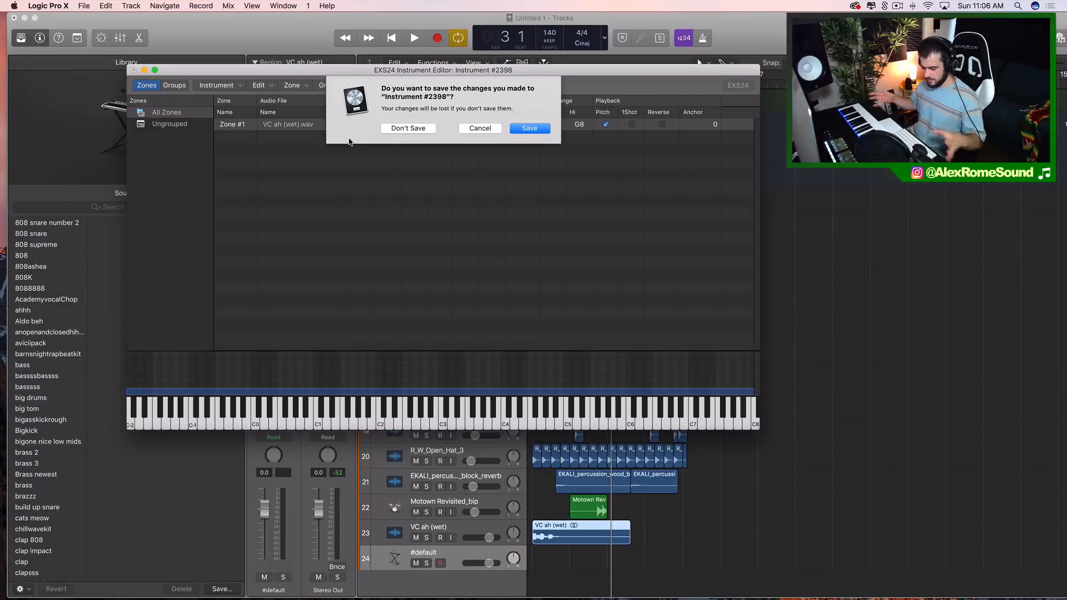
pyautogui.click(529, 129)
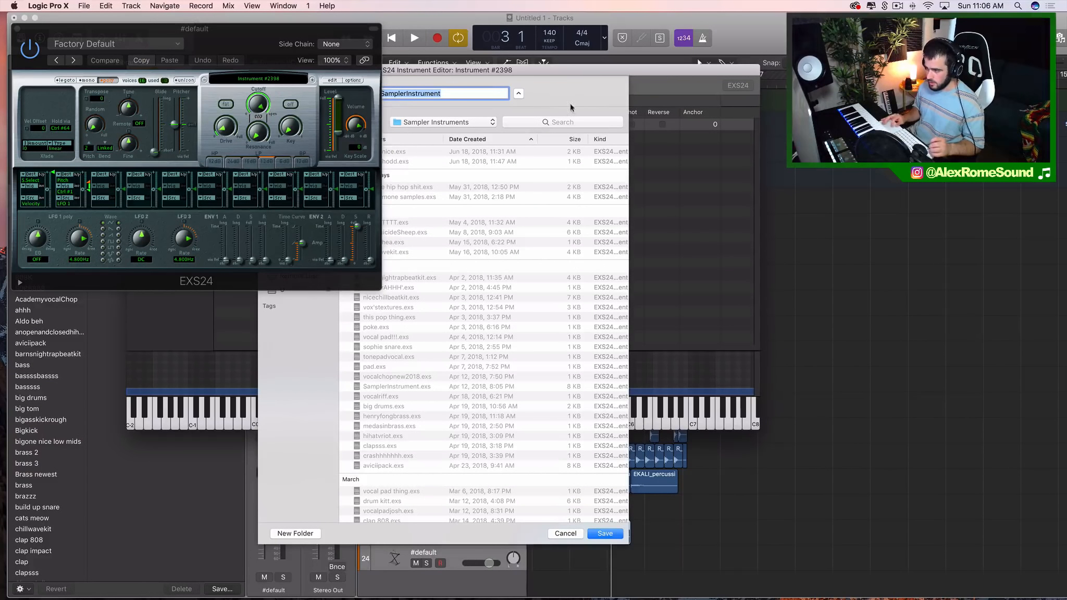
pyautogui.click(584, 102)
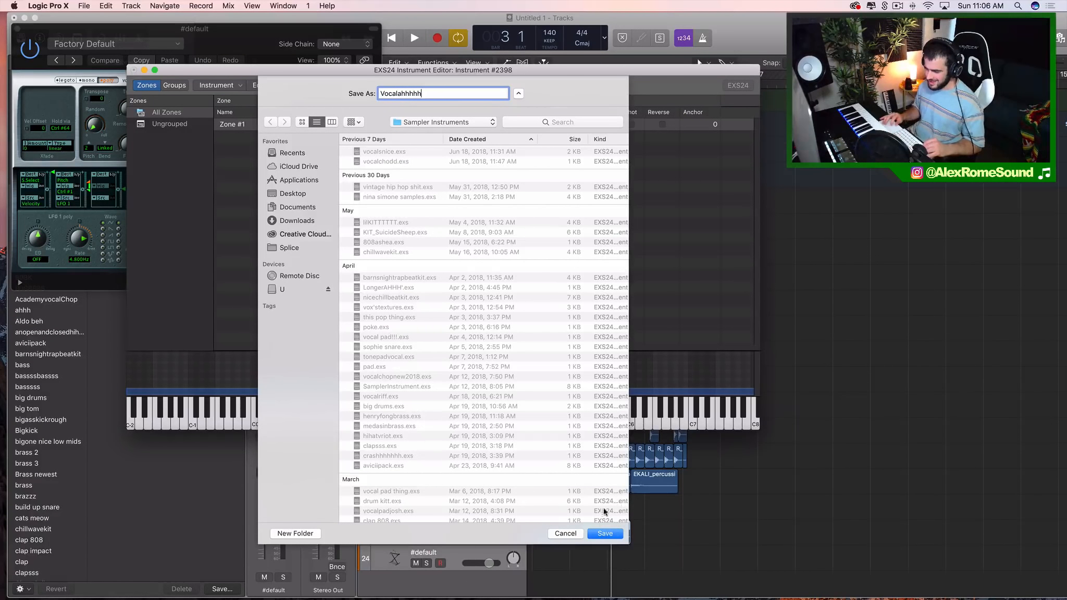
pyautogui.click(600, 534)
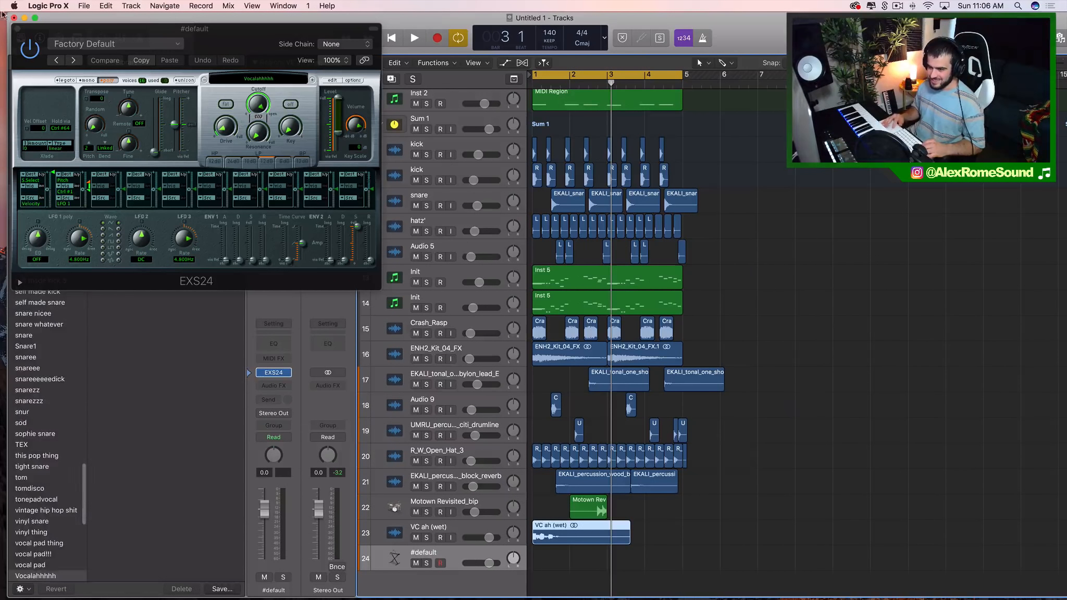
pyautogui.click(17, 29)
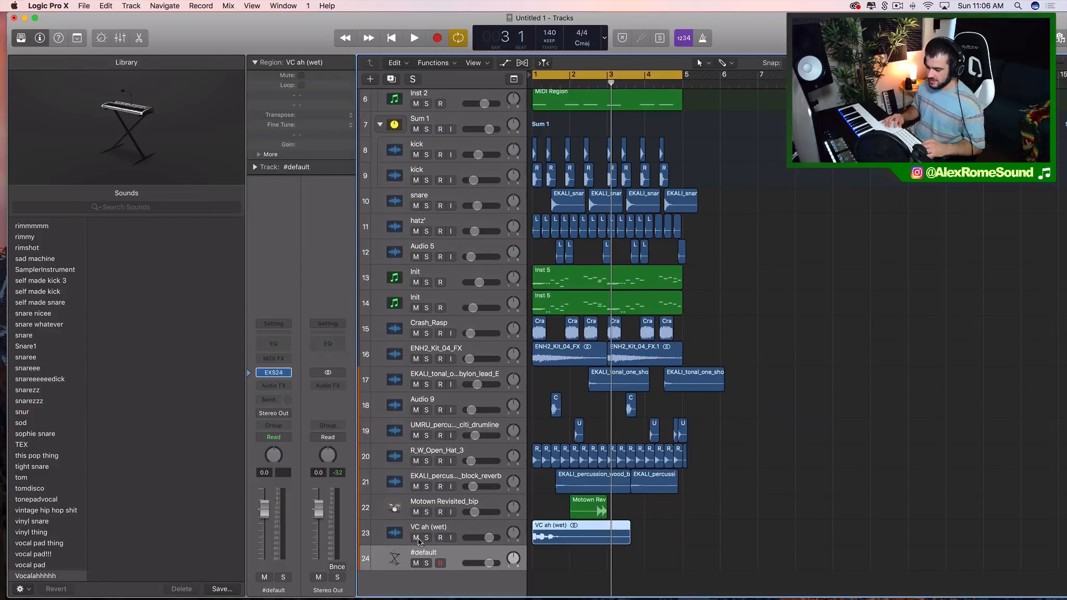
# Mute the VC ah (wet) track, create a four-bar MIDI region on the EXS24 track and open it in the Piano Roll.
pyautogui.click(416, 538)
pyautogui.press('r')
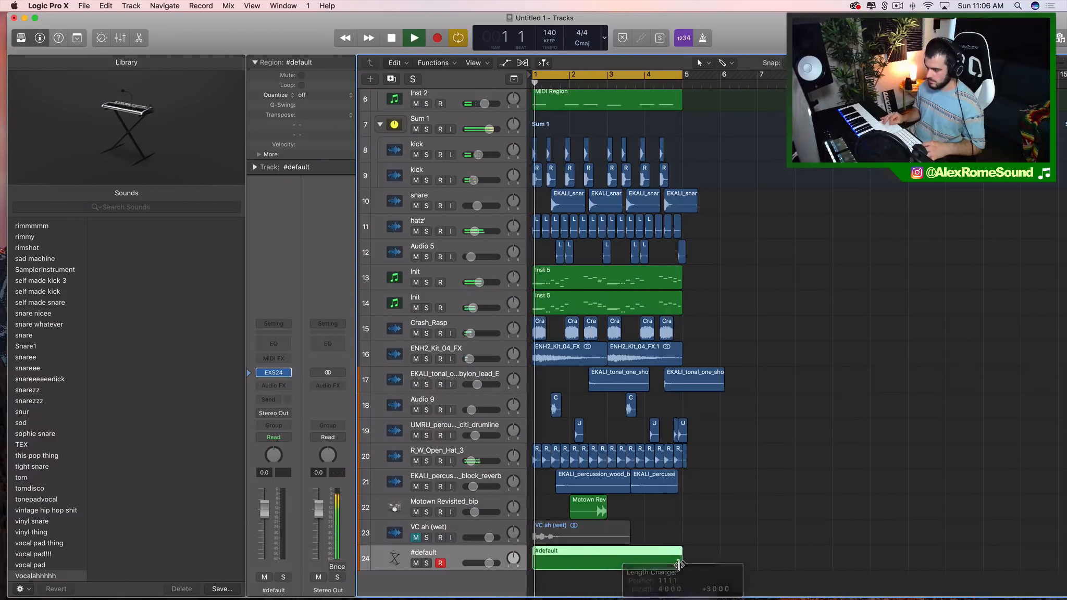
pyautogui.doubleClick(625, 551)
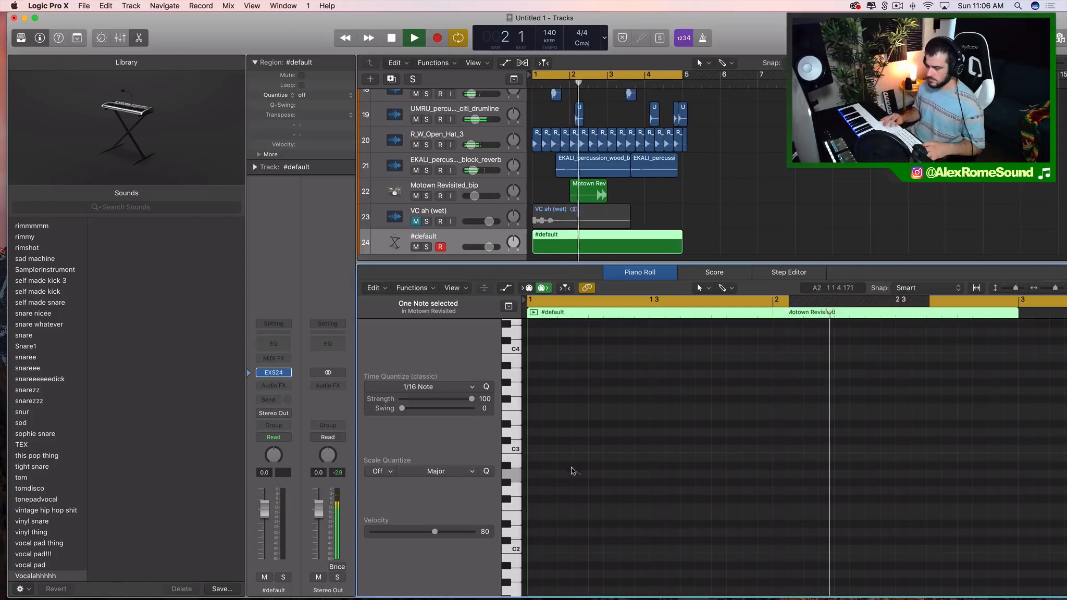
pyautogui.press('space')
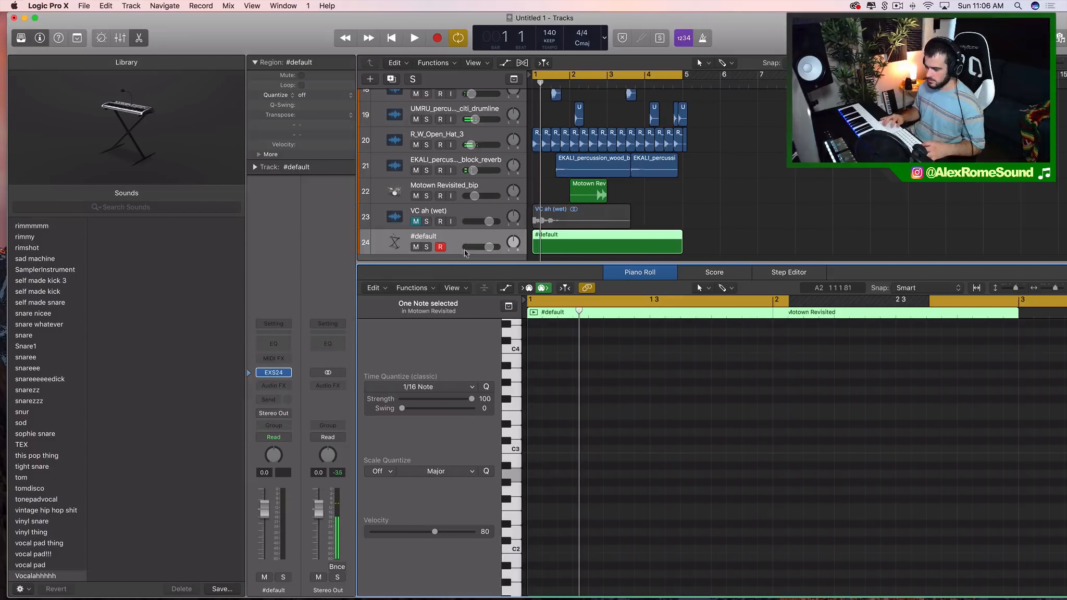
# Lower the EXS24 track to -10 dB and write C#3 notes on every beat of bar 1, plus a D#3 at 1 2 3.
pyautogui.click(489, 246)
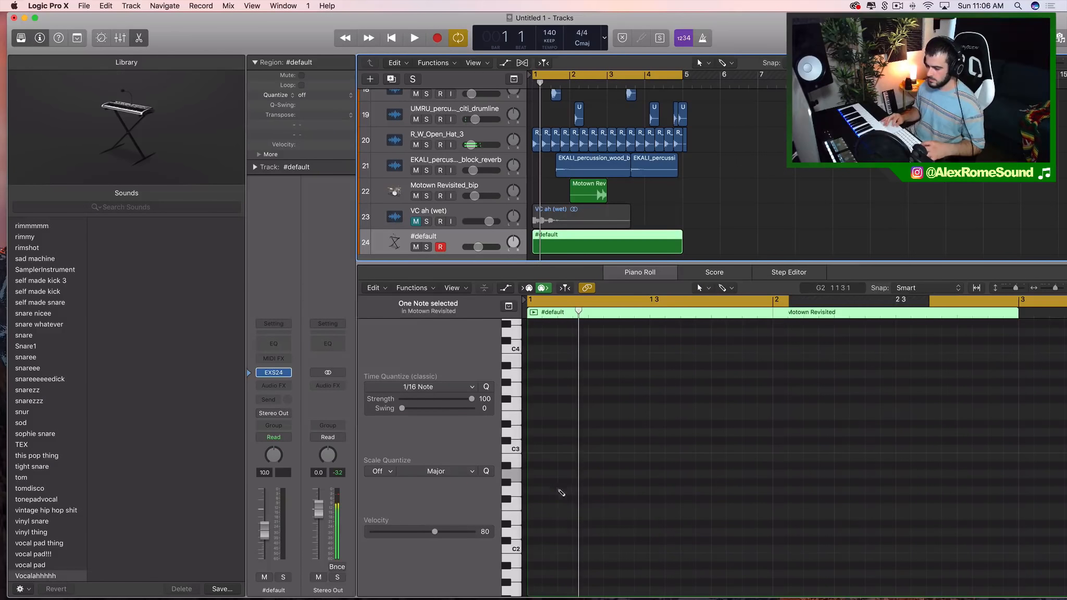
pyautogui.moveTo(560, 491); pyautogui.dragTo(535, 446)
pyautogui.press('space')
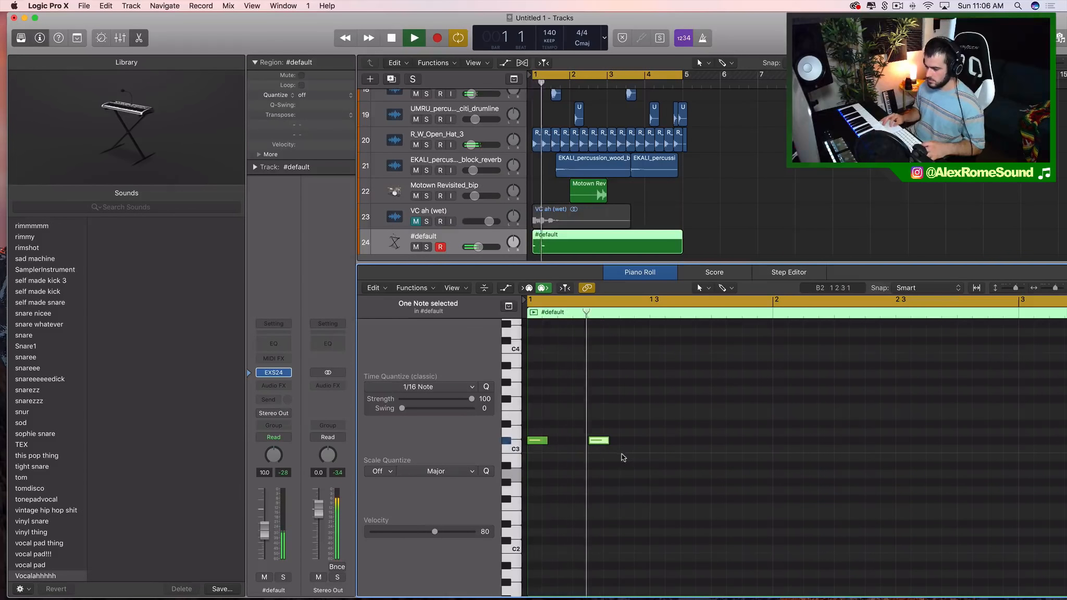
pyautogui.click(655, 442)
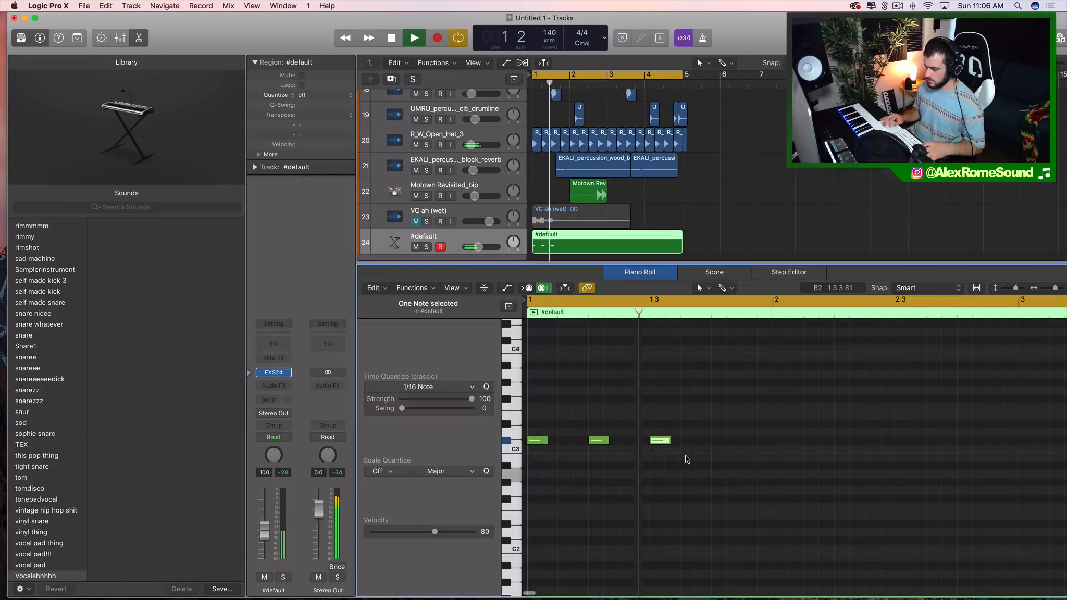
pyautogui.click(630, 424)
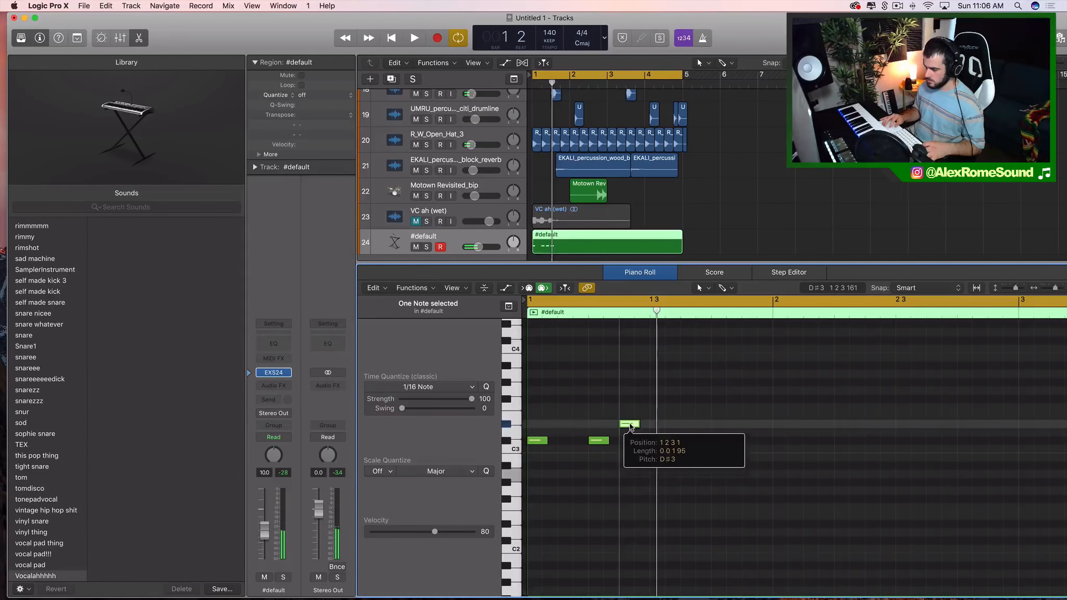
pyautogui.press('space')
pyautogui.press('space')
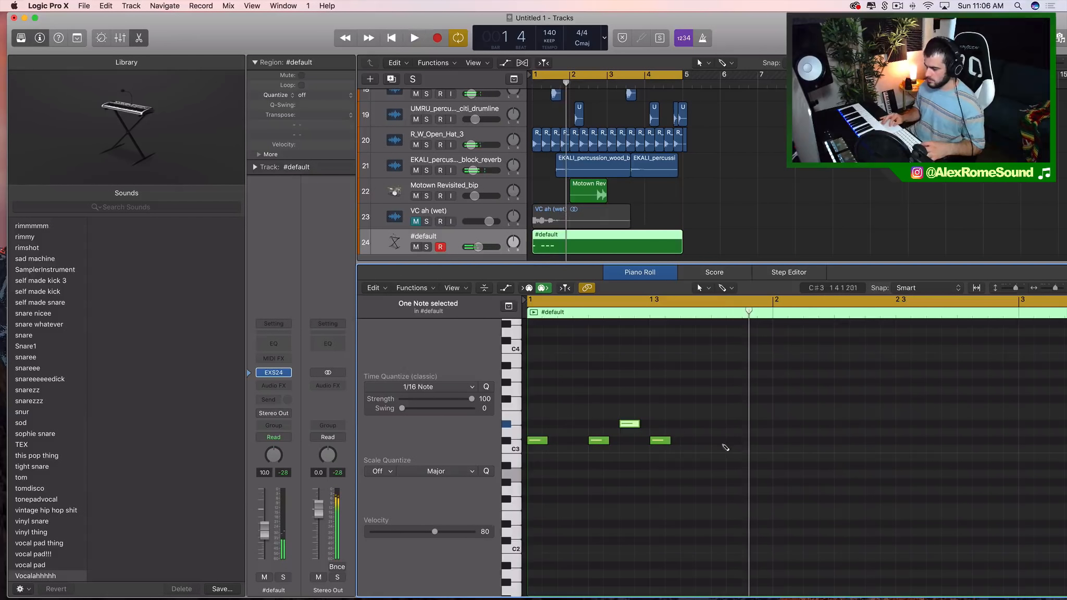
pyautogui.press('space')
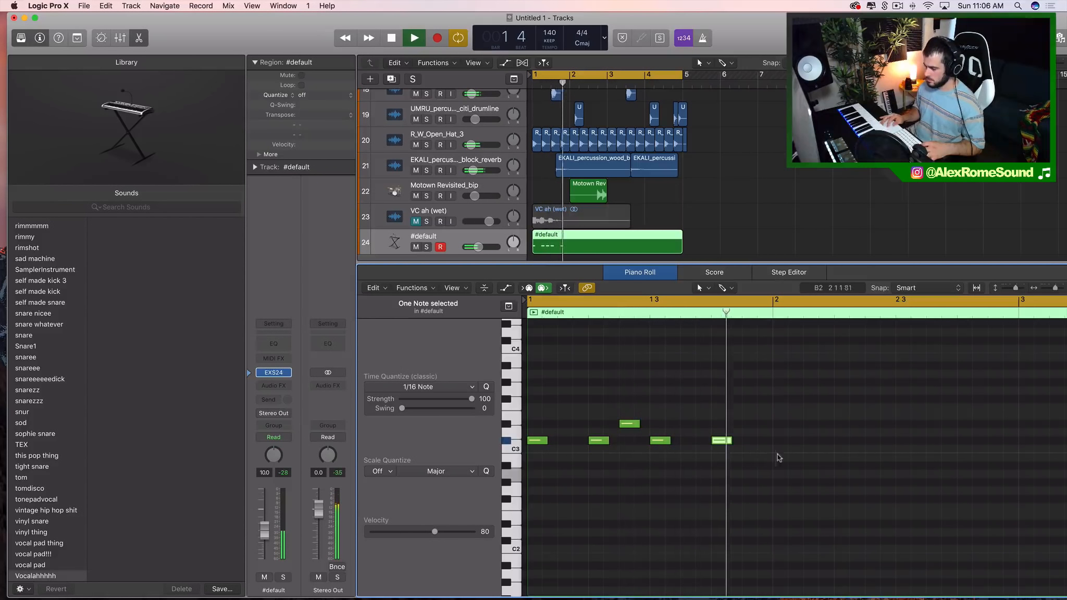
pyautogui.press('space')
# Write C#3 notes on every beat of bar 2, with D#3 notes halfway through beats 2, 3 and 4.
pyautogui.keyDown('super'); pyautogui.click(776, 440); pyautogui.keyUp('super')
pyautogui.press('space')
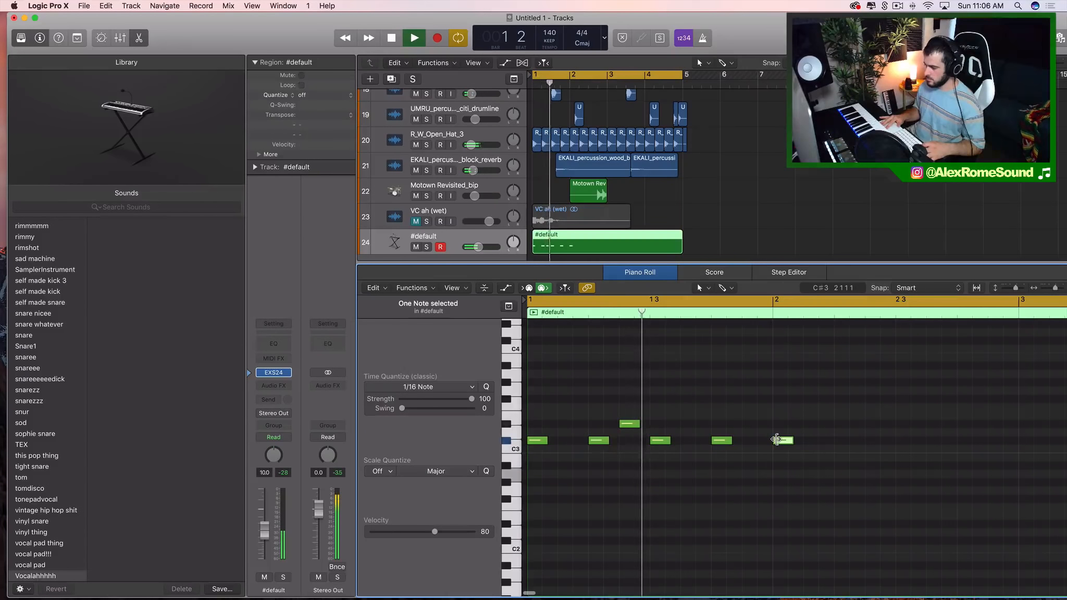
pyautogui.press('space')
pyautogui.keyDown('super'); pyautogui.click(775, 440); pyautogui.keyUp('super')
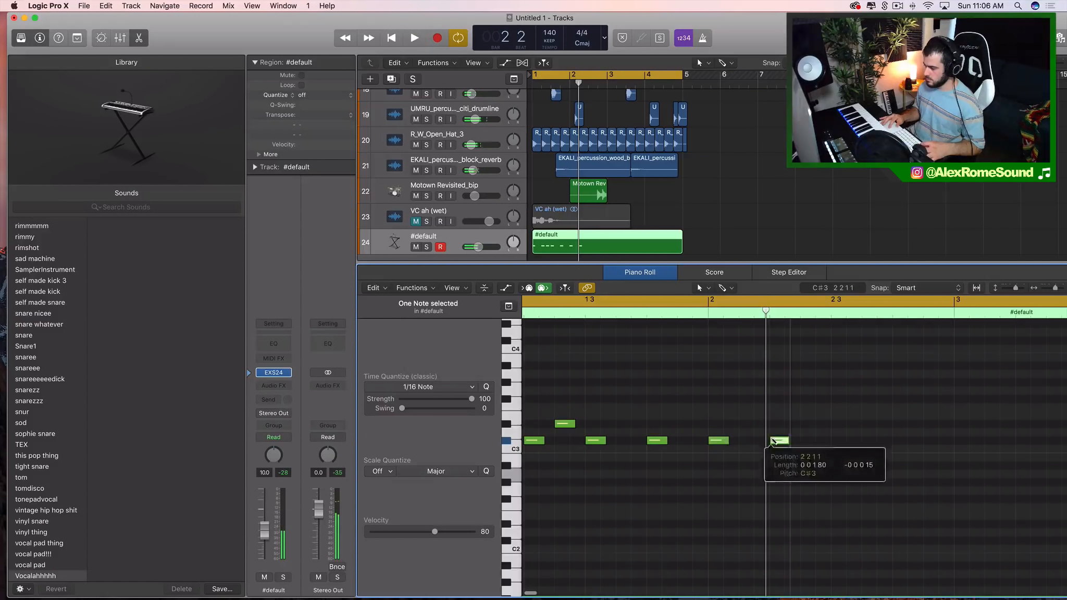
pyautogui.keyDown('super'); pyautogui.click(809, 425); pyautogui.keyUp('super')
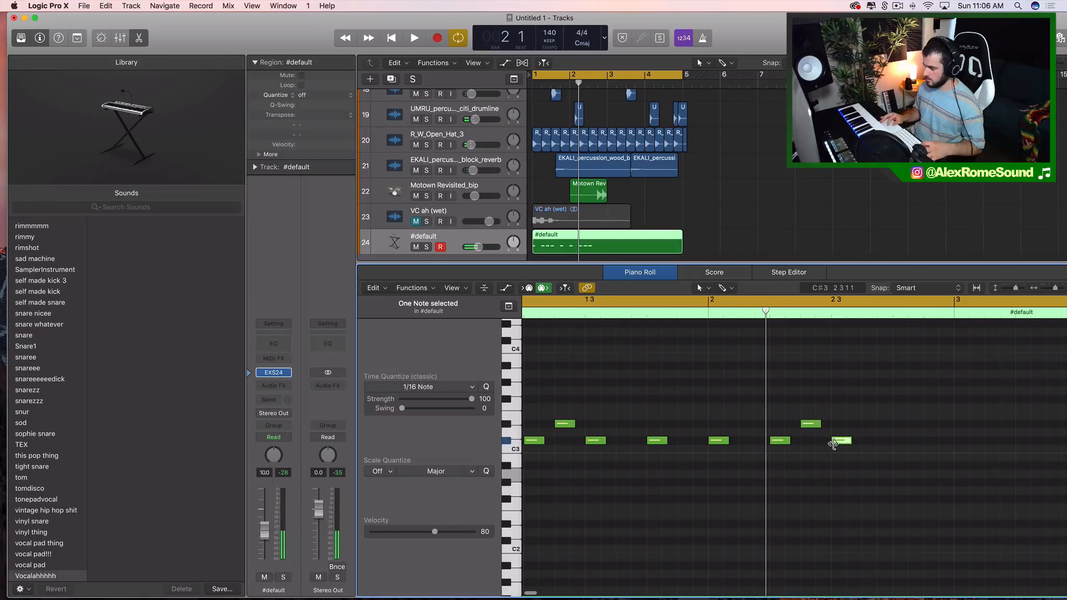
pyautogui.keyDown('super'); pyautogui.click(900, 440); pyautogui.keyUp('super')
pyautogui.keyDown('super'); pyautogui.click(927, 423); pyautogui.keyUp('super')
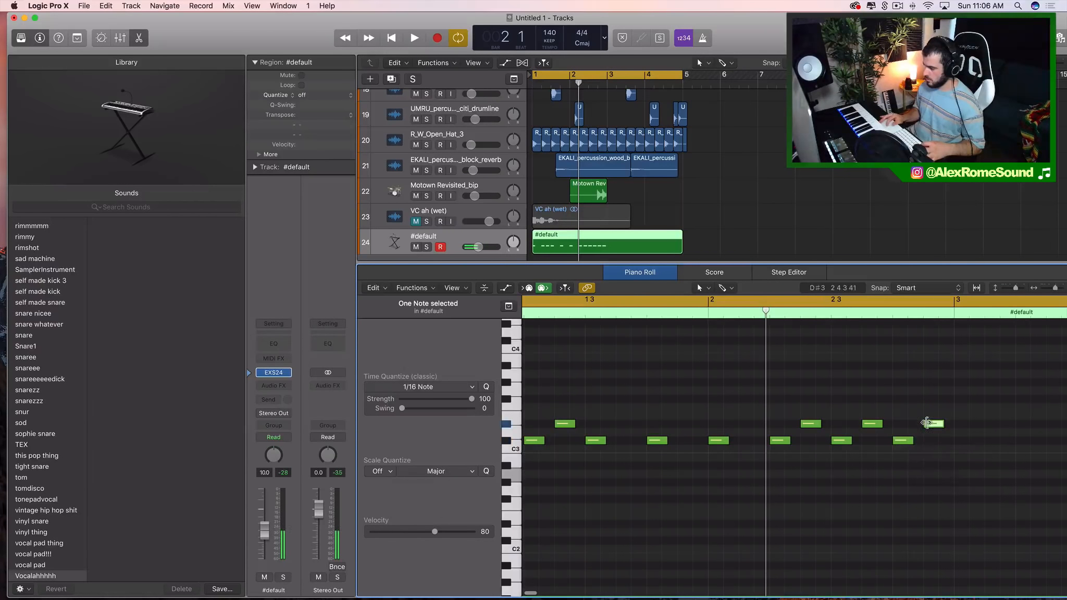
# Repeat the two-bar vocal note pattern across bars 3 and 4 and play it back.
pyautogui.press('super+Left')
pyautogui.press('super+Left')
pyautogui.press('super+Left')
pyautogui.moveTo(748, 496); pyautogui.dragTo(458, 346)
pyautogui.press('super+r')
pyautogui.press('space')
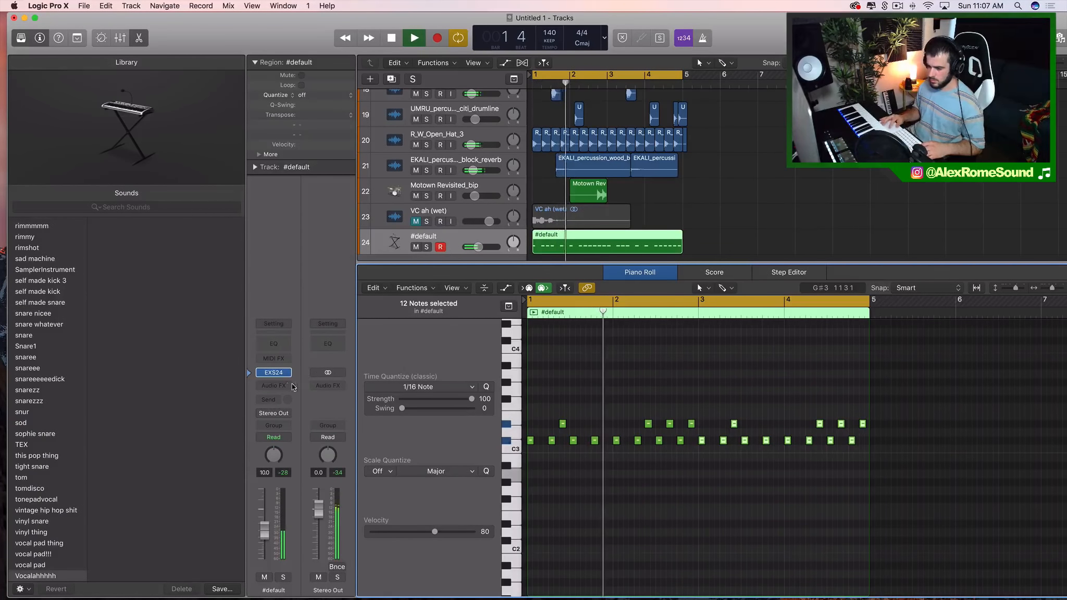
# Insert the ValhallaVintageVerb reverb on the EXS24 vocal track, turn down one of its controls and close the plug-in window.
pyautogui.click(274, 386)
pyautogui.moveTo(289, 577)
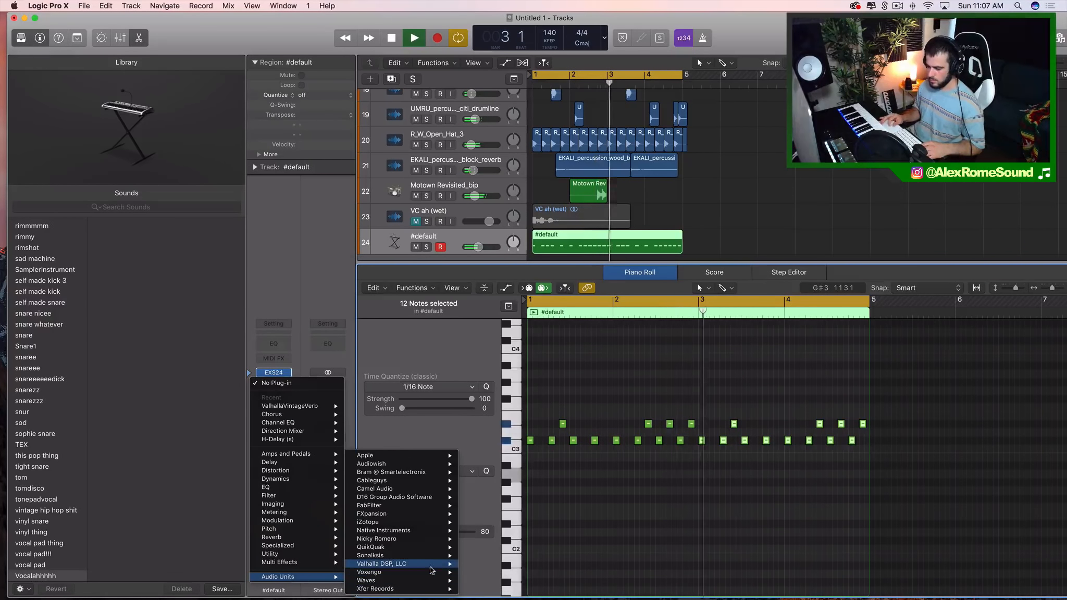
pyautogui.moveTo(395, 563)
pyautogui.moveTo(539, 566)
pyautogui.click(575, 563)
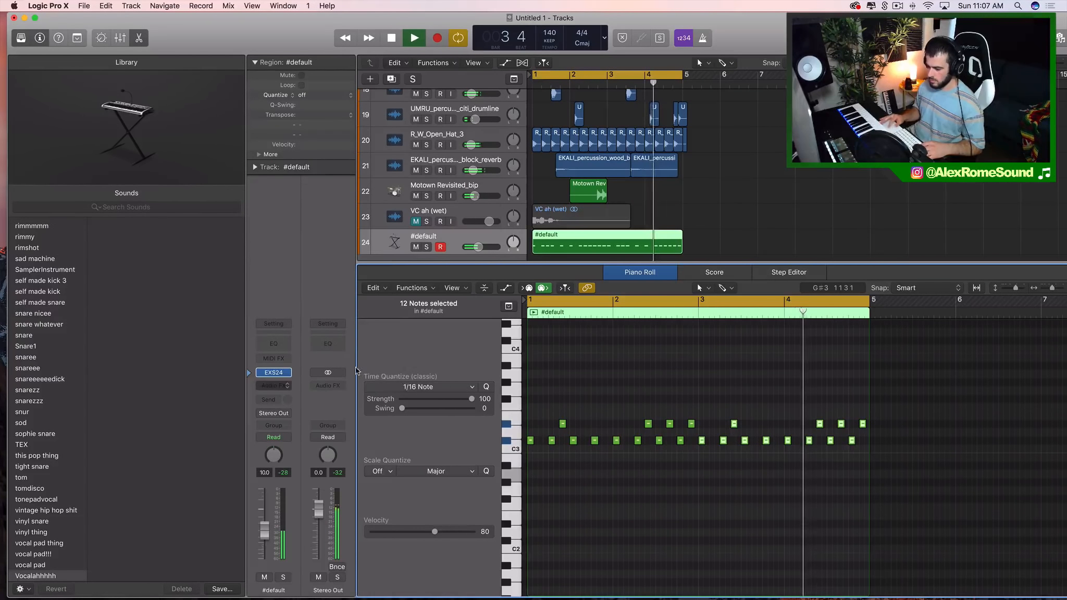
pyautogui.moveTo(50, 154); pyautogui.dragTo(48, 235)
pyautogui.click(17, 30)
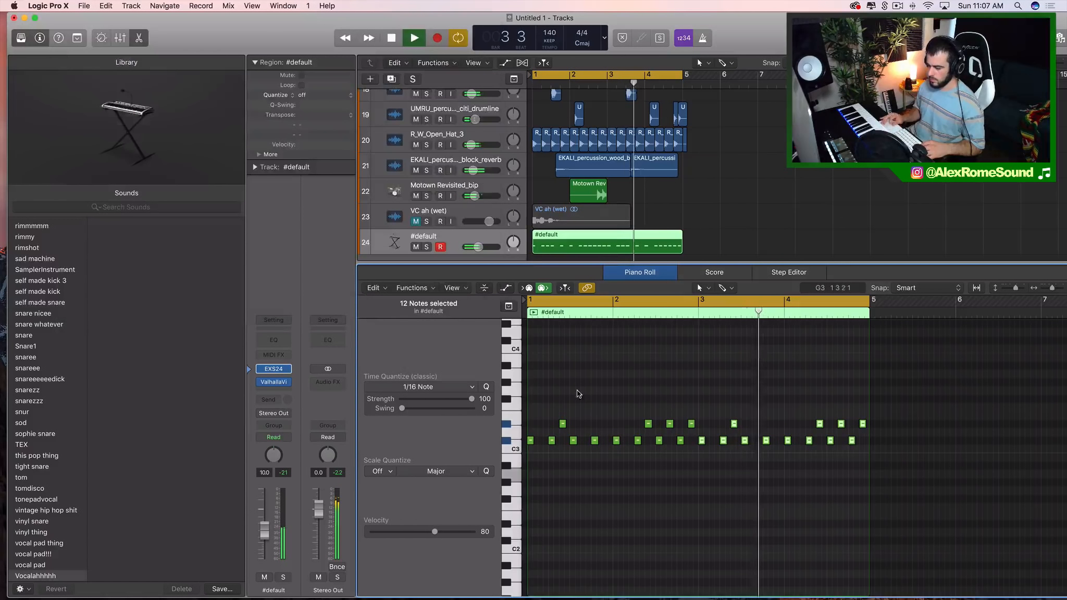
# Delete the three D#3 notes in bar 2 and the three D#3 notes in bar 4 of the vocal pattern.
pyautogui.press('space')
pyautogui.moveTo(630, 398); pyautogui.dragTo(698, 426)
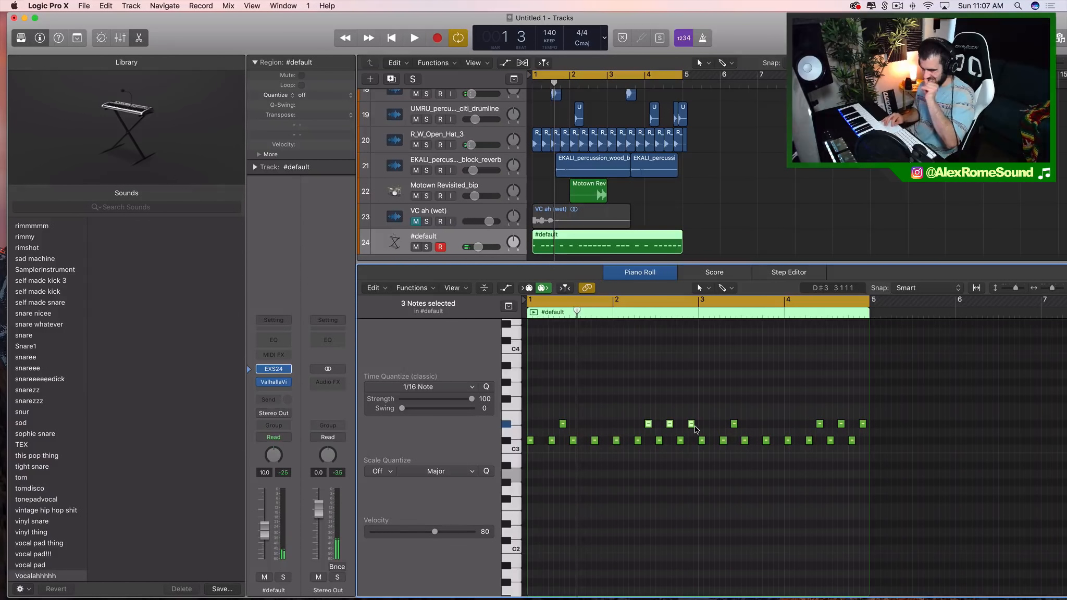
pyautogui.press('space')
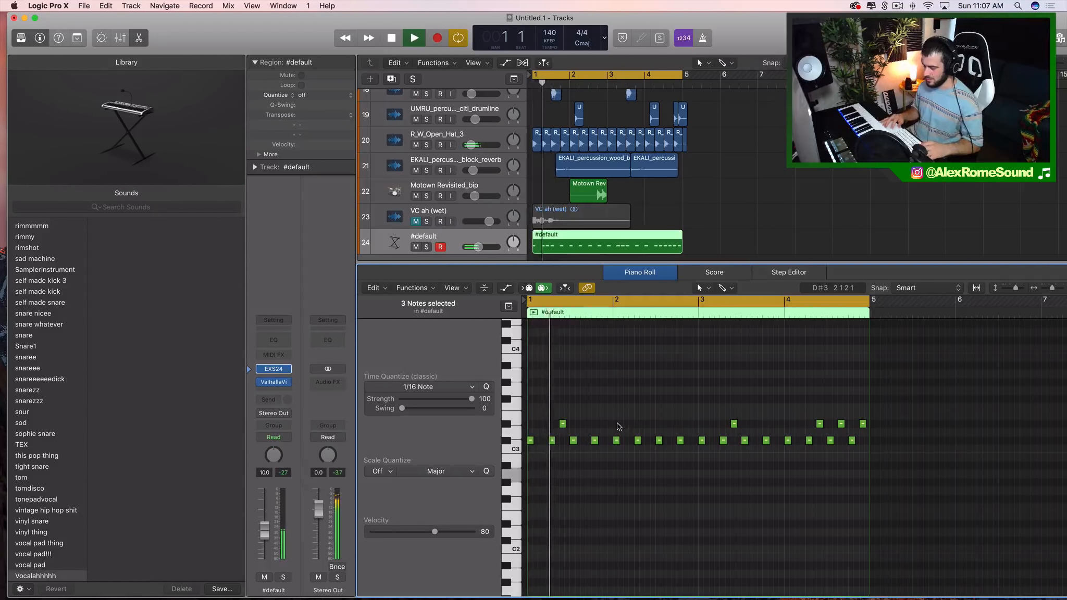
pyautogui.press('super+Right')
pyautogui.press('super+Right')
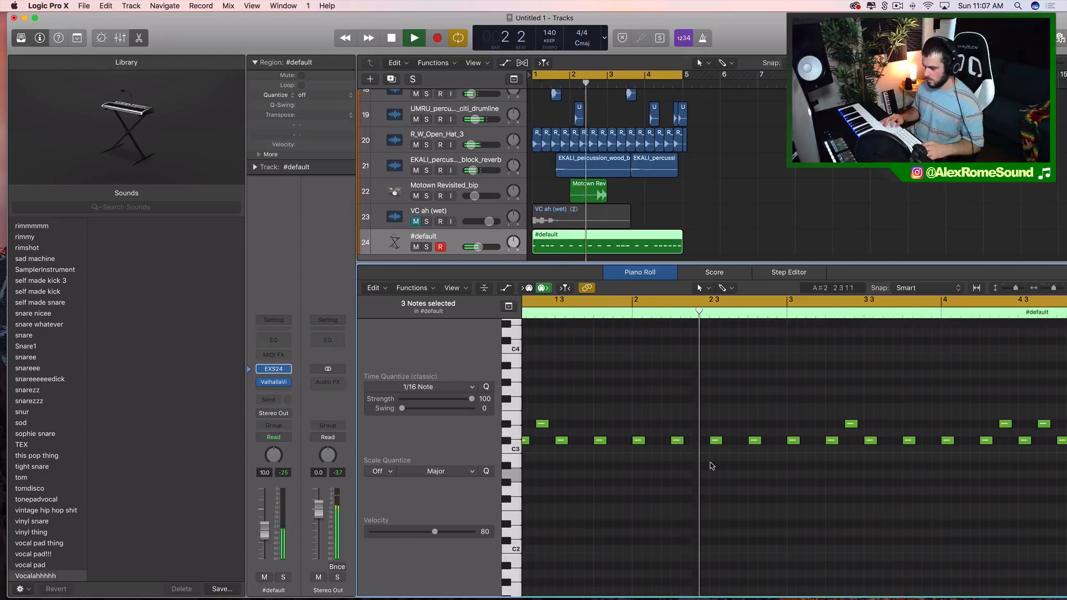
pyautogui.press('super+Left')
pyautogui.press('super+Left')
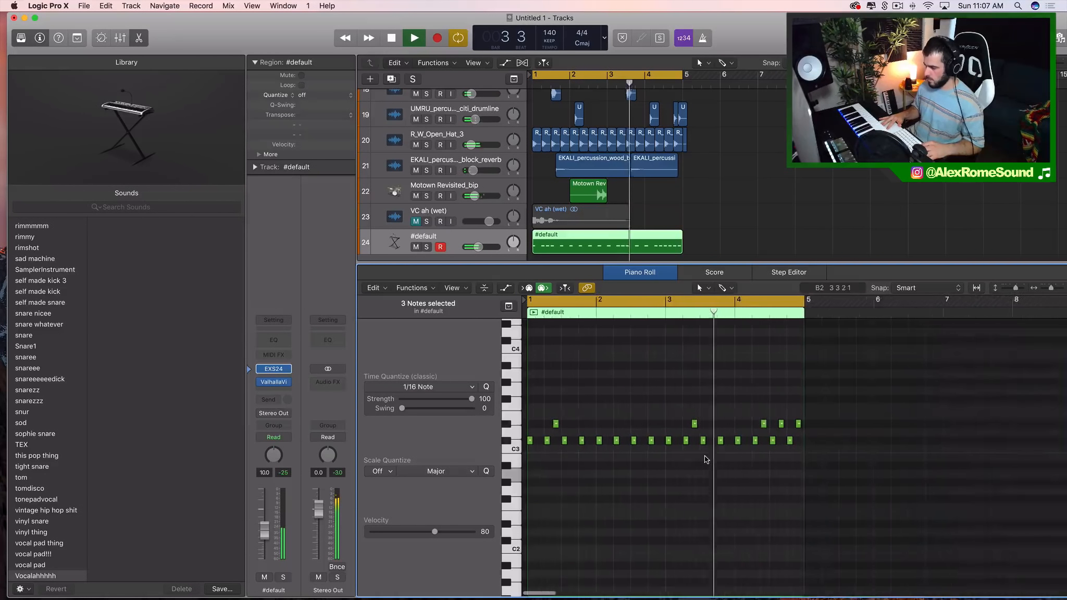
pyautogui.moveTo(730, 400); pyautogui.dragTo(825, 425)
pyautogui.press('Delete')
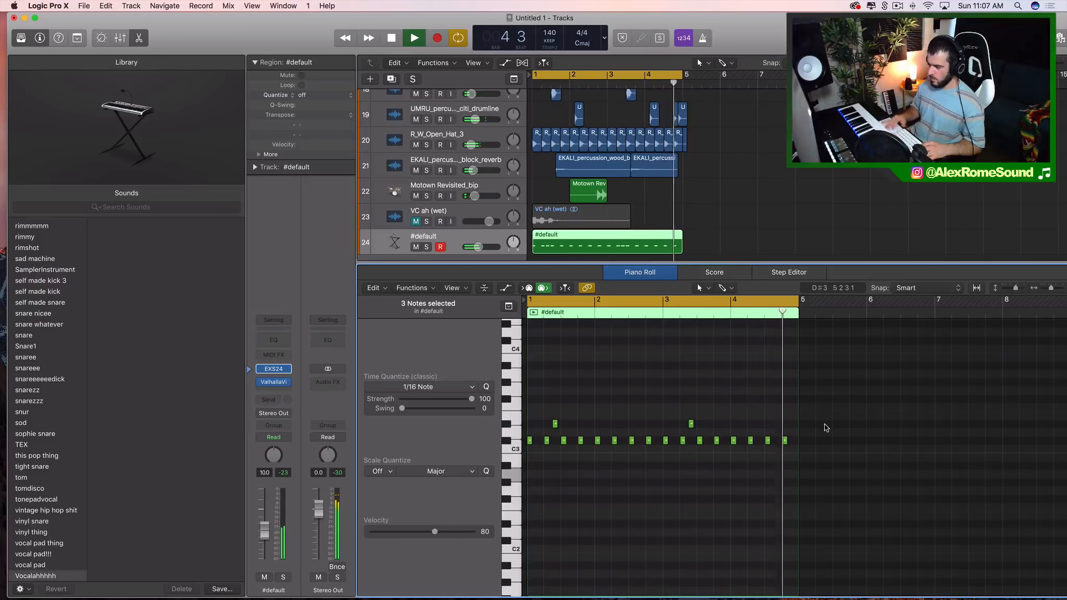
# Insert a Tremolo on the vocal track, solo the track, and set the rate to 1/1t and the depth to 83%.
pyautogui.click(281, 389)
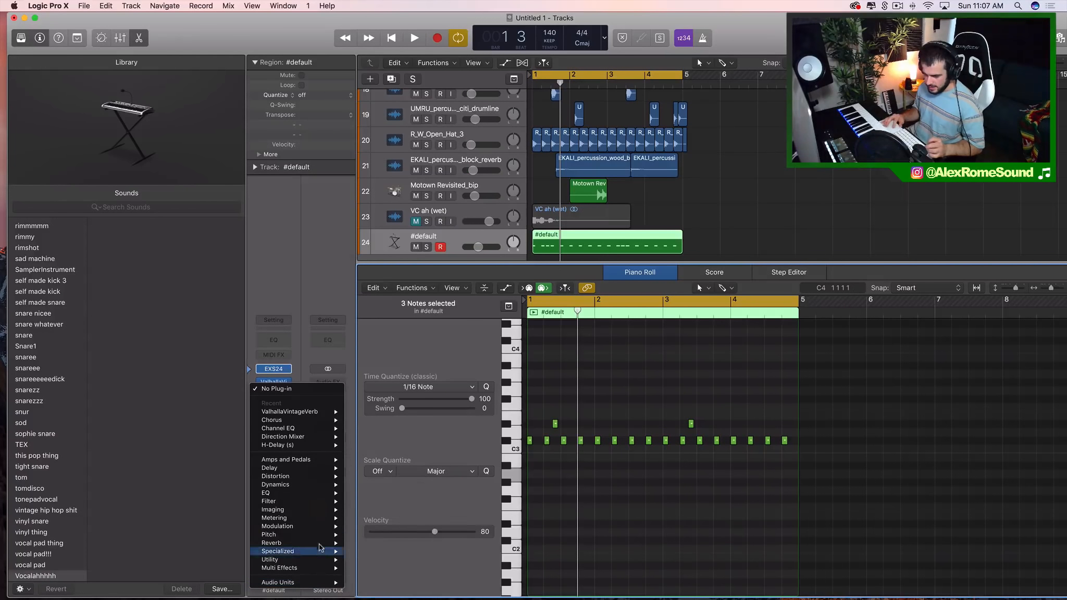
pyautogui.moveTo(318, 527)
pyautogui.moveTo(323, 518)
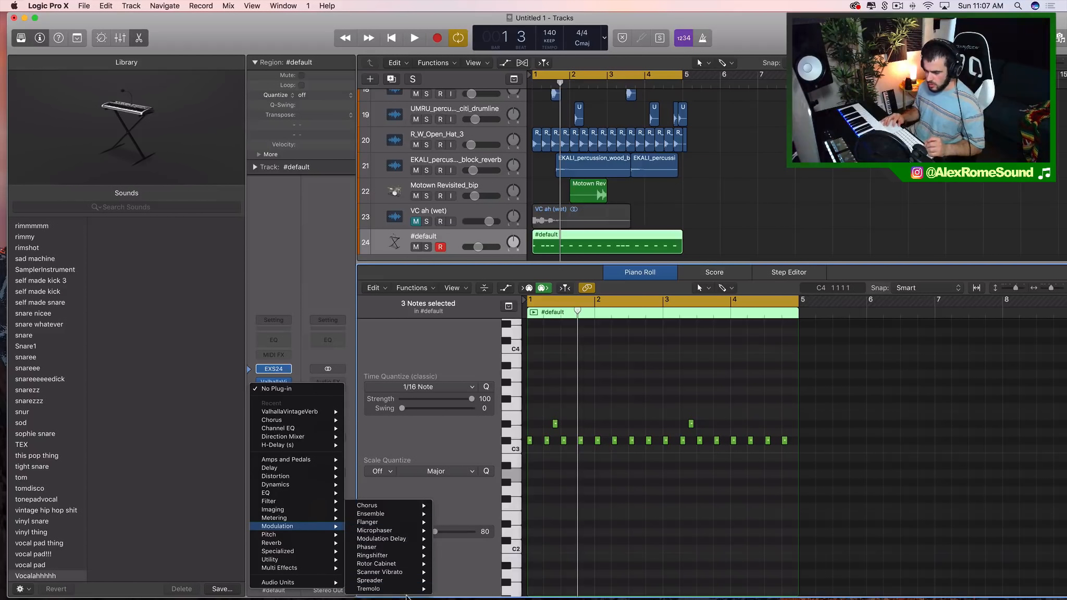
pyautogui.click(456, 582)
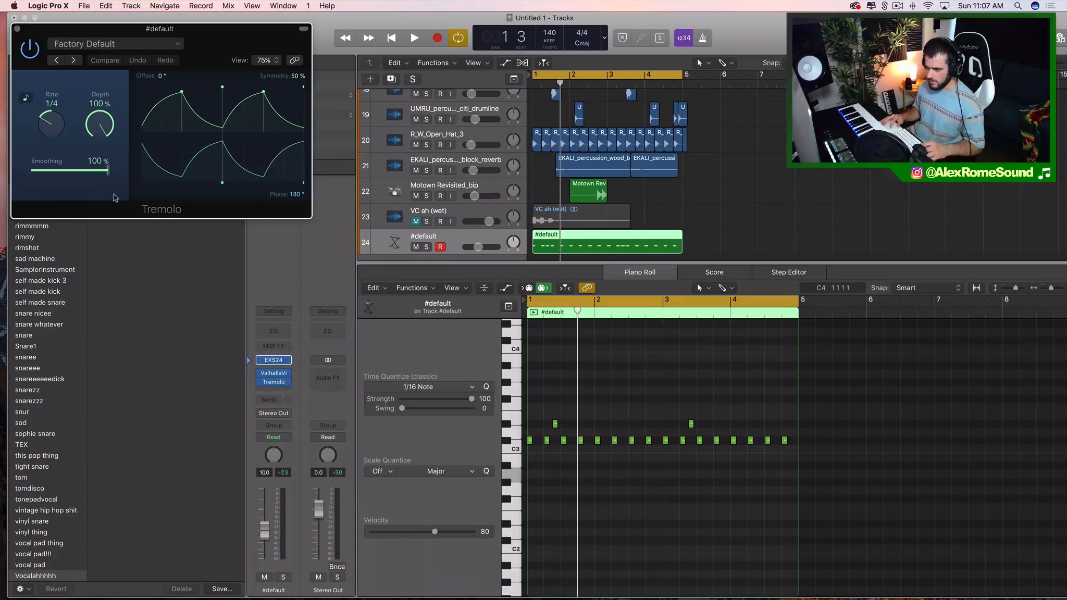
pyautogui.press('space')
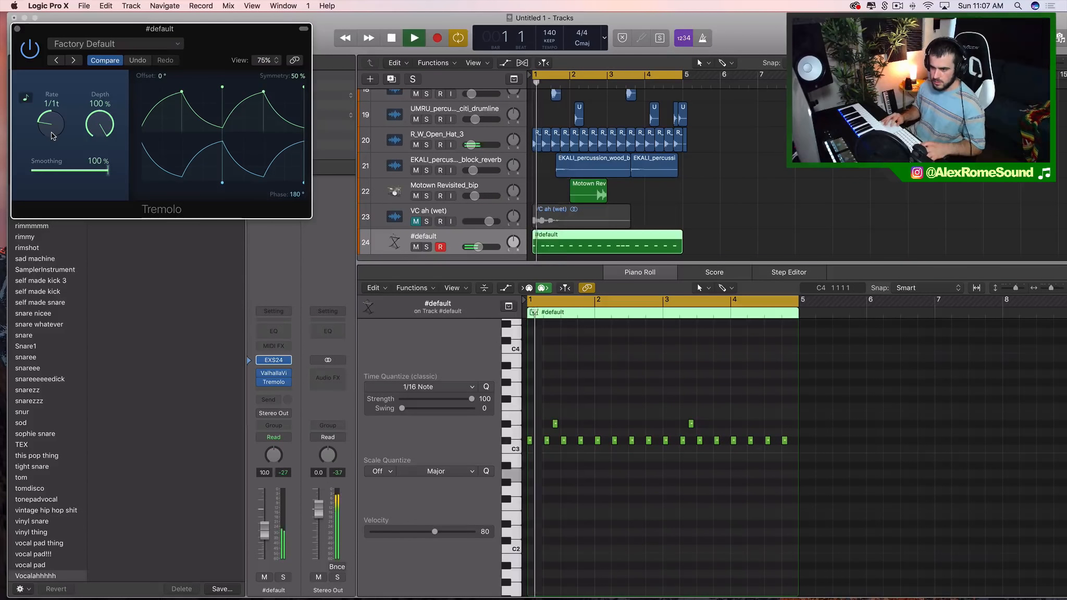
pyautogui.press('s')
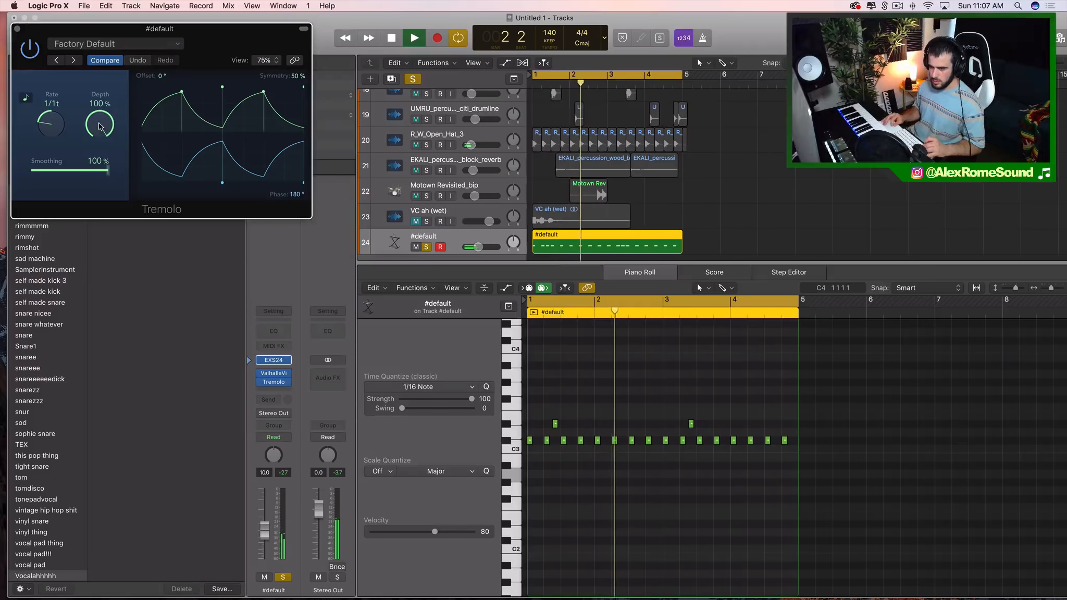
pyautogui.moveTo(97, 119); pyautogui.dragTo(96, 128)
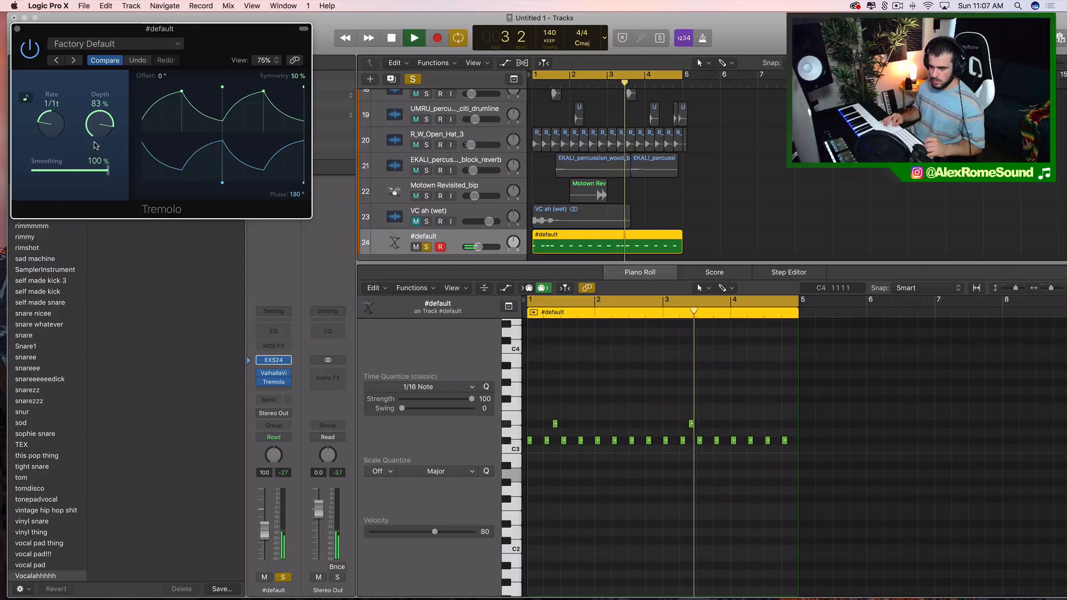
pyautogui.click(18, 29)
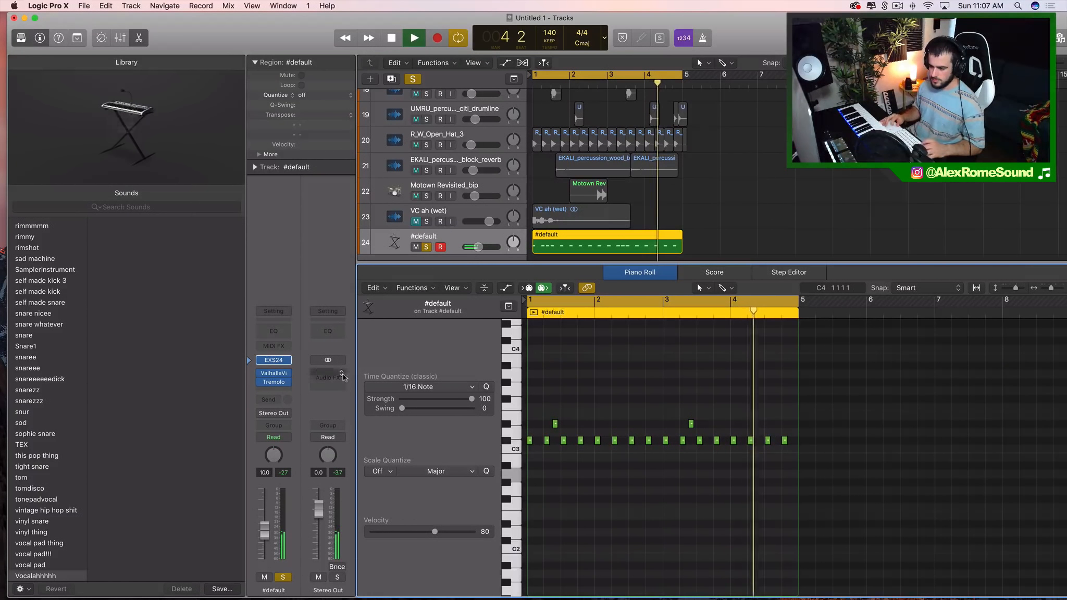
# Add a Channel EQ to the vocal track with a 24 dB/Oct low cut at 500 Hz, and close its window.
pyautogui.doubleClick(274, 331)
pyautogui.click(49, 80)
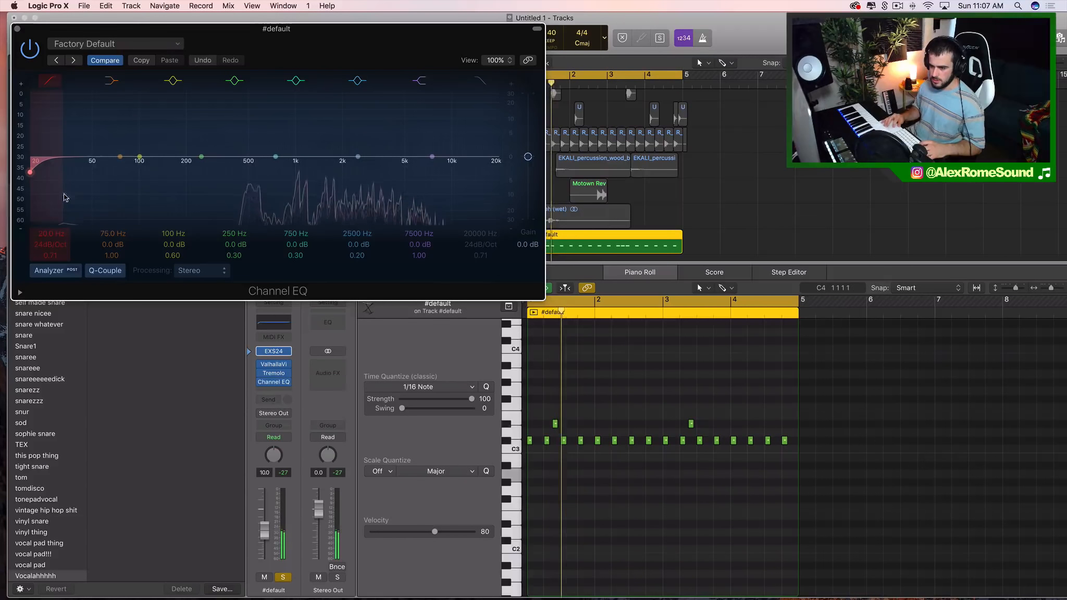
pyautogui.moveTo(66, 196); pyautogui.dragTo(298, 220)
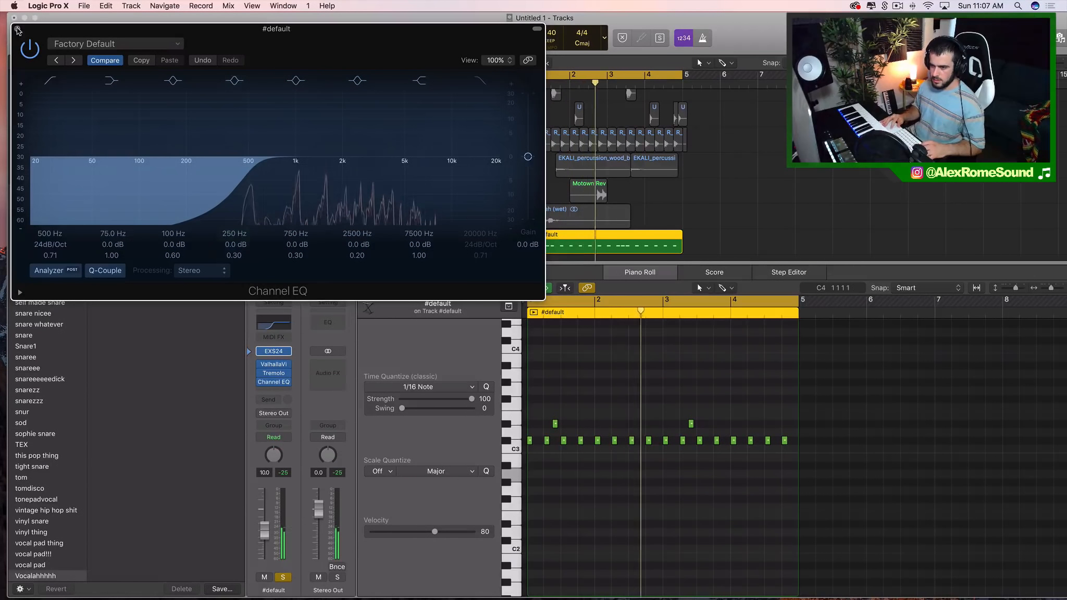
pyautogui.press('super+w')
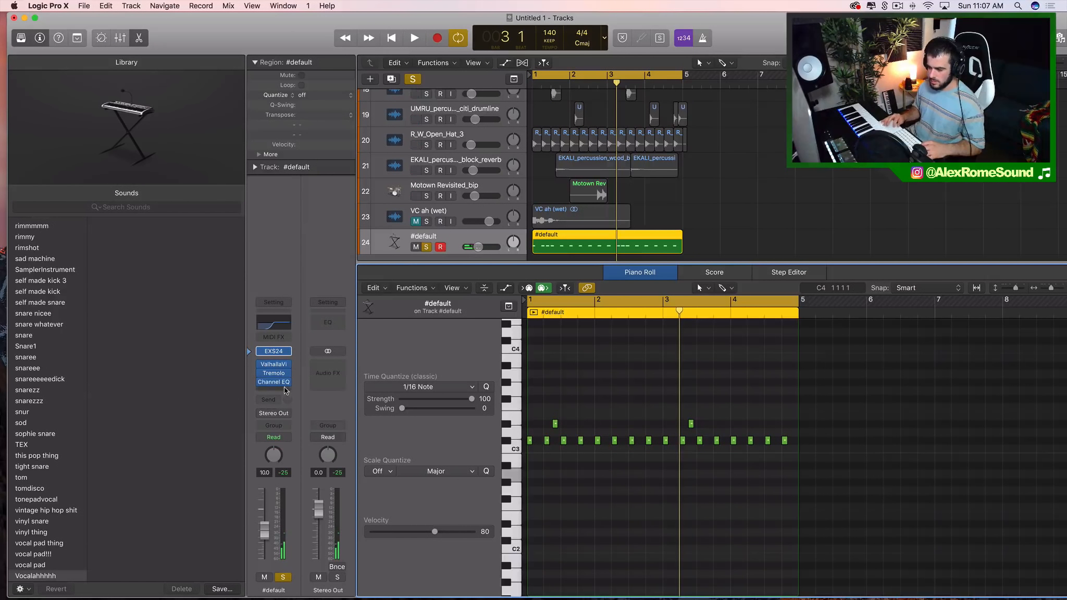
# Insert the Xfer Records OTT compressor in stereo on the vocal track, audition it and close its window.
pyautogui.click(285, 390)
pyautogui.moveTo(289, 582)
pyautogui.moveTo(446, 589)
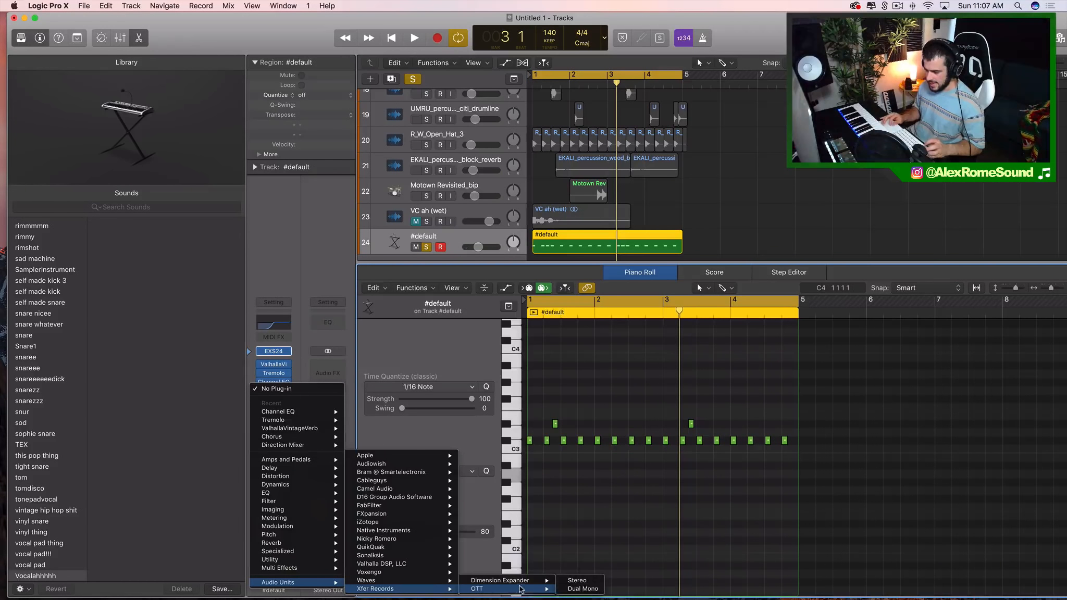
pyautogui.click(579, 582)
pyautogui.press('space')
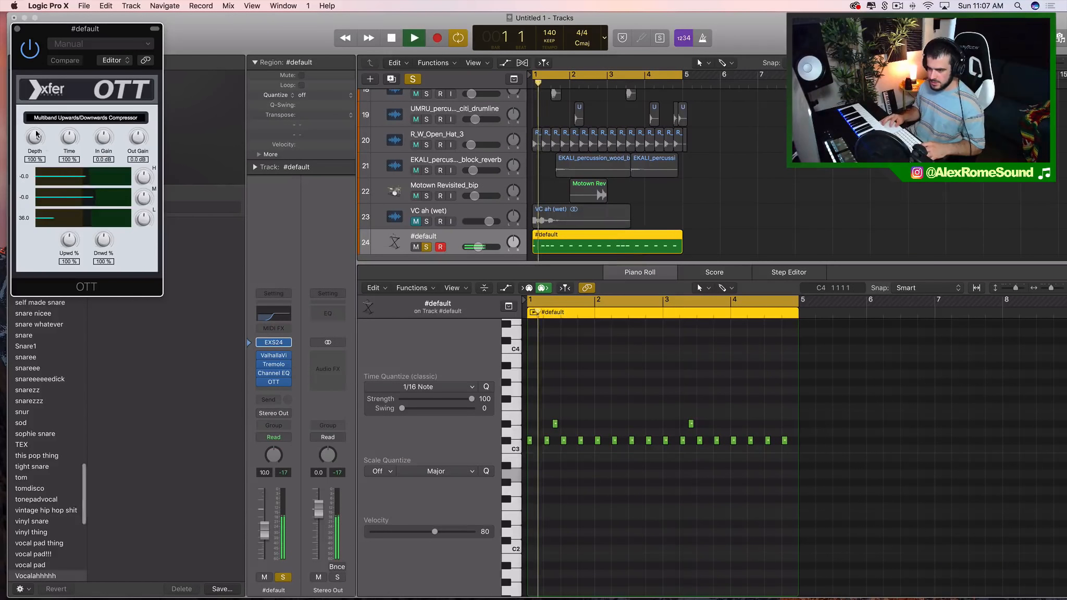
pyautogui.click(18, 30)
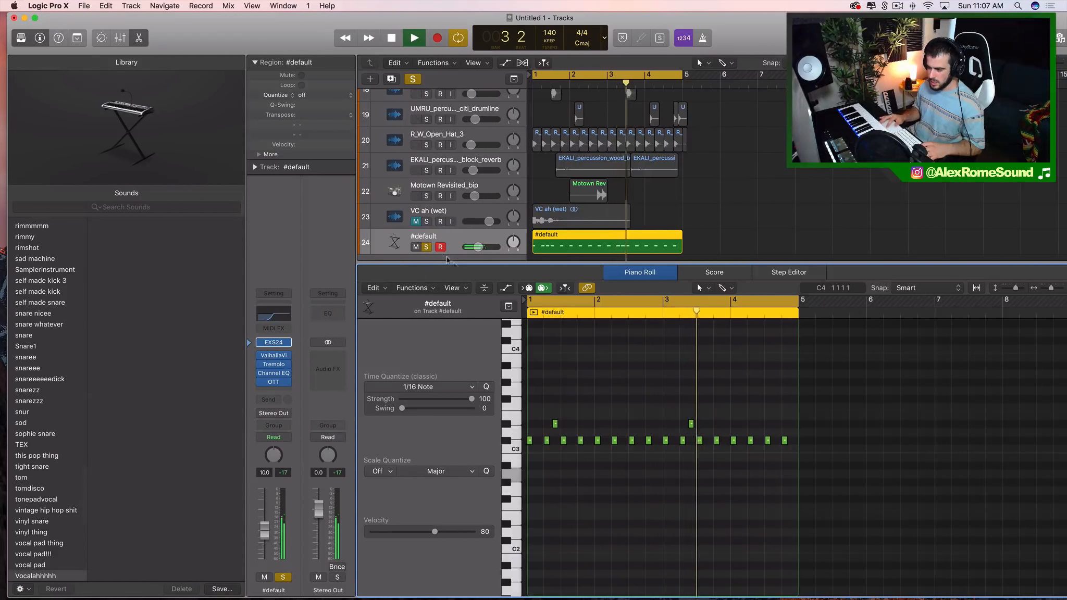
# Unsolo the vocal track and lower its volume to -15 dB.
pyautogui.click(427, 247)
pyautogui.moveTo(474, 249); pyautogui.dragTo(468, 249)
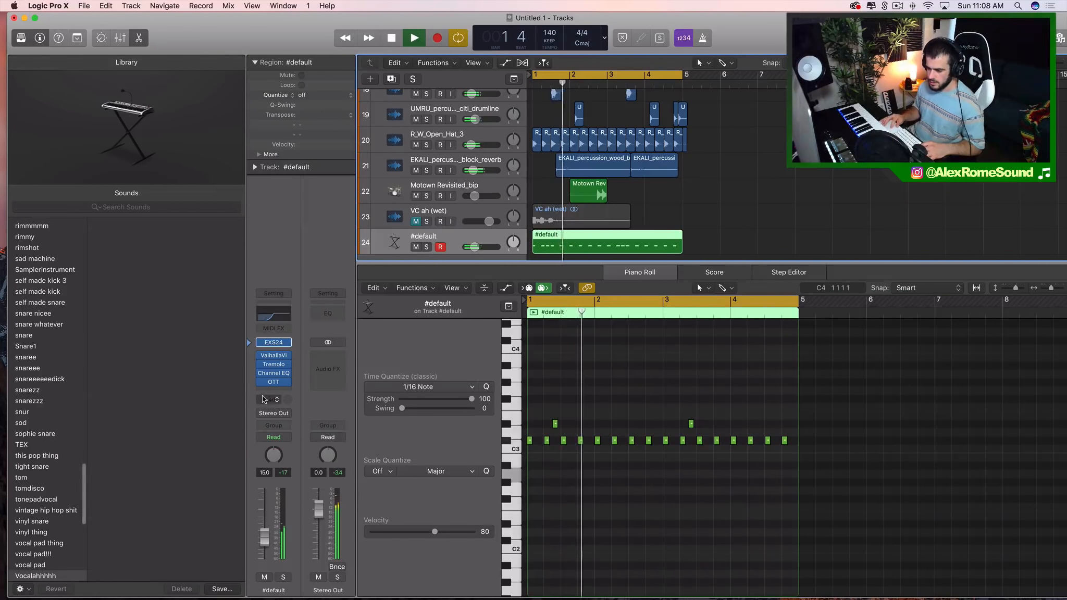
# Select the two Init synth tracks, raise their volumes slightly and group them into a summing stack.
pyautogui.scroll(8, 653, 169)
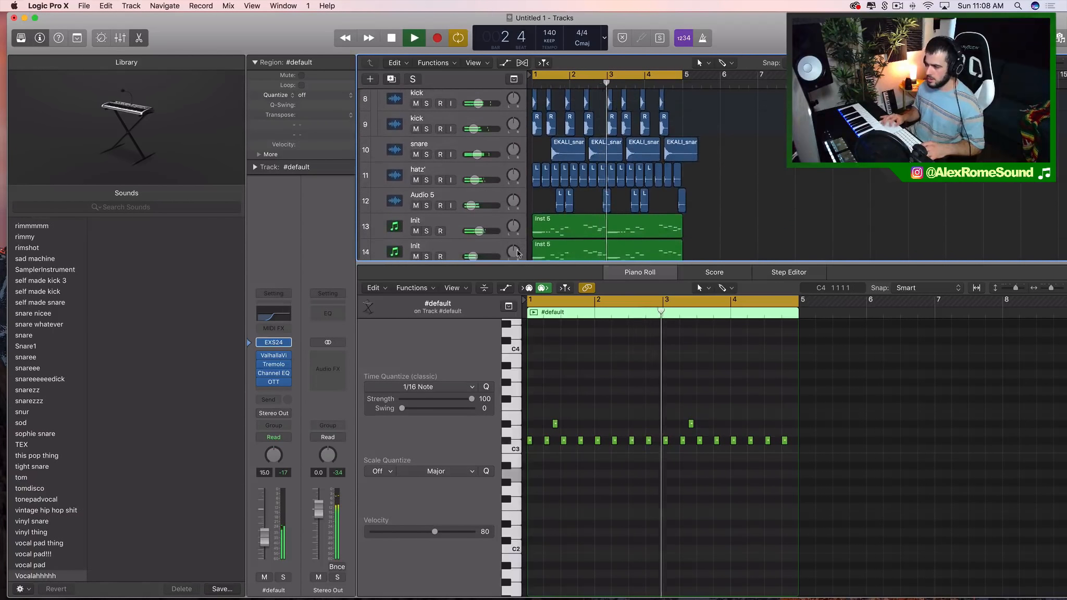
pyautogui.click(452, 169)
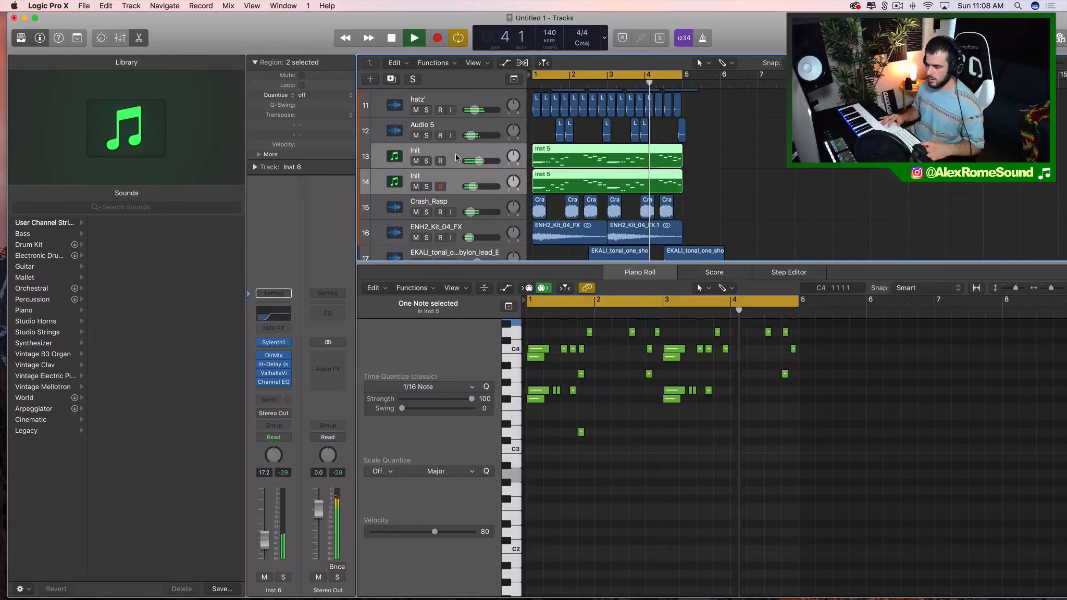
pyautogui.moveTo(484, 167); pyautogui.dragTo(486, 166)
pyautogui.rightClick(444, 180)
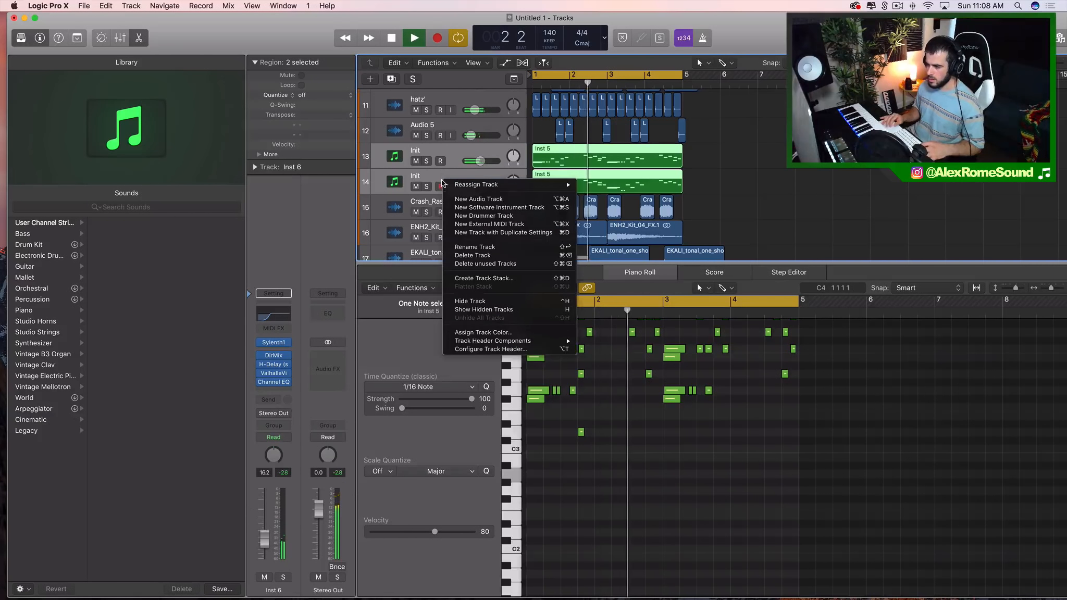
pyautogui.click(495, 279)
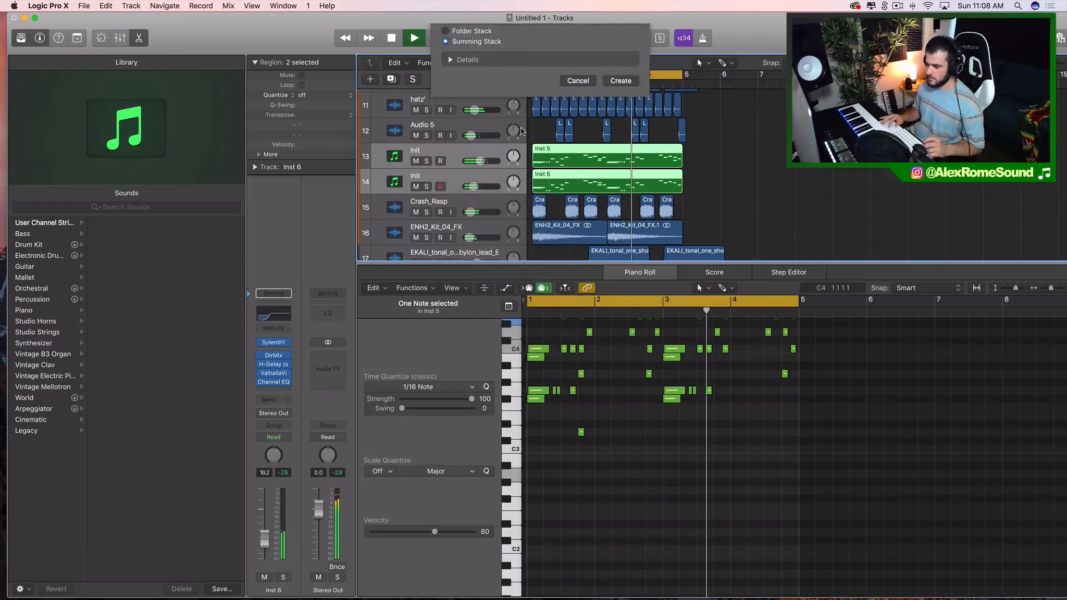
pyautogui.click(618, 105)
# Solo the synth summing stack and insert a Channel EQ on it, leaving the curve flat.
pyautogui.click(426, 161)
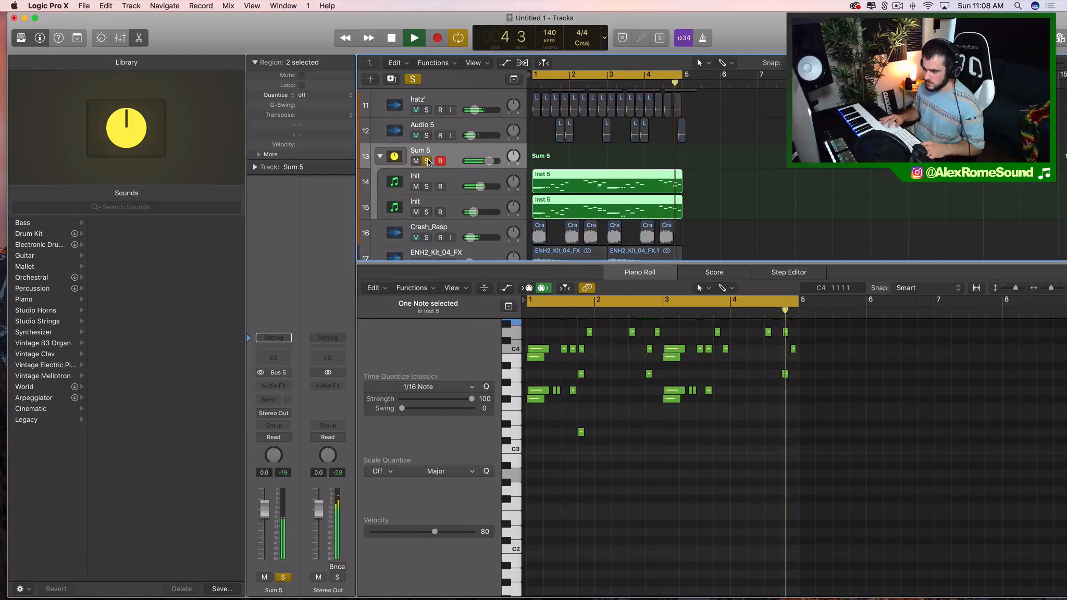
pyautogui.click(281, 357)
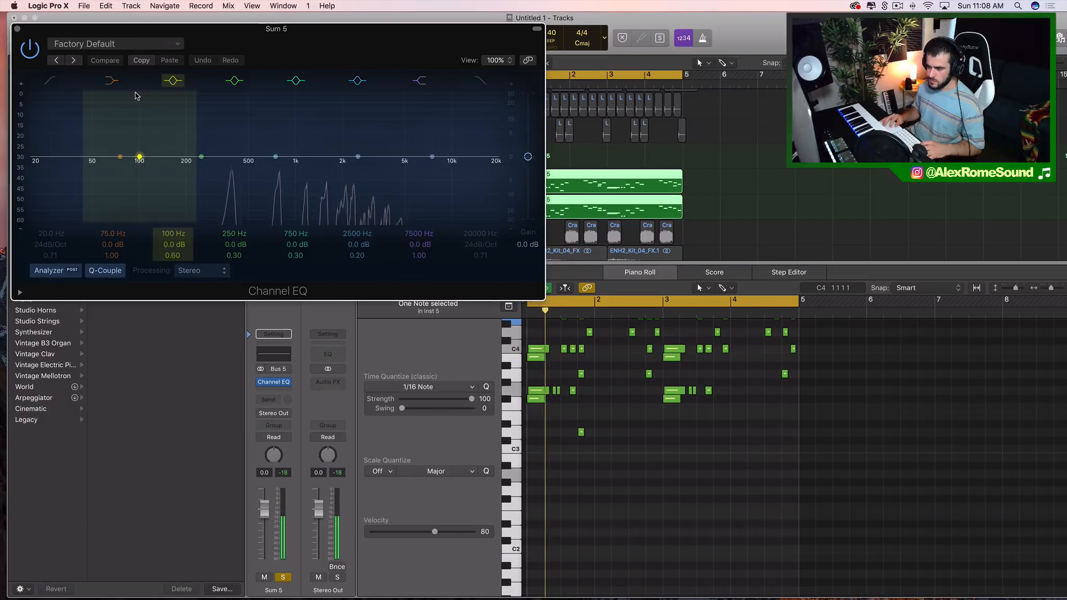
pyautogui.click(17, 29)
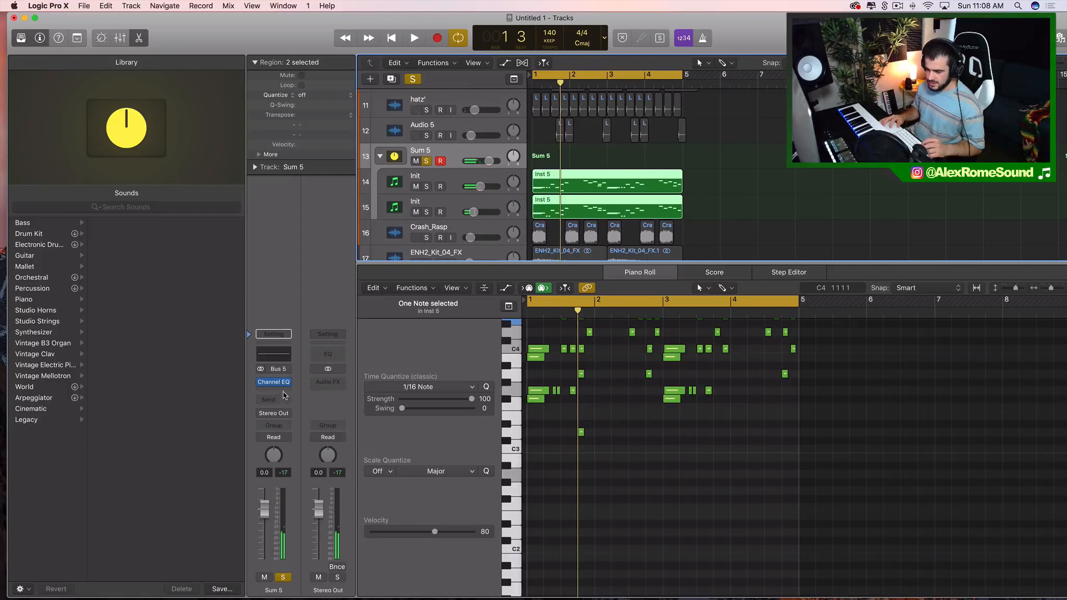
# Insert the OTT compressor on the synth summing stack, reduce its Depth during playback and close the plug-in window.
pyautogui.click(282, 391)
pyautogui.moveTo(286, 583)
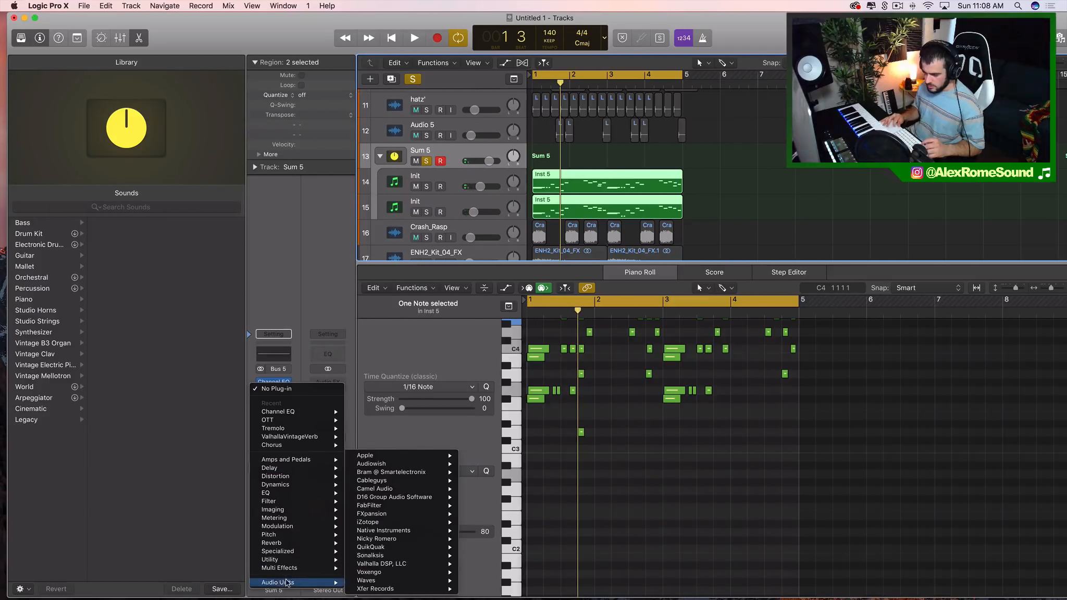
pyautogui.moveTo(437, 589)
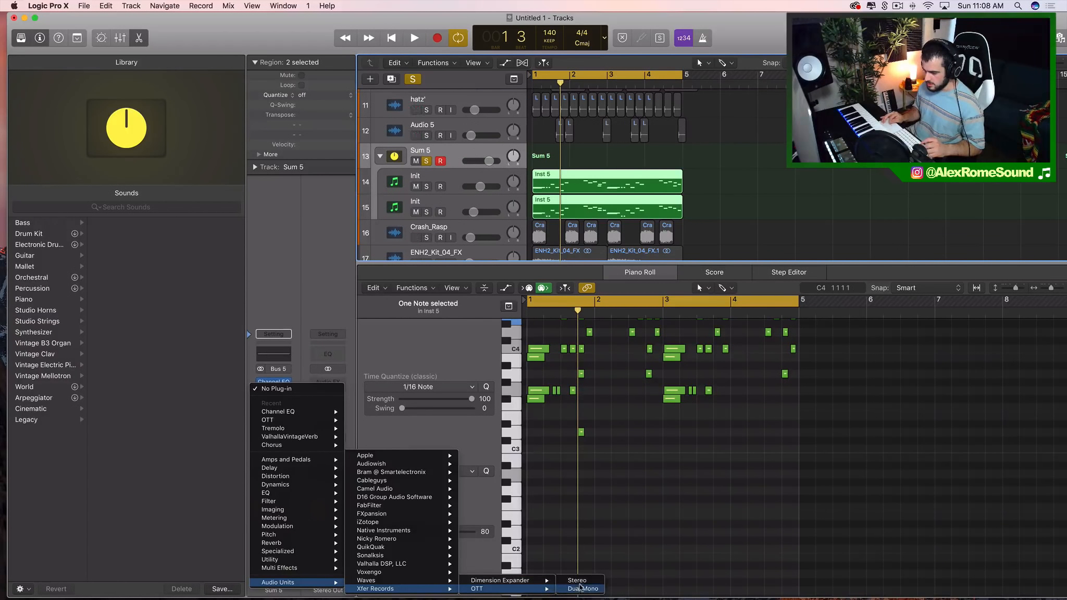
pyautogui.click(579, 587)
pyautogui.press('space')
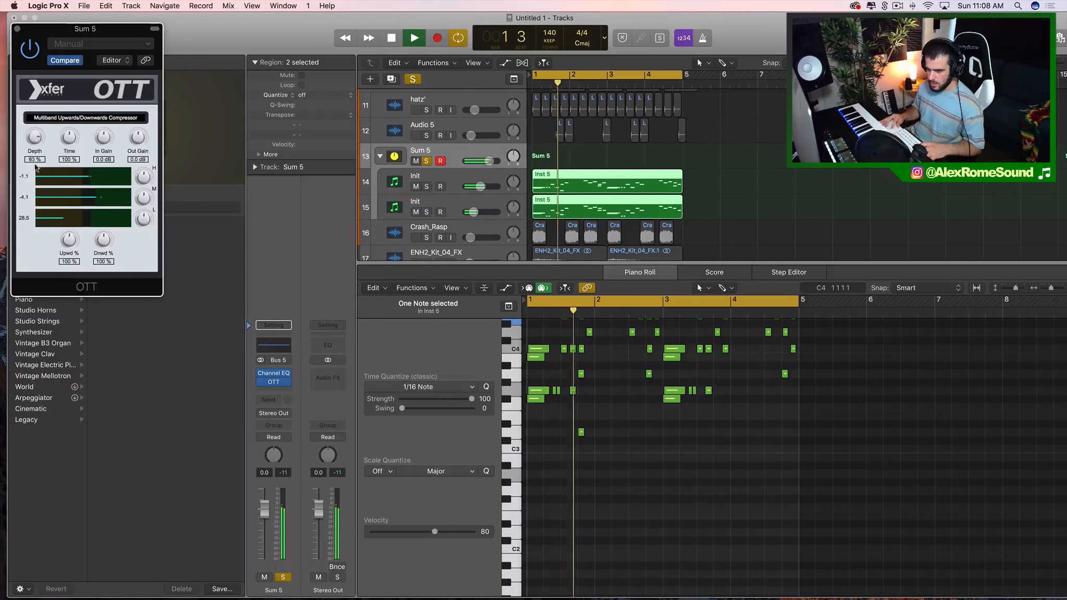
pyautogui.click(18, 29)
# Unsolo the synth summing stack and lower its volume to -3.4 dB.
pyautogui.click(426, 161)
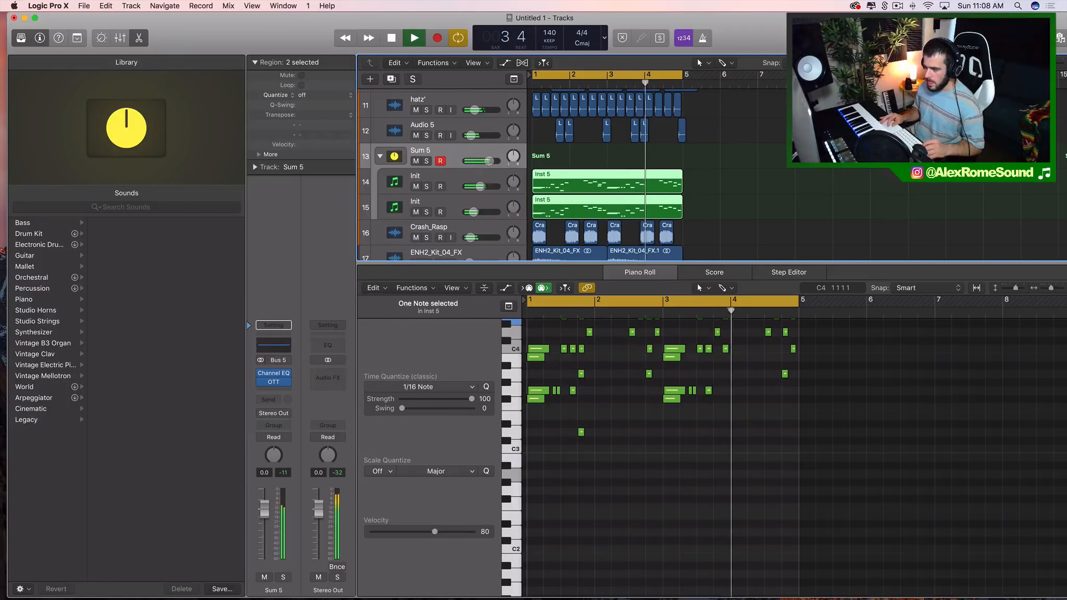
pyautogui.moveTo(489, 161); pyautogui.dragTo(485, 160)
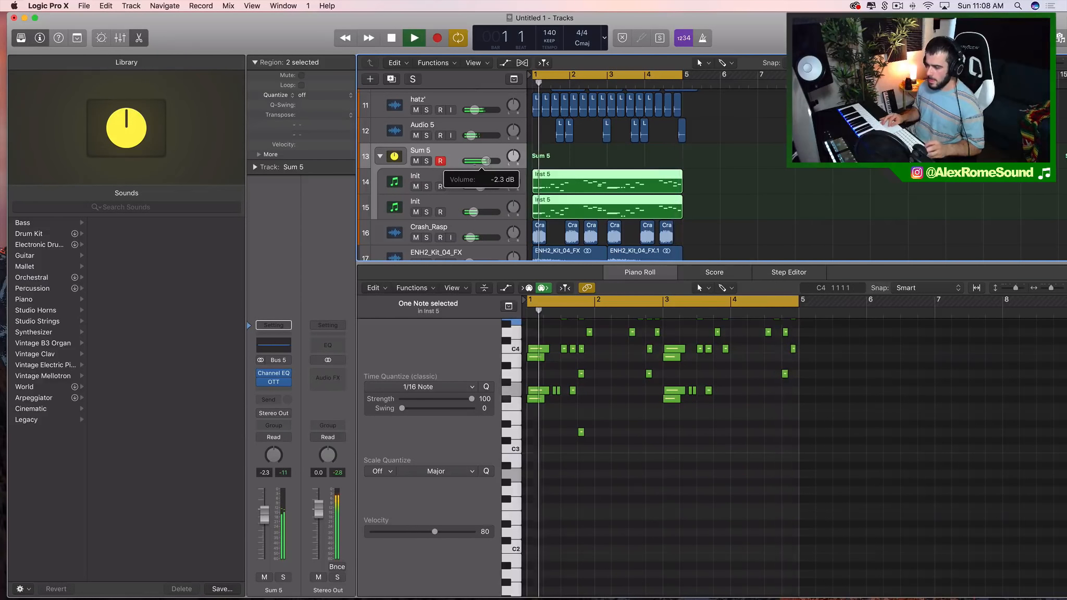
pyautogui.moveTo(475, 165); pyautogui.dragTo(472, 164)
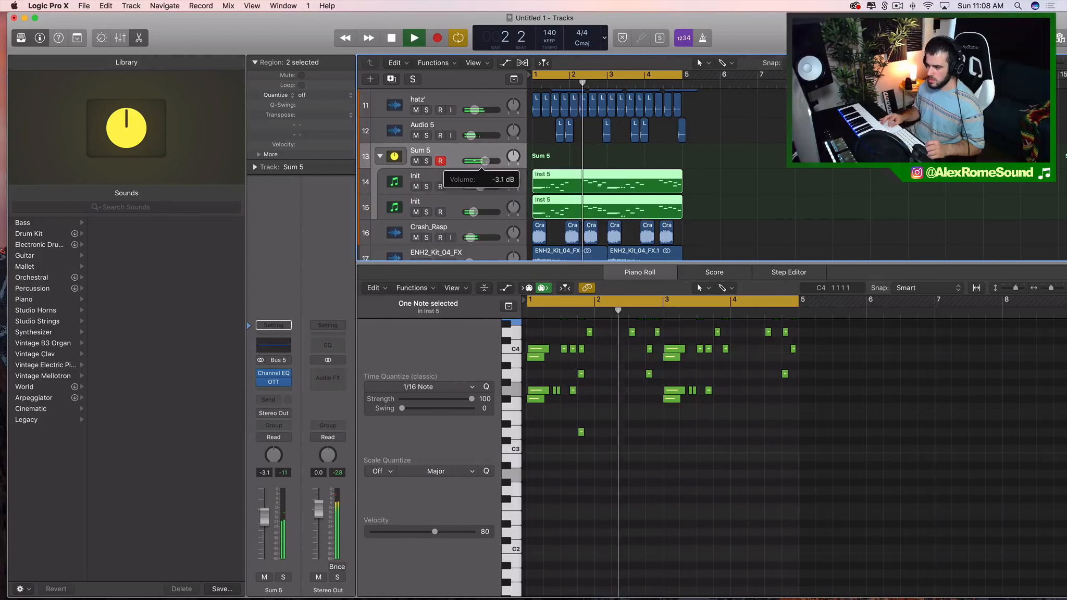
# Insert the stereo FabFilter Pro-C 2 compressor after OTT on the Sum 5 synth stack.
pyautogui.scroll(-5, 482, 176)
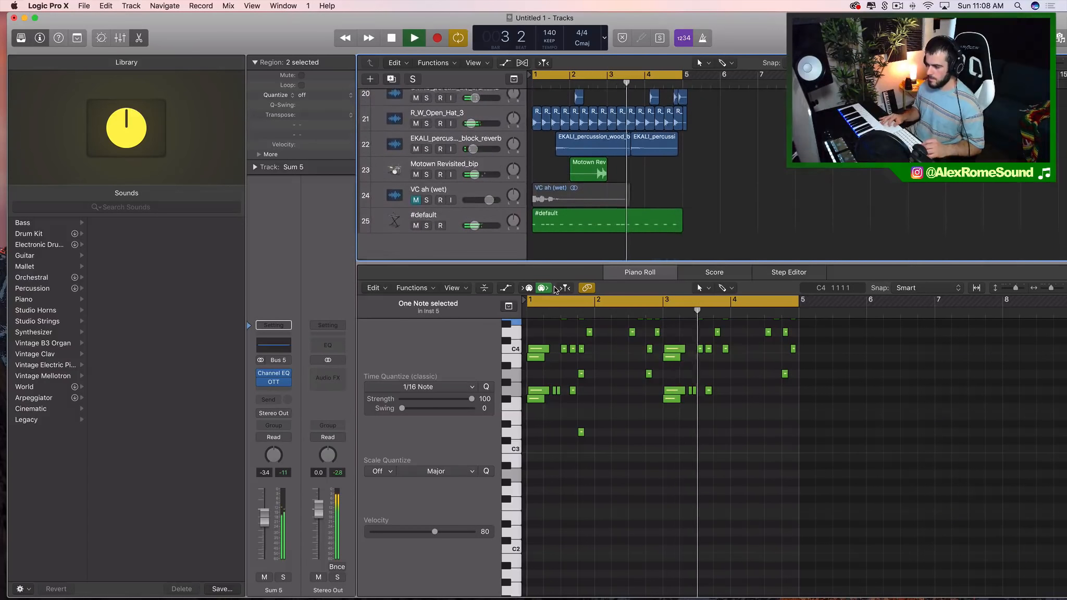
pyautogui.scroll(5, 499, 145)
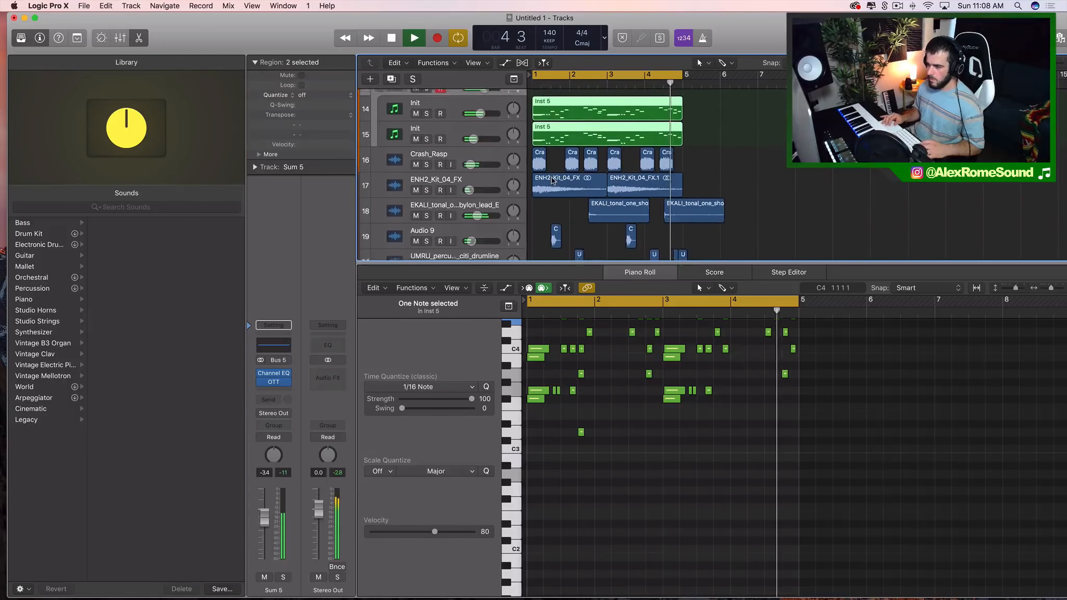
pyautogui.scroll(1, 499, 145)
pyautogui.click(274, 390)
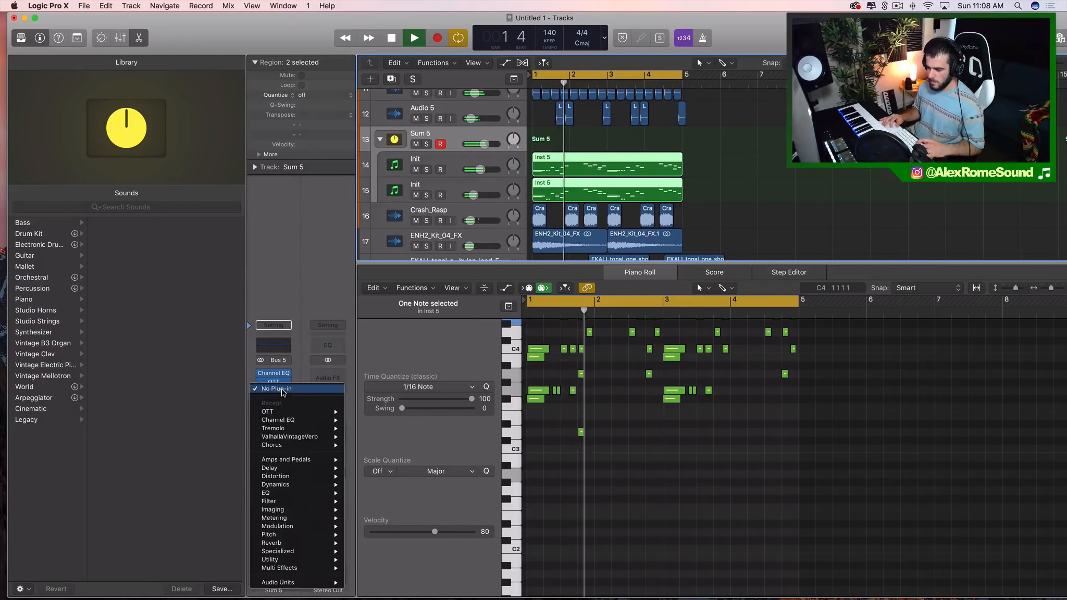
pyautogui.moveTo(293, 580)
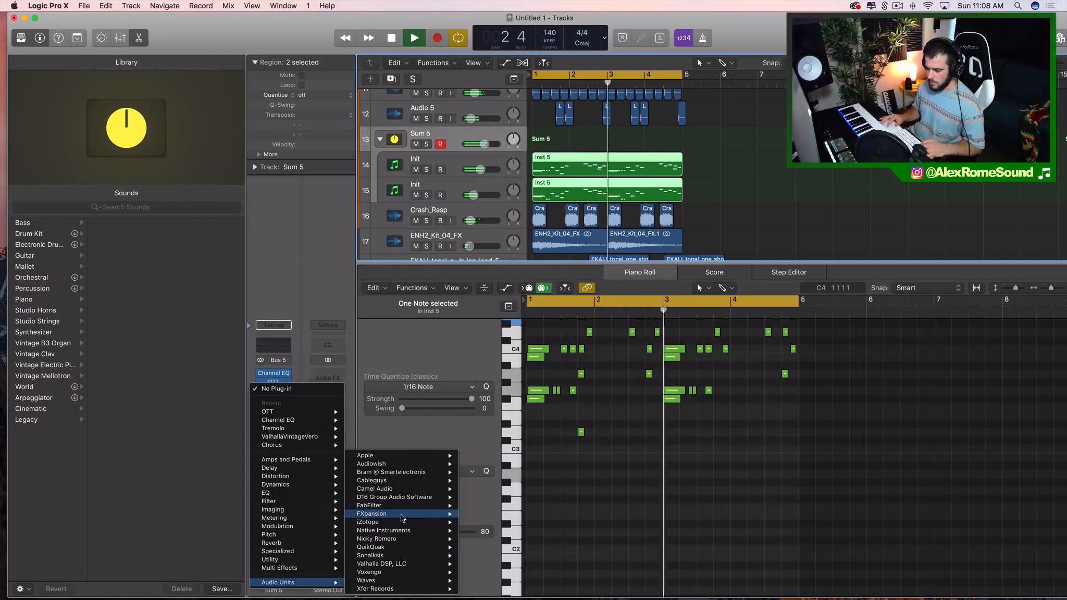
pyautogui.moveTo(423, 505)
pyautogui.moveTo(489, 506)
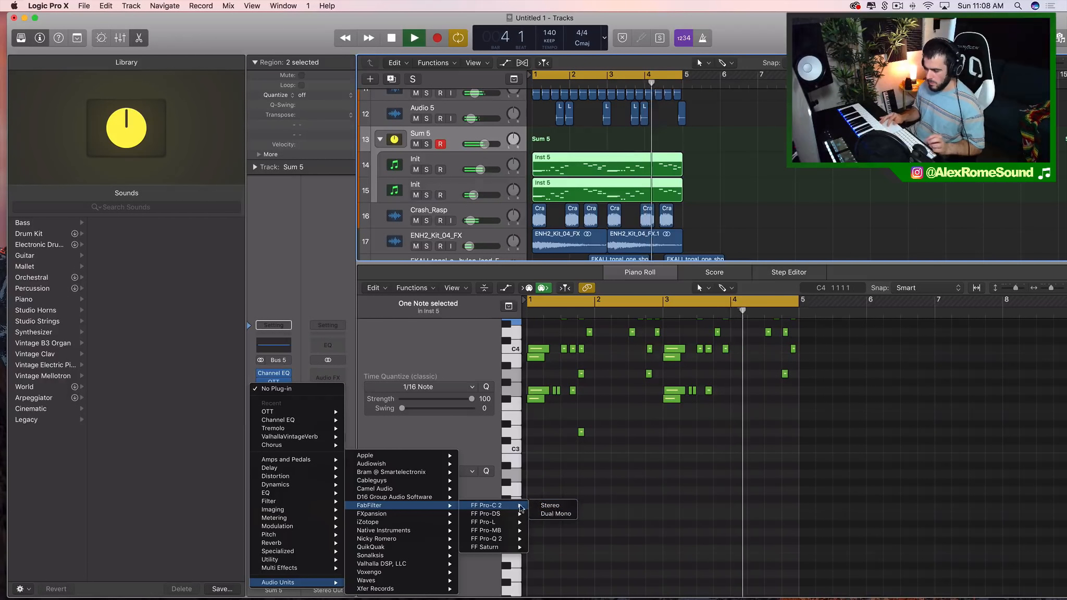
pyautogui.click(548, 506)
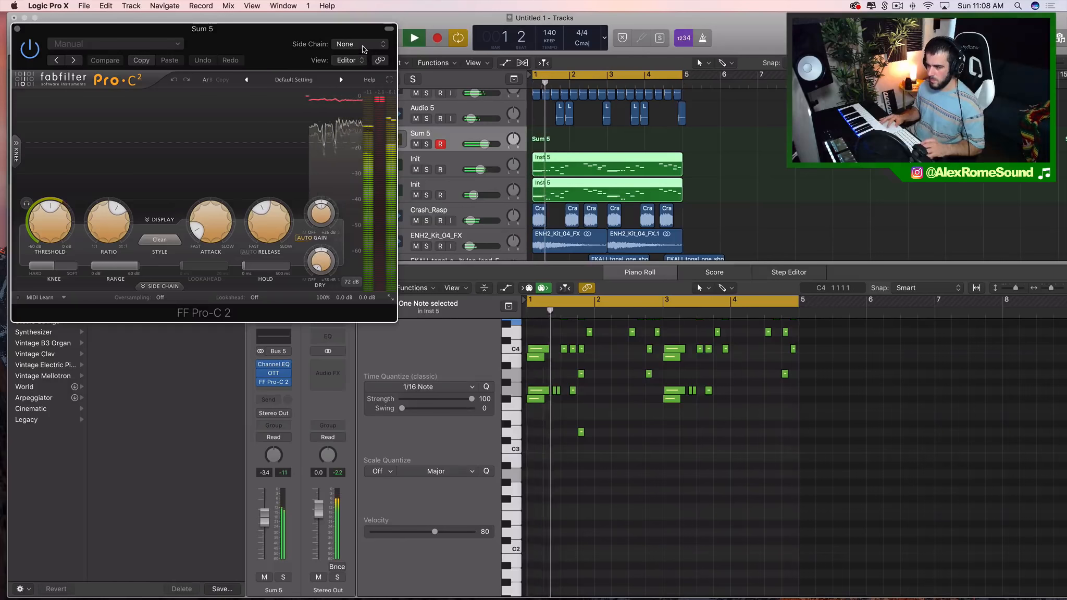
# Set the compressor's side chain source to Audio 1 and expand its side chain section.
pyautogui.click(354, 44)
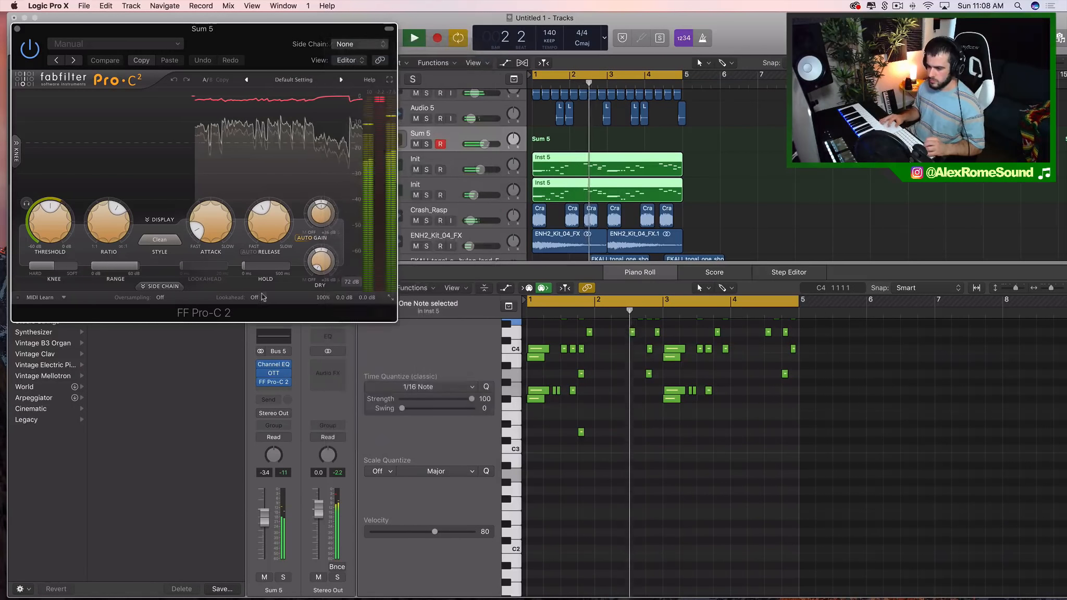
pyautogui.click(357, 60)
pyautogui.click(171, 285)
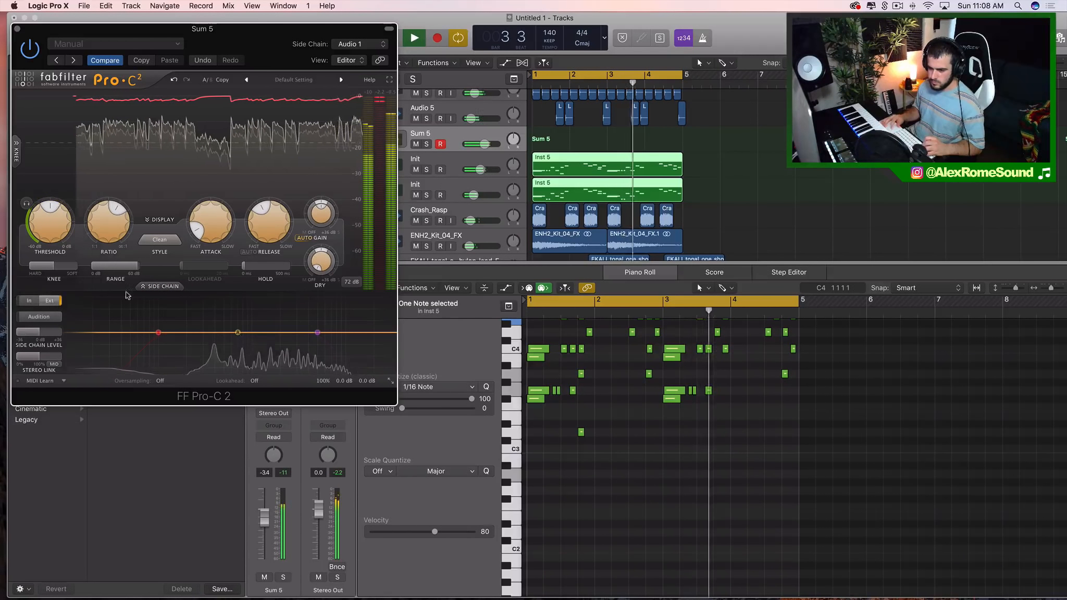
# Shorten the compressor's release to about 19 ms, lower the side chain level to about -2 dB and close the plug-in window.
pyautogui.moveTo(315, 213); pyautogui.dragTo(313, 237)
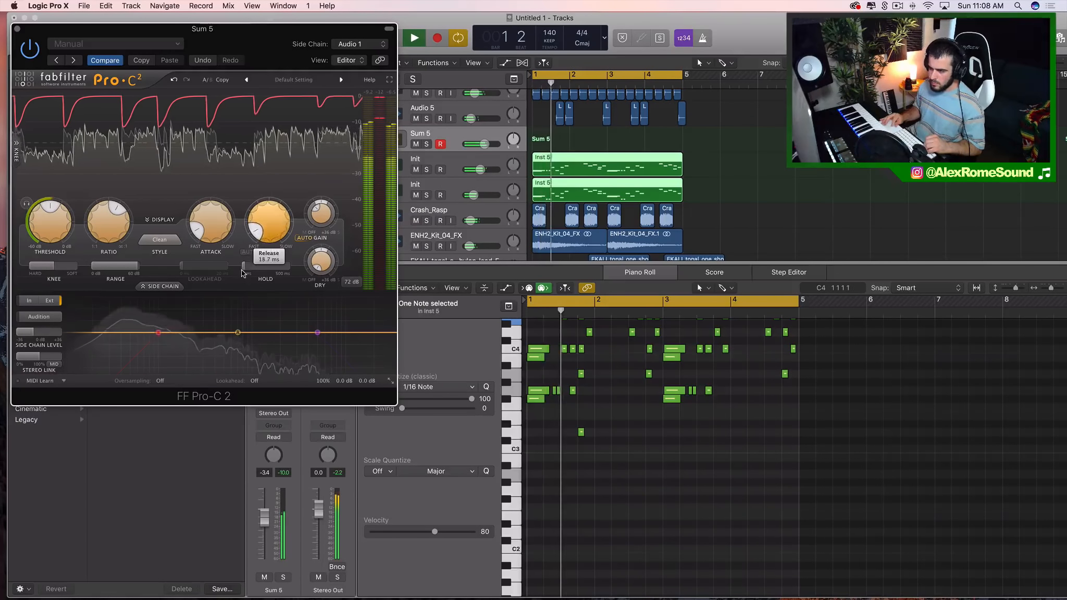
pyautogui.moveTo(35, 333); pyautogui.dragTo(59, 335)
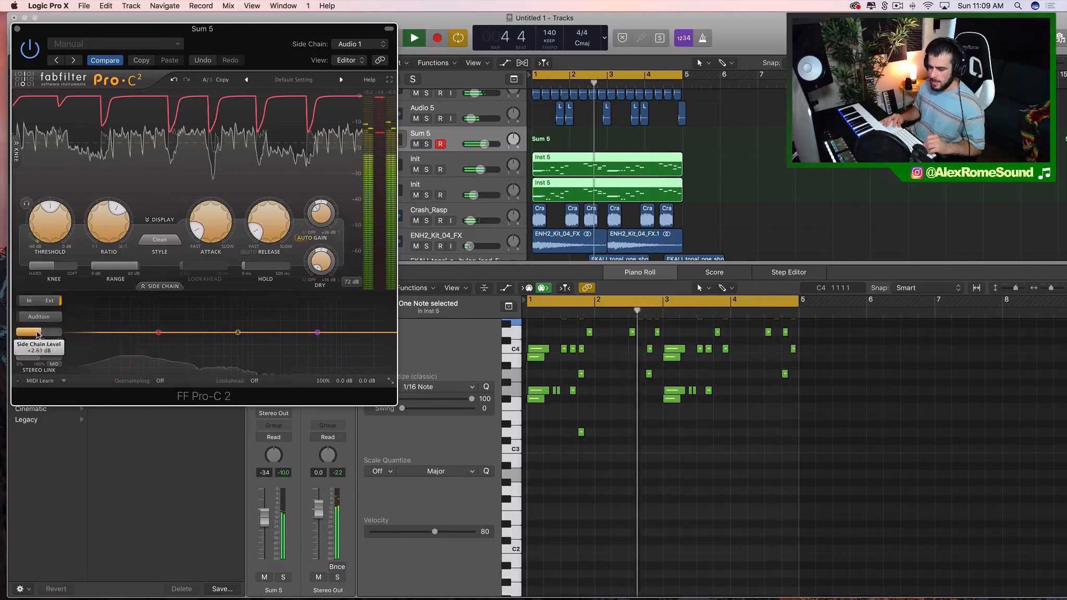
pyautogui.moveTo(39, 332); pyautogui.dragTo(31, 333)
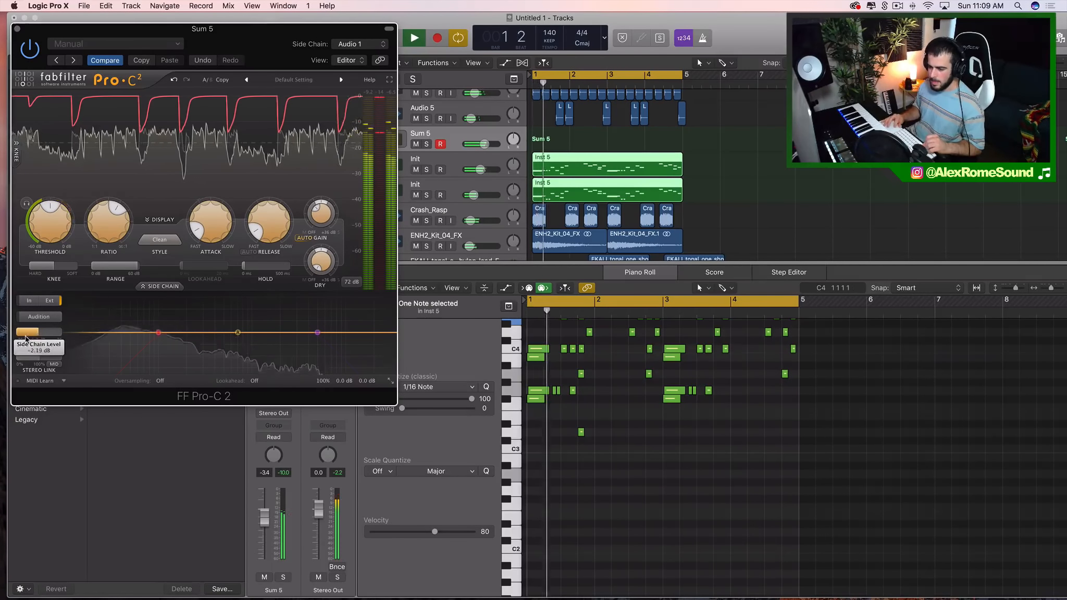
pyautogui.click(17, 29)
# Move the Channel EQ below OTT and FF Pro-C 2 on the synth stack, open it for a check and close it.
pyautogui.scroll(-3, 629, 186)
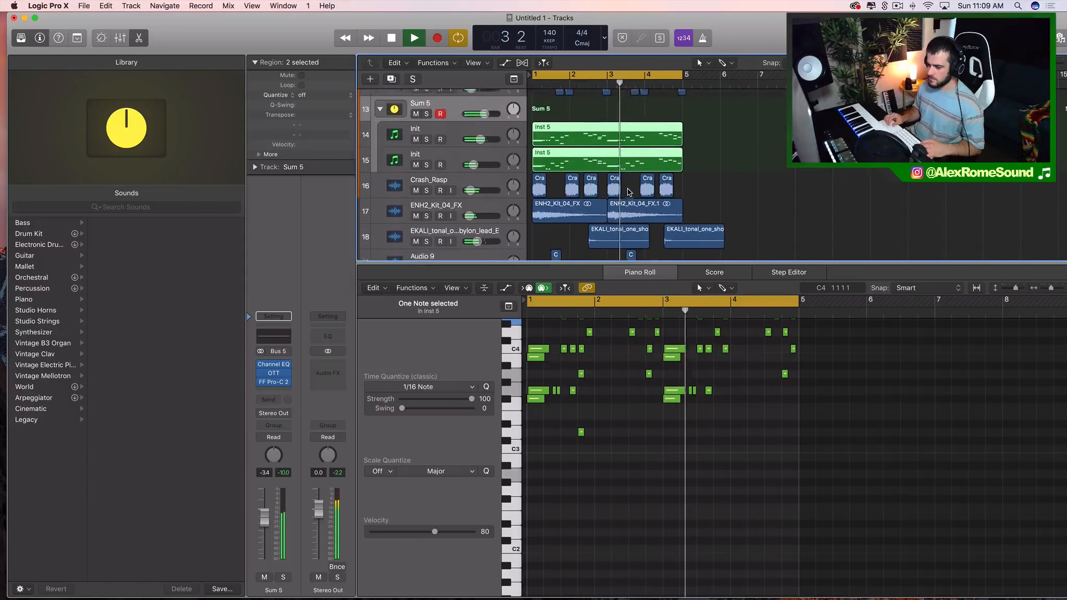
pyautogui.moveTo(274, 364); pyautogui.dragTo(276, 394)
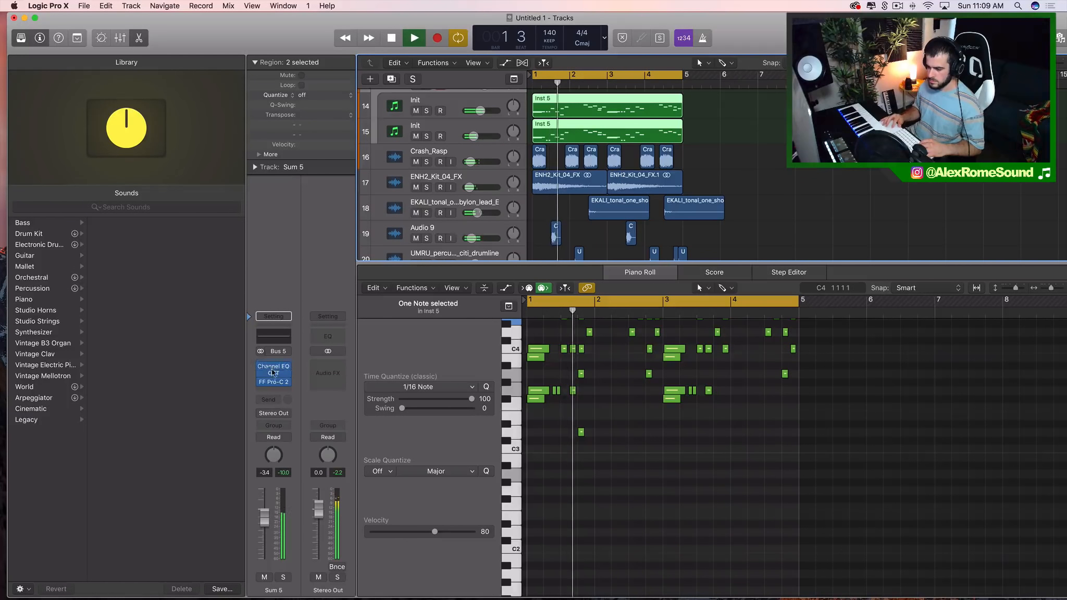
pyautogui.moveTo(273, 364); pyautogui.dragTo(273, 392)
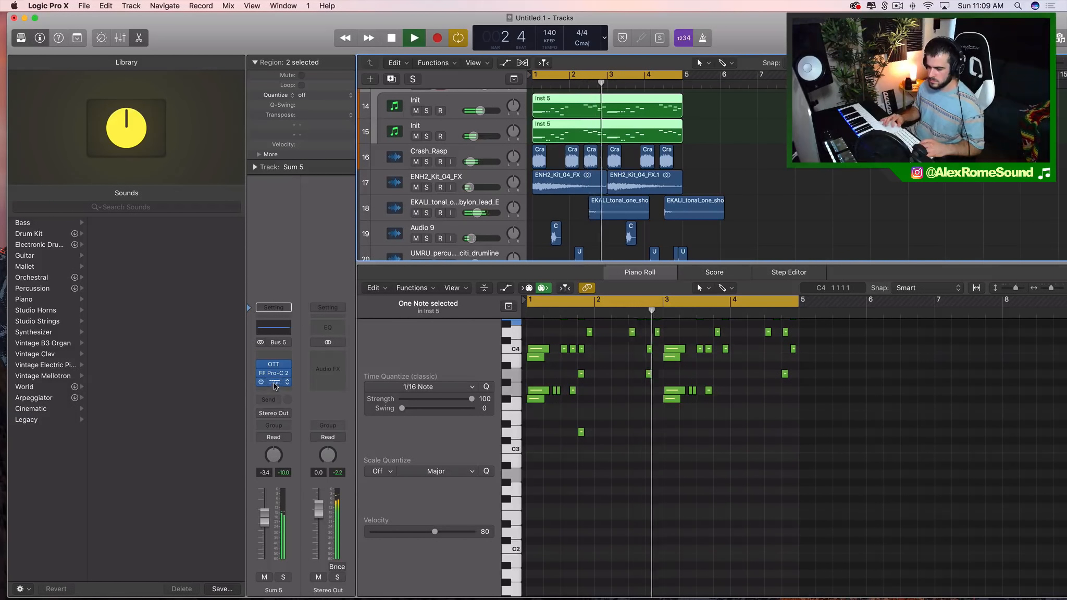
pyautogui.click(273, 382)
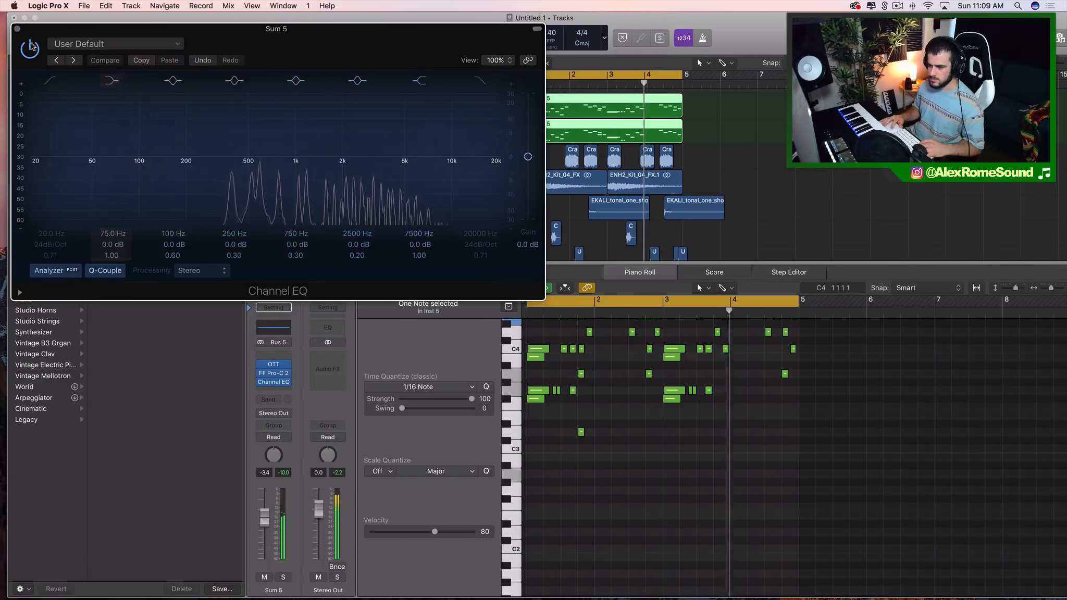
pyautogui.press('space')
pyautogui.click(17, 29)
pyautogui.press('space')
# Select the #default vocal chop track, solo it briefly during playback and unsolo it again.
pyautogui.scroll(-5, 692, 218)
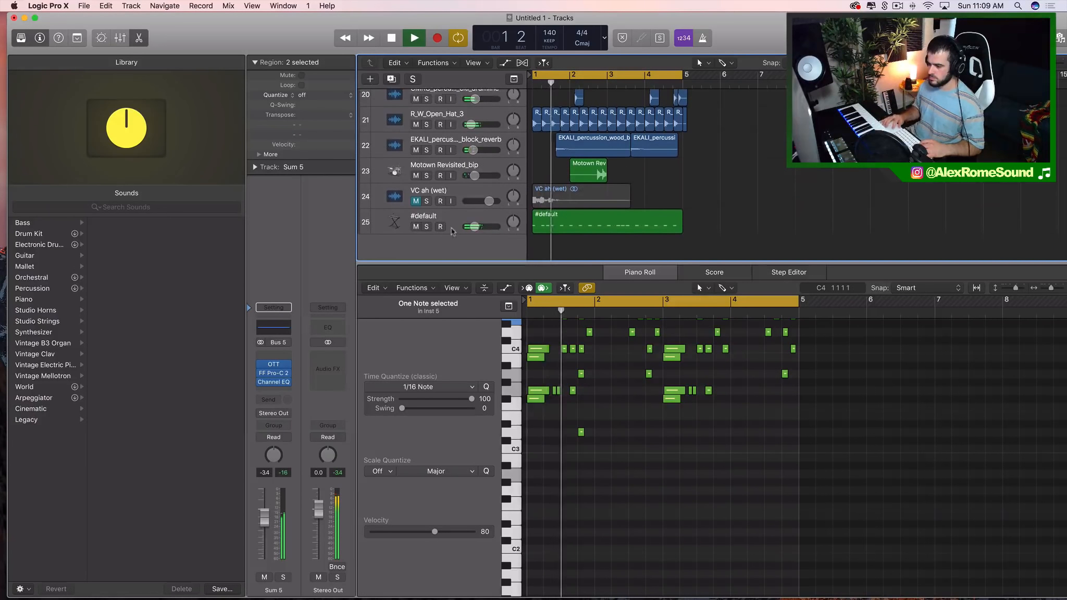
pyautogui.click(443, 219)
pyautogui.click(426, 226)
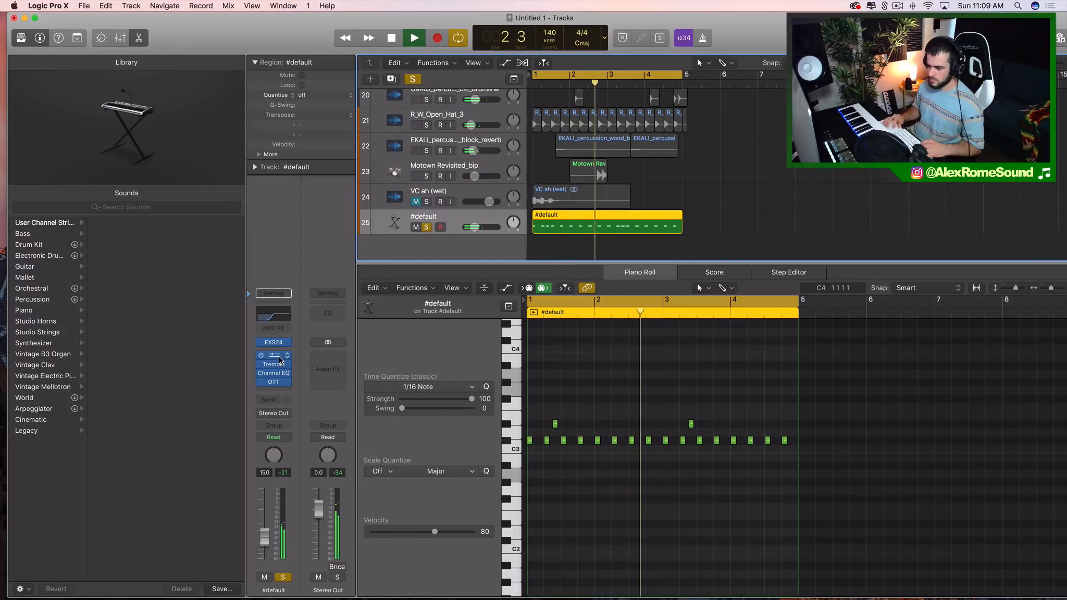
pyautogui.press('space')
pyautogui.press('space')
pyautogui.click(426, 227)
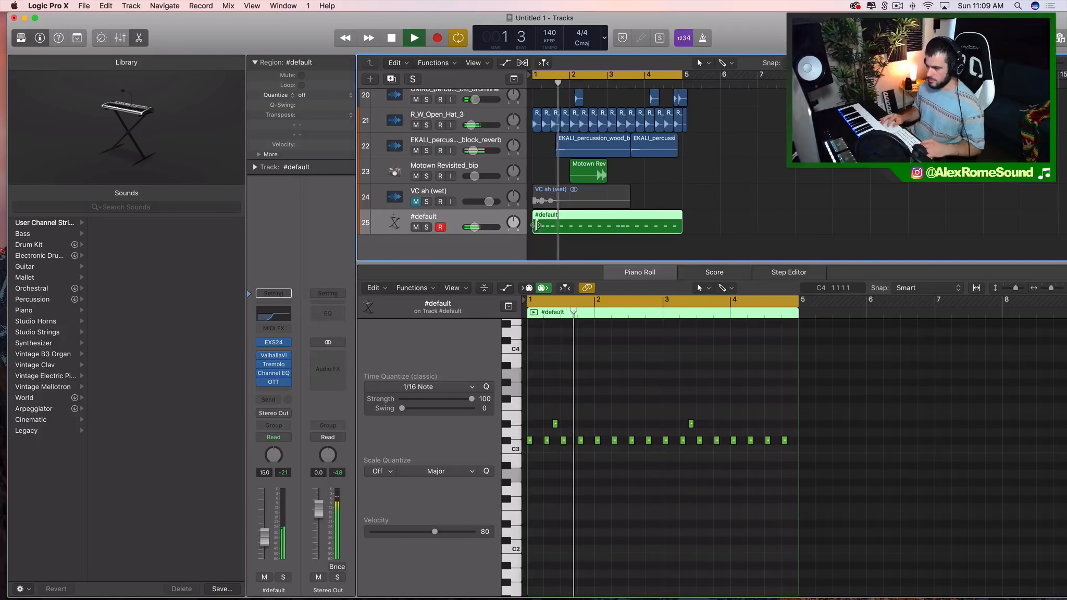
# Delete the muted VC ah (wet) track and enlarge the Tracks area by shrinking the Piano Roll.
pyautogui.click(469, 189)
pyautogui.press('super+BackSpace')
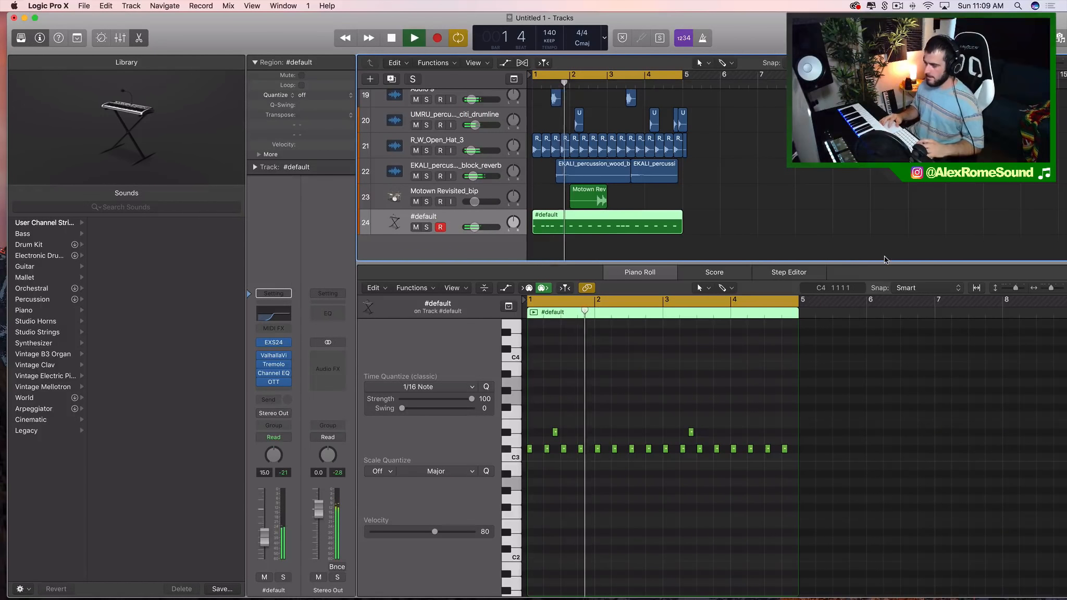
pyautogui.moveTo(883, 263); pyautogui.dragTo(888, 520)
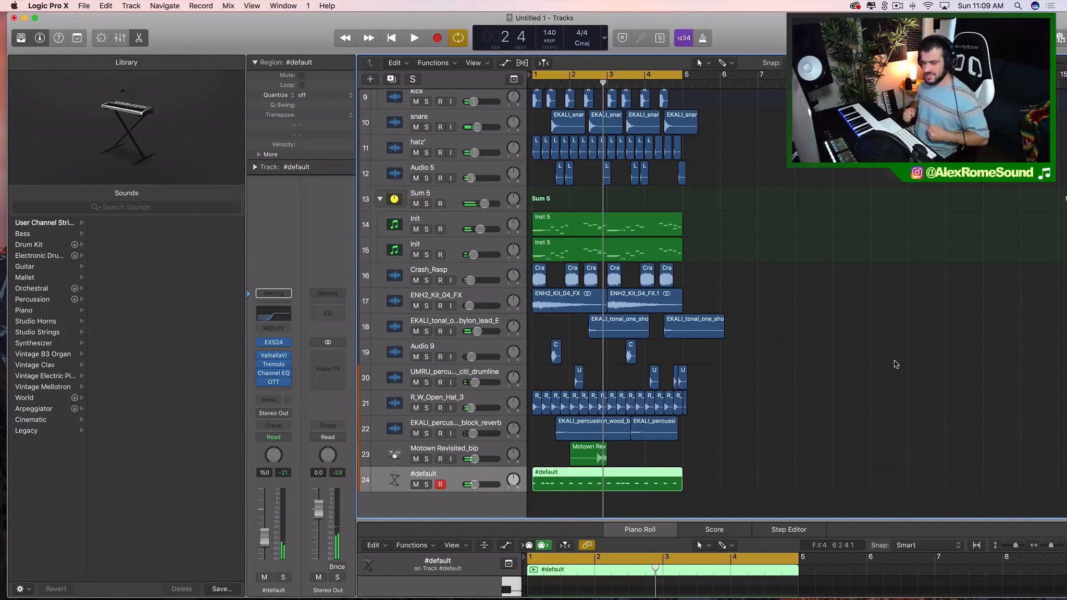
# Review the whole arrangement from the Sum 2 stack down to the vocal chop, examining the Sum 5 synth regions.
pyautogui.scroll(5, 895, 363)
pyautogui.scroll(-5, 895, 364)
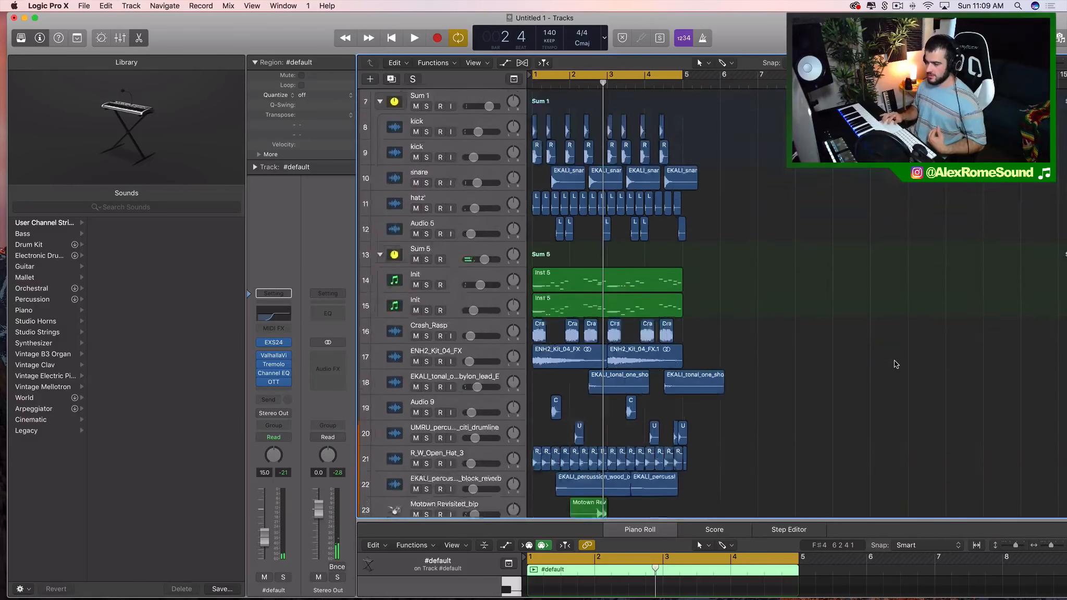
pyautogui.scroll(5, 894, 364)
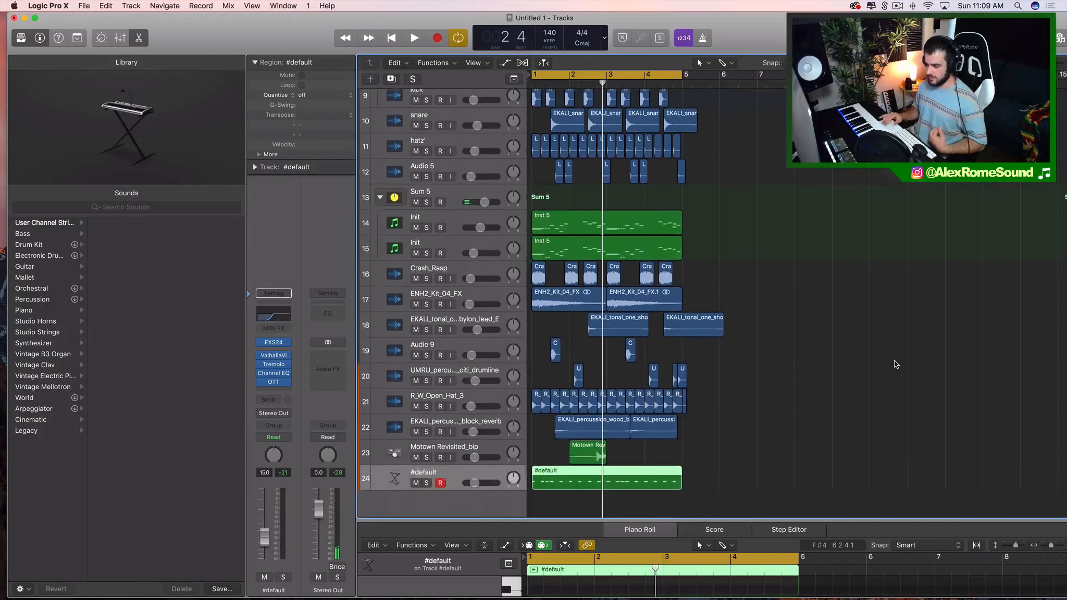
pyautogui.scroll(-1, 895, 364)
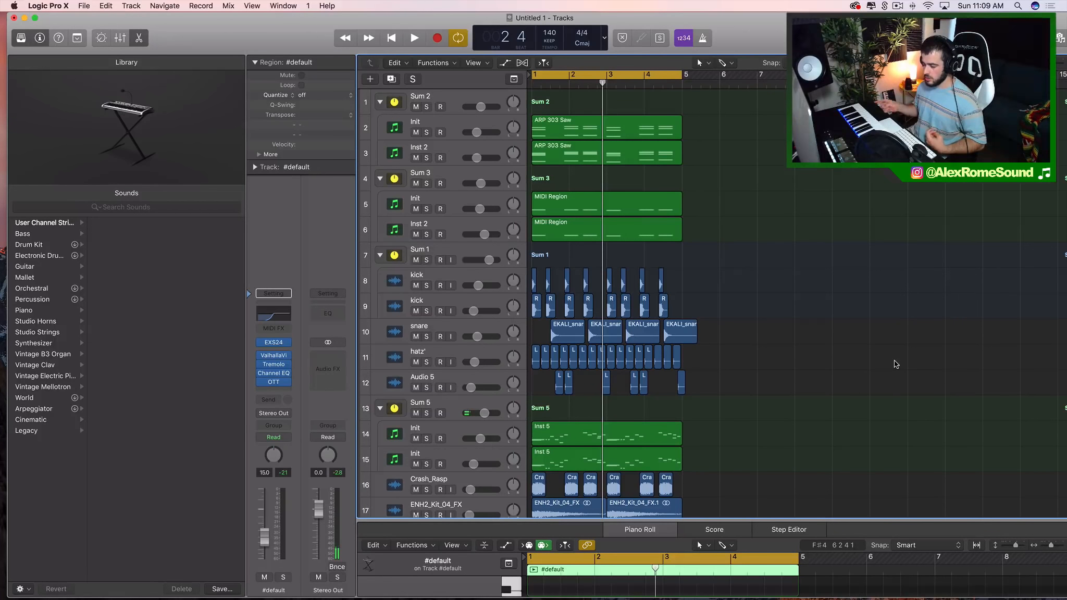
pyautogui.scroll(-3, 895, 364)
pyautogui.moveTo(769, 350); pyautogui.dragTo(603, 352)
pyautogui.click(731, 360)
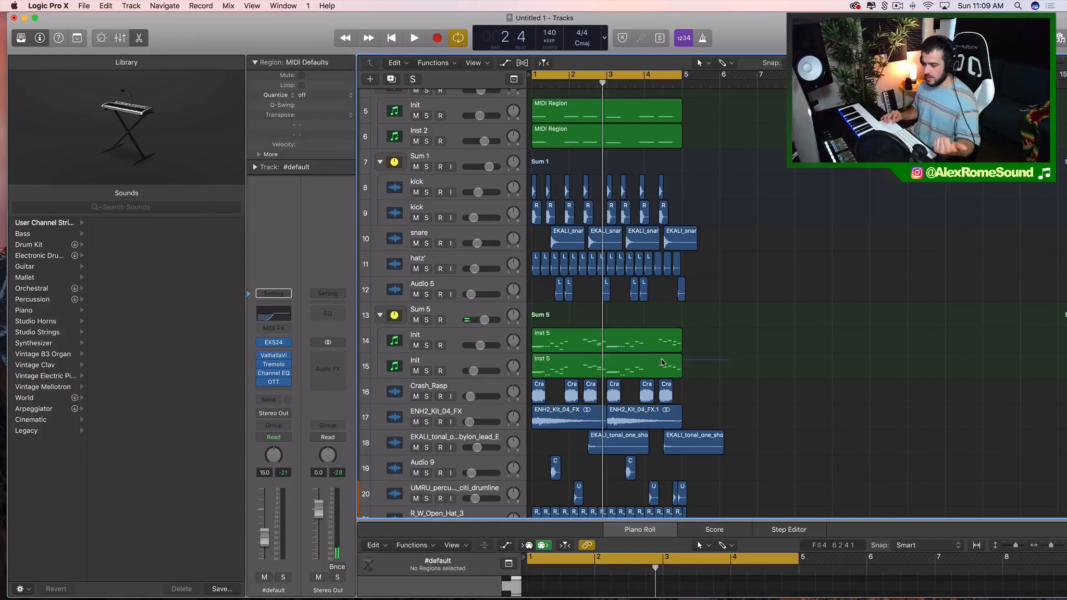
pyautogui.click(628, 364)
pyautogui.scroll(-4, 628, 362)
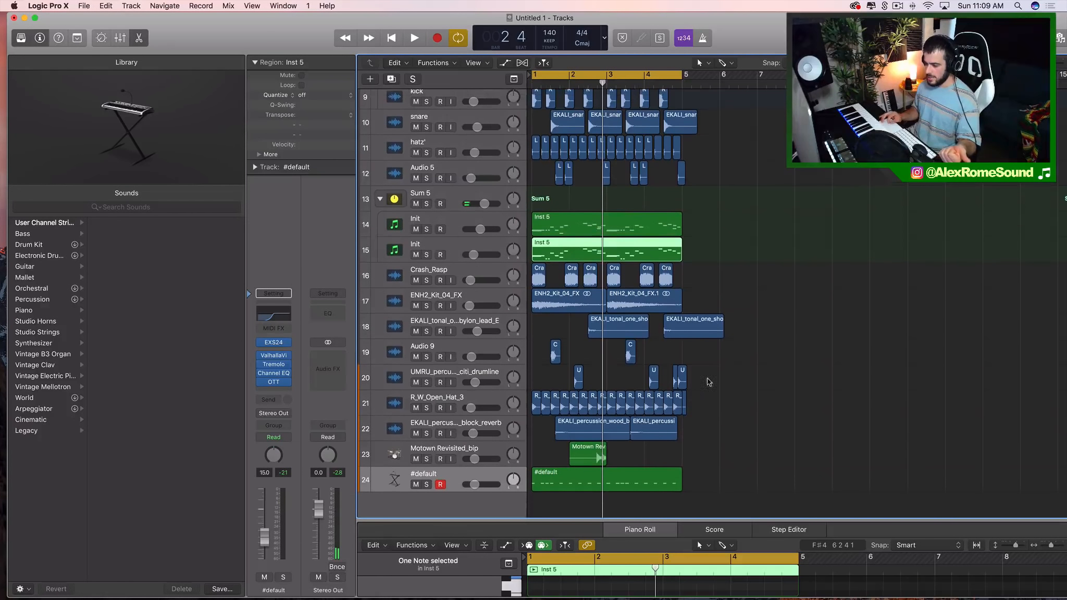
# Audition the Audio 9 vocal chant and the UMRU drumline track in solo, then unsolo both.
pyautogui.moveTo(731, 381); pyautogui.dragTo(451, 356)
pyautogui.click(426, 357)
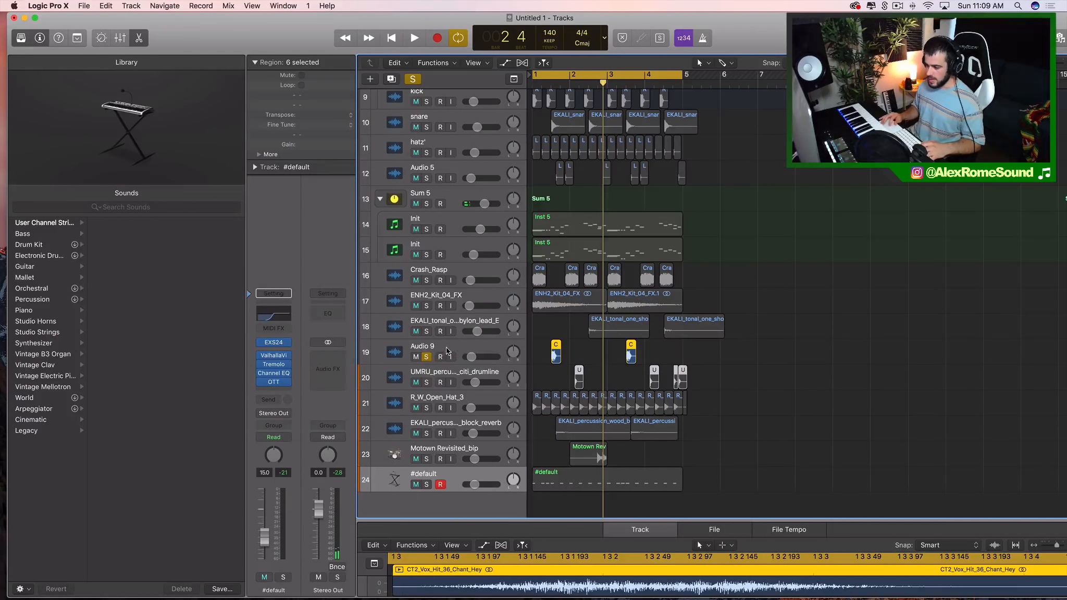
pyautogui.click(448, 359)
pyautogui.press('Return')
pyautogui.press('space')
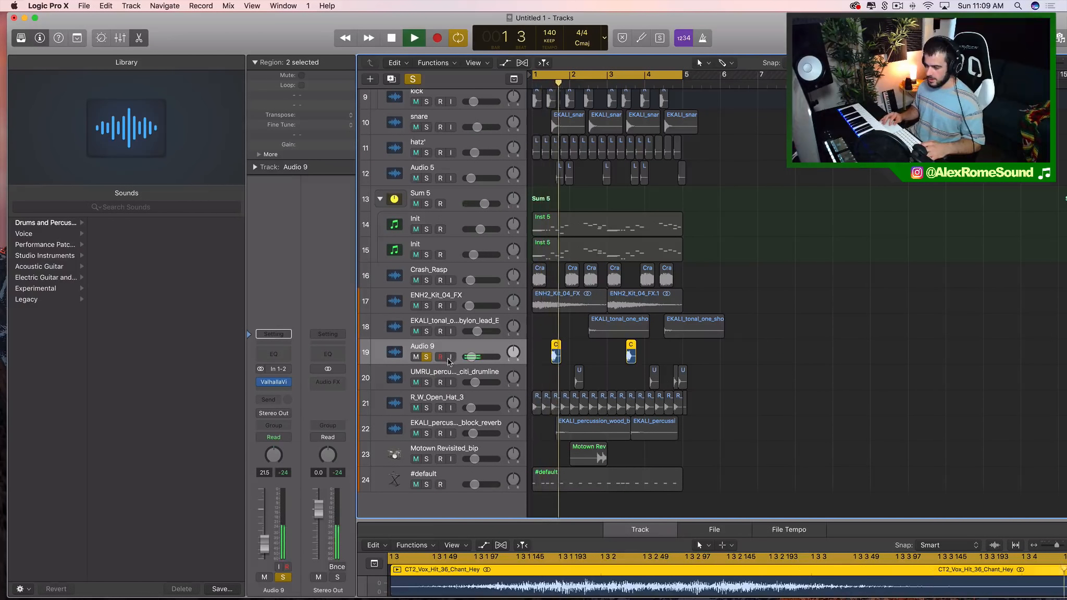
pyautogui.click(426, 382)
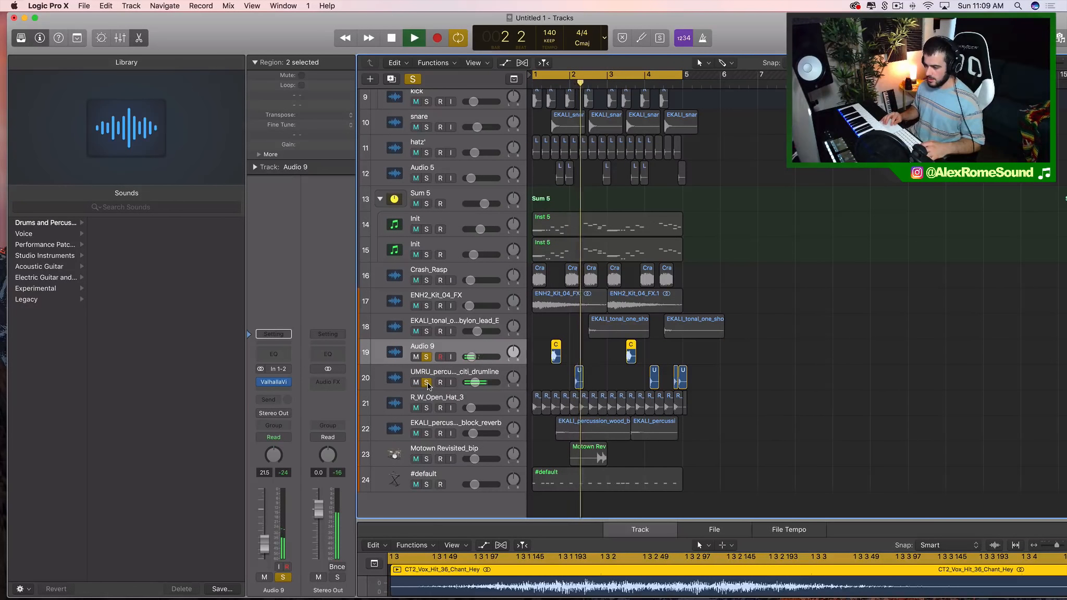
pyautogui.click(426, 357)
pyautogui.click(426, 382)
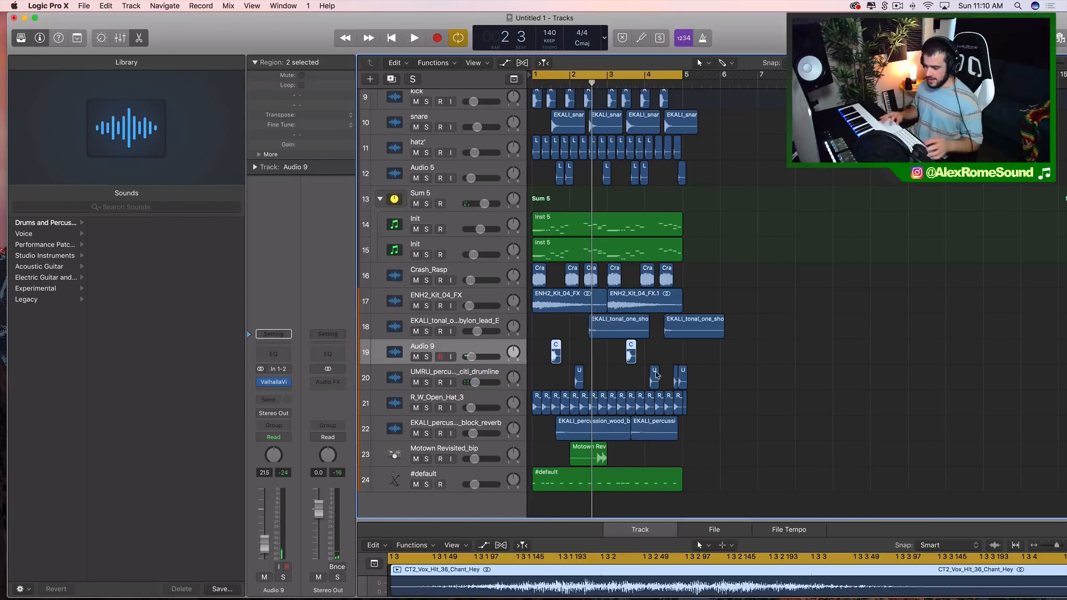
# Play the #default vocal chop in solo, then unsolo it and clear the region selection.
pyautogui.click(422, 478)
pyautogui.click(426, 484)
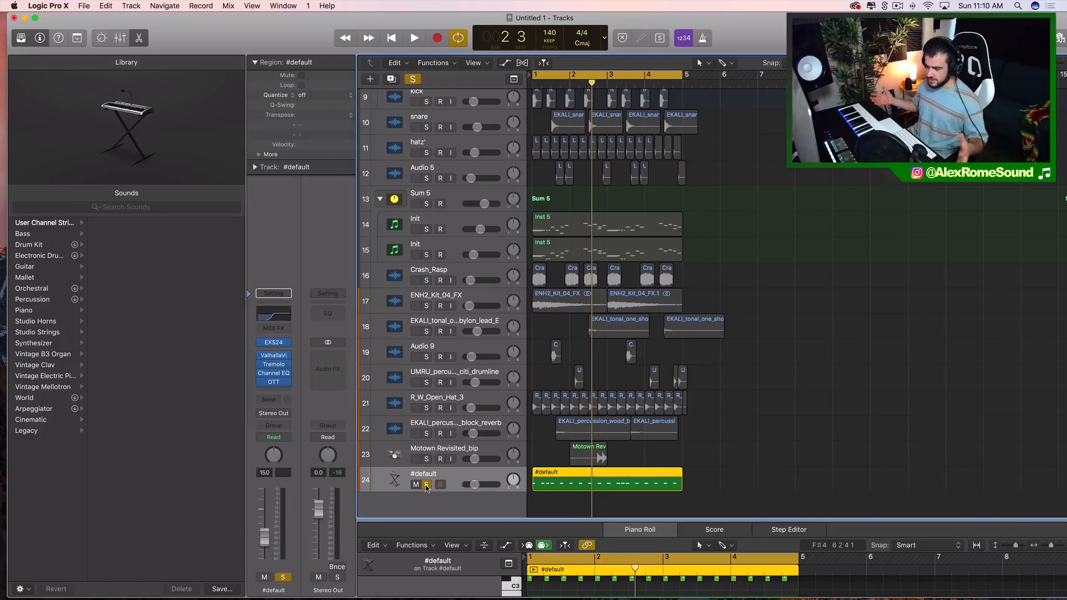
pyautogui.press('space')
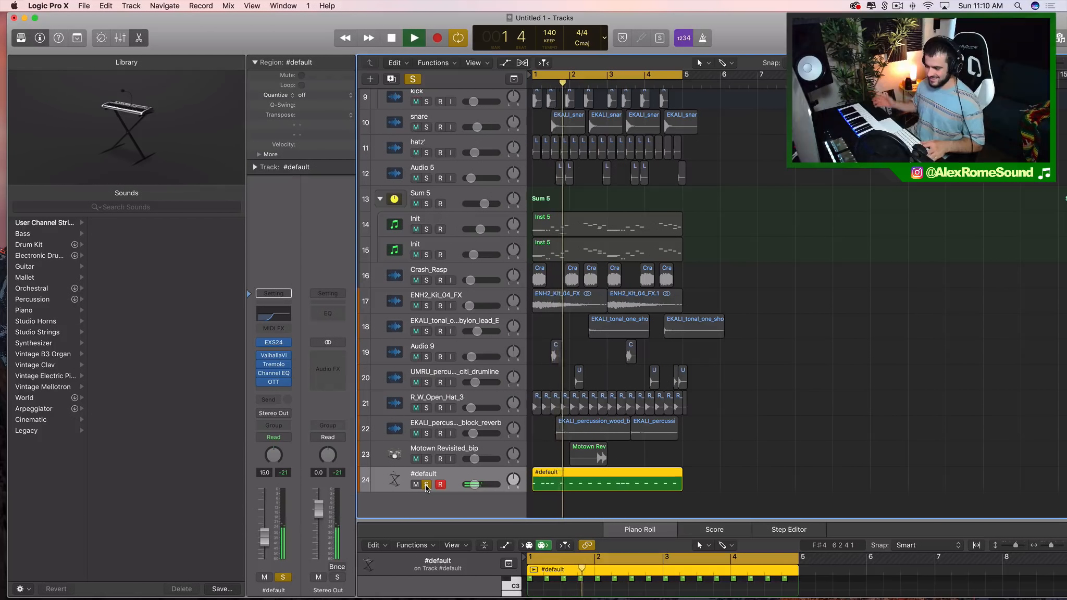
pyautogui.click(426, 484)
pyautogui.click(913, 394)
# Review the ARP 303 Saw regions in Sum 2 and the MIDI regions in Sum 3 by selecting each pair.
pyautogui.scroll(10, 912, 394)
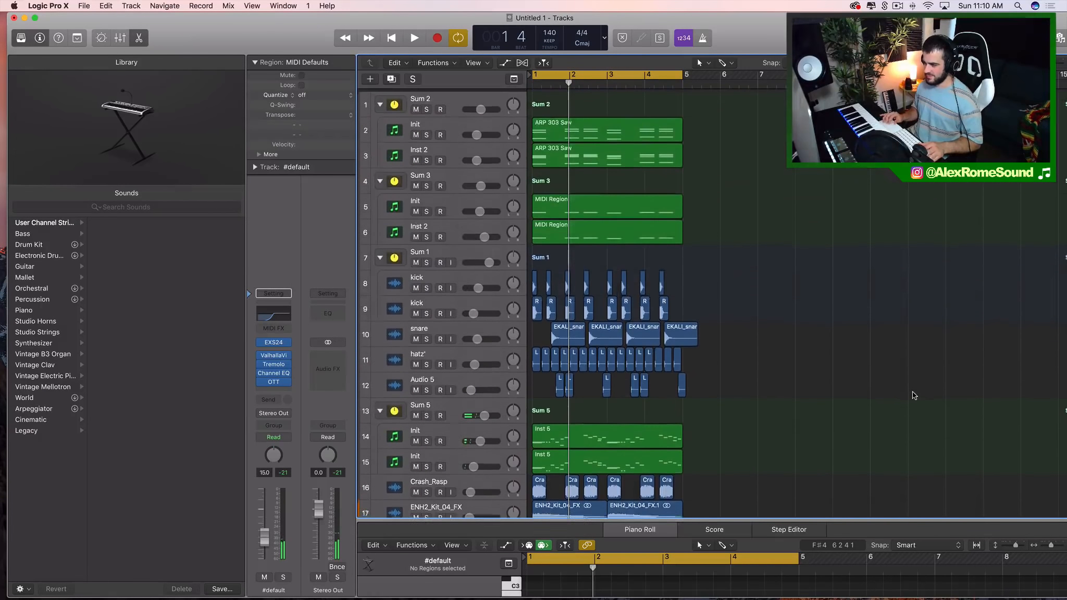
pyautogui.moveTo(769, 165); pyautogui.dragTo(573, 117)
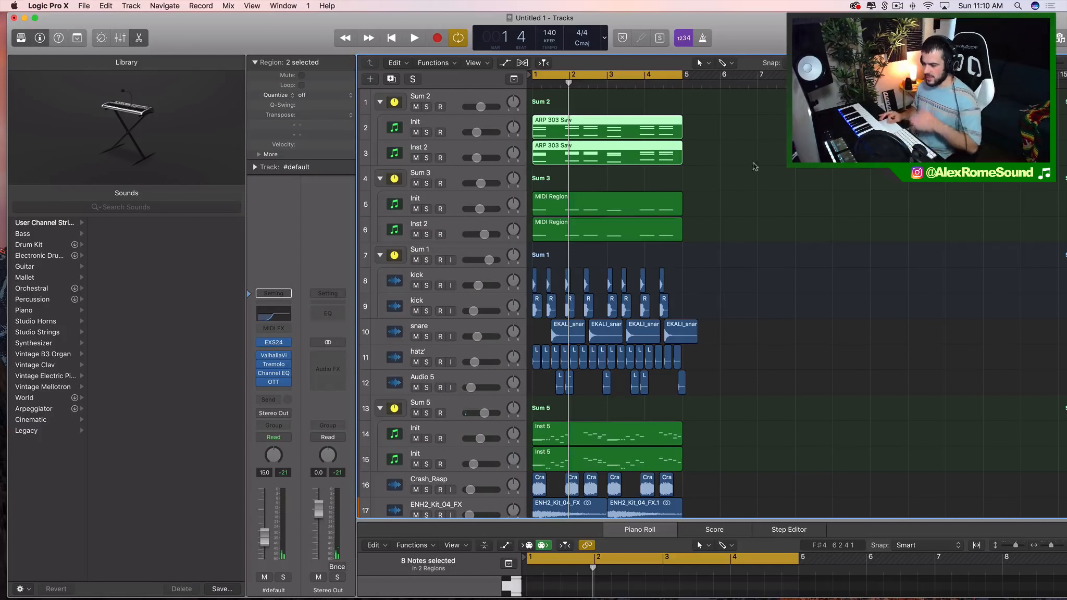
pyautogui.moveTo(767, 168); pyautogui.dragTo(619, 118)
pyautogui.moveTo(752, 216); pyautogui.dragTo(545, 196)
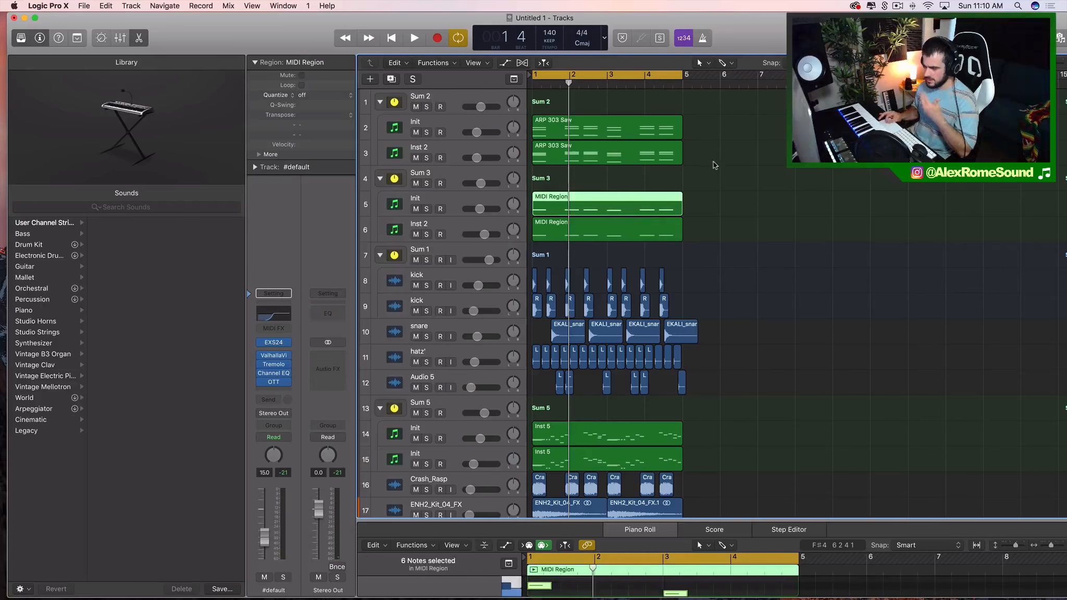
pyautogui.moveTo(716, 166); pyautogui.dragTo(570, 112)
pyautogui.moveTo(743, 241); pyautogui.dragTo(609, 194)
pyautogui.click(685, 244)
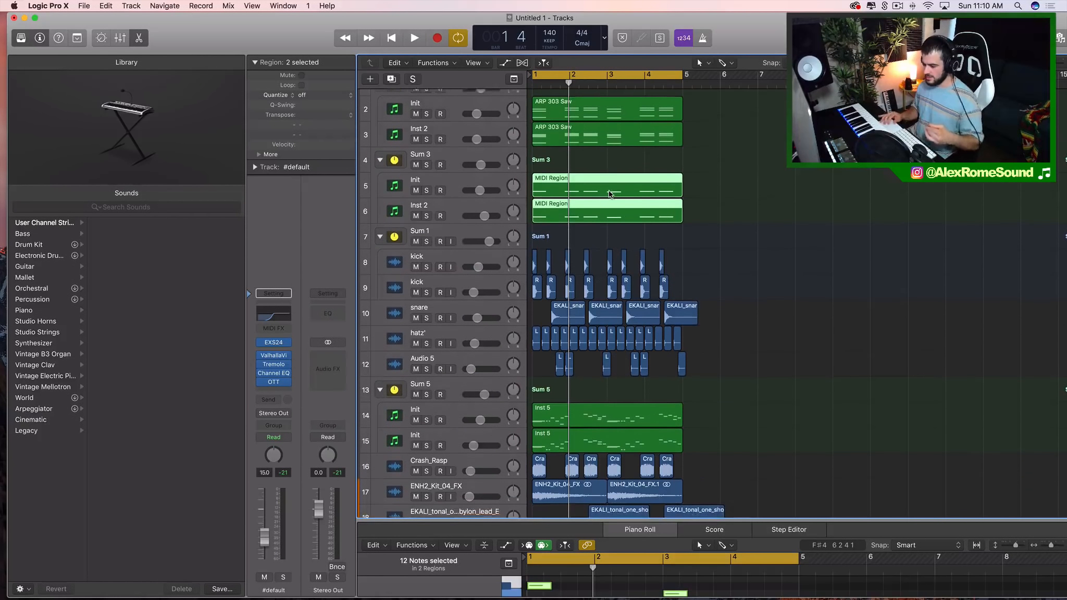
pyautogui.scroll(-2, 610, 193)
pyautogui.scroll(-8, 609, 194)
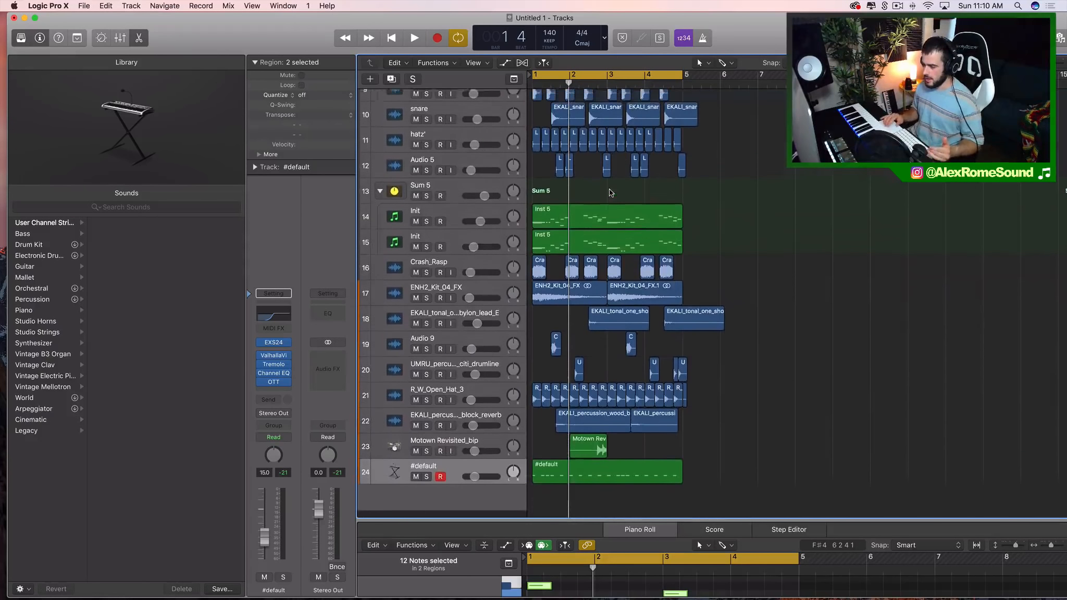